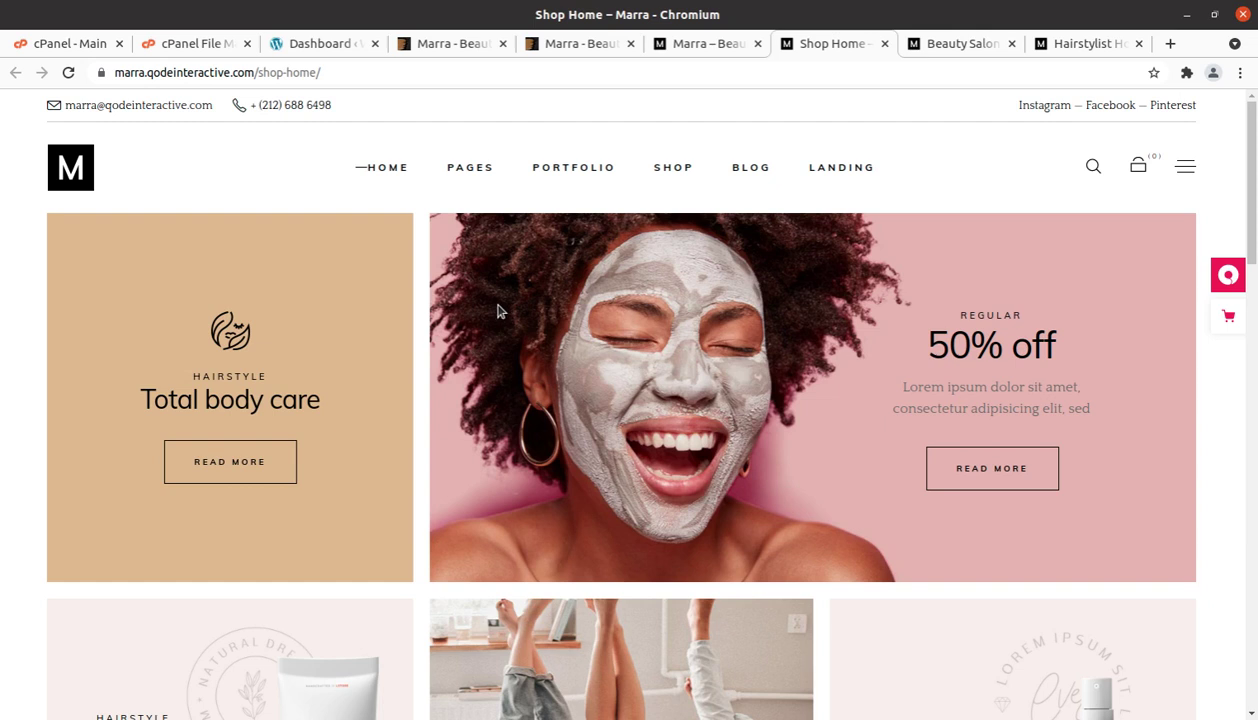
# Look through the Marra theme's Shop Home, Beauty Salon and Hairstylist Home demo pages
pyautogui.scroll(-1, 600, 300)
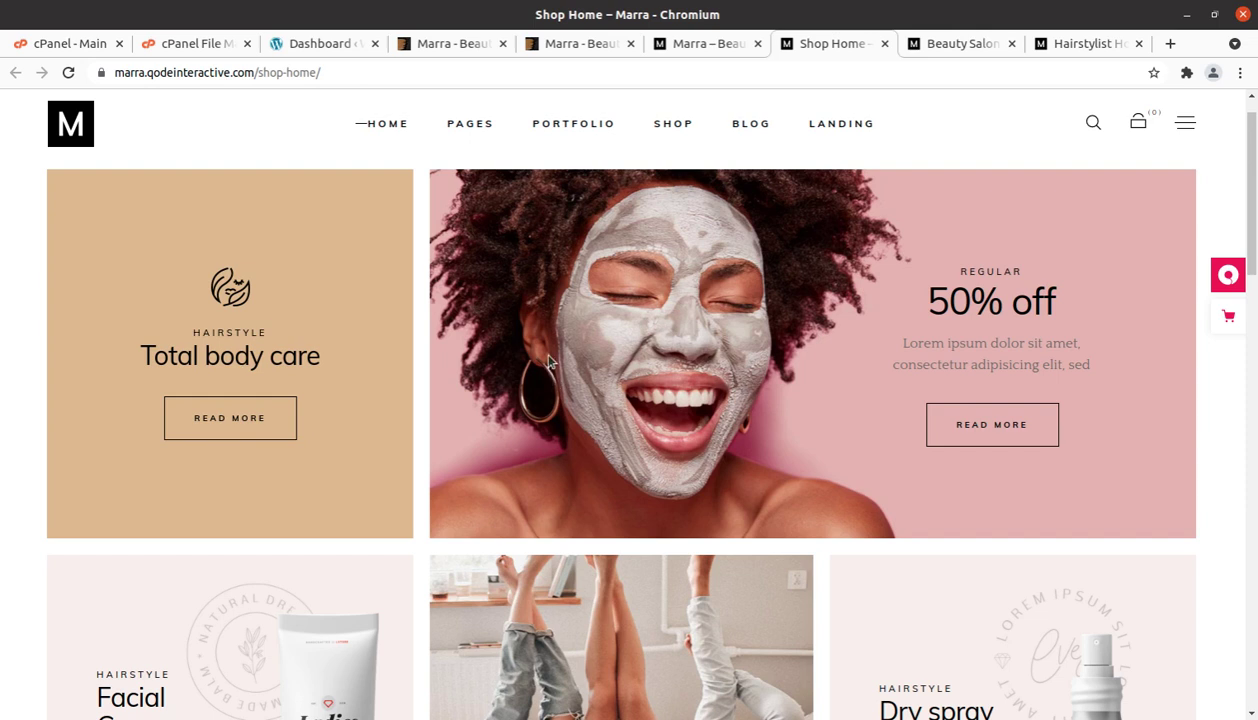
pyautogui.scroll(1, 548, 362)
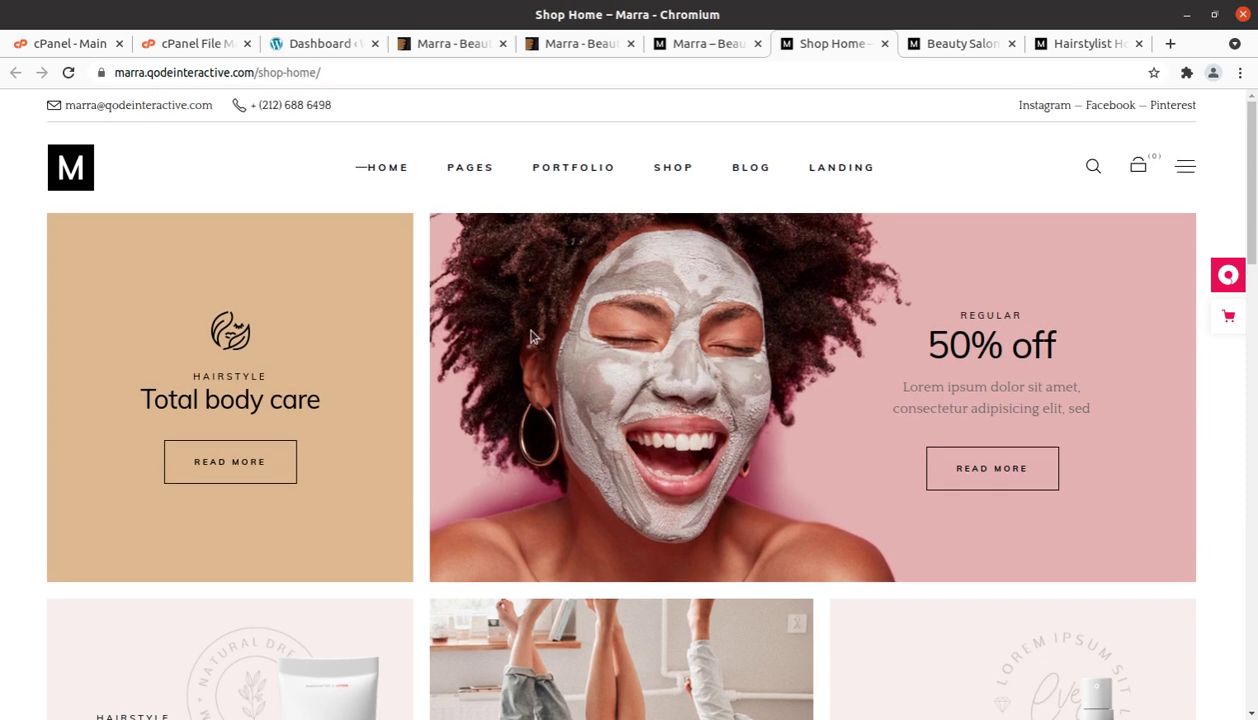
pyautogui.click(960, 44)
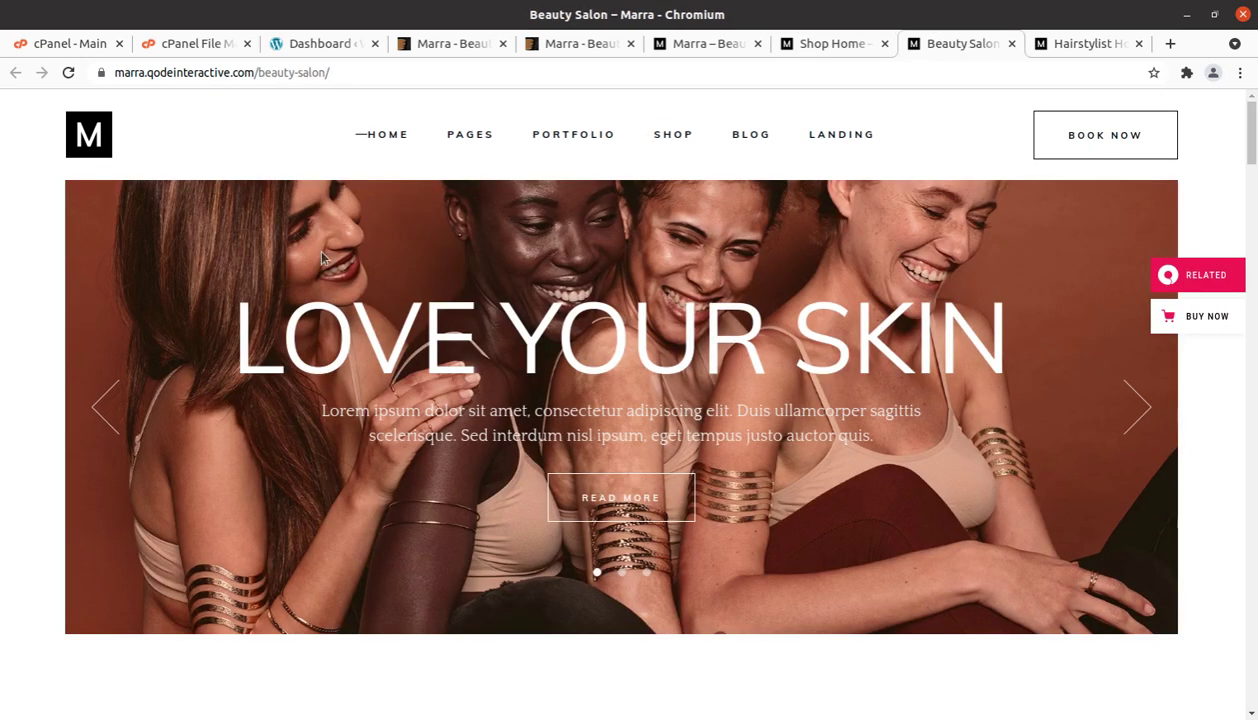
pyautogui.scroll(-4, 358, 285)
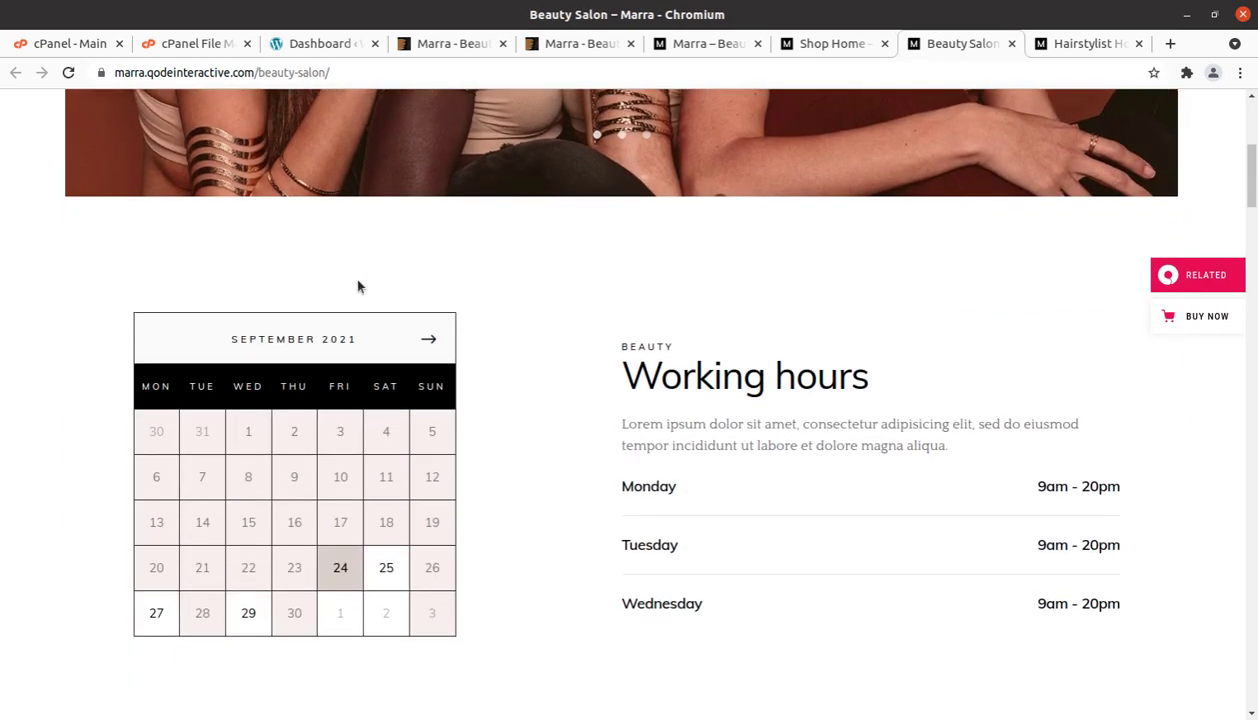
pyautogui.scroll(-2, 358, 285)
pyautogui.click(1088, 44)
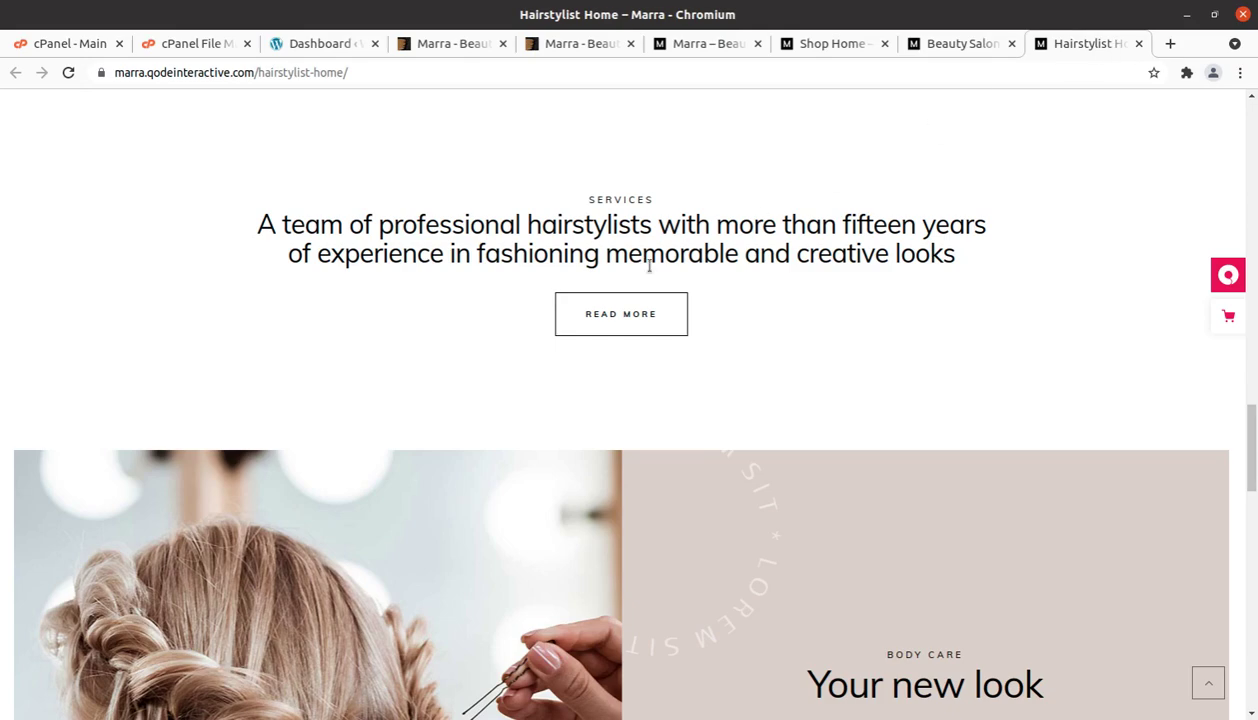
pyautogui.scroll(3, 649, 265)
pyautogui.scroll(10, 649, 265)
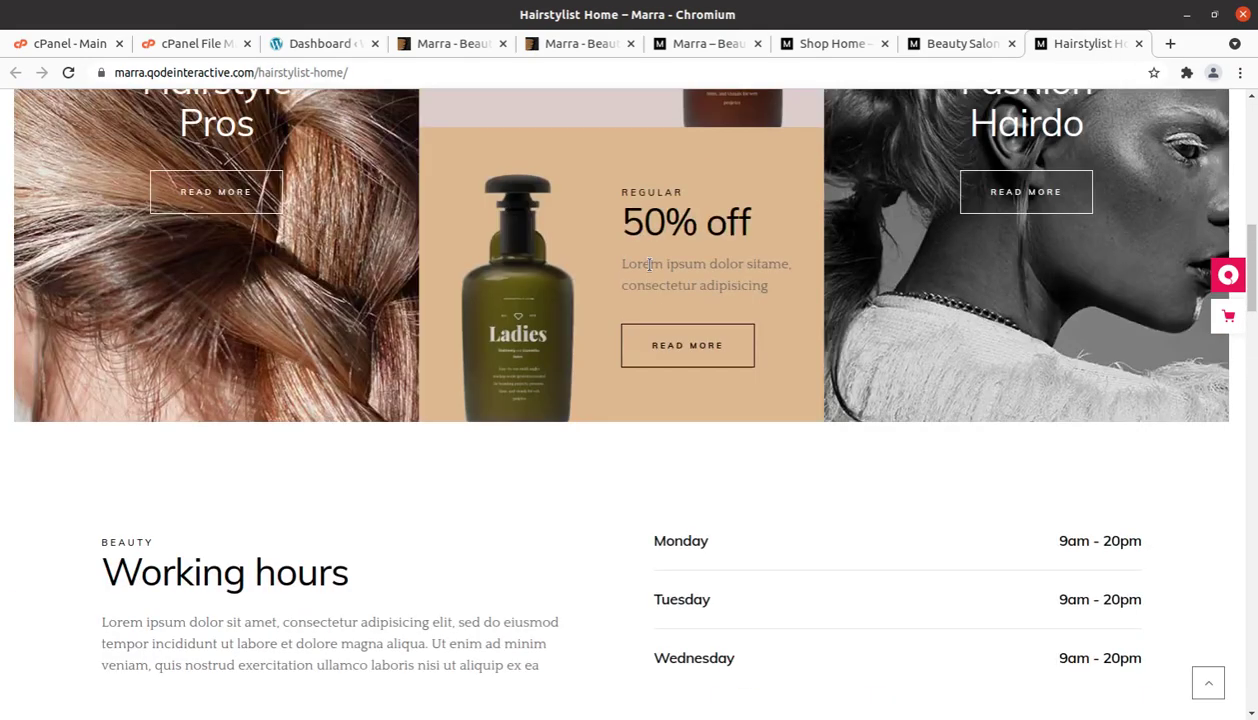
pyautogui.scroll(6, 649, 265)
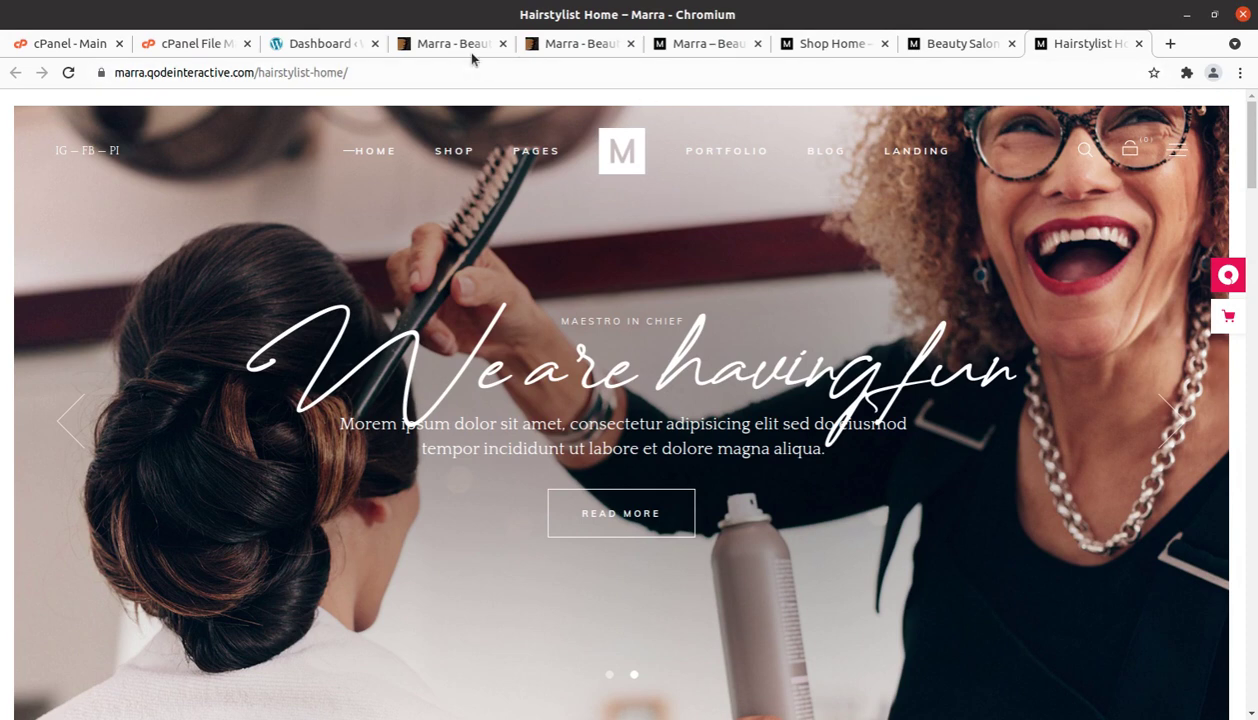
# Check the installed WordPress version in the At a Glance section of the site's admin dashboard
pyautogui.click(340, 42)
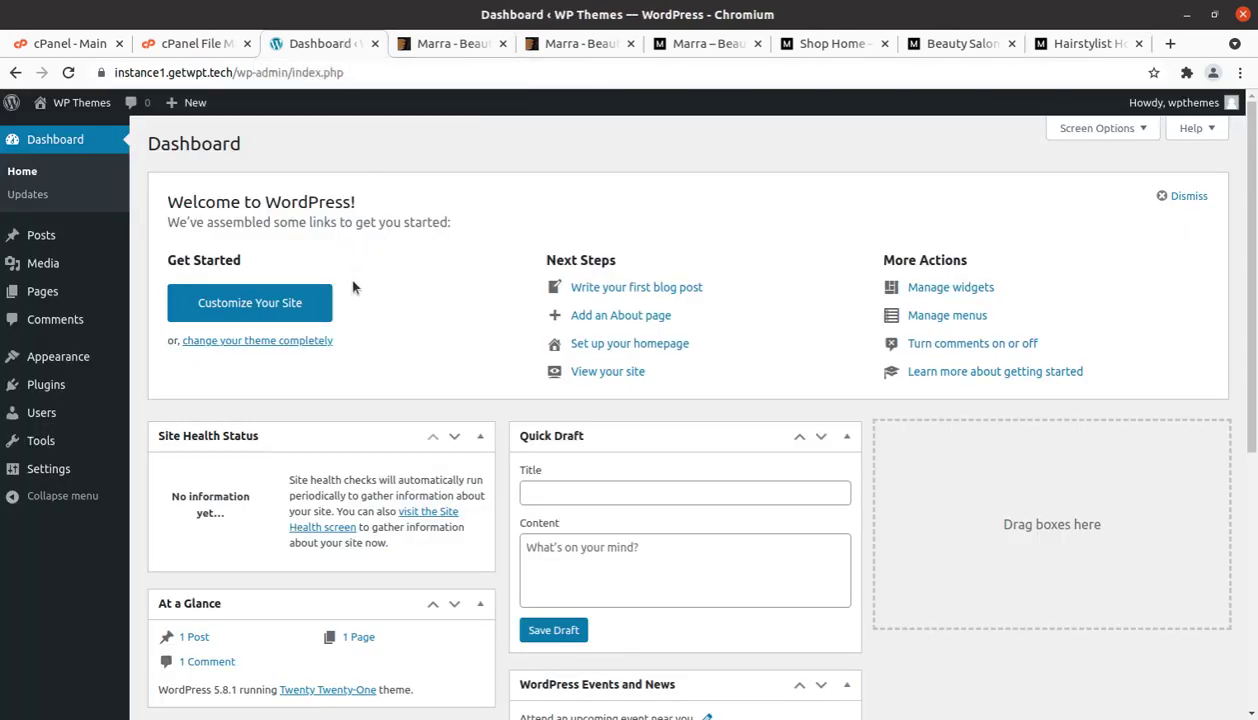
pyautogui.scroll(-3, 174, 558)
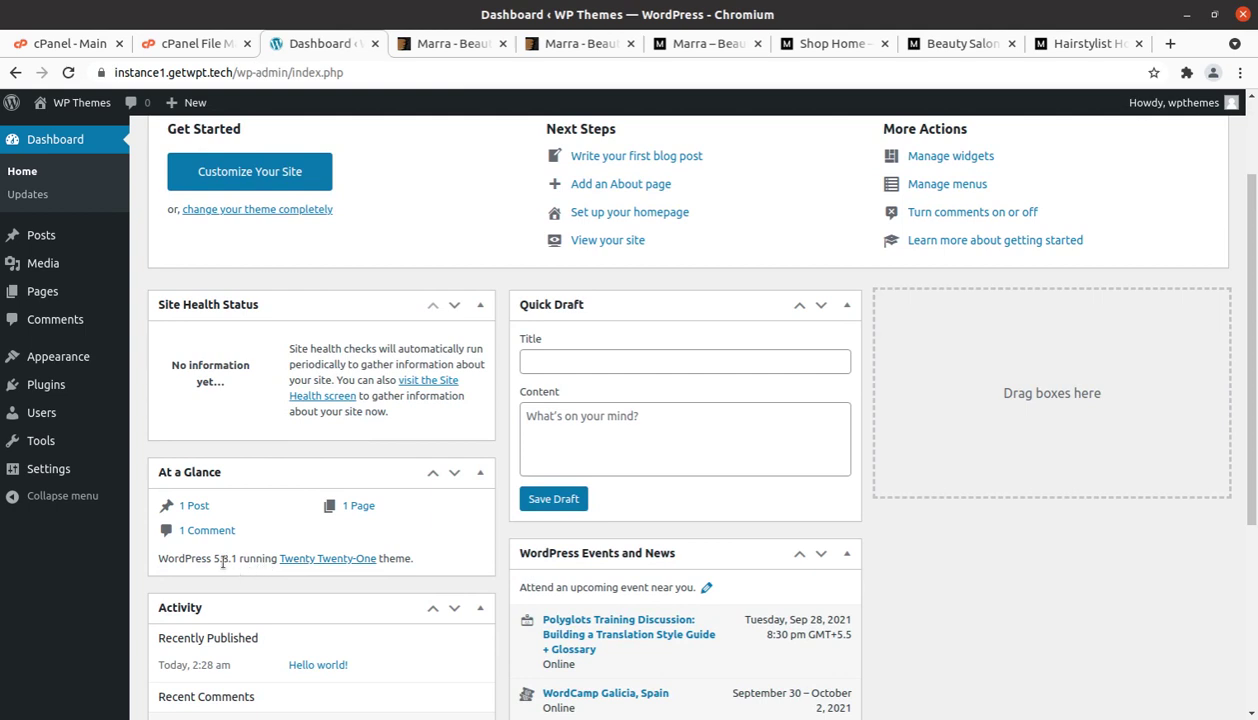
pyautogui.moveTo(210, 556); pyautogui.dragTo(243, 558)
# Switch to the desktop file manager and examine the marra_v1.1 folder in Downloads, including its xml export subfolder
pyautogui.click(20, 29)
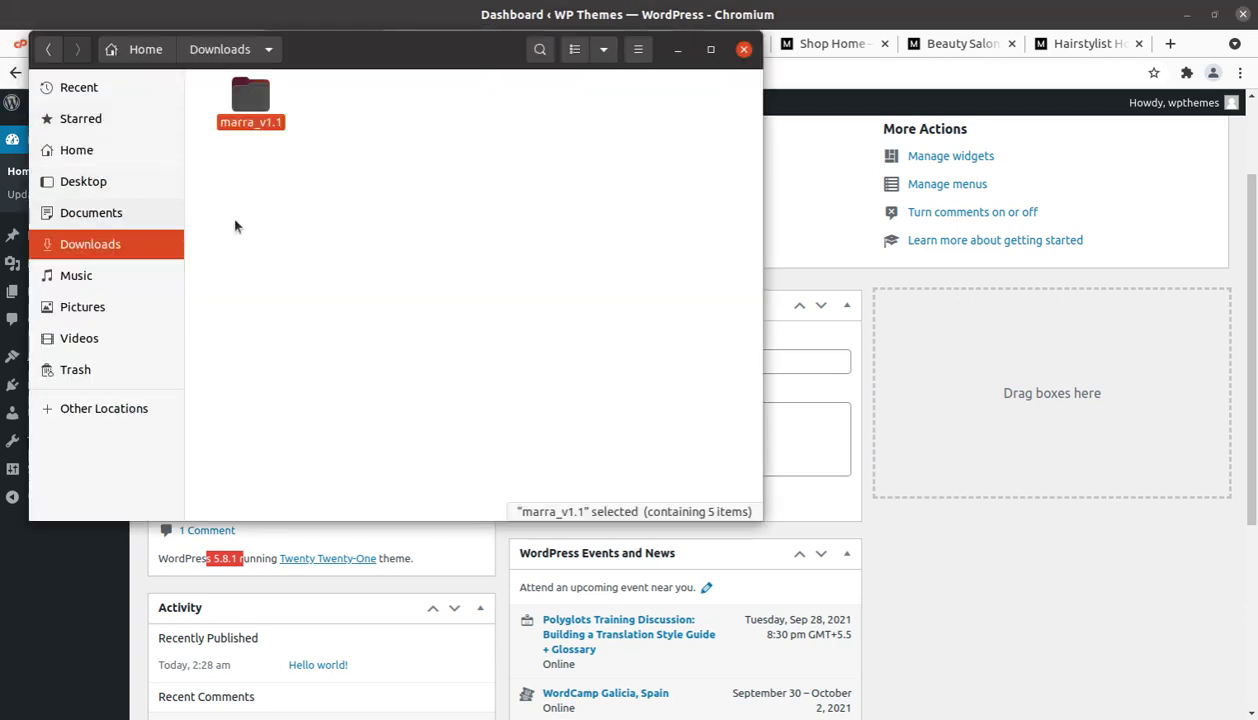
pyautogui.click(305, 180)
pyautogui.doubleClick(248, 95)
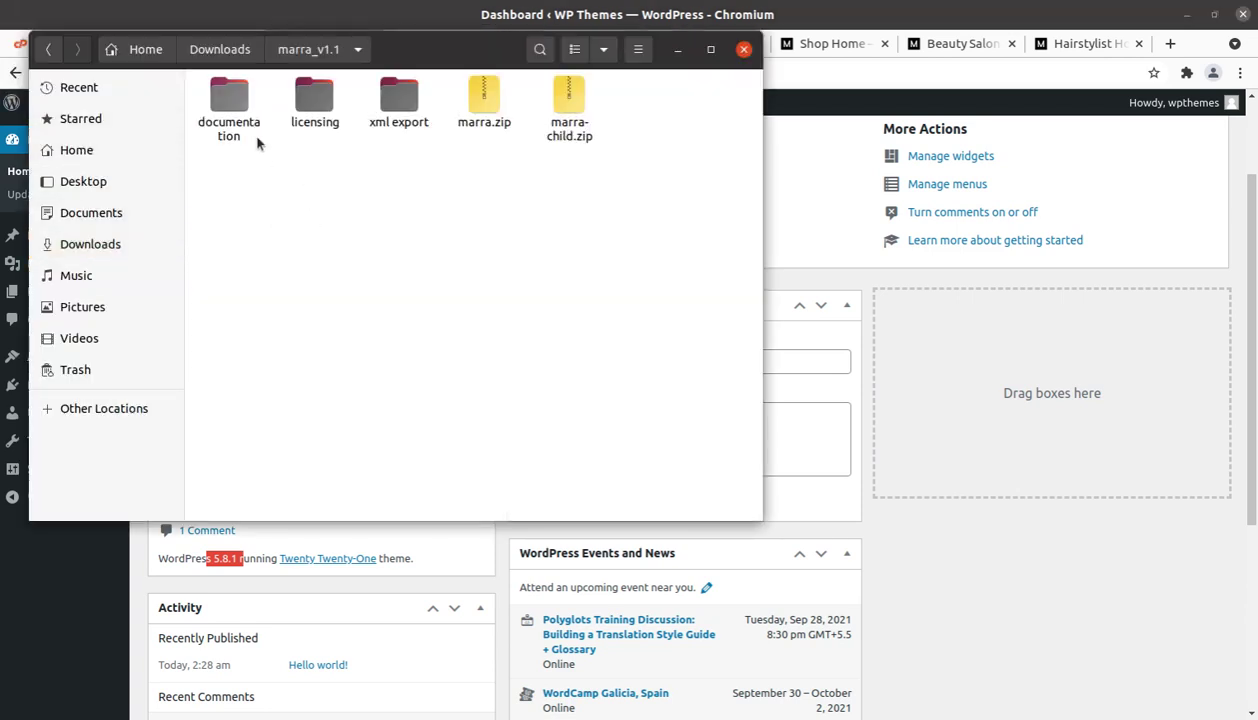
pyautogui.click(252, 110)
pyautogui.click(313, 100)
pyautogui.click(393, 108)
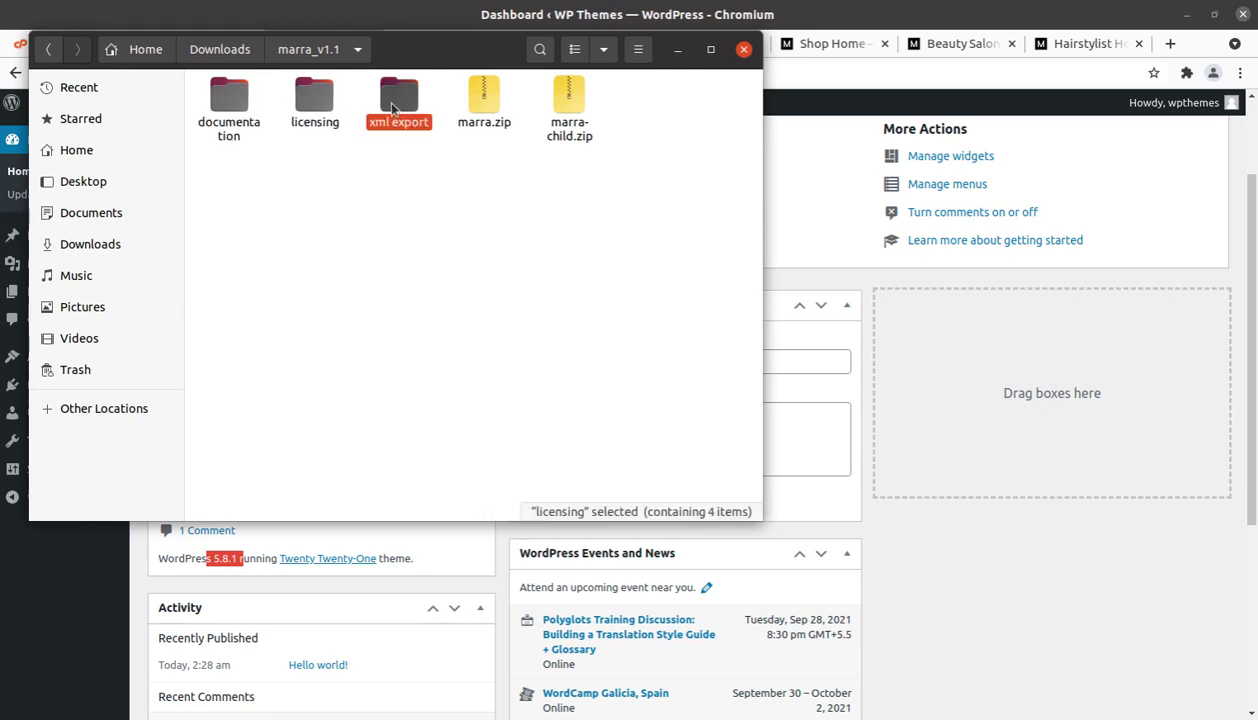
pyautogui.doubleClick(393, 108)
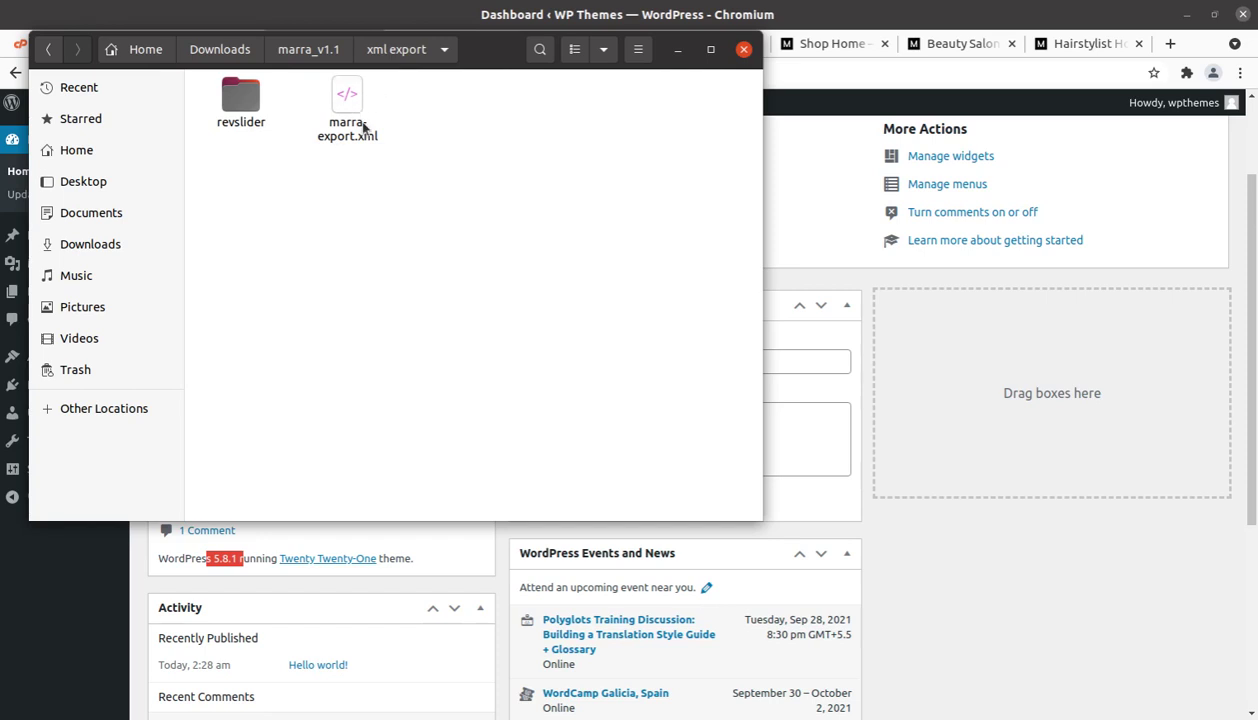
pyautogui.click(304, 51)
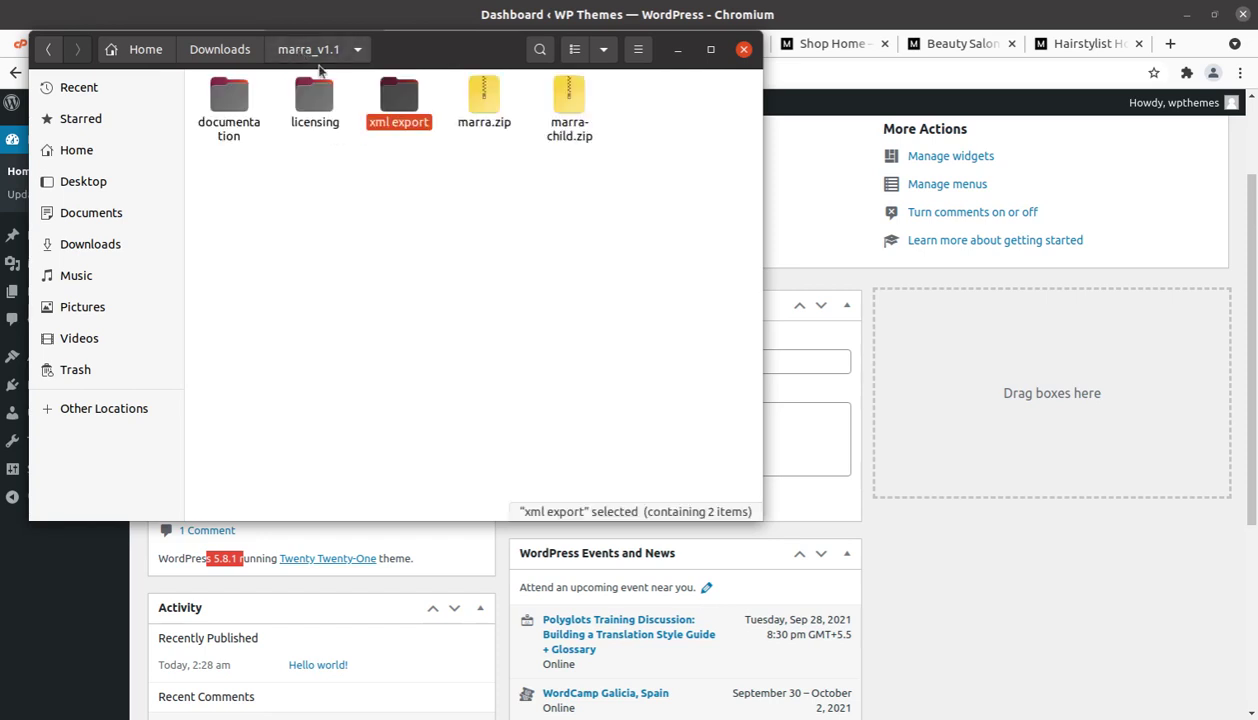
# Locate the marra.zip and marra-child.zip archives in the marra_v1.1 folder, and return to the WordPress dashboard
pyautogui.click(475, 102)
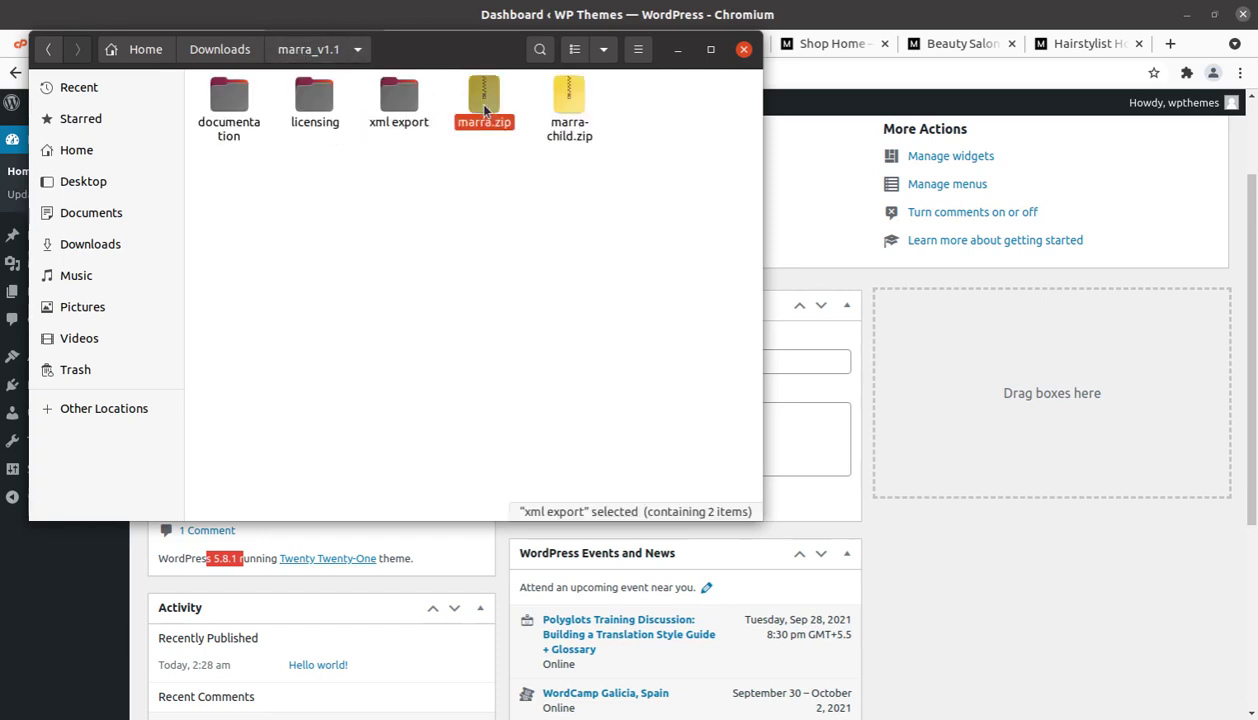
pyautogui.click(551, 137)
pyautogui.click(495, 170)
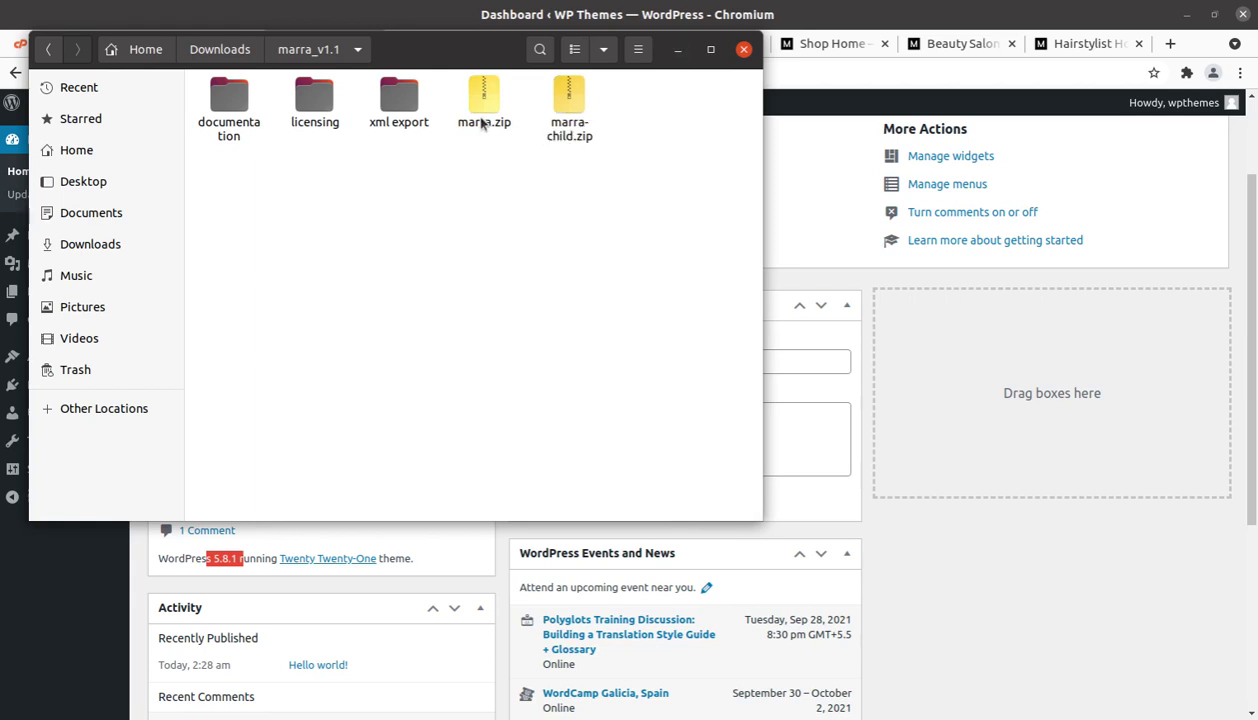
pyautogui.click(483, 120)
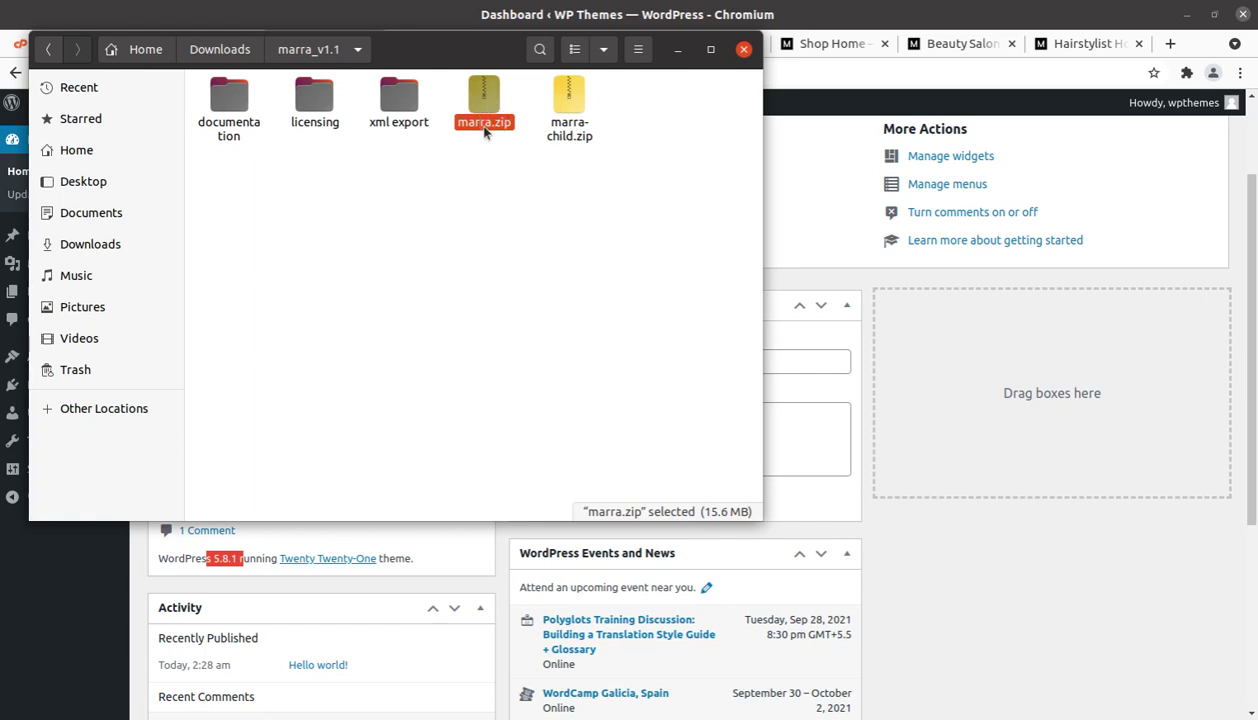
pyautogui.click(677, 50)
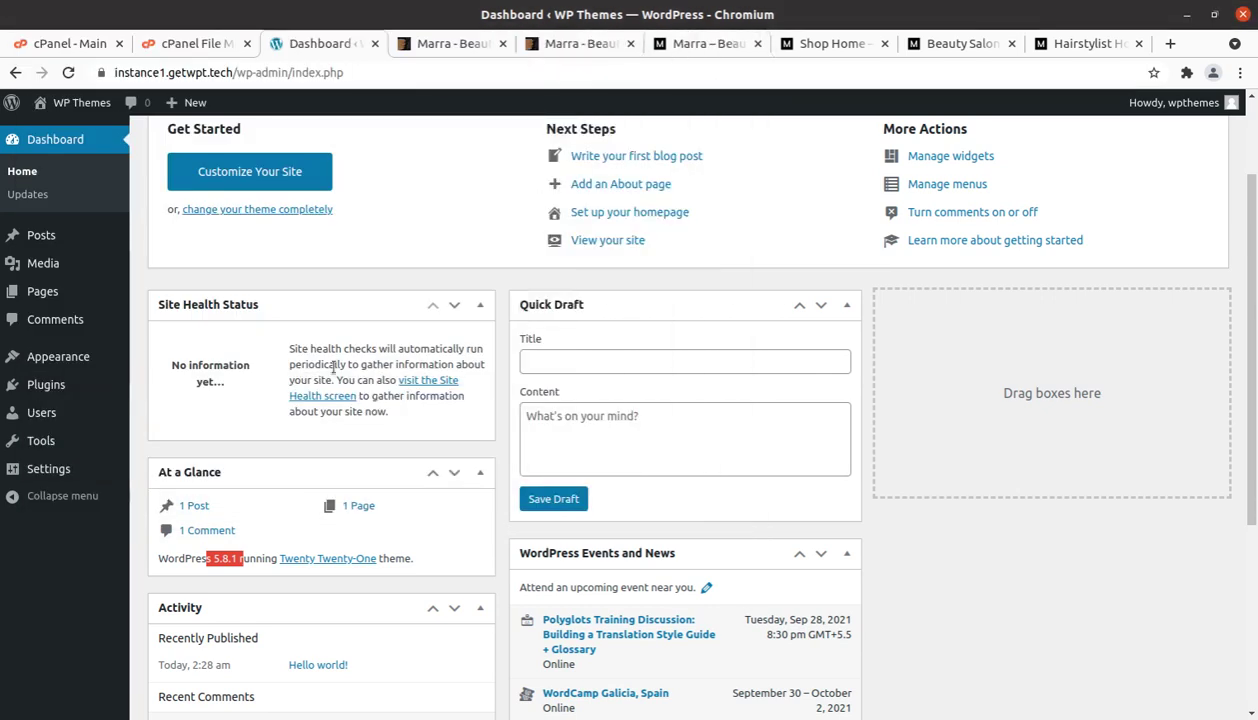
# Open the form for uploading a zipped theme in the WordPress admin
pyautogui.moveTo(75, 360)
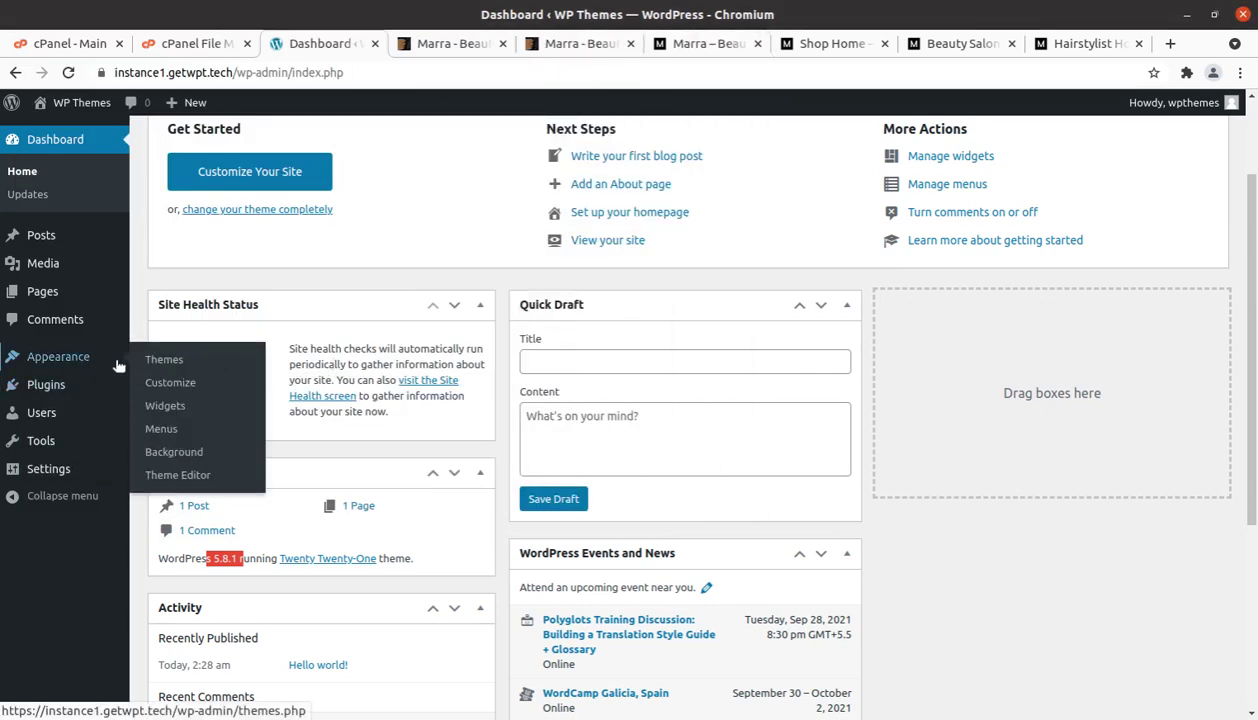
pyautogui.click(162, 365)
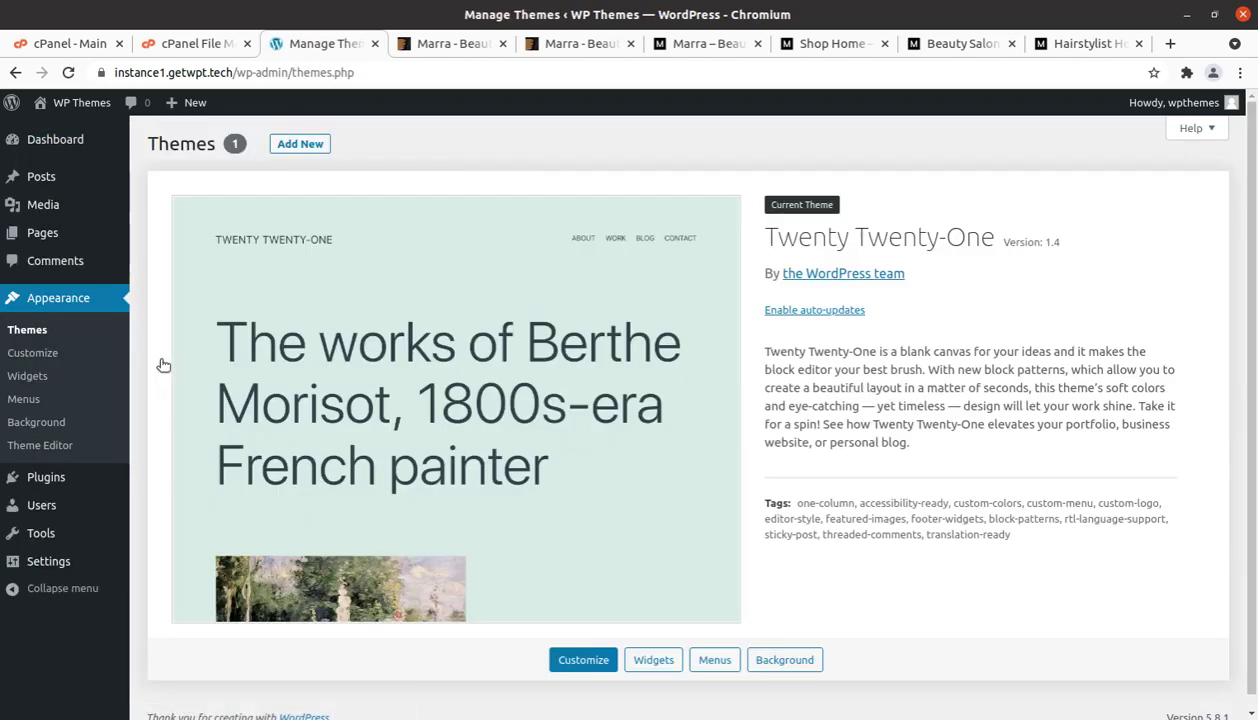
pyautogui.click(287, 148)
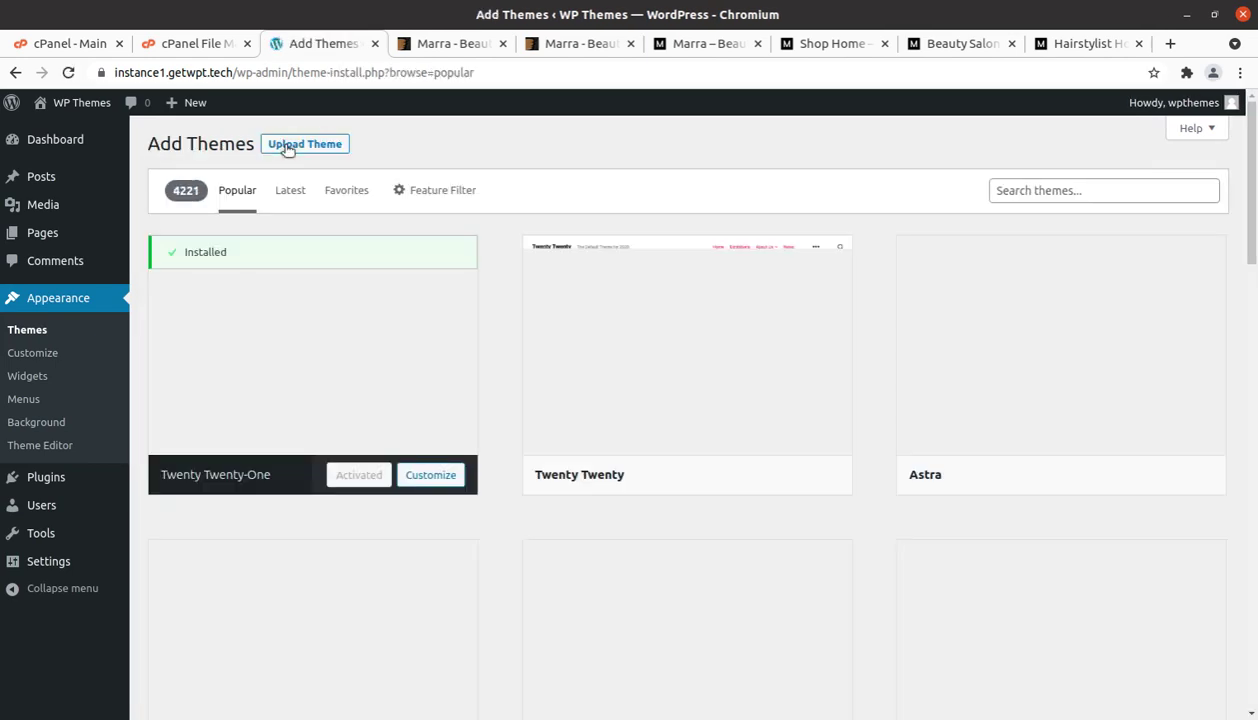
pyautogui.click(287, 148)
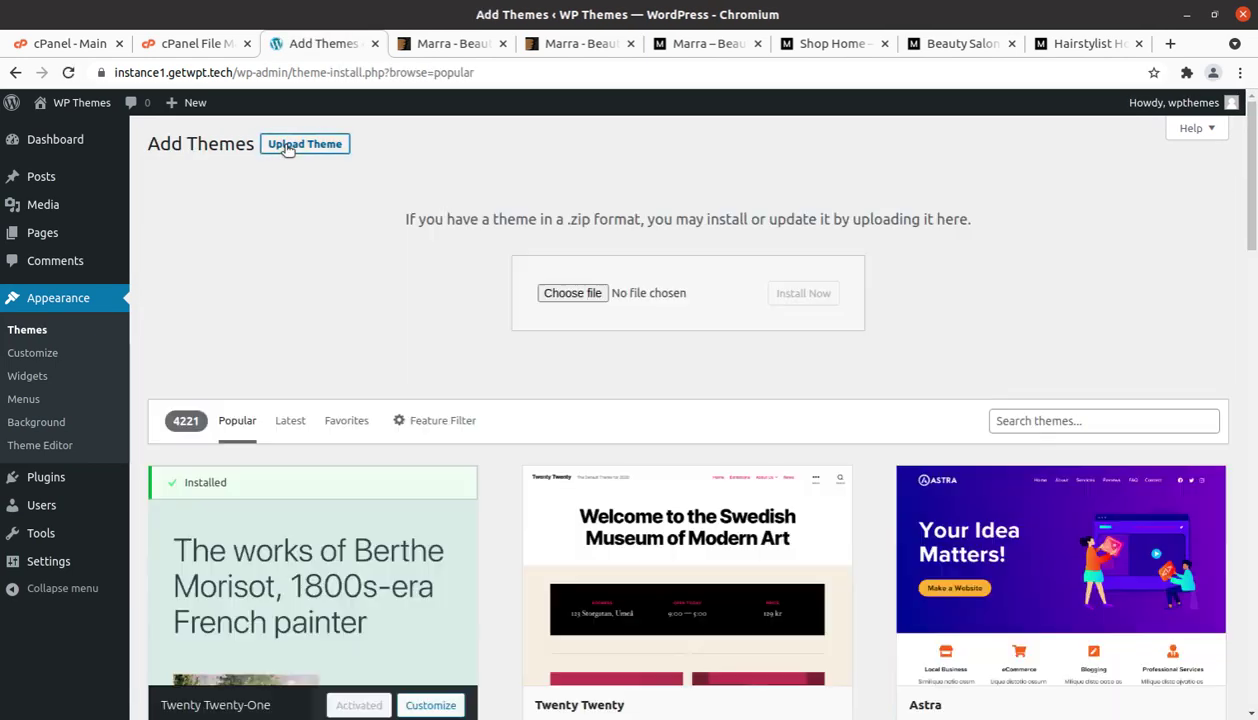
pyautogui.click(563, 293)
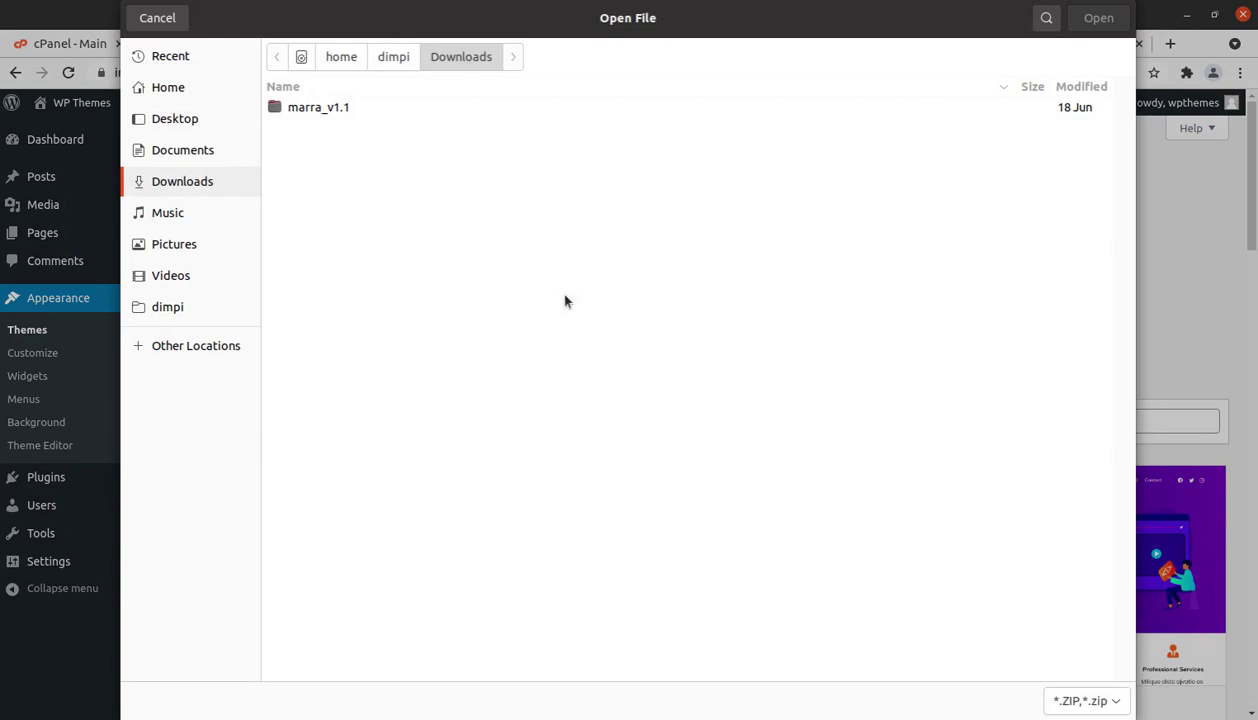
pyautogui.doubleClick(341, 117)
pyautogui.click(339, 166)
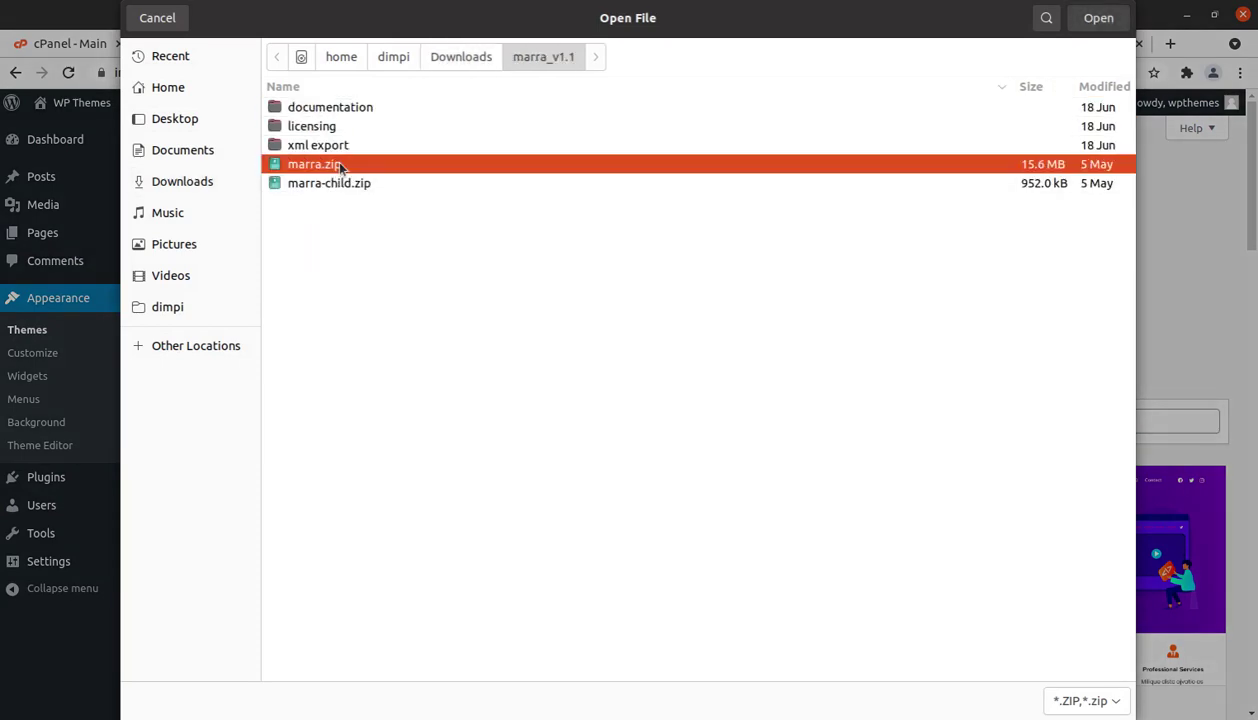
pyautogui.click(160, 18)
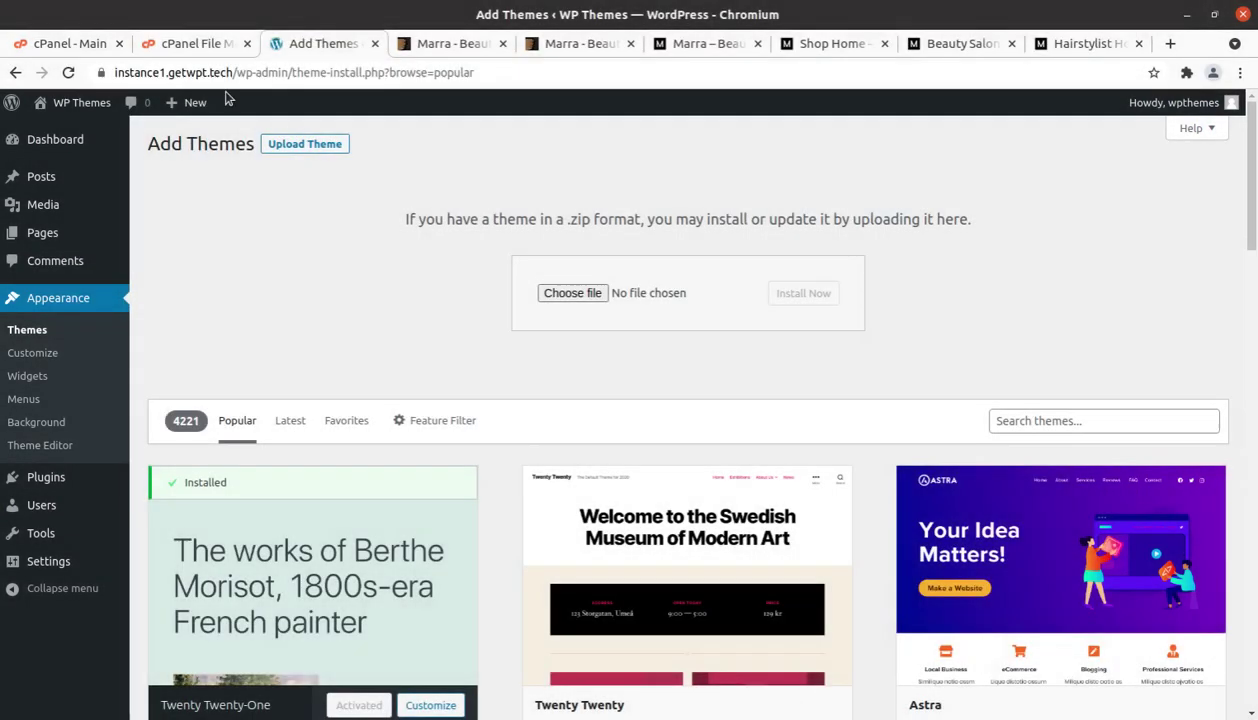
# Switch to the cPanel File Manager and open the themes folder inside the site's wp-content directory
pyautogui.click(205, 45)
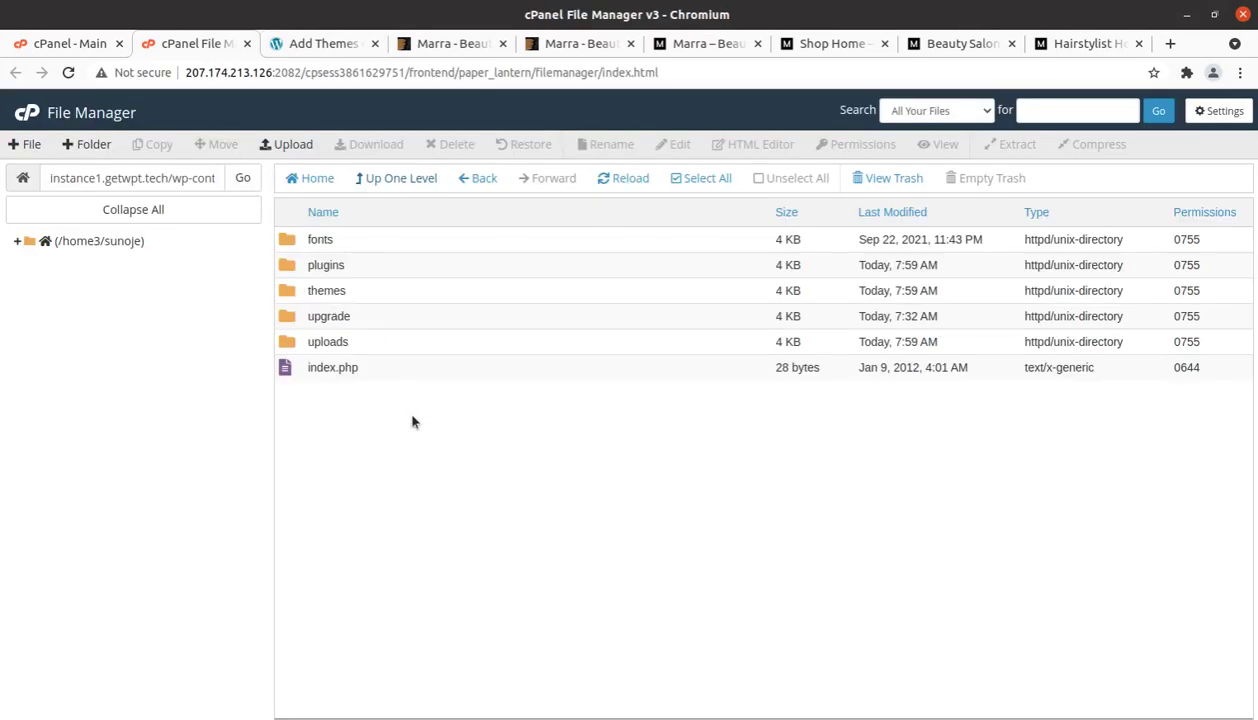
pyautogui.click(396, 292)
pyautogui.doubleClick(396, 292)
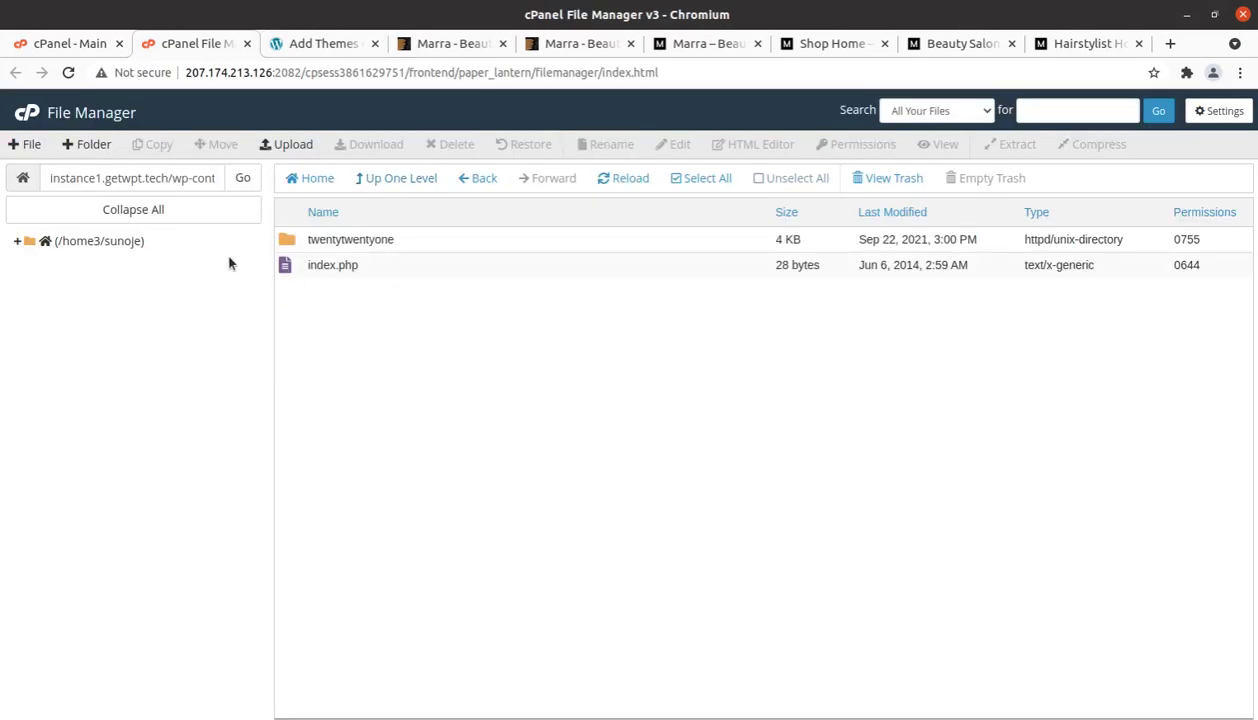
# Upload marra.zip from the local marra_v1.1 folder to the site's wp-content/themes directory
pyautogui.click(287, 145)
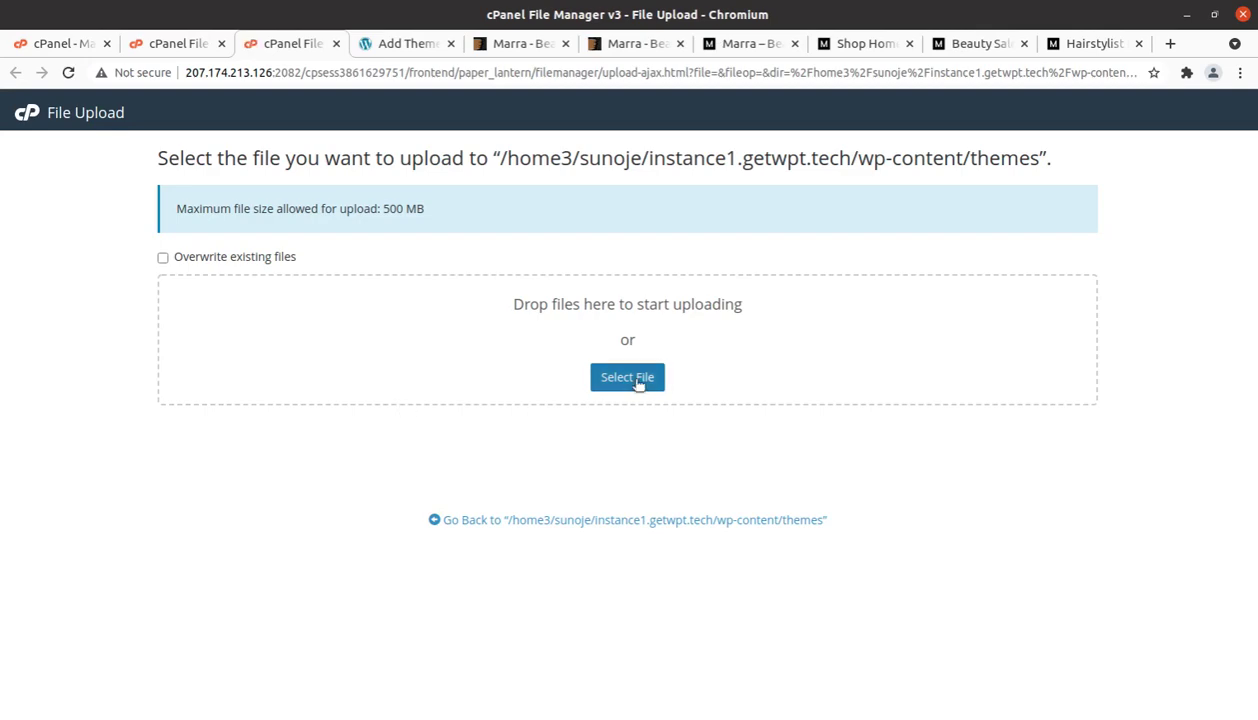
pyautogui.click(640, 381)
pyautogui.doubleClick(320, 107)
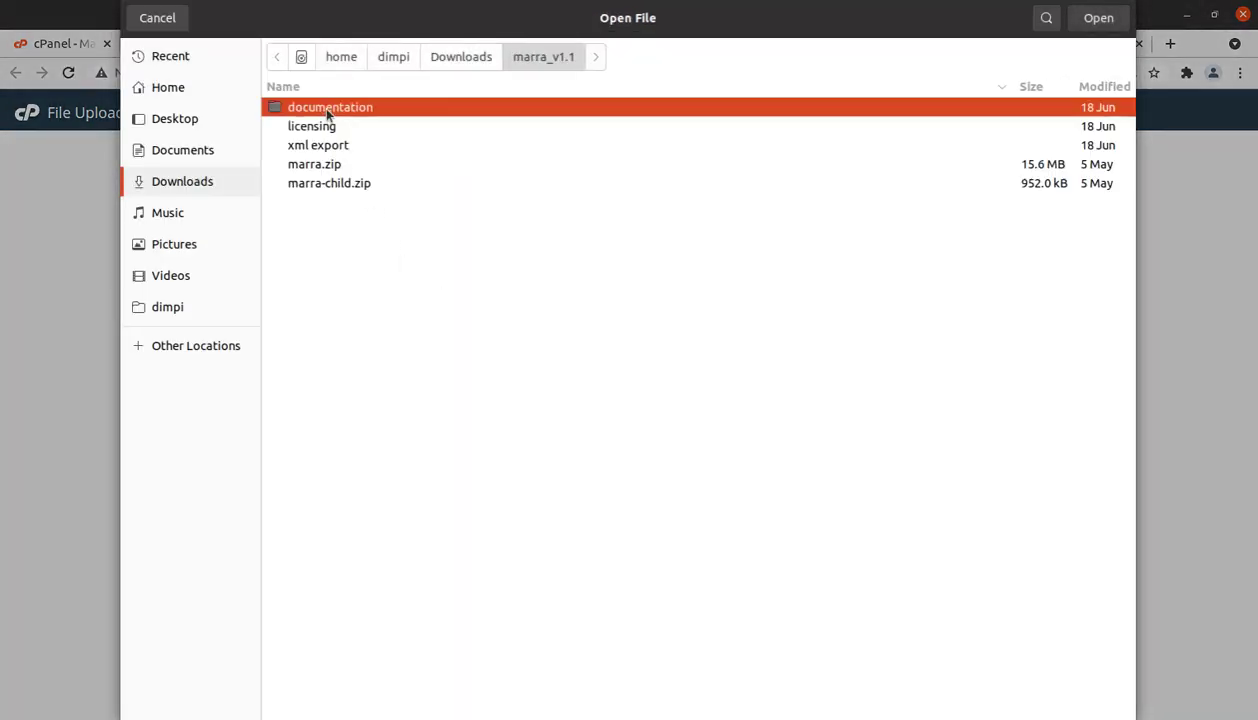
pyautogui.click(324, 166)
pyautogui.click(1092, 22)
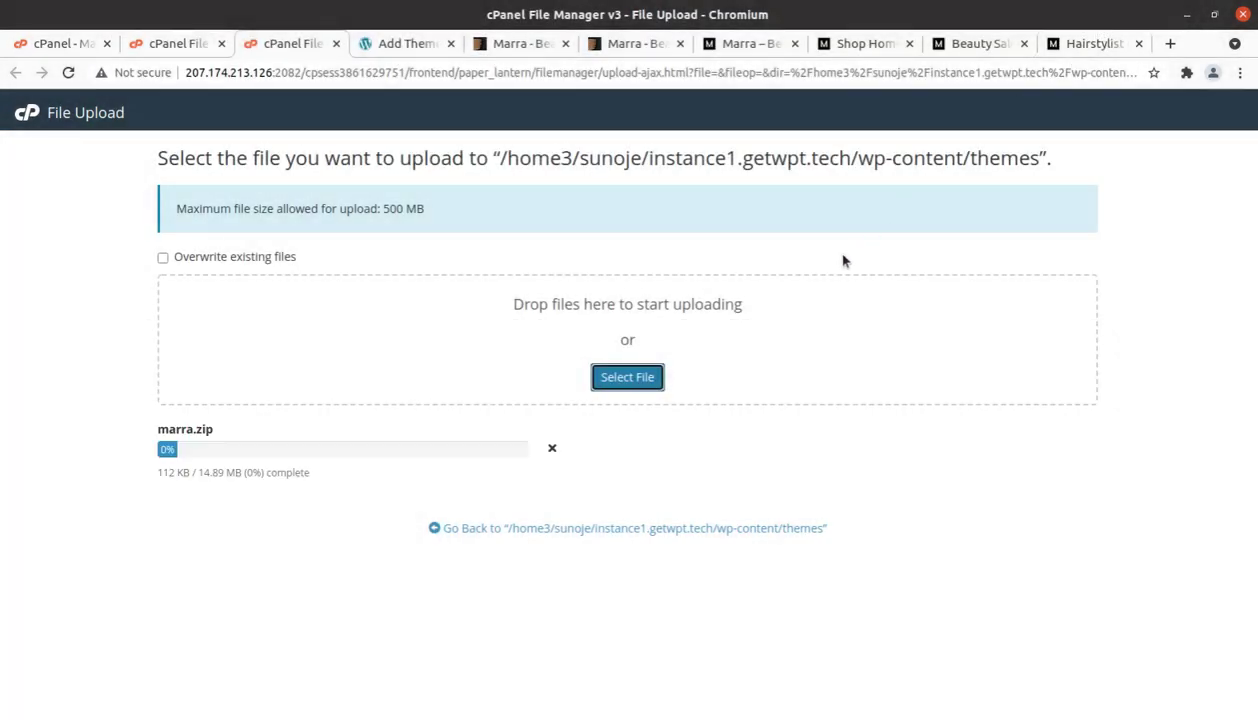
pyautogui.moveTo(198, 472); pyautogui.dragTo(225, 470)
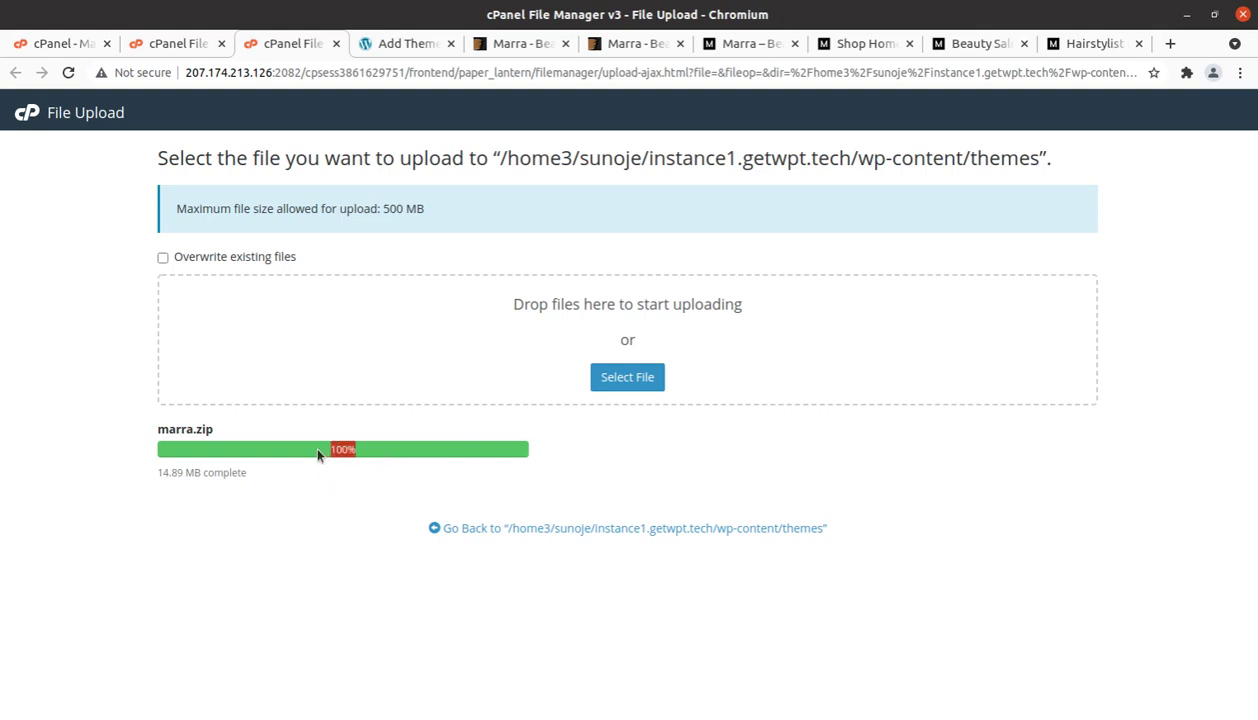
# Return to the themes directory and extract marra.zip into /instance1.getwpt.tech/wp-content/themes
pyautogui.click(508, 525)
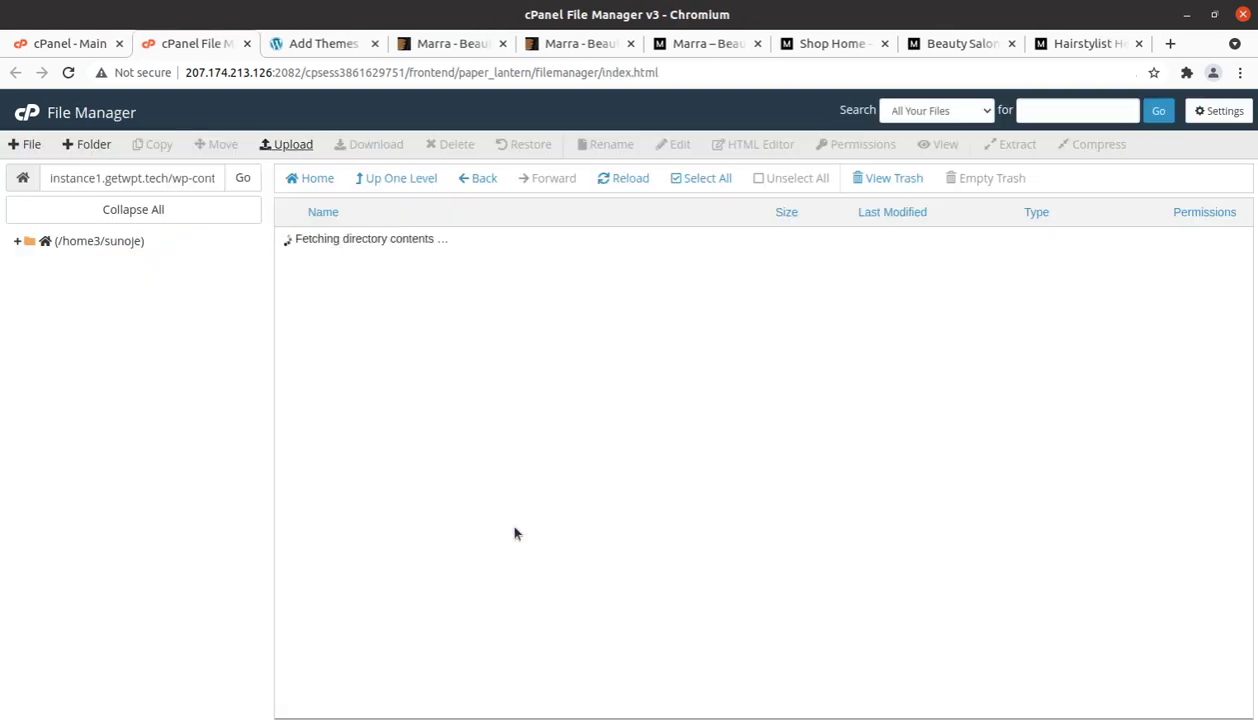
pyautogui.click(386, 294)
pyautogui.rightClick(385, 295)
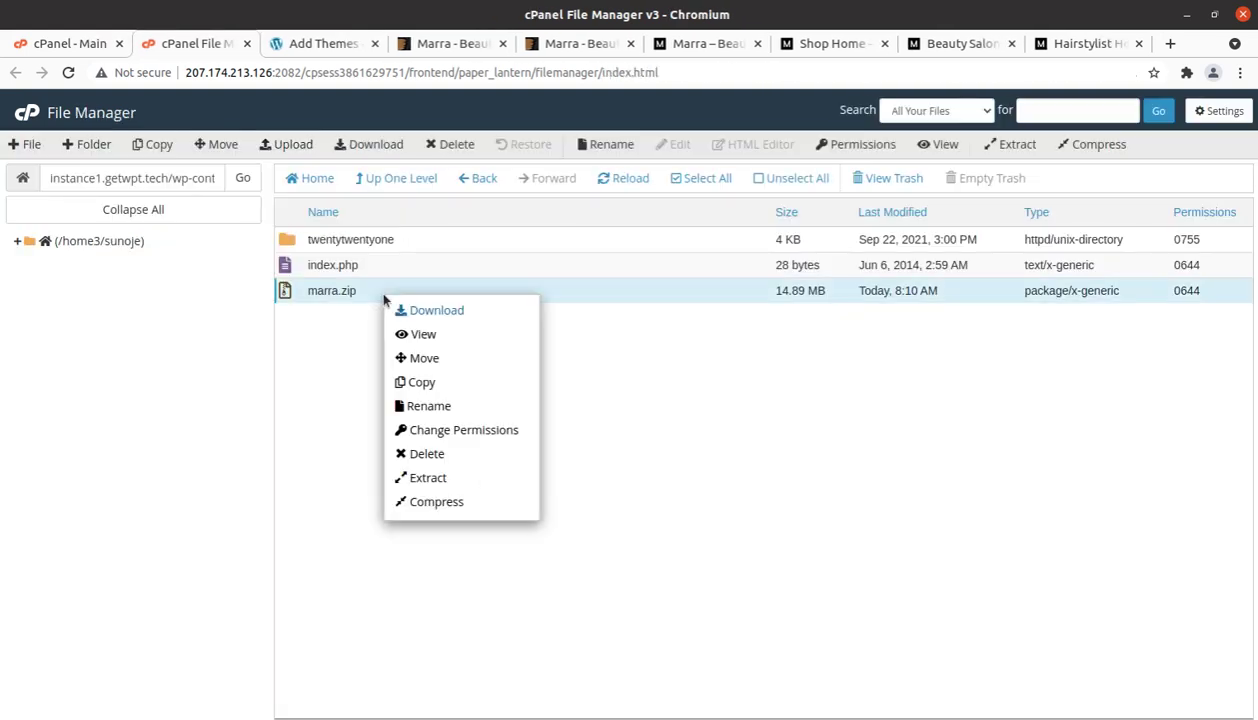
pyautogui.click(427, 479)
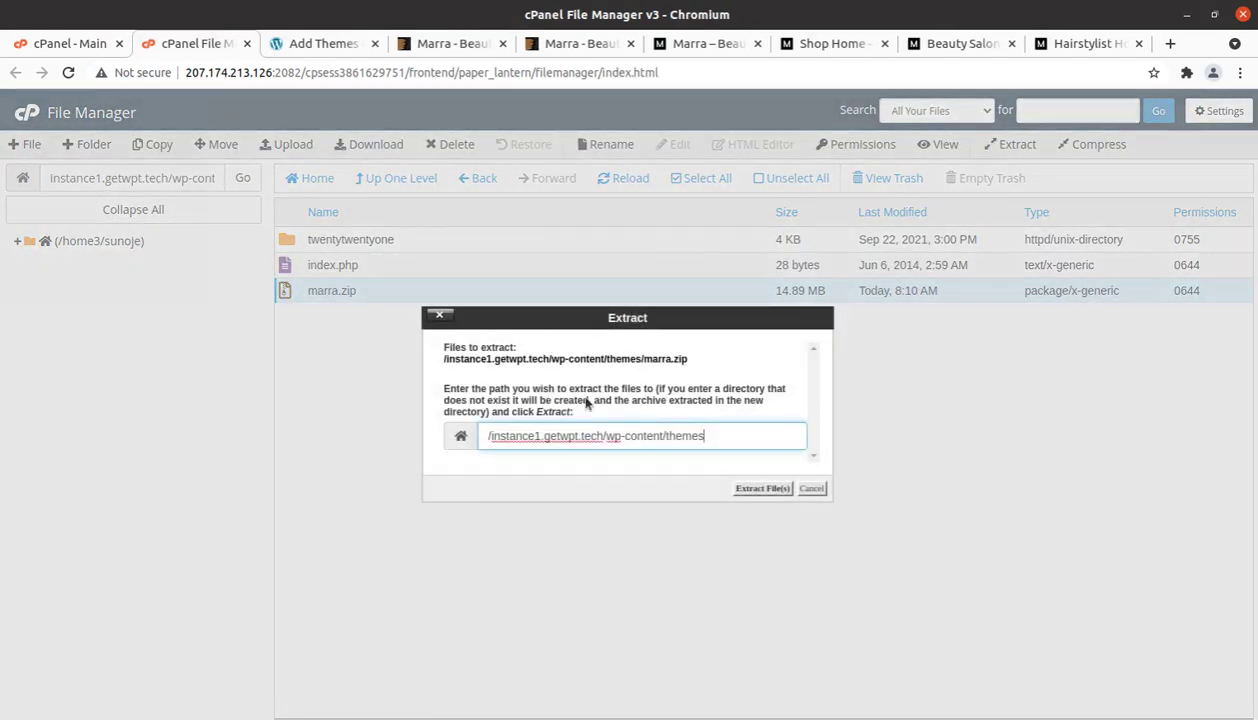
pyautogui.click(742, 489)
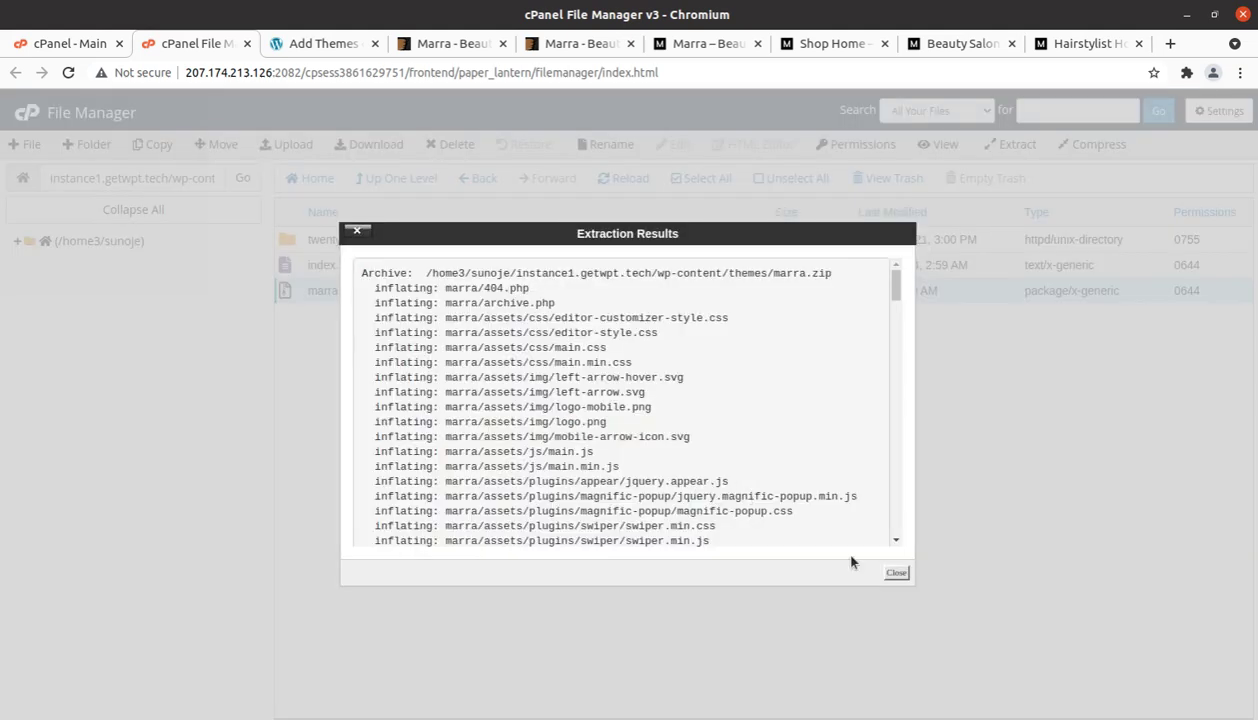
# Close the extraction results, reload the themes directory and check the files inside the extracted marra folder
pyautogui.click(895, 575)
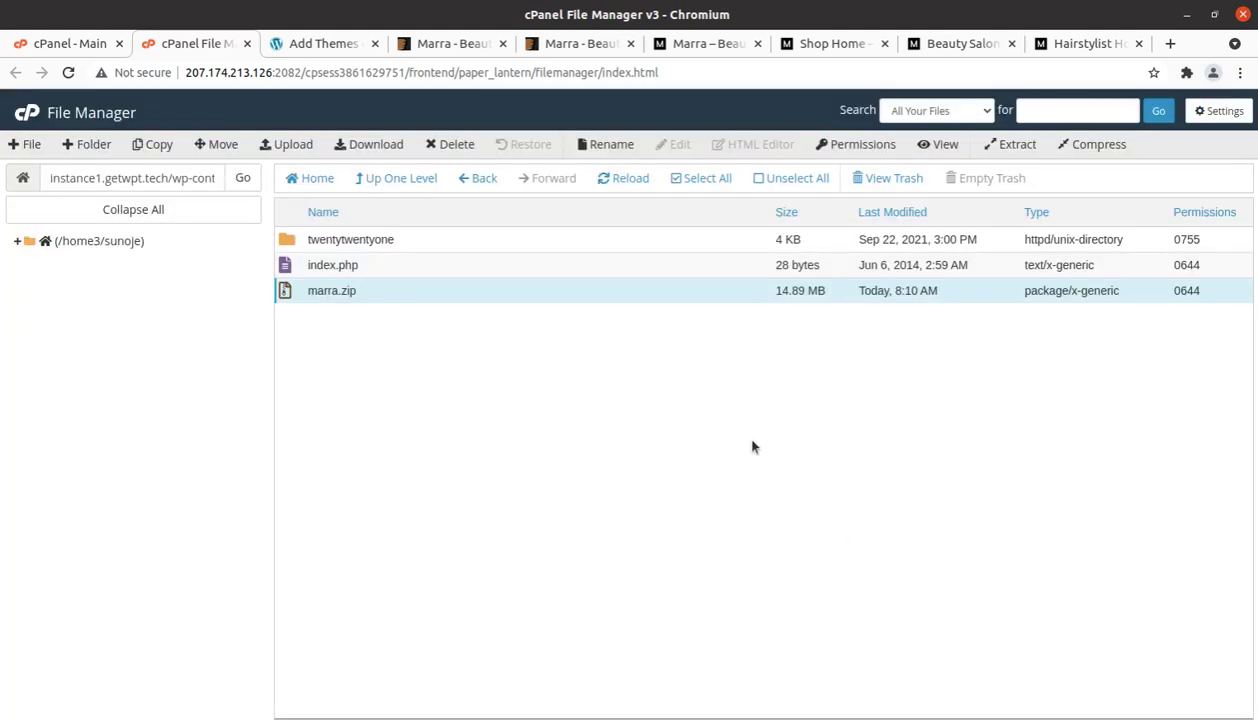
pyautogui.click(621, 178)
pyautogui.doubleClick(386, 244)
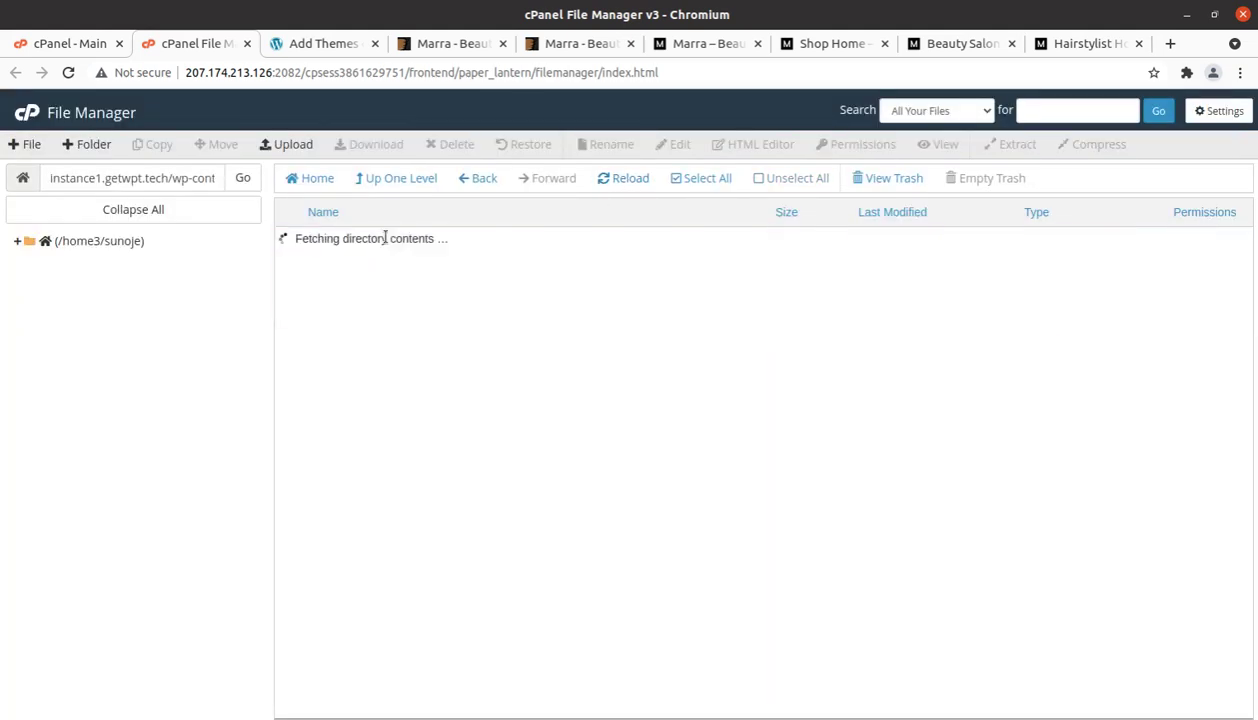
pyautogui.scroll(-1, 383, 305)
pyautogui.scroll(-2, 383, 300)
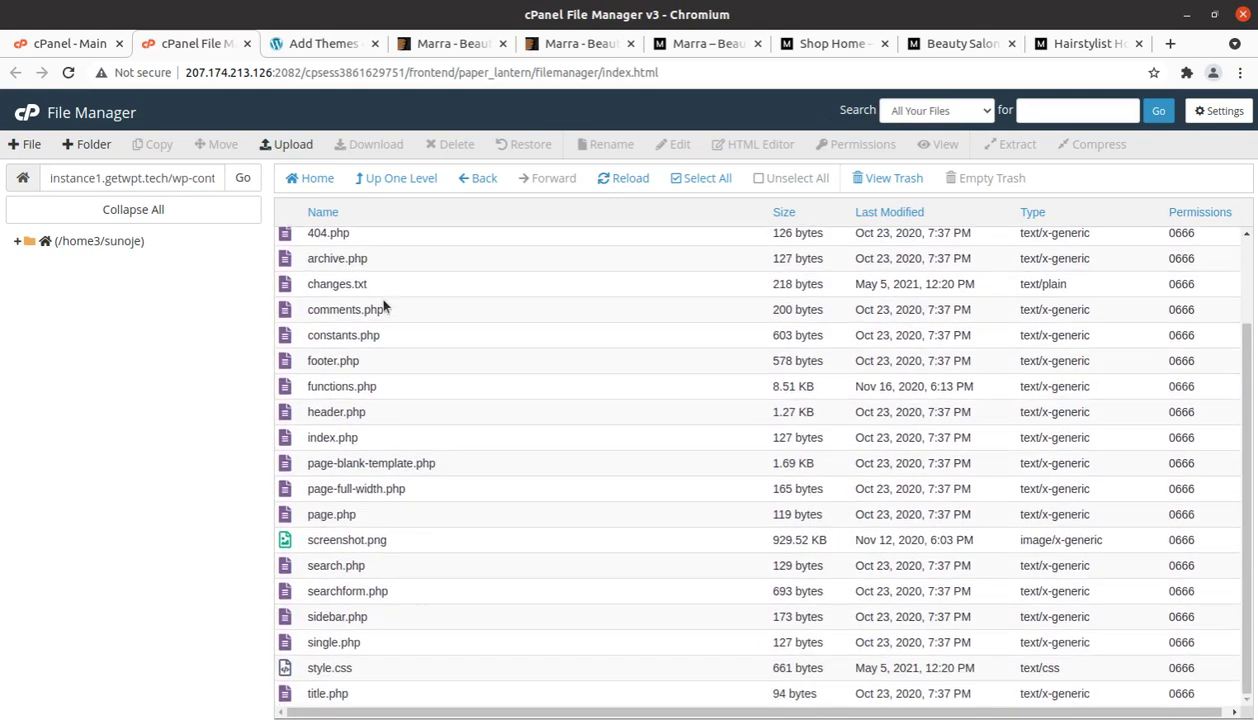
pyautogui.scroll(3, 383, 285)
pyautogui.click(383, 183)
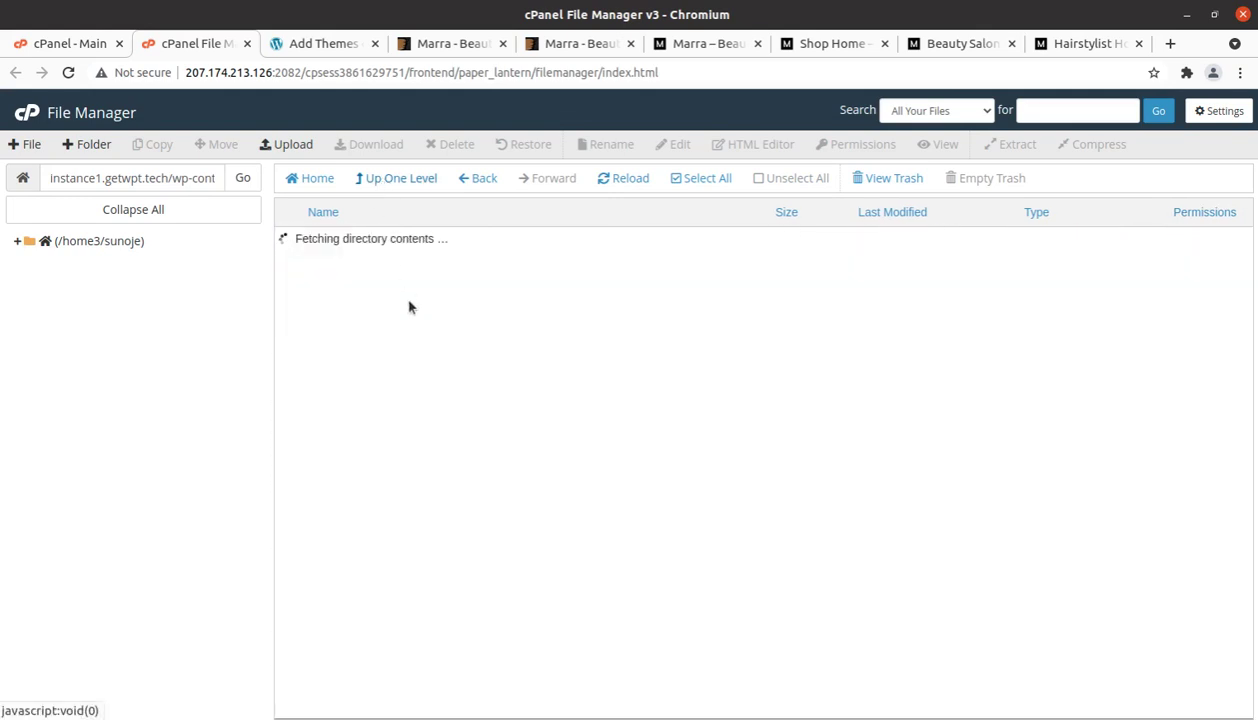
# Permanently delete marra.zip from the themes directory, skipping the trash
pyautogui.click(401, 317)
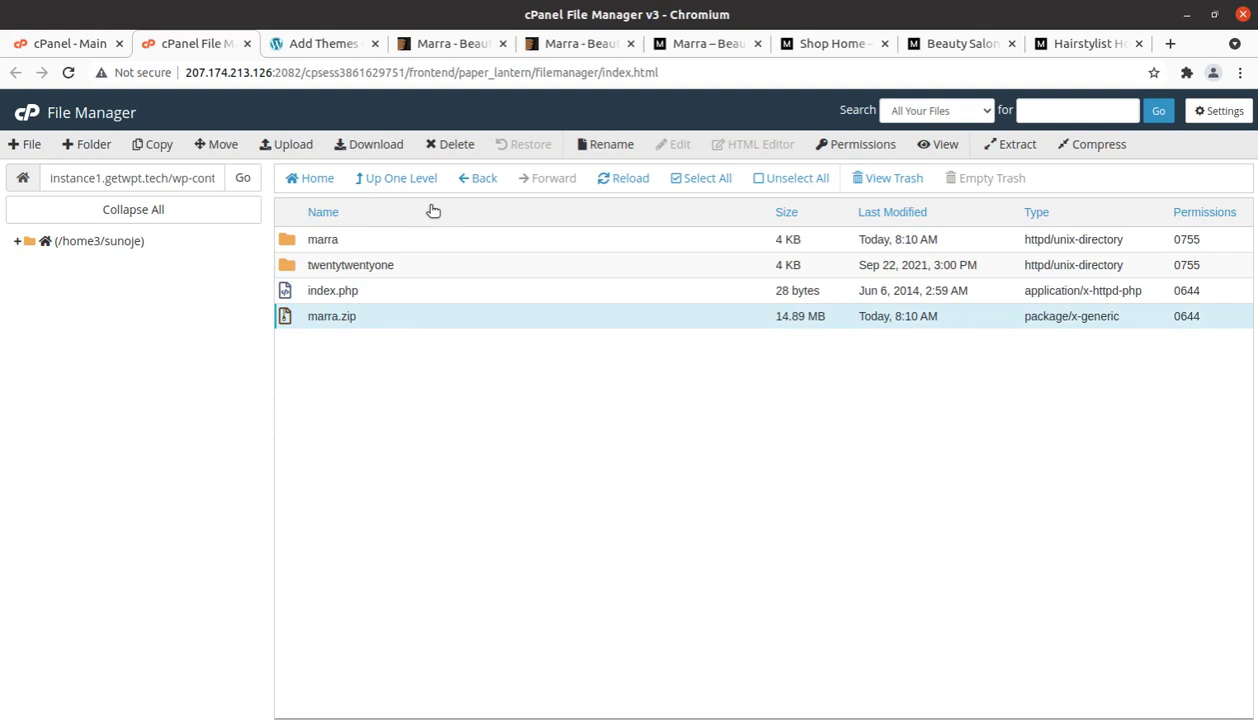
pyautogui.click(450, 145)
pyautogui.click(457, 411)
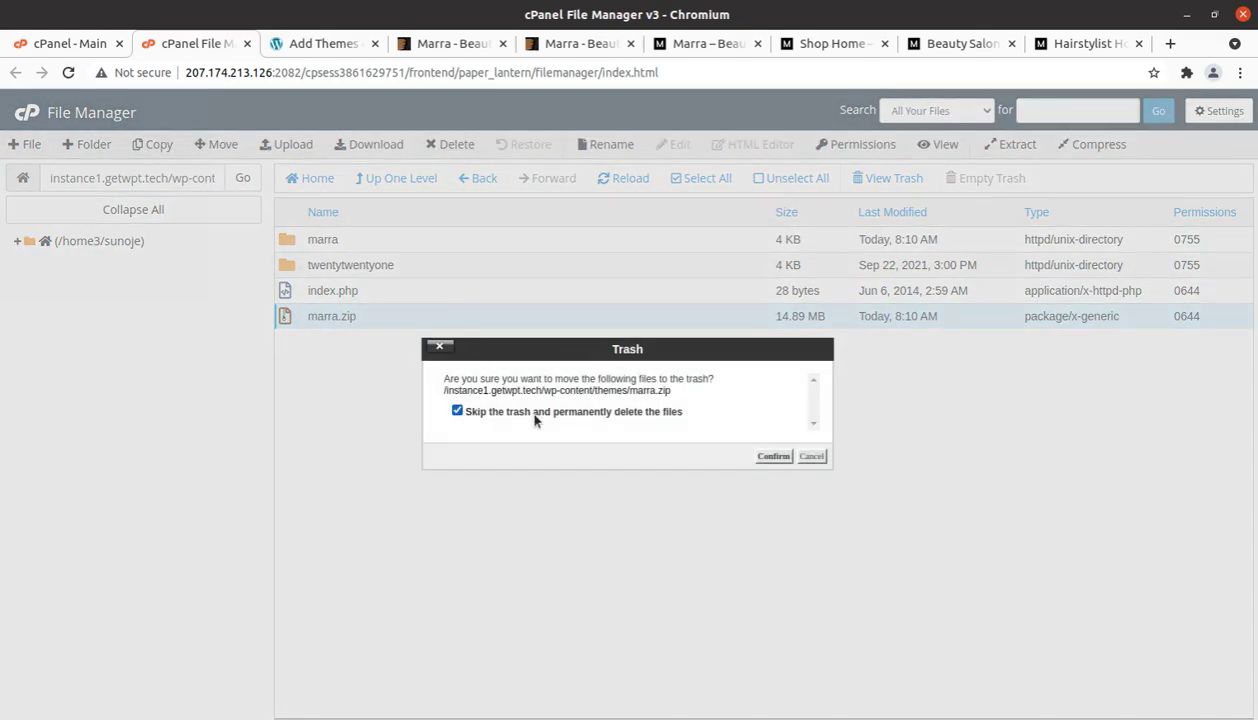
pyautogui.click(771, 456)
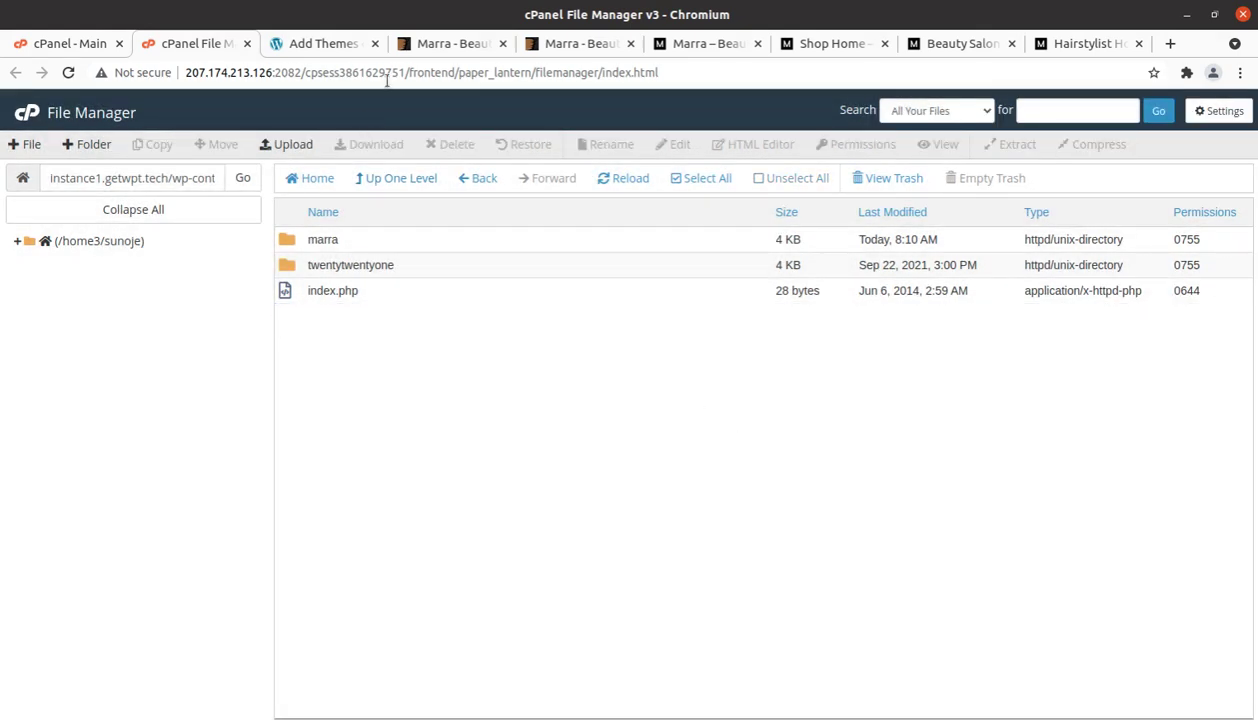
# Switch to the WordPress admin and open the list of installed themes
pyautogui.click(323, 44)
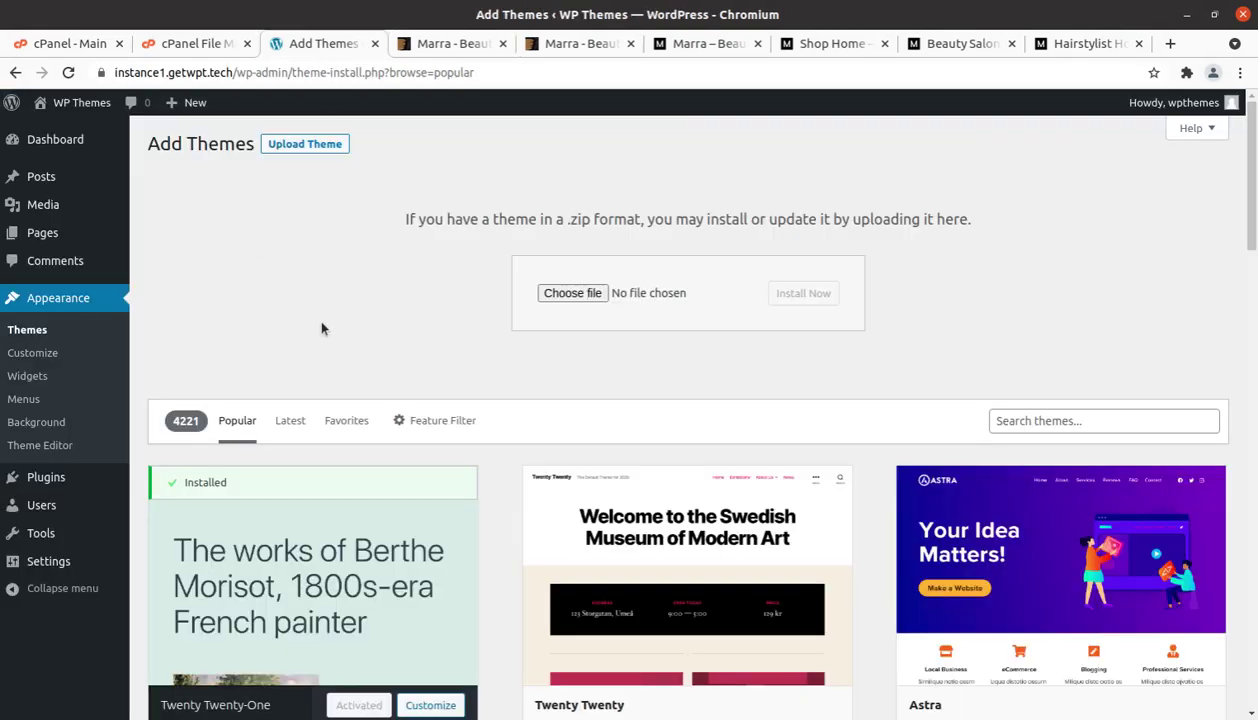
pyautogui.click(190, 44)
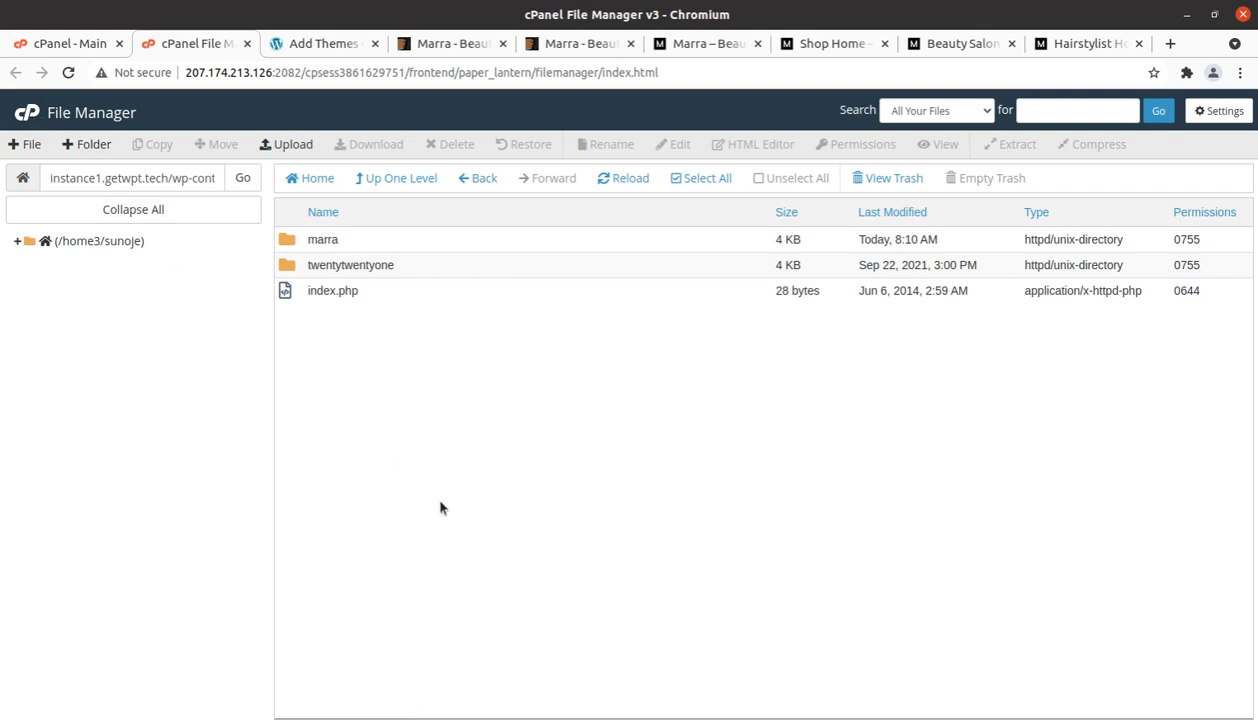
pyautogui.click(333, 45)
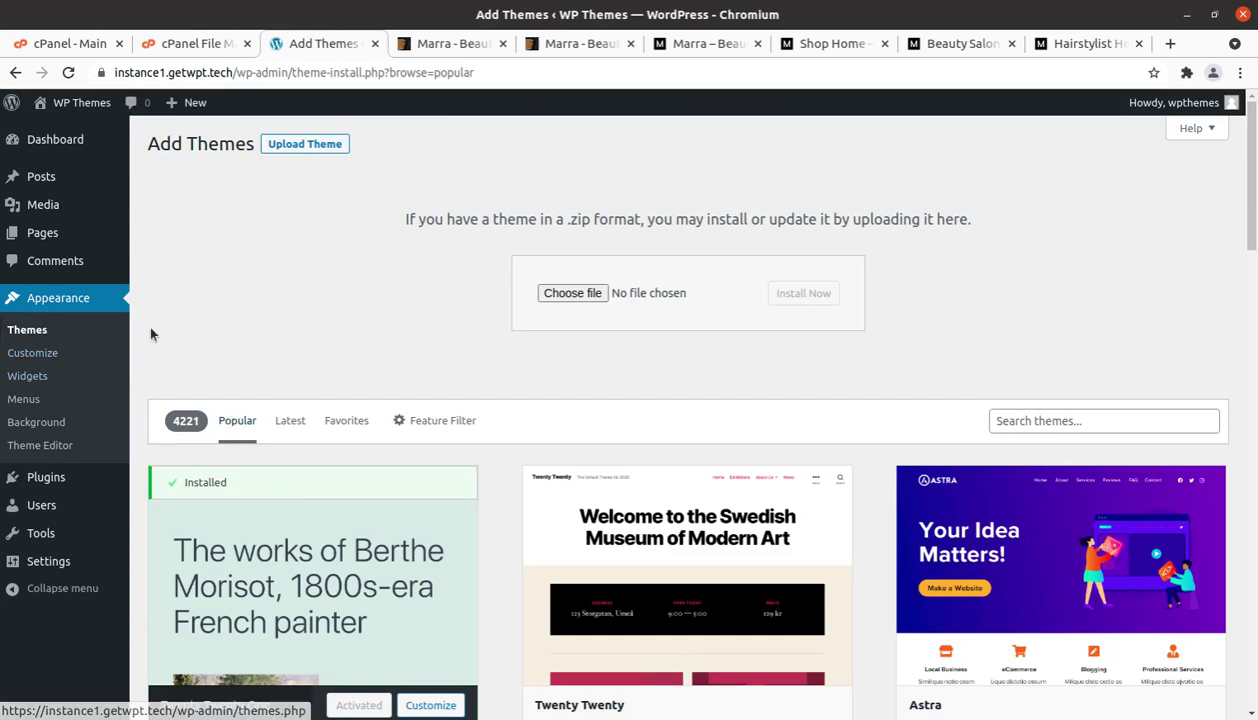
pyautogui.click(31, 334)
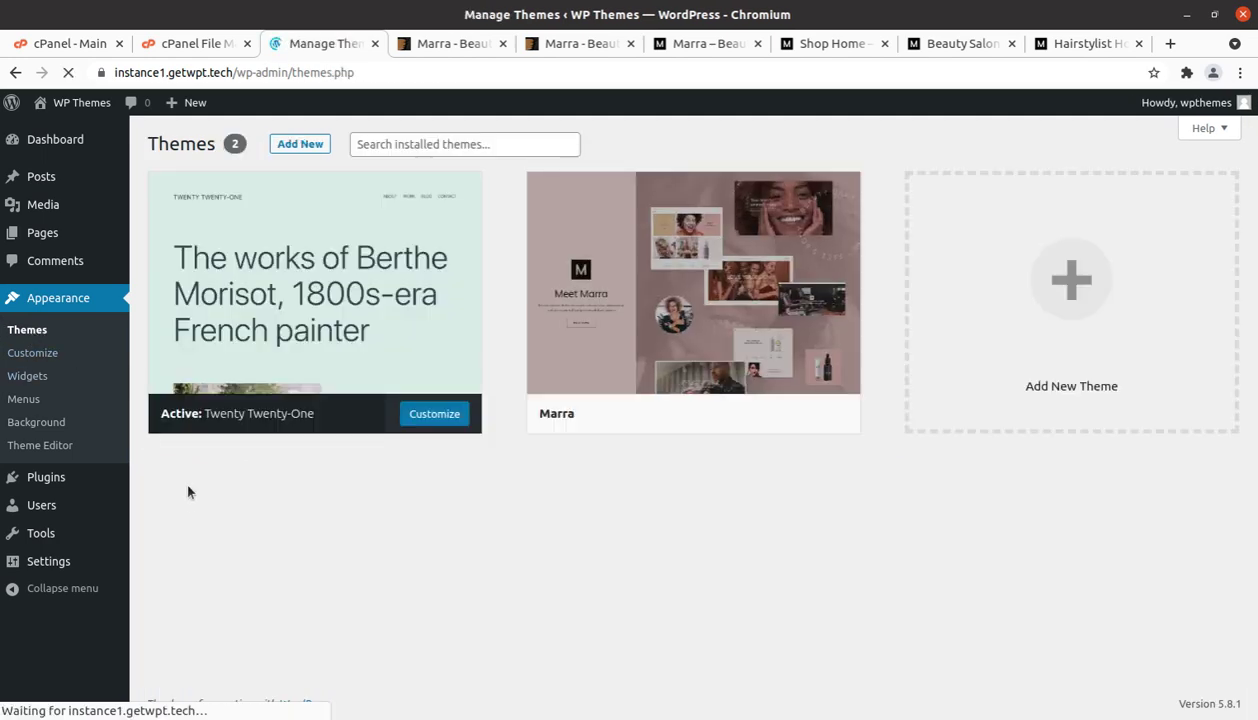
# Open the Marra theme's details, review its name and version, and activate the theme
pyautogui.moveTo(705, 392)
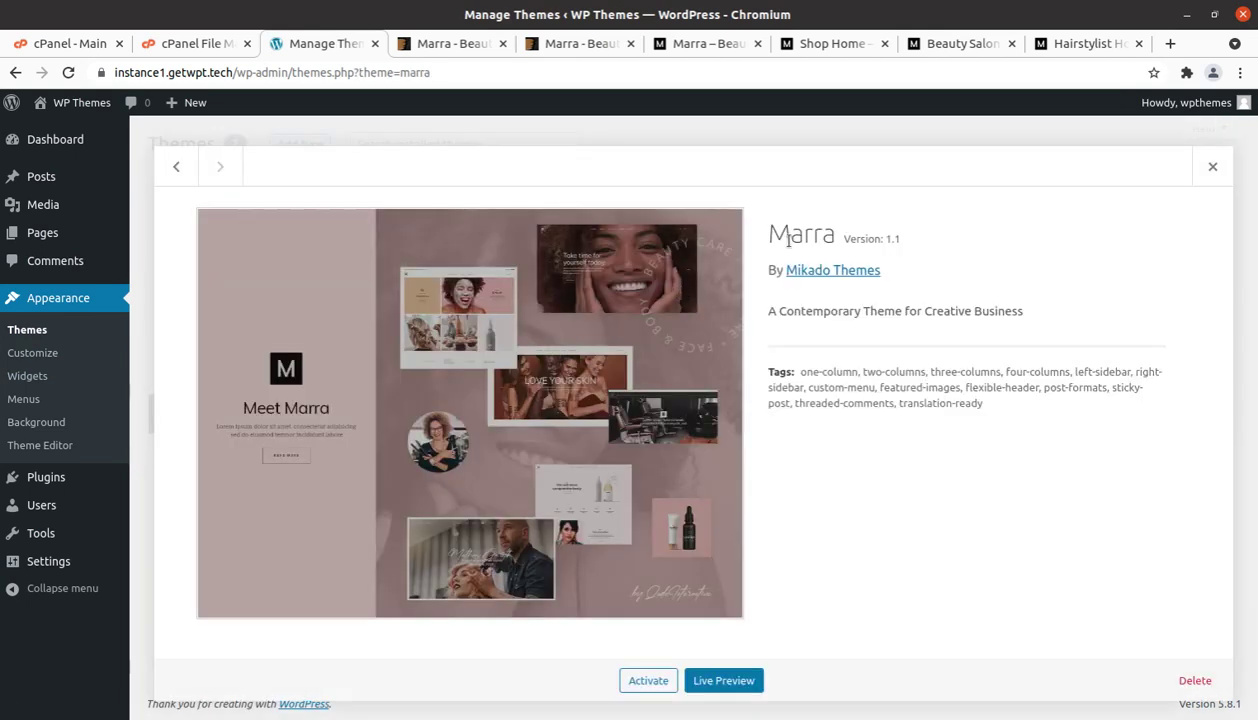
pyautogui.moveTo(762, 232); pyautogui.dragTo(886, 237)
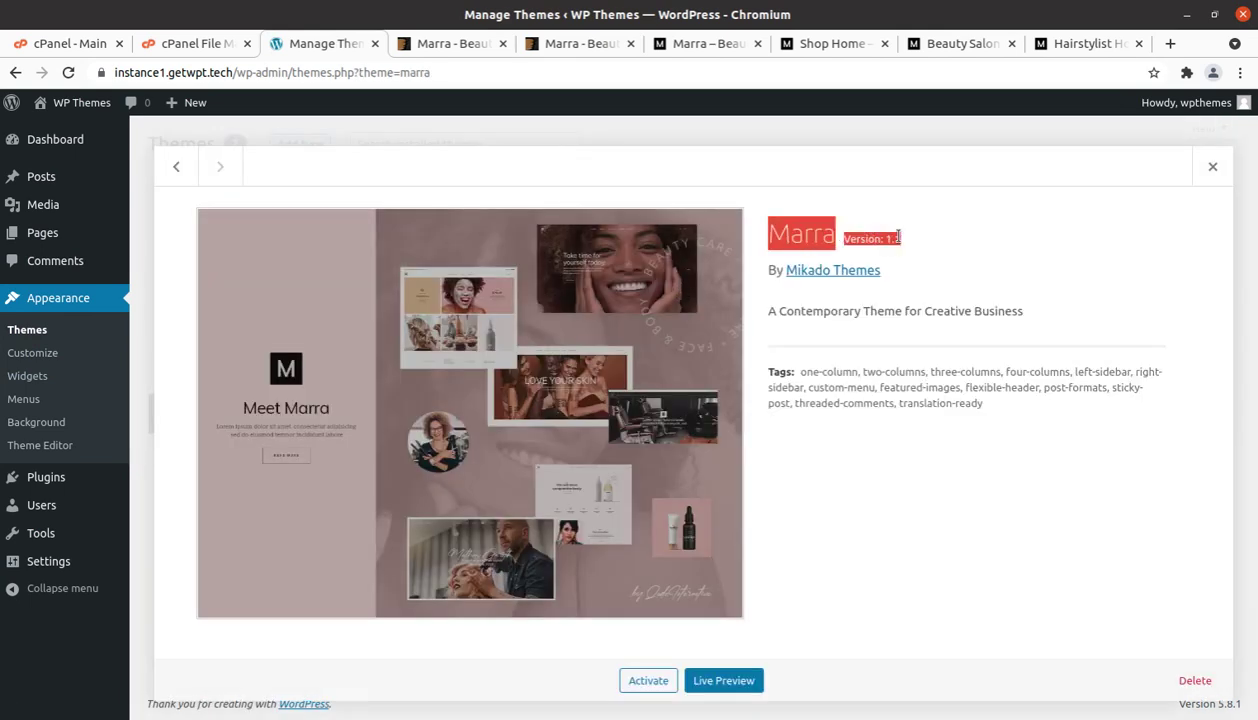
pyautogui.click(952, 266)
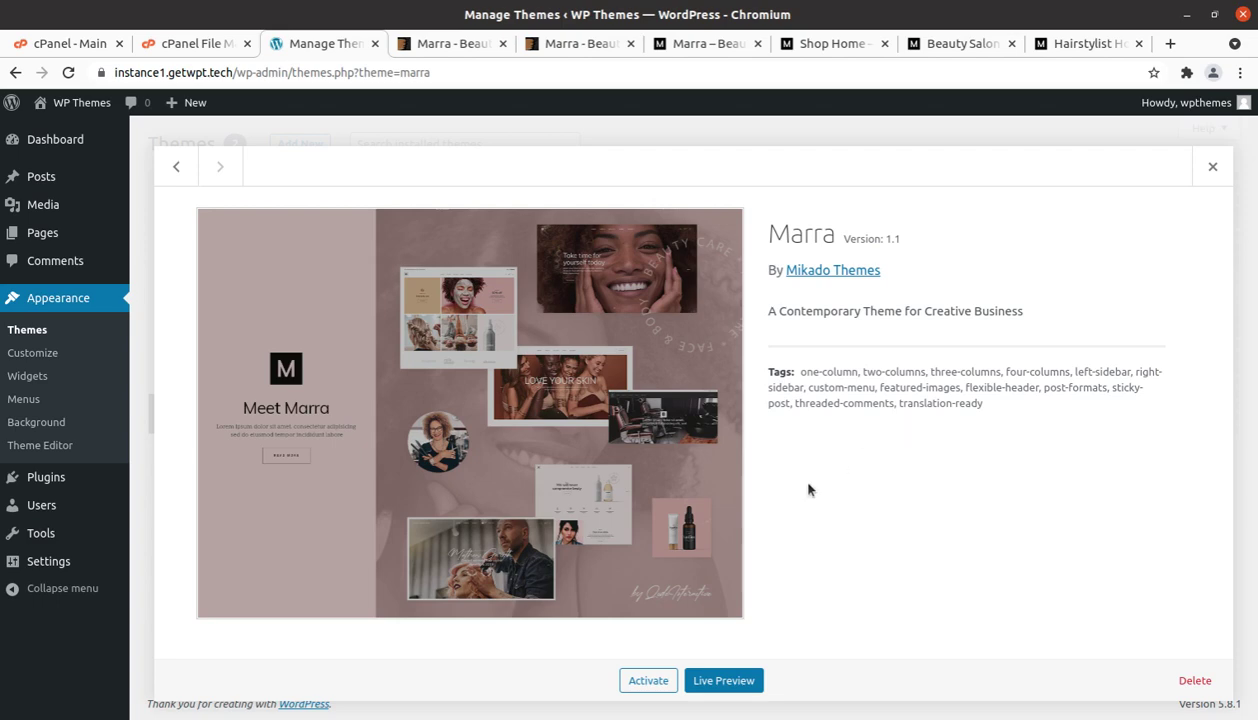
pyautogui.click(648, 680)
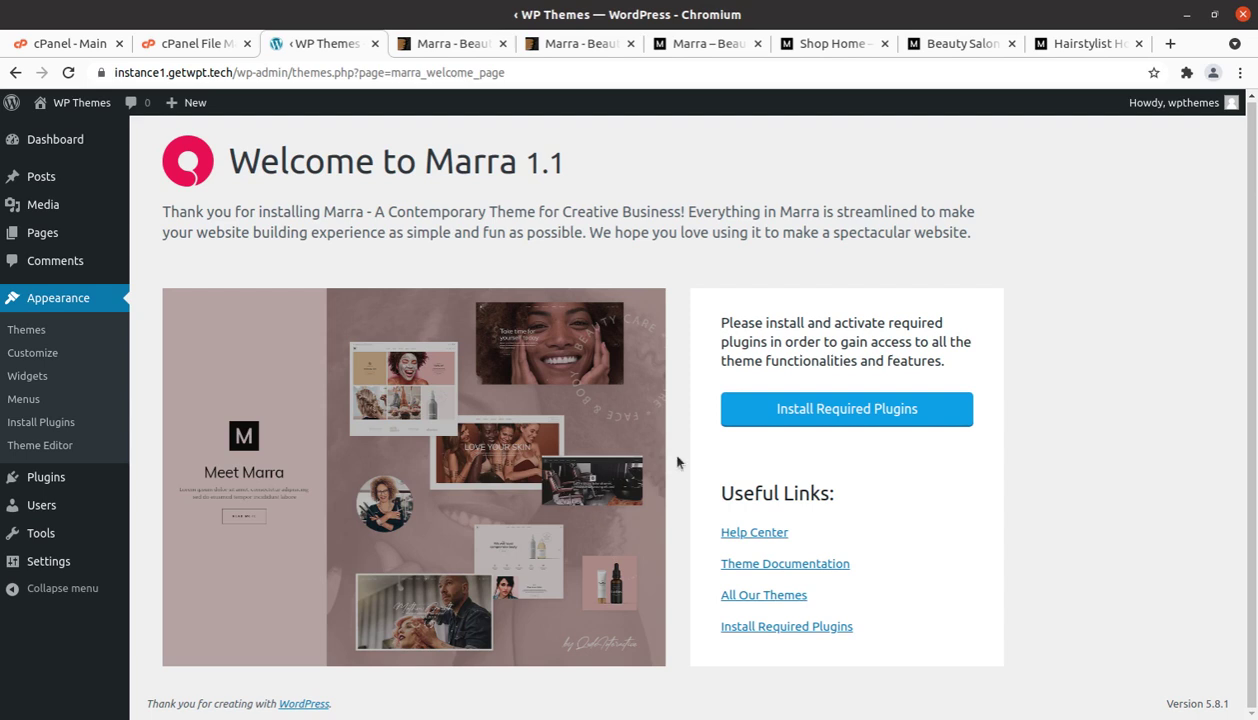
# Open the list of plugins required by the Marra theme and look through it, starting with Booked
pyautogui.click(854, 419)
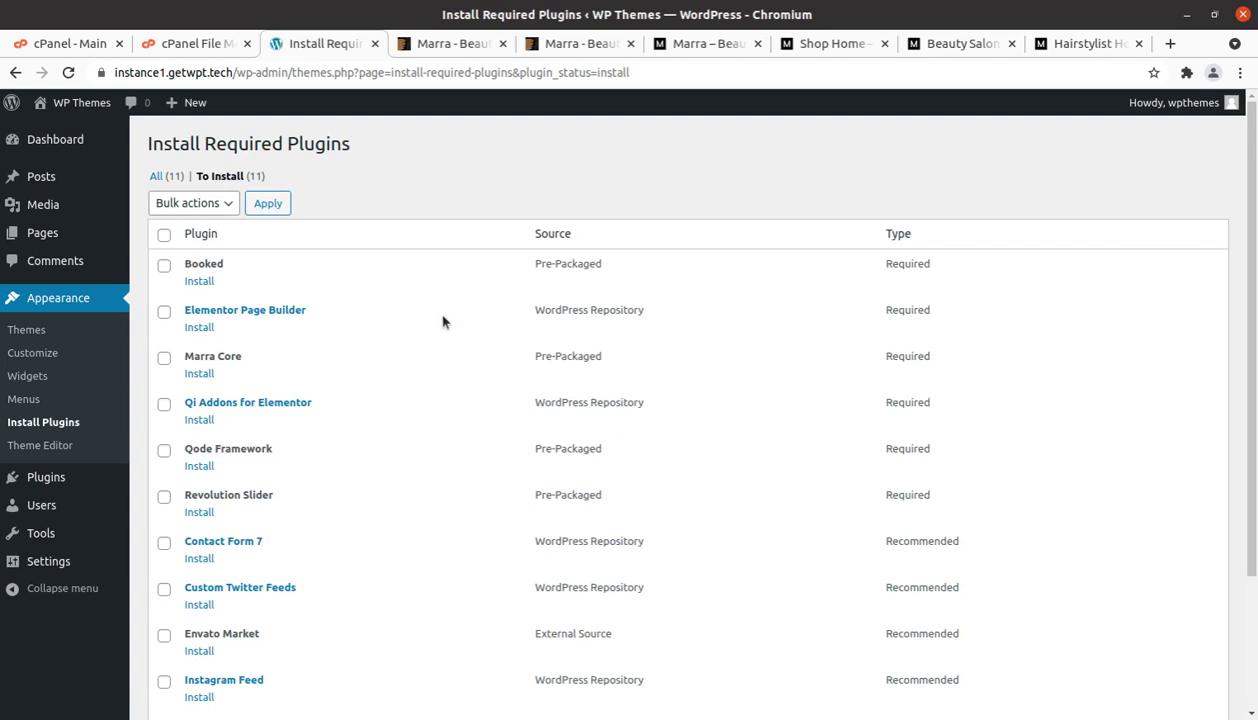
pyautogui.scroll(-2, 441, 320)
pyautogui.scroll(2, 441, 320)
pyautogui.moveTo(229, 264); pyautogui.dragTo(181, 263)
# Switch to the Marra Hairstylist Home demo and look through its sections, such as working hours and services
pyautogui.click(1052, 43)
pyautogui.scroll(-10, 524, 386)
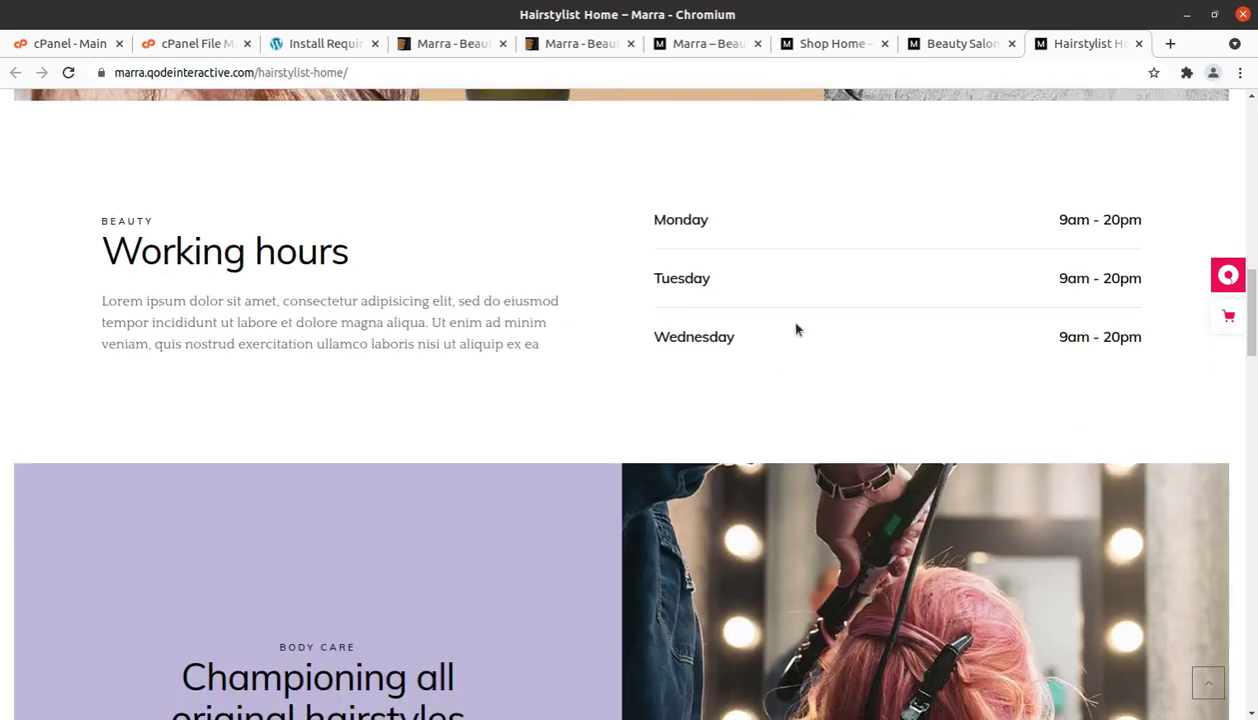
pyautogui.scroll(-3, 321, 371)
pyautogui.scroll(-7, 321, 371)
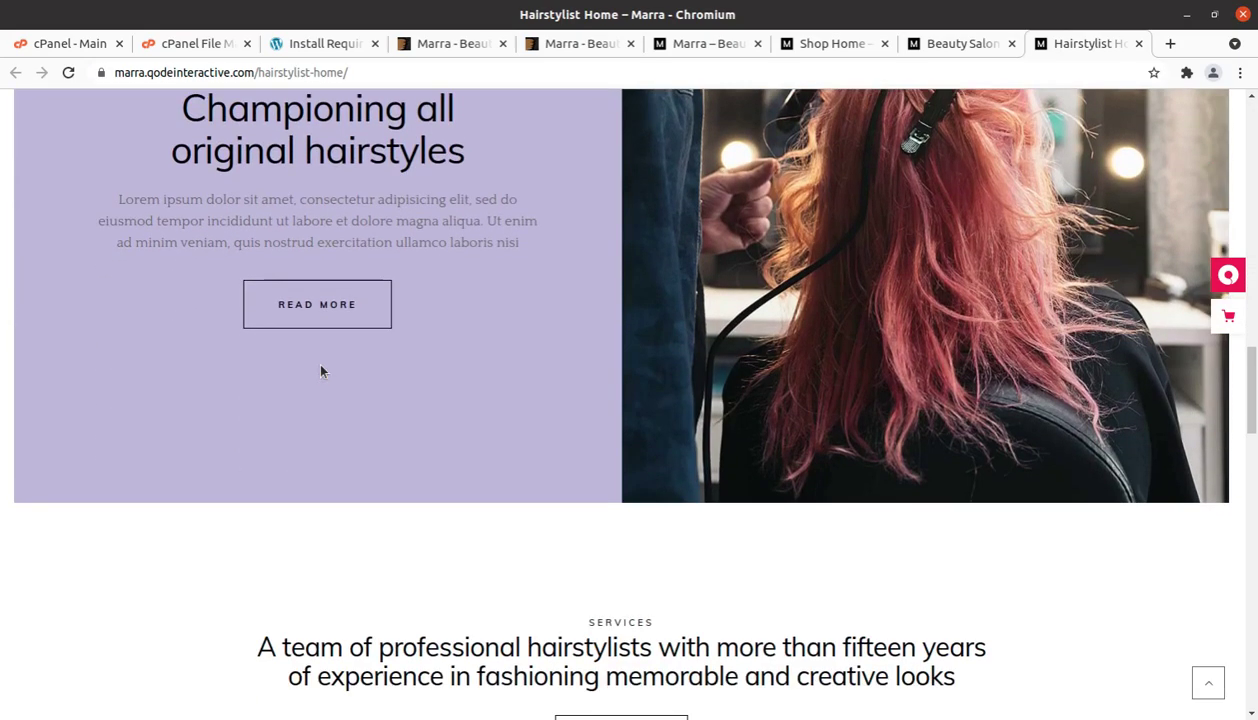
pyautogui.scroll(-2, 321, 371)
pyautogui.scroll(8, 321, 371)
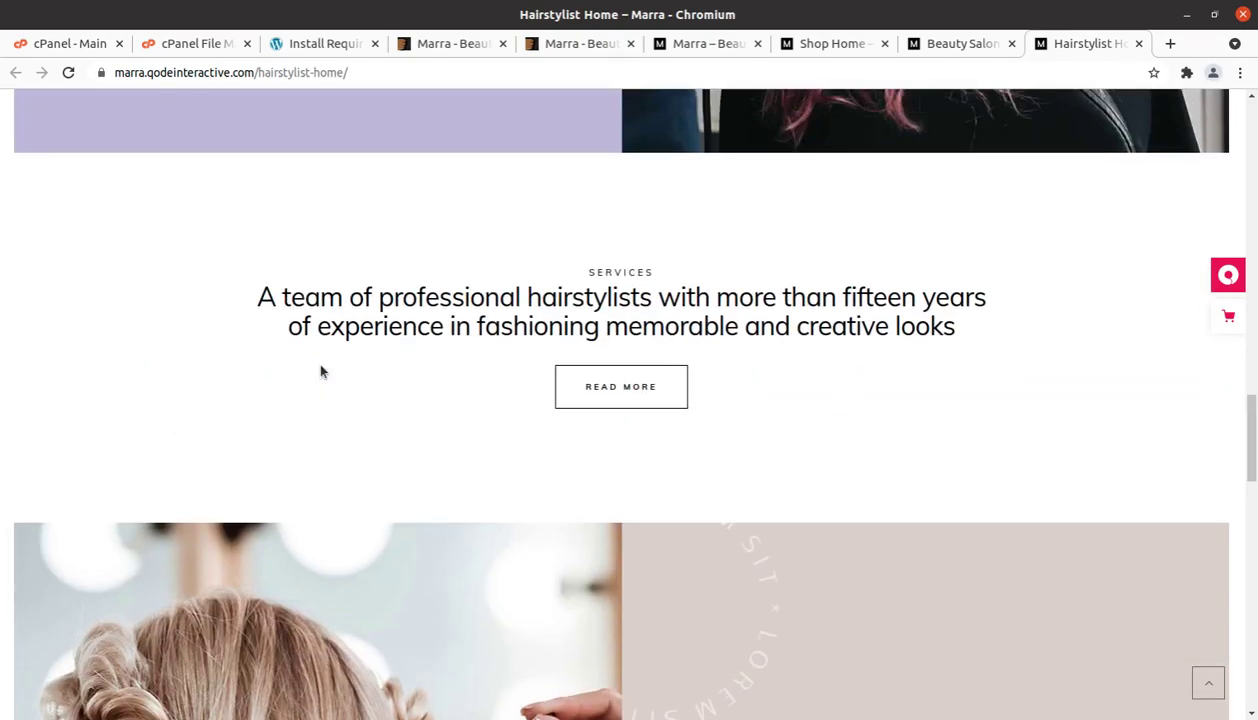
pyautogui.scroll(10, 321, 371)
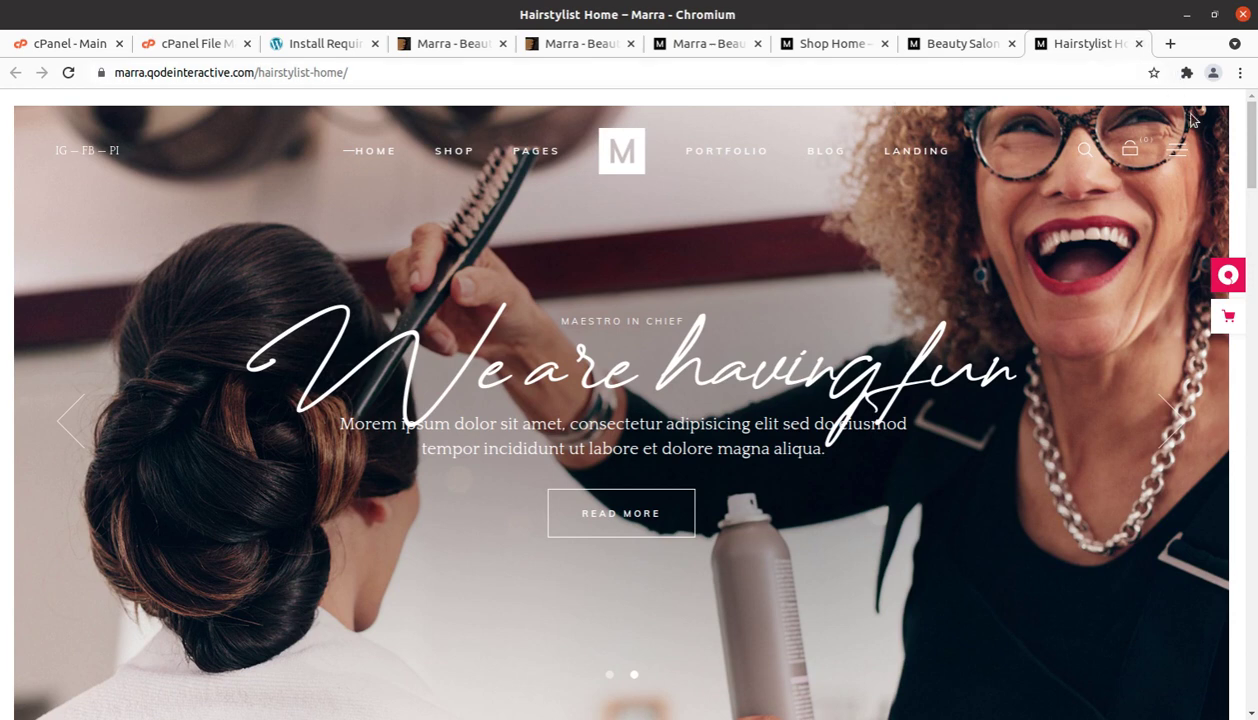
# Return to the required plugins list and examine the Elementor Page Builder and Marra Core entries
pyautogui.click(333, 43)
pyautogui.click(236, 273)
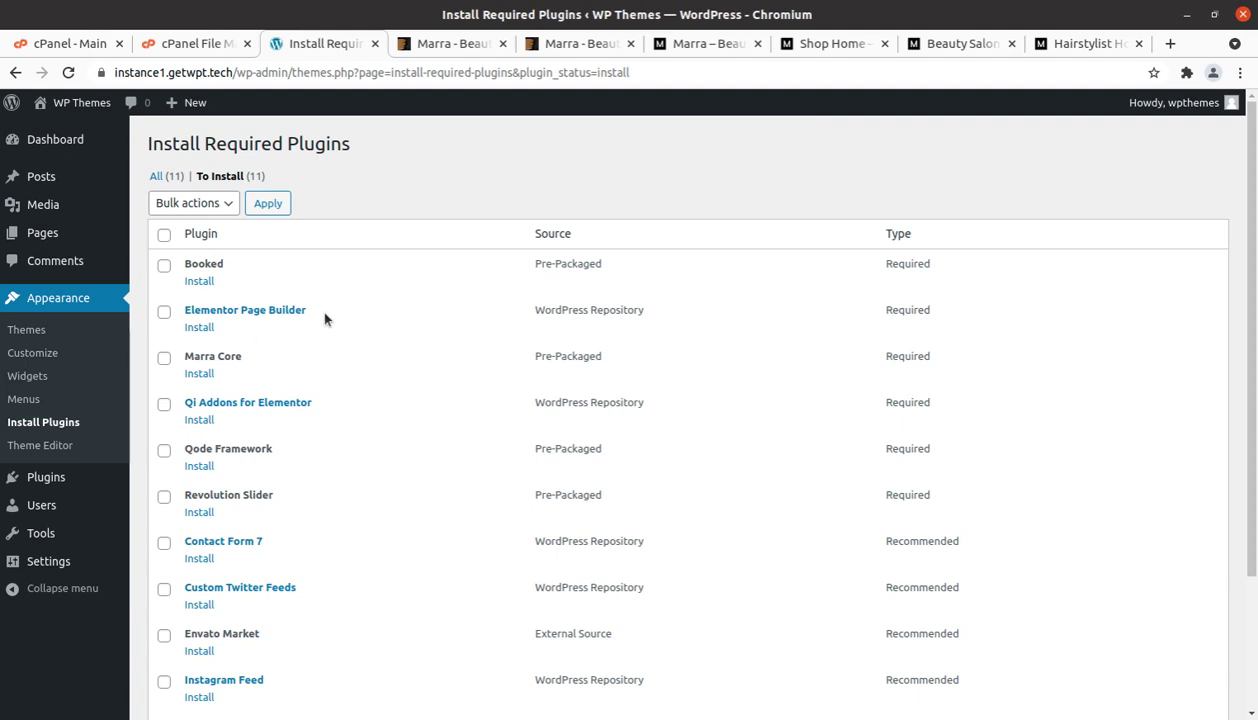
pyautogui.moveTo(318, 310); pyautogui.dragTo(216, 312)
pyautogui.click(184, 322)
pyautogui.tripleClick(182, 319)
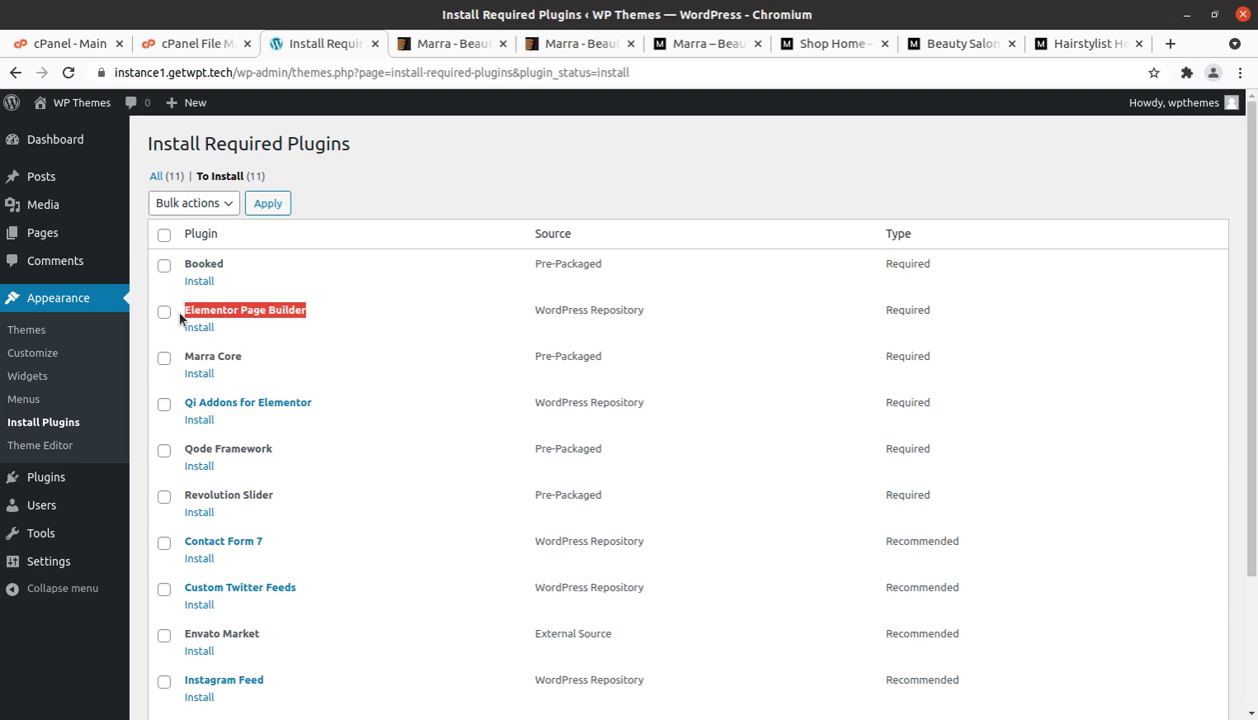
pyautogui.moveTo(241, 356); pyautogui.dragTo(181, 366)
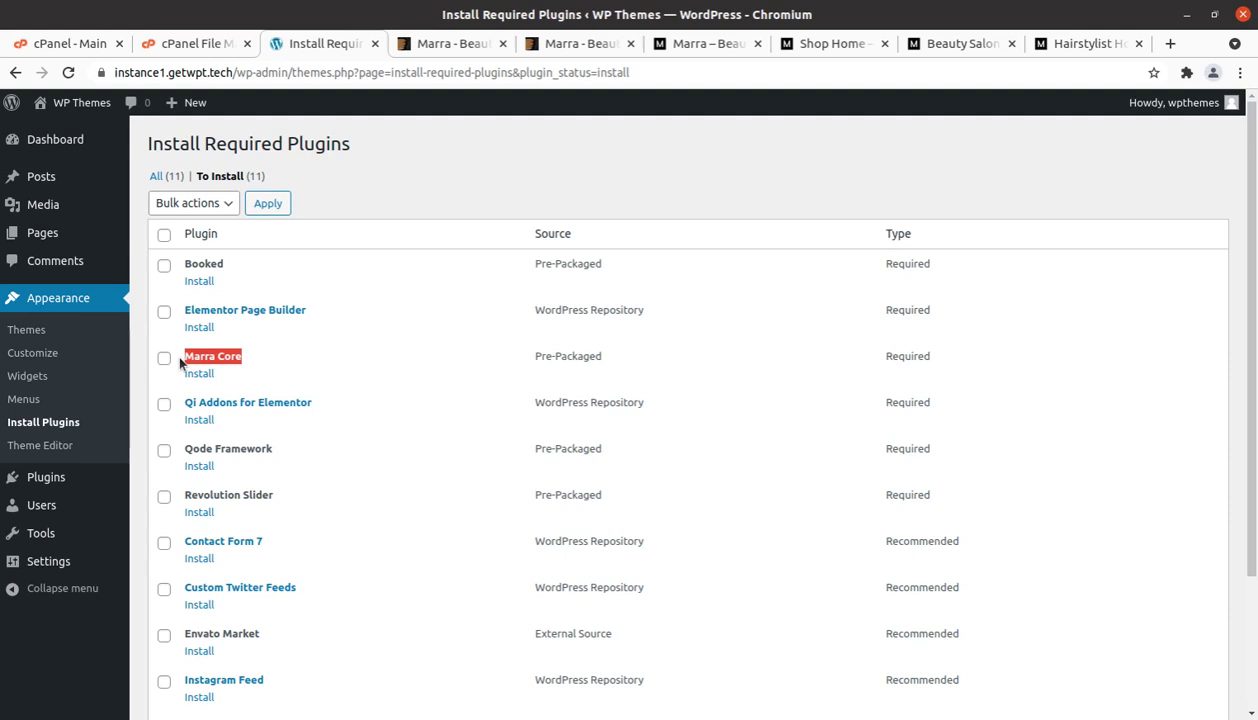
# Switch to the Marra item page on ThemeForest and examine the theme's title and author
pyautogui.click(578, 45)
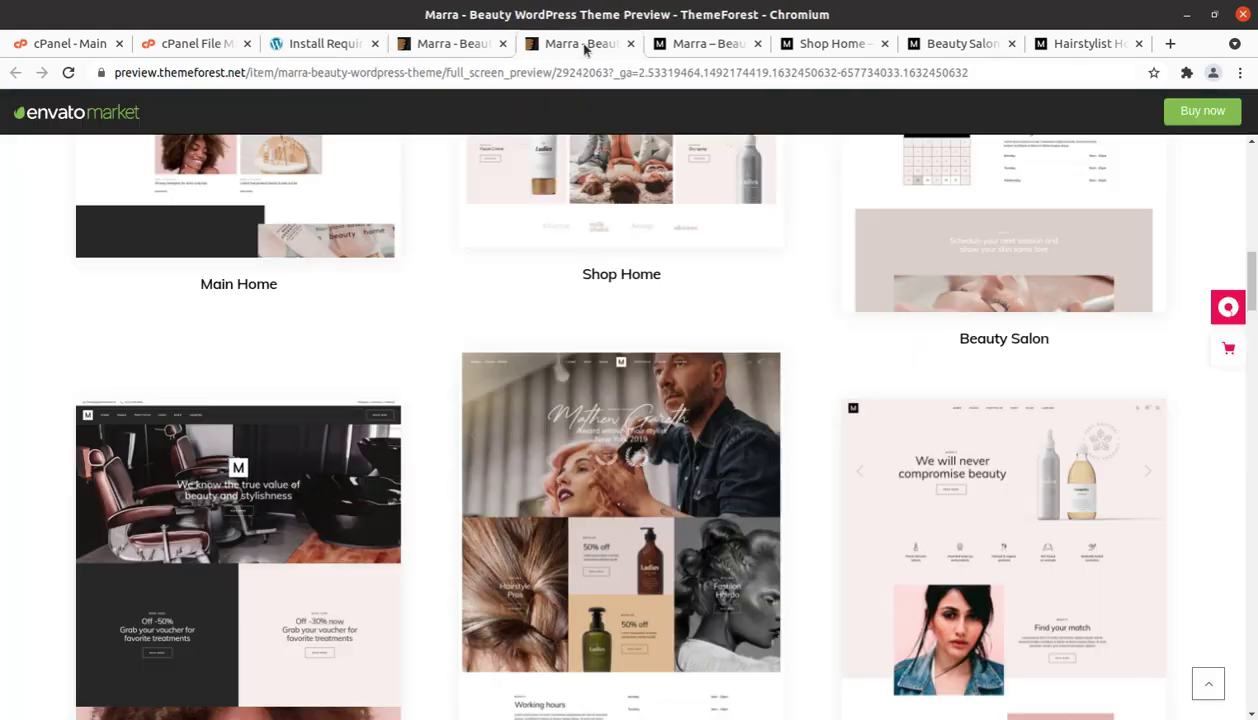
pyautogui.click(455, 45)
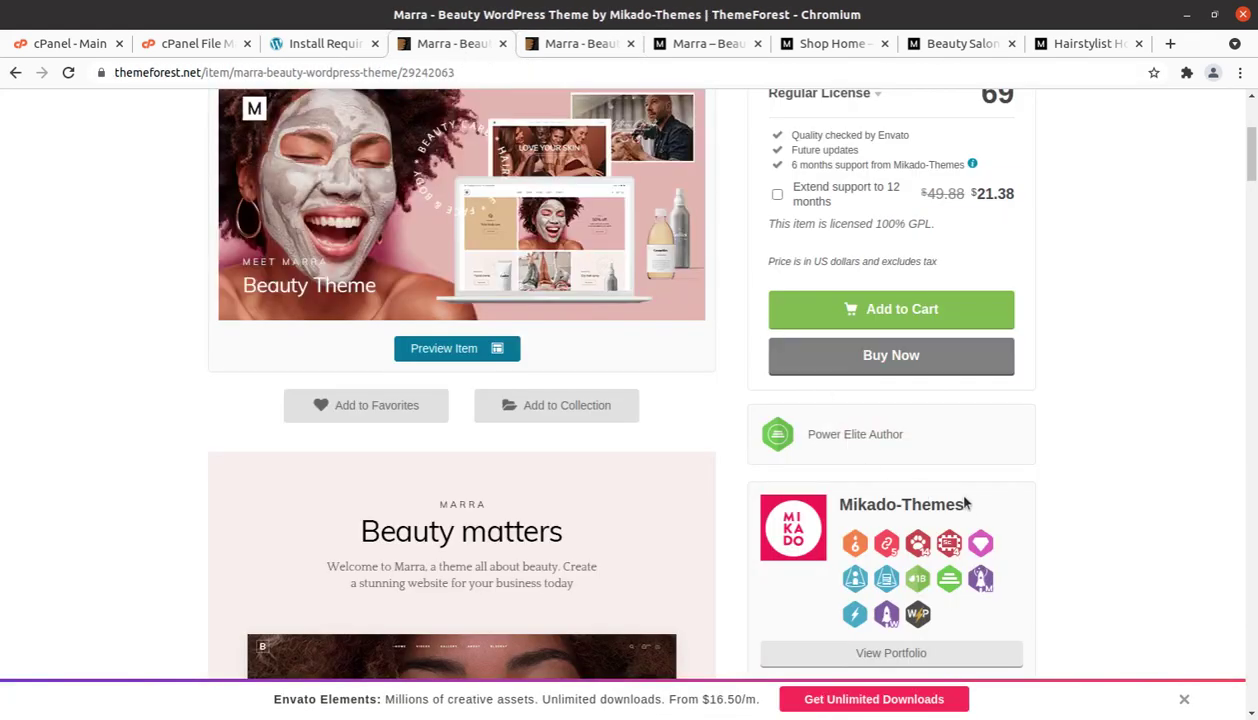
pyautogui.moveTo(964, 500); pyautogui.dragTo(841, 503)
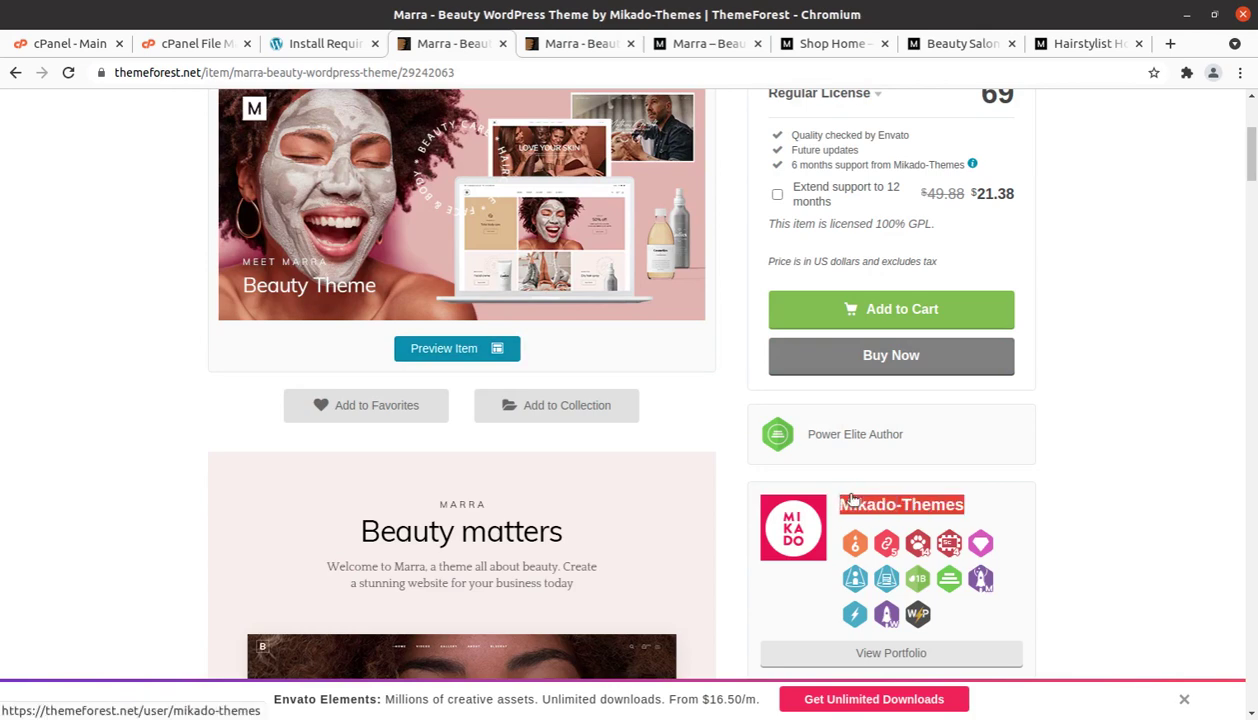
pyautogui.scroll(3, 850, 500)
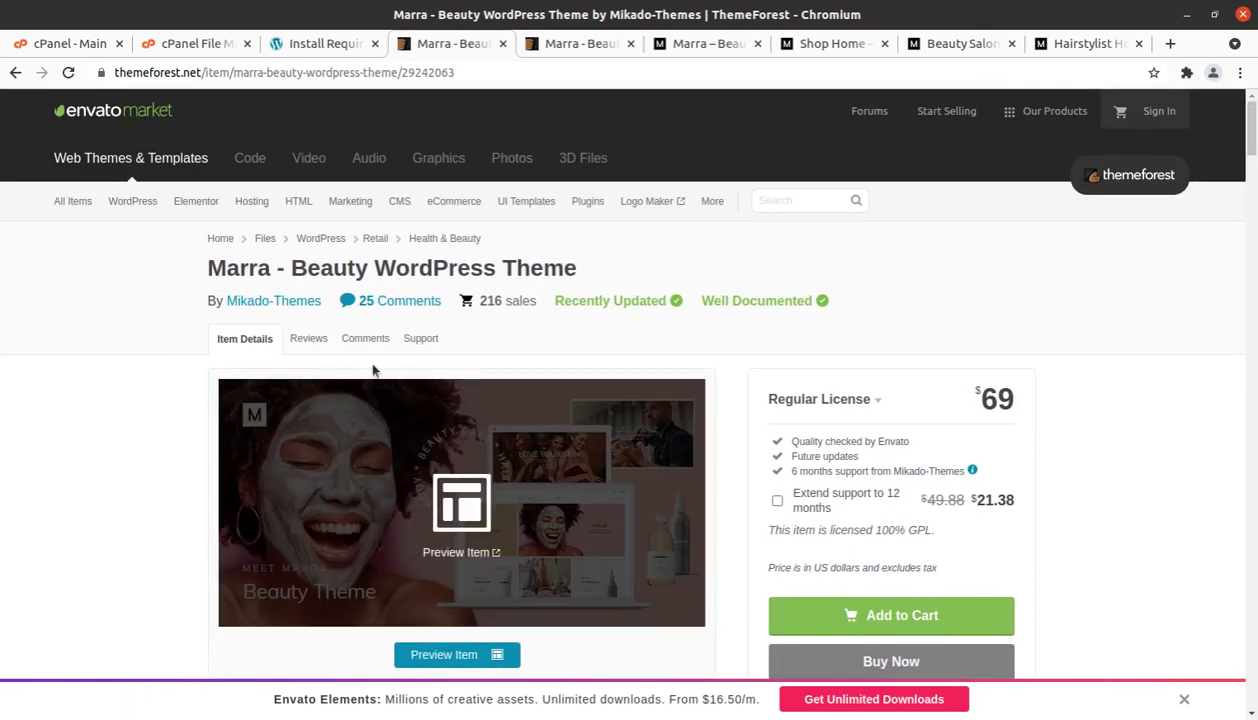
pyautogui.moveTo(135, 272); pyautogui.dragTo(595, 282)
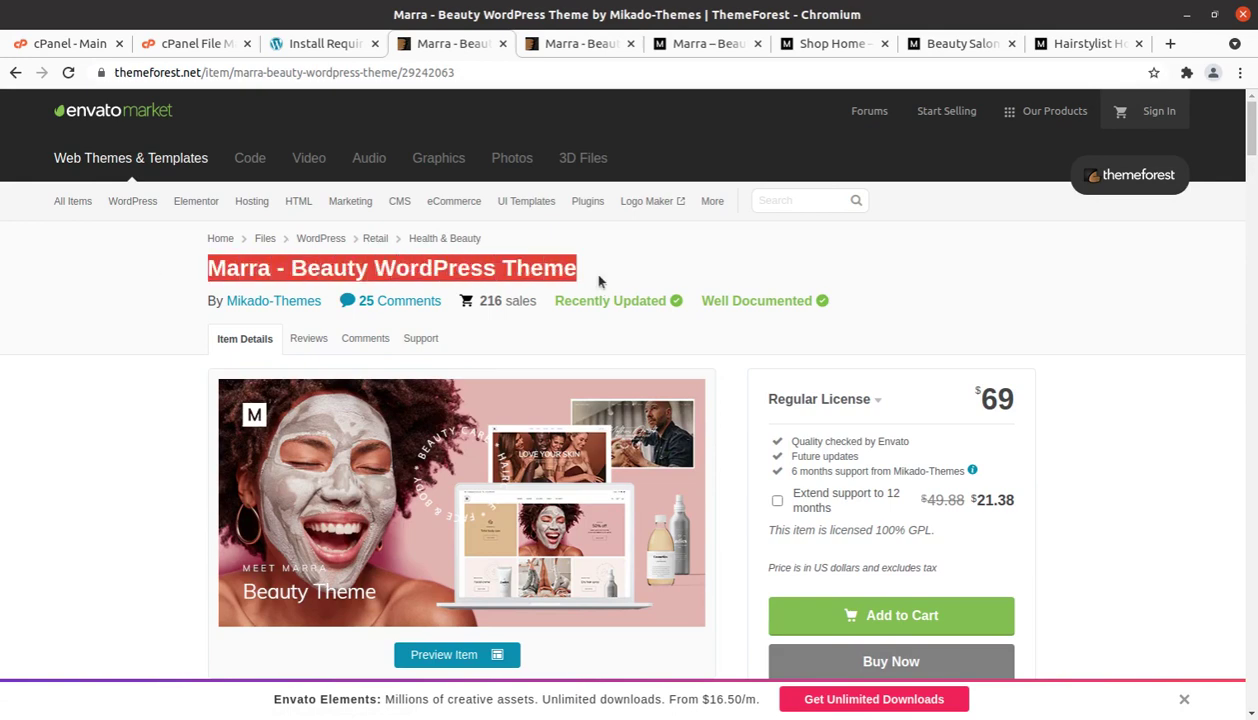
pyautogui.click(645, 267)
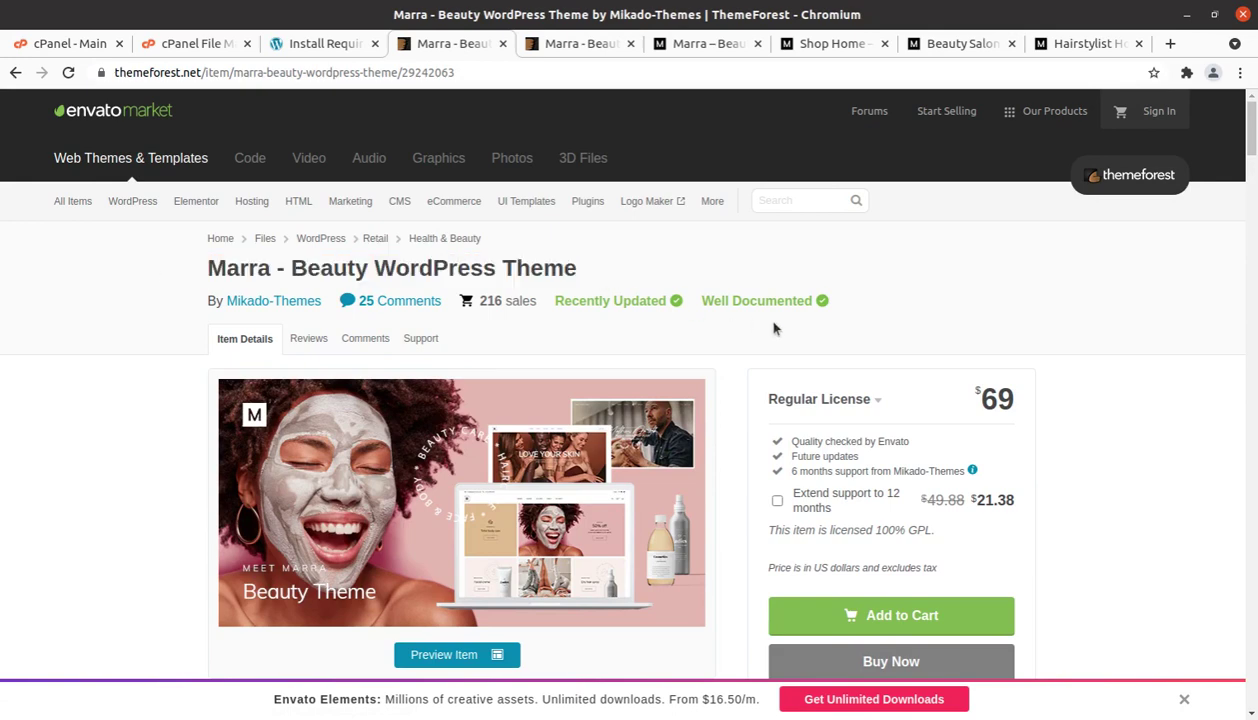
# Examine the author's name and Power Elite Author badge, and the theme's publication date on the item page
pyautogui.scroll(-4, 860, 380)
pyautogui.moveTo(986, 481); pyautogui.dragTo(832, 462)
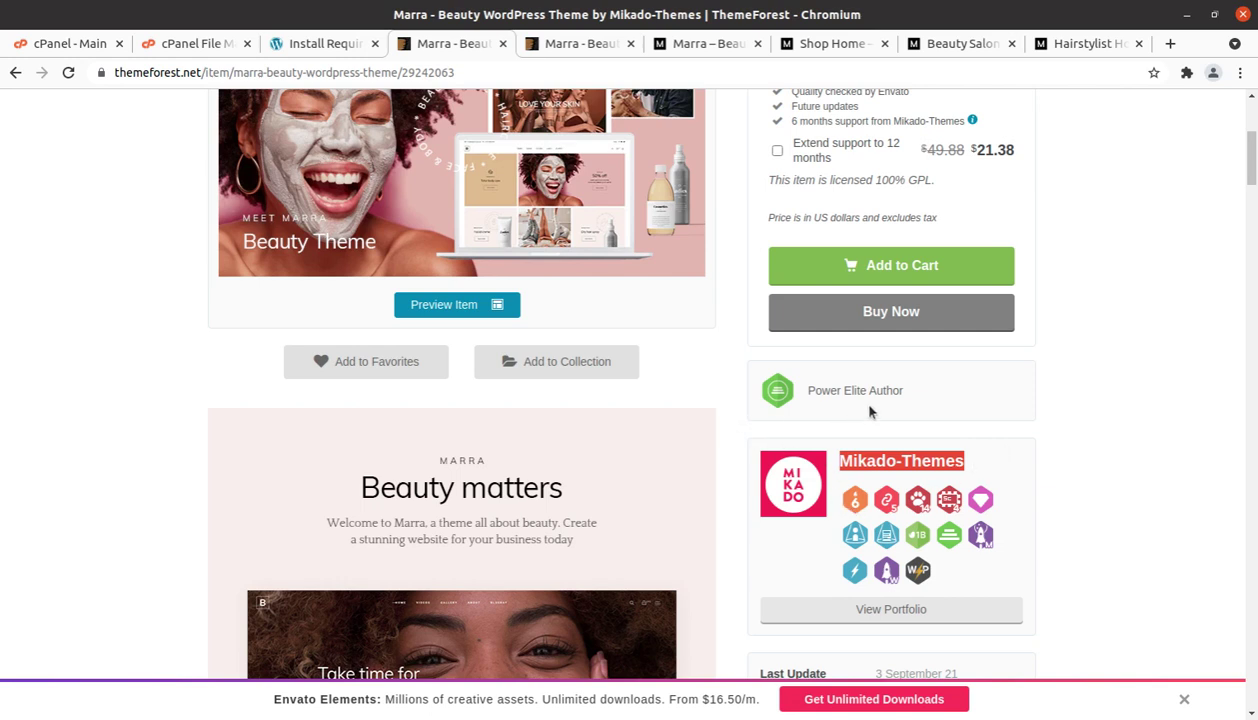
pyautogui.moveTo(912, 391); pyautogui.dragTo(808, 393)
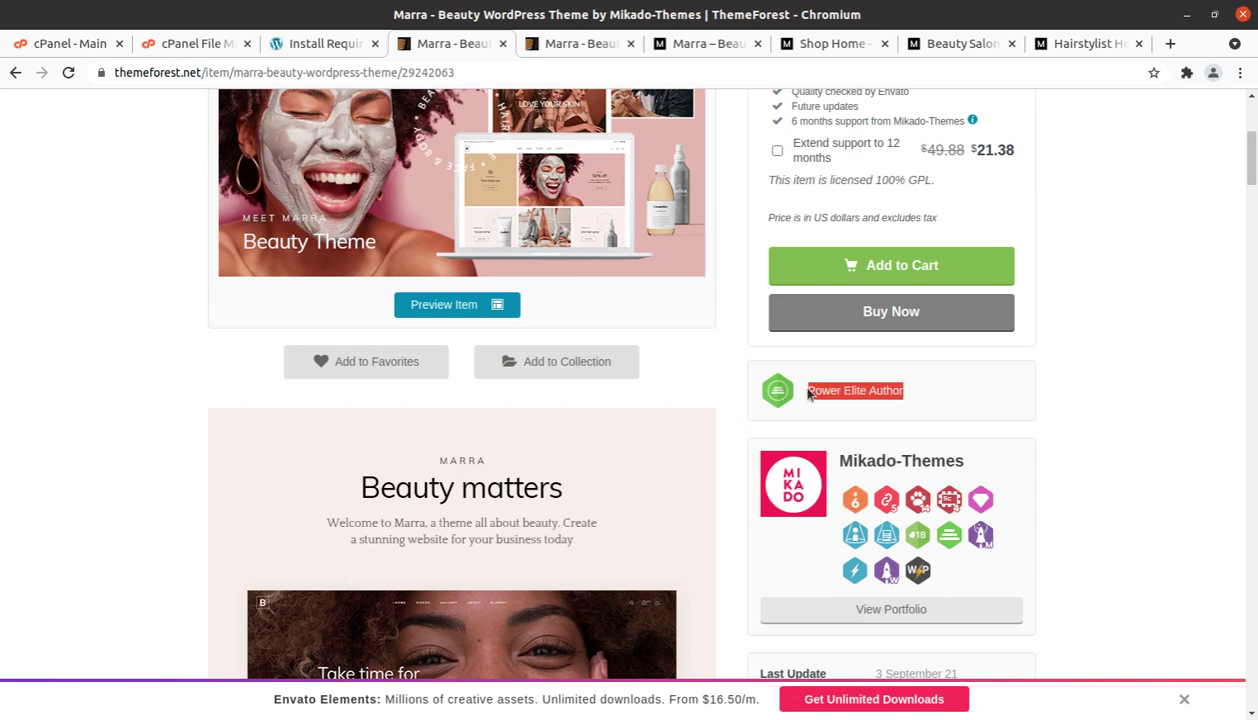
pyautogui.scroll(2, 940, 450)
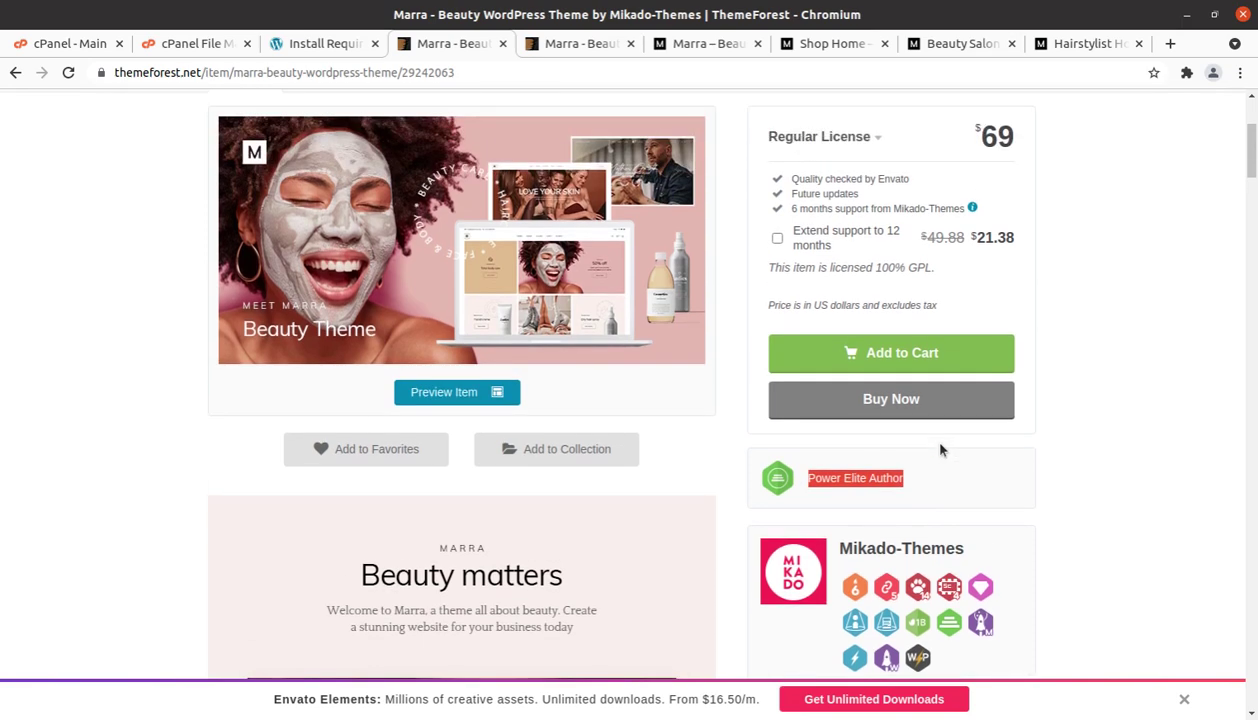
pyautogui.scroll(-4, 940, 448)
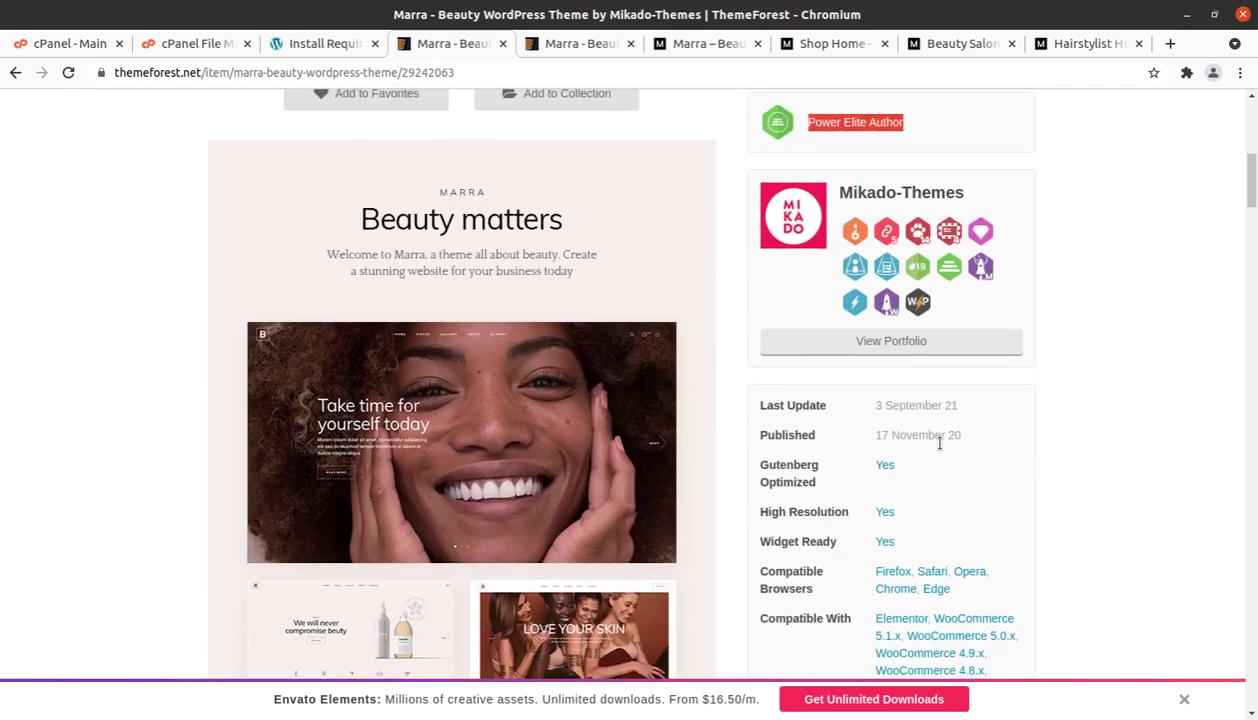
pyautogui.scroll(-2, 940, 445)
pyautogui.scroll(2, 940, 445)
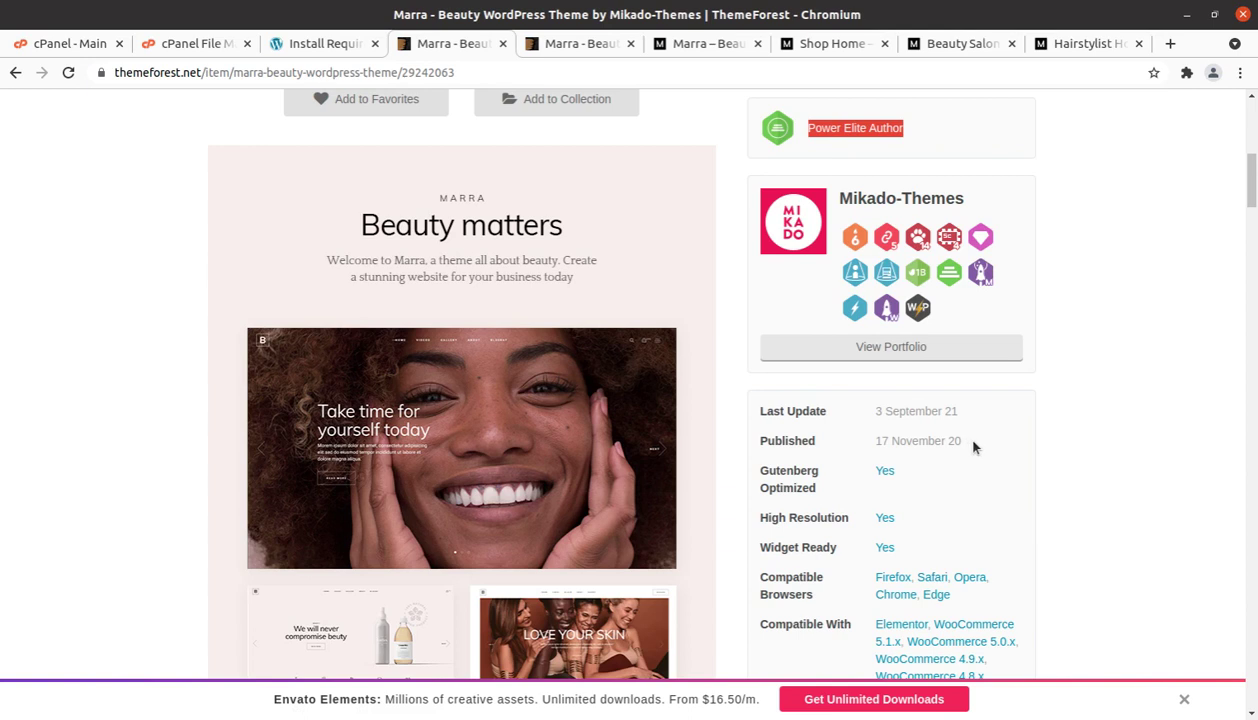
pyautogui.moveTo(962, 441); pyautogui.dragTo(879, 440)
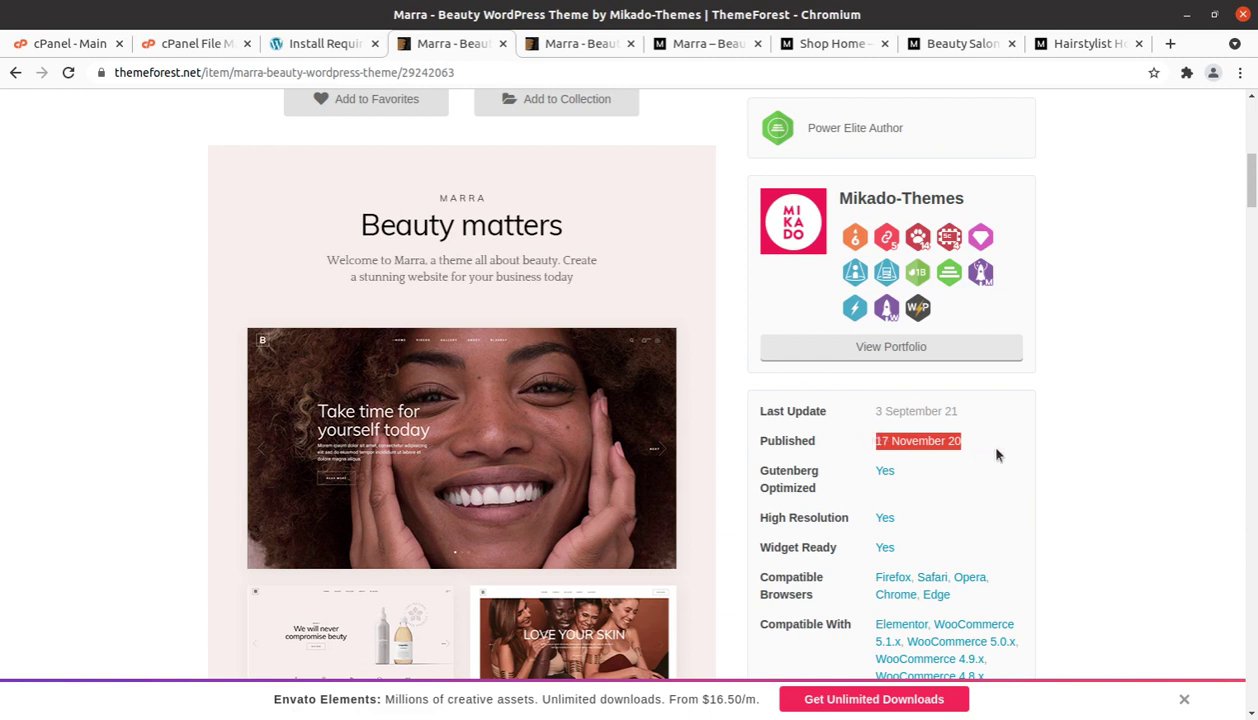
# Examine the Marra theme's publication and last update dates, compatible browsers and plugins, supported WordPress versions, layout and tags on the item page
pyautogui.moveTo(985, 447); pyautogui.dragTo(876, 441)
pyautogui.moveTo(966, 412); pyautogui.dragTo(870, 414)
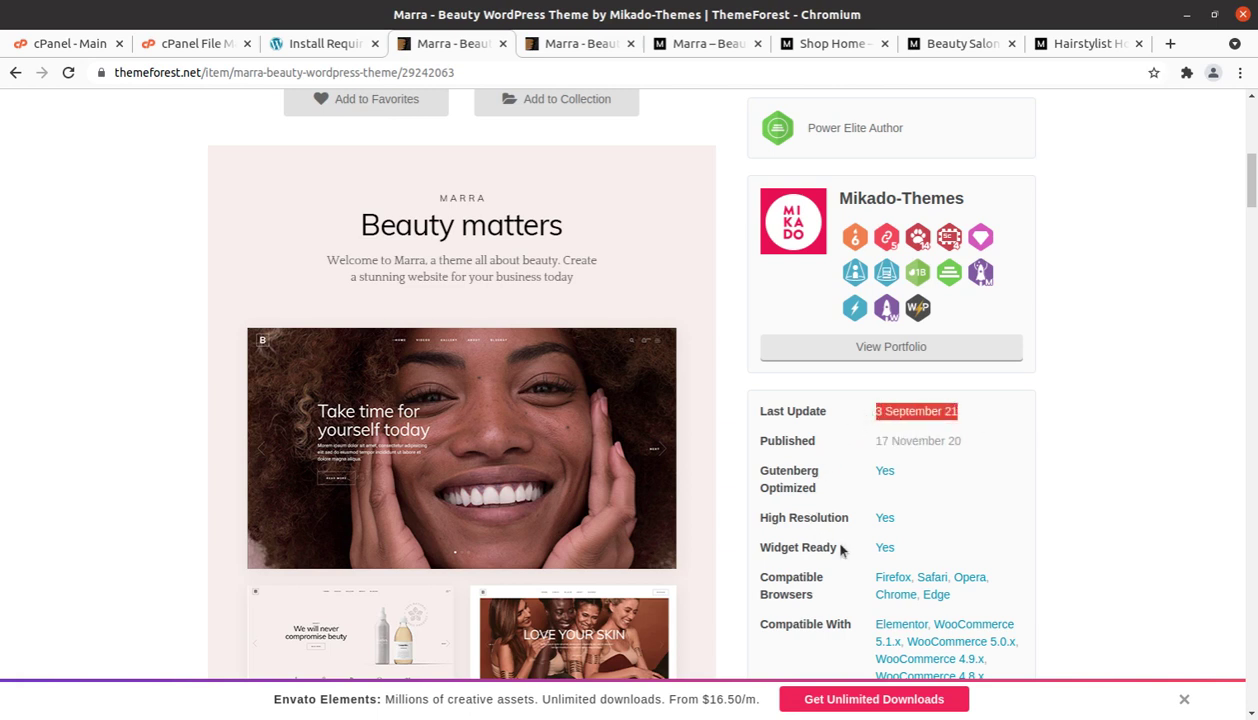
pyautogui.scroll(-3, 842, 550)
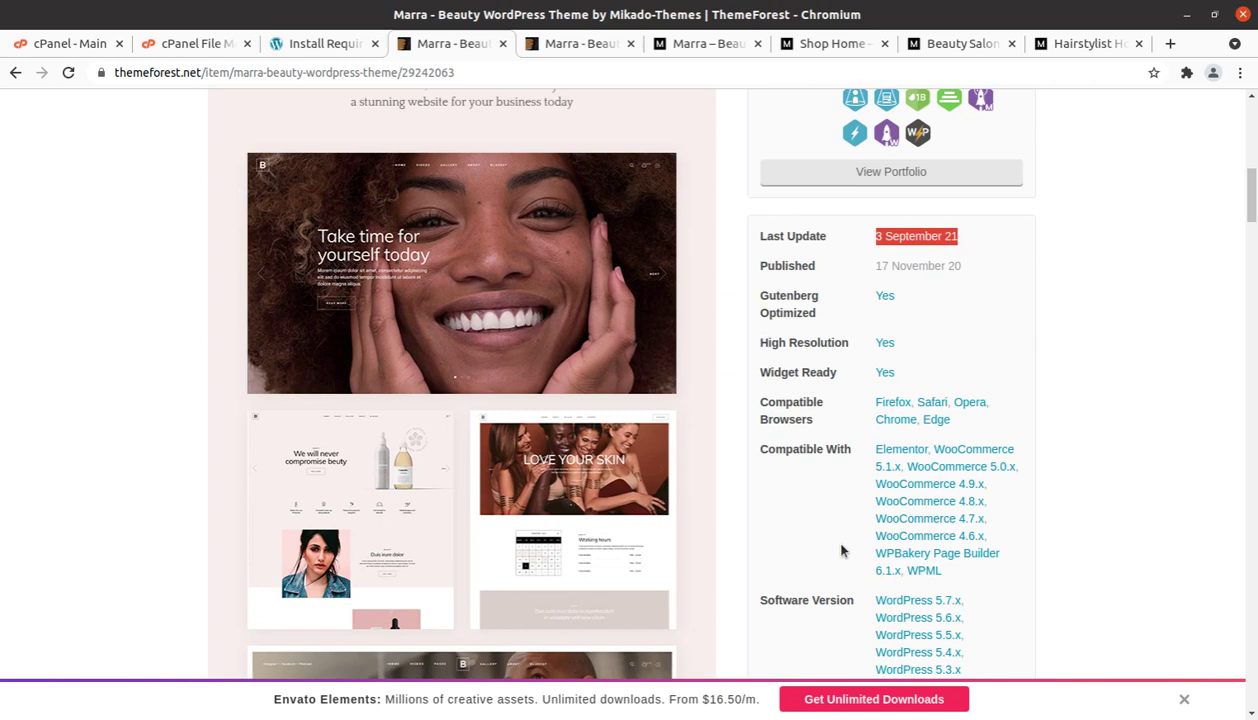
pyautogui.scroll(-2, 888, 568)
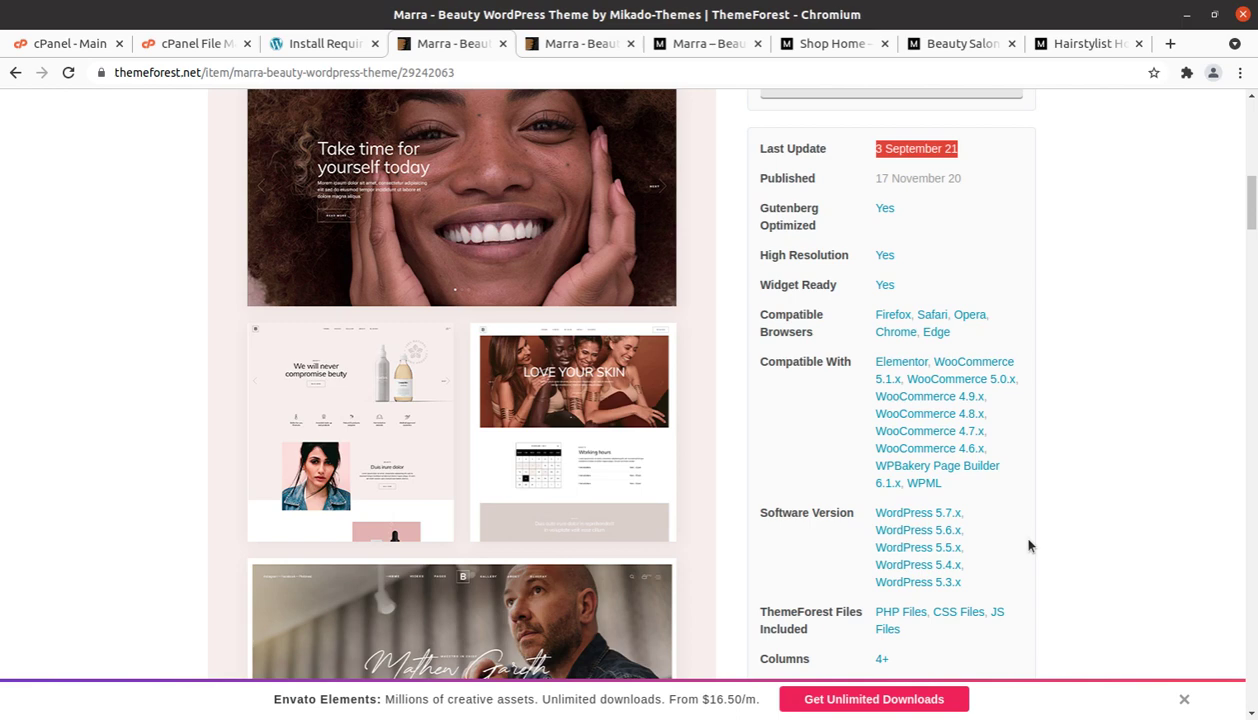
pyautogui.scroll(-3, 1029, 545)
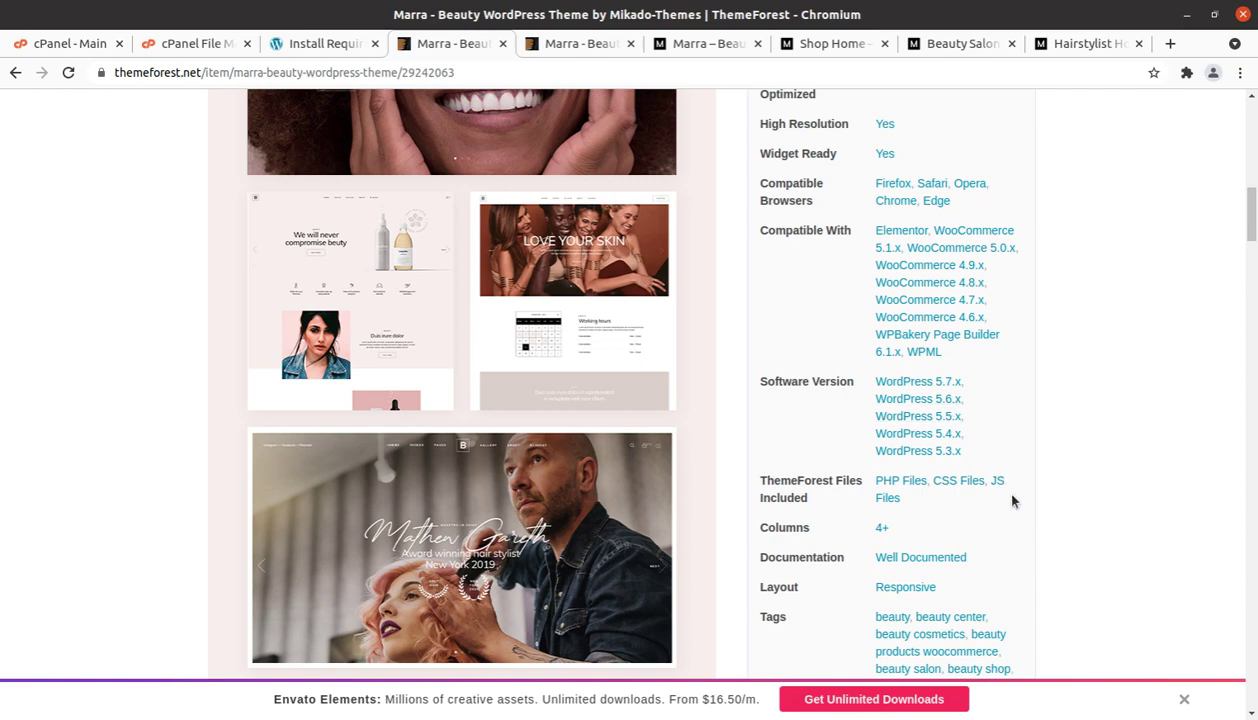
pyautogui.scroll(-2, 1012, 500)
pyautogui.scroll(-3, 1008, 497)
pyautogui.scroll(6, 786, 500)
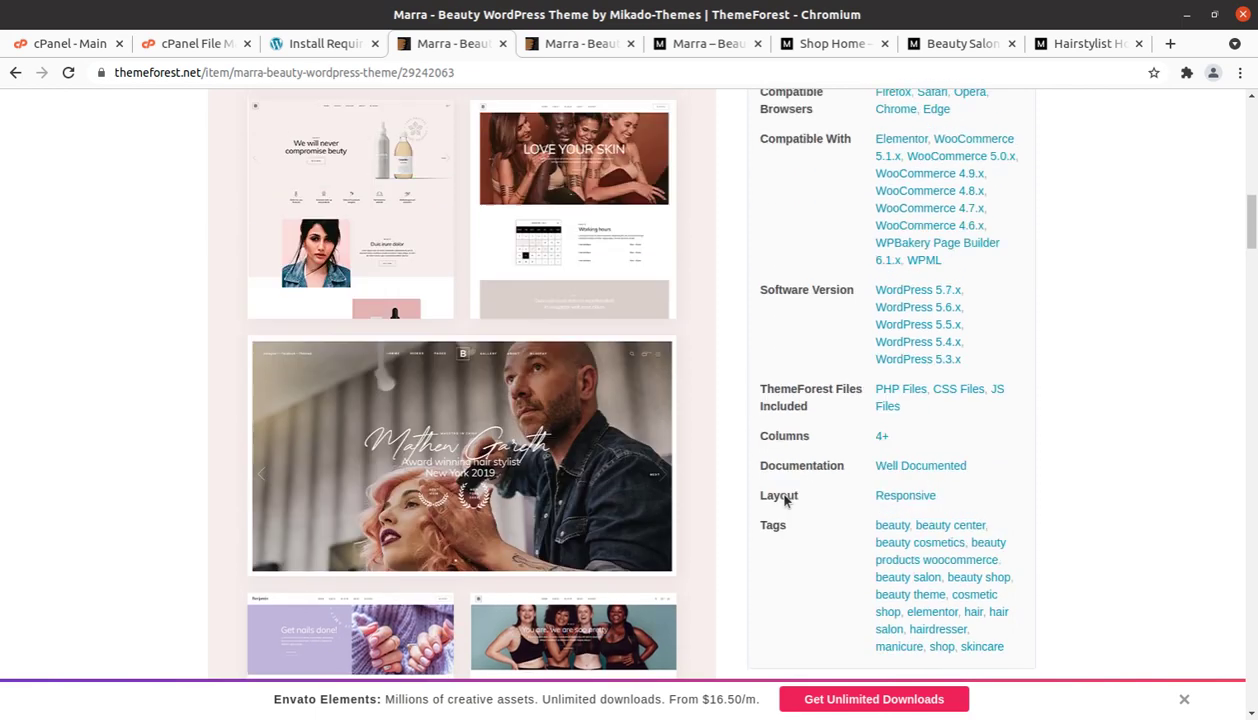
pyautogui.scroll(10, 784, 500)
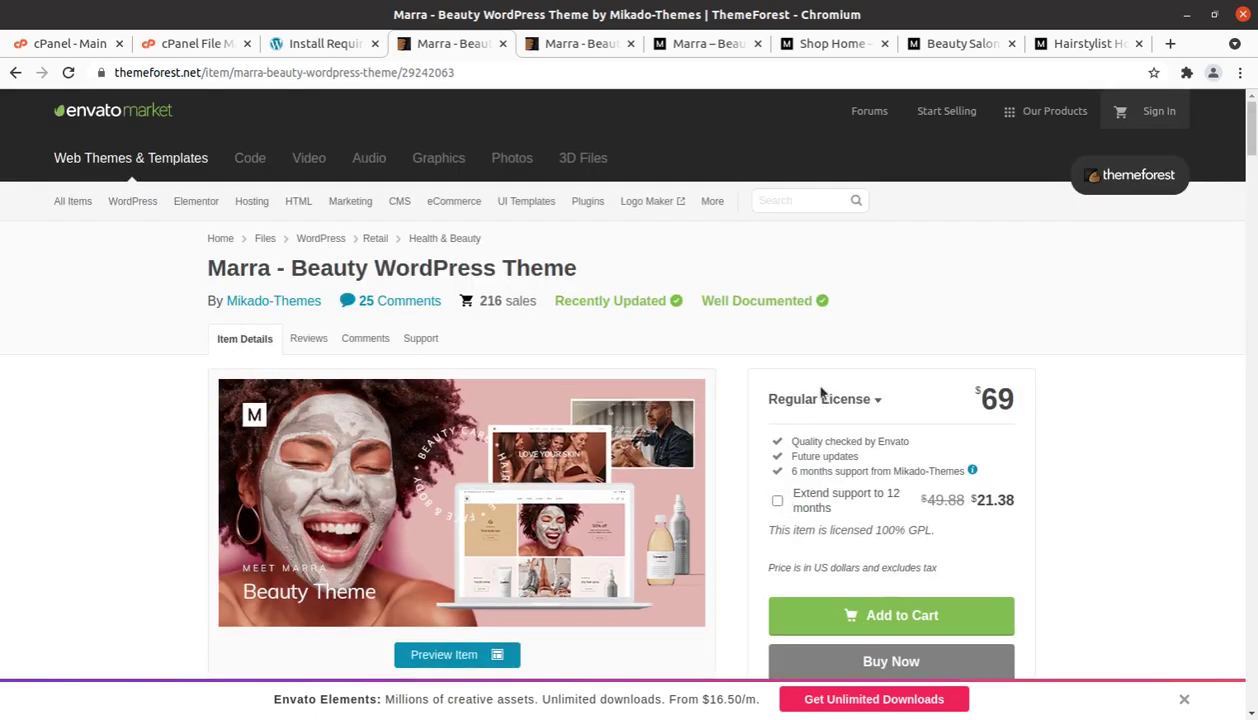
# Check the Marra Core entry in the required plugins list, and return to the ThemeForest item page to view its purchase details
pyautogui.click(343, 48)
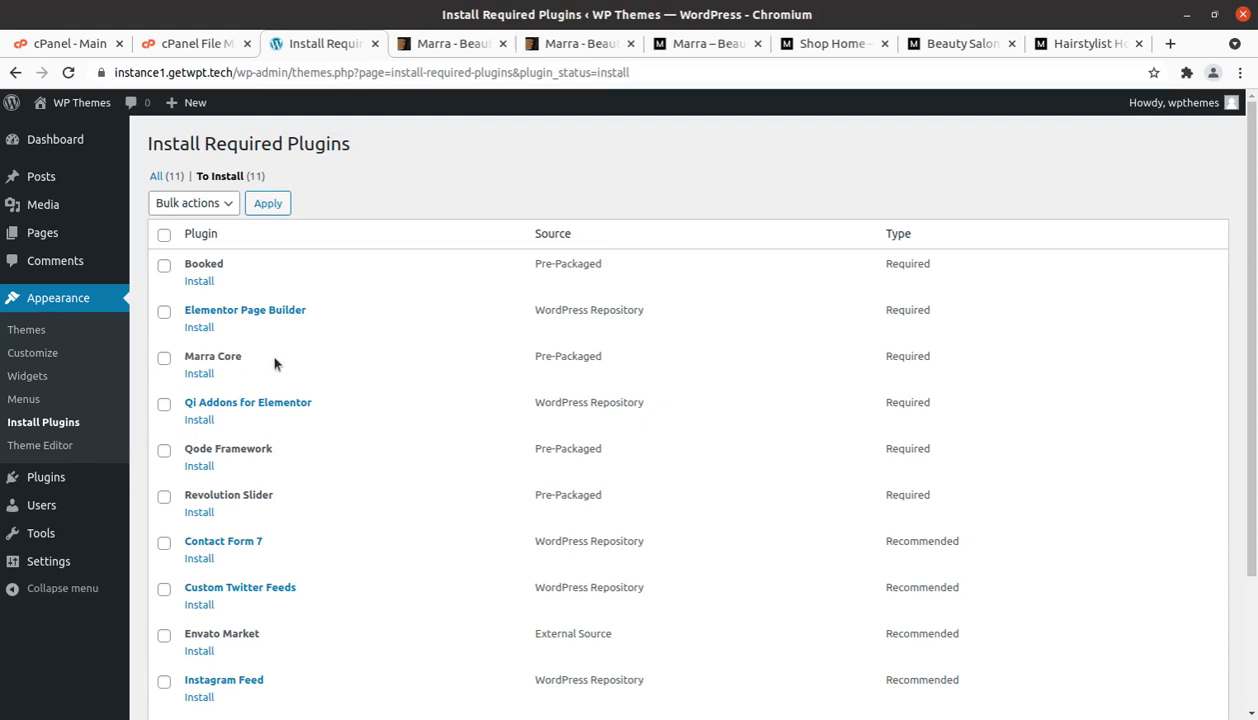
pyautogui.moveTo(251, 358); pyautogui.dragTo(179, 357)
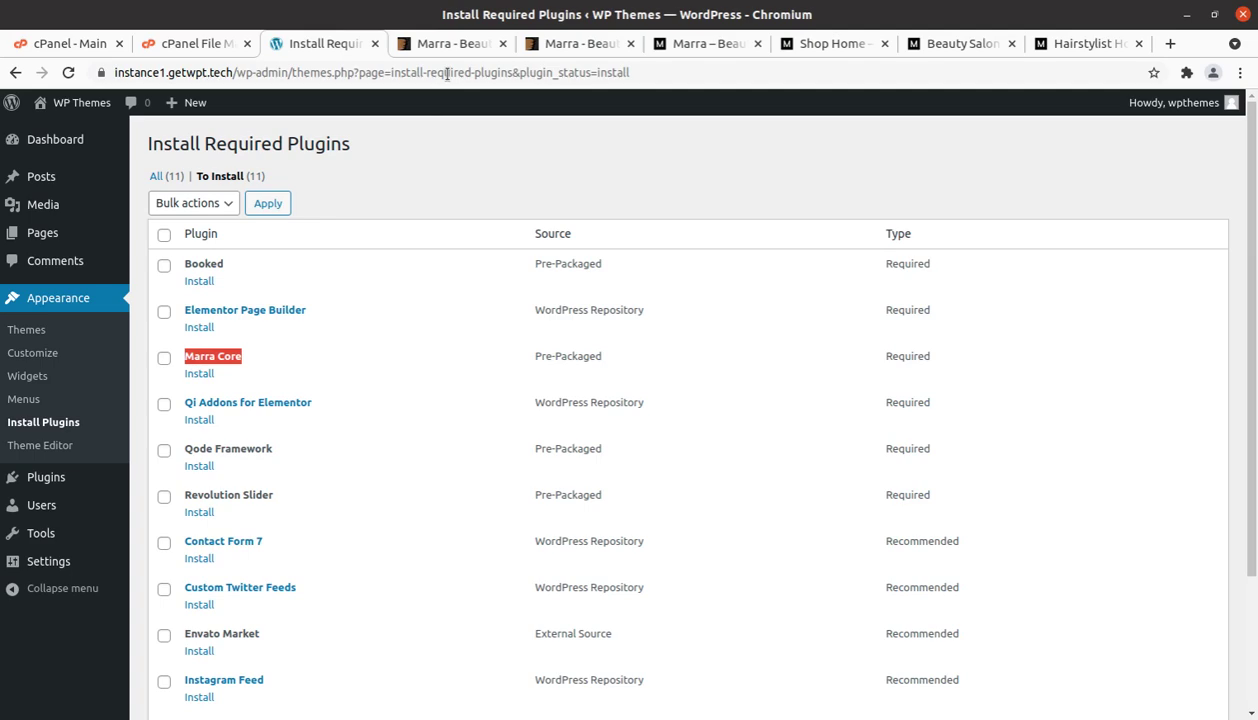
pyautogui.click(455, 44)
pyautogui.scroll(-3, 888, 408)
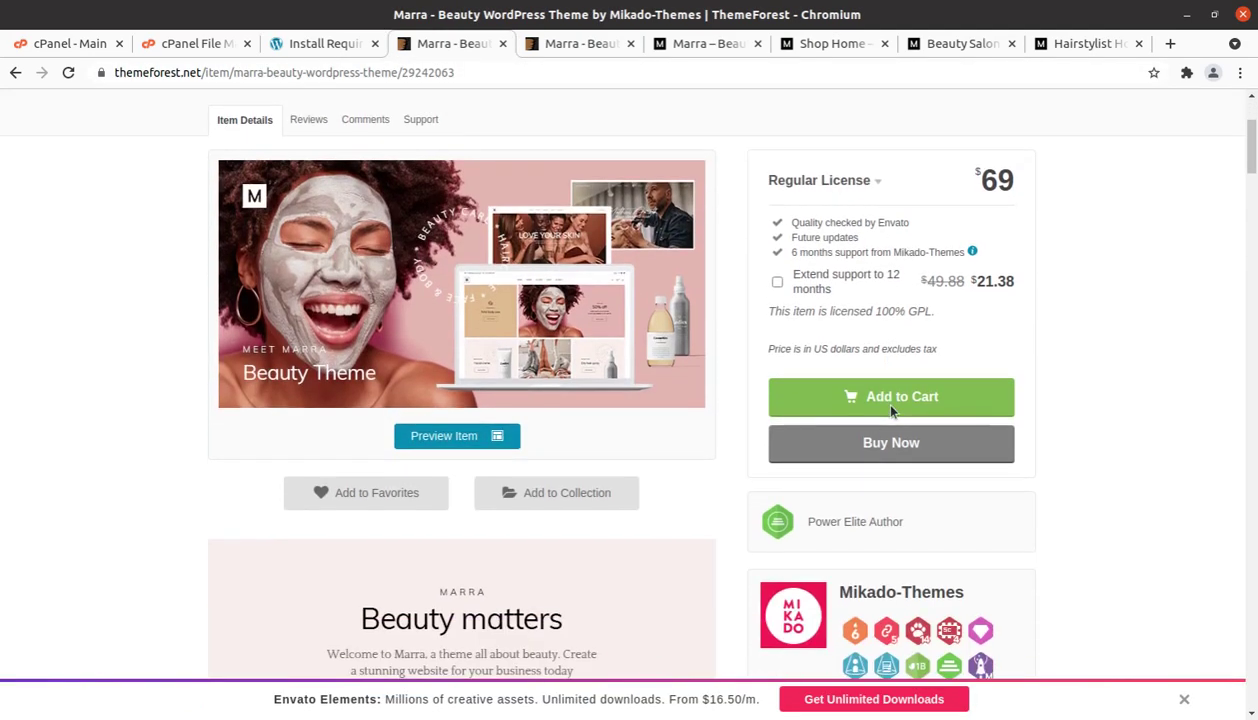
pyautogui.scroll(-1, 891, 410)
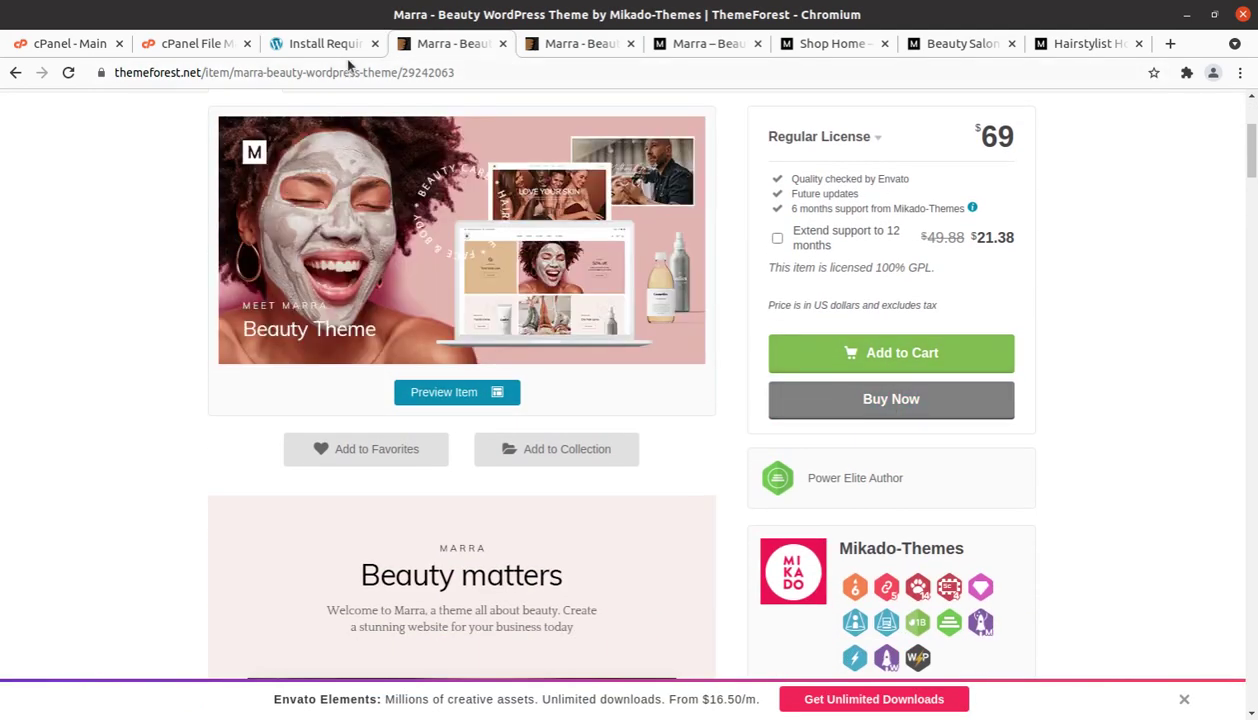
# Return to the required plugins list and examine the Qi Addons for Elementor, Qode Framework and Revolution Slider entries with their source
pyautogui.click(335, 44)
pyautogui.moveTo(345, 404); pyautogui.dragTo(182, 402)
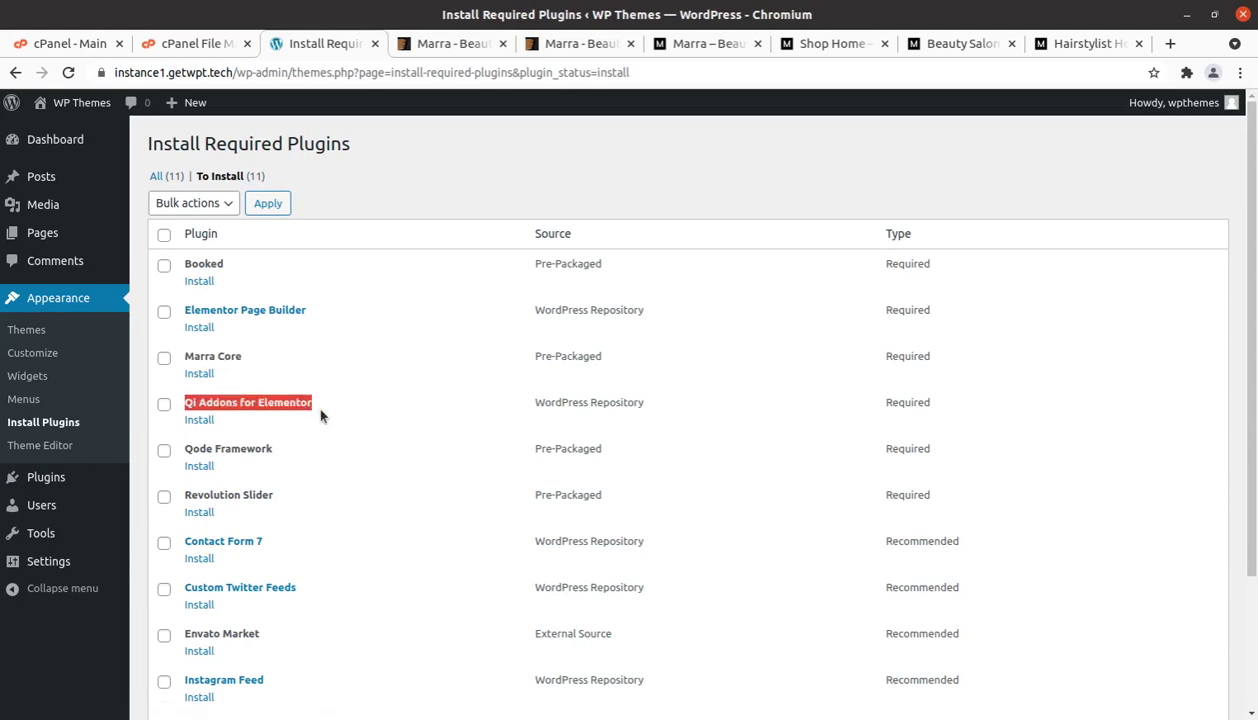
pyautogui.moveTo(279, 452); pyautogui.dragTo(181, 448)
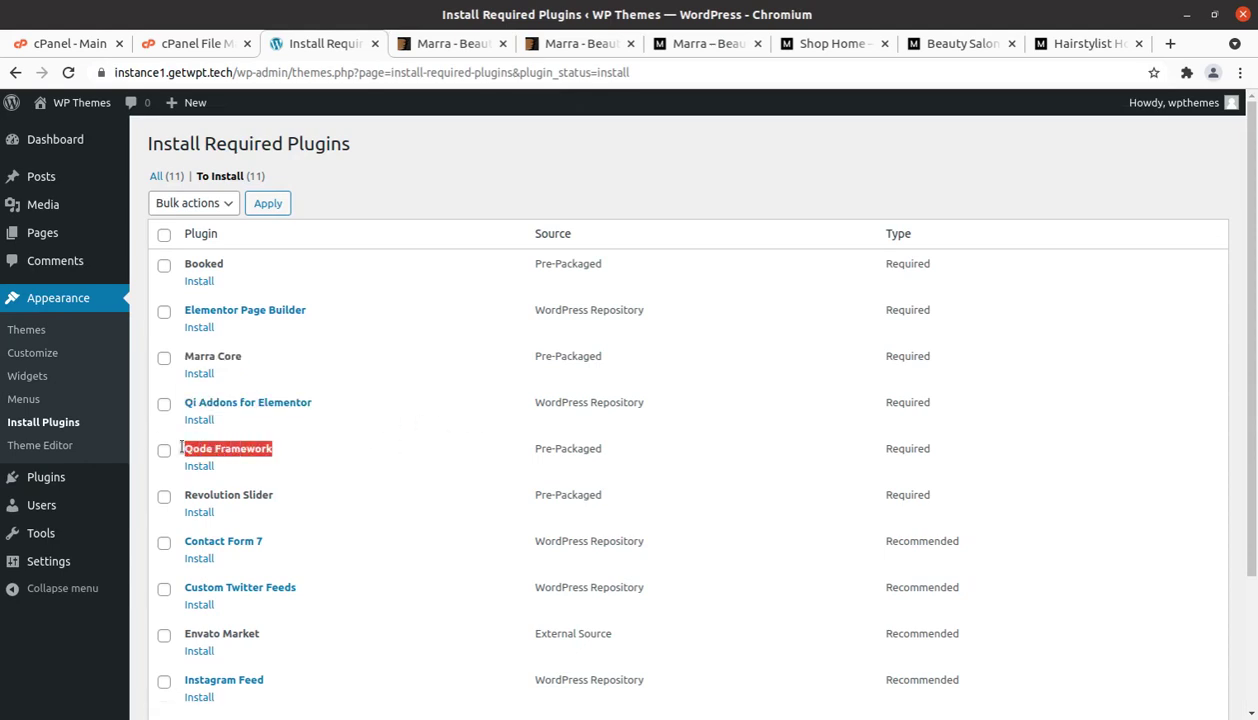
pyautogui.scroll(-1, 318, 520)
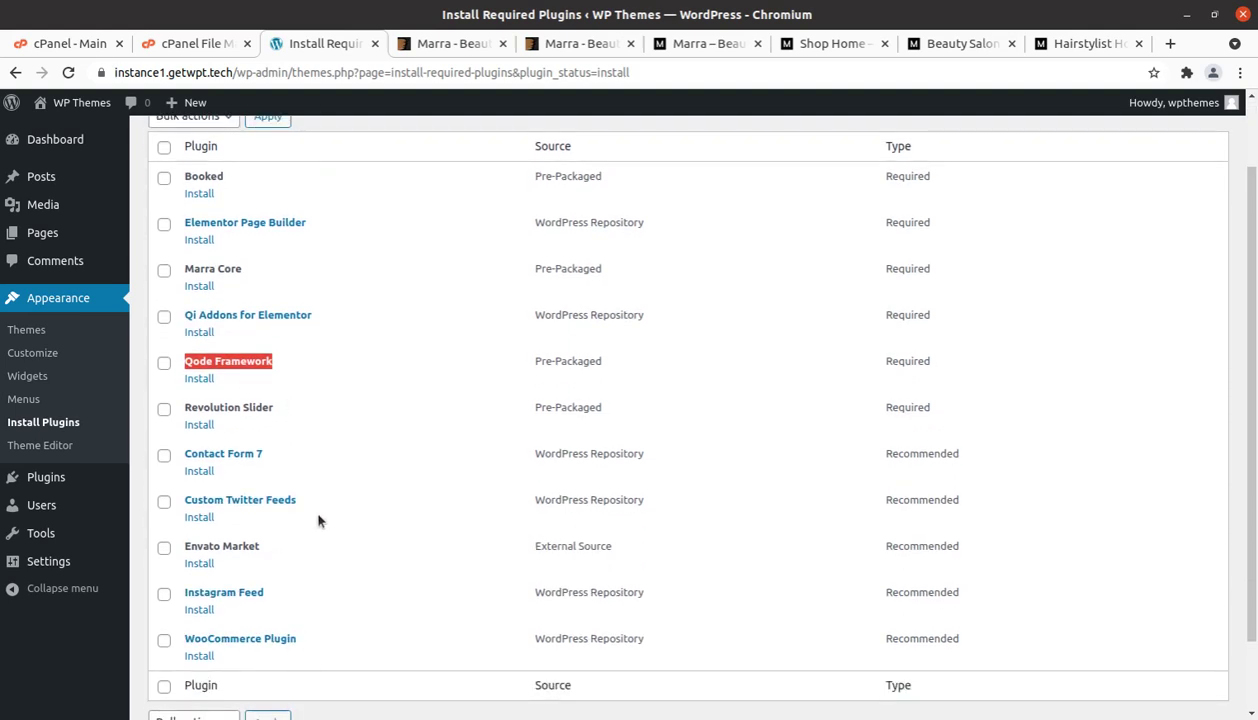
pyautogui.click(301, 406)
pyautogui.moveTo(268, 408); pyautogui.dragTo(184, 408)
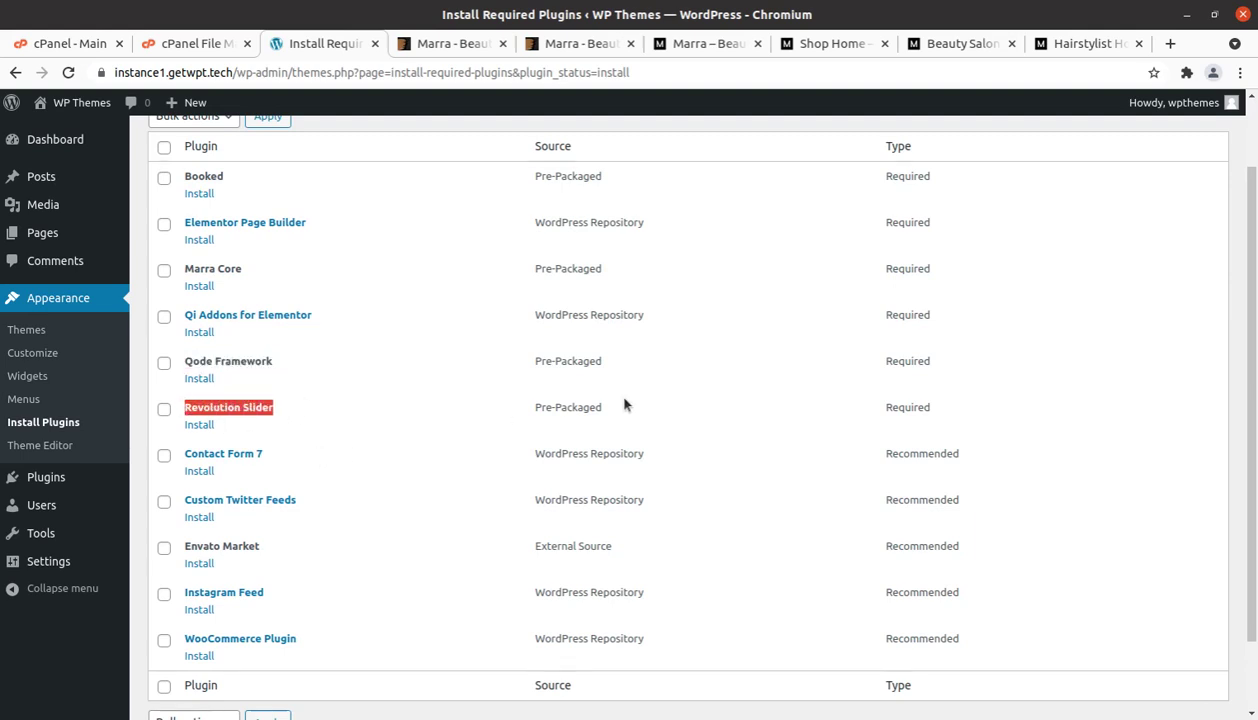
pyautogui.moveTo(278, 385); pyautogui.dragTo(220, 361)
pyautogui.click(610, 420)
pyautogui.moveTo(610, 420); pyautogui.dragTo(592, 402)
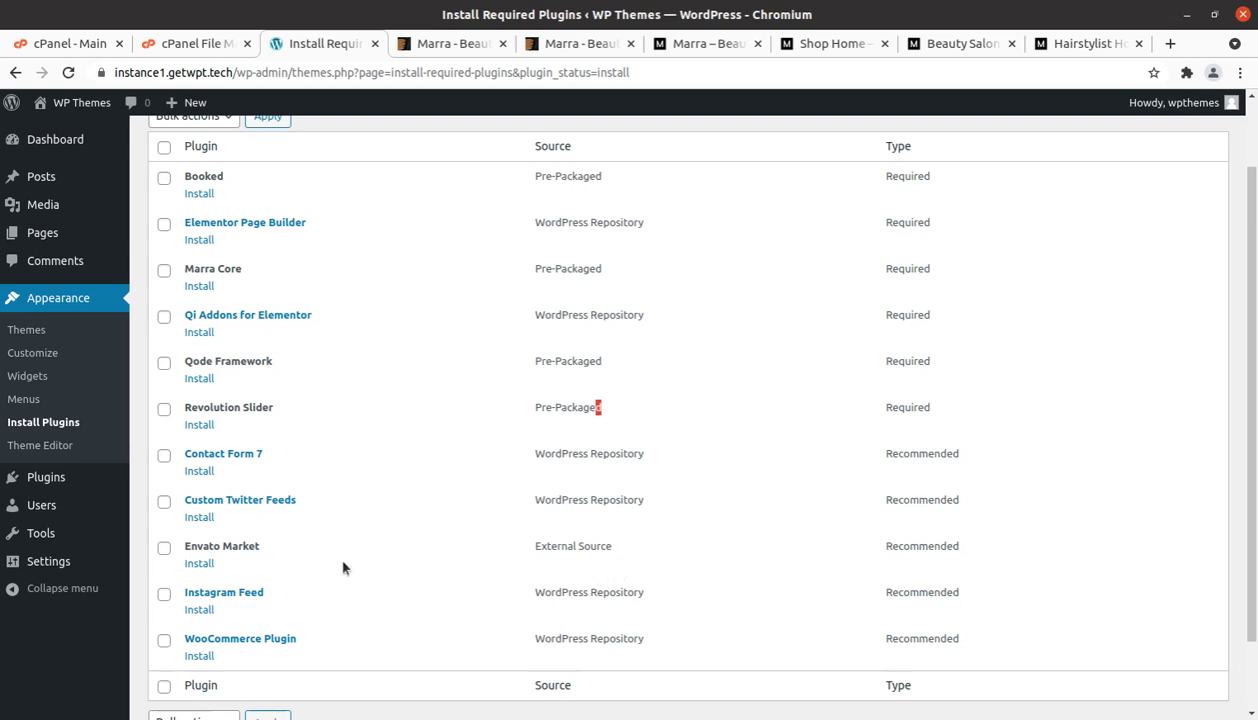
# Examine the recommended WooCommerce Plugin, Instagram Feed and Custom Twitter Feeds entries in the plugins list
pyautogui.scroll(-1, 343, 568)
pyautogui.moveTo(300, 595); pyautogui.dragTo(177, 565)
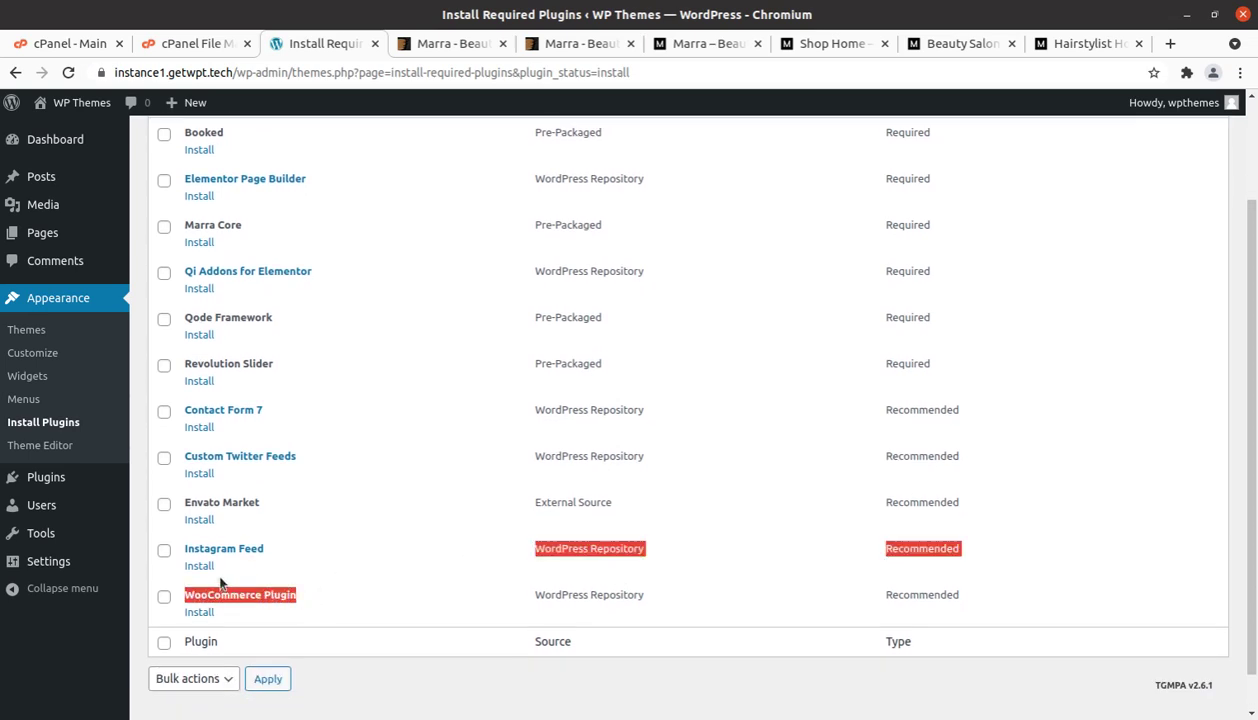
pyautogui.moveTo(305, 461); pyautogui.dragTo(180, 458)
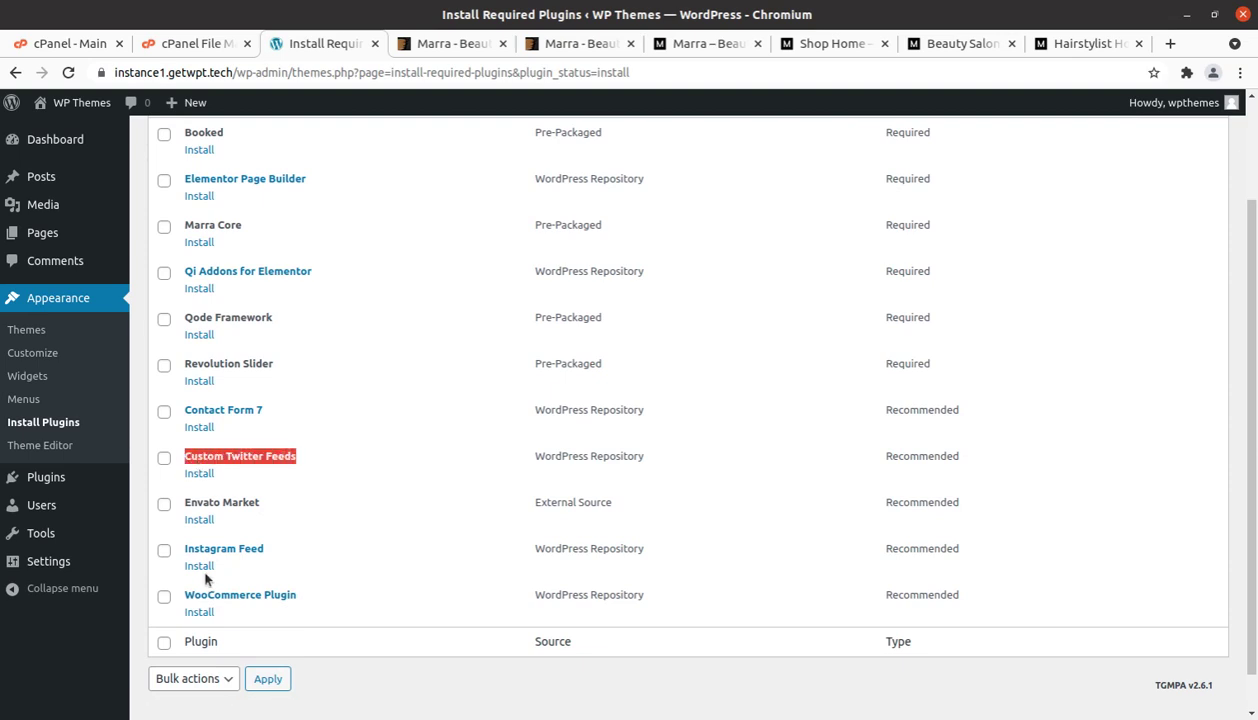
pyautogui.scroll(2, 320, 498)
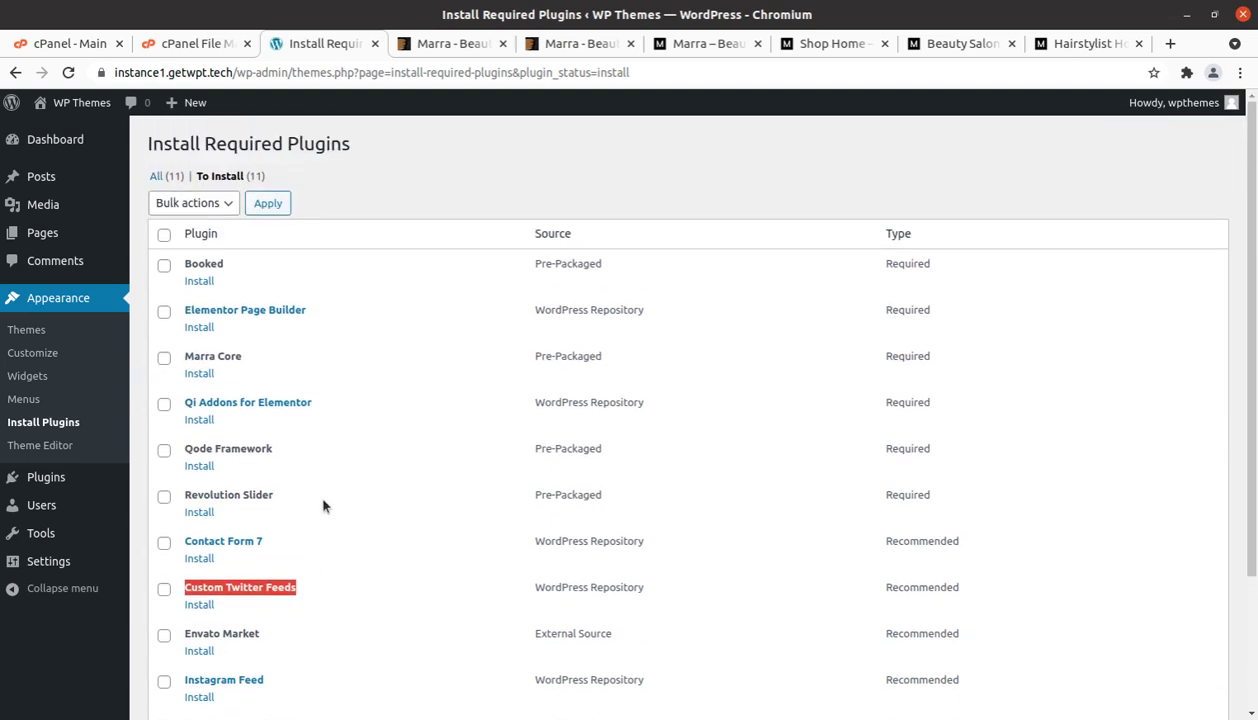
pyautogui.click(455, 186)
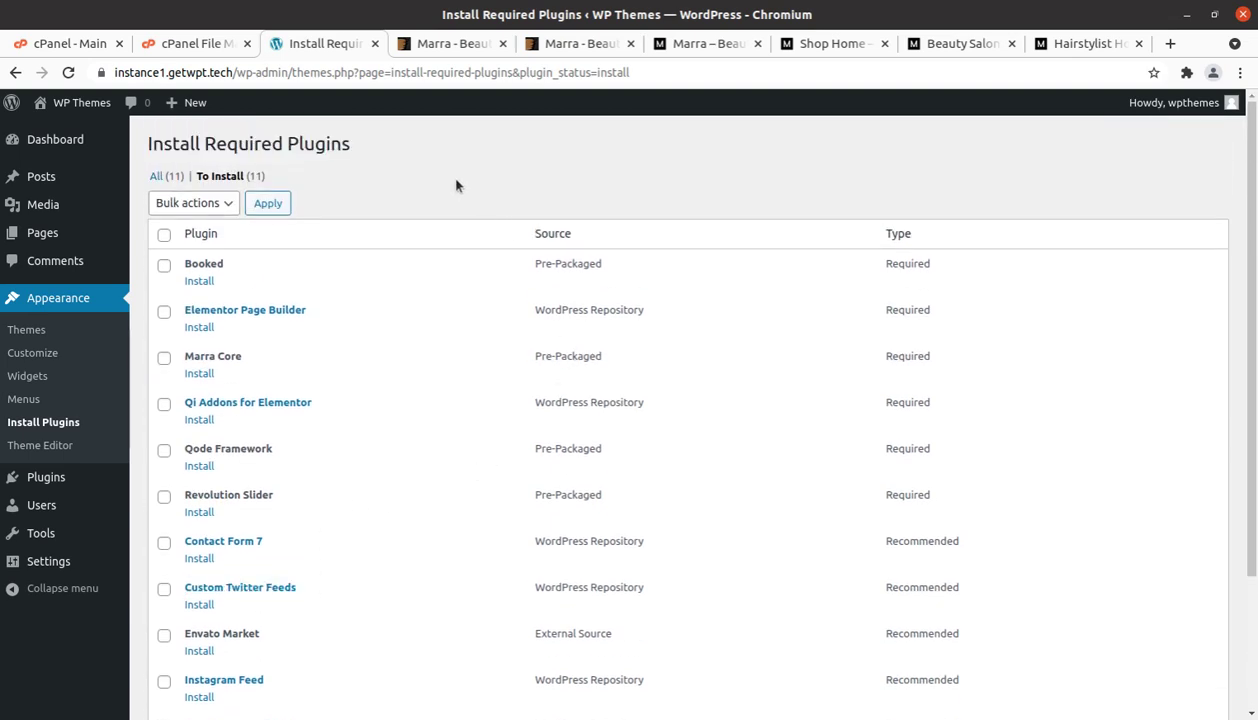
# Select all plugins in the required plugins list except Envato Market
pyautogui.click(164, 234)
pyautogui.scroll(-3, 229, 435)
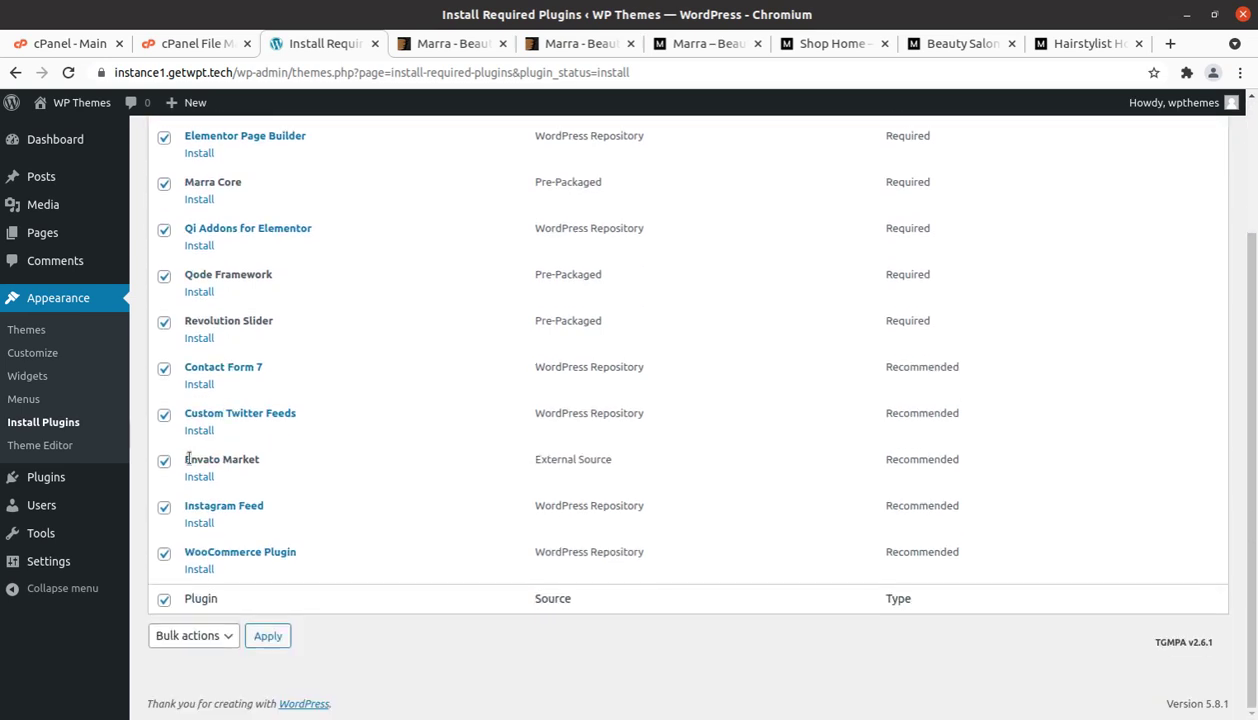
pyautogui.click(163, 456)
pyautogui.scroll(1, 339, 430)
pyautogui.scroll(2, 339, 430)
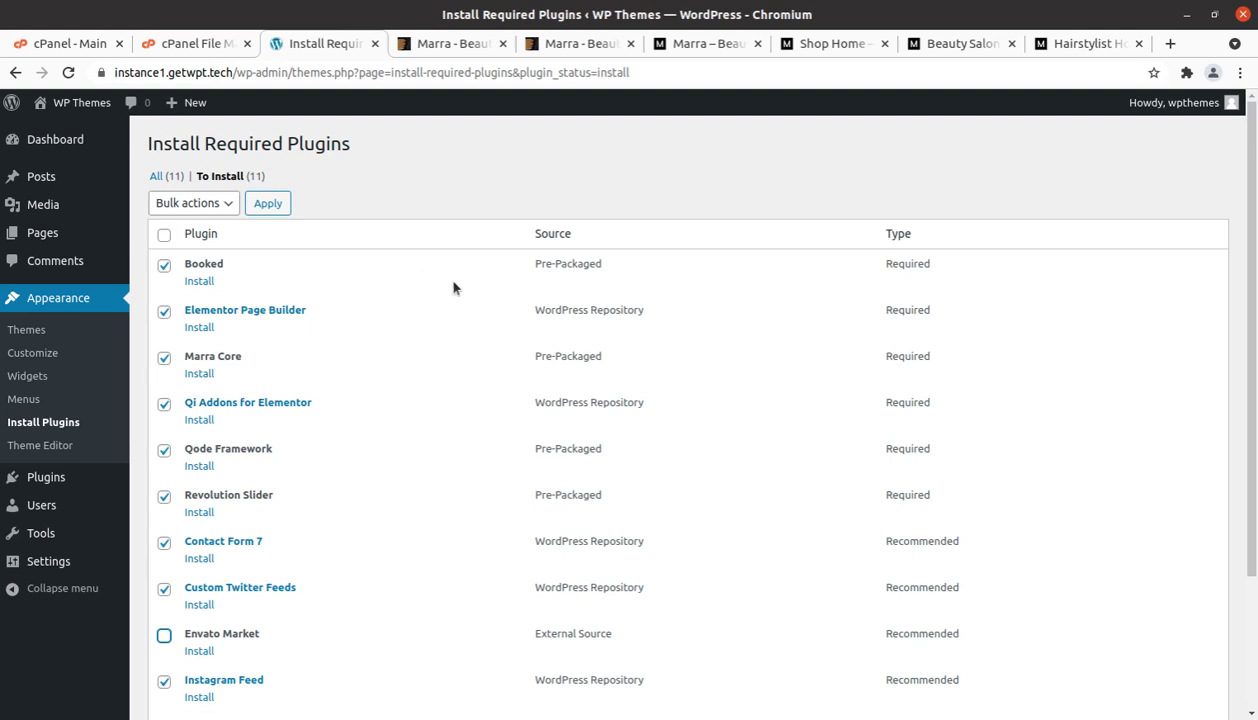
# Review which plugins are selected on the Install Required Plugins page
pyautogui.scroll(-3, 450, 283)
pyautogui.scroll(3, 506, 413)
pyautogui.click(409, 199)
pyautogui.moveTo(352, 143); pyautogui.dragTo(151, 143)
pyautogui.click(381, 232)
pyautogui.scroll(-3, 180, 385)
pyautogui.scroll(1, 176, 505)
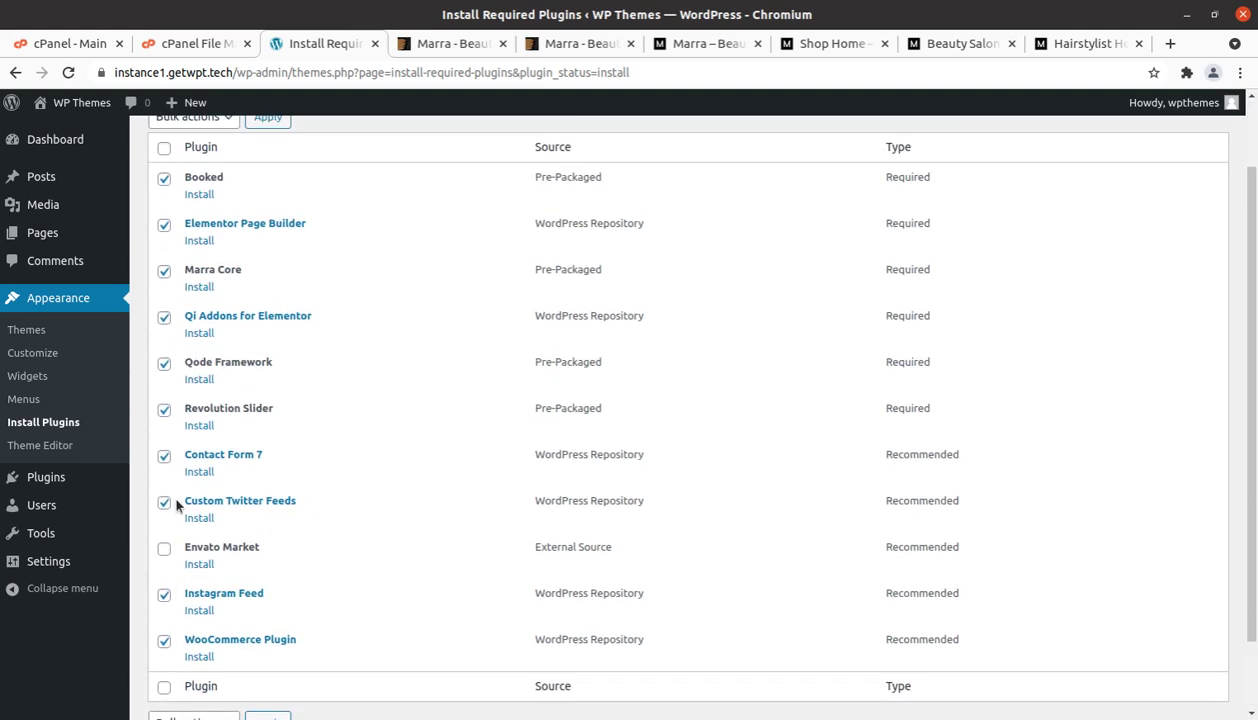
pyautogui.scroll(1, 224, 337)
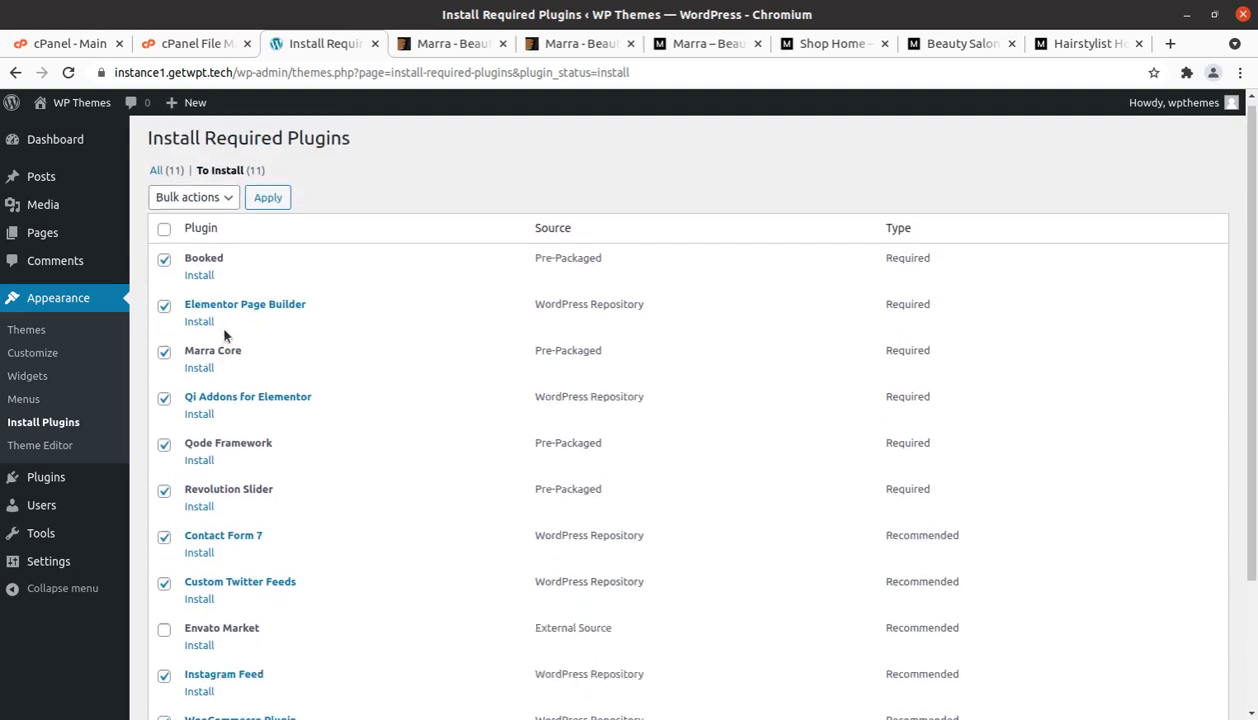
# Install the selected plugins with the Install bulk action, and return to the required plugins installer
pyautogui.click(212, 205)
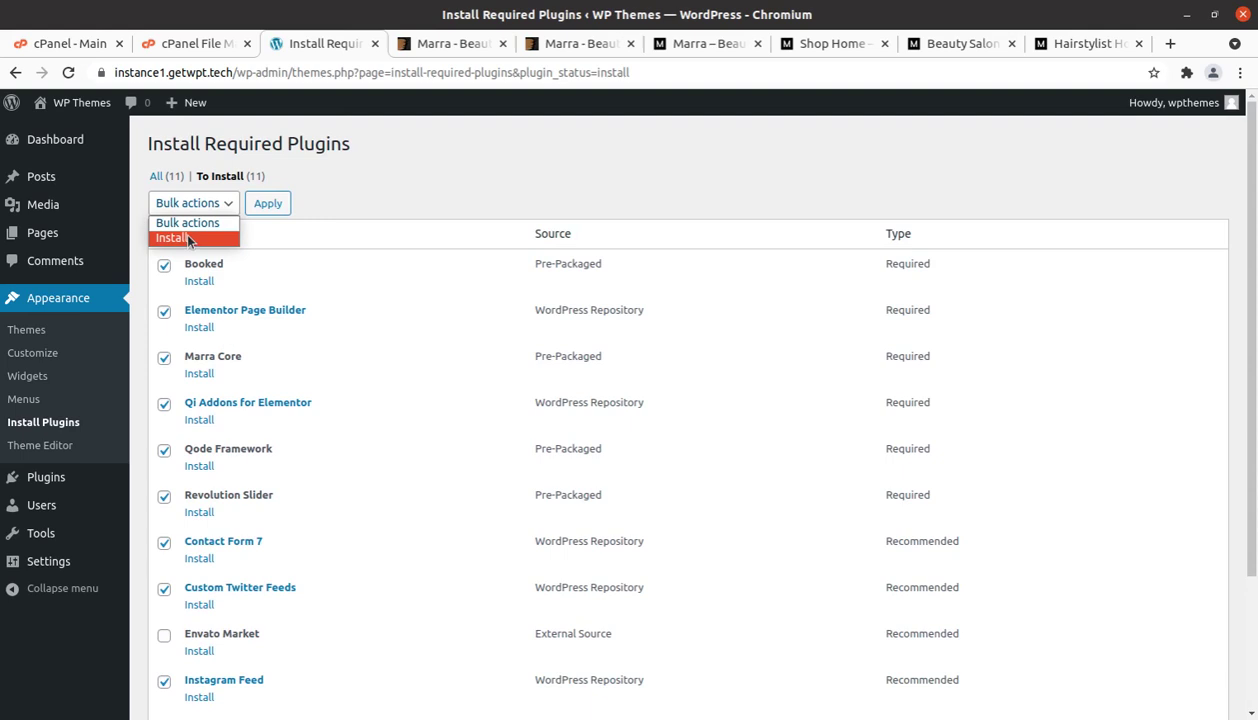
pyautogui.click(187, 239)
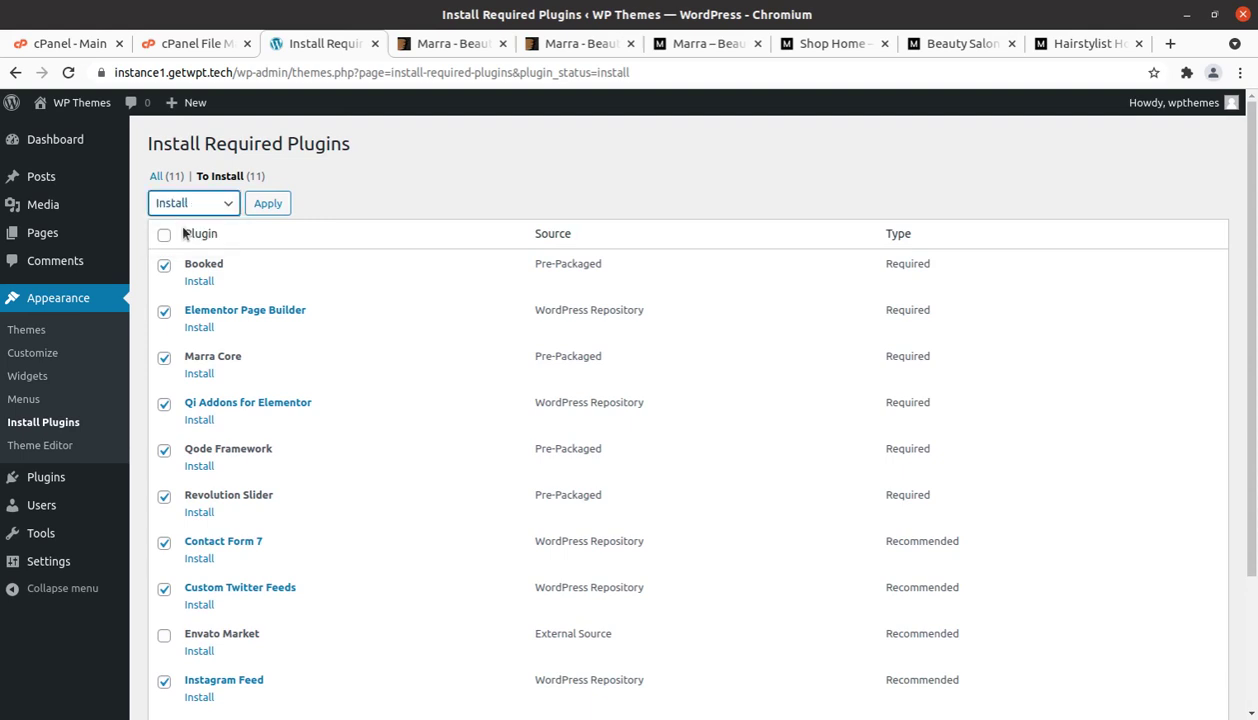
pyautogui.click(265, 205)
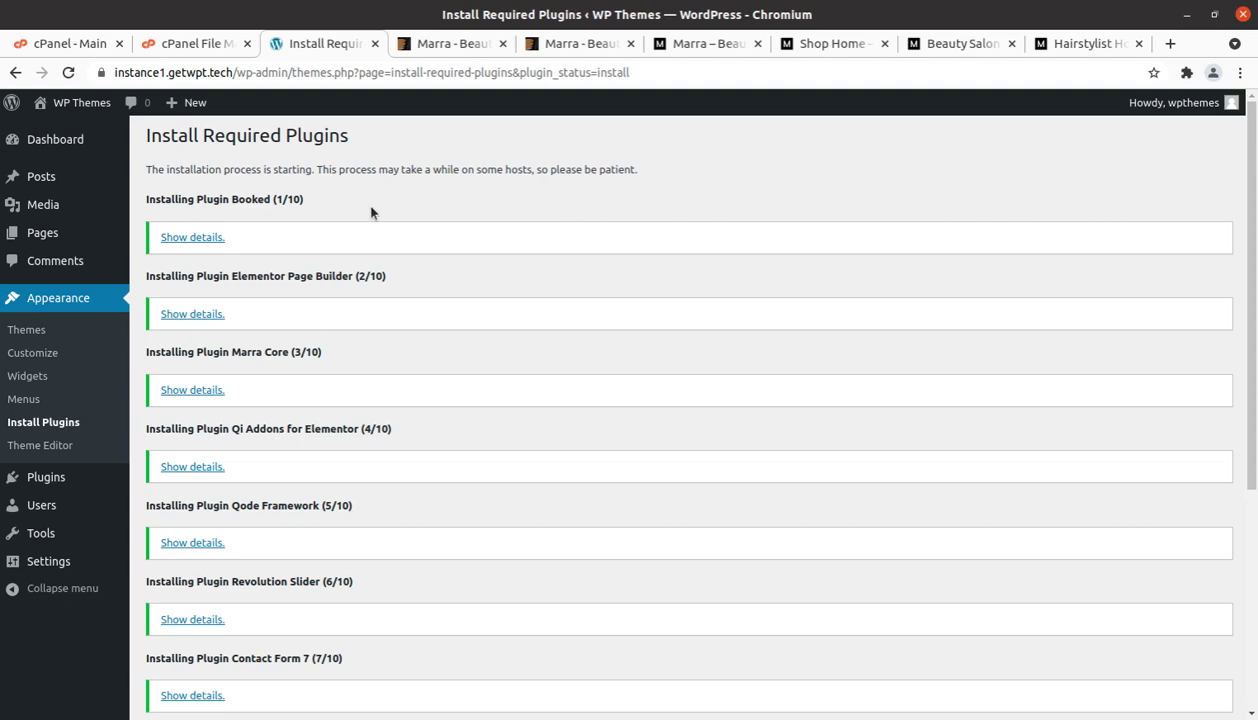
pyautogui.scroll(-5, 370, 212)
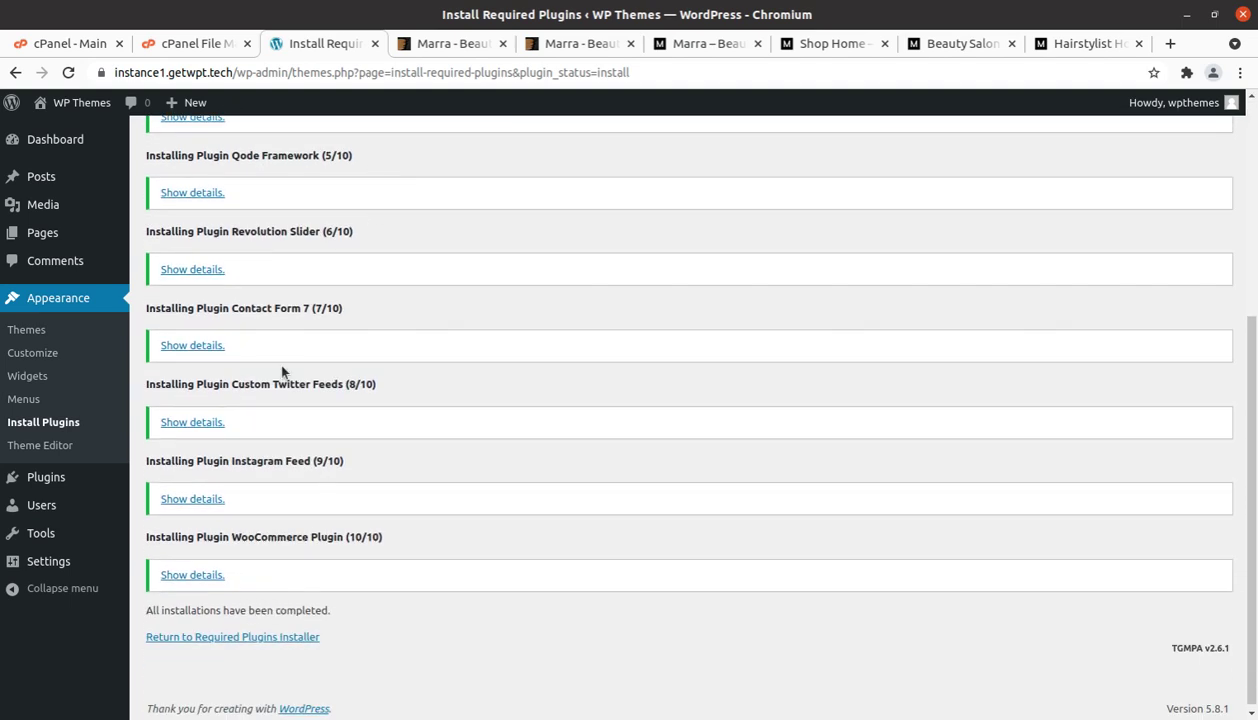
pyautogui.click(235, 638)
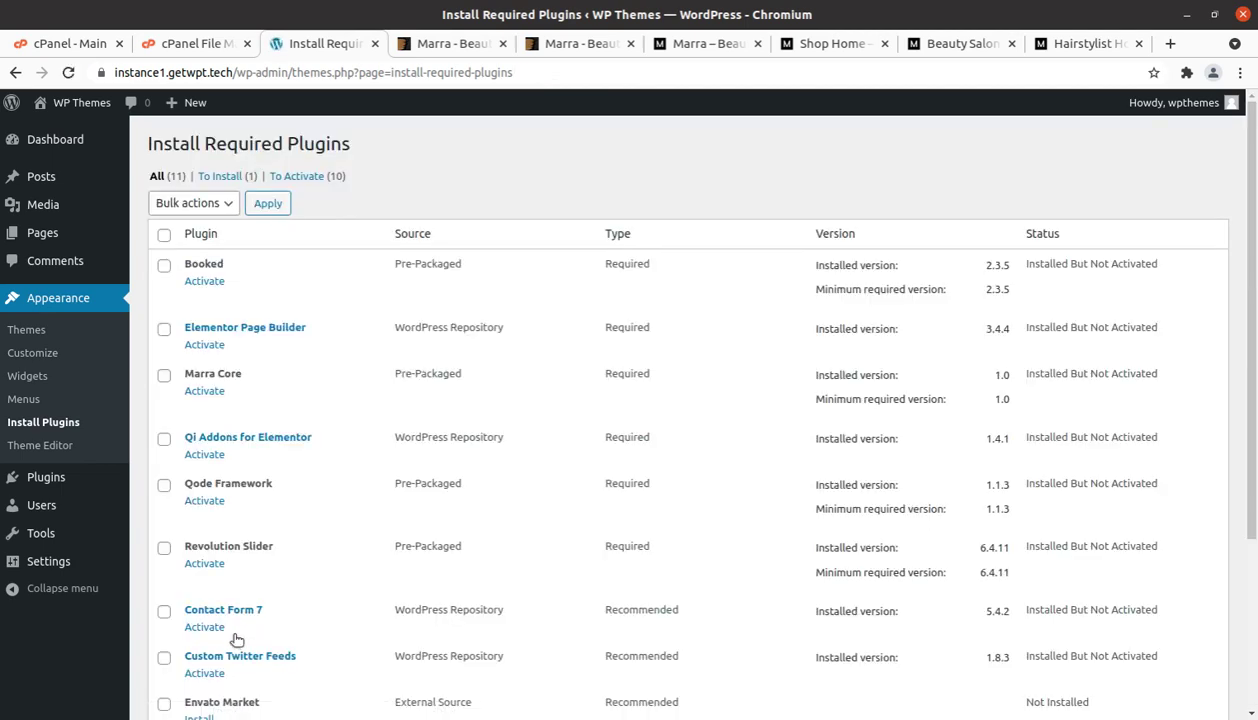
# Activate all listed plugins except Revolution Slider in bulk, and activate Revolution Slider separately
pyautogui.scroll(-3, 245, 342)
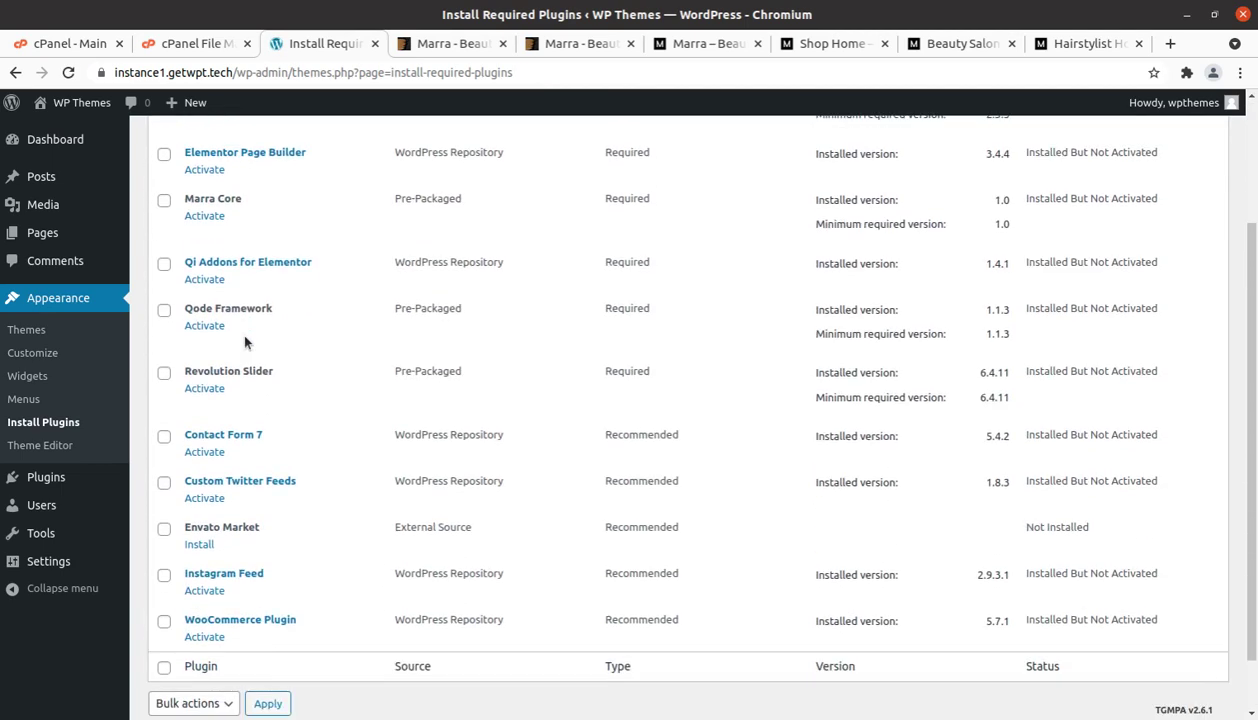
pyautogui.scroll(3, 245, 342)
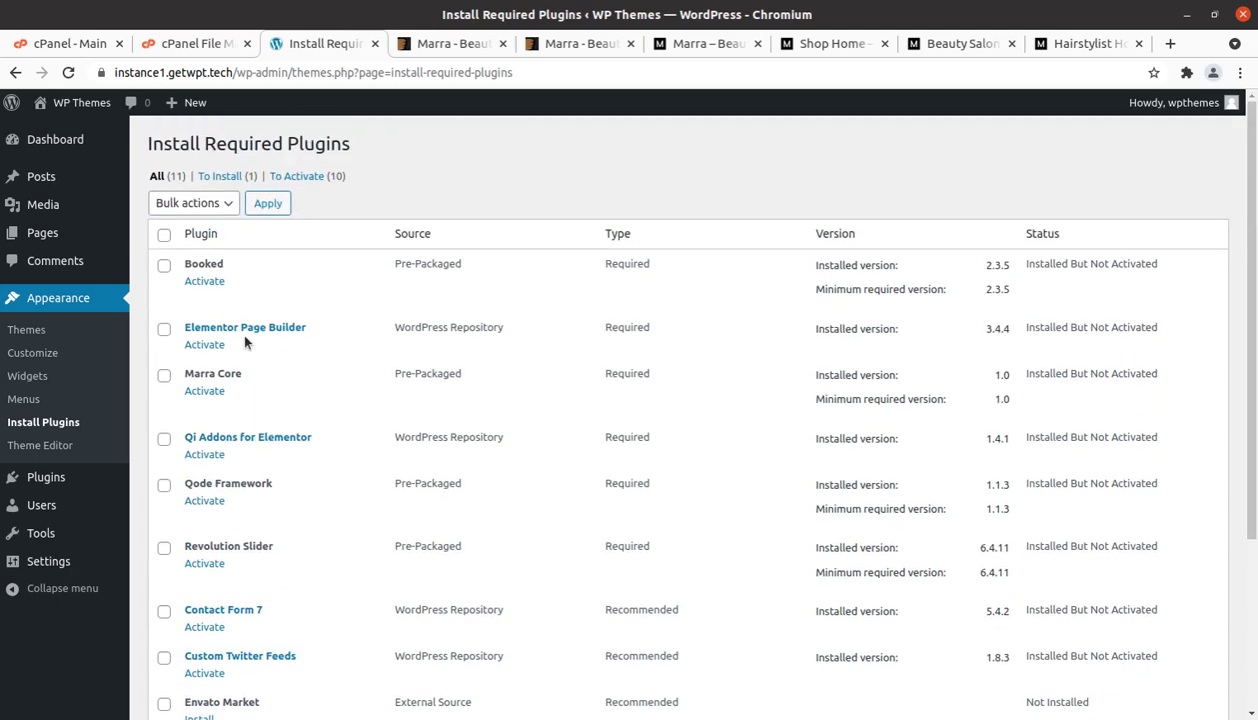
pyautogui.click(164, 234)
pyautogui.scroll(-2, 193, 466)
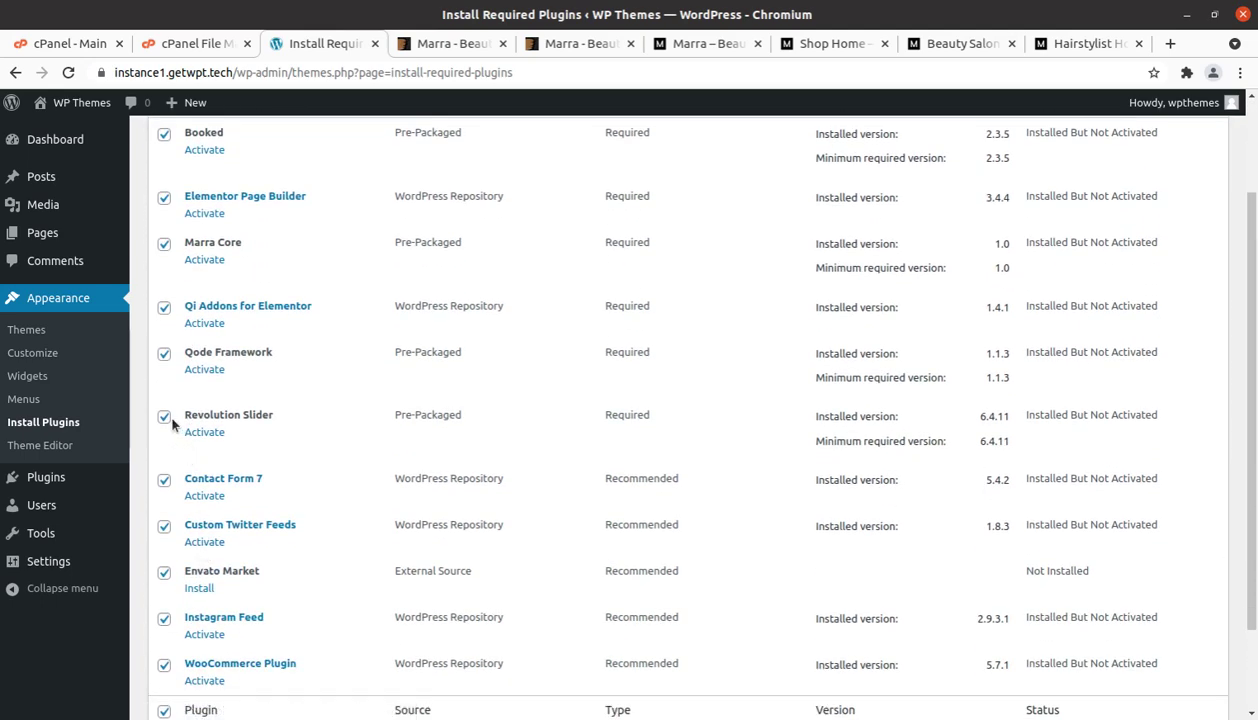
pyautogui.click(164, 416)
pyautogui.scroll(-2, 218, 440)
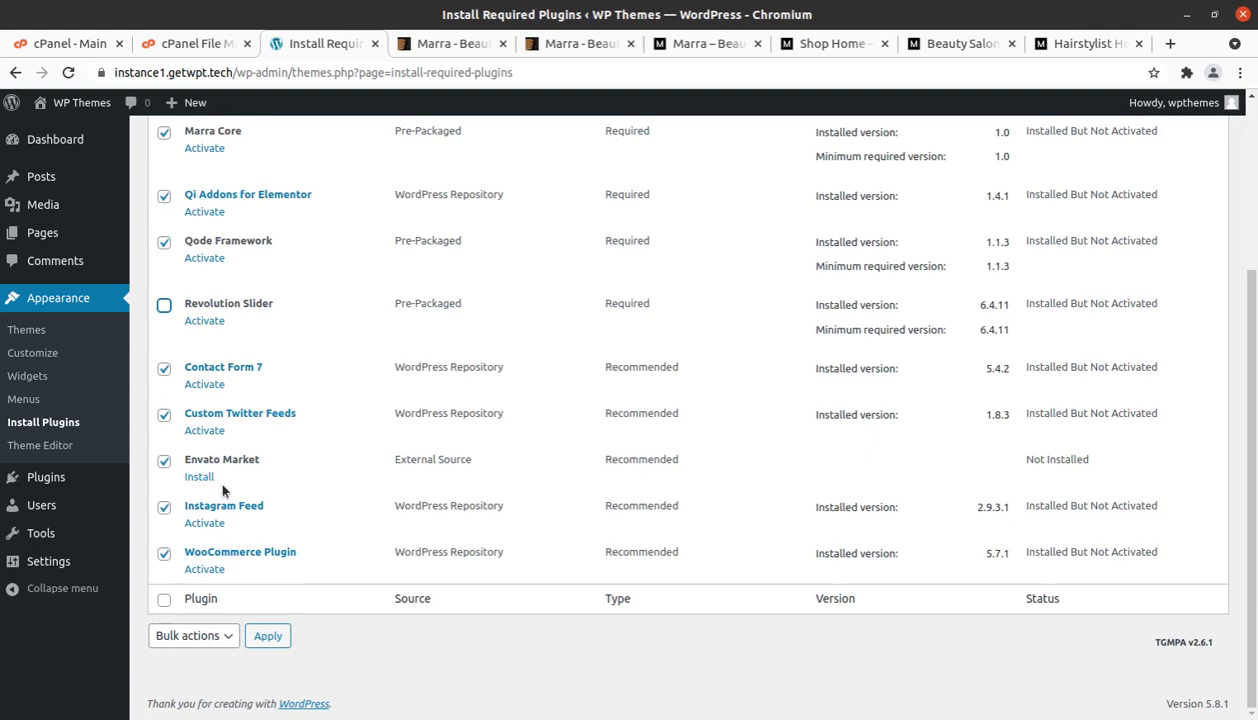
pyautogui.click(212, 634)
pyautogui.click(177, 699)
pyautogui.click(268, 636)
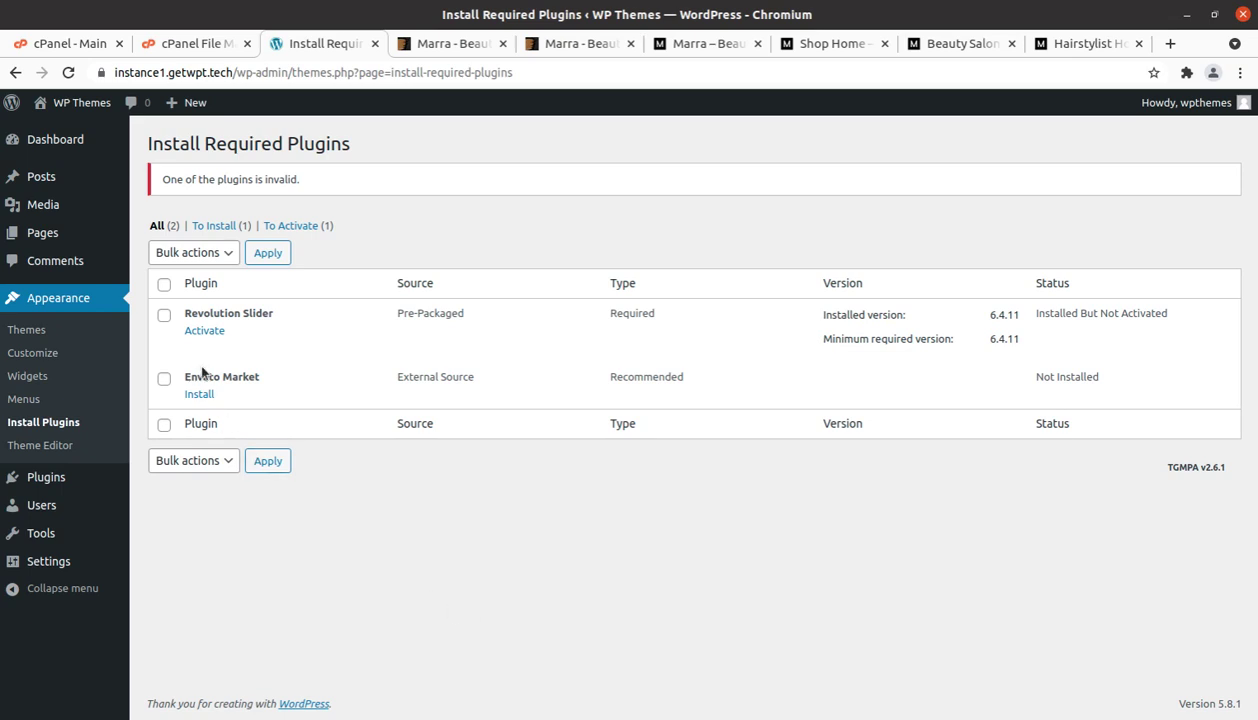
pyautogui.click(205, 331)
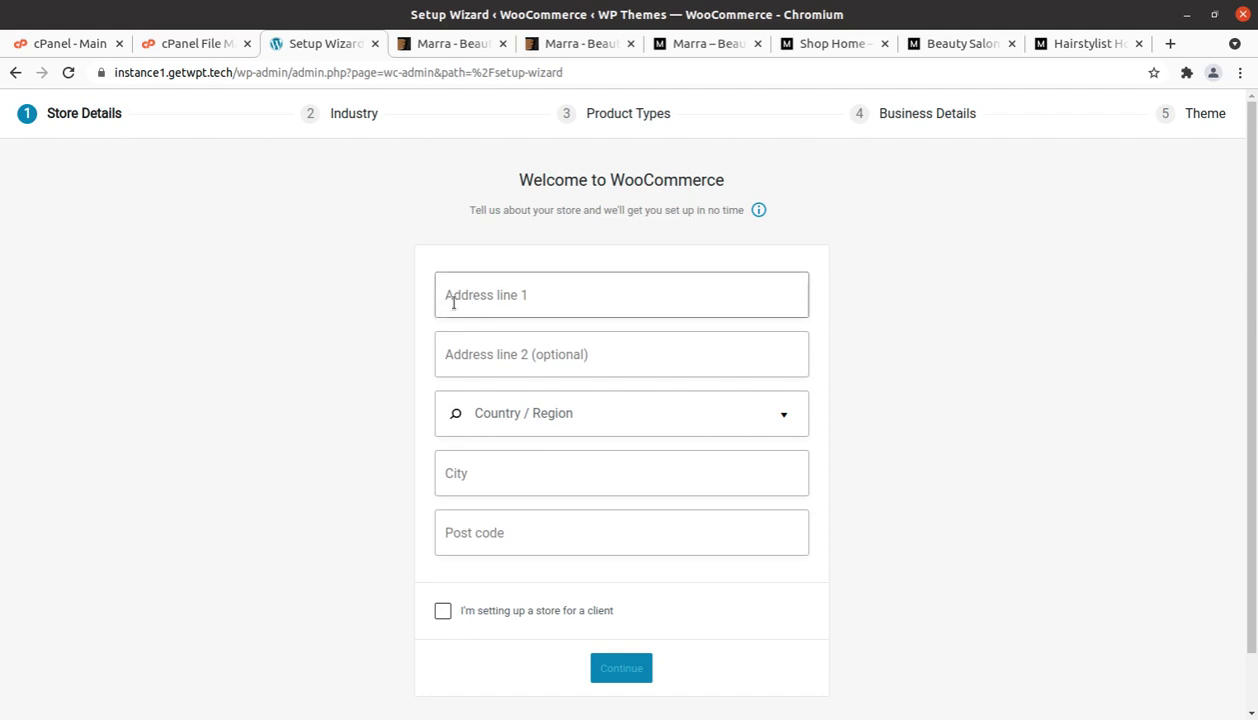
# Enter the store's address line 1 and set its Country / Region to India — Arunachal Pradesh
pyautogui.click(499, 292)
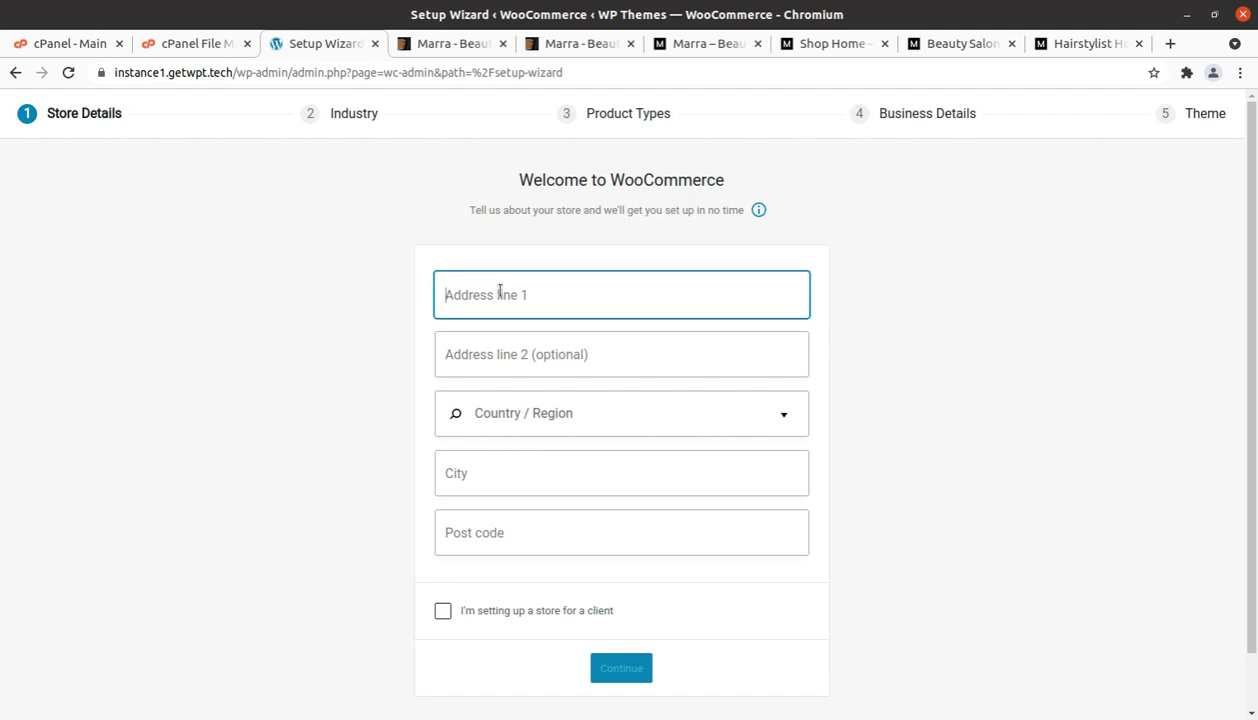
pyautogui.write('add')
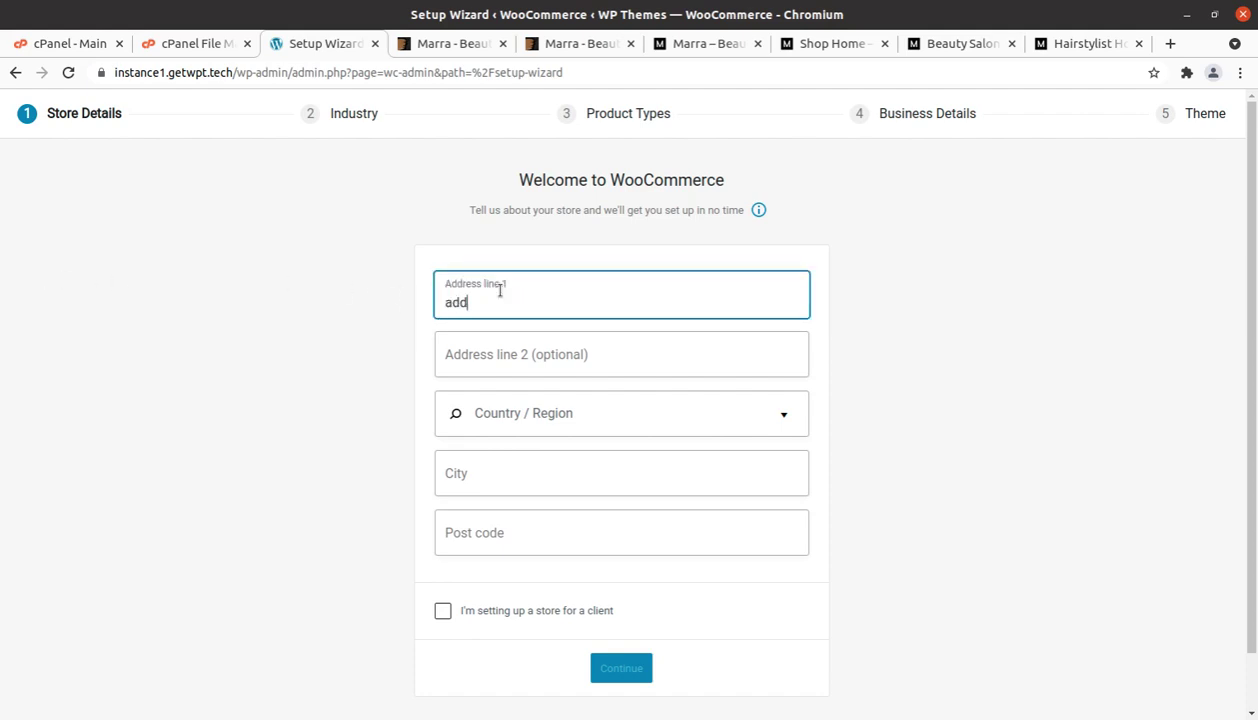
pyautogui.press('Tab')
pyautogui.press('Tab')
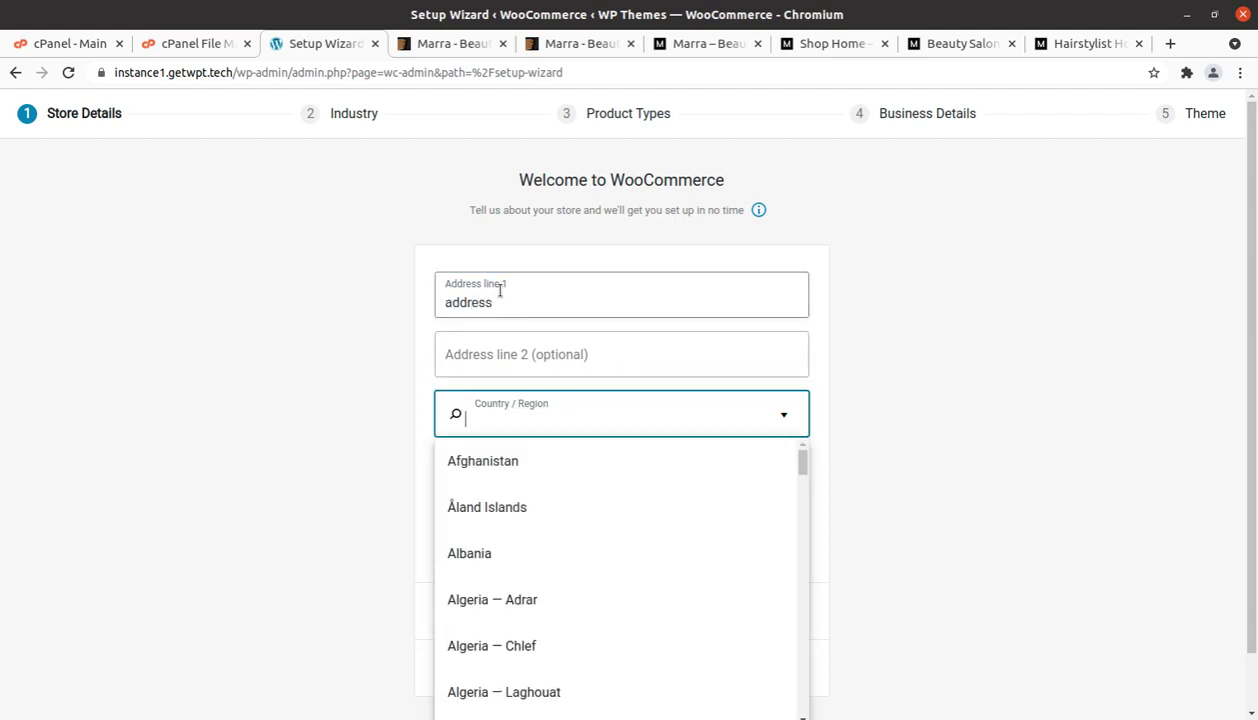
pyautogui.write('india')
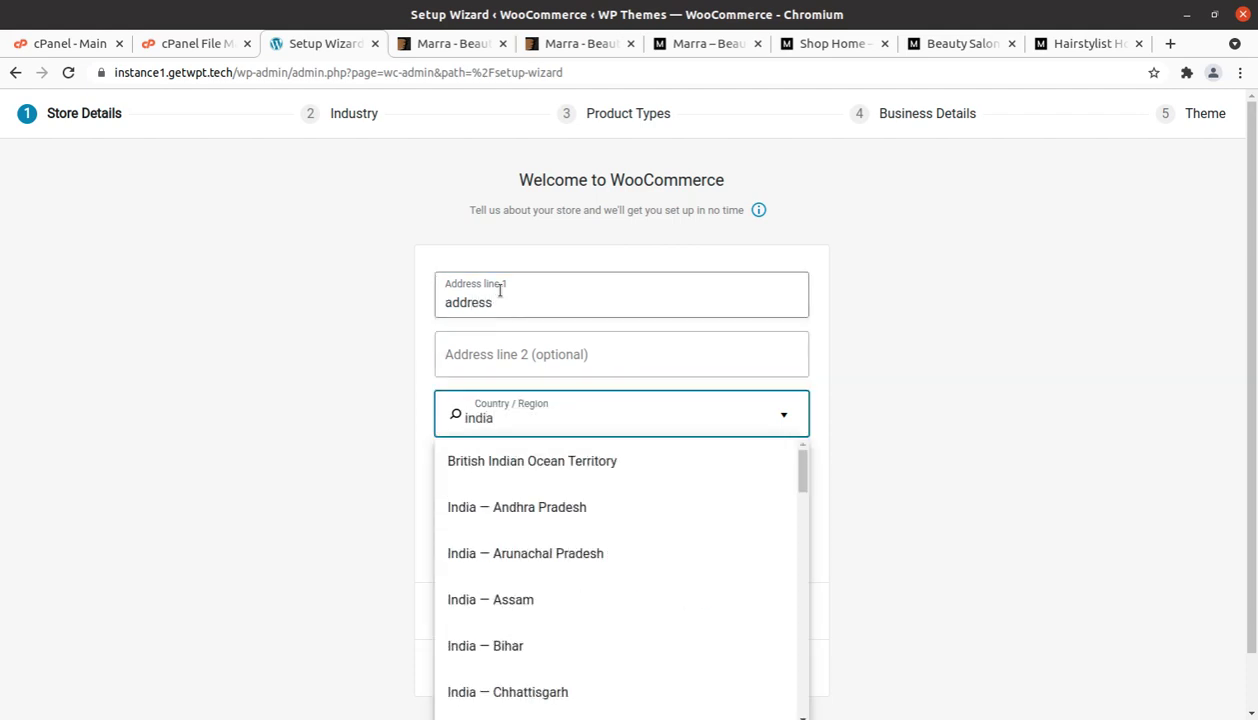
pyautogui.click(539, 558)
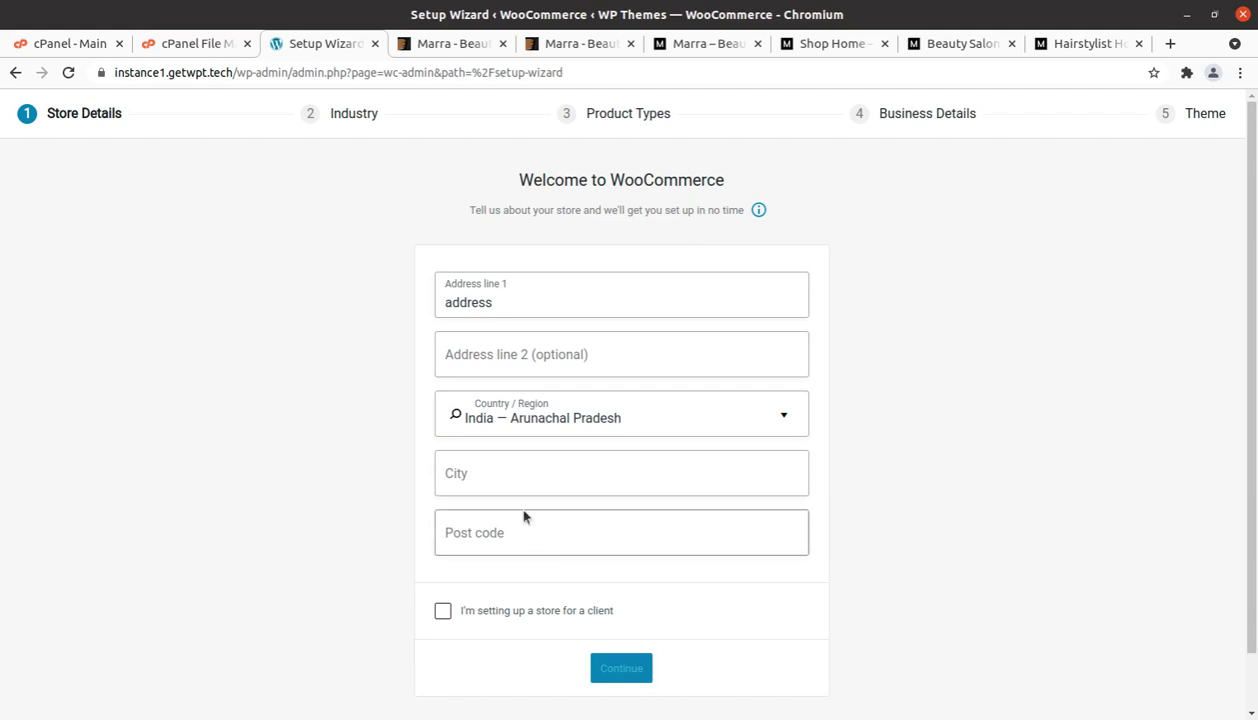
# Fill in the store's city and post code, then submit the store details while declining usage tracking
pyautogui.click(504, 480)
pyautogui.write('ne')
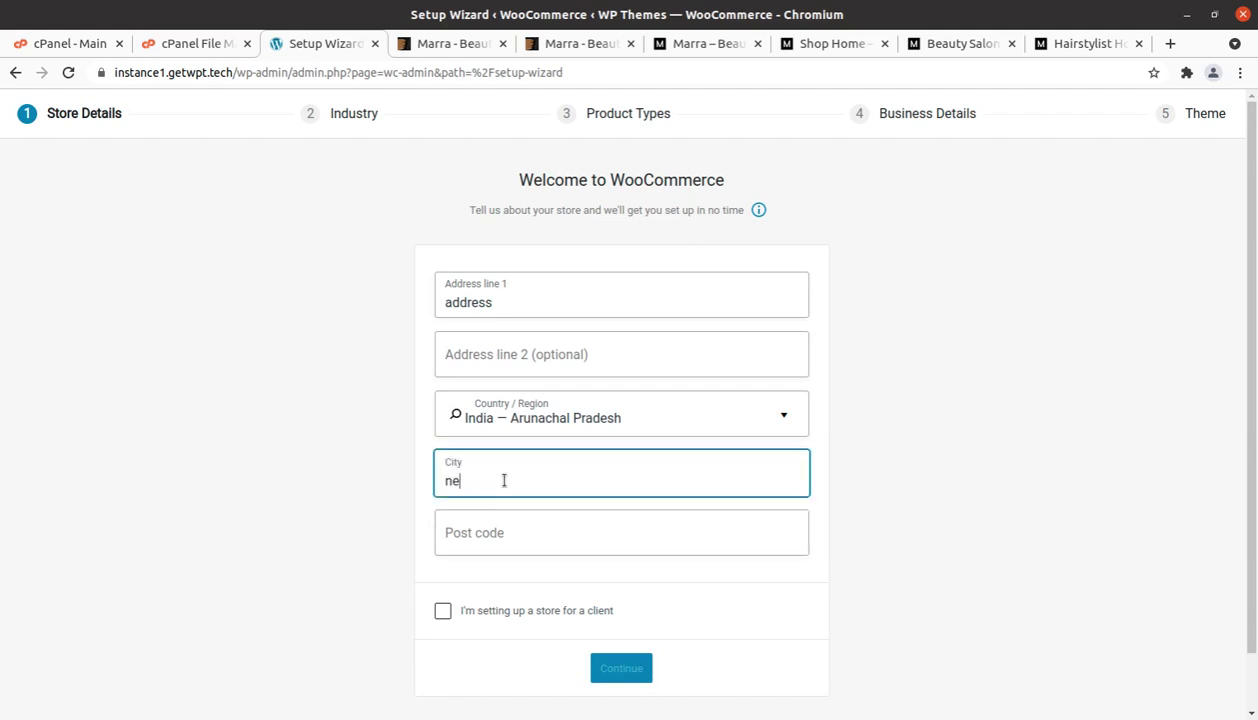
pyautogui.write('w city')
pyautogui.press('Tab')
pyautogui.write('12')
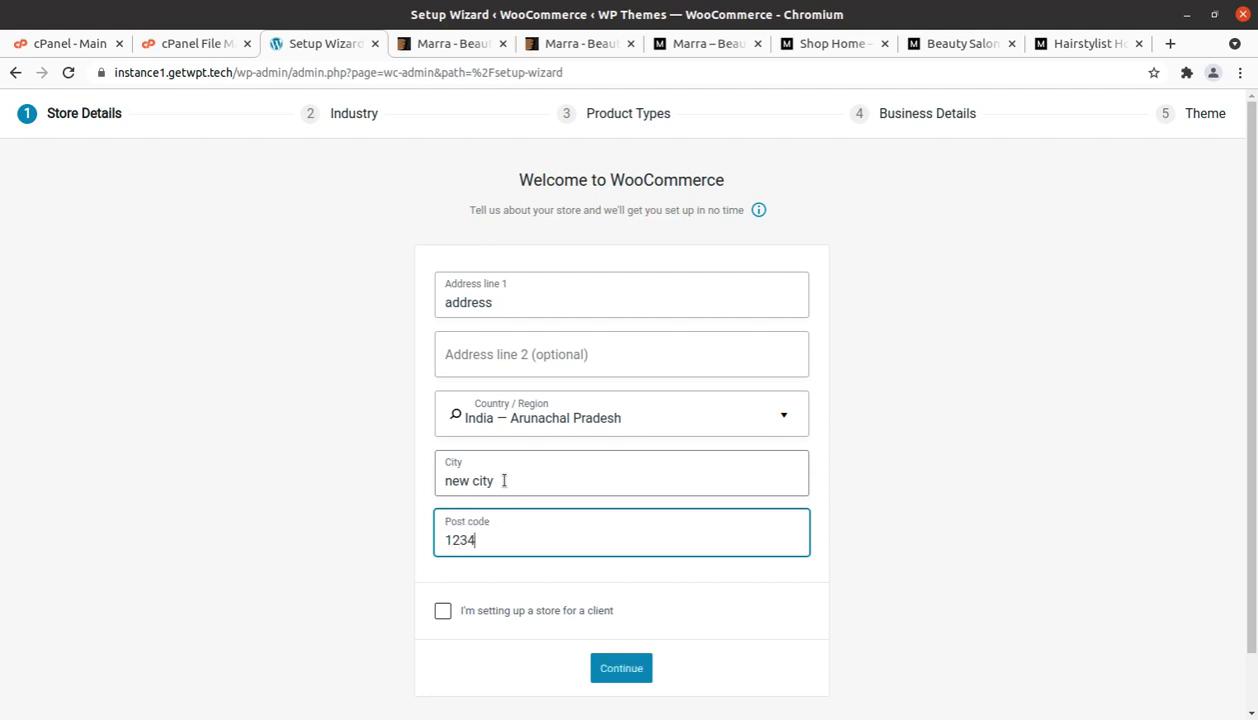
pyautogui.write('3456')
pyautogui.click(617, 677)
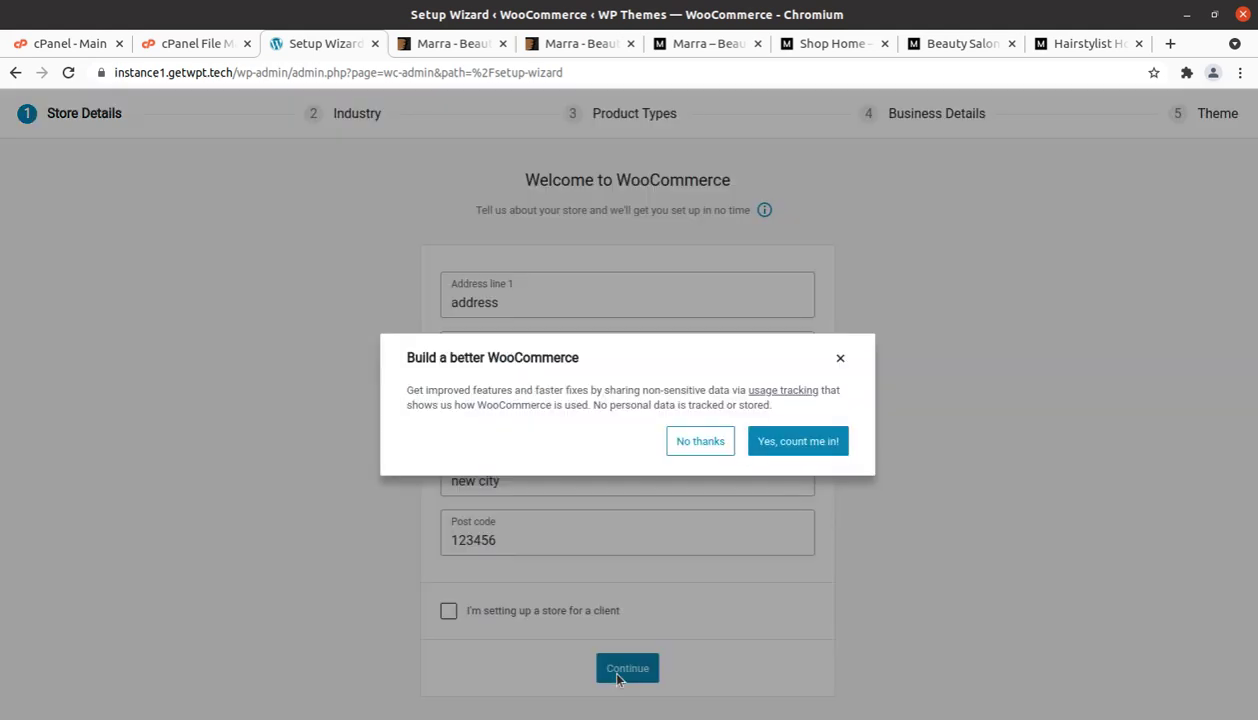
pyautogui.click(718, 444)
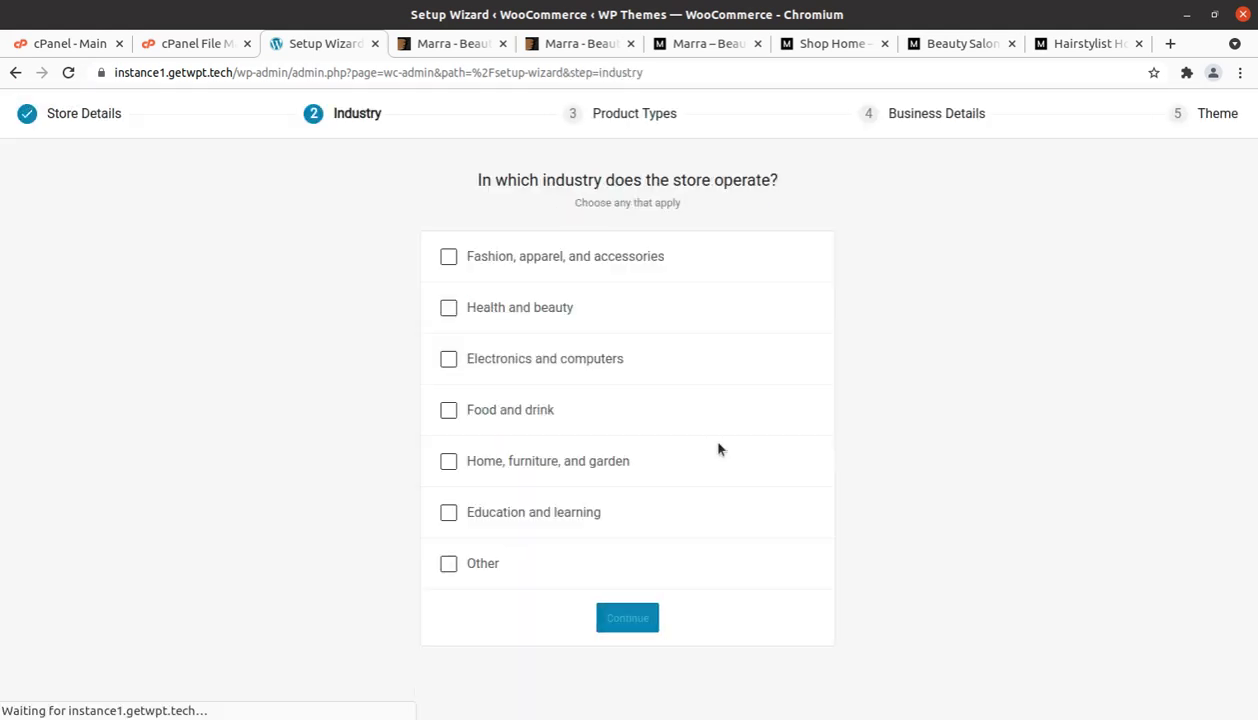
# Set the store's industries to Fashion, apparel, and accessories and Health and beauty, and continue to Product Types
pyautogui.click(449, 259)
pyautogui.click(449, 308)
pyautogui.click(637, 622)
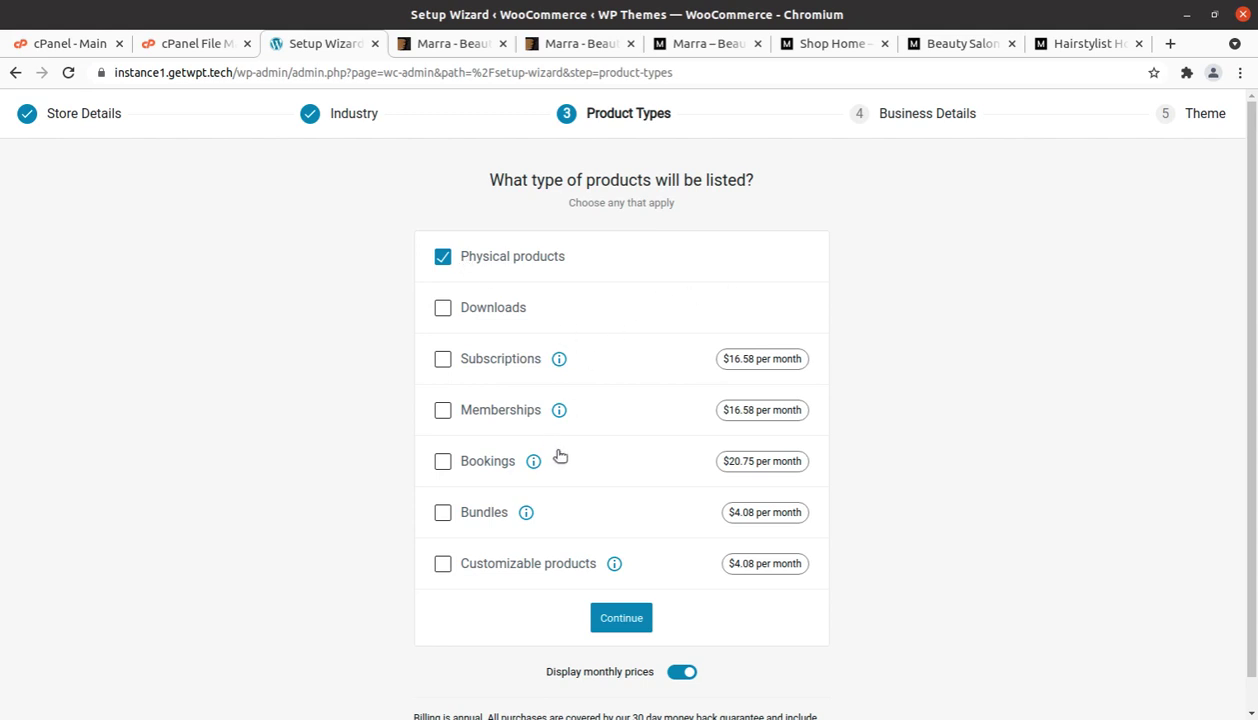
# Keep Physical products as the only product type and continue to Business Details
pyautogui.scroll(-1, 560, 452)
pyautogui.scroll(1, 560, 452)
pyautogui.click(628, 628)
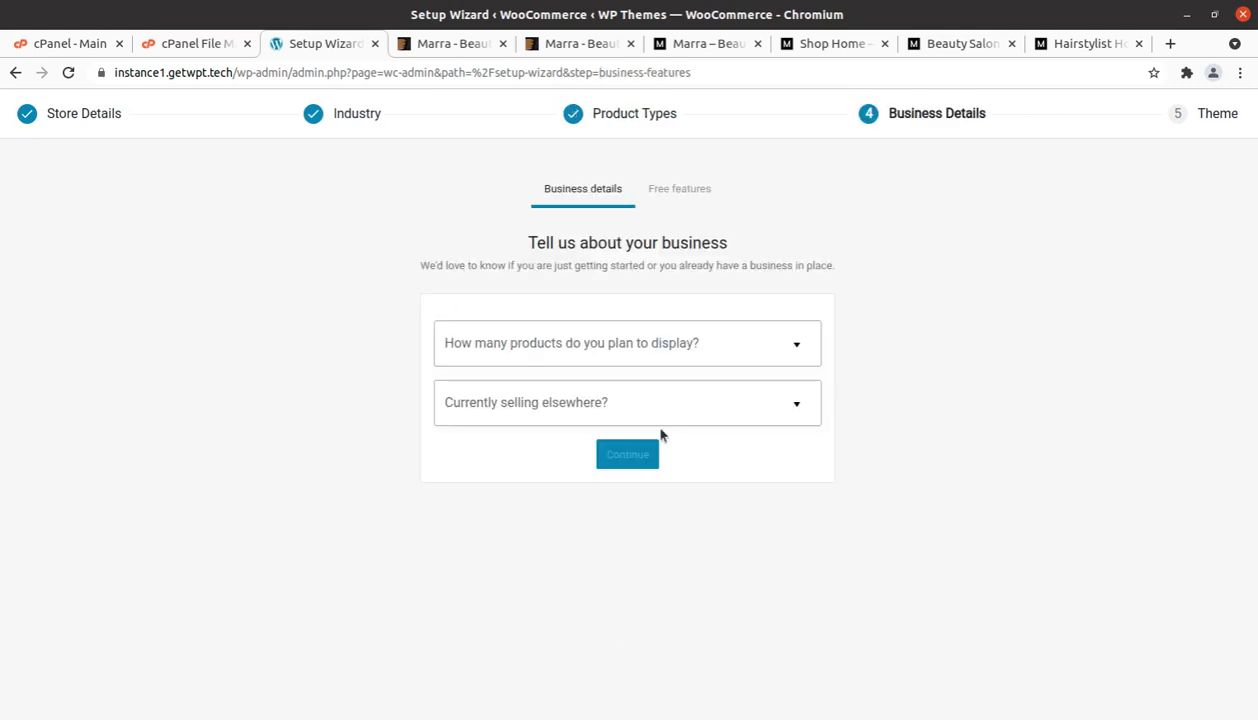
# Set the number of products to display to 1 - 10 and answer No to currently selling elsewhere
pyautogui.click(607, 332)
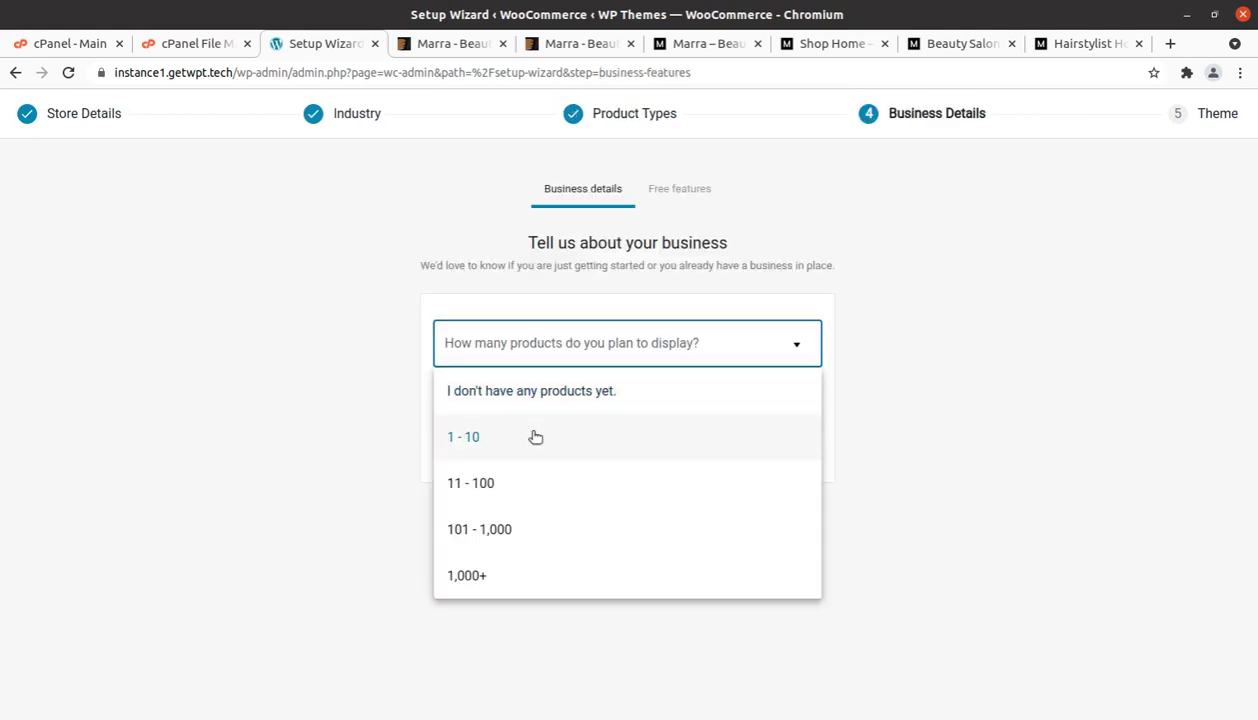
pyautogui.click(535, 437)
pyautogui.click(608, 404)
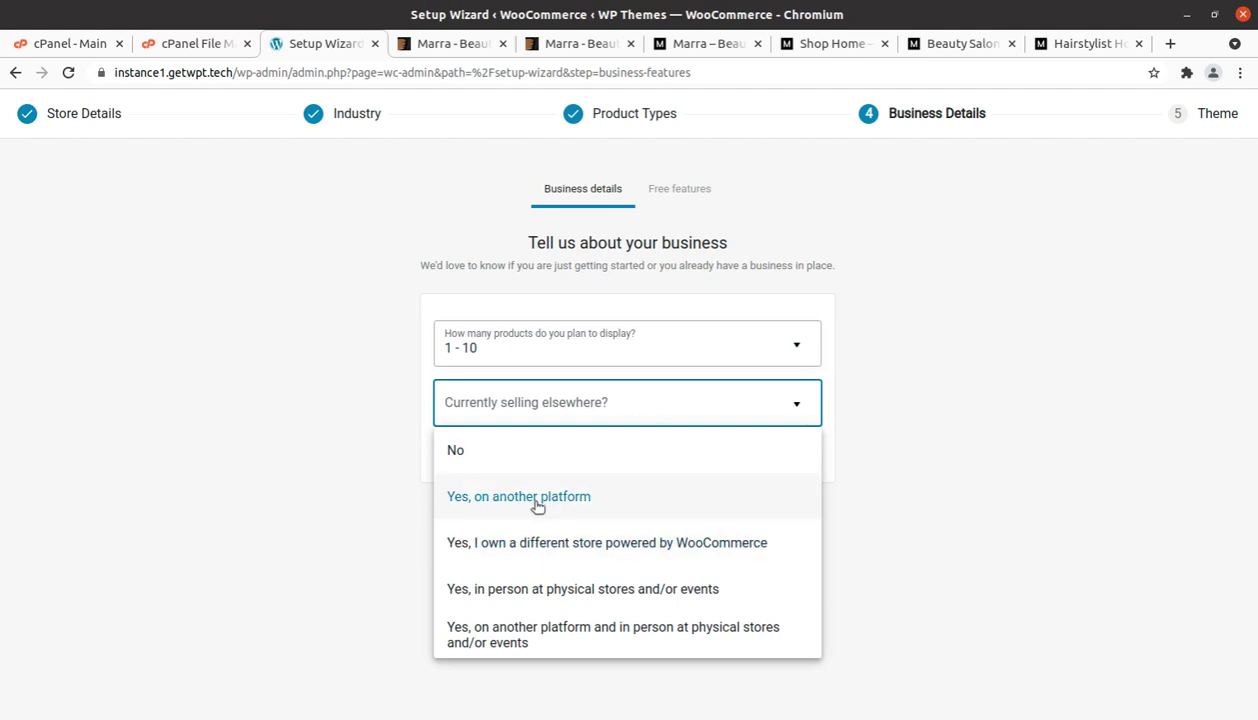
pyautogui.click(521, 451)
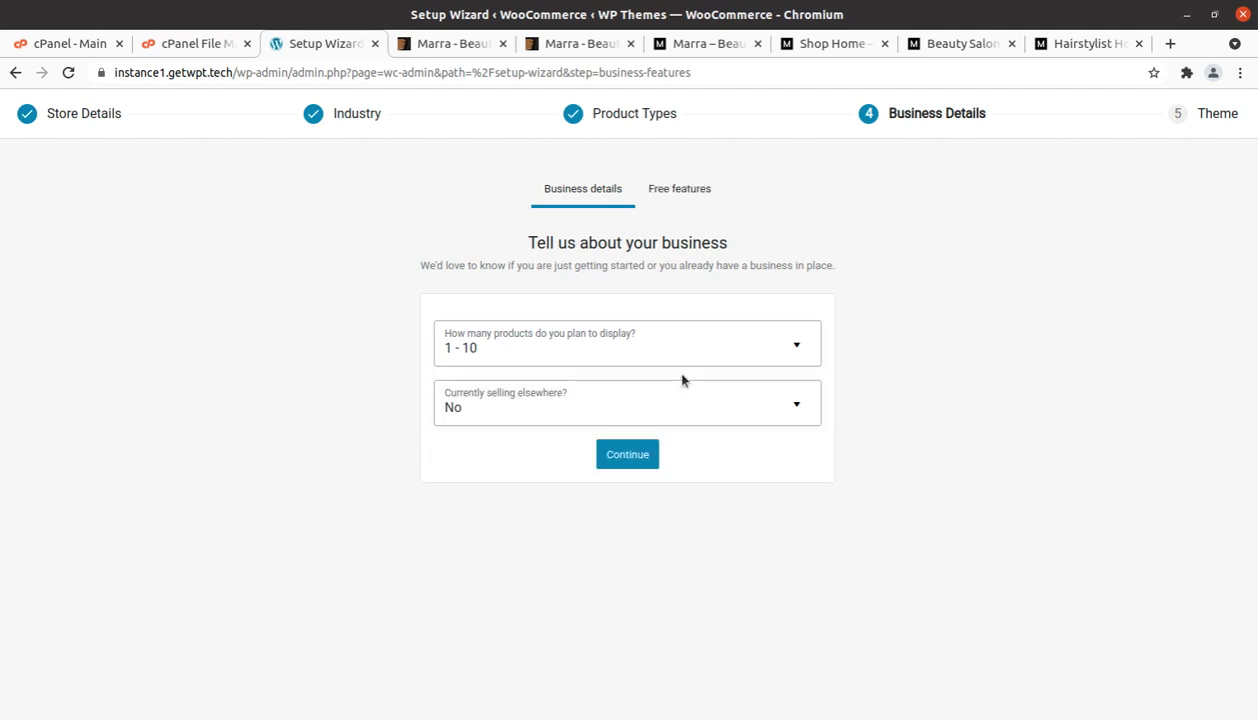
# Leave the recommended business features out of the site in Free features and continue to the theme choice
pyautogui.click(684, 192)
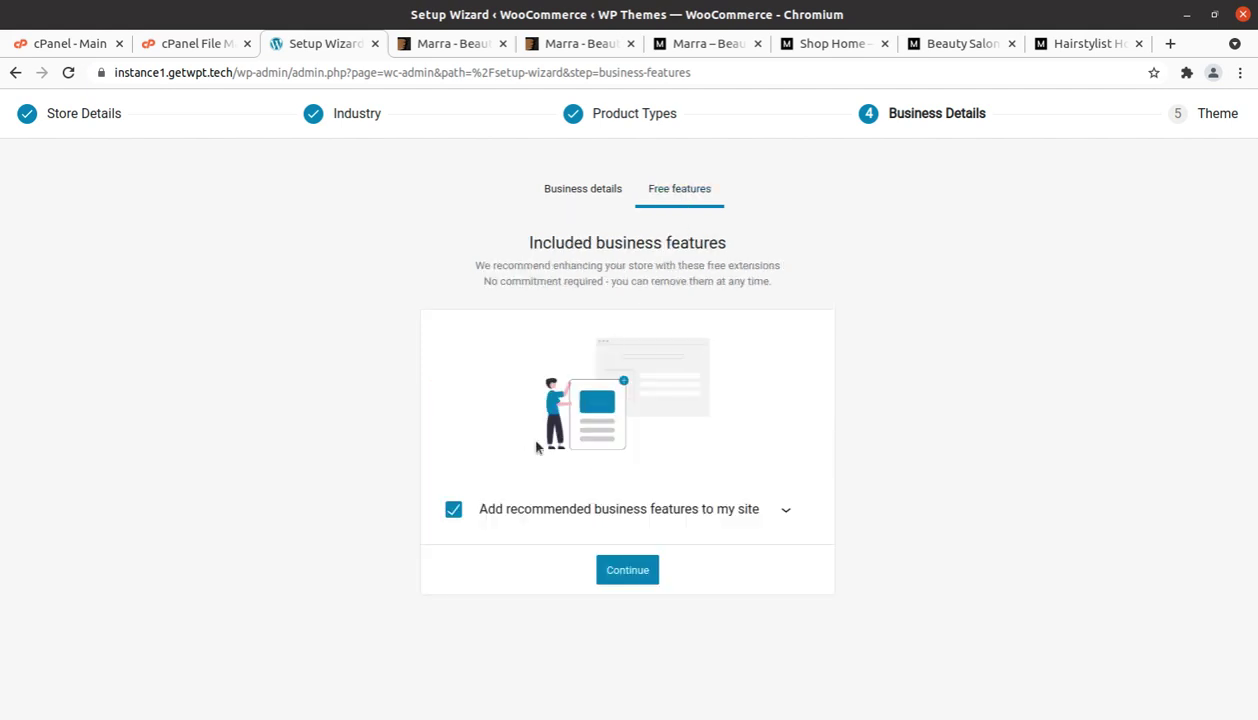
pyautogui.click(453, 510)
pyautogui.click(452, 510)
pyautogui.click(909, 566)
pyautogui.click(624, 570)
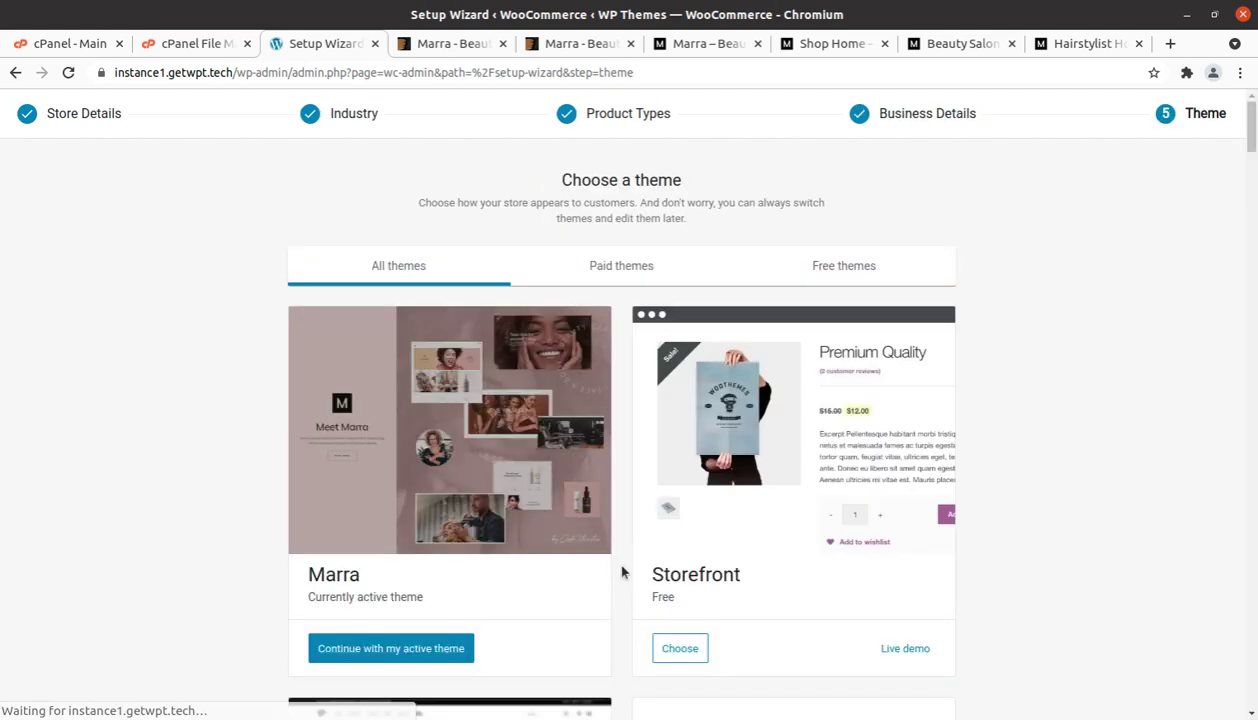
# Finish the store setup with the active Marra theme and dismiss the WooCommerce welcome message
pyautogui.scroll(-2, 381, 356)
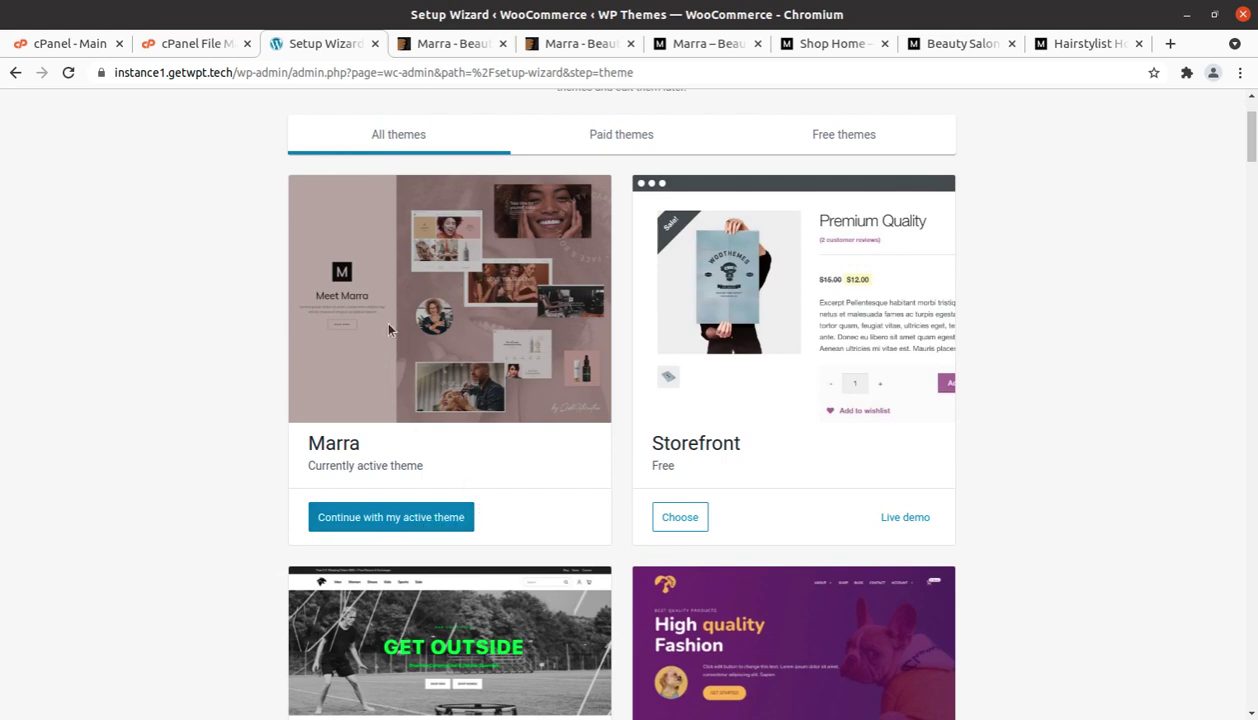
pyautogui.click(380, 516)
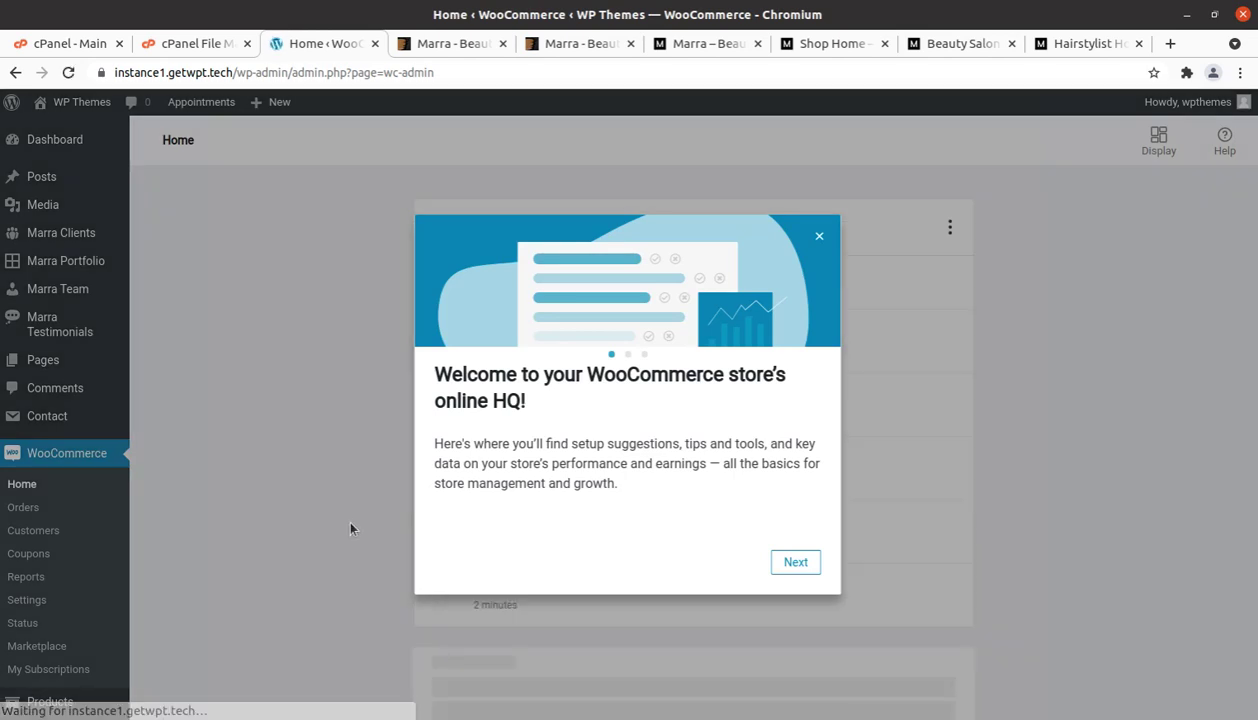
pyautogui.click(819, 236)
# Examine the WooCommerce home page and the plugin and Marra entries in the WordPress admin navigation
pyautogui.scroll(-3, 410, 400)
pyautogui.scroll(-5, 394, 410)
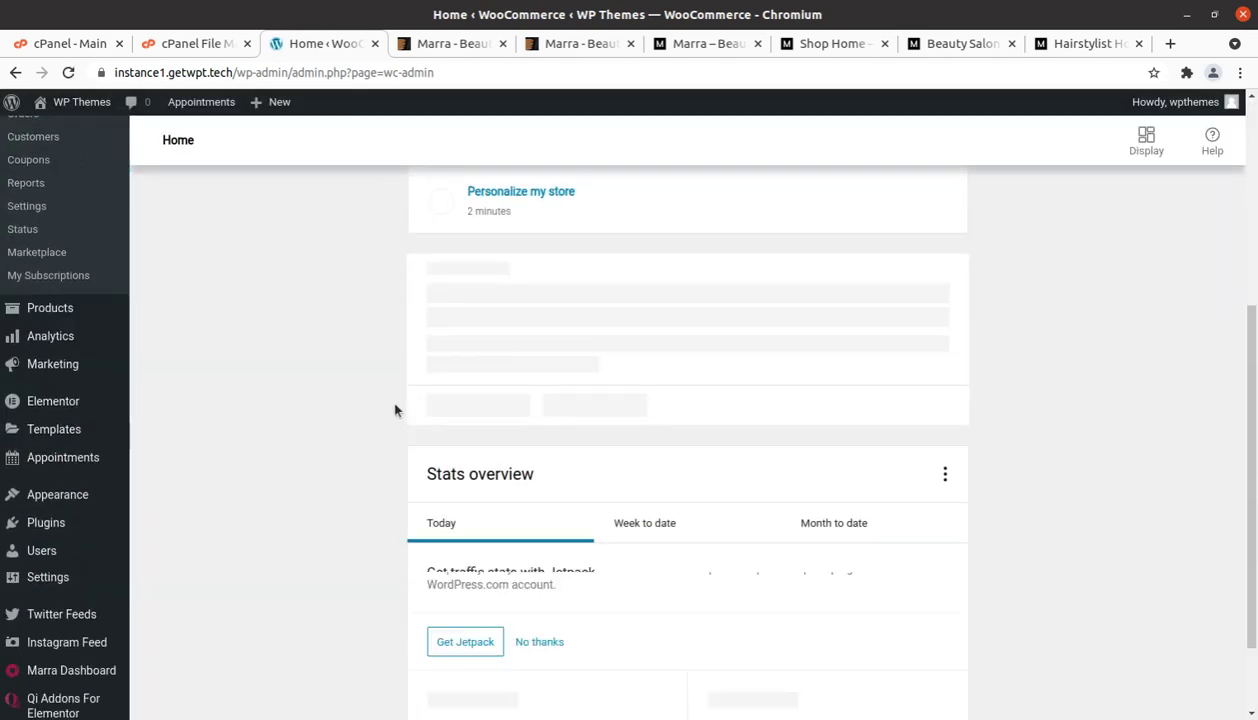
pyautogui.scroll(-5, 394, 410)
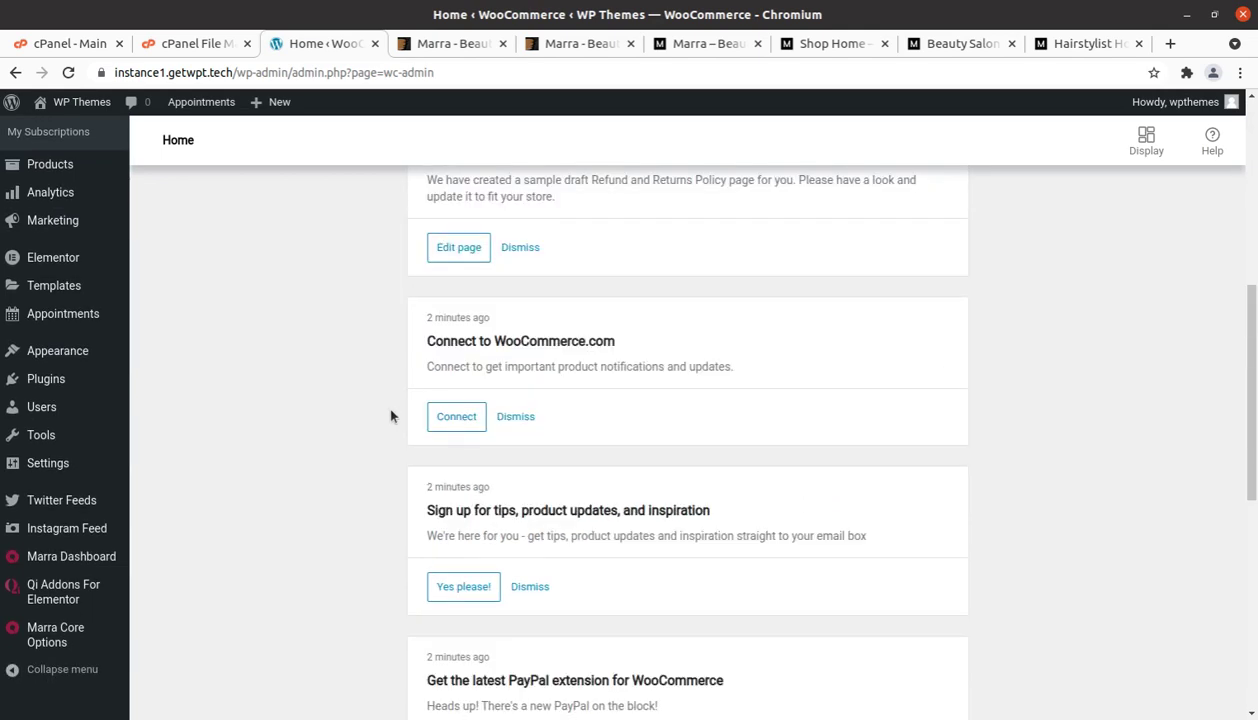
pyautogui.scroll(1, 390, 412)
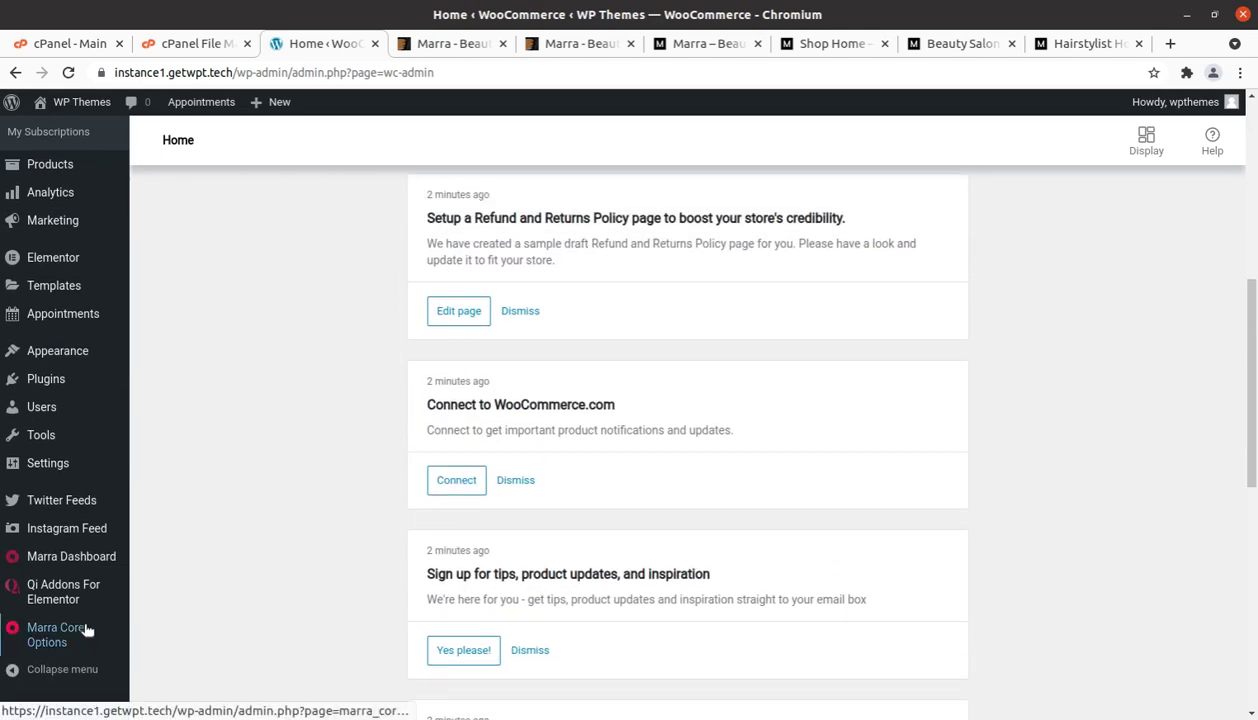
pyautogui.moveTo(84, 607)
pyautogui.scroll(9, 82, 605)
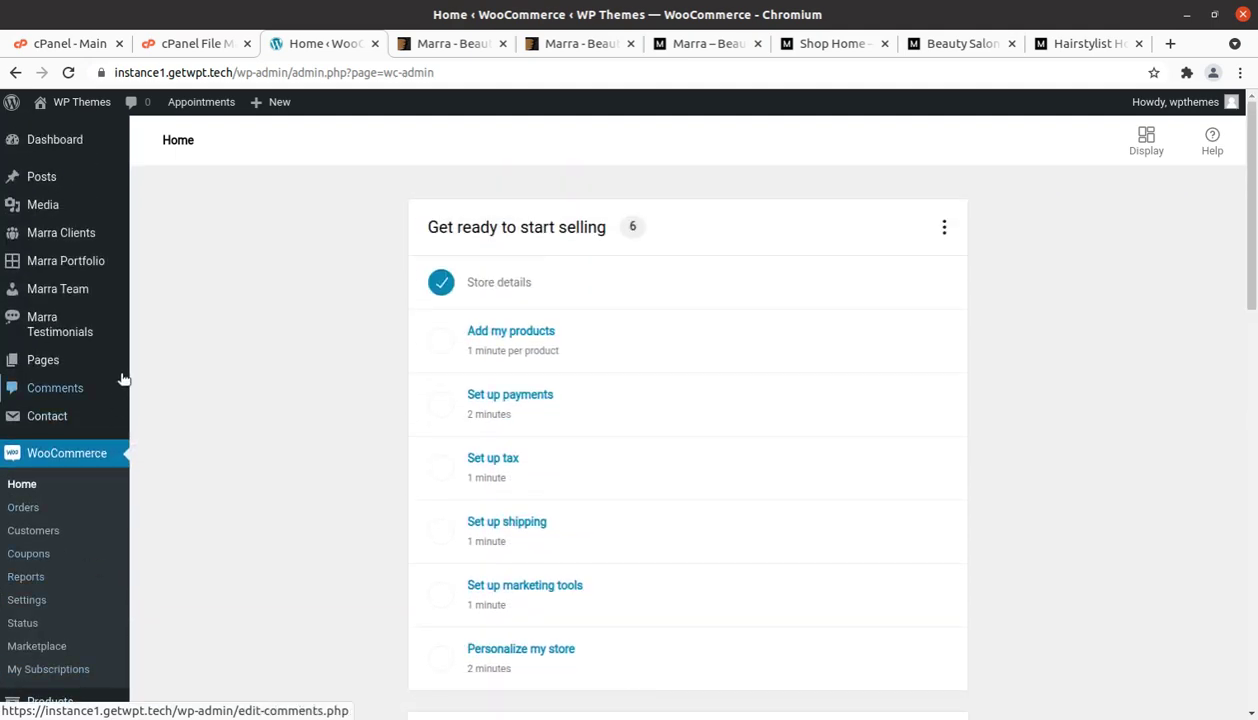
pyautogui.scroll(-2, 113, 580)
pyautogui.scroll(-5, 113, 580)
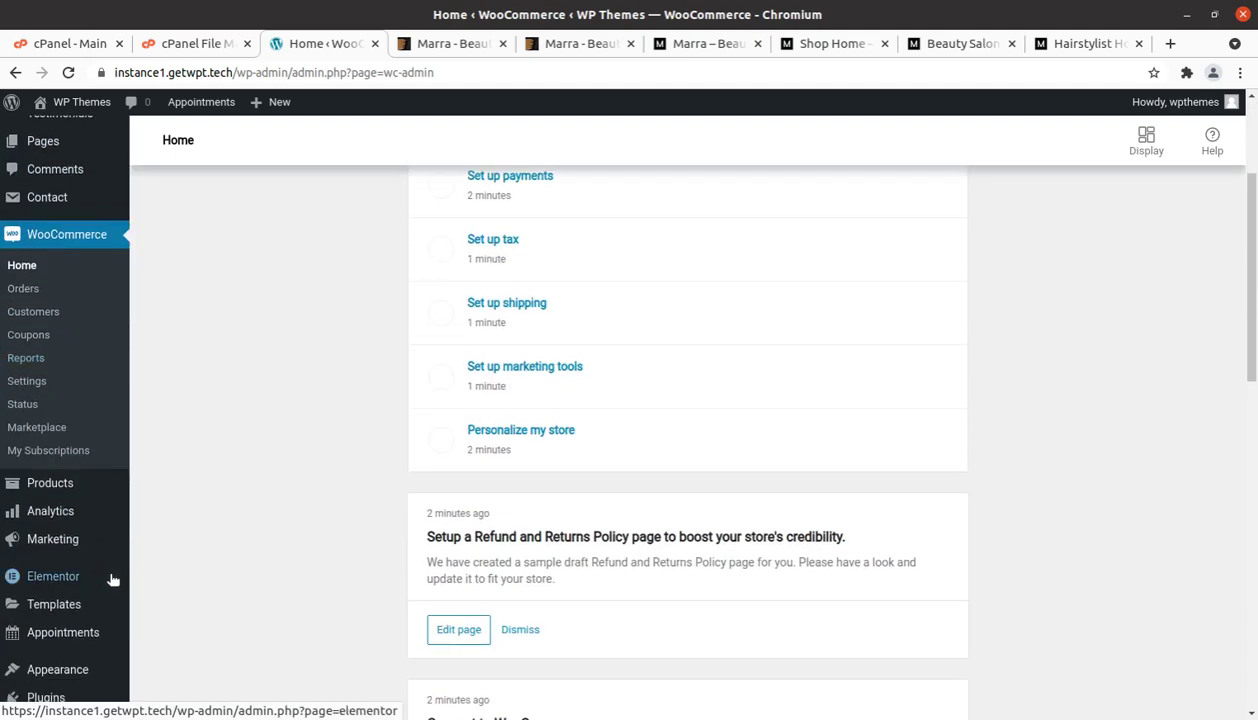
# Activate Slider Revolution from the installed plugins list
pyautogui.moveTo(62, 444)
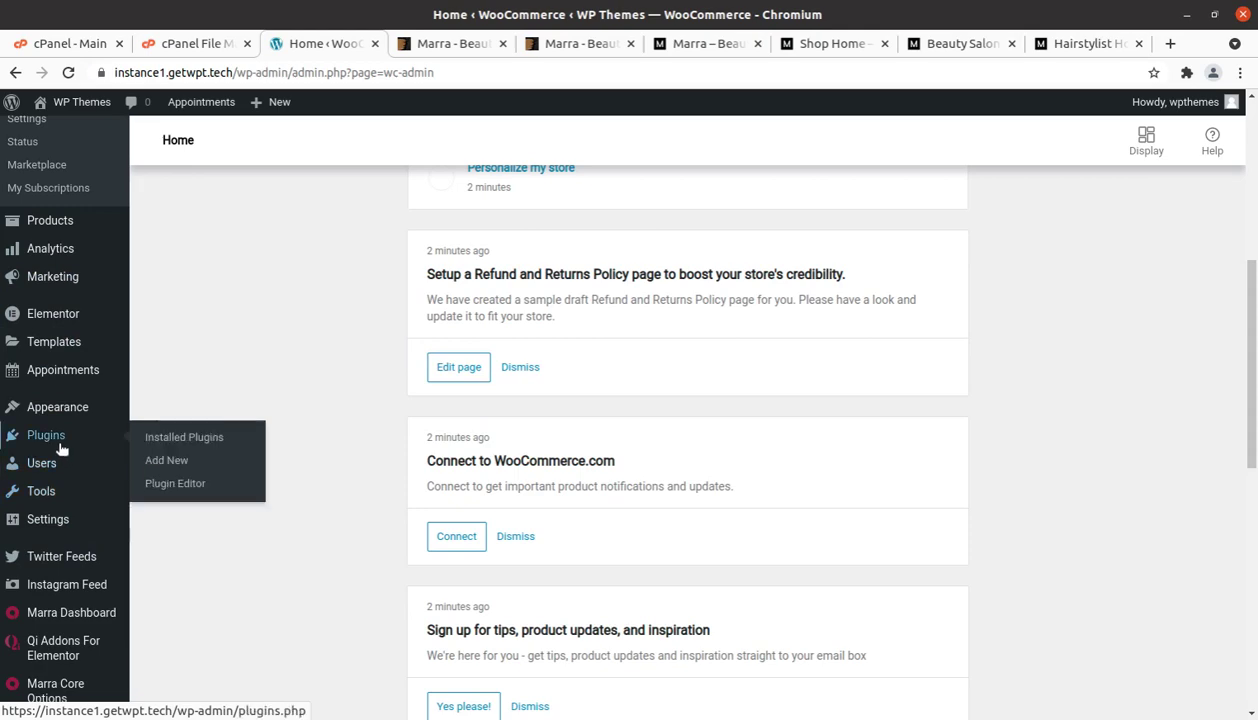
pyautogui.click(190, 440)
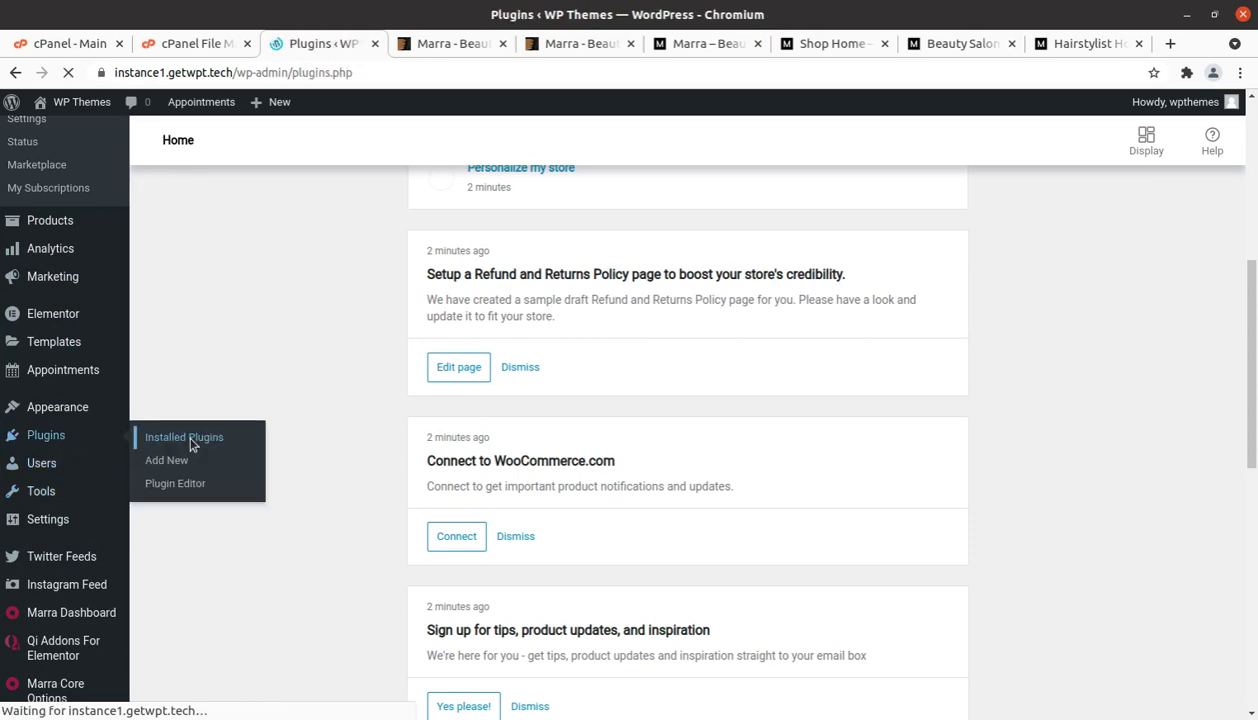
pyautogui.scroll(-3, 301, 500)
pyautogui.scroll(-5, 301, 500)
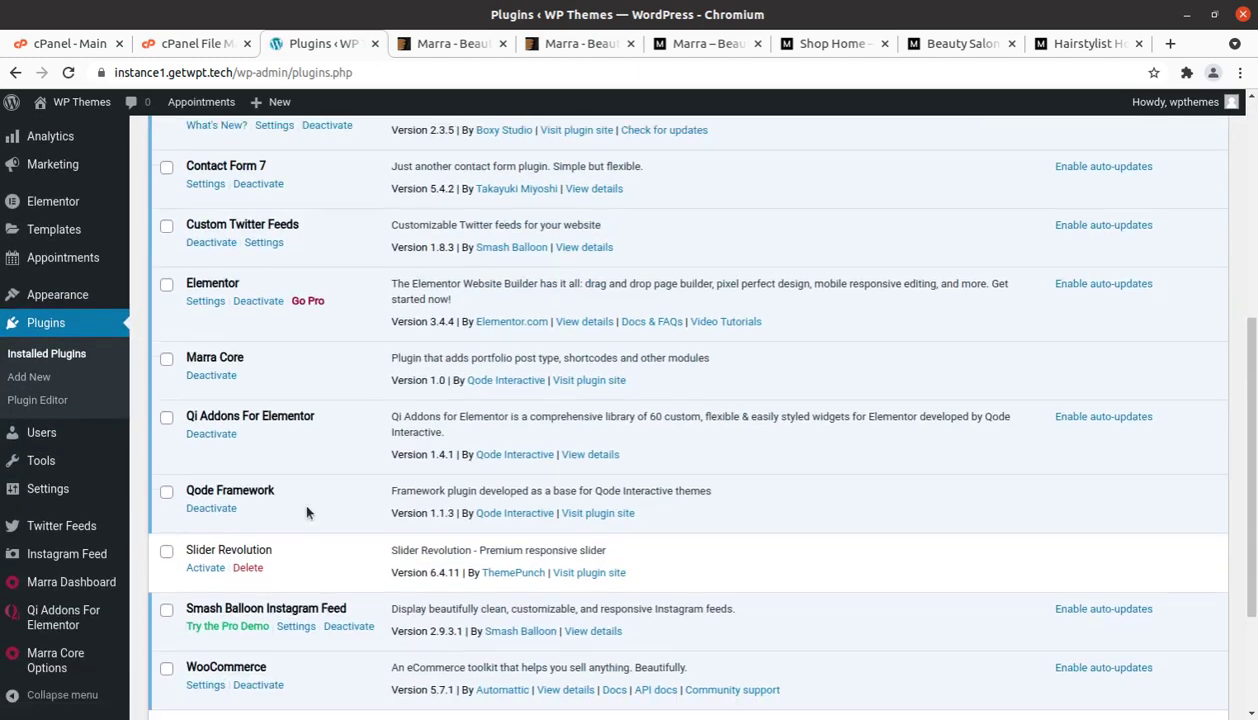
pyautogui.click(207, 415)
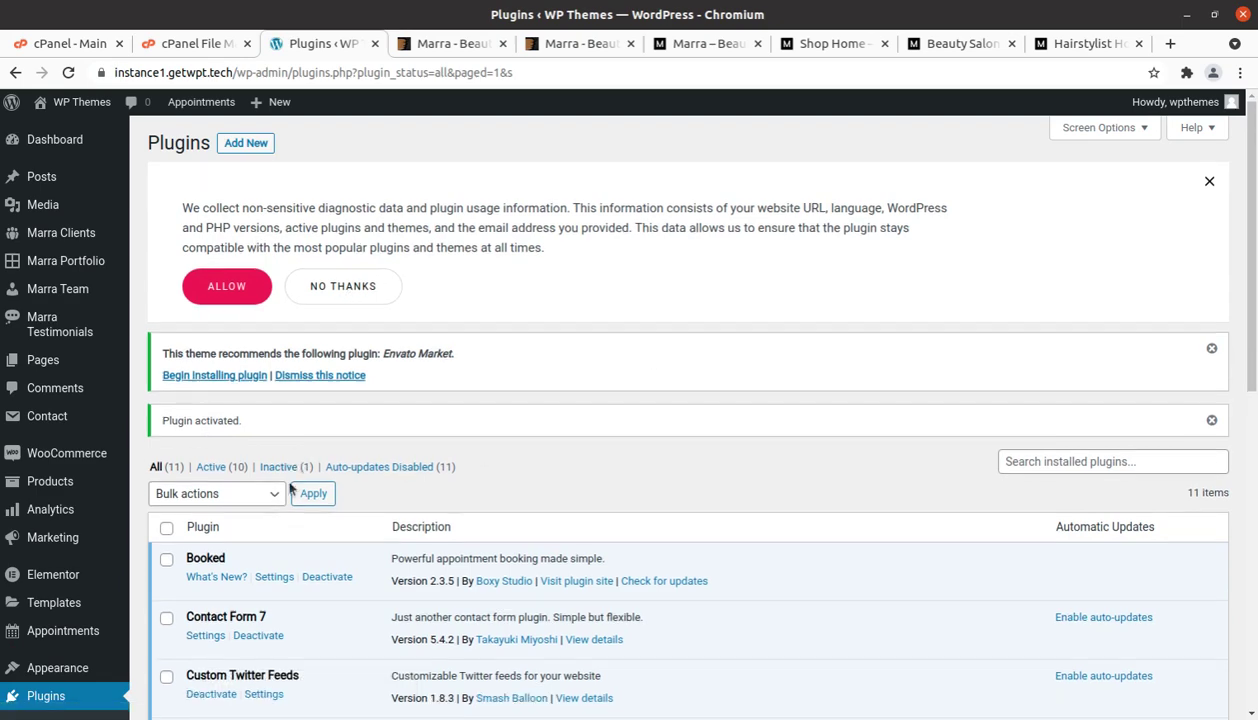
# Check the activation notice and the status of each plugin in the installed plugins list
pyautogui.moveTo(264, 256); pyautogui.dragTo(157, 244)
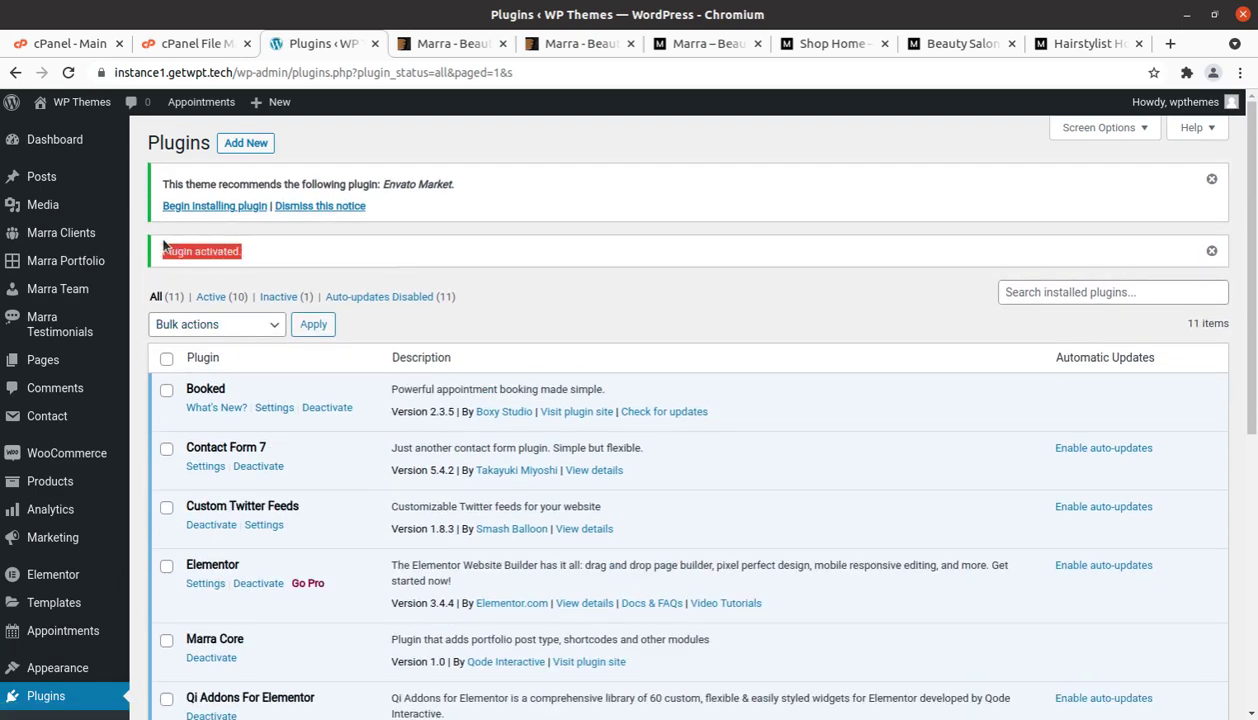
pyautogui.scroll(-3, 331, 489)
pyautogui.scroll(-2, 332, 489)
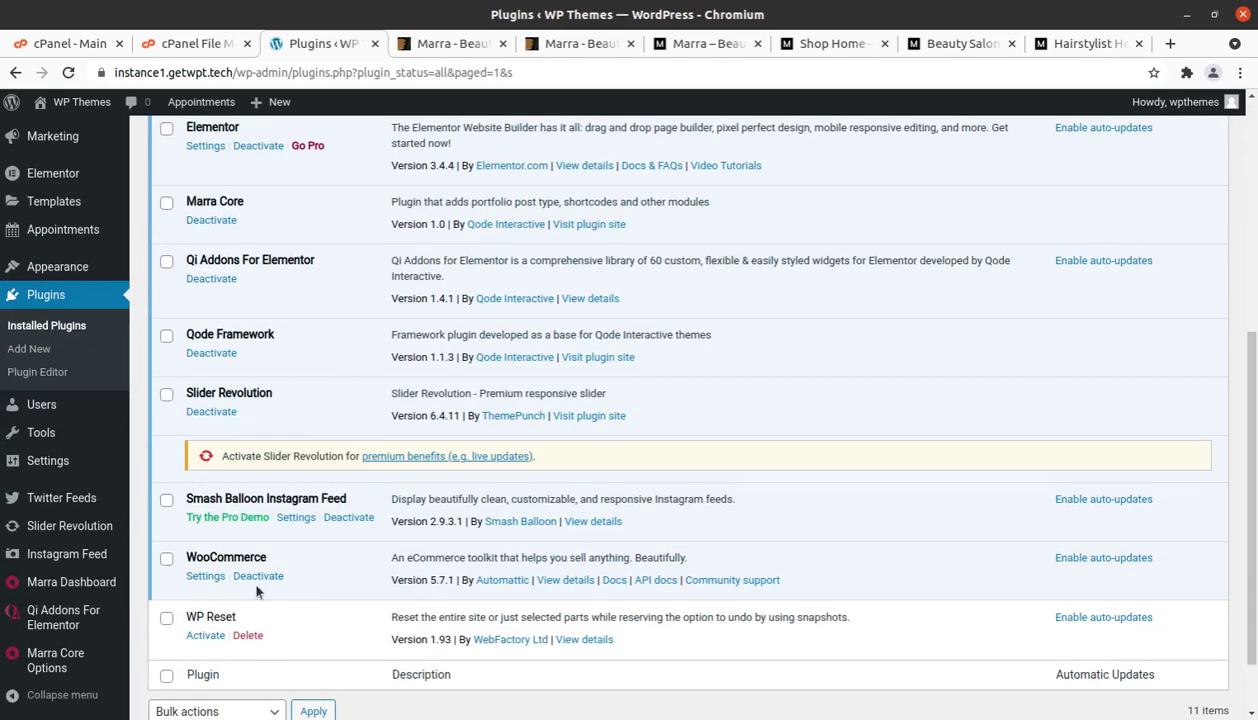
pyautogui.scroll(4, 262, 592)
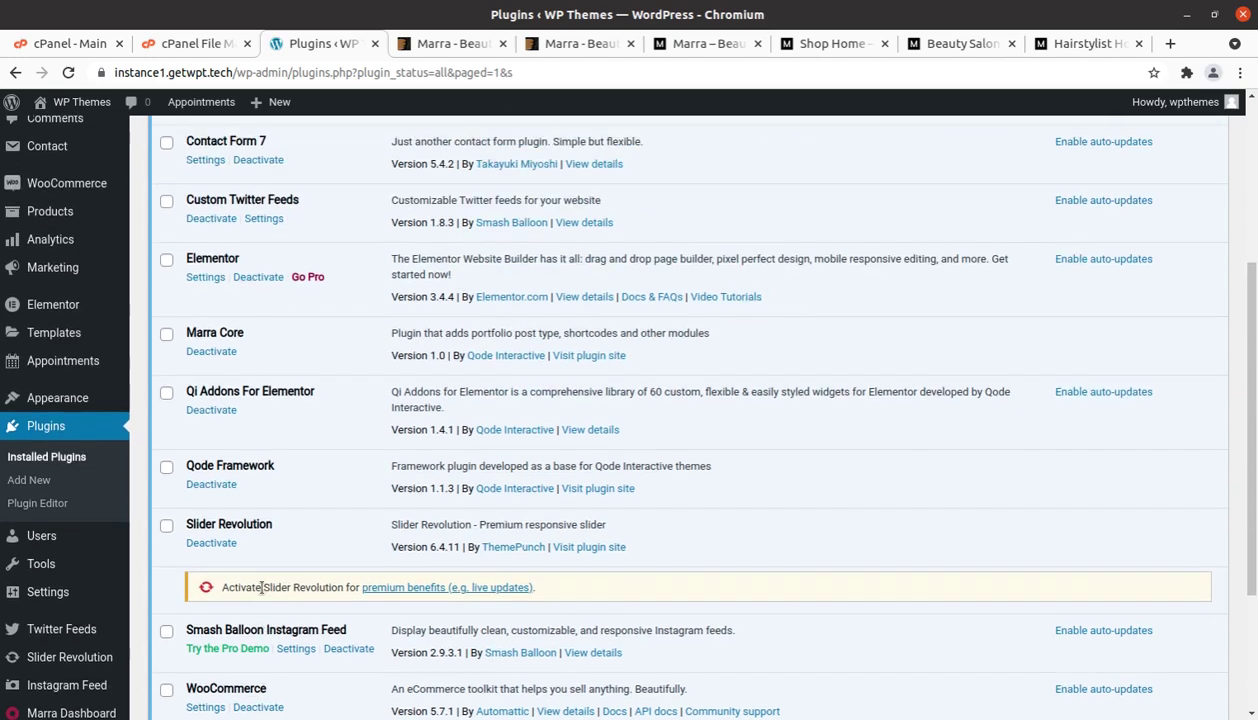
pyautogui.scroll(-2, 207, 503)
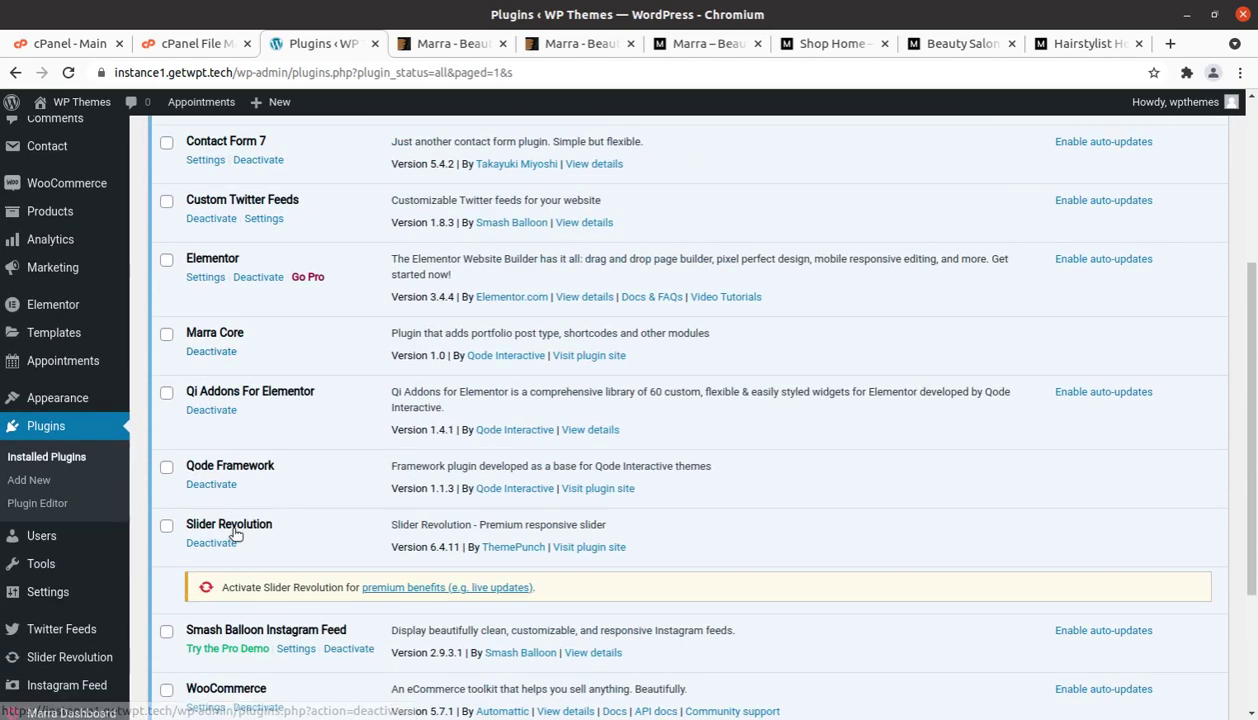
pyautogui.scroll(-2, 280, 518)
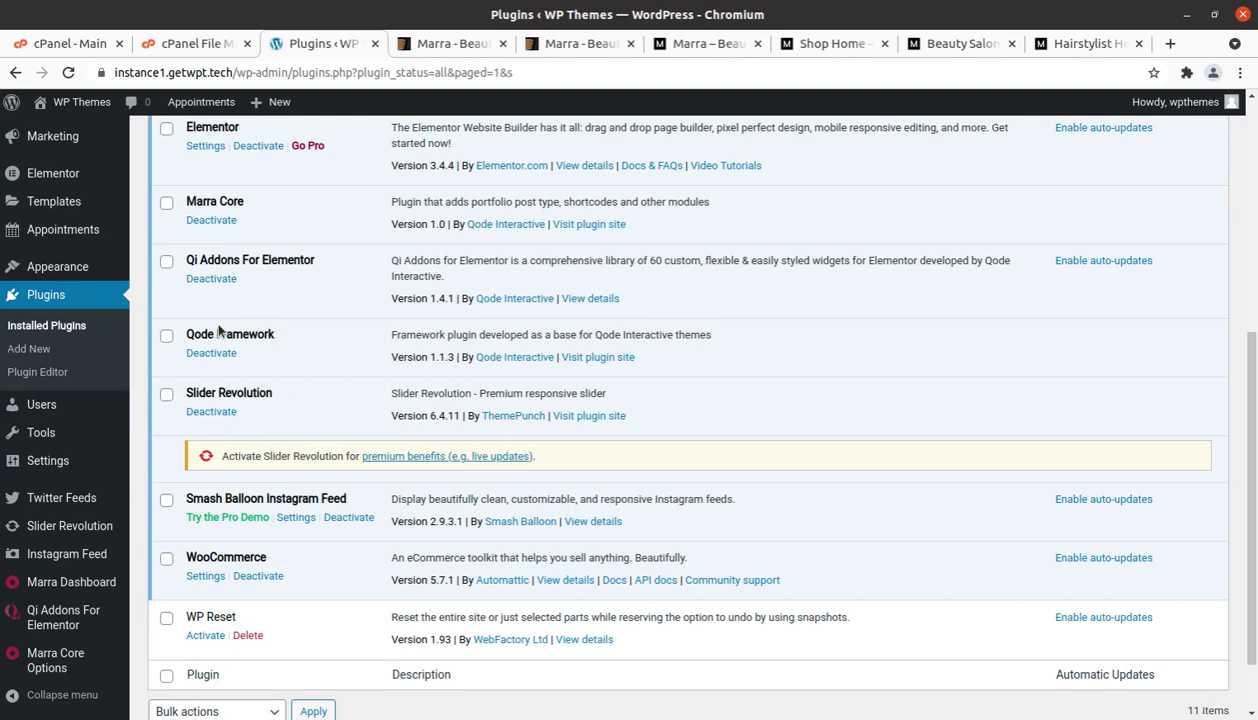
pyautogui.scroll(3, 219, 331)
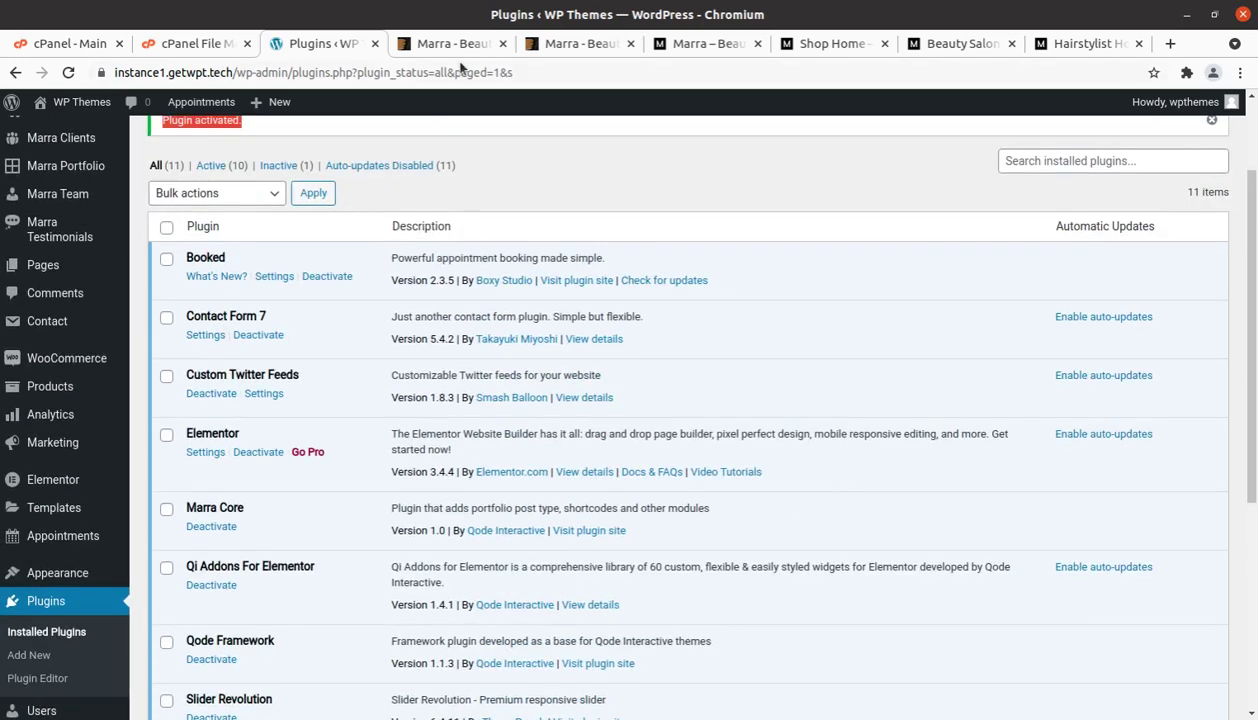
# Open the site's public front page in a new browser tab and view it
pyautogui.moveTo(73, 104)
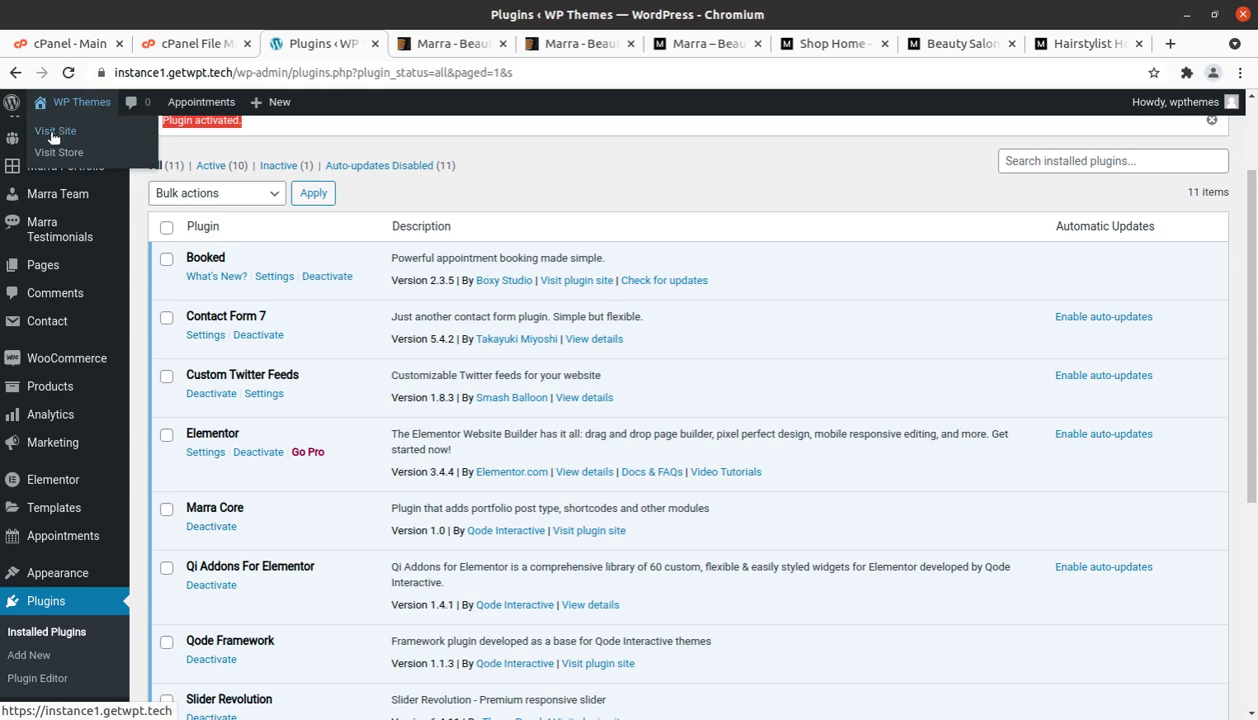
pyautogui.middleClick(52, 130)
pyautogui.click(408, 45)
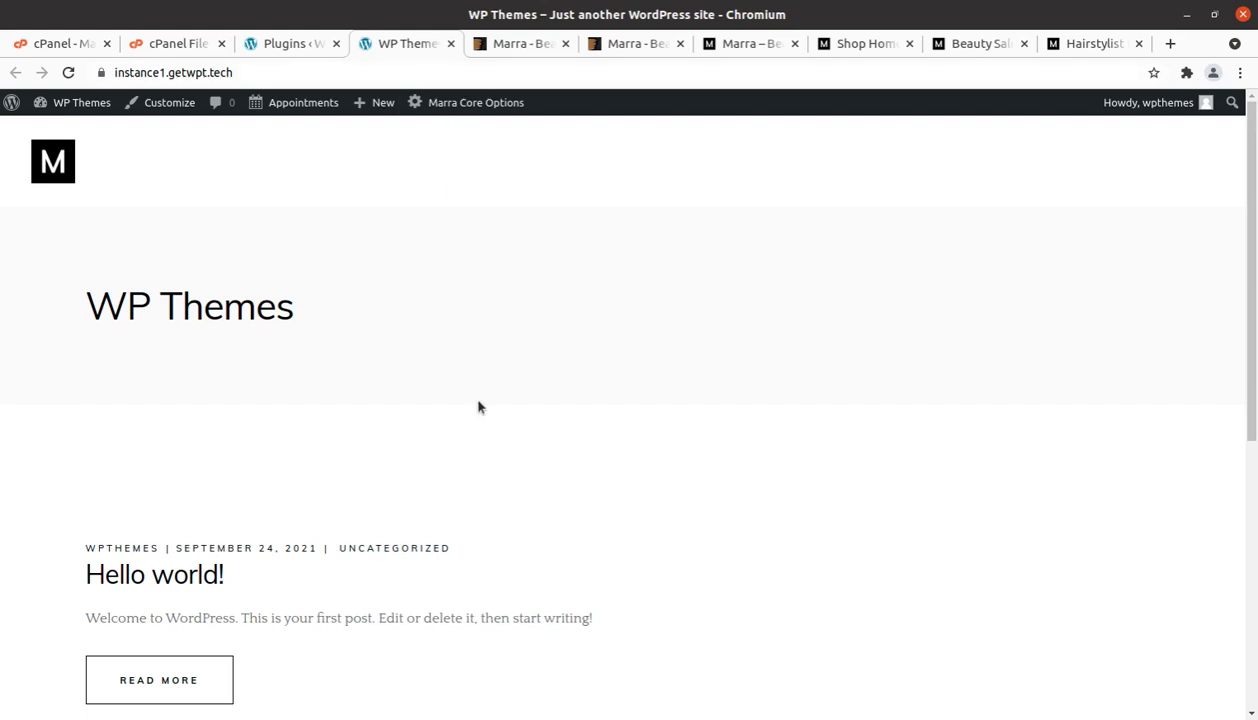
# Compare the site's public front page with the main Marra demo home page
pyautogui.scroll(-3, 478, 406)
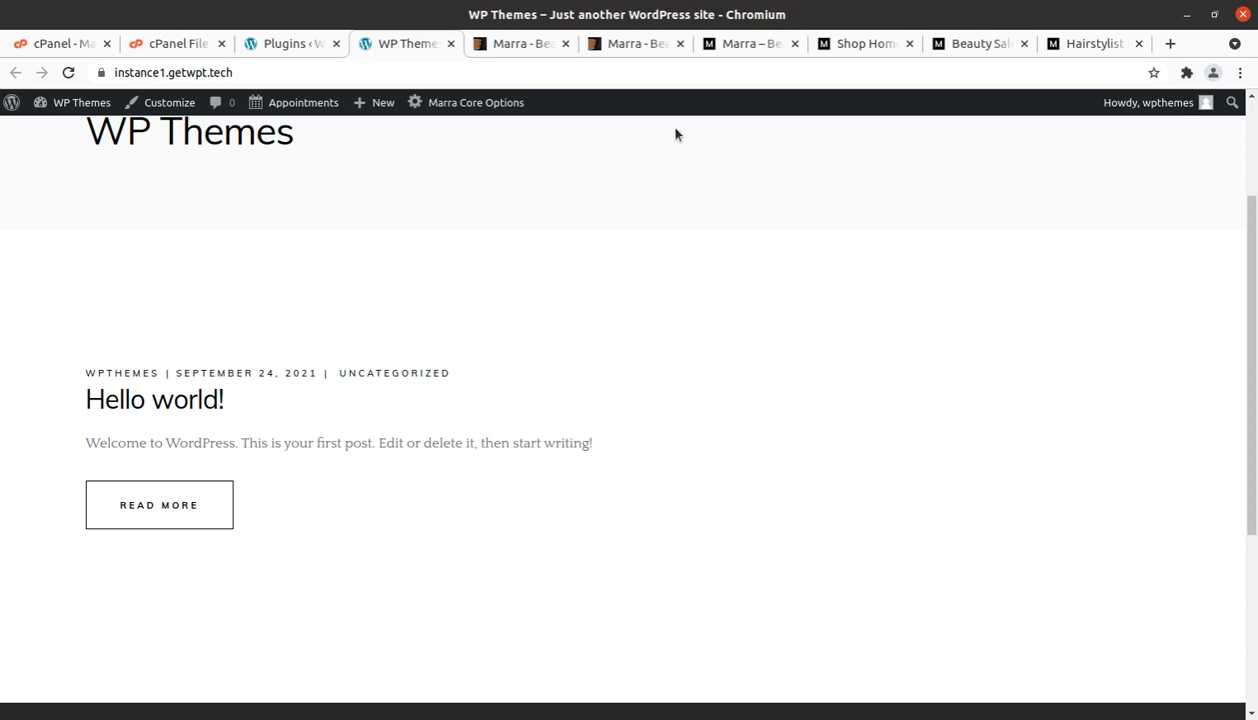
pyautogui.scroll(2, 489, 402)
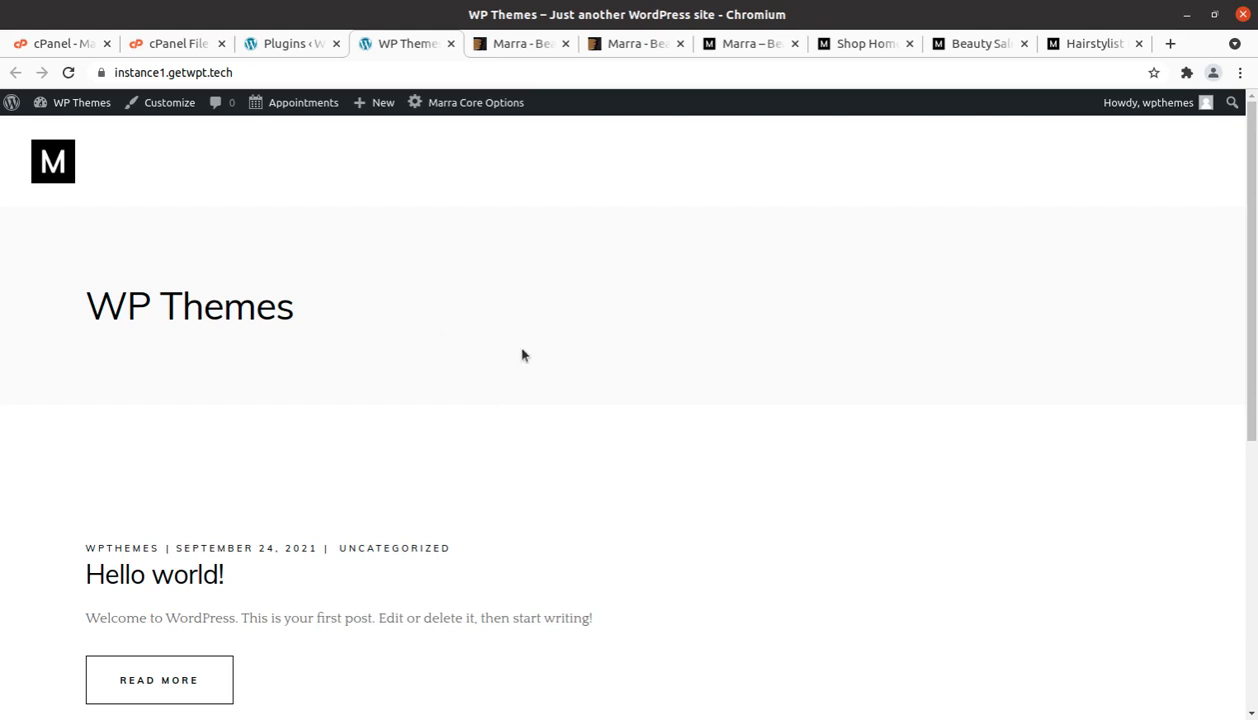
pyautogui.click(756, 50)
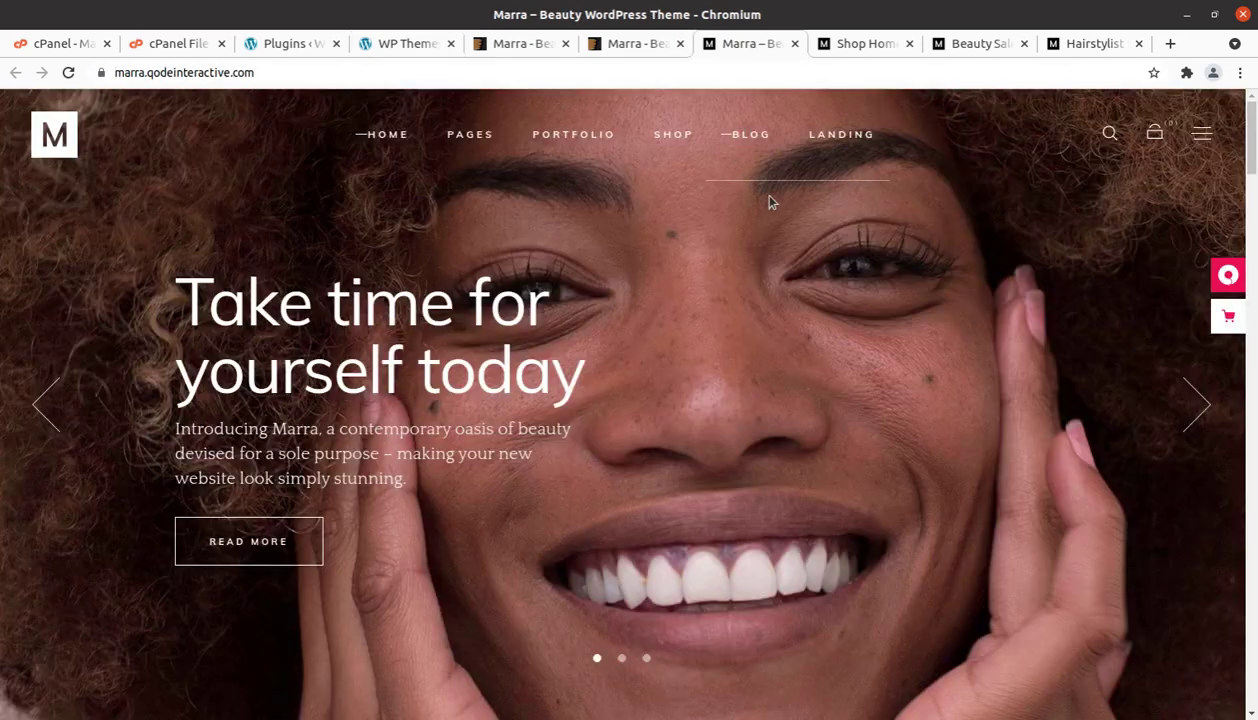
pyautogui.scroll(-3, 630, 480)
pyautogui.scroll(-8, 618, 520)
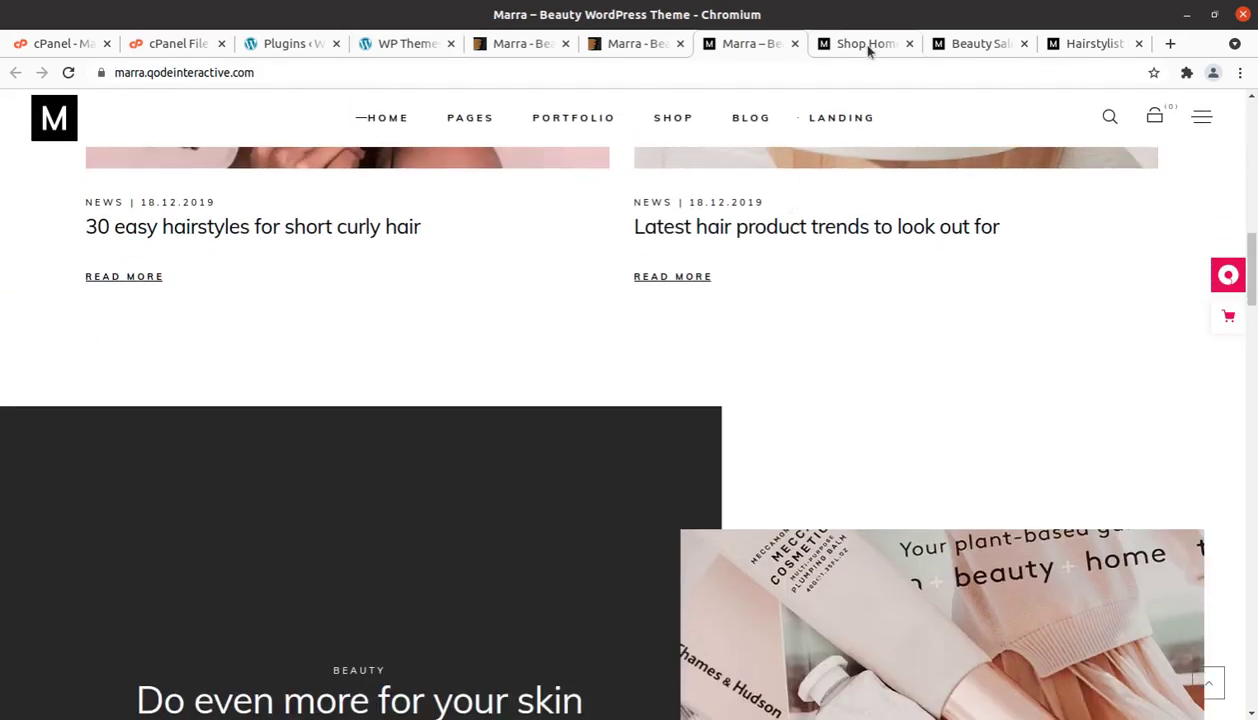
# Review the Shop Home, Beauty Salon and Hairstylist Home demo pages of the Marra theme
pyautogui.click(866, 45)
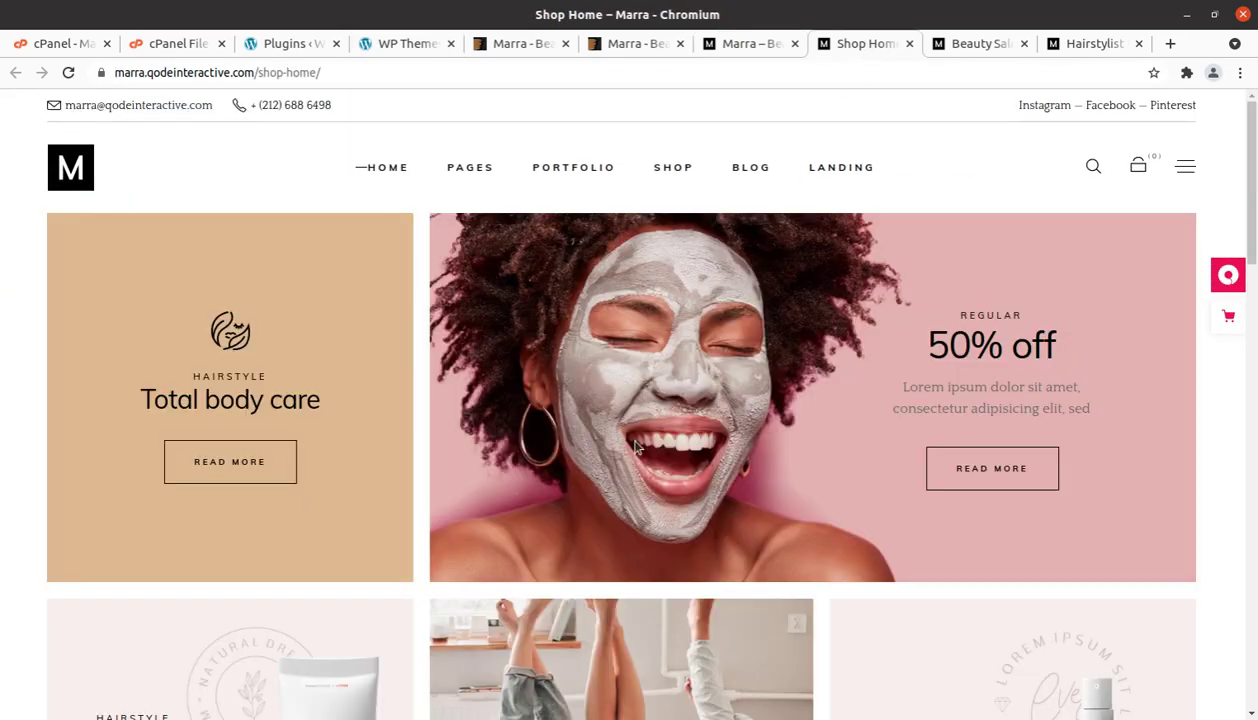
pyautogui.scroll(-5, 628, 440)
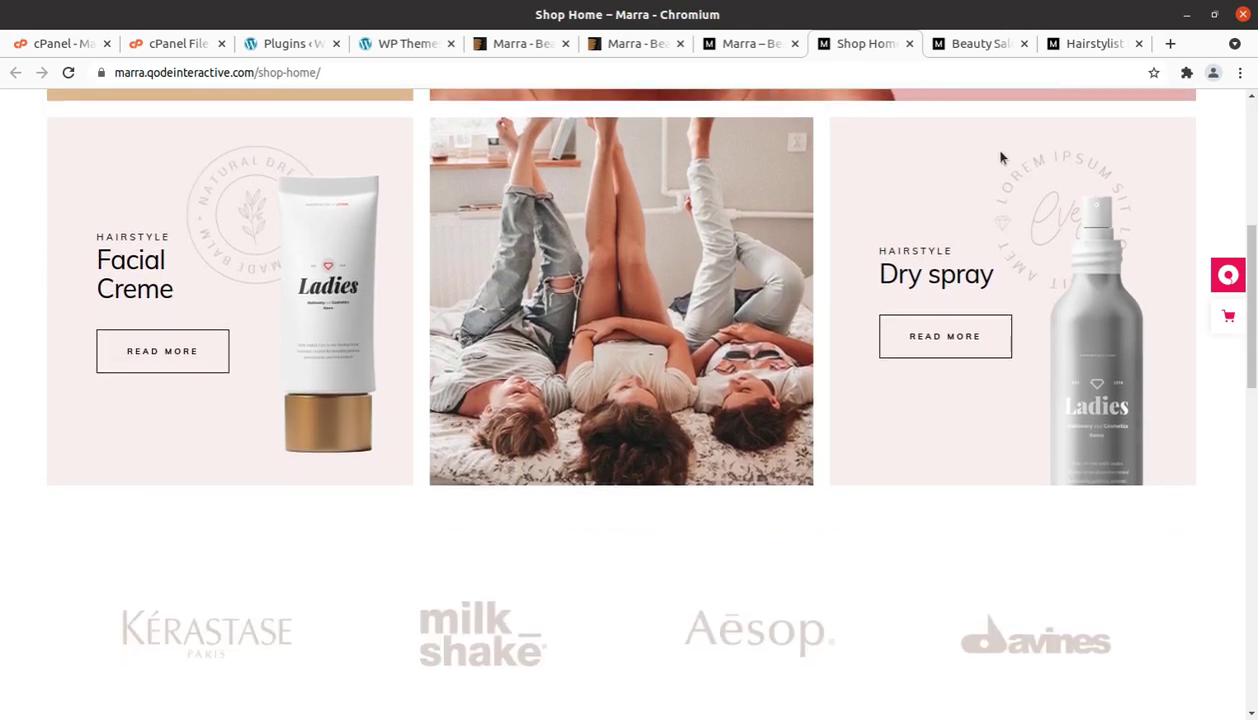
pyautogui.click(980, 45)
pyautogui.scroll(4, 700, 340)
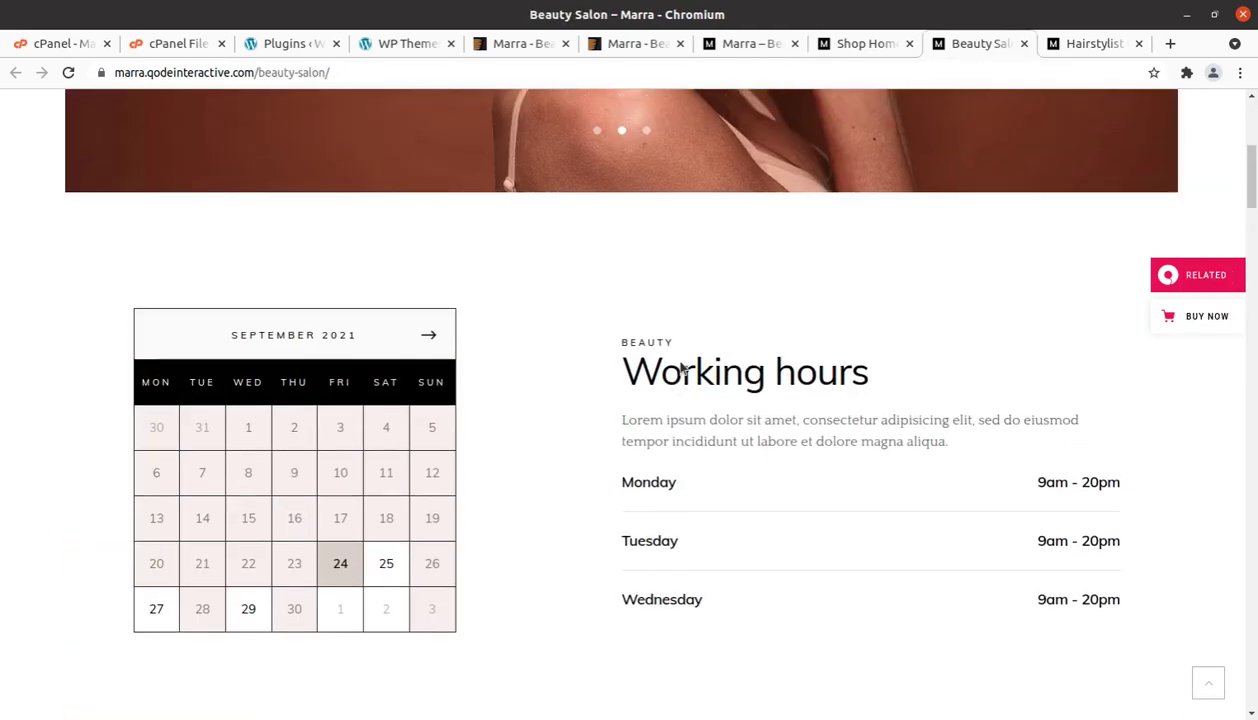
pyautogui.scroll(2, 680, 368)
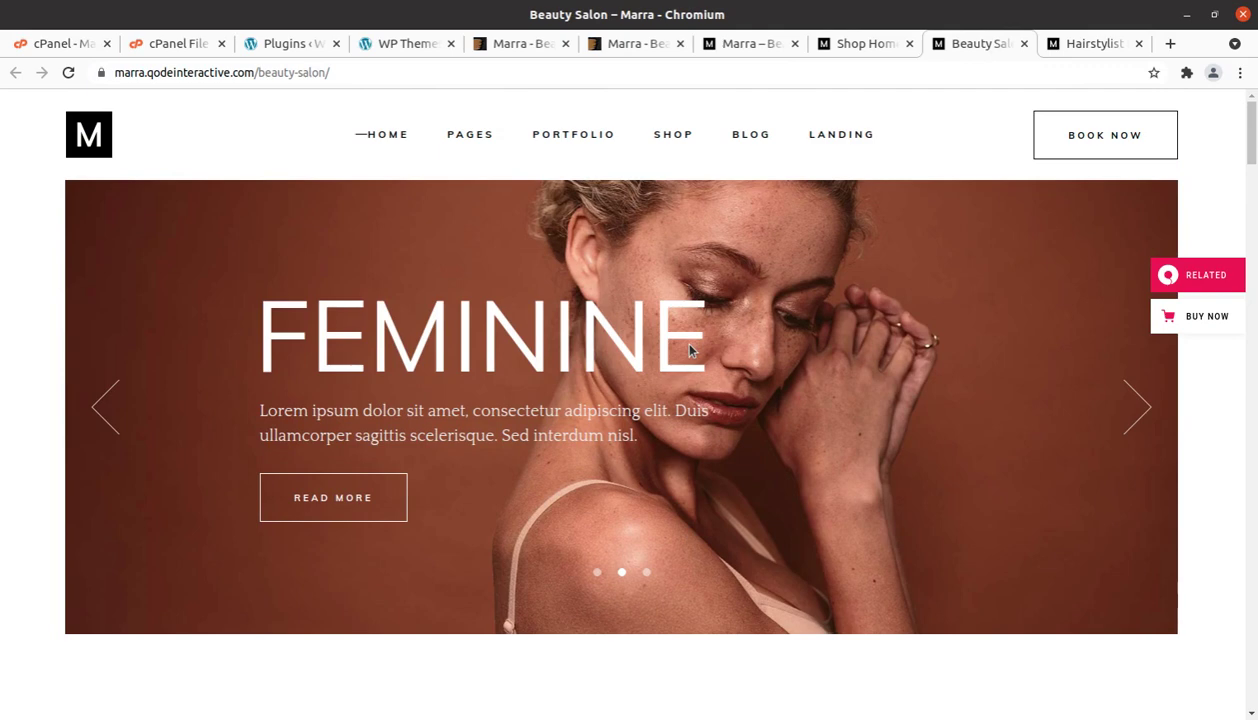
pyautogui.click(1090, 44)
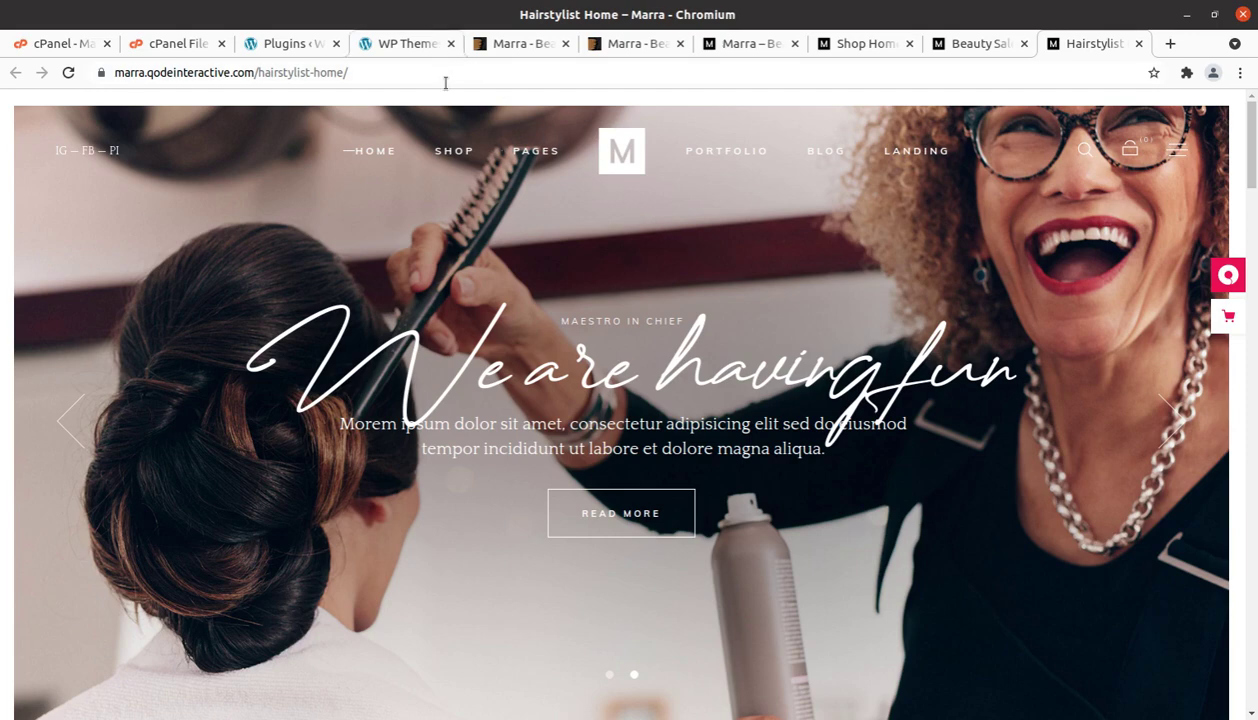
pyautogui.click(953, 47)
pyautogui.click(862, 43)
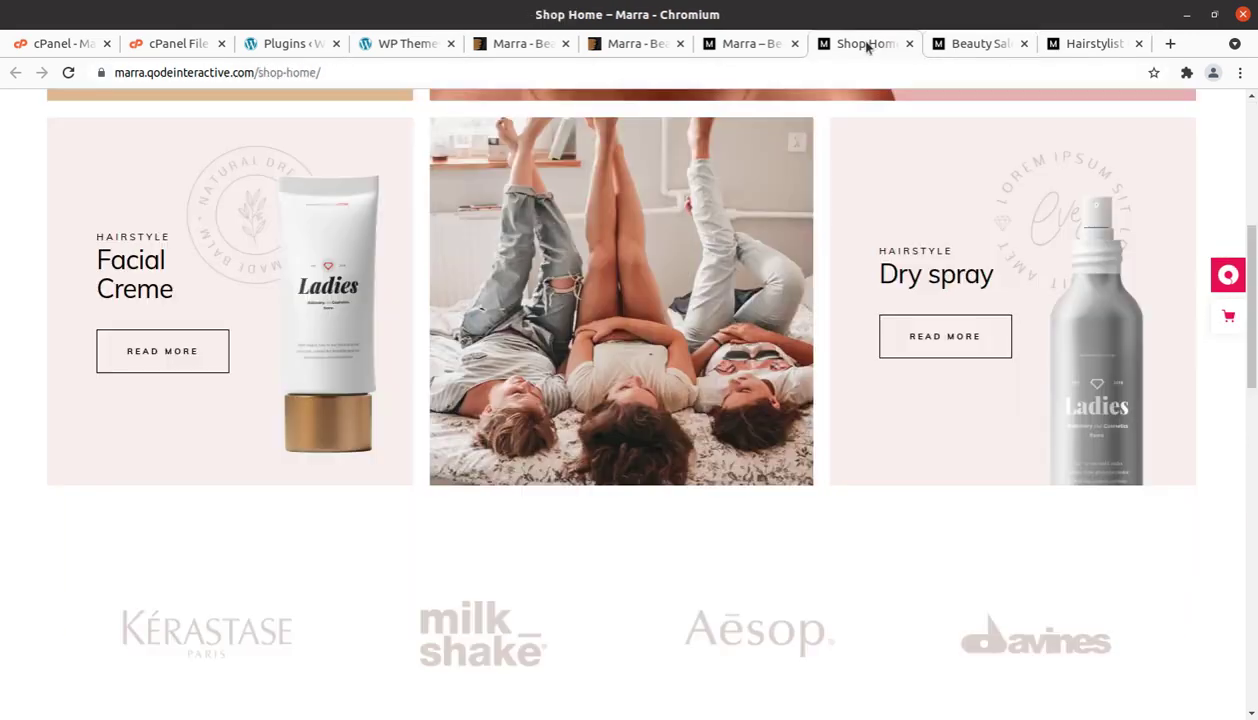
pyautogui.click(758, 44)
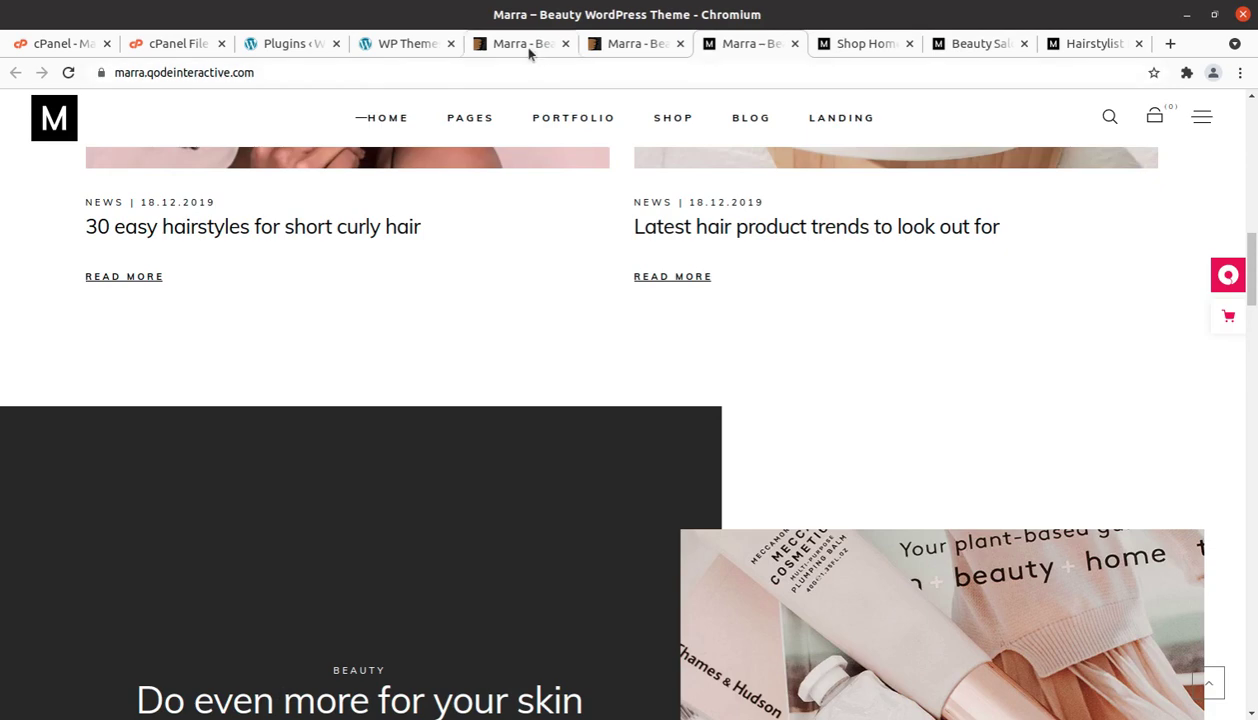
# Return to the site's WordPress admin and open the main Dashboard
pyautogui.click(286, 44)
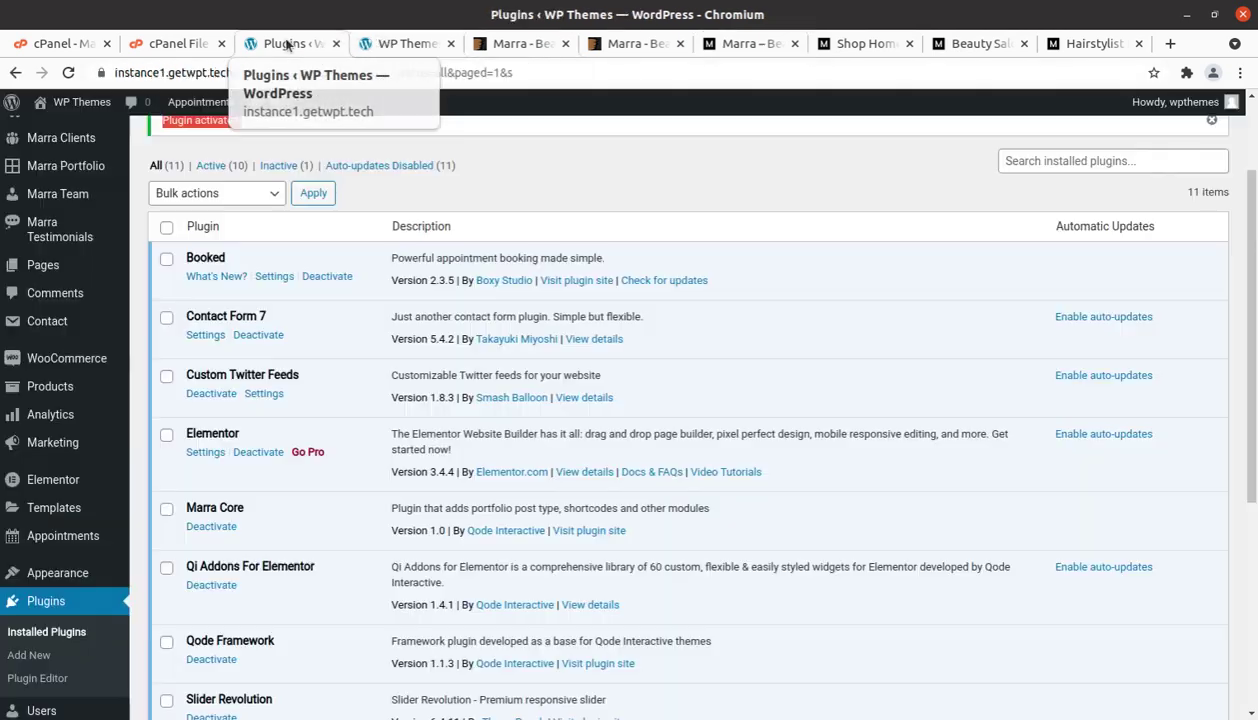
pyautogui.scroll(3, 261, 487)
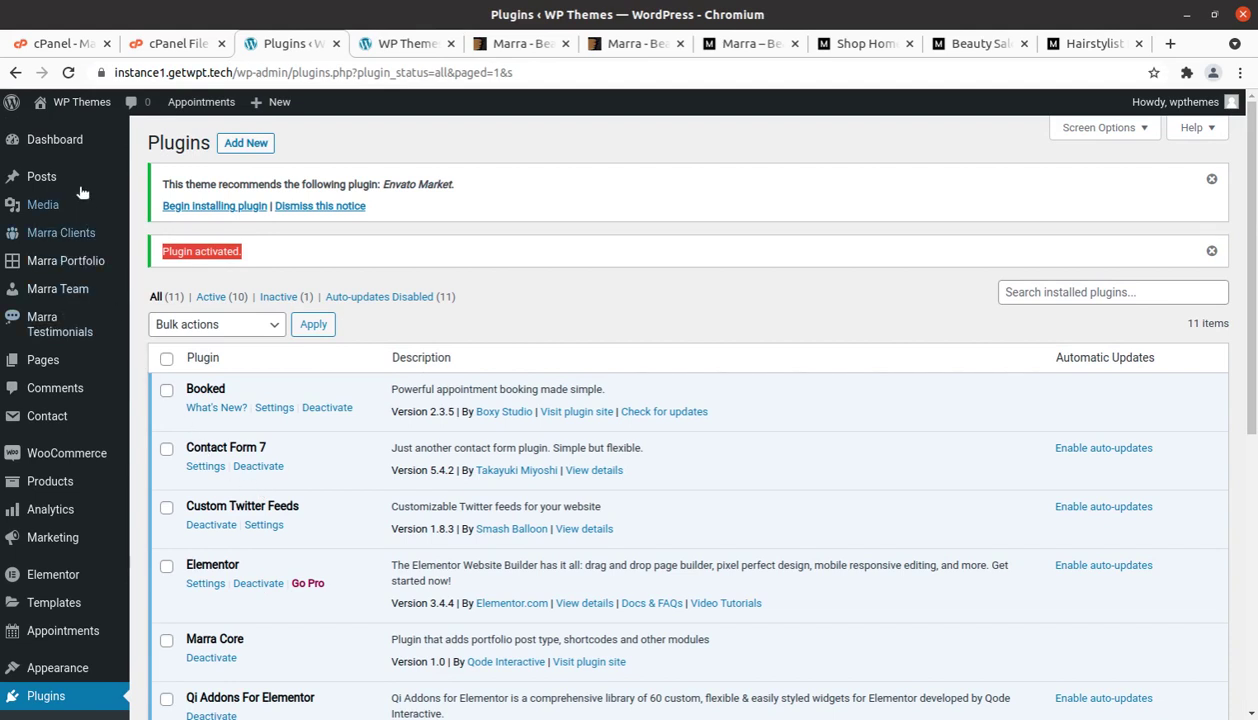
pyautogui.click(60, 147)
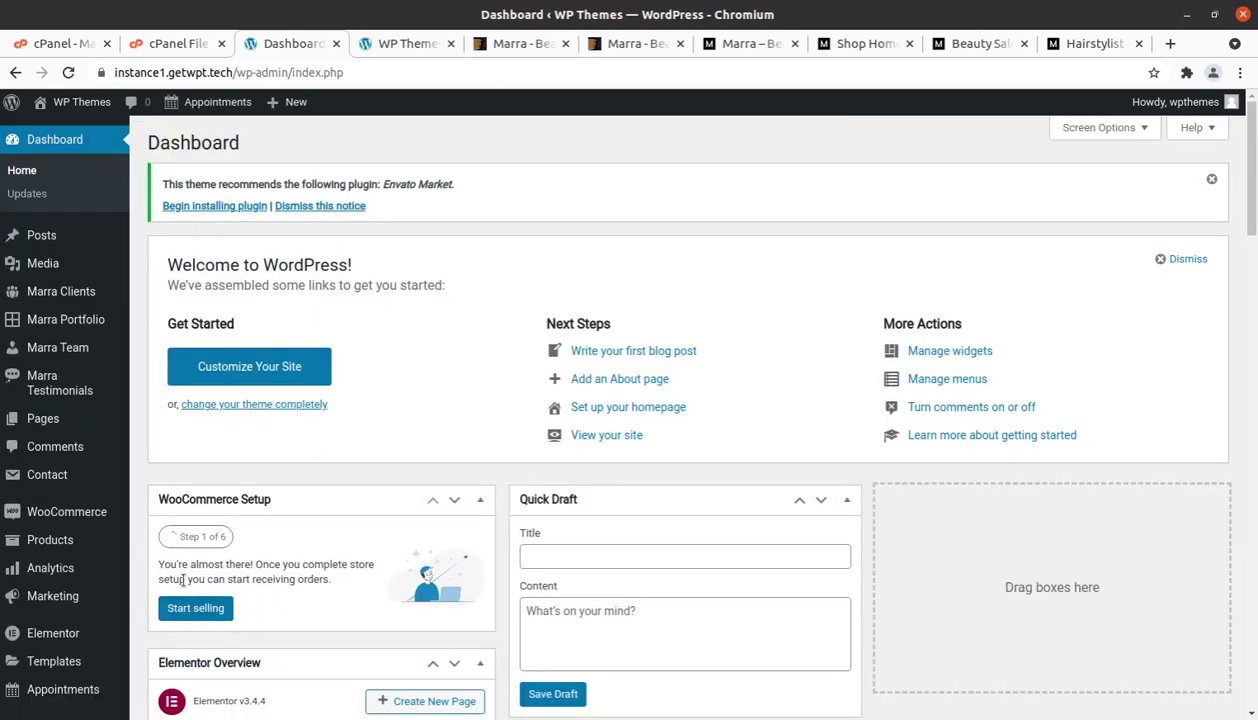
# Look through the theme and plugin entries in the admin navigation and open the Marra Dashboard page
pyautogui.moveTo(84, 430)
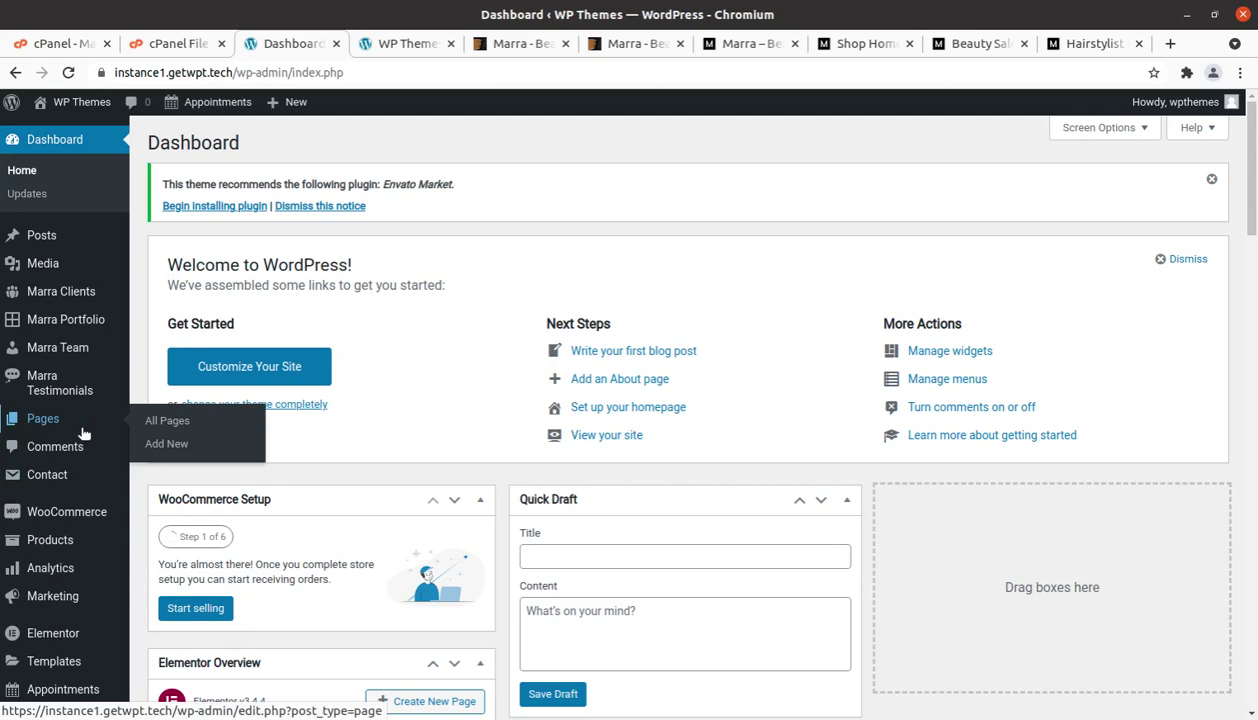
pyautogui.moveTo(58, 272)
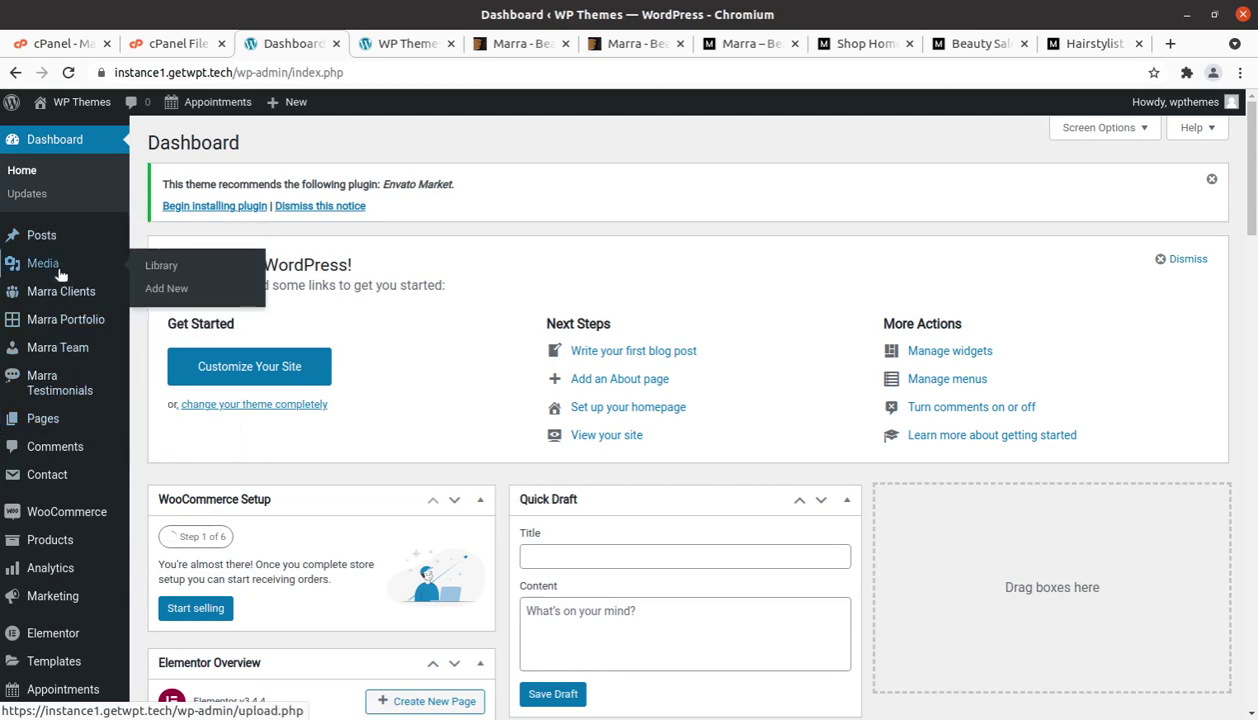
pyautogui.scroll(-5, 187, 514)
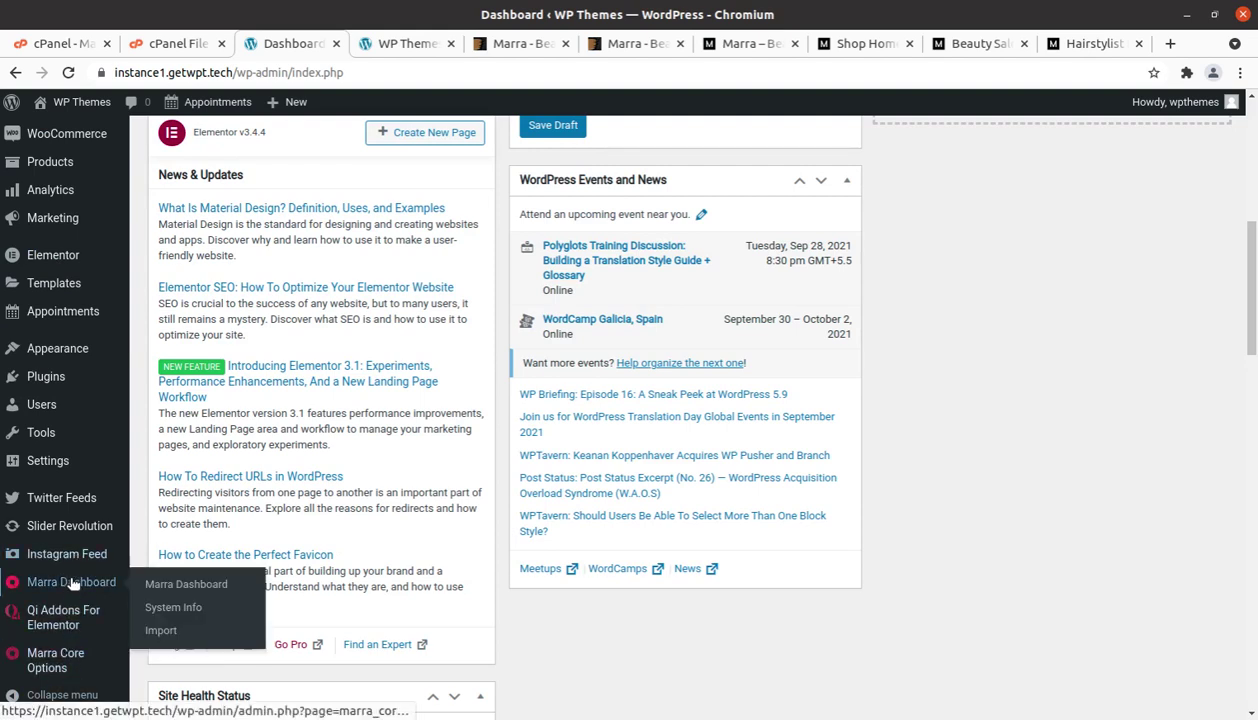
pyautogui.moveTo(98, 554)
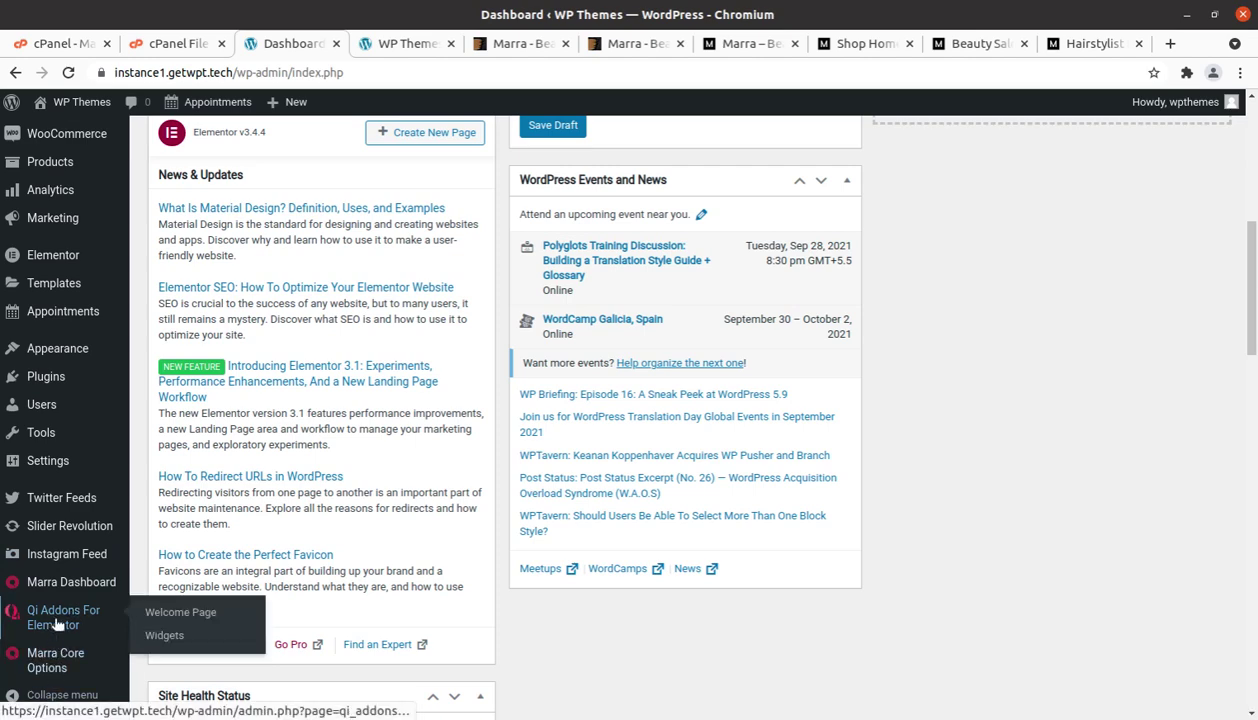
pyautogui.scroll(2, 70, 600)
pyautogui.scroll(-3, 68, 605)
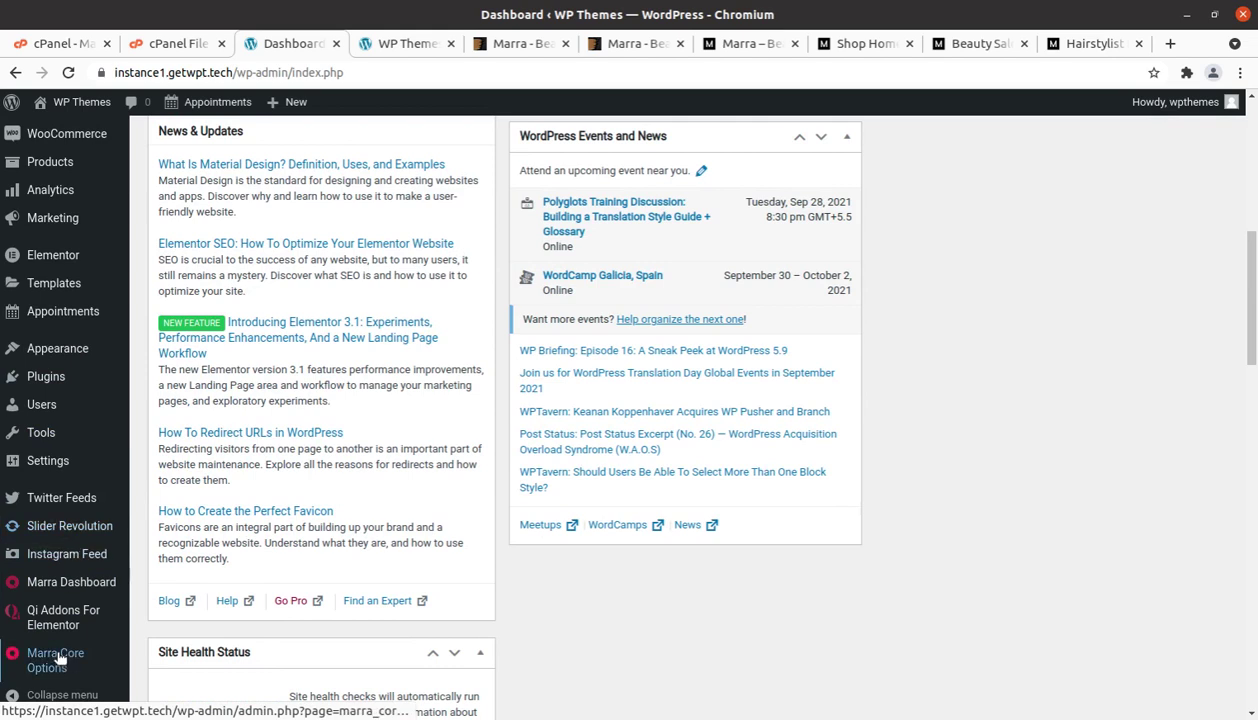
pyautogui.moveTo(64, 590)
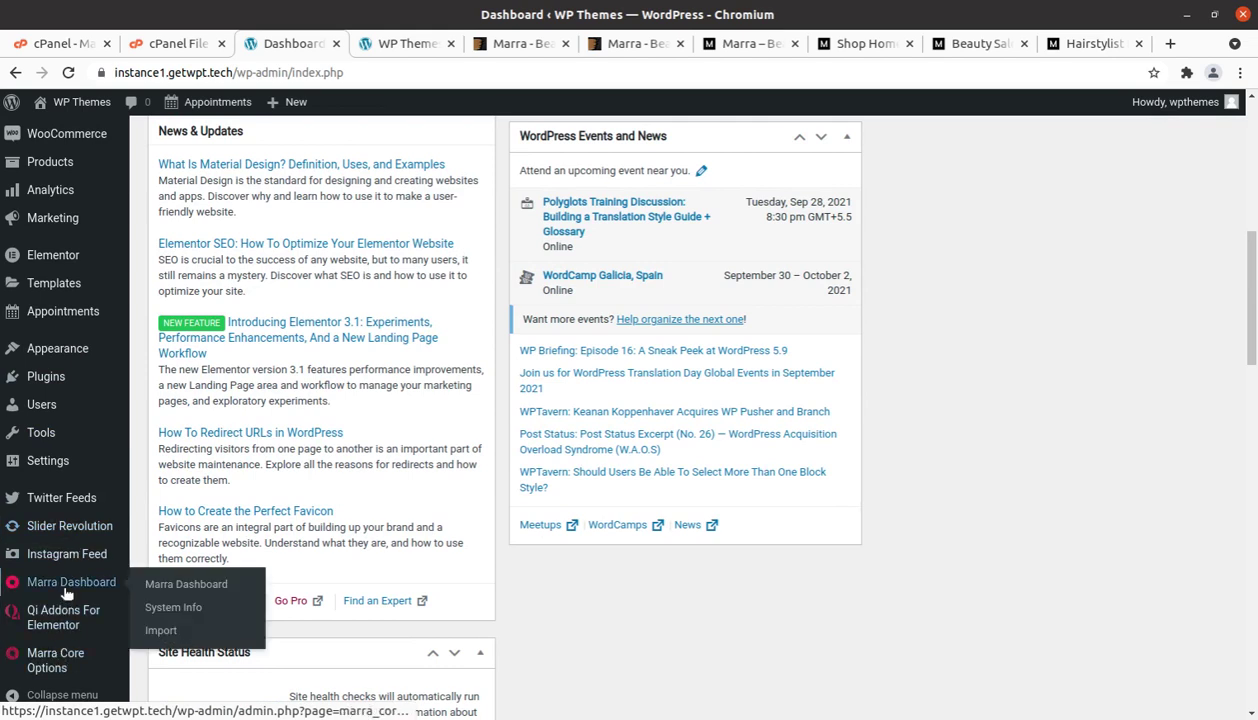
pyautogui.click(166, 588)
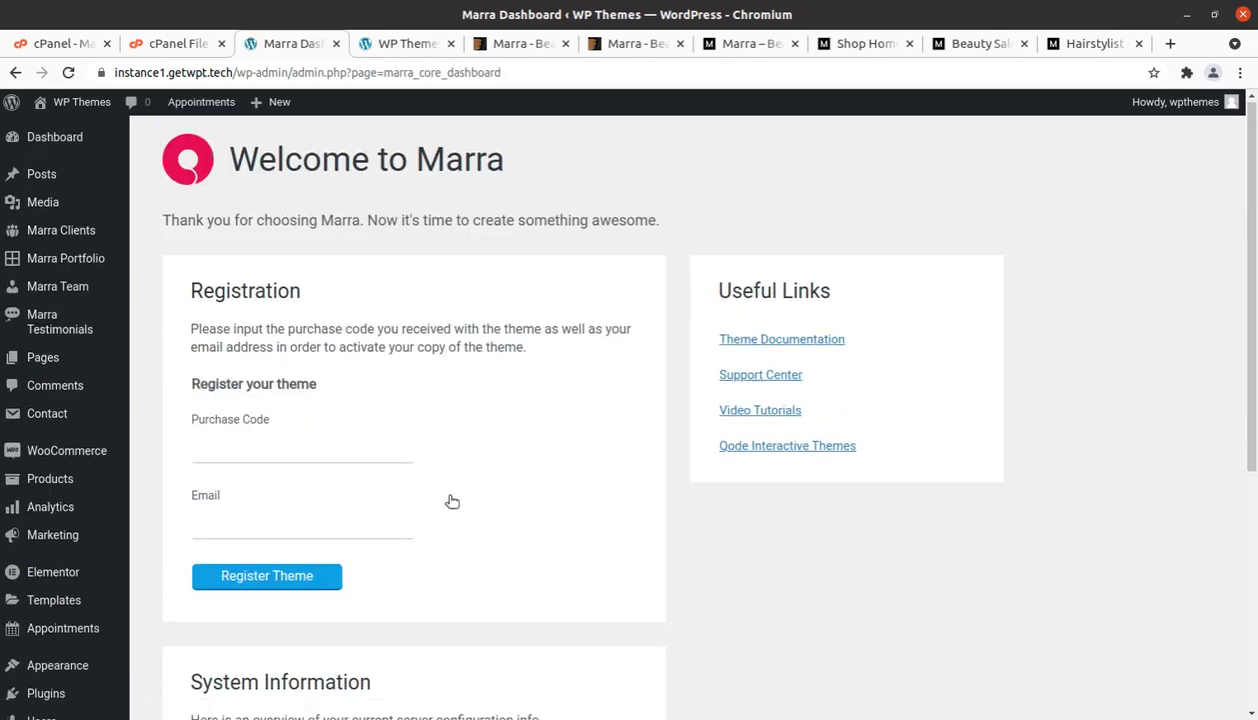
# Examine the server configuration values under System Information on the Marra Dashboard, from PHP Memory Limit to Max Upload Size
pyautogui.scroll(-4, 395, 539)
pyautogui.scroll(-3, 395, 539)
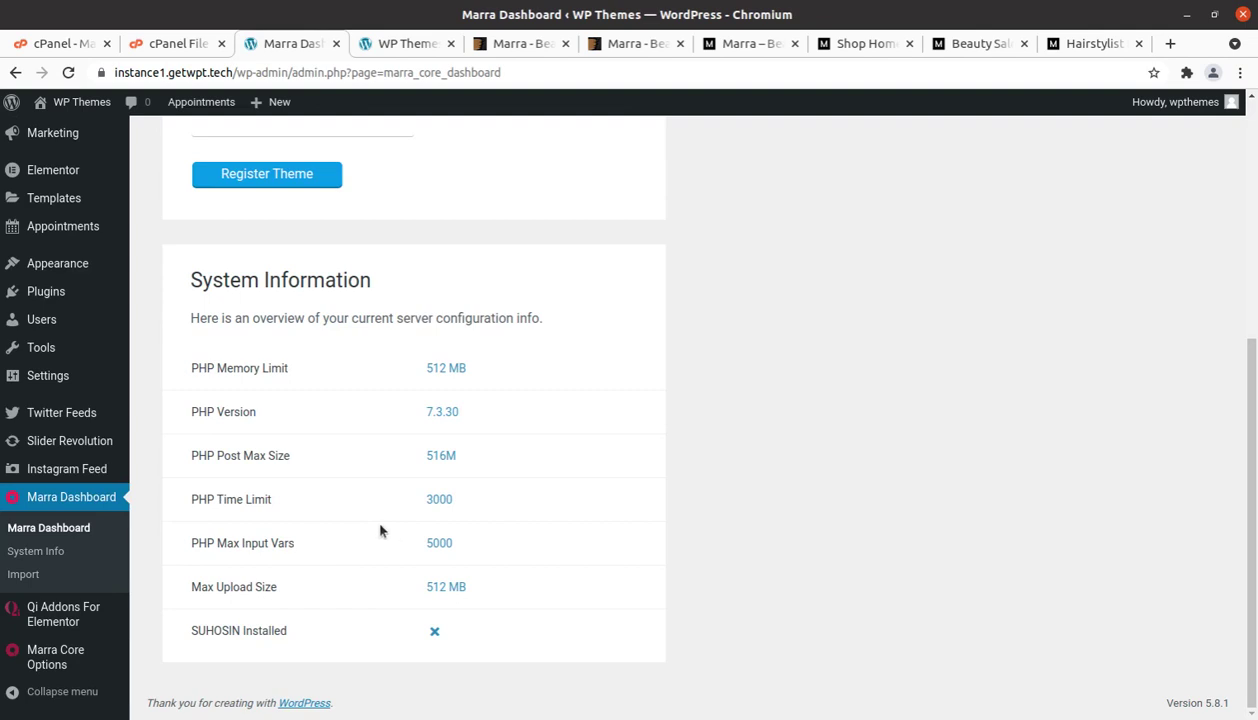
pyautogui.moveTo(193, 280); pyautogui.dragTo(452, 602)
pyautogui.click(587, 554)
pyautogui.moveTo(481, 596); pyautogui.dragTo(236, 354)
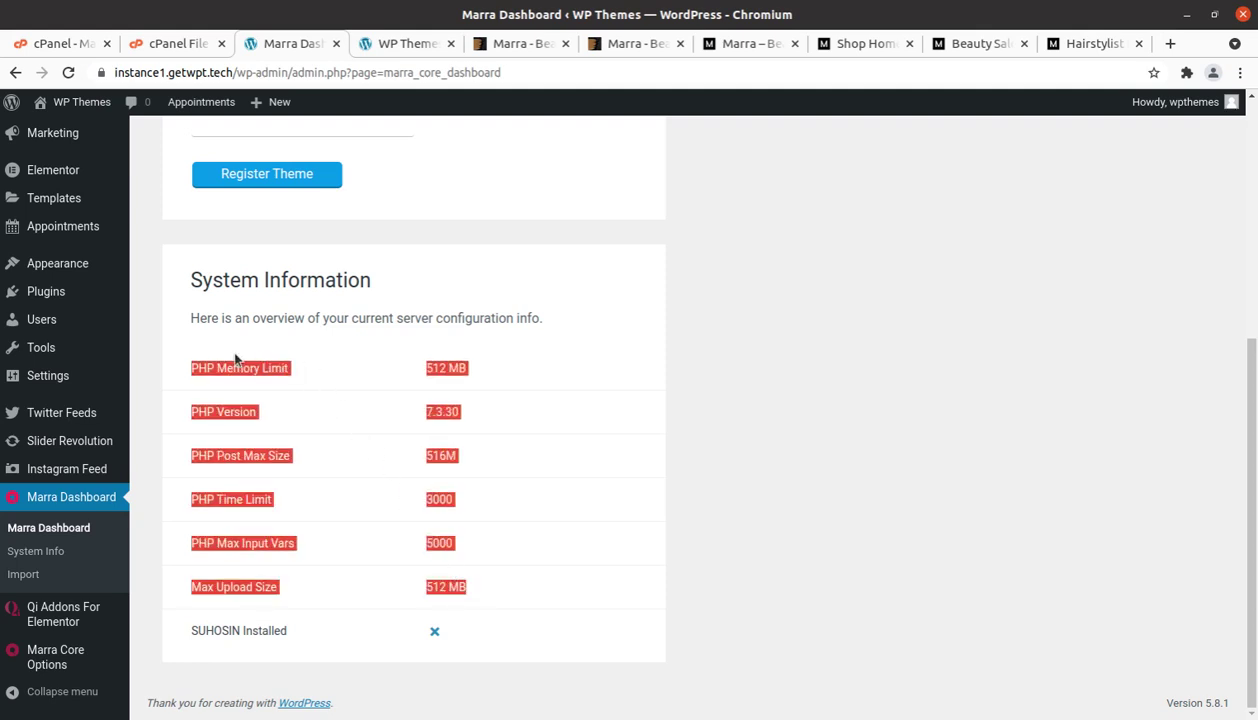
pyautogui.scroll(1, 236, 356)
pyautogui.scroll(1, 240, 358)
pyautogui.scroll(-2, 240, 358)
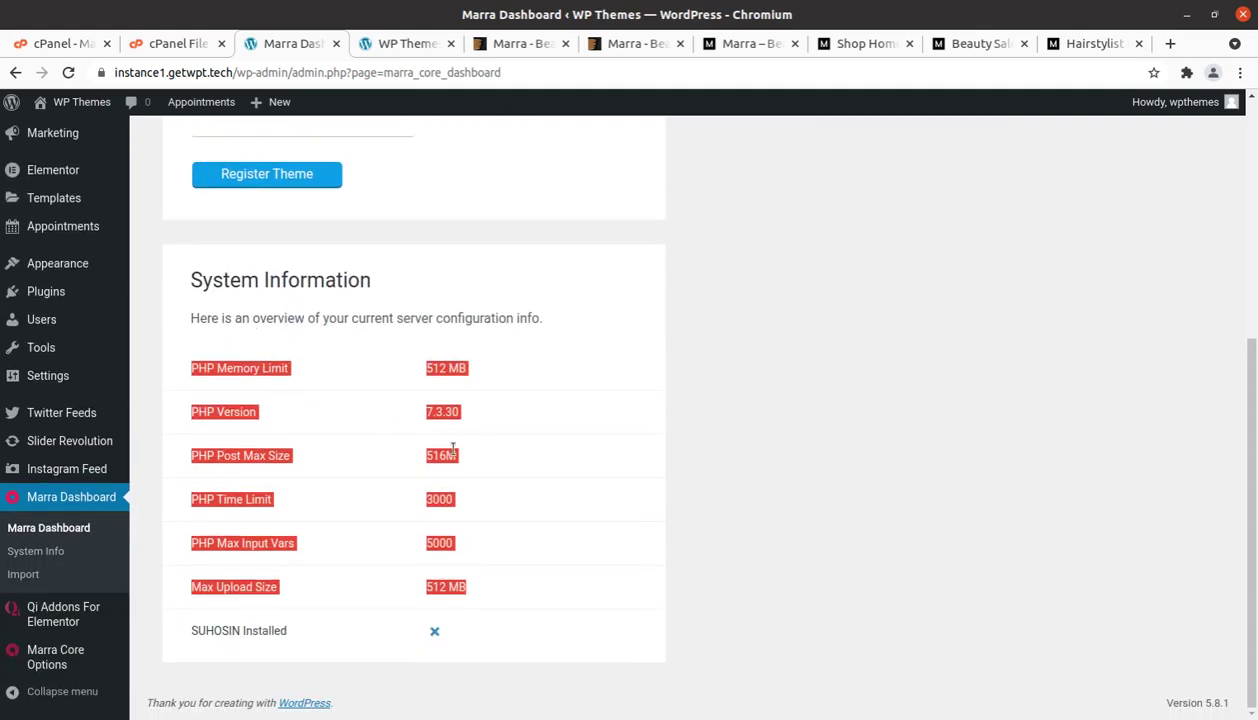
pyautogui.click(517, 418)
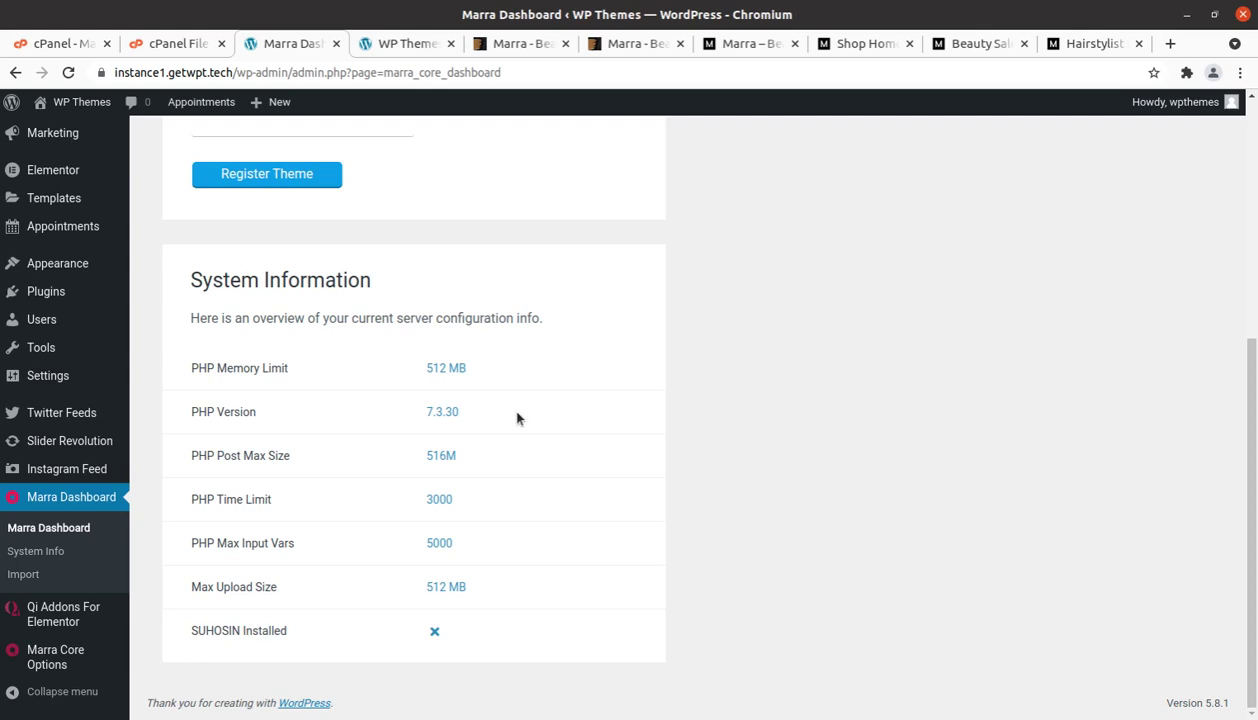
# Review the theme registration form's purchase code and email fields, and recheck the system information beneath it
pyautogui.scroll(5, 517, 418)
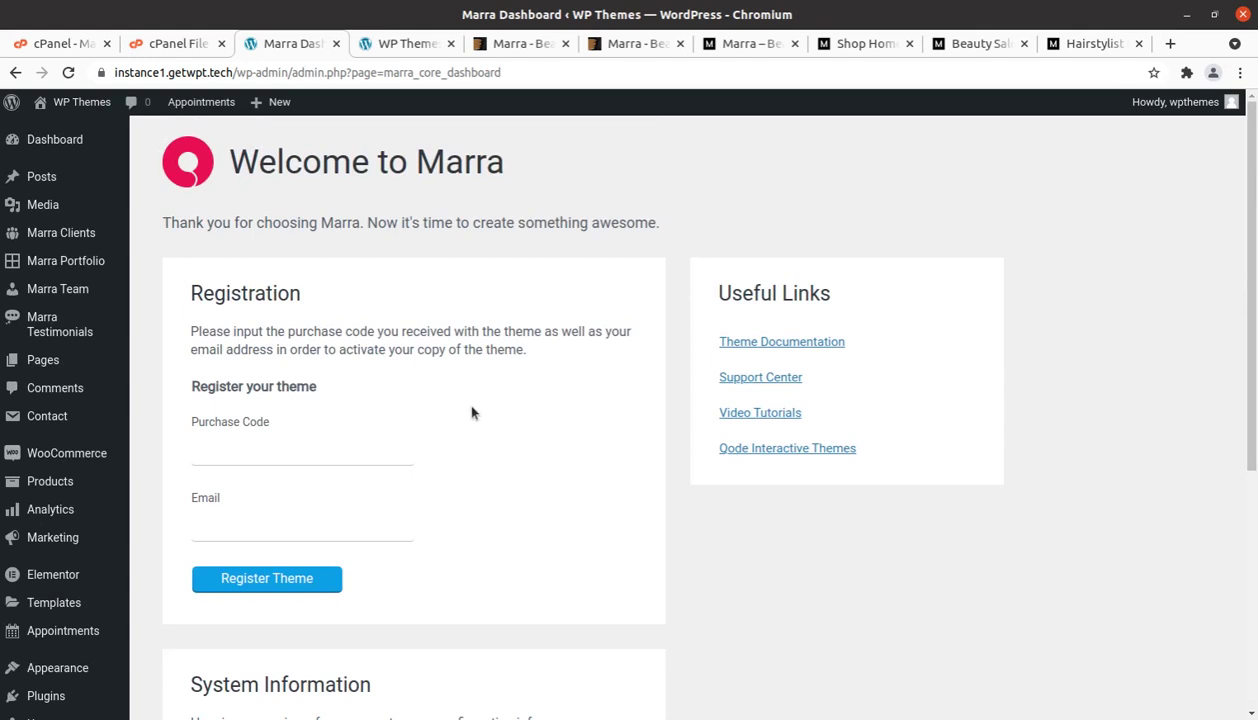
pyautogui.scroll(-2, 472, 413)
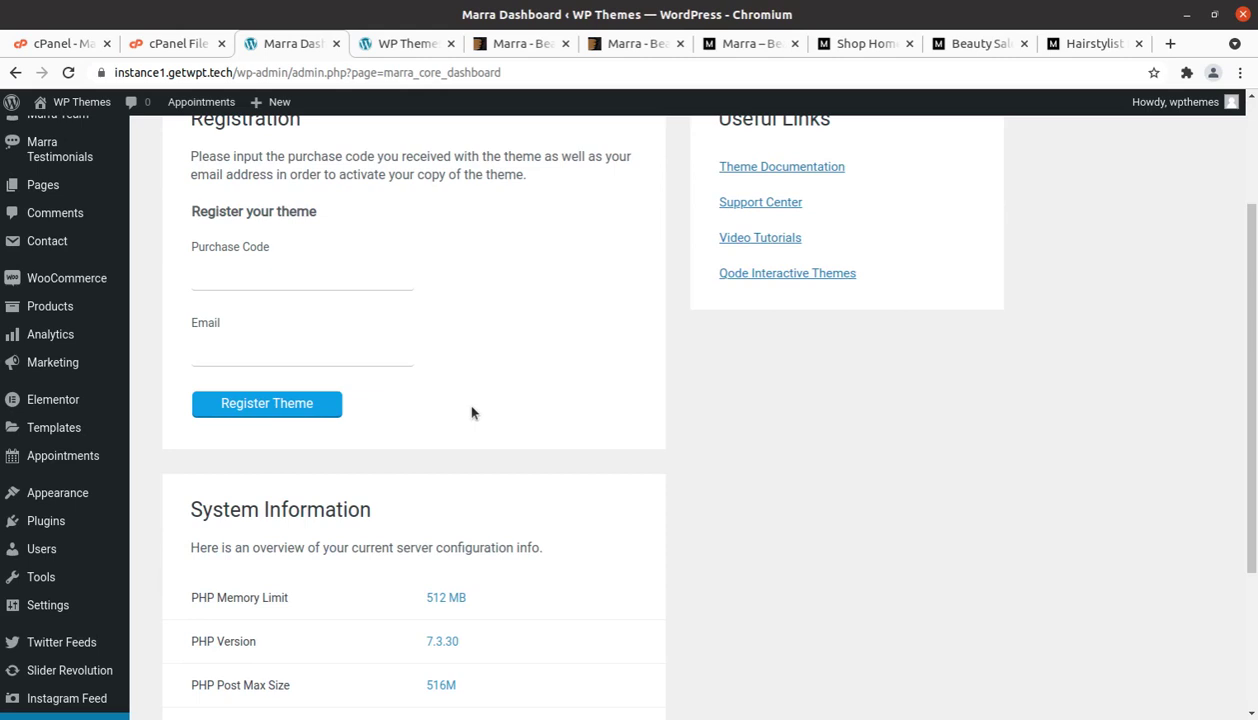
pyautogui.scroll(-2, 472, 413)
pyautogui.scroll(4, 507, 350)
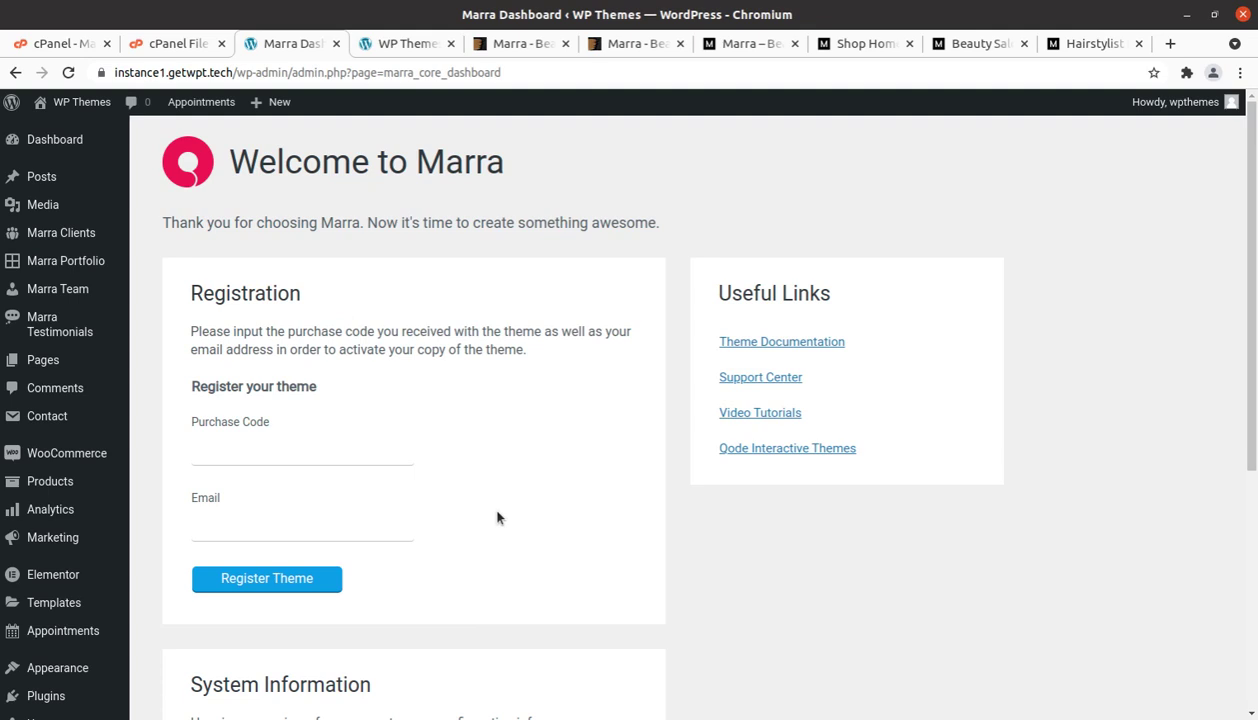
pyautogui.click(286, 446)
pyautogui.scroll(-2, 394, 558)
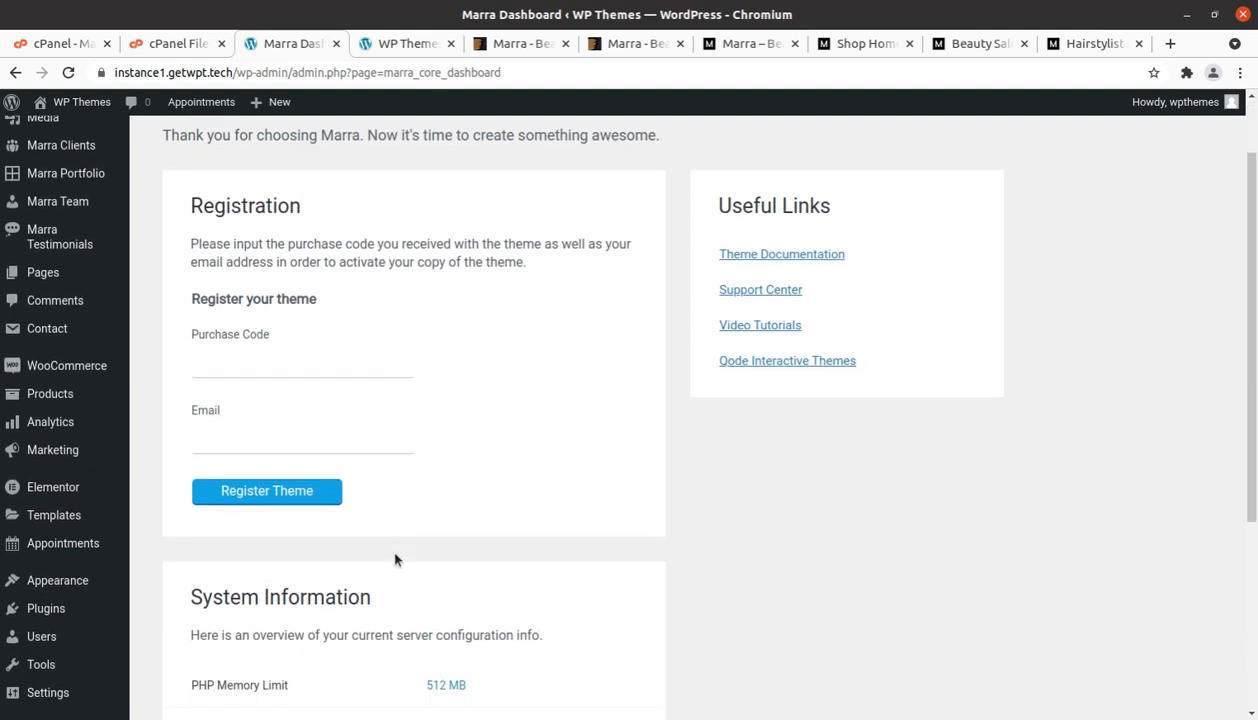
pyautogui.scroll(-5, 394, 558)
pyautogui.scroll(-1, 394, 558)
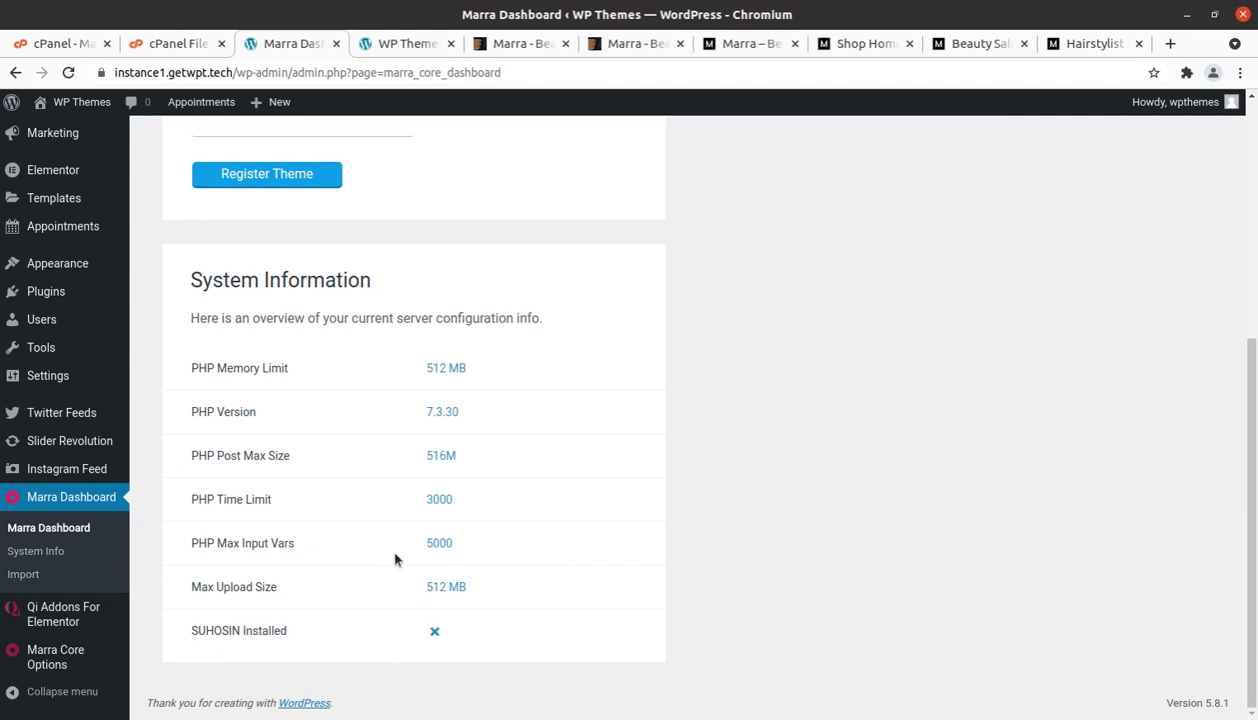
pyautogui.scroll(6, 394, 558)
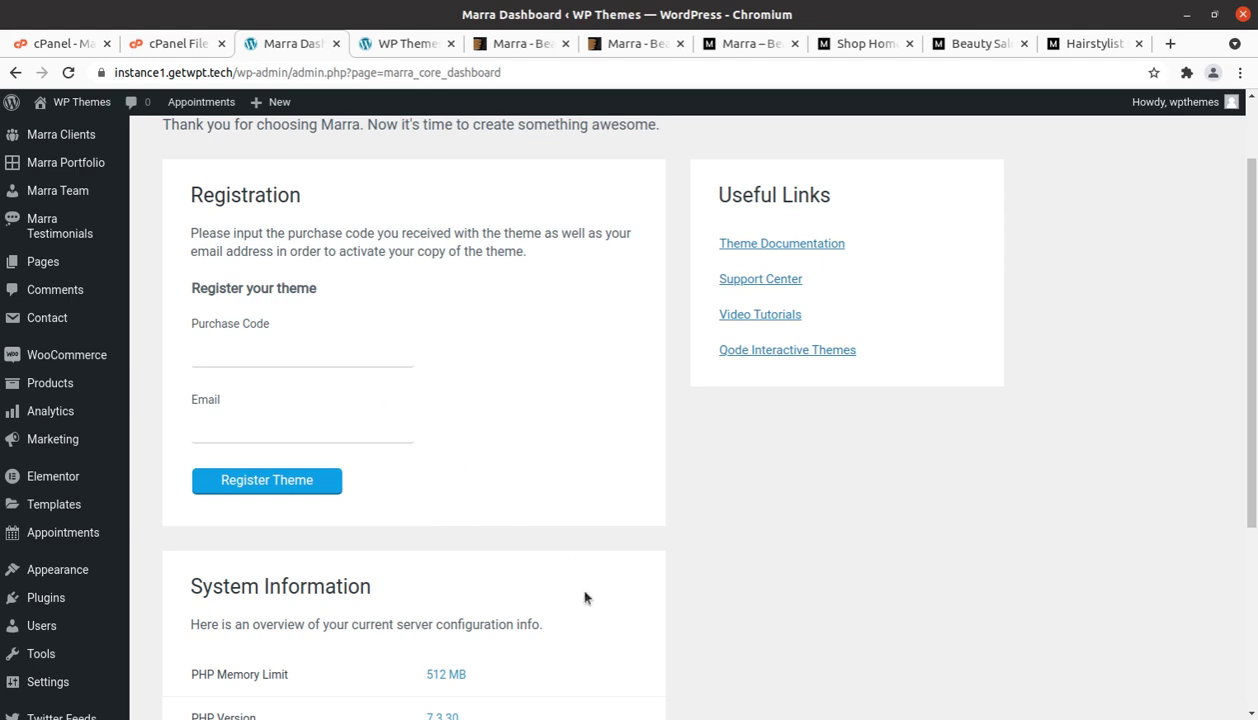
pyautogui.scroll(2, 585, 597)
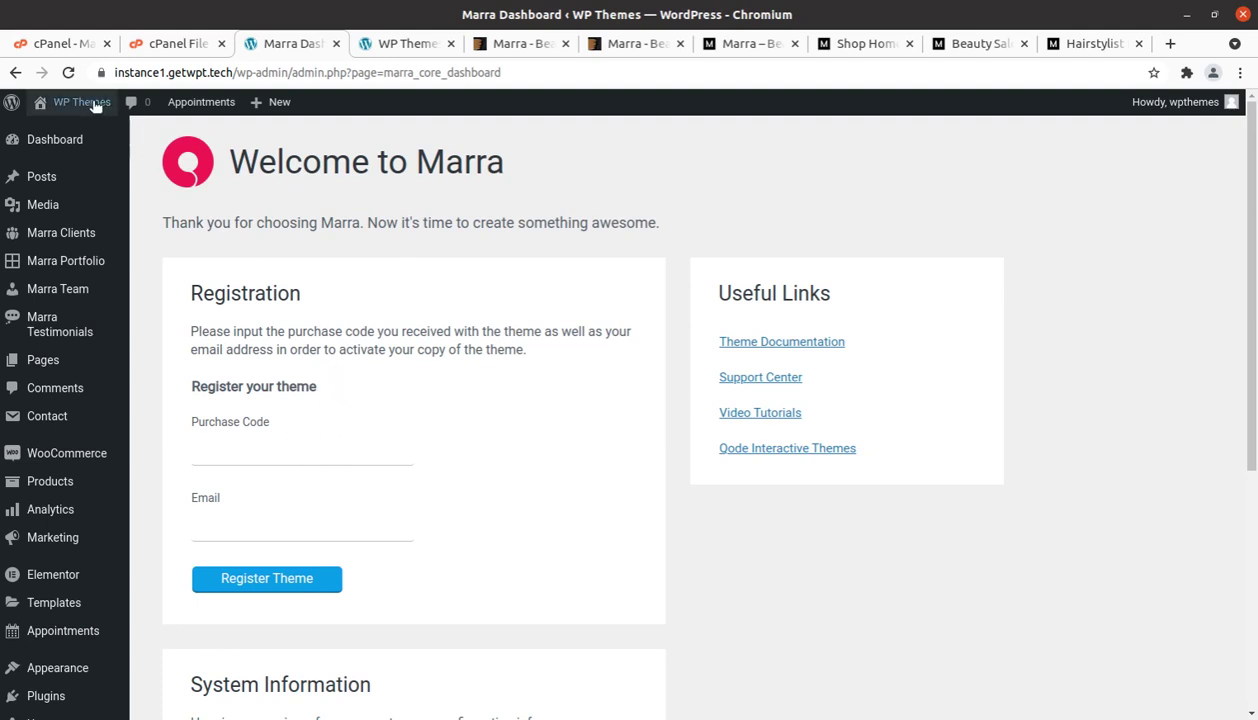
# Switch to the file manager and inspect the marra_v1.1 package and its xml export folder
pyautogui.click(20, 29)
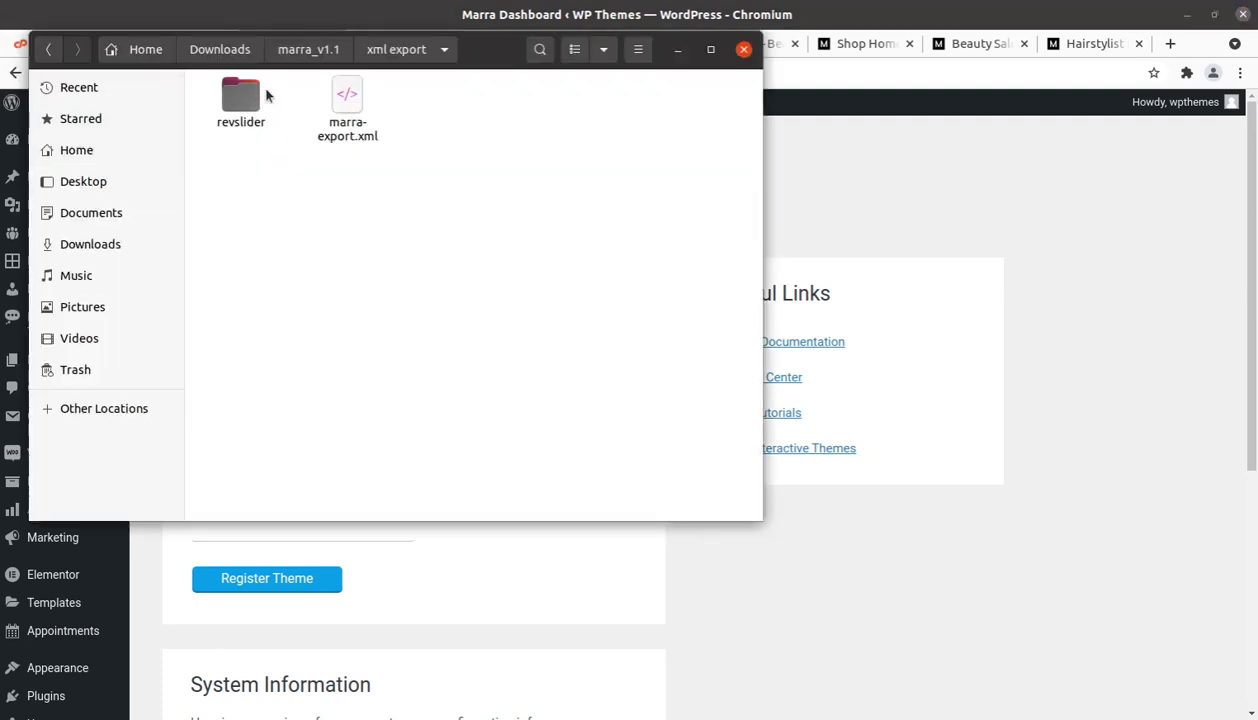
pyautogui.click(308, 49)
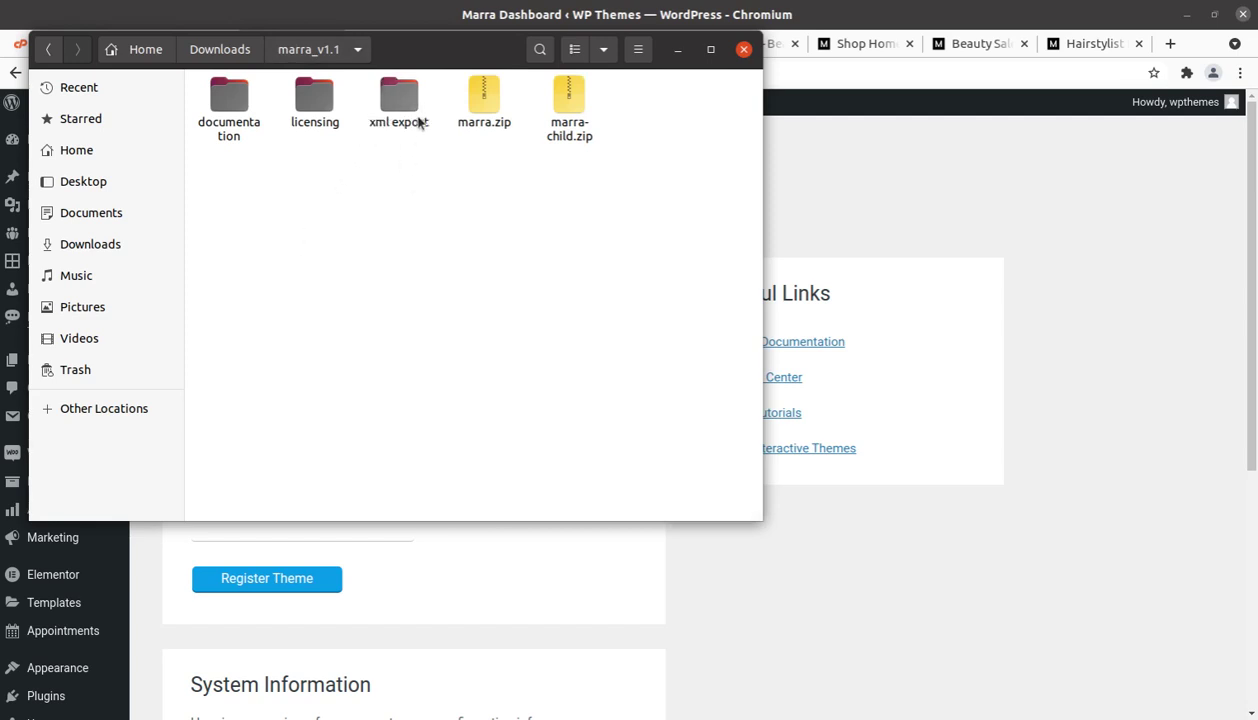
pyautogui.doubleClick(398, 94)
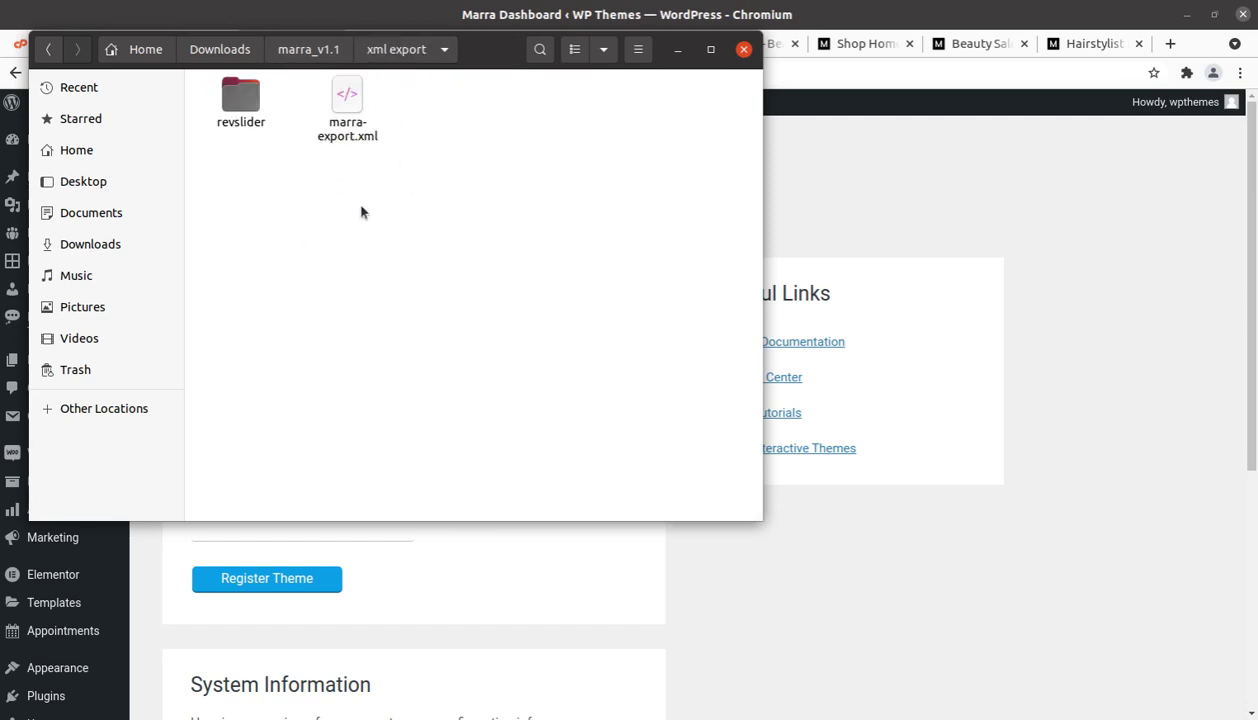
# Inspect the marra-export.xml file and the slider archives in the revslider folder, and return to the WordPress admin
pyautogui.click(347, 105)
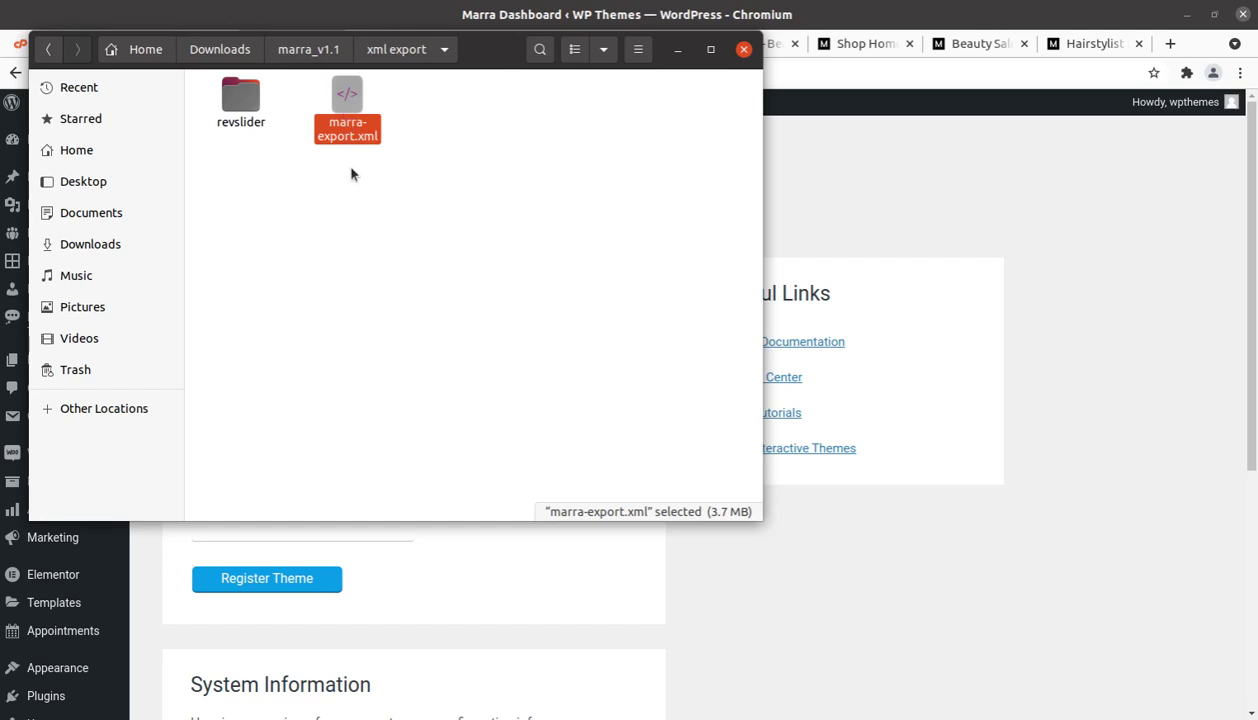
pyautogui.doubleClick(236, 99)
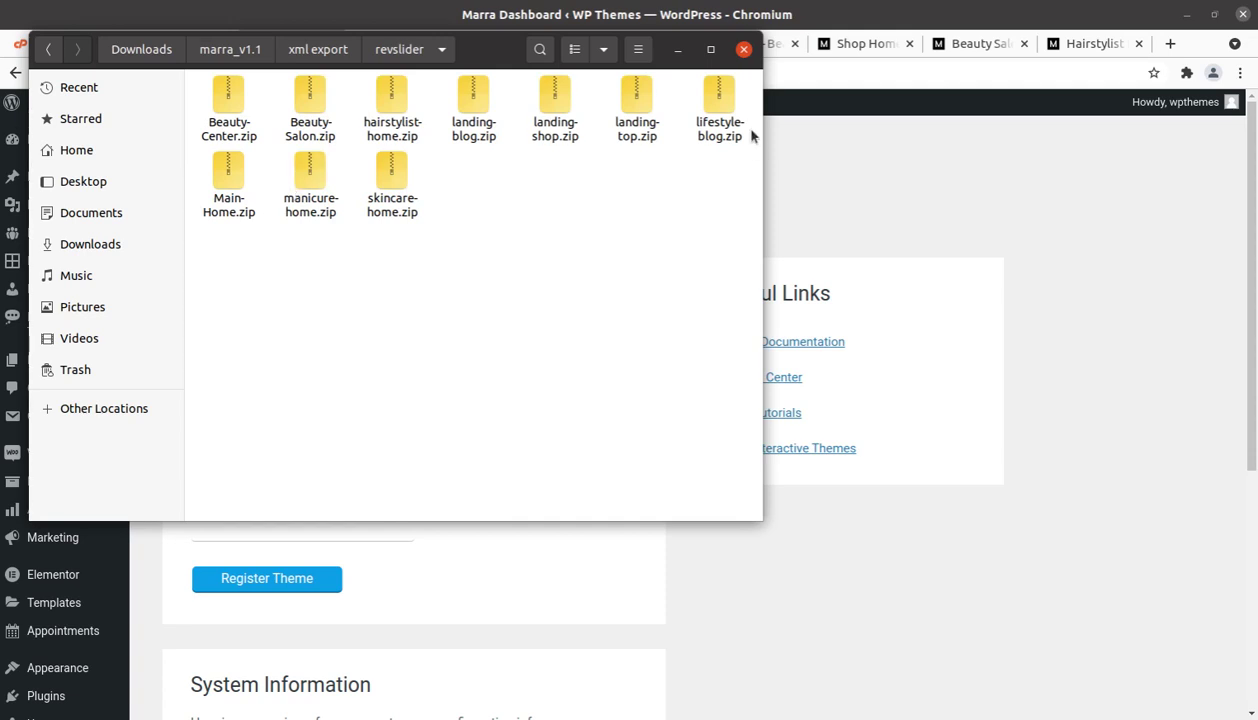
pyautogui.click(678, 50)
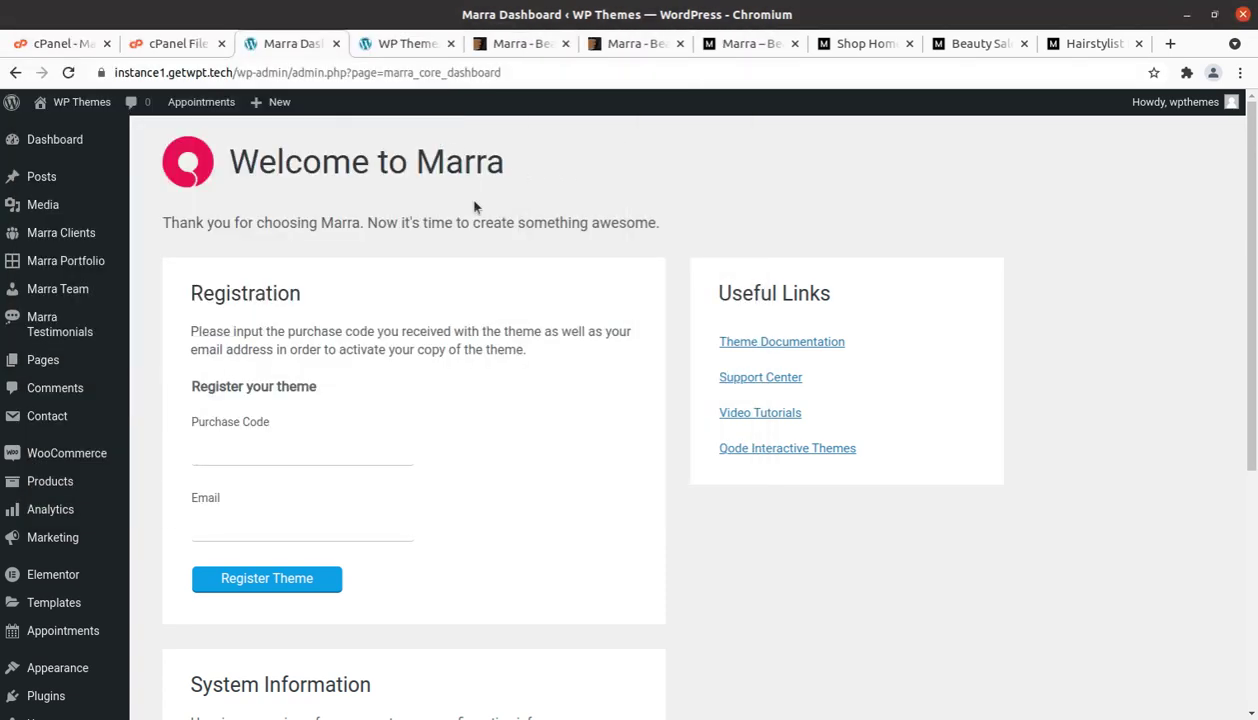
# Open the Import page among the WordPress admin tools
pyautogui.scroll(-4, 517, 565)
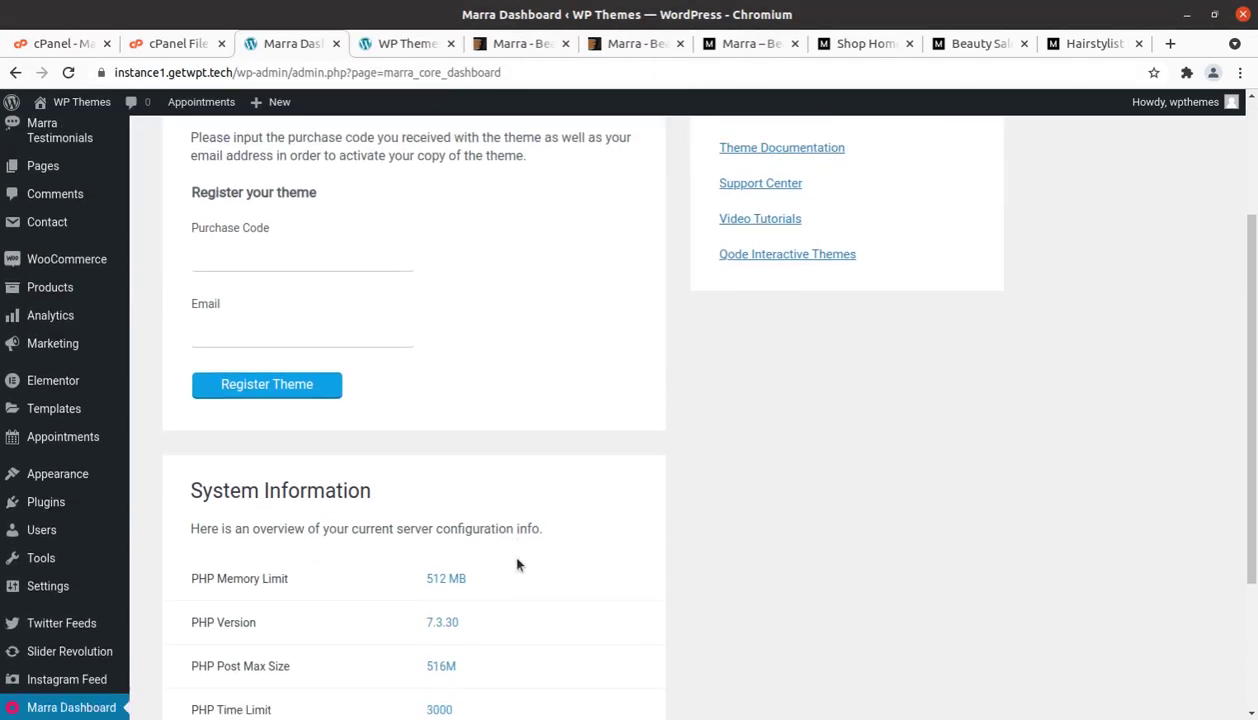
pyautogui.moveTo(48, 362)
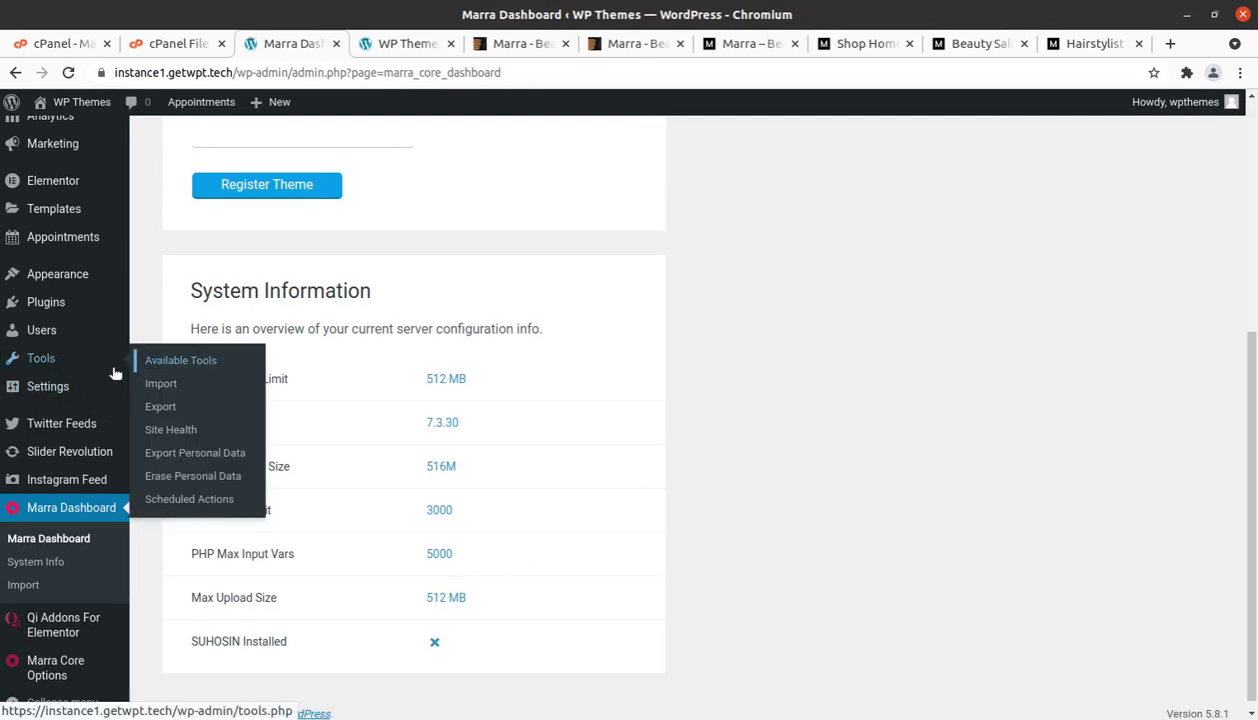
pyautogui.click(44, 362)
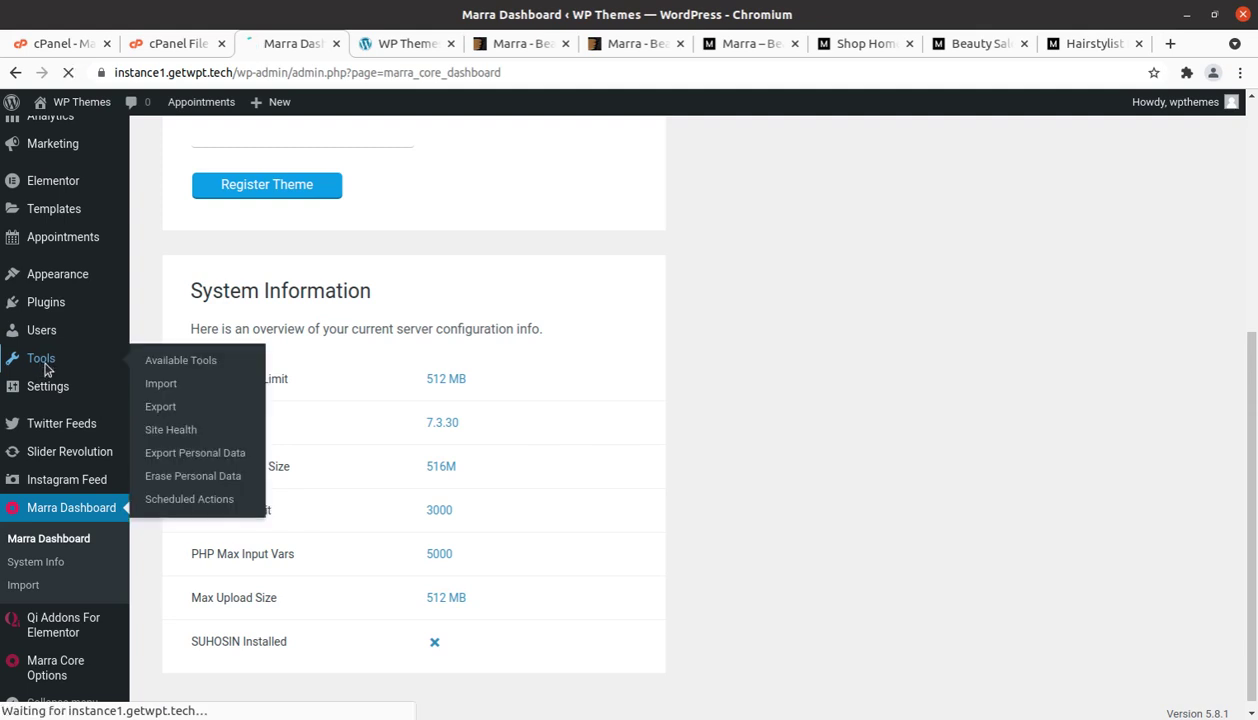
pyautogui.click(160, 385)
# Install the WordPress importer for posts, pages and custom fields, and run it
pyautogui.scroll(-1, 265, 428)
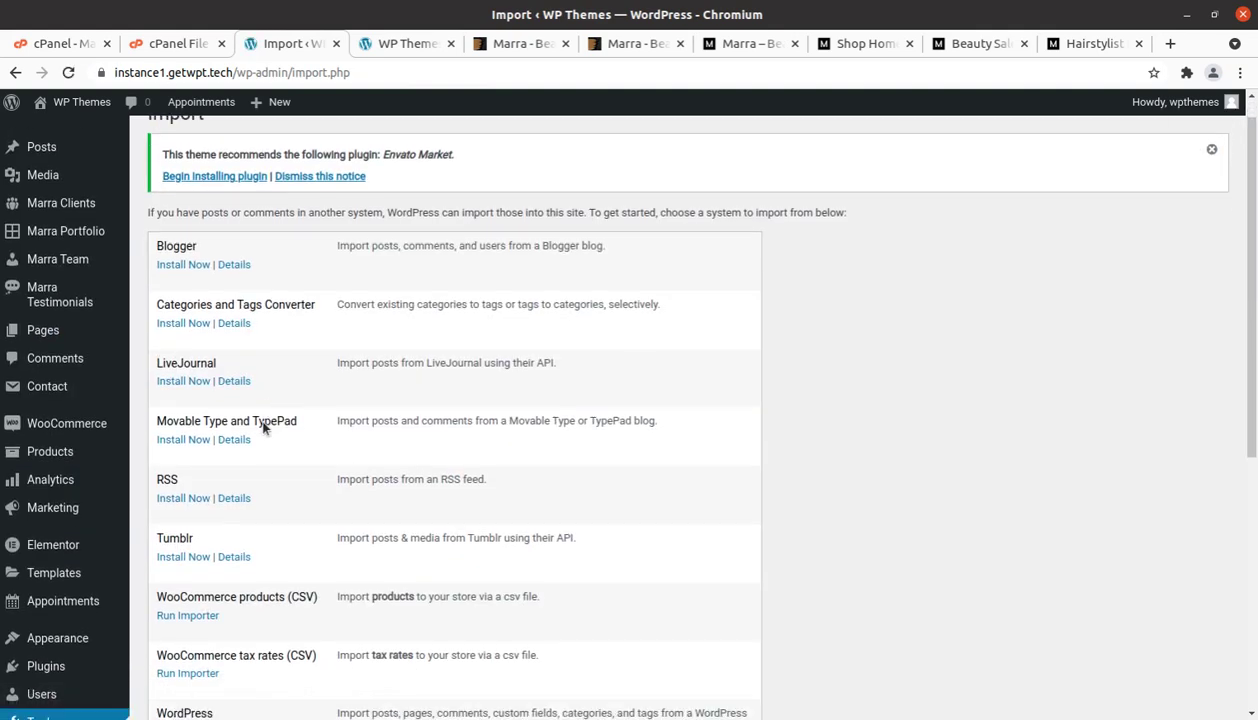
pyautogui.scroll(-3, 265, 428)
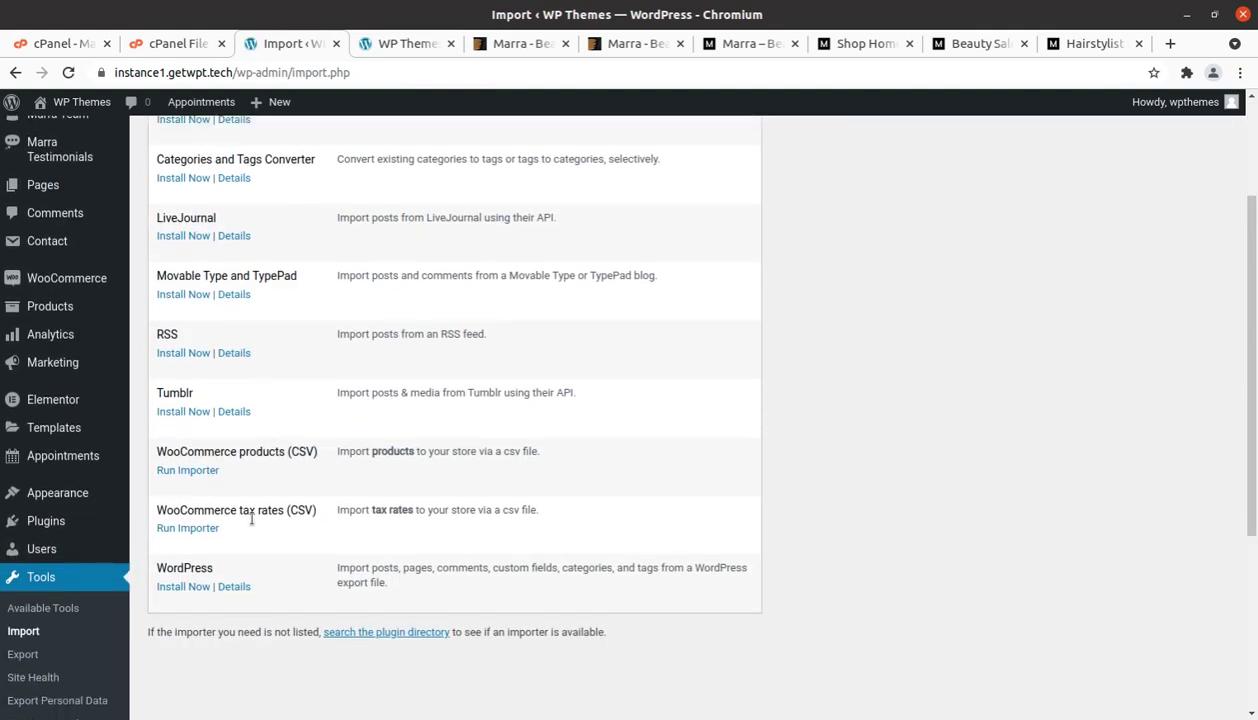
pyautogui.click(182, 588)
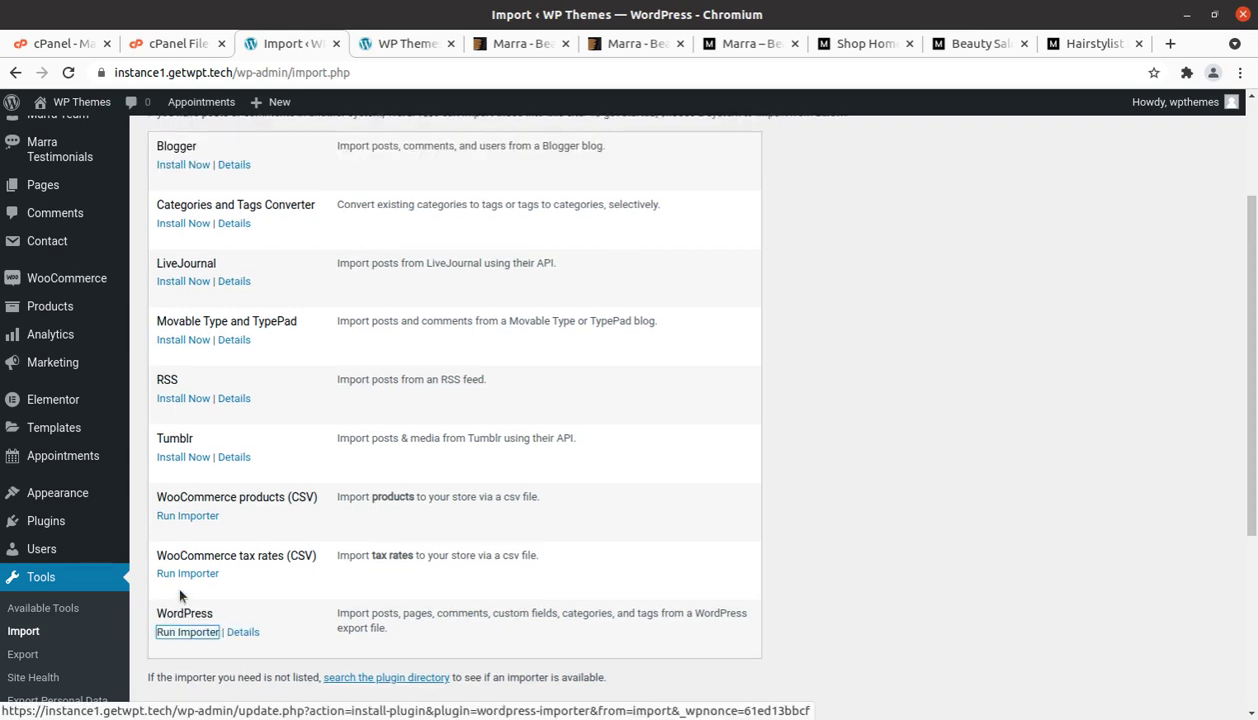
pyautogui.click(192, 632)
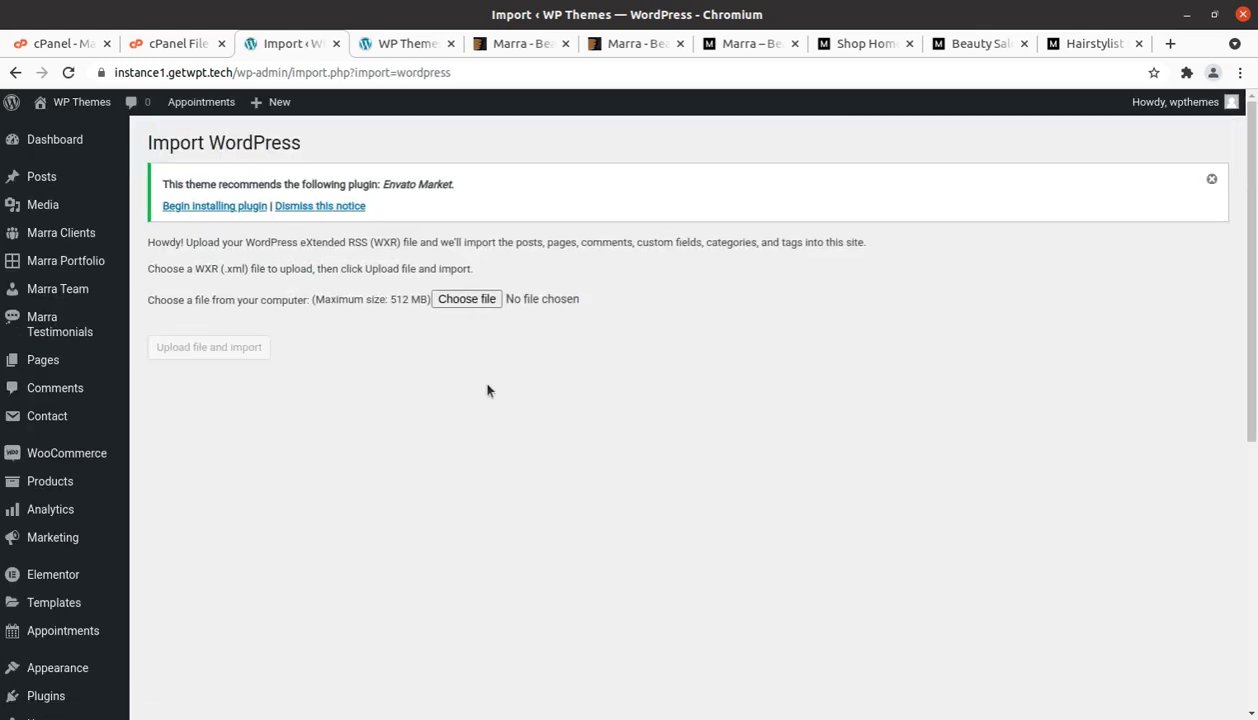
# Upload marra-export.xml from the xml export folder of marra_v1.1 as the WordPress import file
pyautogui.click(463, 302)
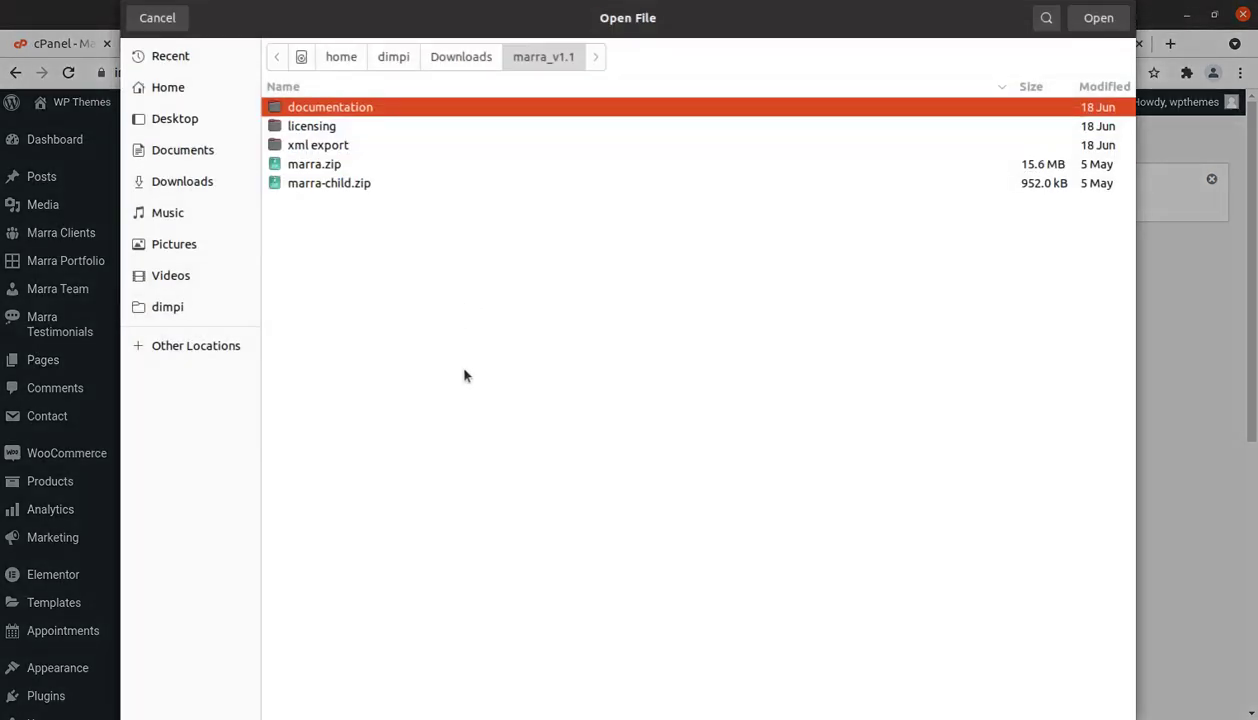
pyautogui.doubleClick(360, 152)
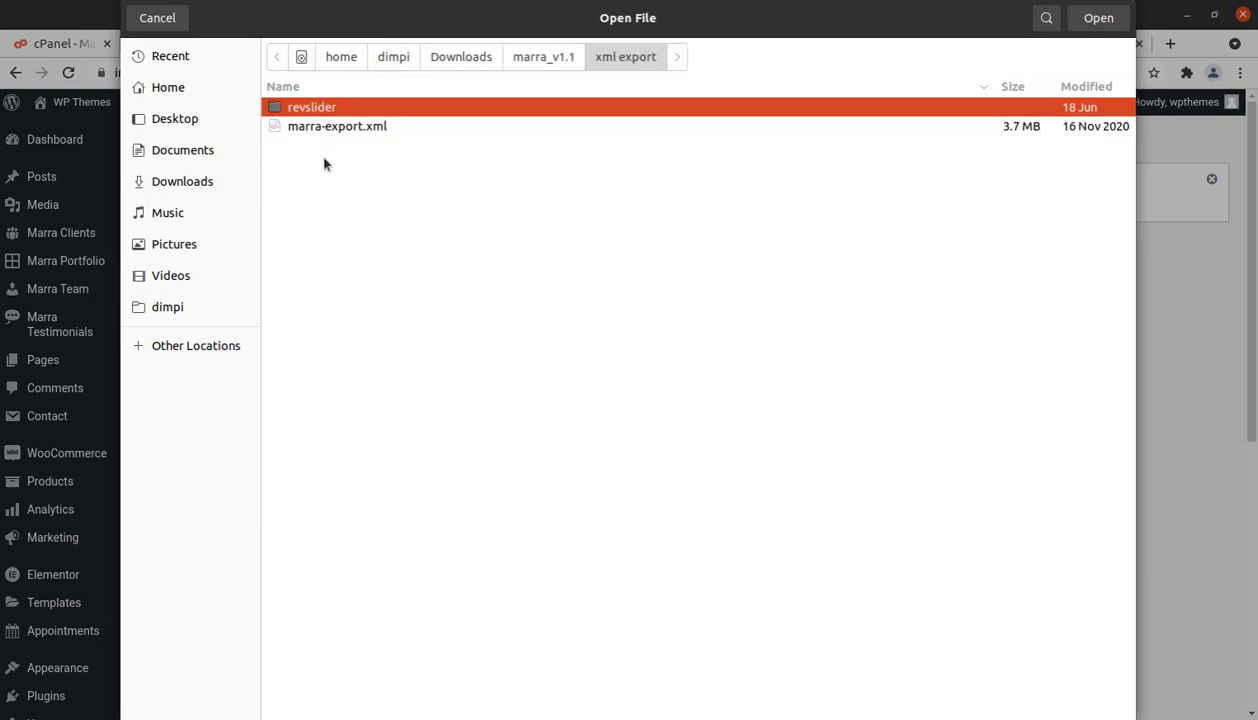
pyautogui.click(305, 130)
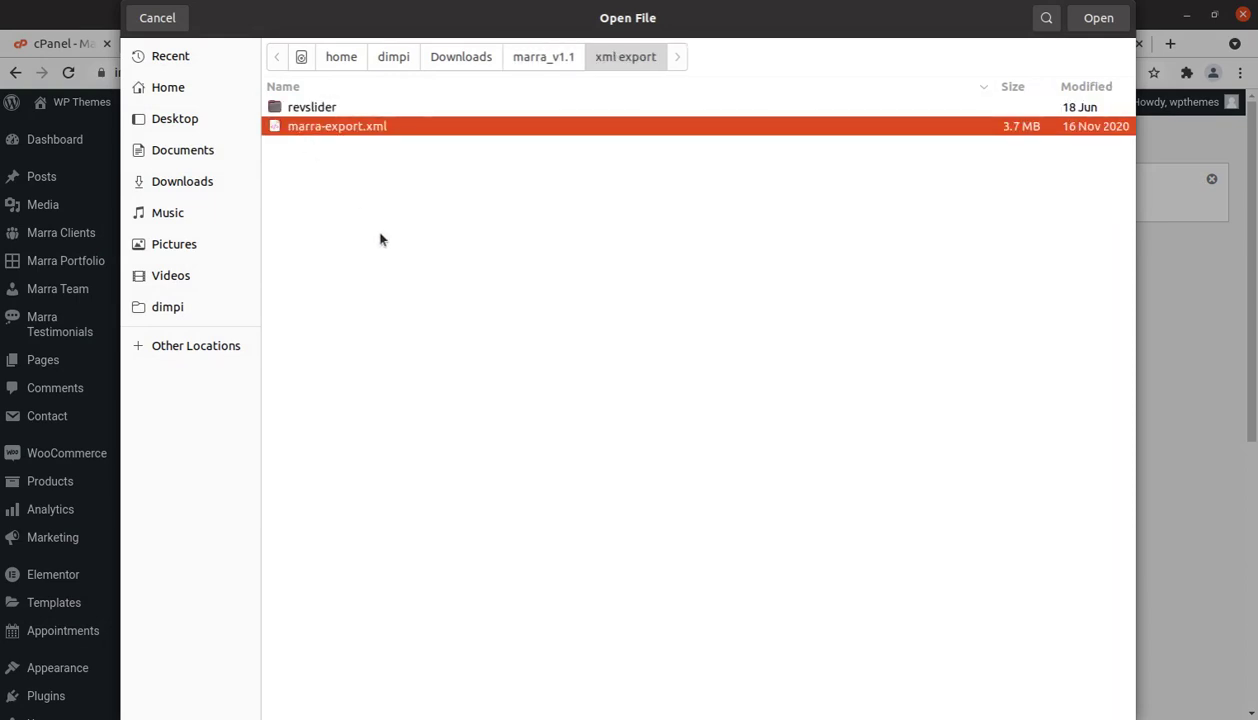
pyautogui.click(1100, 20)
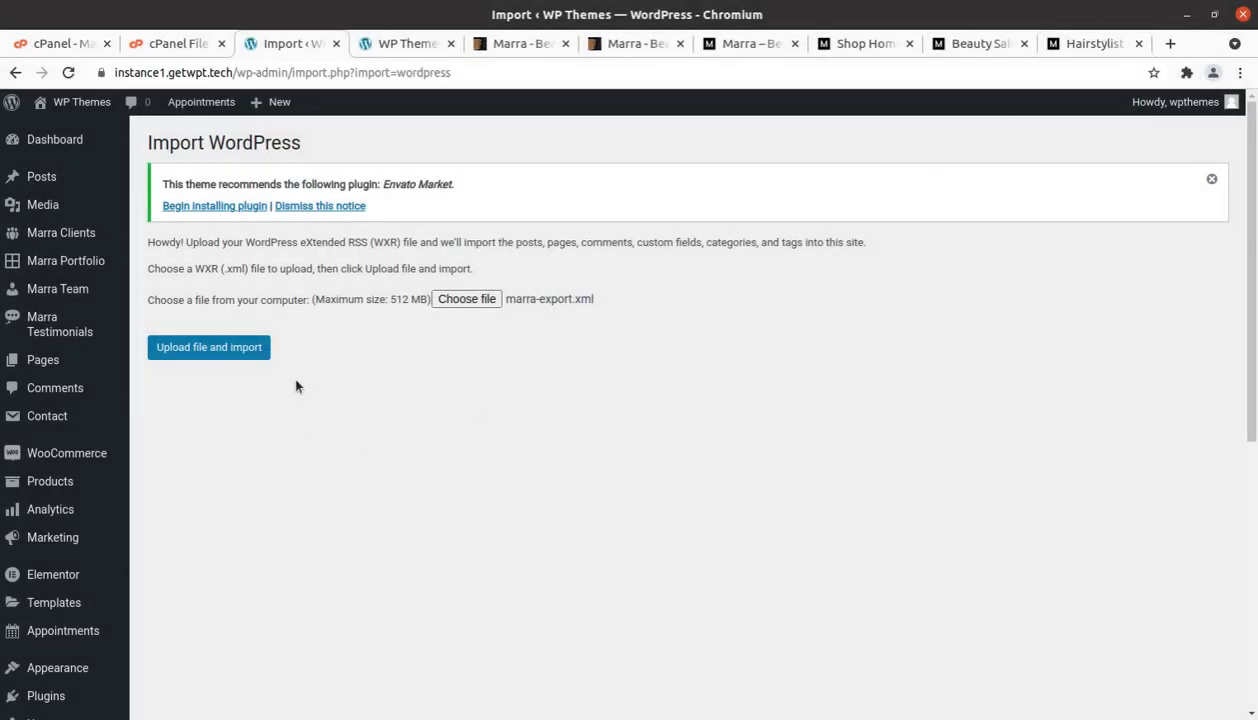
pyautogui.click(207, 350)
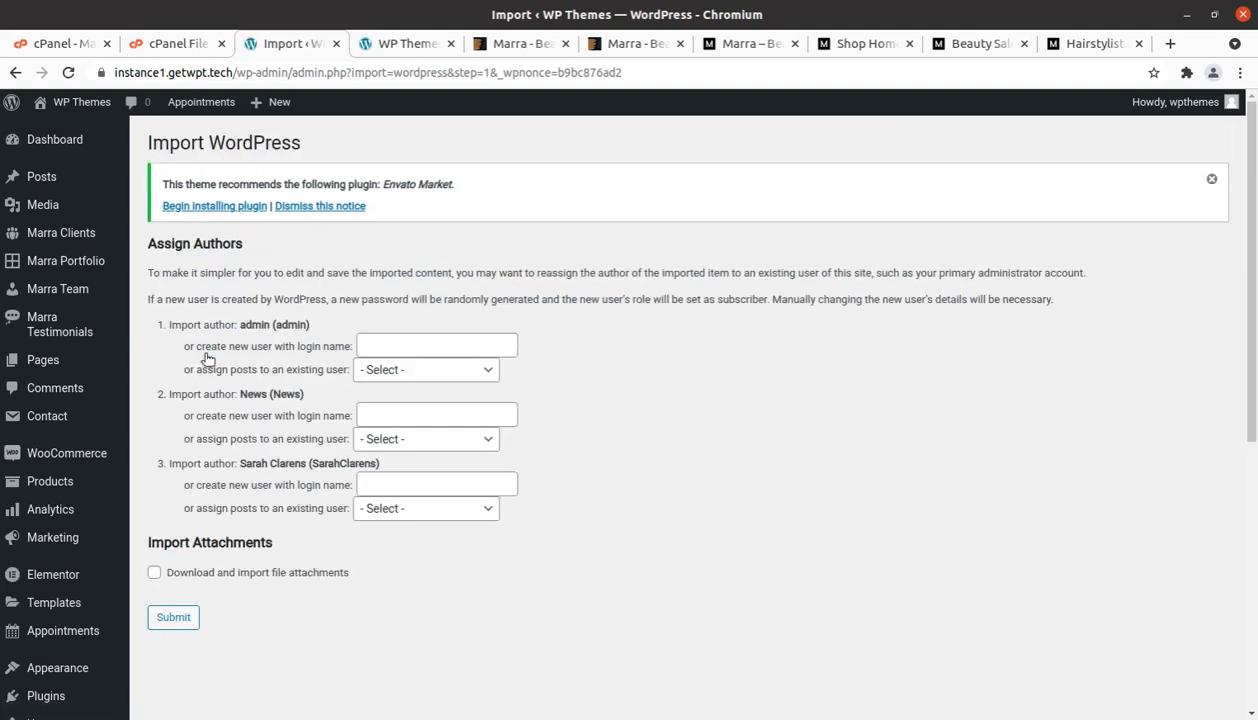
# Assign the posts of all three import authors to the existing wpthemes user
pyautogui.click(415, 369)
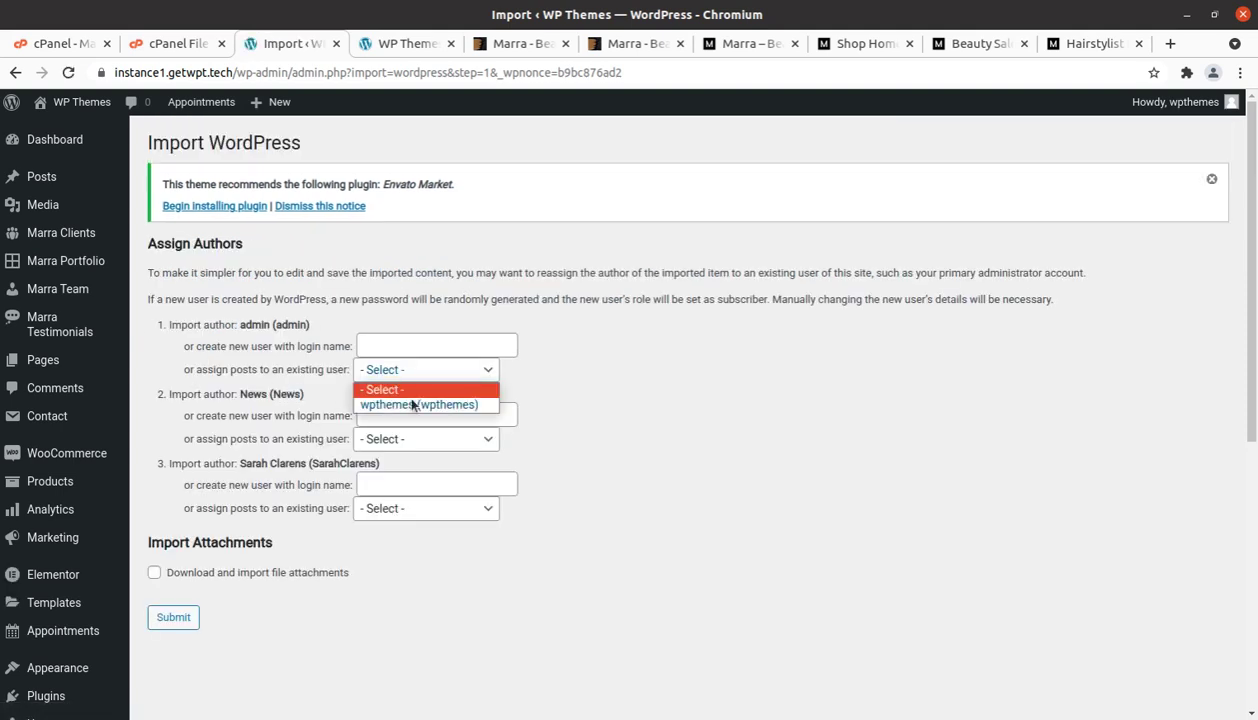
pyautogui.click(411, 405)
pyautogui.click(443, 444)
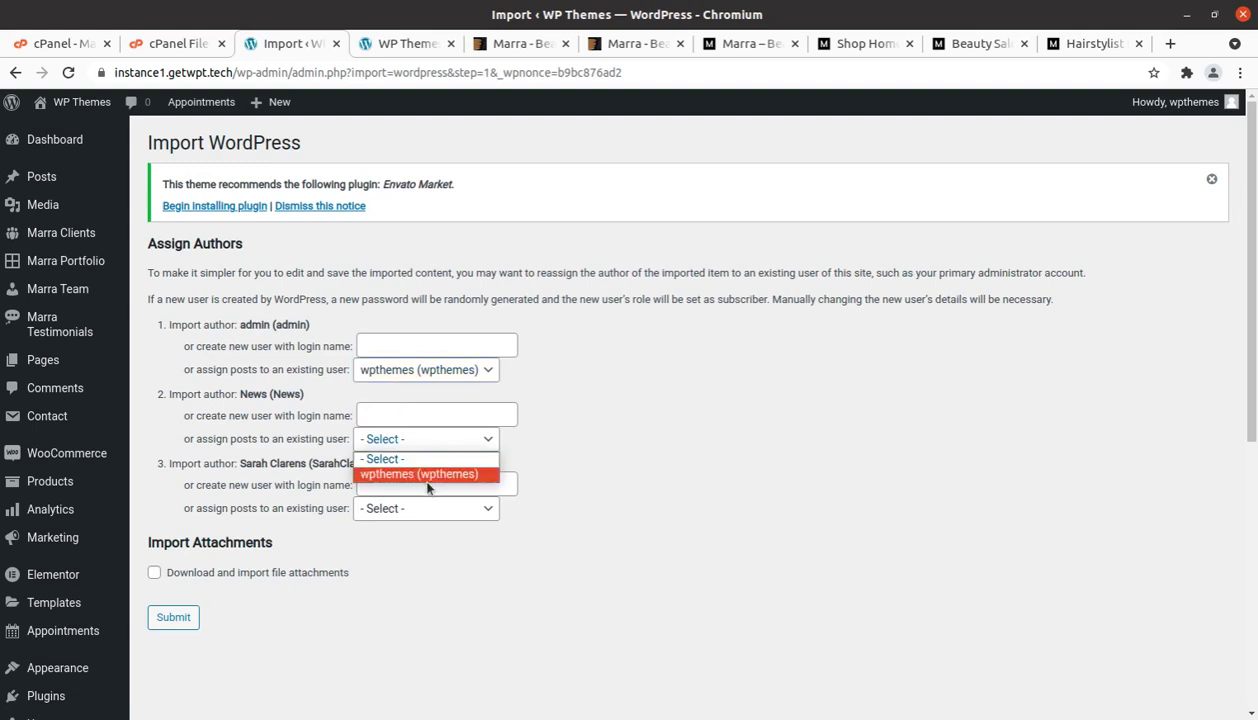
pyautogui.click(424, 475)
pyautogui.click(432, 510)
pyautogui.click(418, 540)
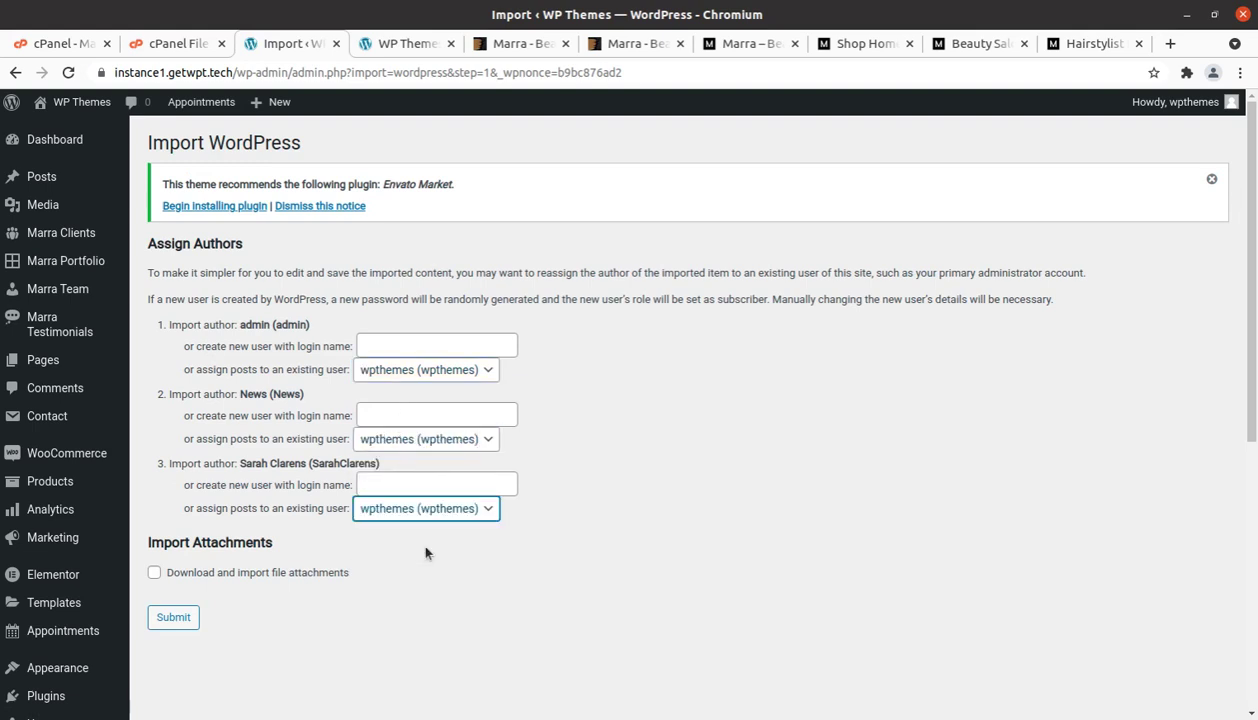
# Enable downloading and importing file attachments, and submit the import
pyautogui.click(155, 574)
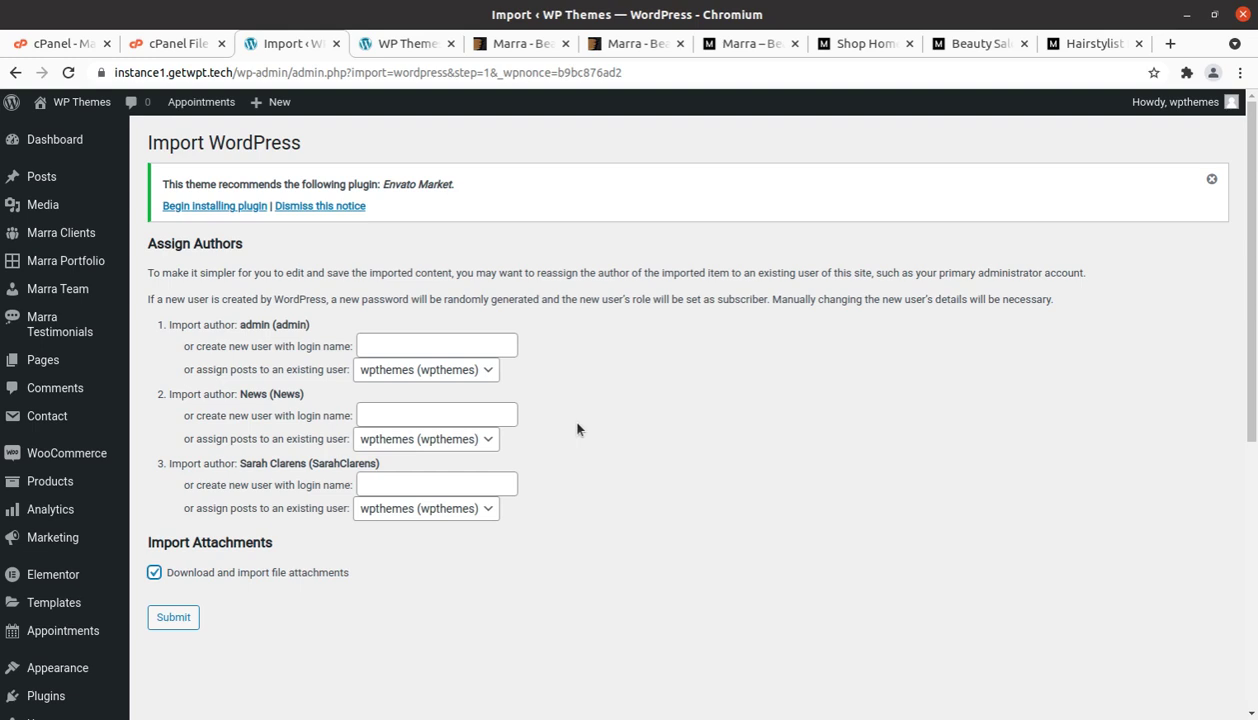
pyautogui.scroll(-3, 430, 585)
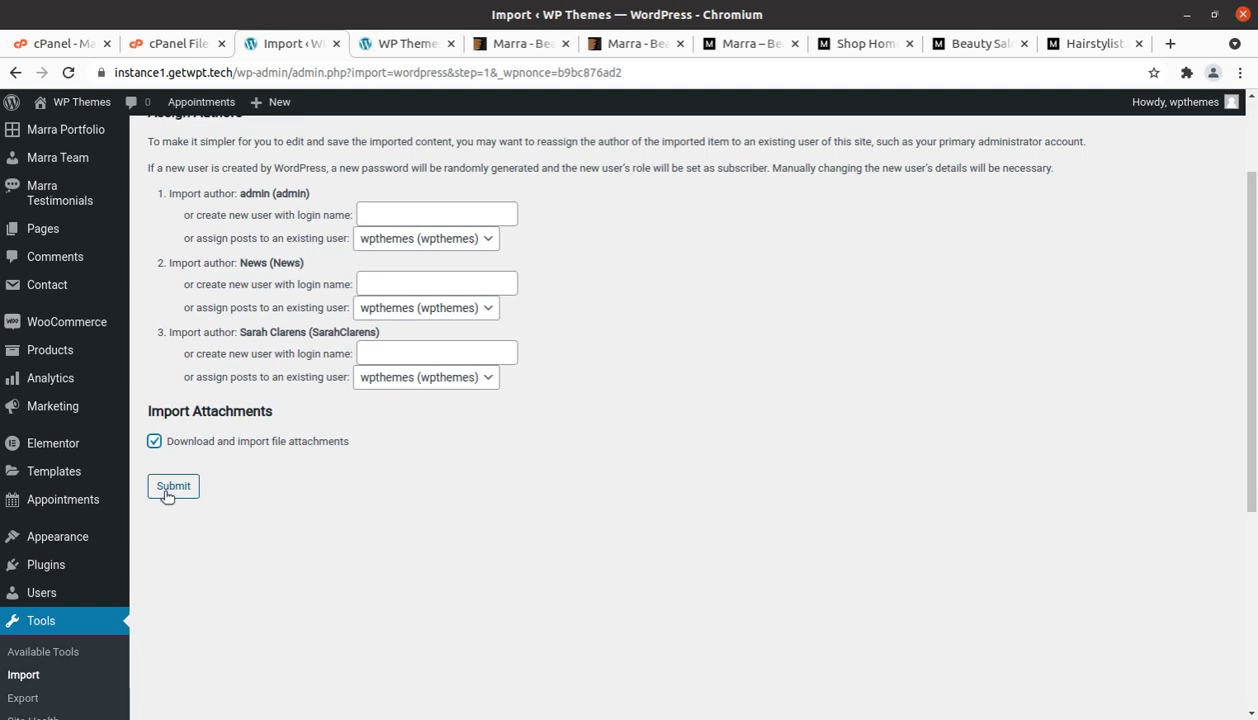
pyautogui.click(163, 484)
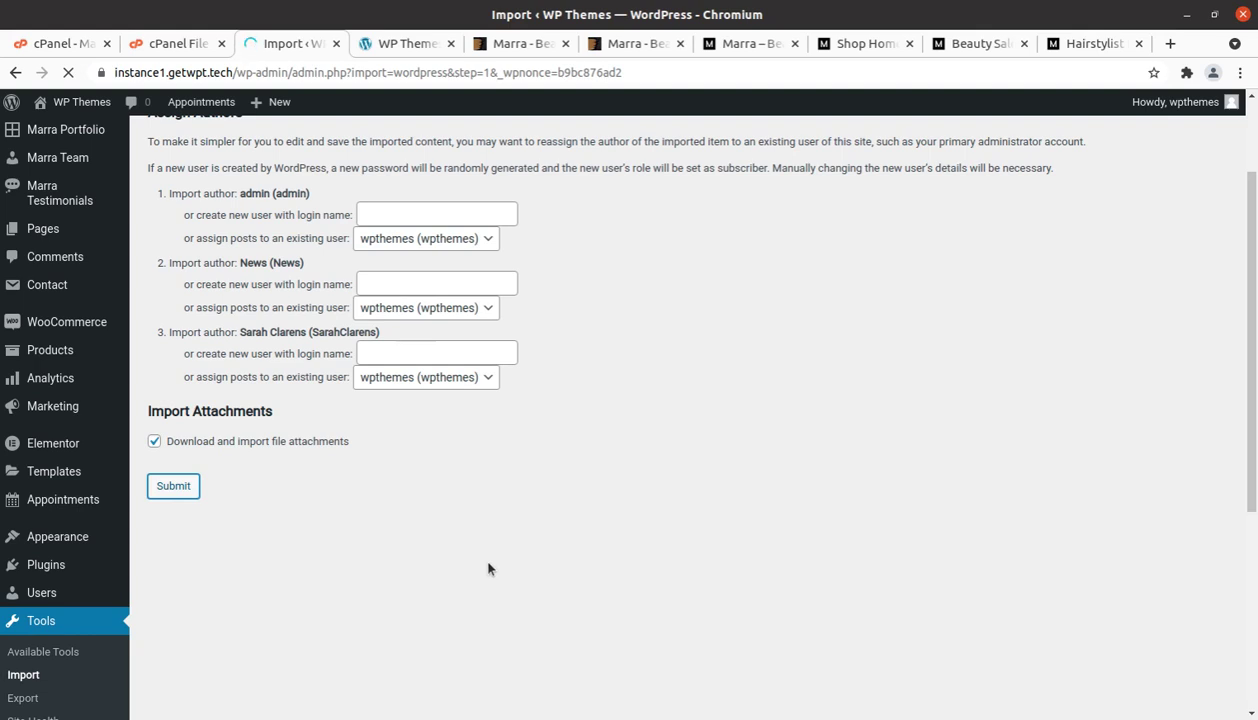
# Check the import page's progress and look through the imported images in the Media Library down to the last items
pyautogui.scroll(1, 488, 569)
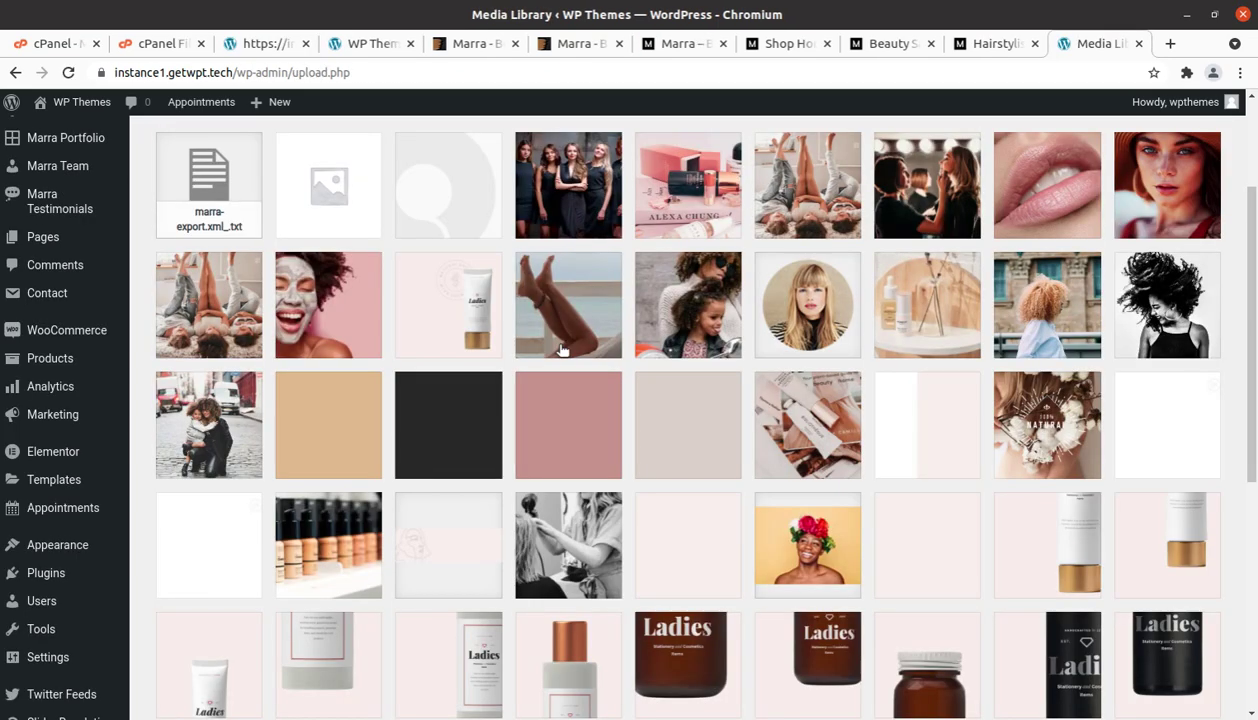
pyautogui.click(268, 44)
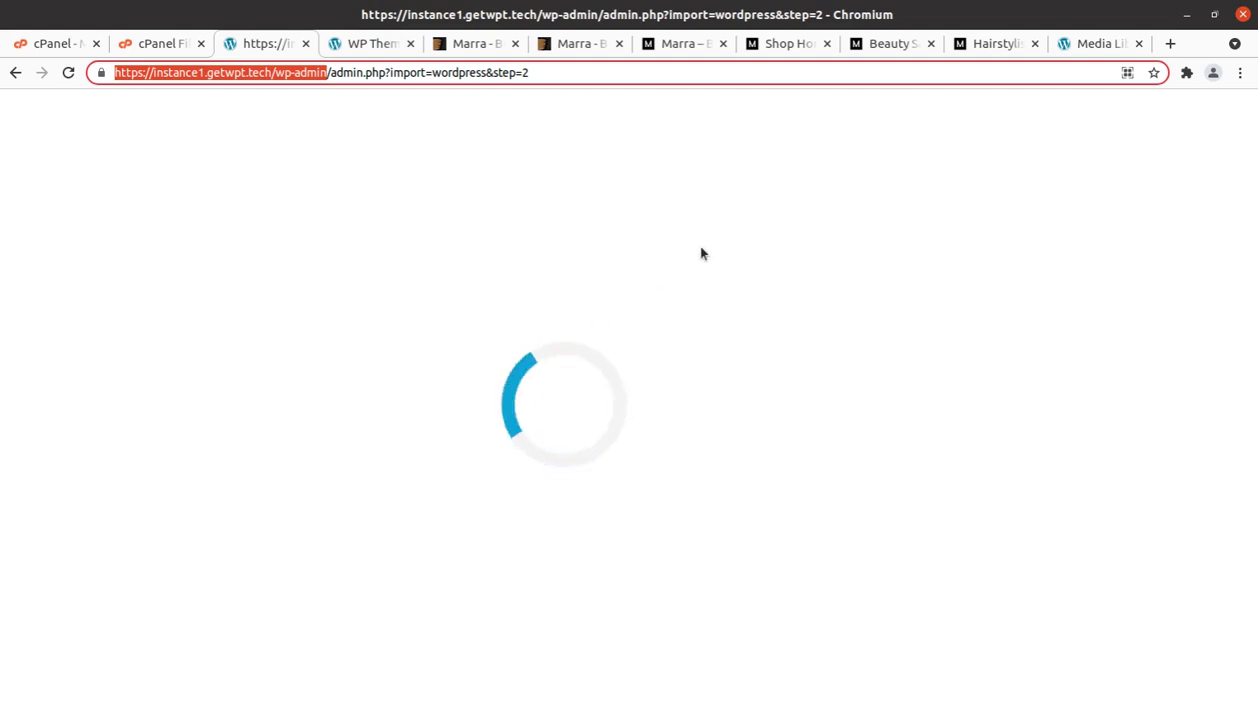
pyautogui.click(1090, 43)
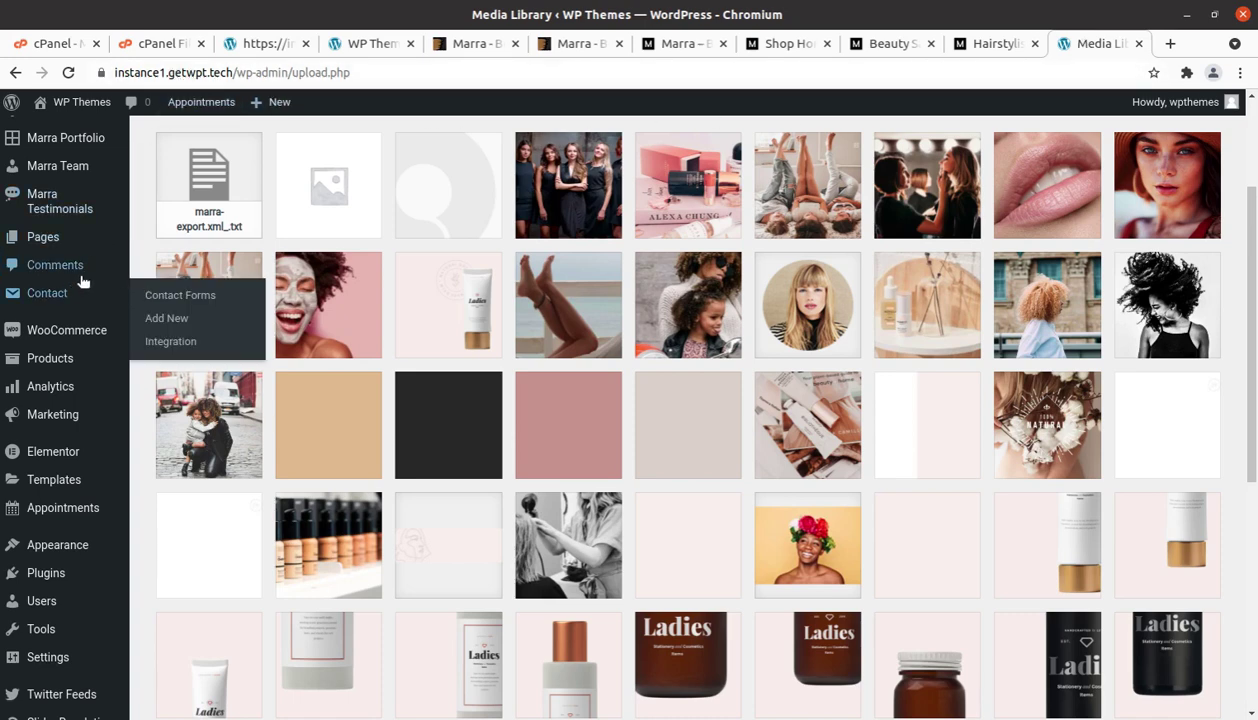
pyautogui.scroll(2, 84, 281)
pyautogui.scroll(-2, 330, 312)
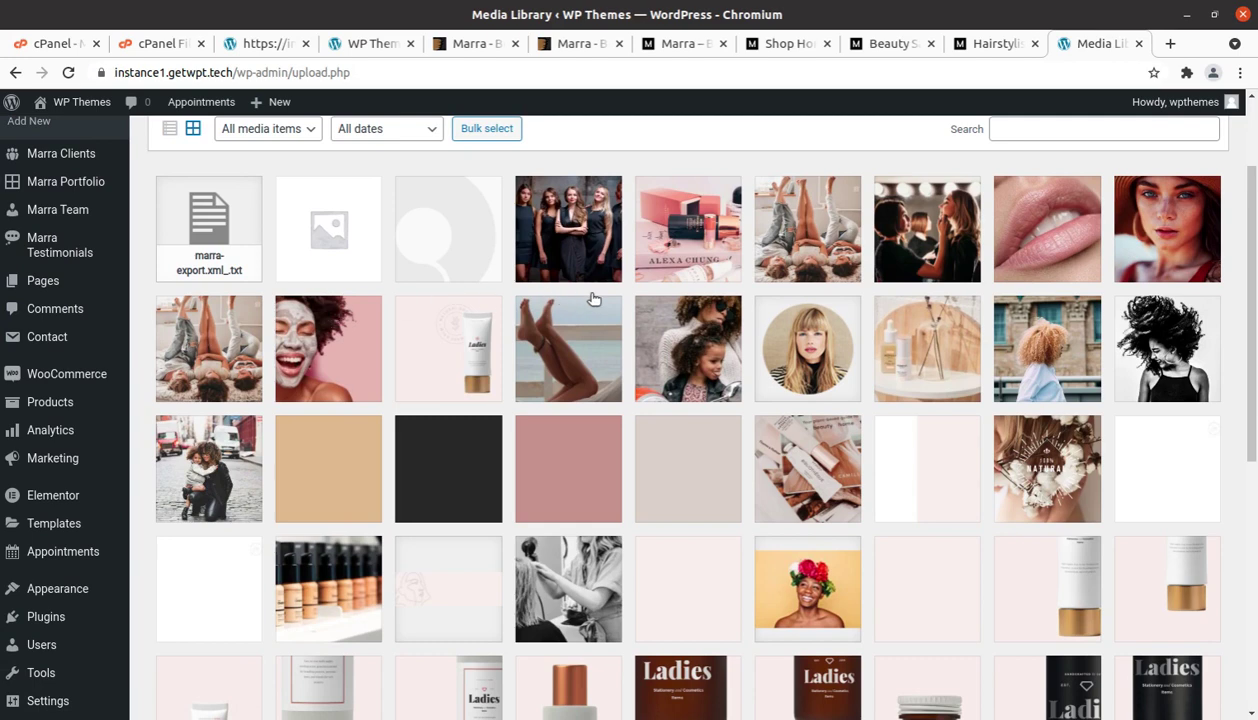
pyautogui.scroll(-3, 600, 300)
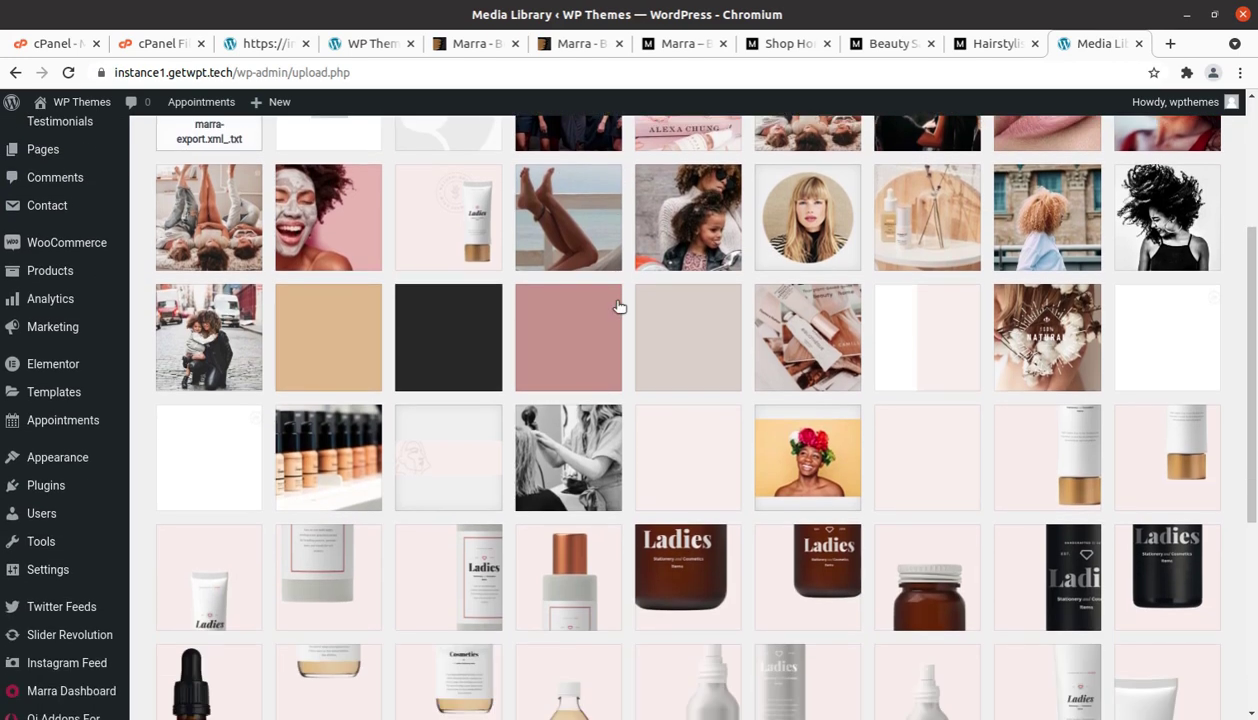
pyautogui.scroll(-5, 619, 306)
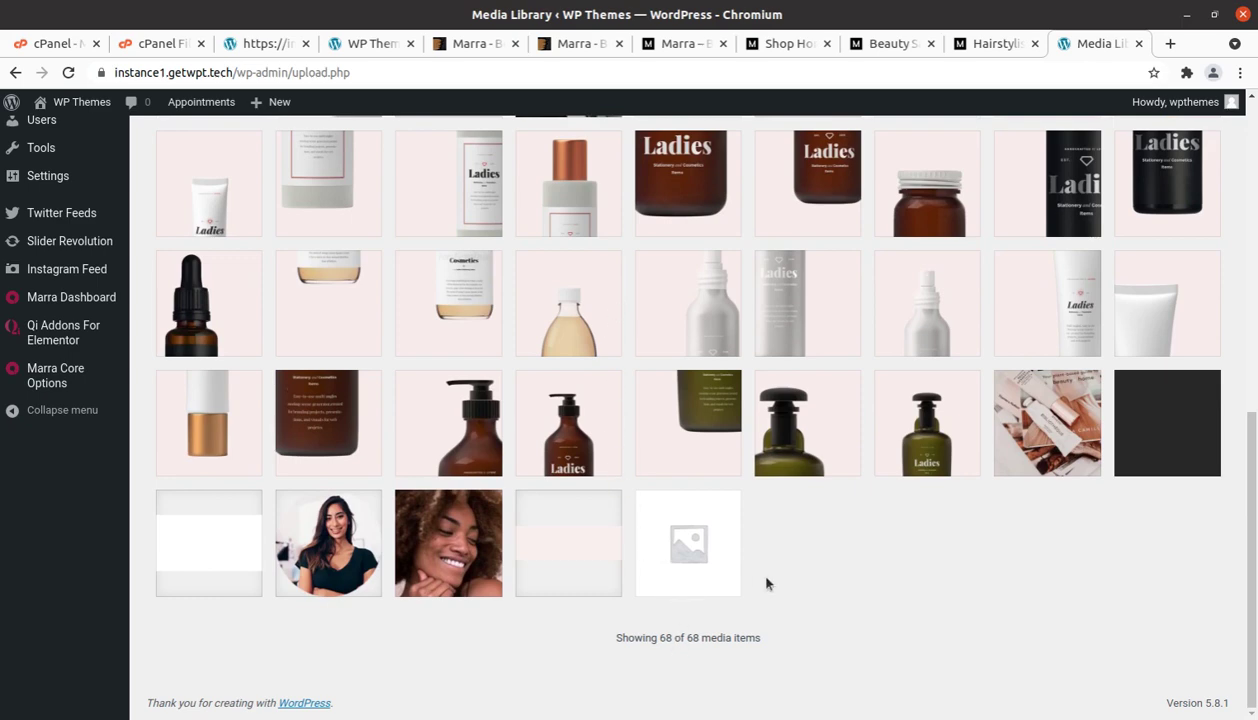
pyautogui.scroll(3, 767, 580)
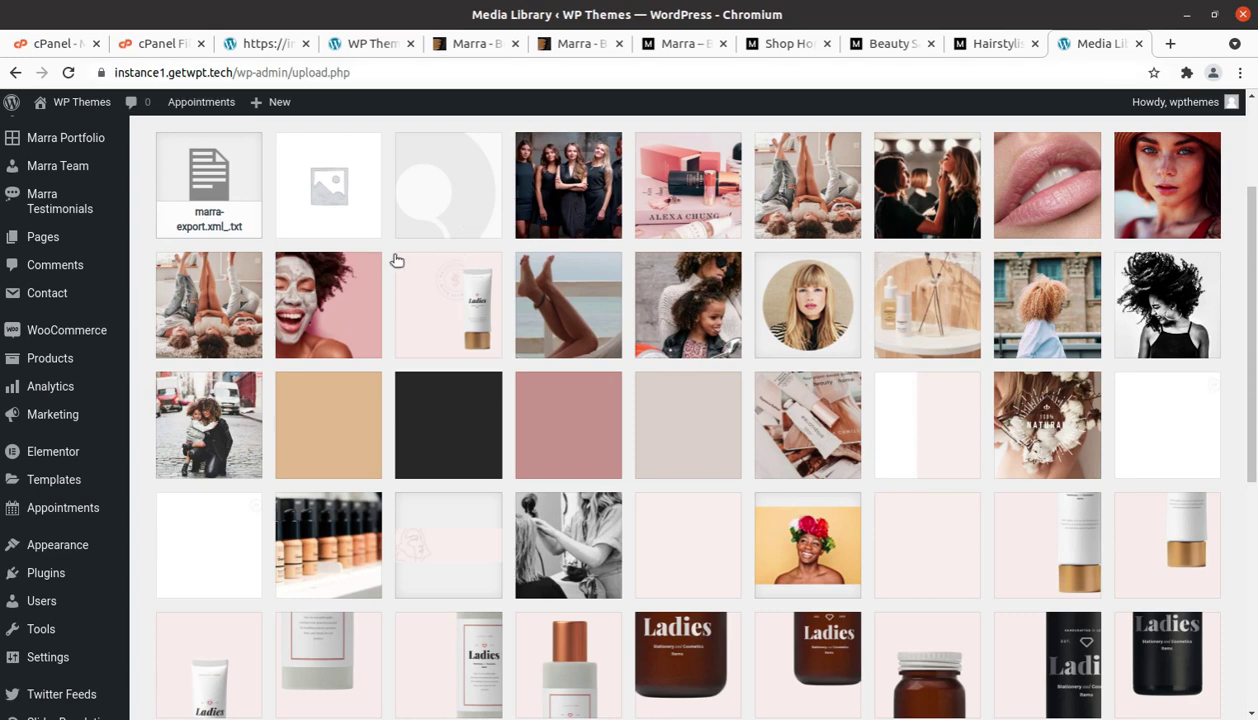
# Check the site's front page and the running import, and return to the Media Library
pyautogui.click(367, 44)
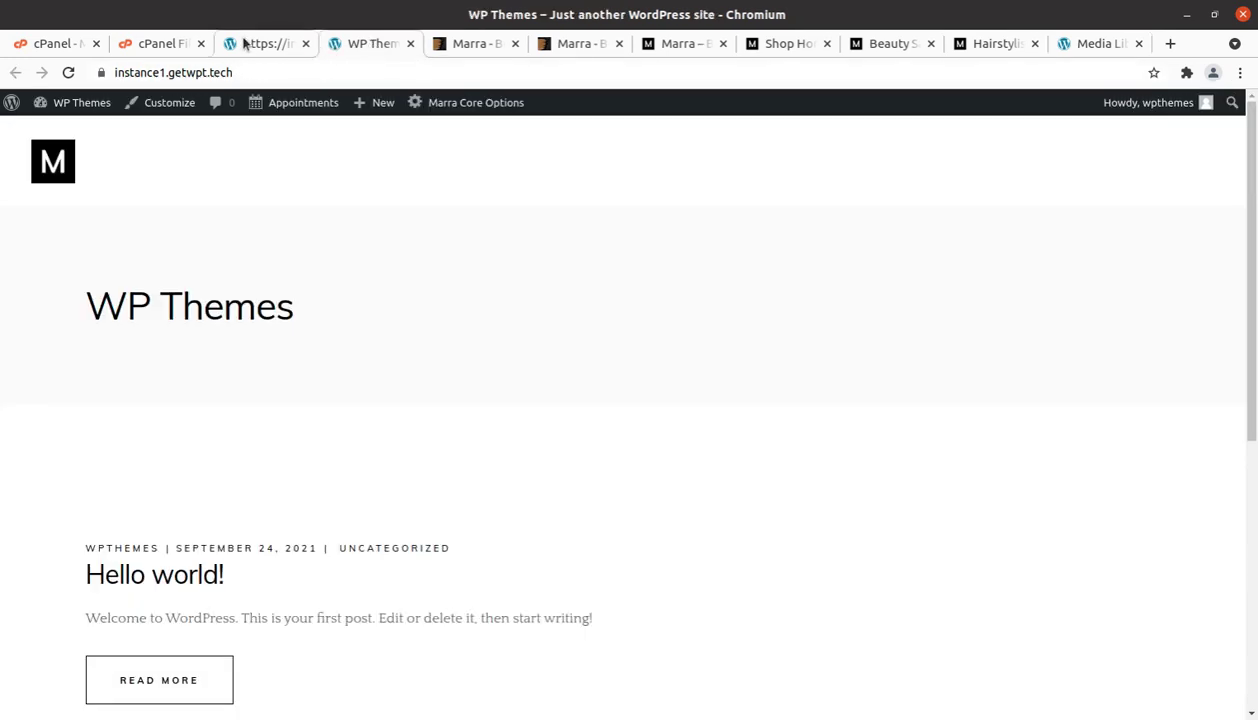
pyautogui.click(281, 44)
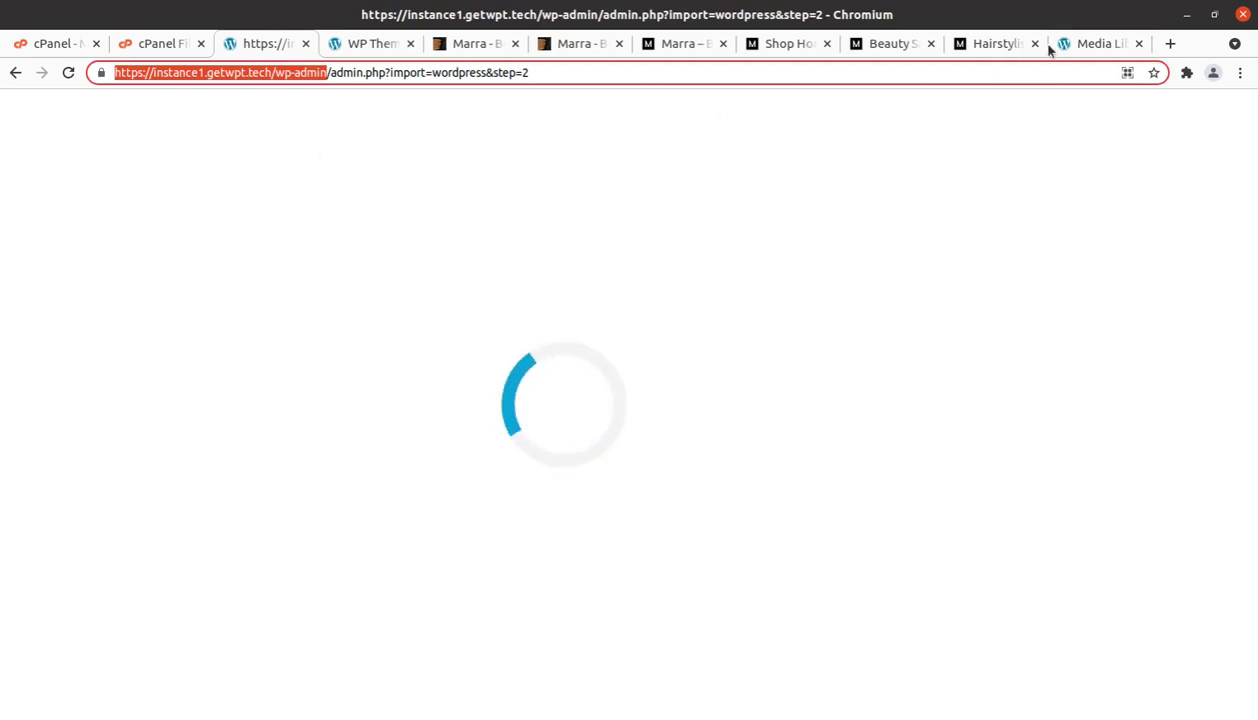
pyautogui.click(1090, 44)
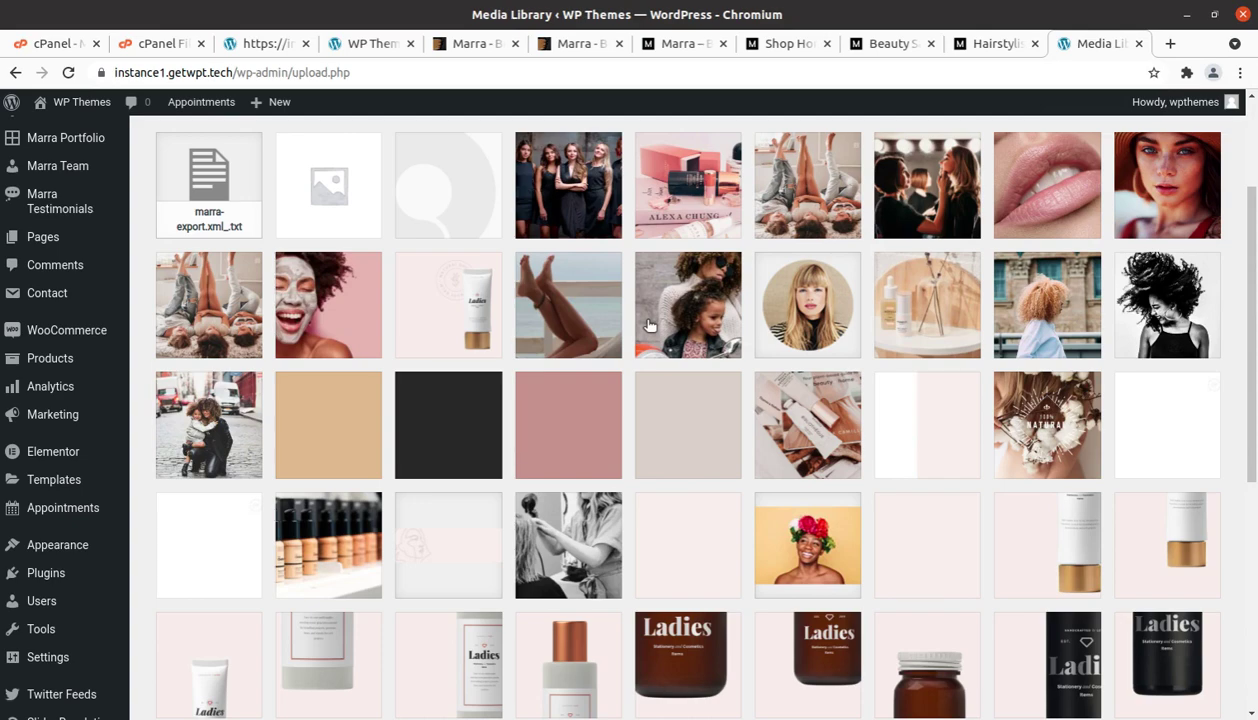
# Check the media item count at the end of the Media Library and reload the library
pyautogui.scroll(-5, 548, 589)
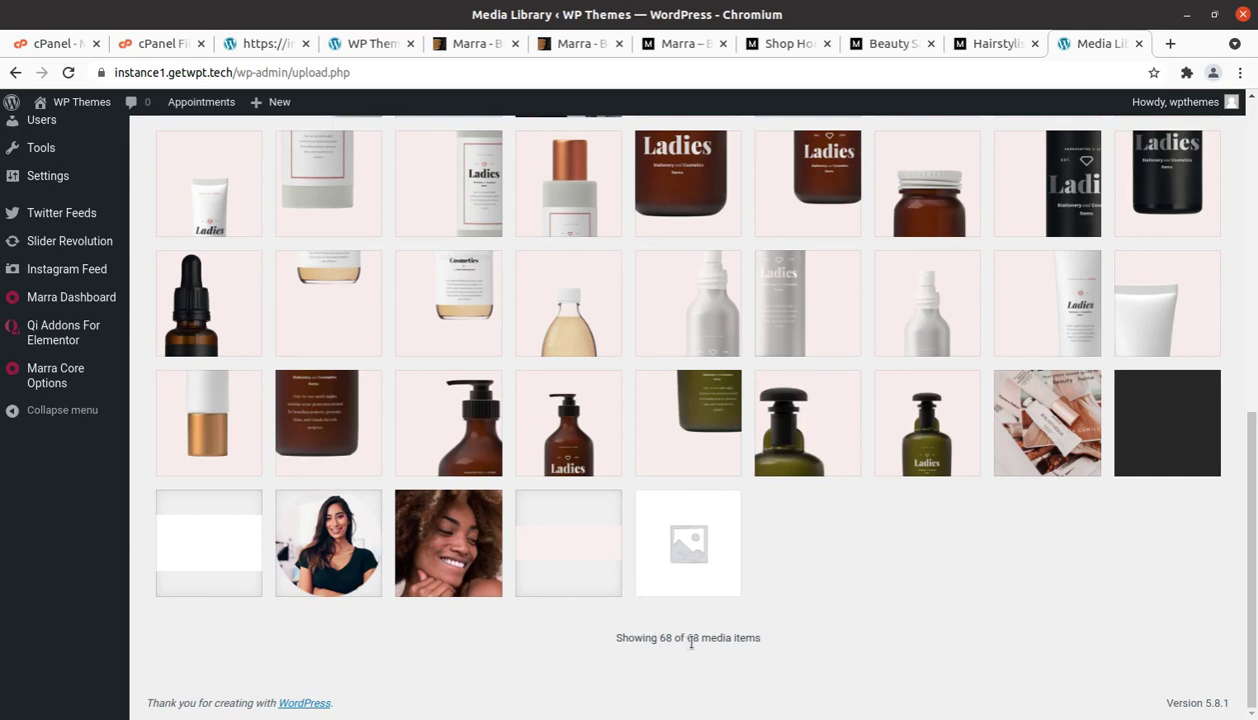
pyautogui.moveTo(685, 637); pyautogui.dragTo(698, 637)
pyautogui.click(698, 682)
pyautogui.click(69, 72)
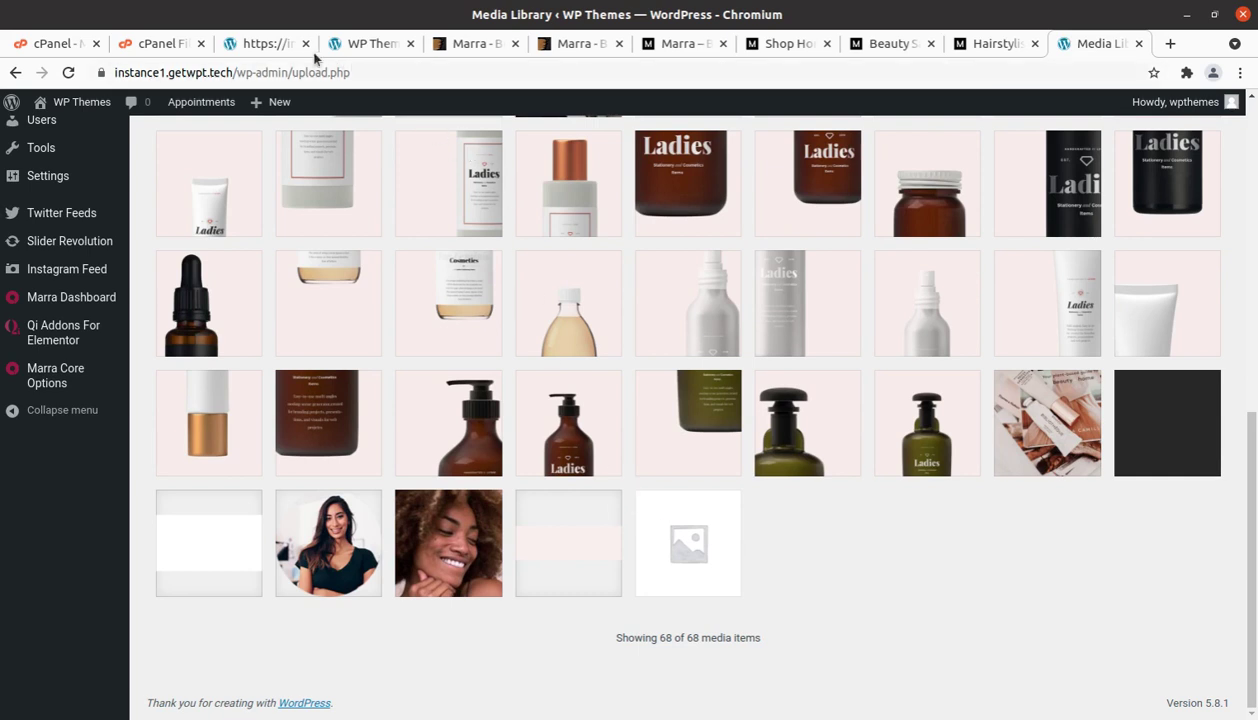
# Recheck whether the import has finished and look back up through the Media Library
pyautogui.click(267, 42)
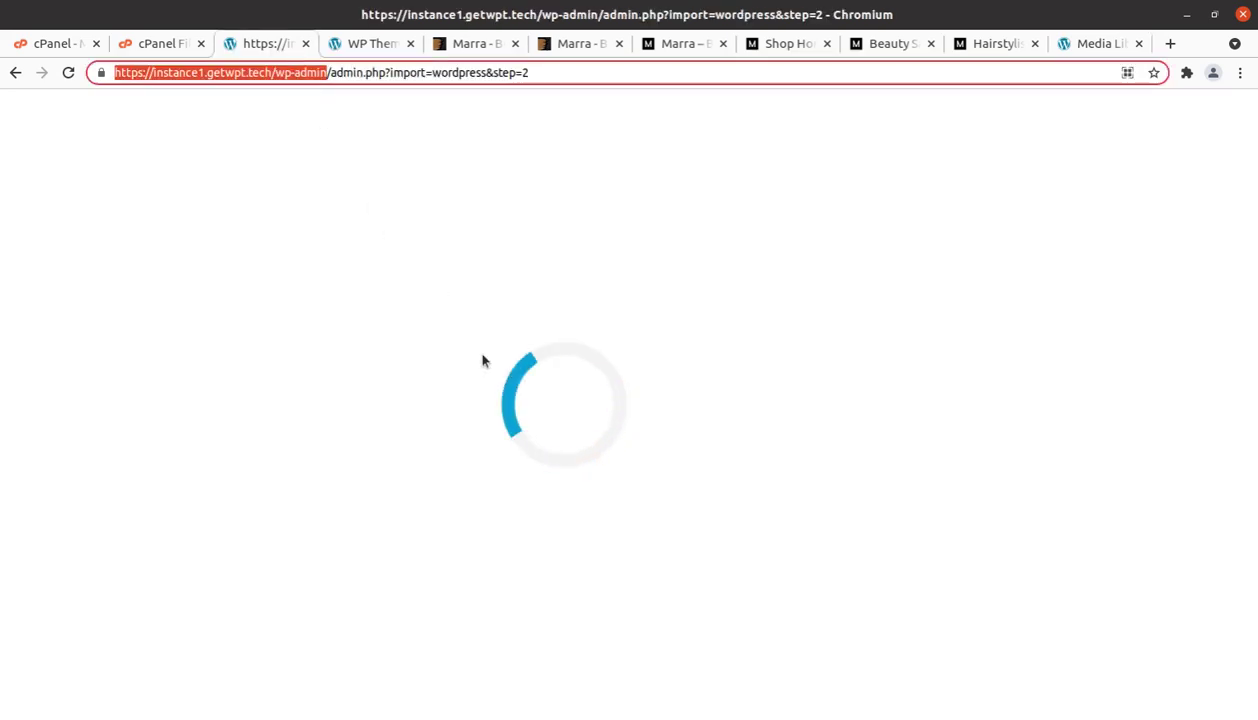
pyautogui.click(1078, 44)
pyautogui.scroll(5, 65, 517)
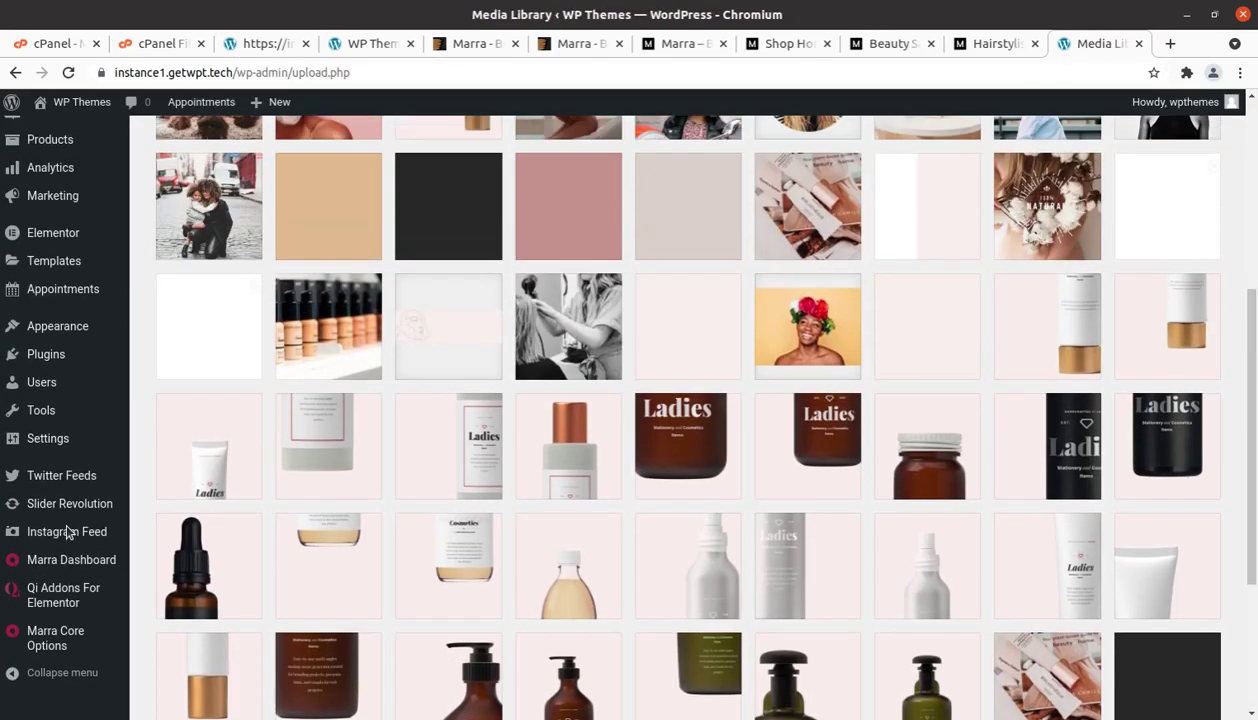
# Set the site's permalink structure to Plain and save the permalink settings
pyautogui.scroll(-1, 67, 531)
pyautogui.scroll(3, 67, 528)
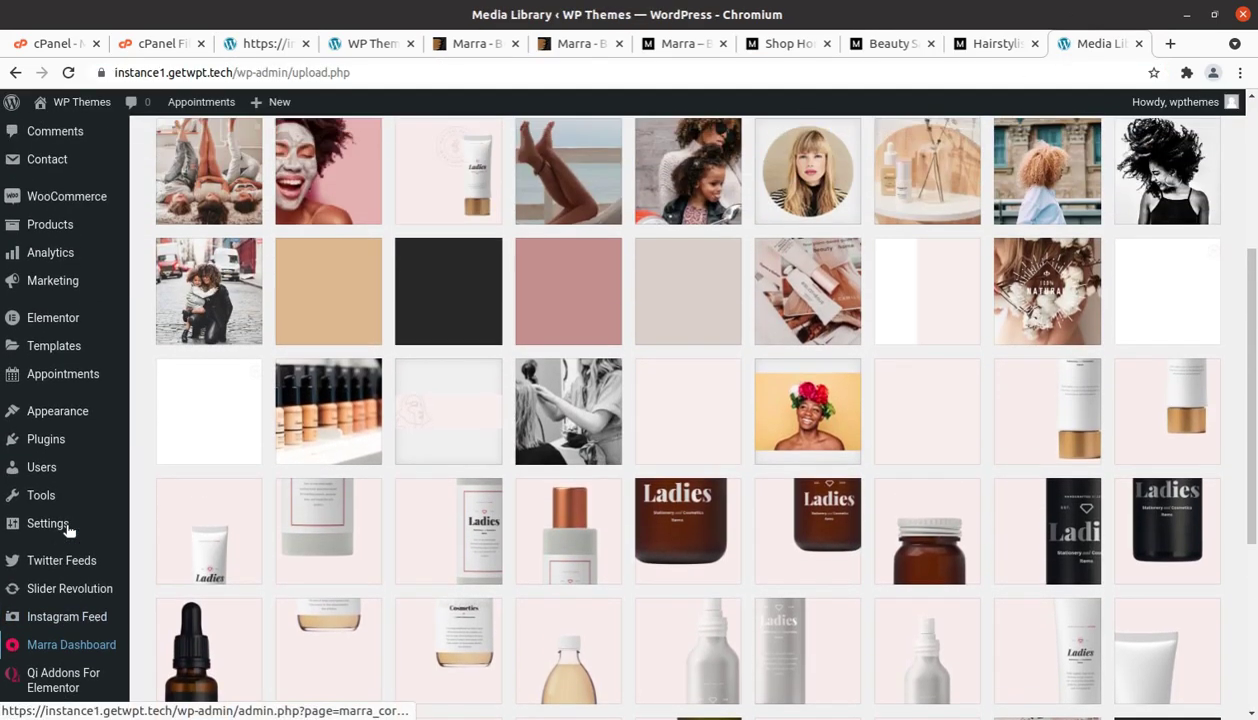
pyautogui.moveTo(72, 421)
pyautogui.moveTo(40, 524)
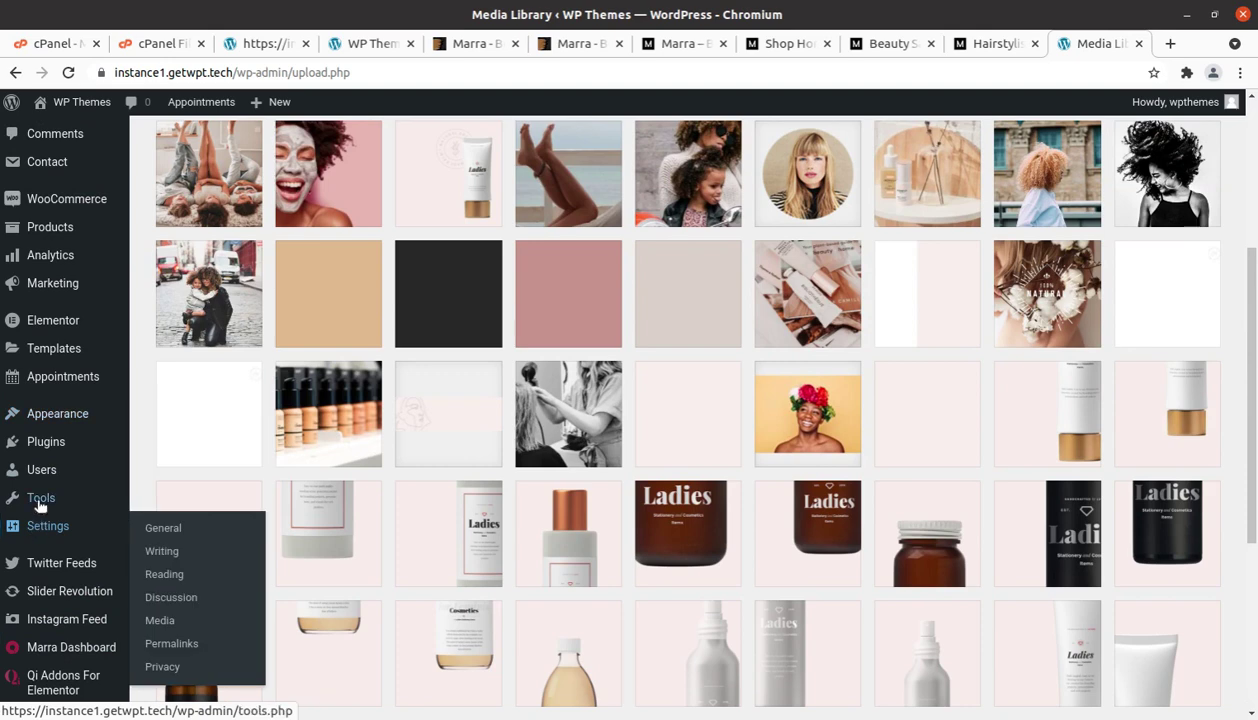
pyautogui.click(181, 643)
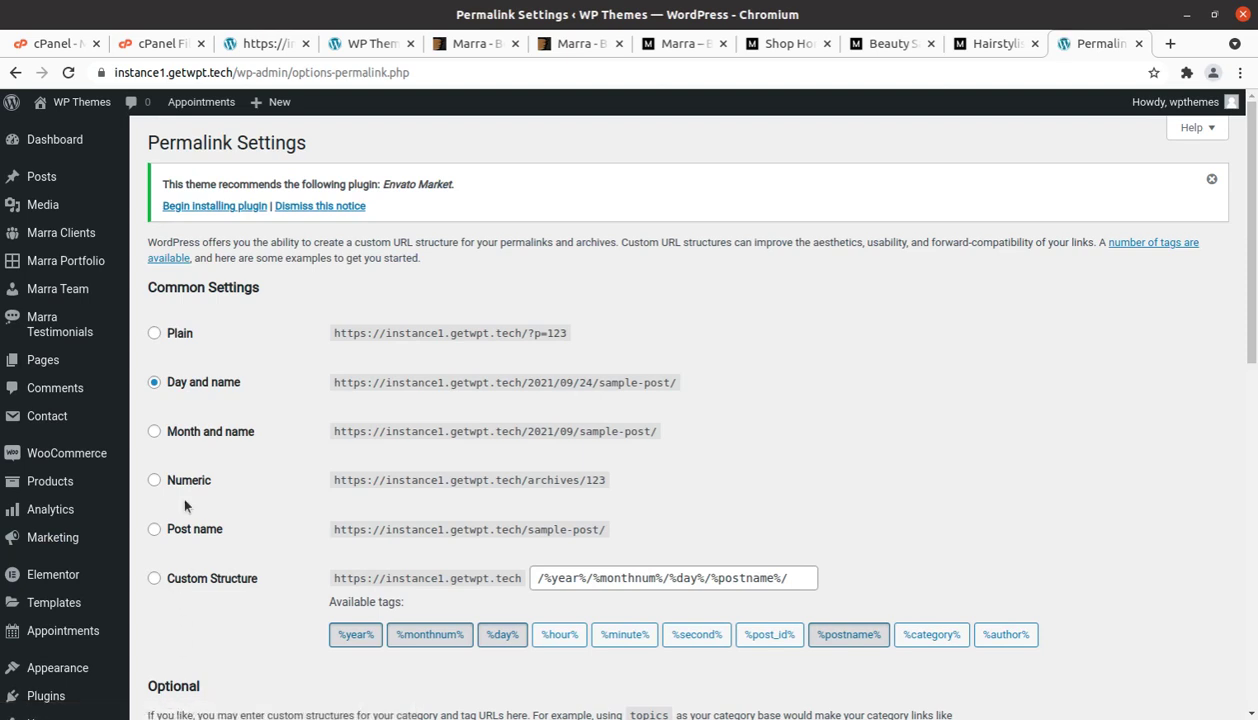
pyautogui.click(154, 334)
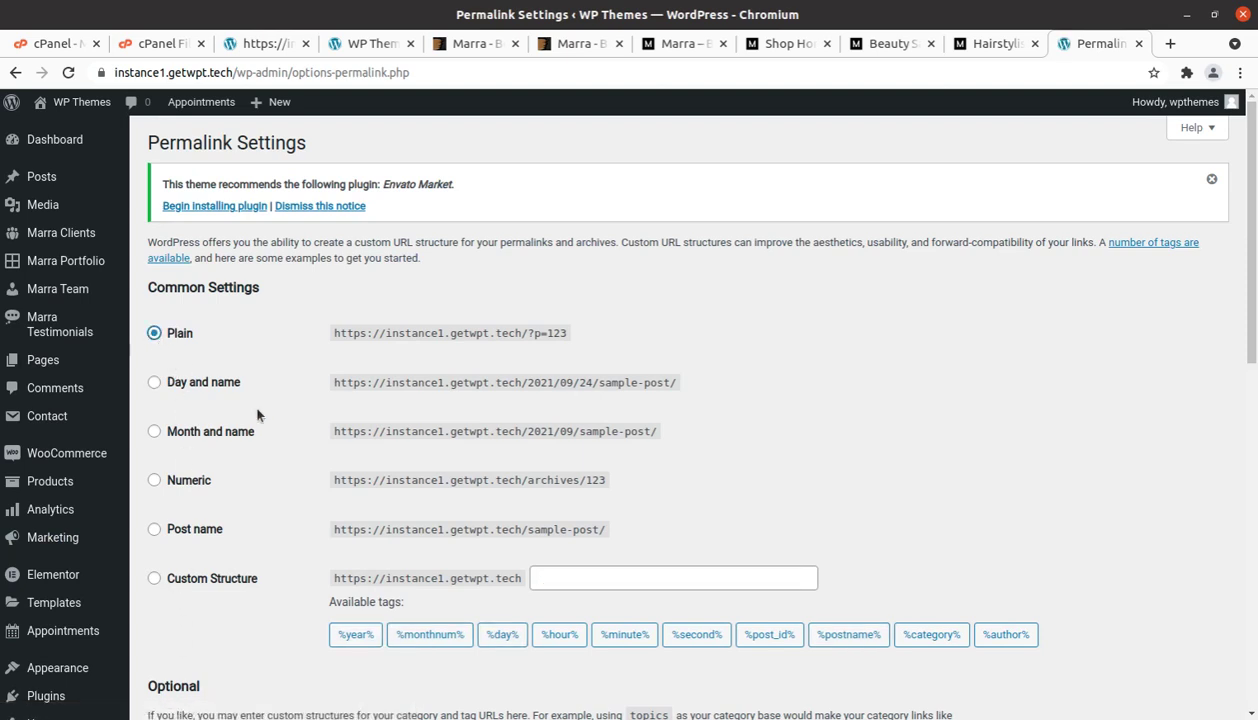
pyautogui.scroll(-6, 378, 513)
pyautogui.scroll(-2, 385, 521)
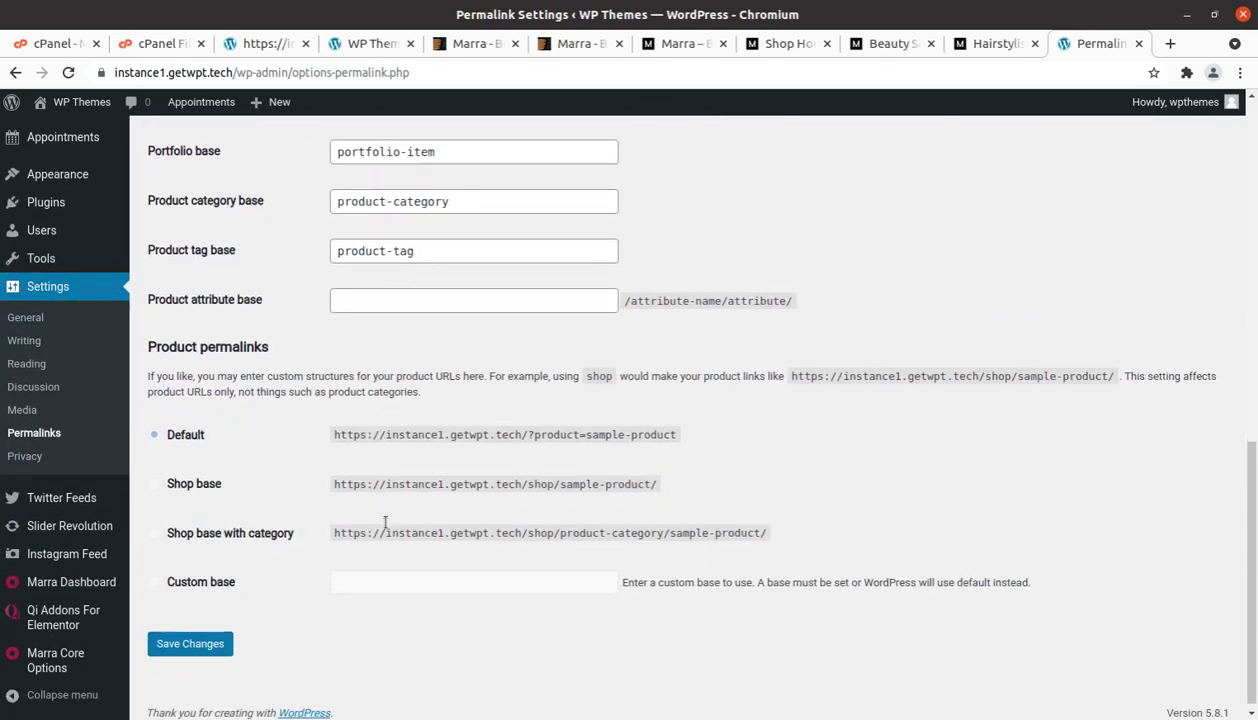
pyautogui.click(205, 636)
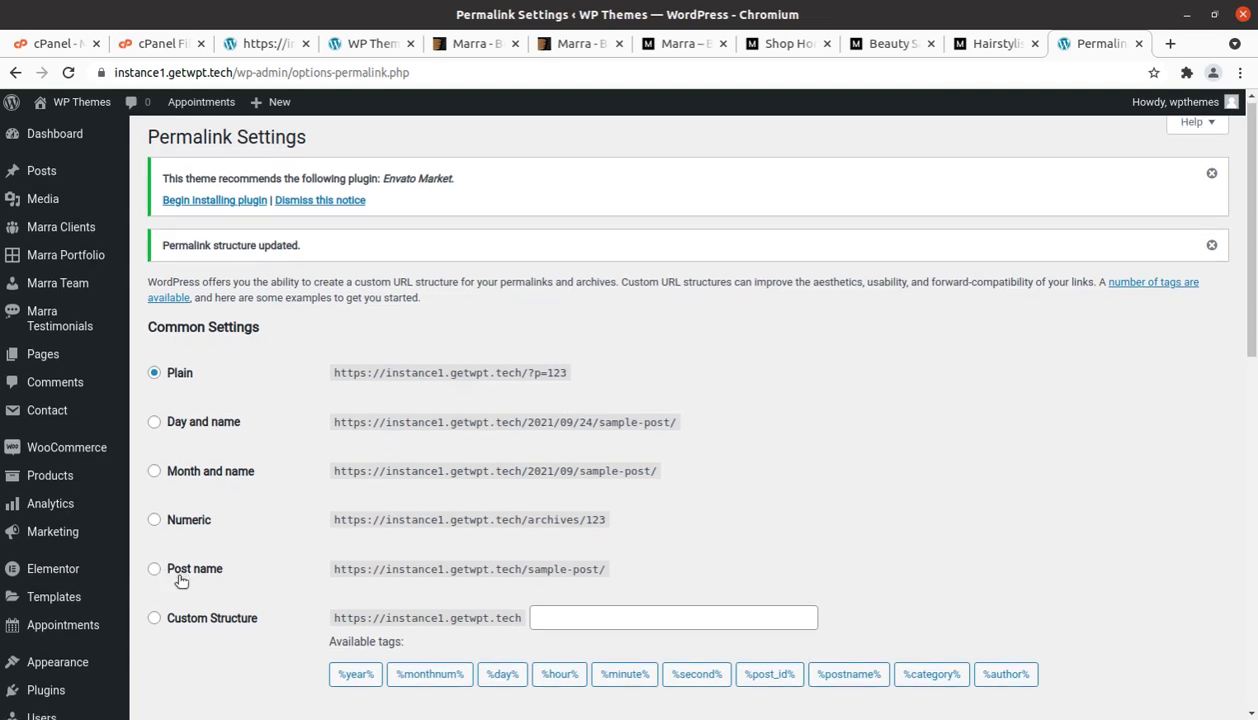
pyautogui.scroll(-2, 155, 580)
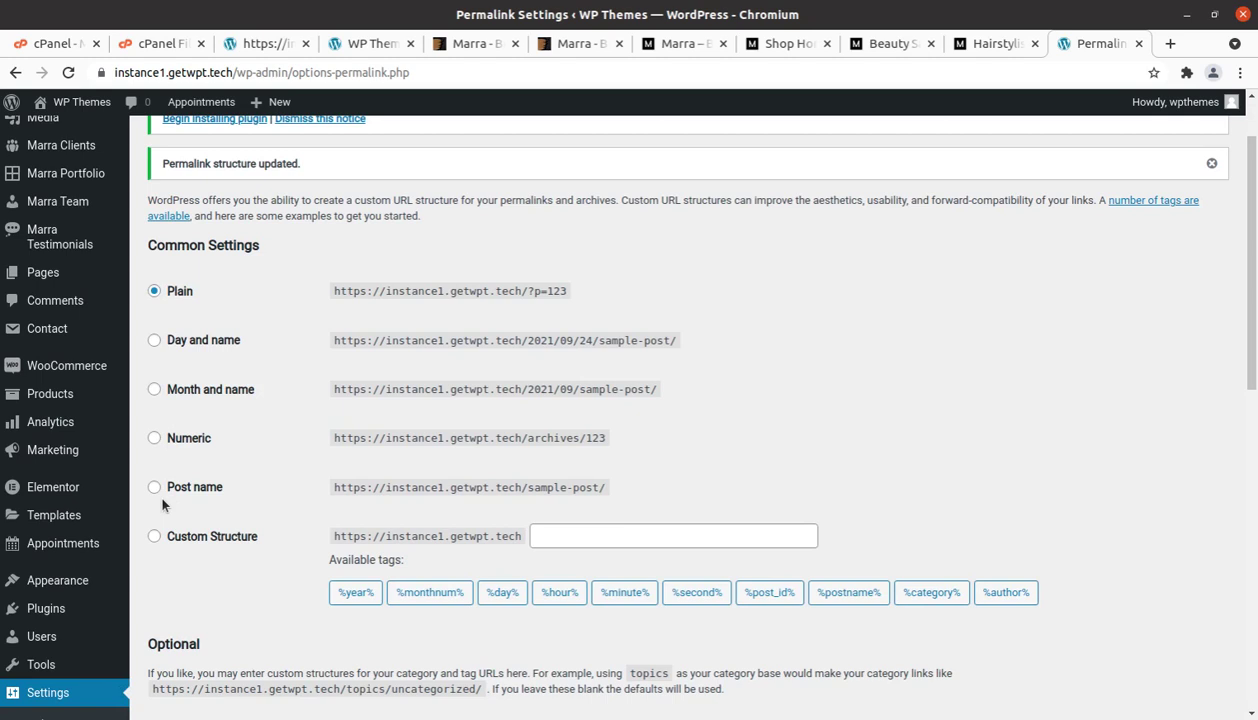
# Check the running import page and review the reloaded Media Library down to its last items
pyautogui.click(272, 44)
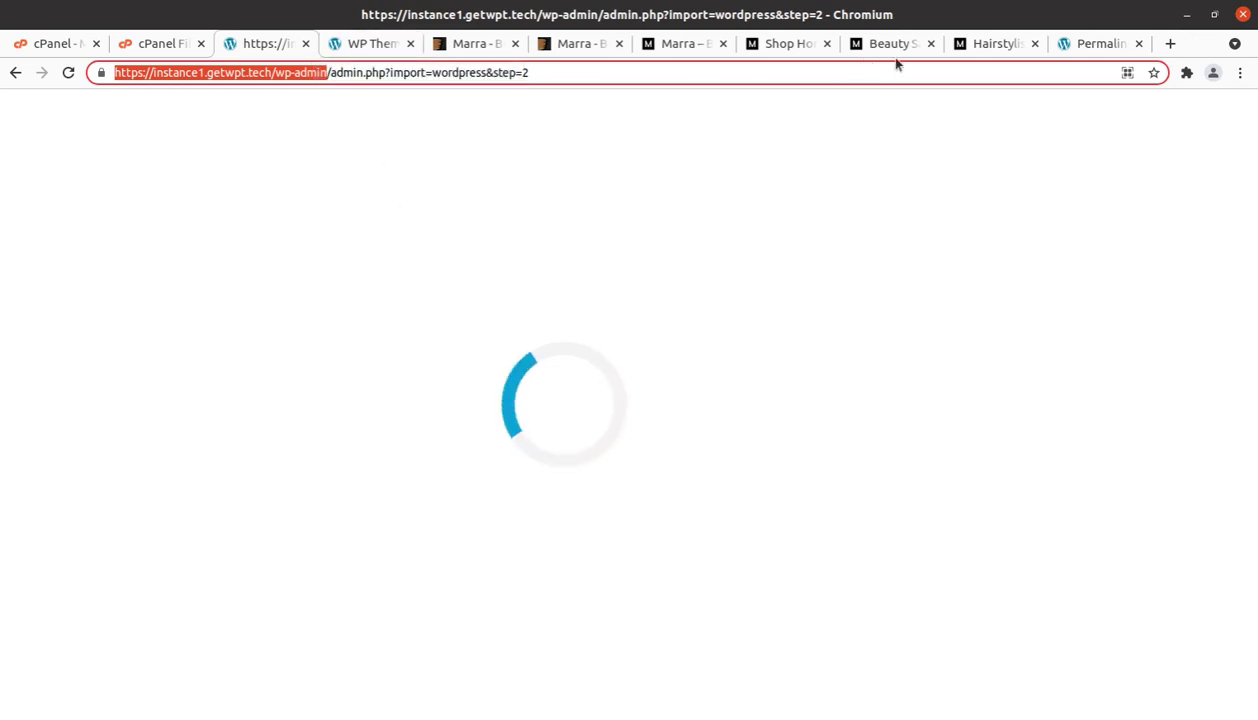
pyautogui.click(1104, 50)
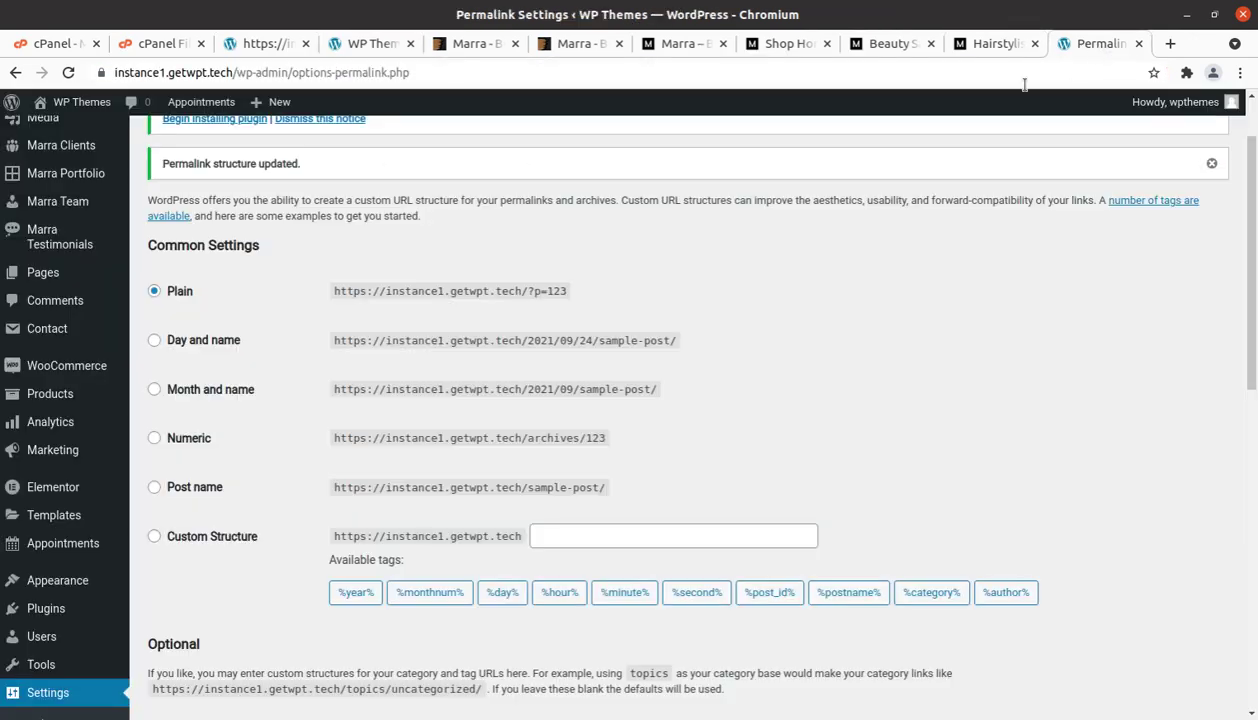
pyautogui.scroll(2, 256, 341)
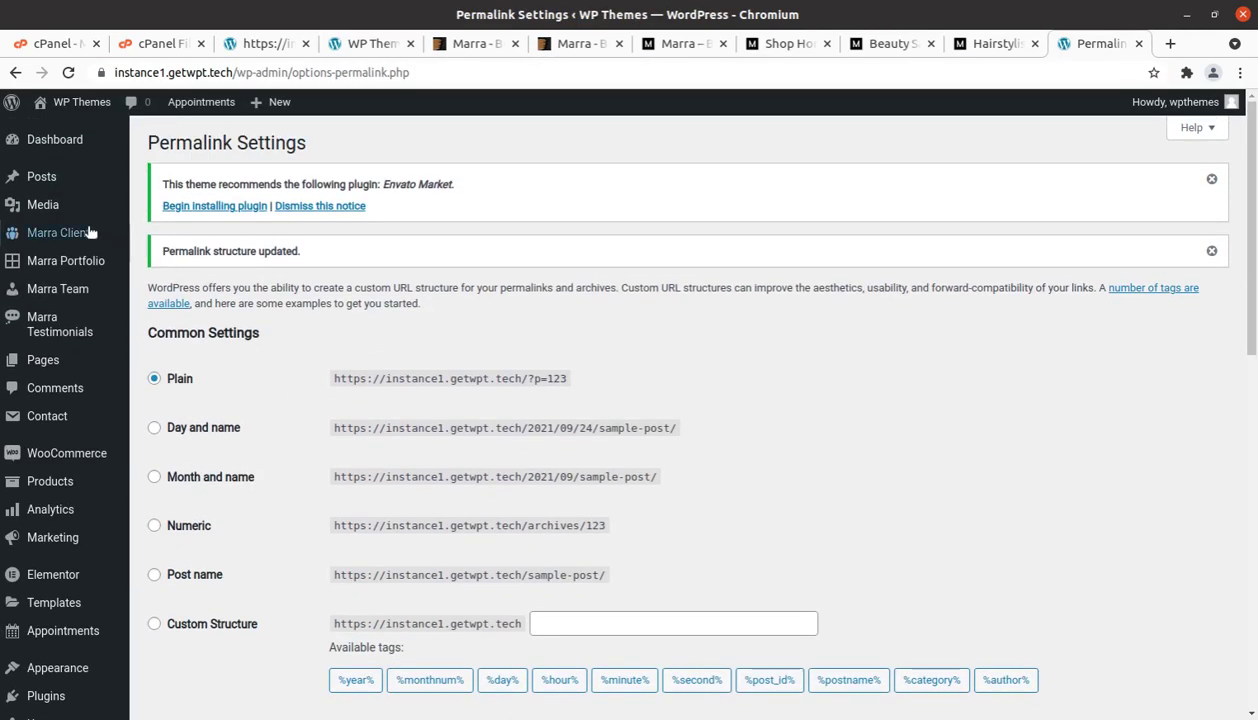
pyautogui.click(52, 206)
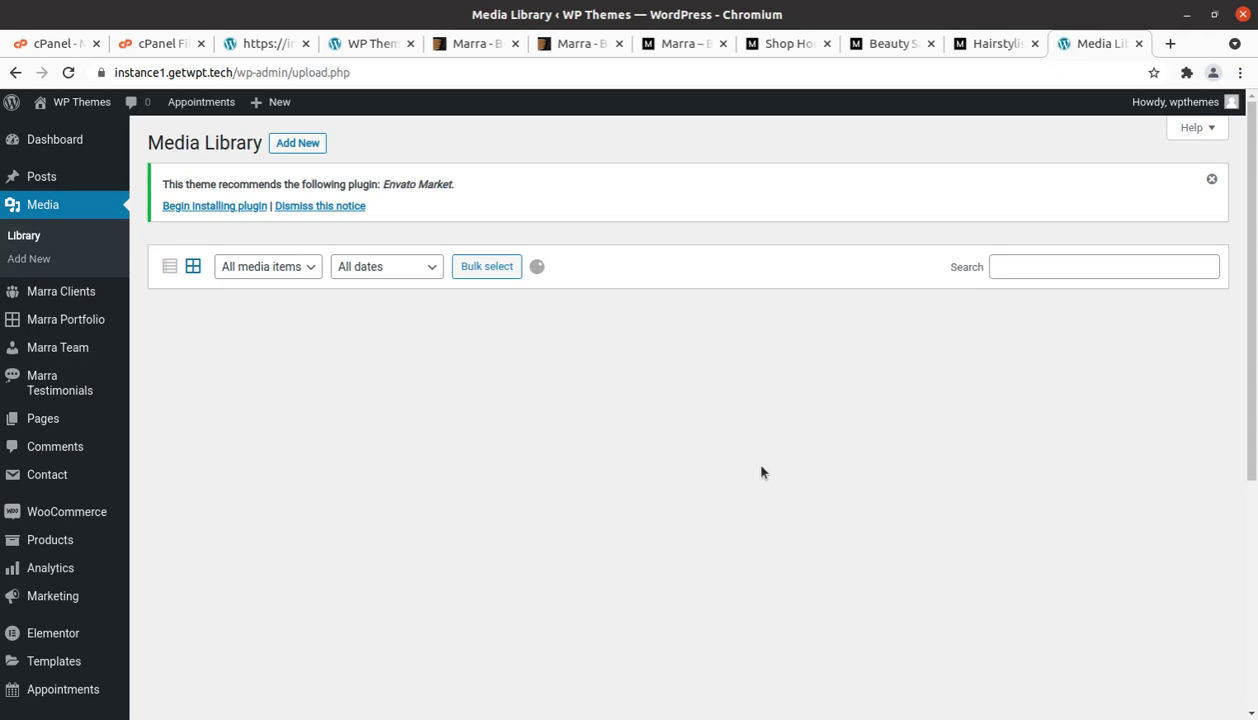
pyautogui.scroll(-5, 761, 472)
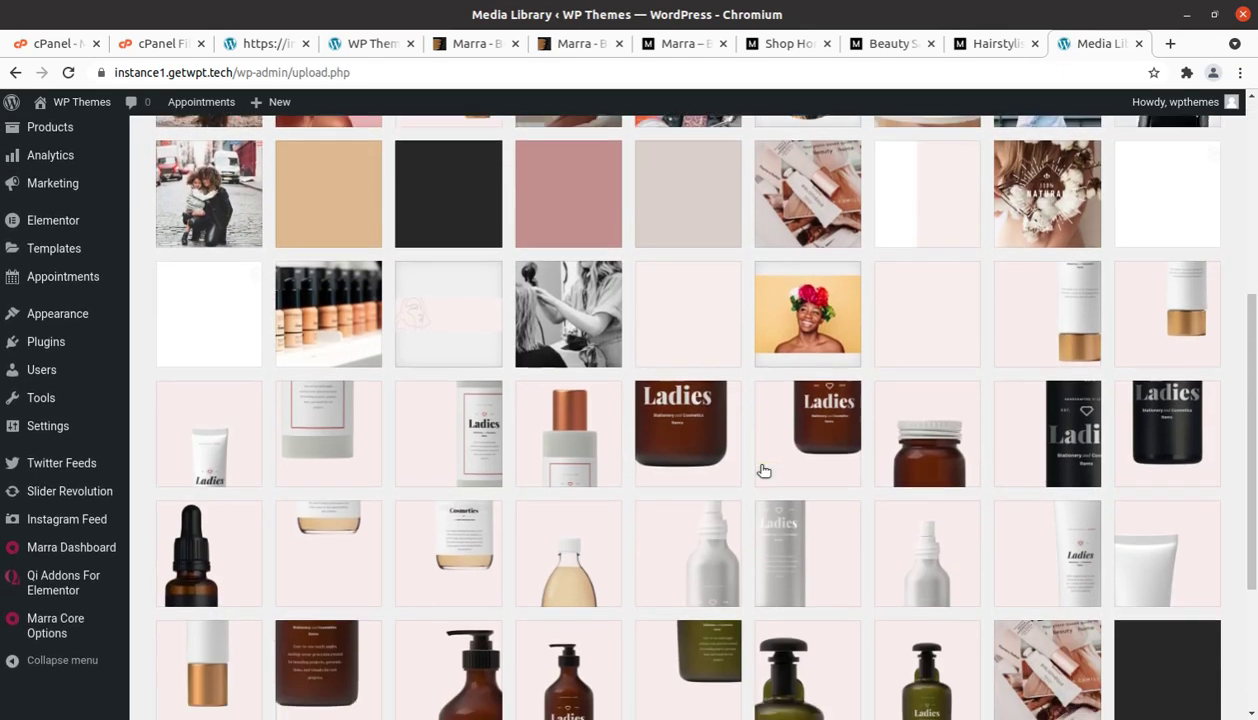
pyautogui.scroll(-3, 763, 470)
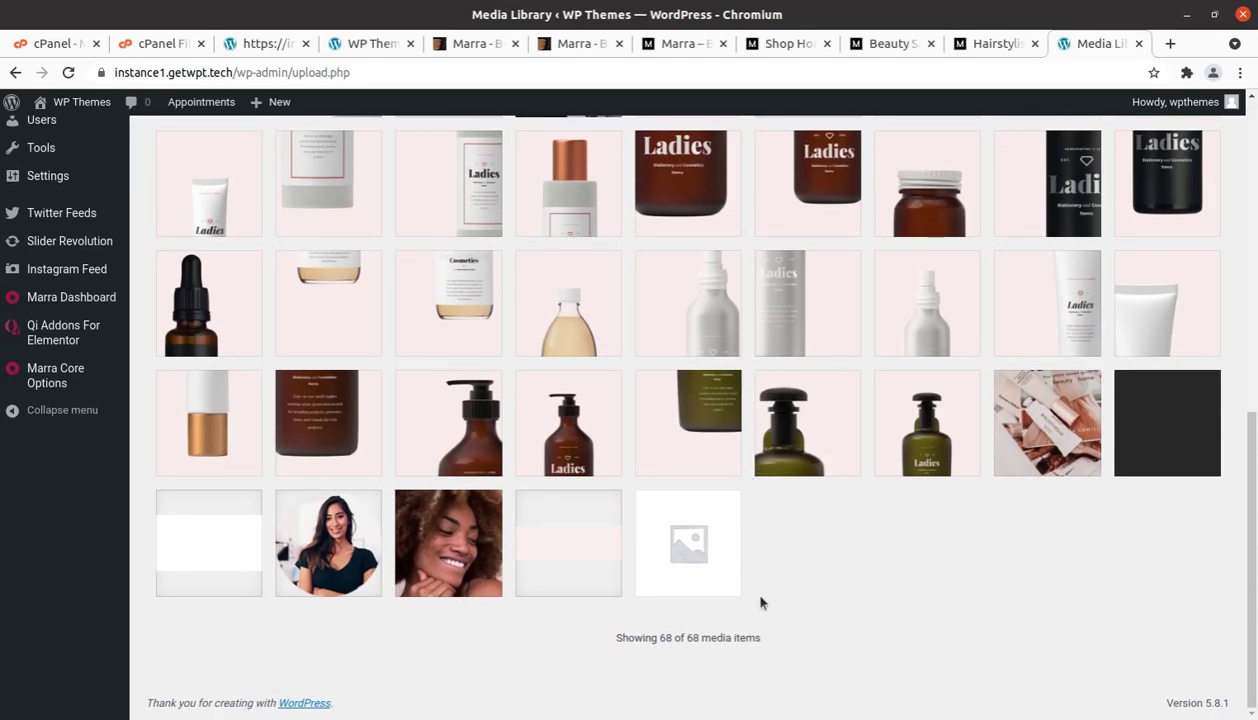
pyautogui.scroll(10, 760, 602)
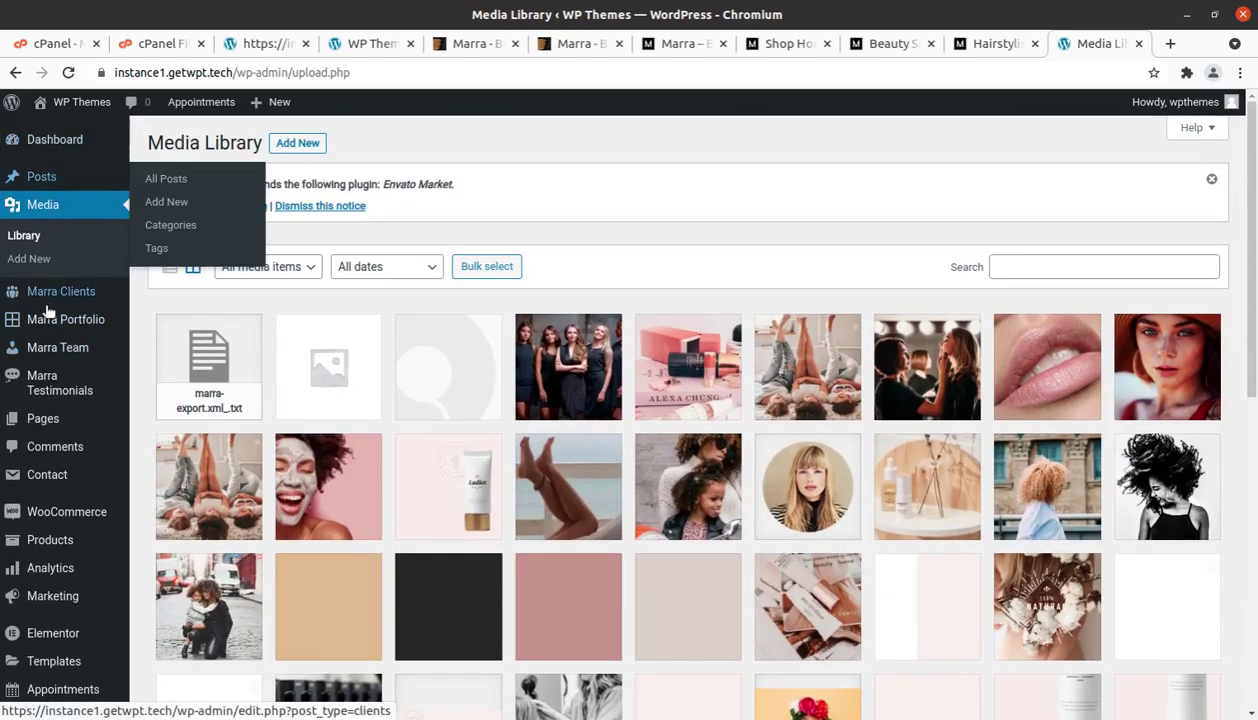
# Look through the list of all pages on the site for imported demo pages
pyautogui.moveTo(51, 416)
pyautogui.click(182, 425)
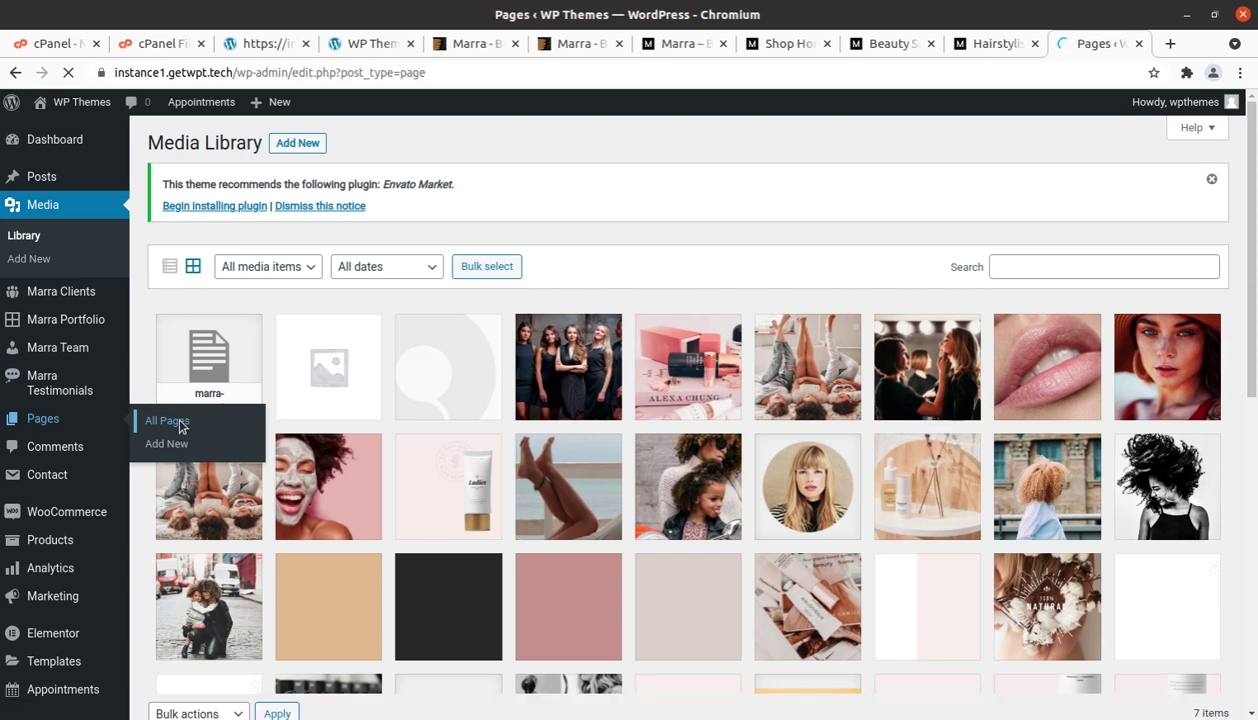
pyautogui.scroll(-2, 324, 421)
pyautogui.scroll(-2, 324, 421)
pyautogui.scroll(4, 317, 315)
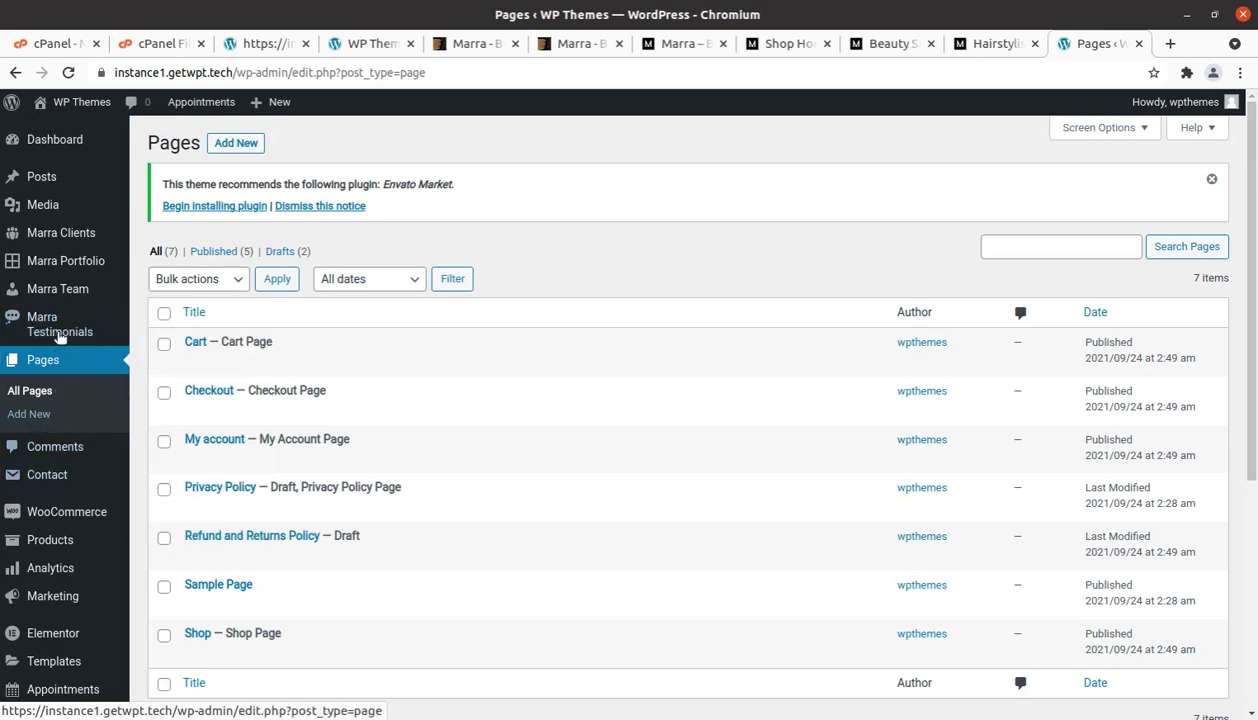
# Load "Main Menu (and mobile menu)" in the menu editor and examine its structure and settings
pyautogui.scroll(-5, 50, 420)
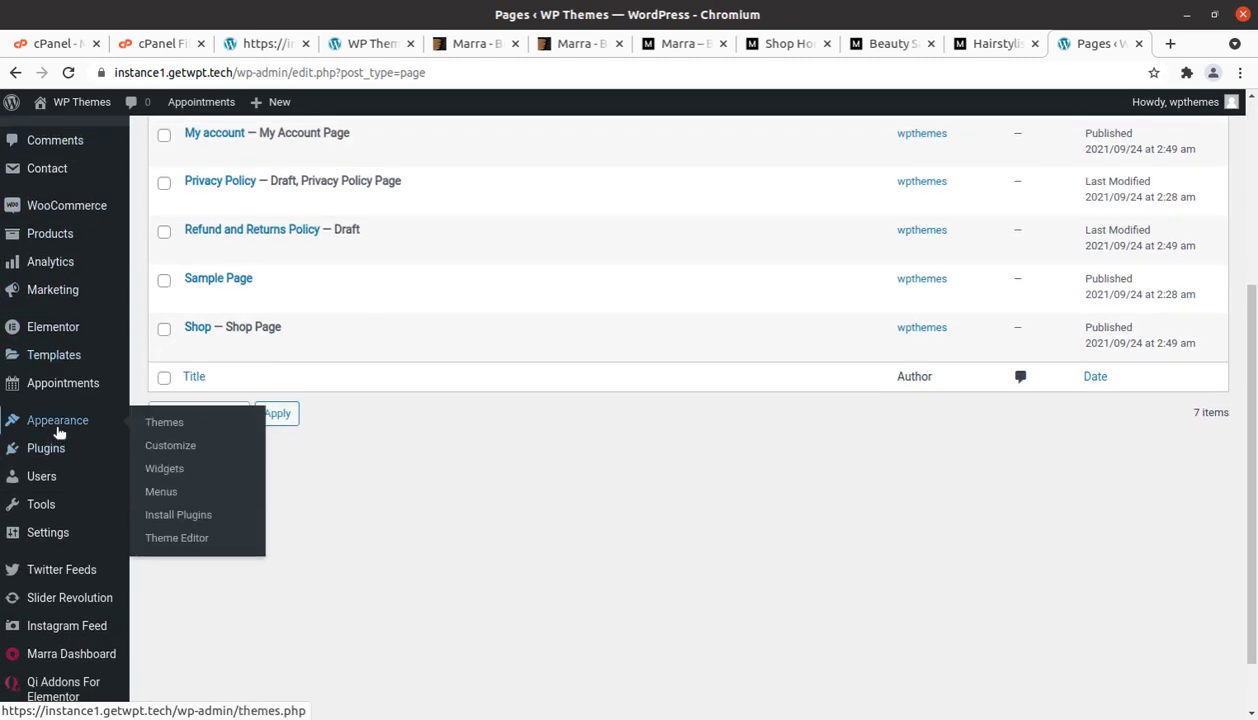
pyautogui.click(161, 493)
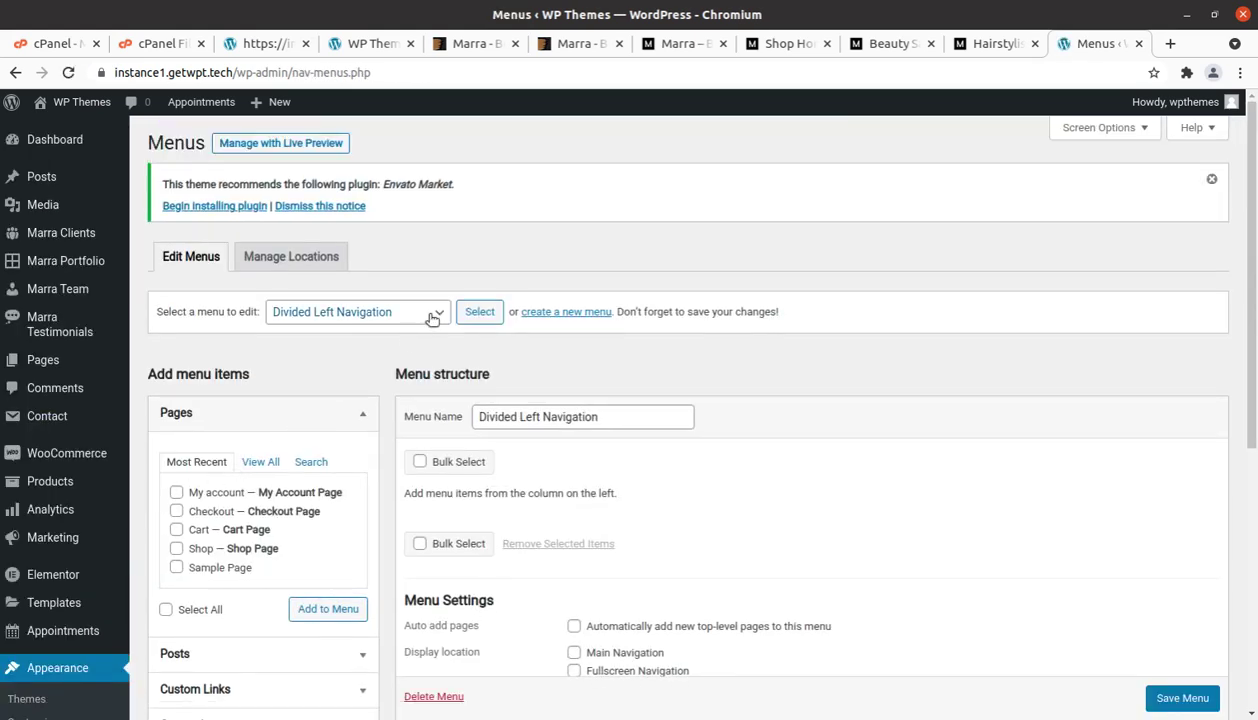
pyautogui.click(430, 313)
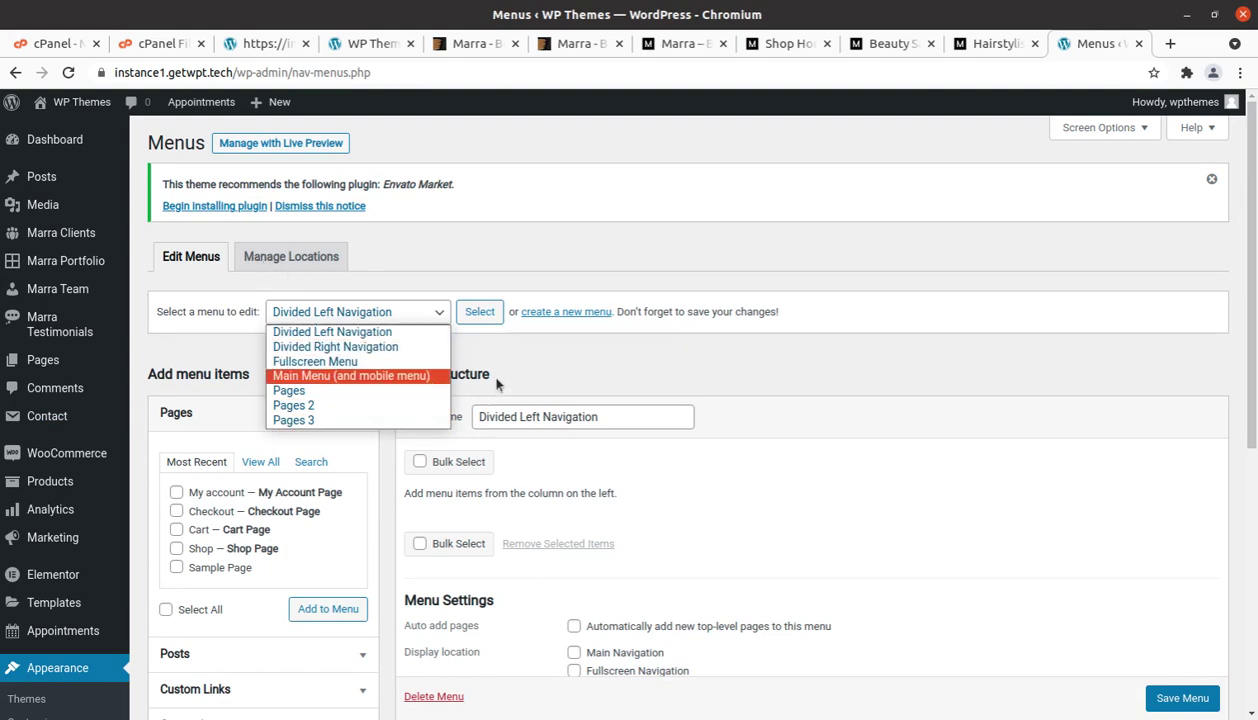
pyautogui.click(406, 376)
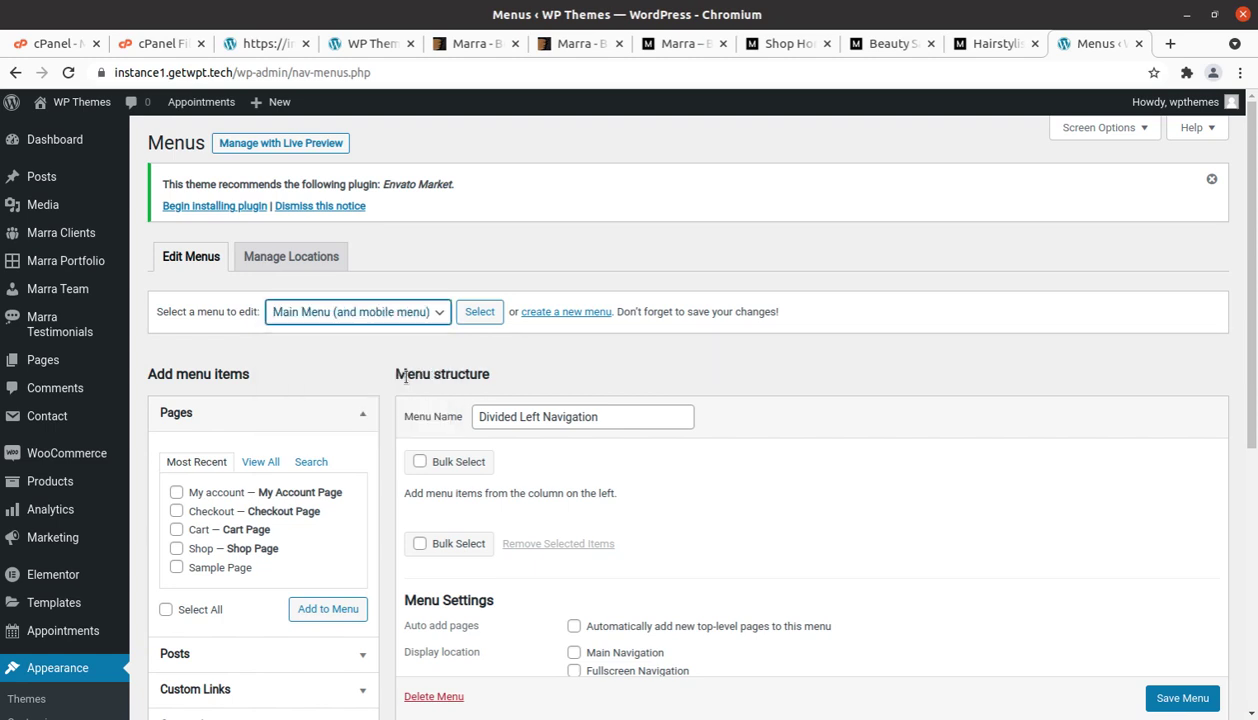
pyautogui.click(467, 316)
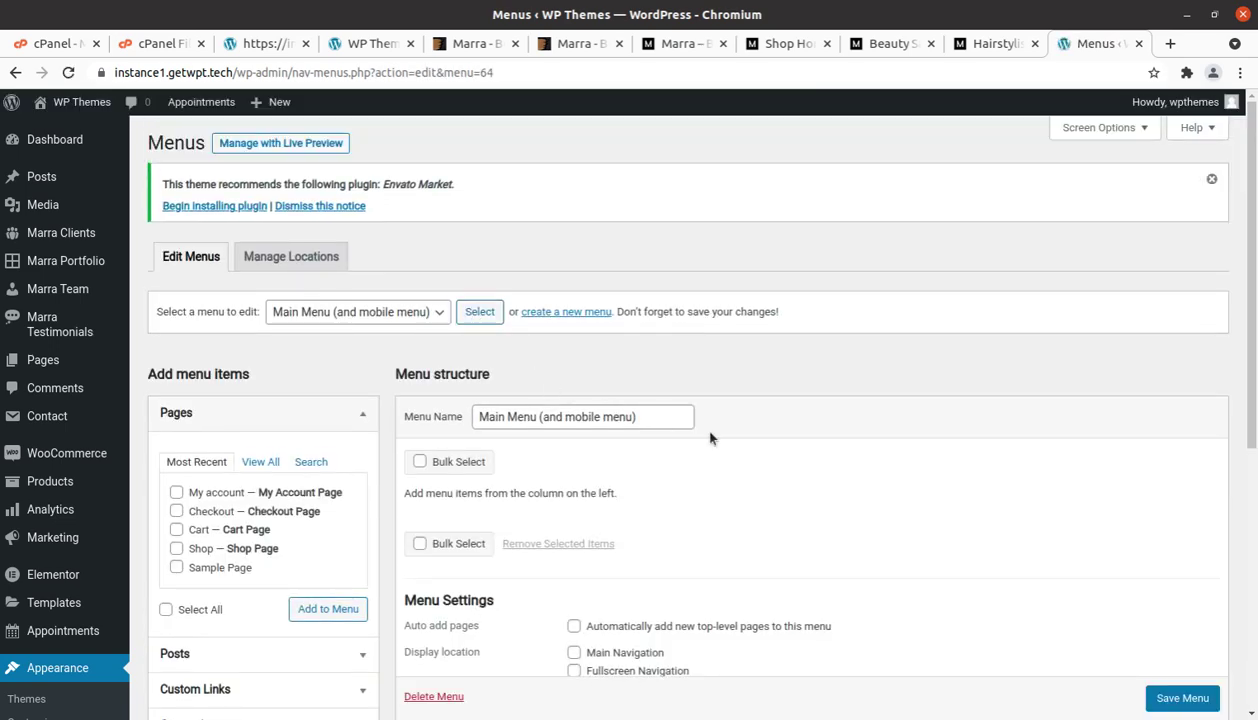
pyautogui.scroll(-3, 730, 440)
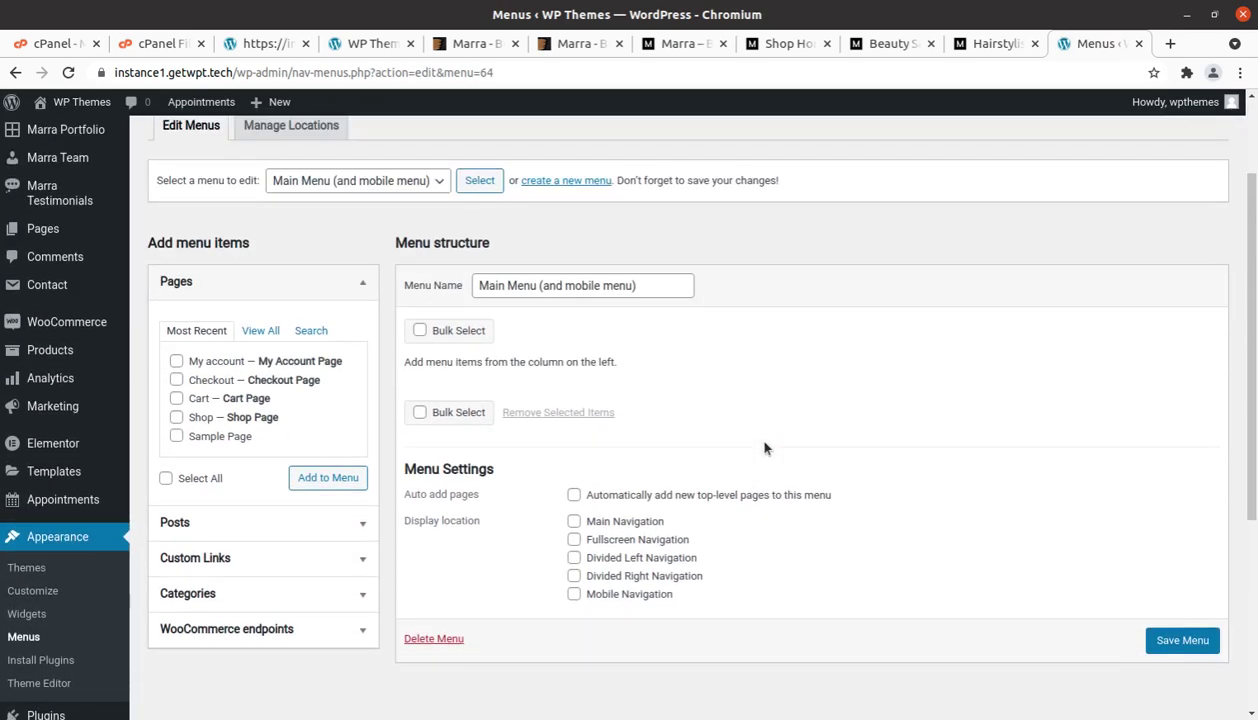
pyautogui.scroll(3, 764, 448)
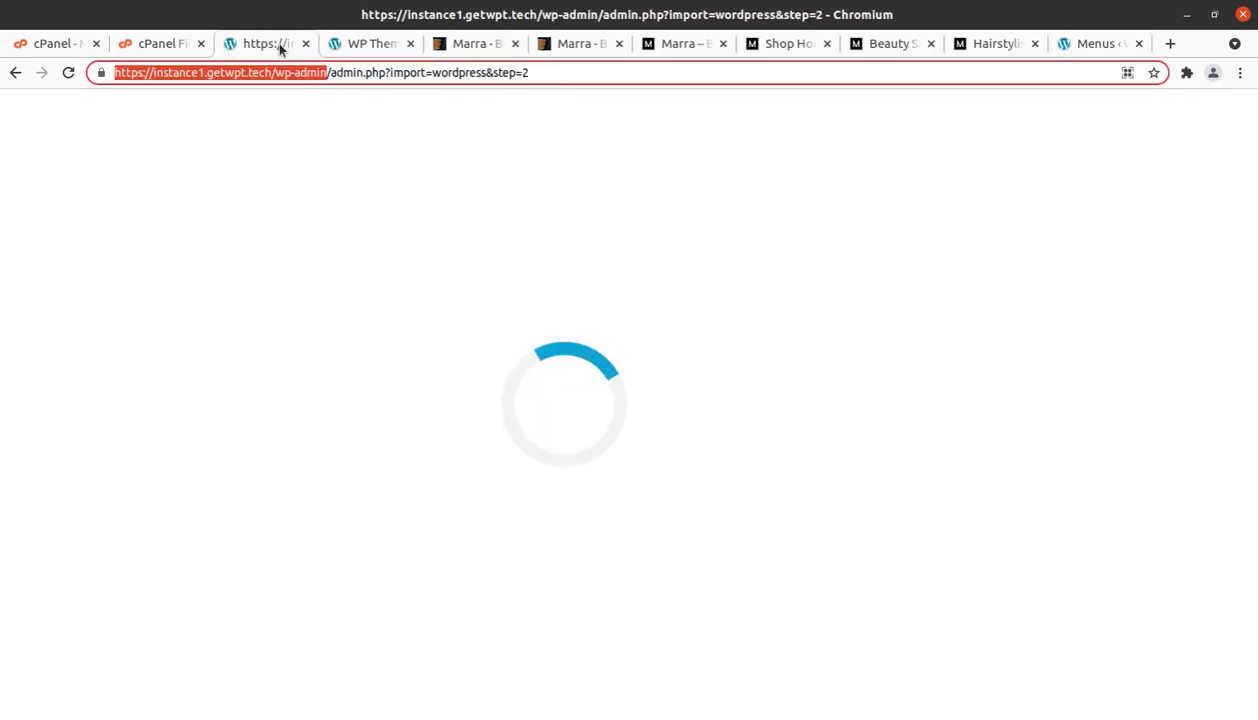
# Recheck the import page's progress and look over the final items of the Media Library again
pyautogui.click(279, 46)
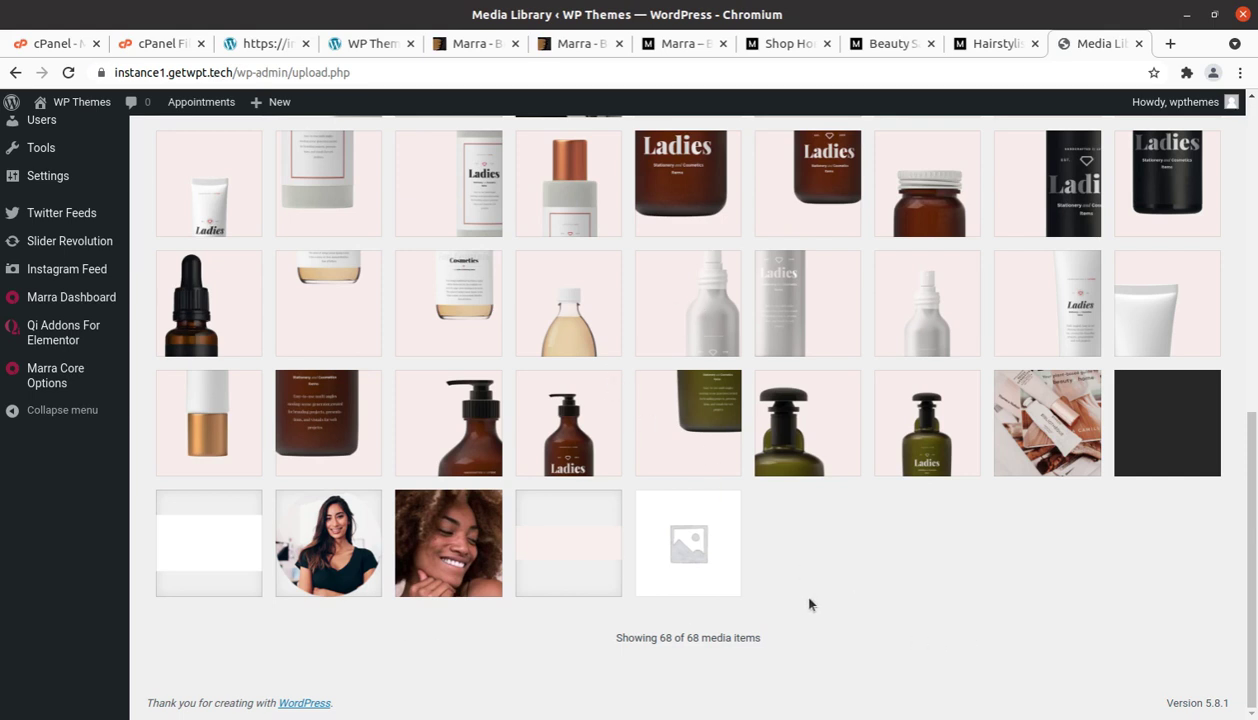
pyautogui.scroll(1, 810, 604)
pyautogui.scroll(-1, 809, 602)
pyautogui.scroll(3, 441, 430)
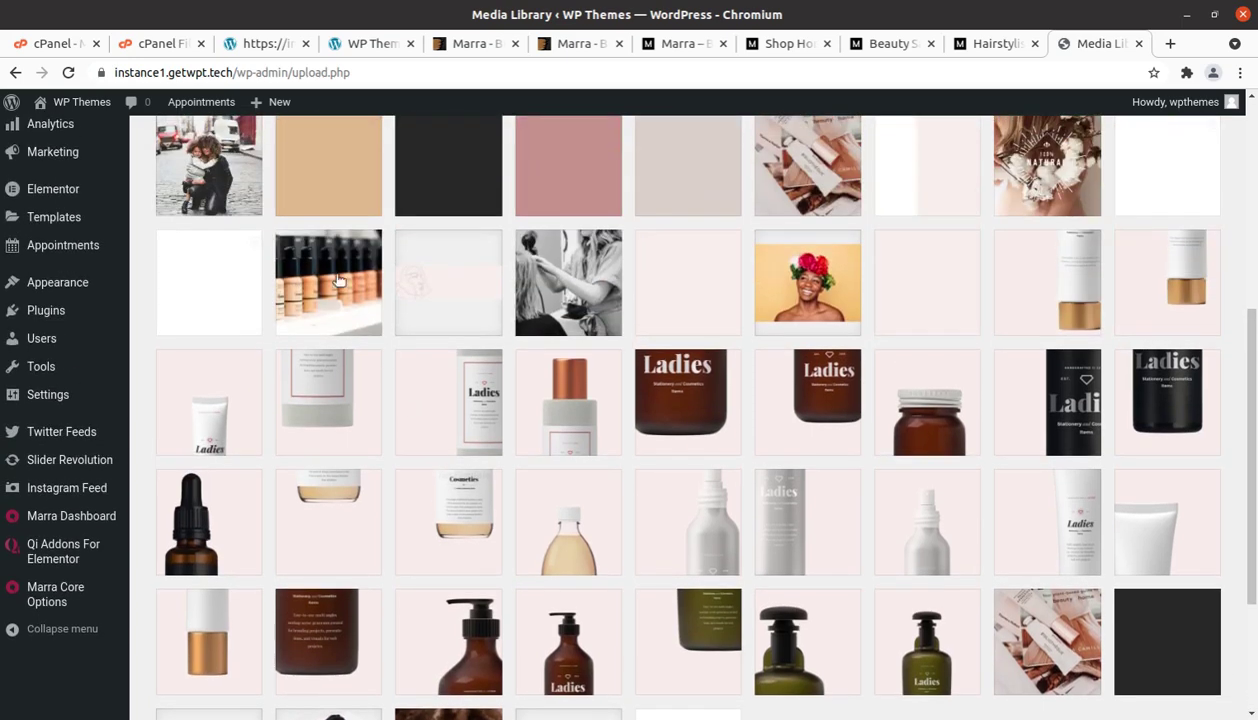
pyautogui.scroll(2, 106, 205)
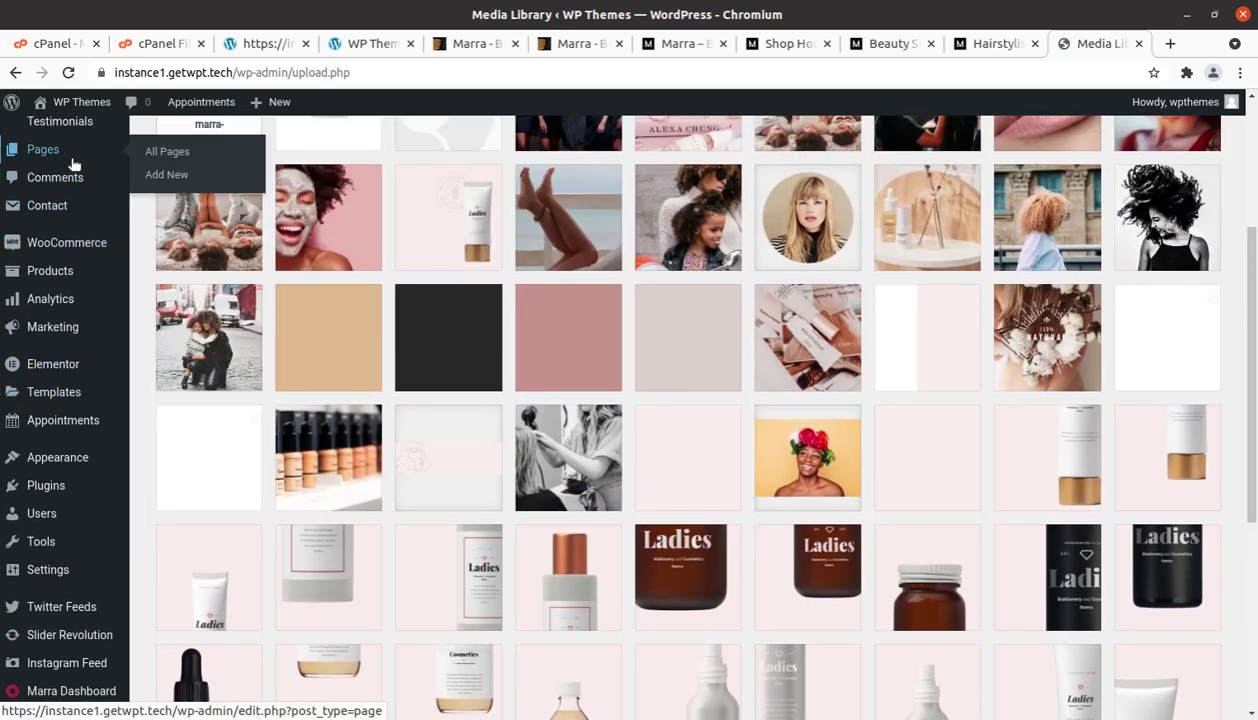
# Run the WordPress importer again and upload marra-export.xml from the xml export folder
pyautogui.scroll(-2, 95, 582)
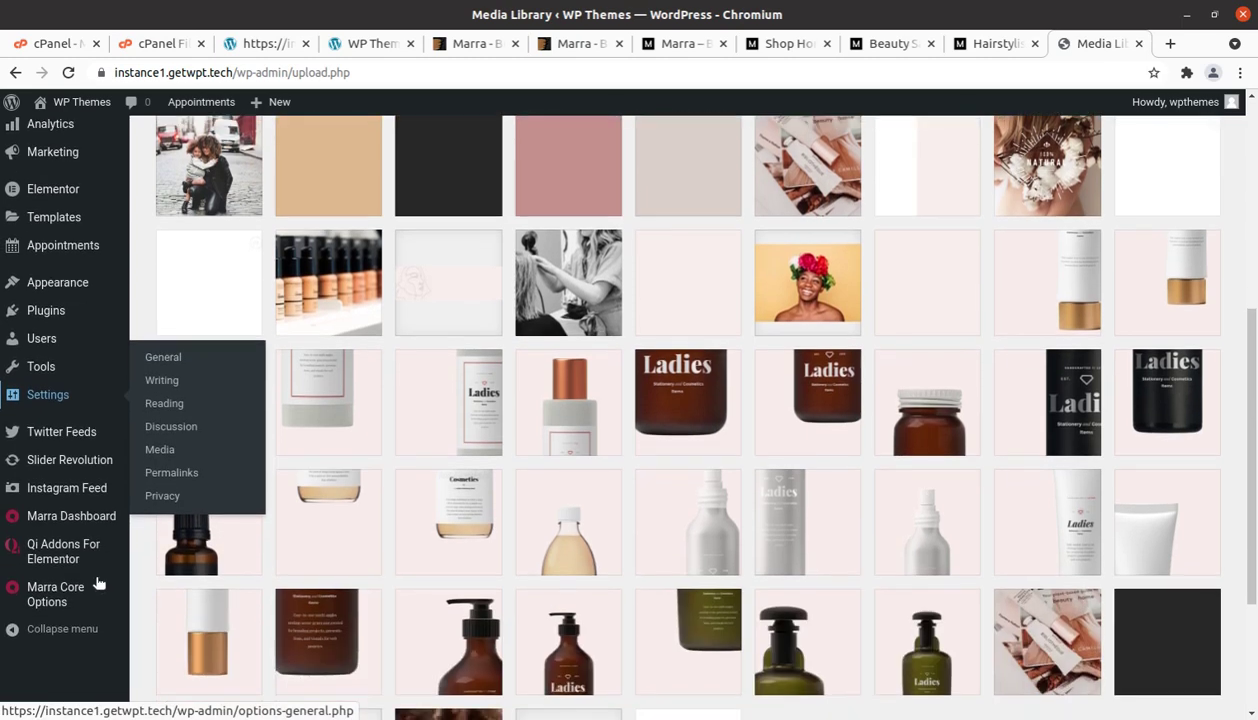
pyautogui.moveTo(60, 372)
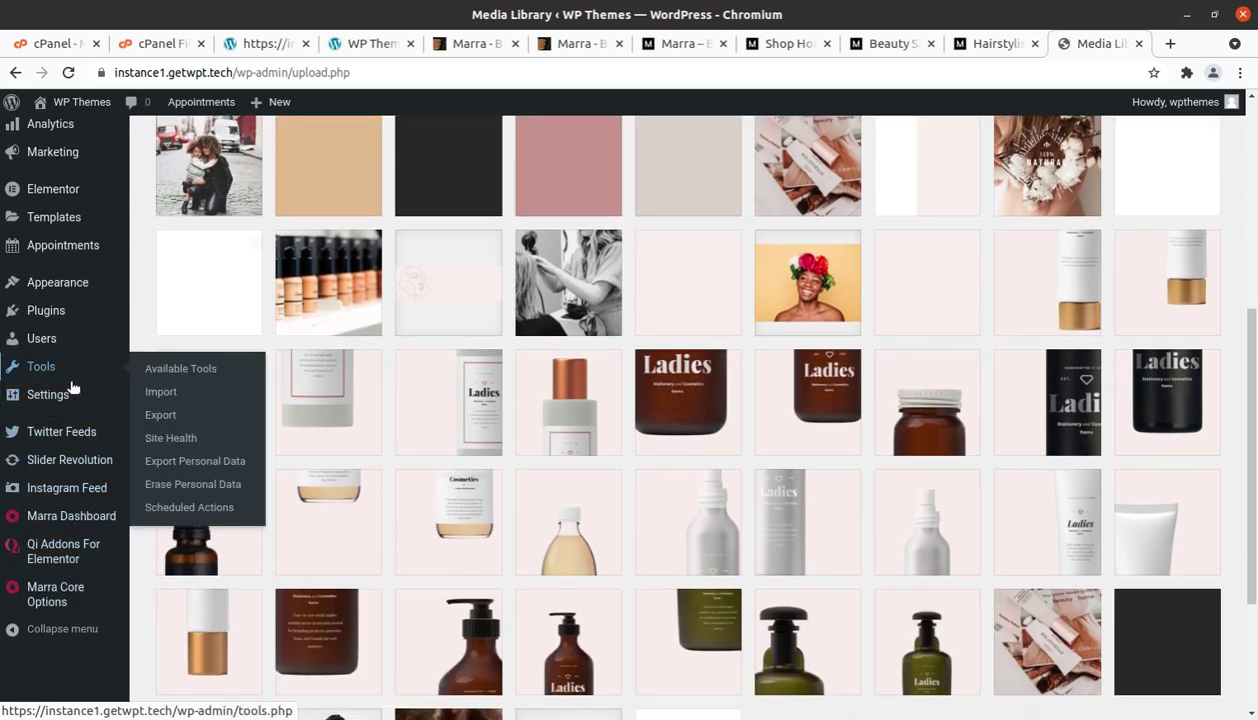
pyautogui.click(157, 400)
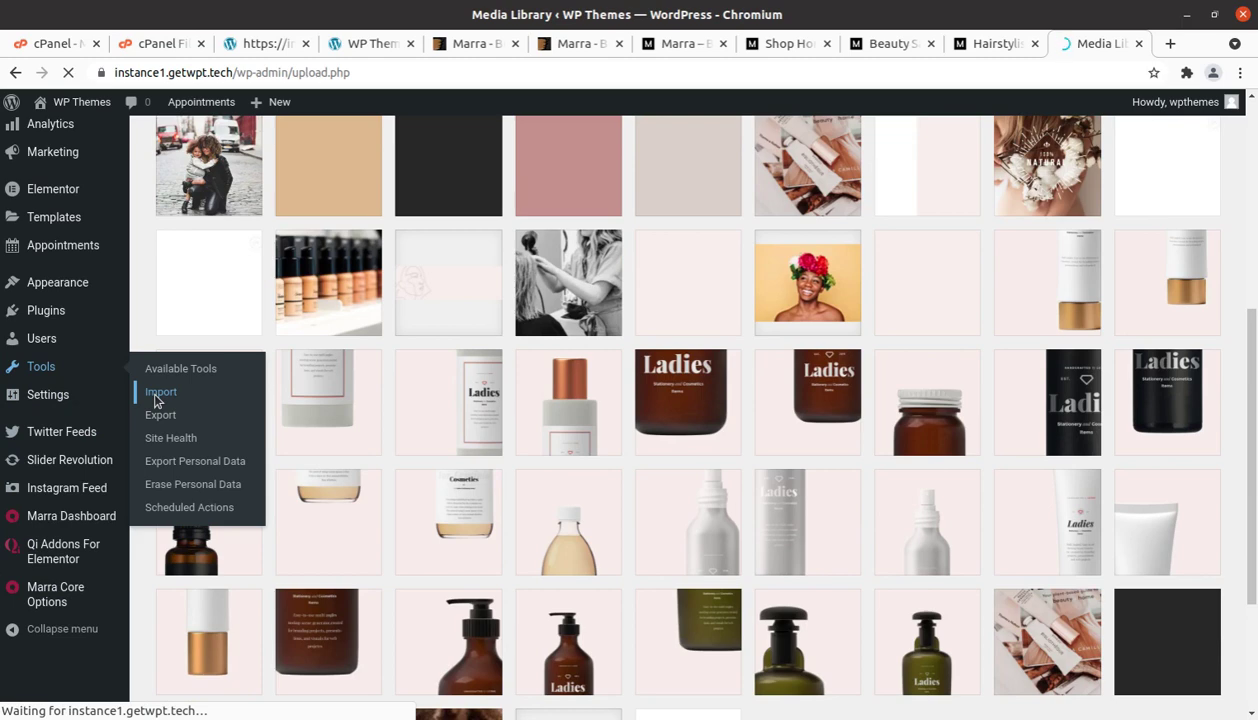
pyautogui.scroll(-3, 431, 493)
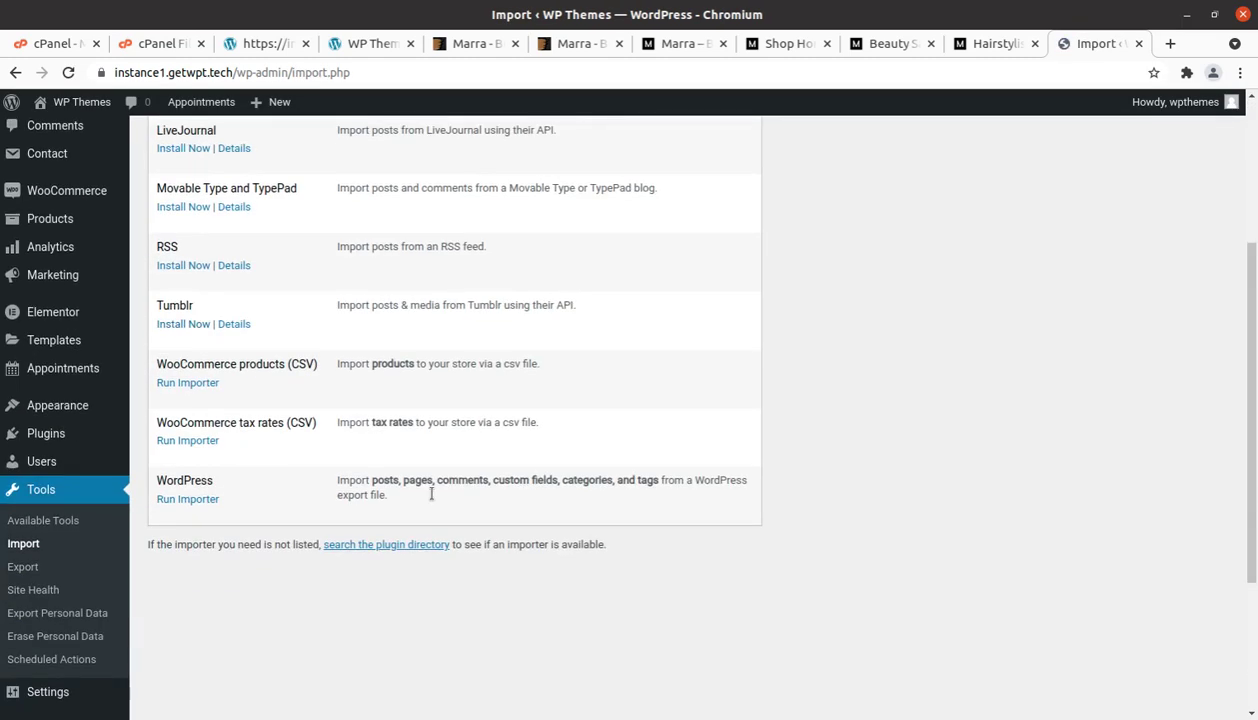
pyautogui.click(196, 500)
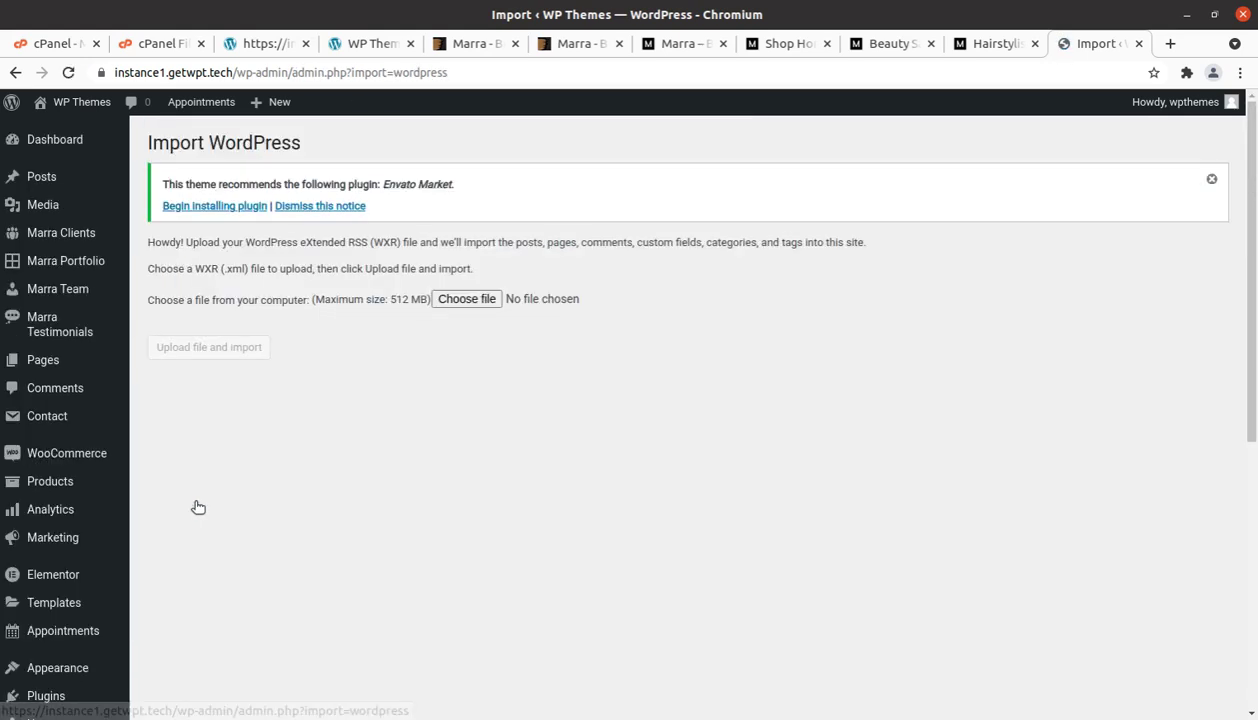
pyautogui.click(488, 304)
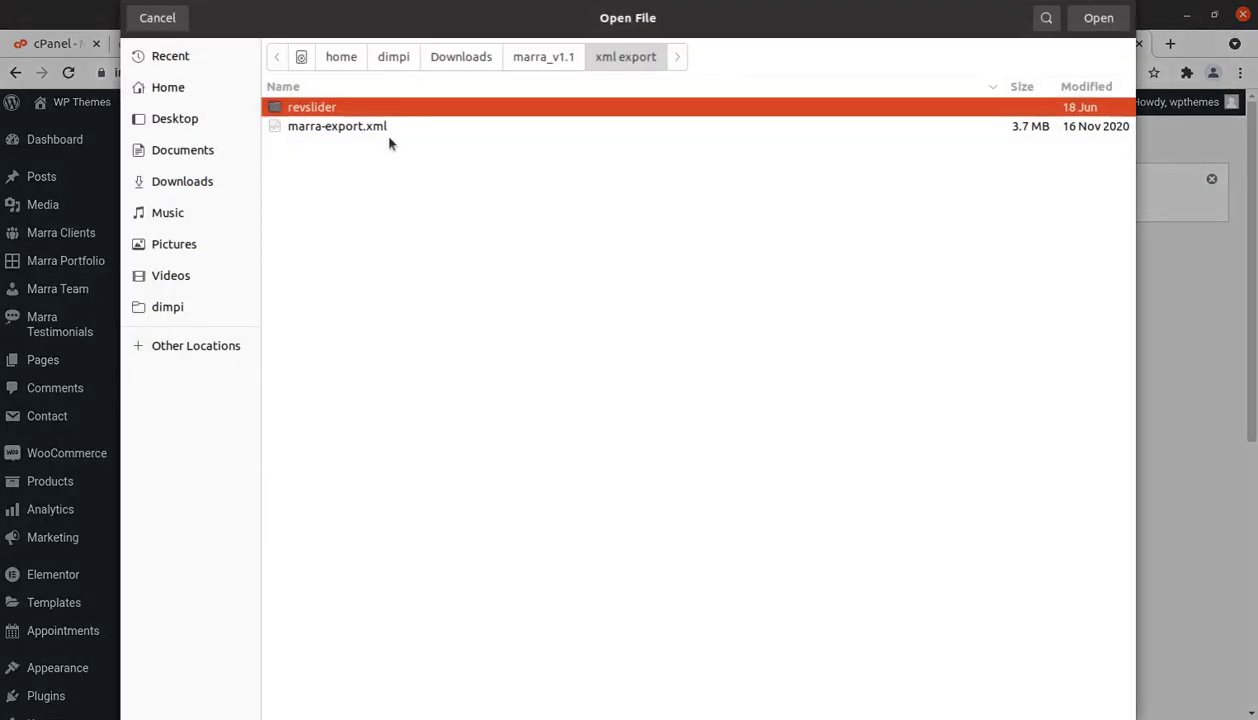
pyautogui.click(380, 126)
pyautogui.click(1110, 20)
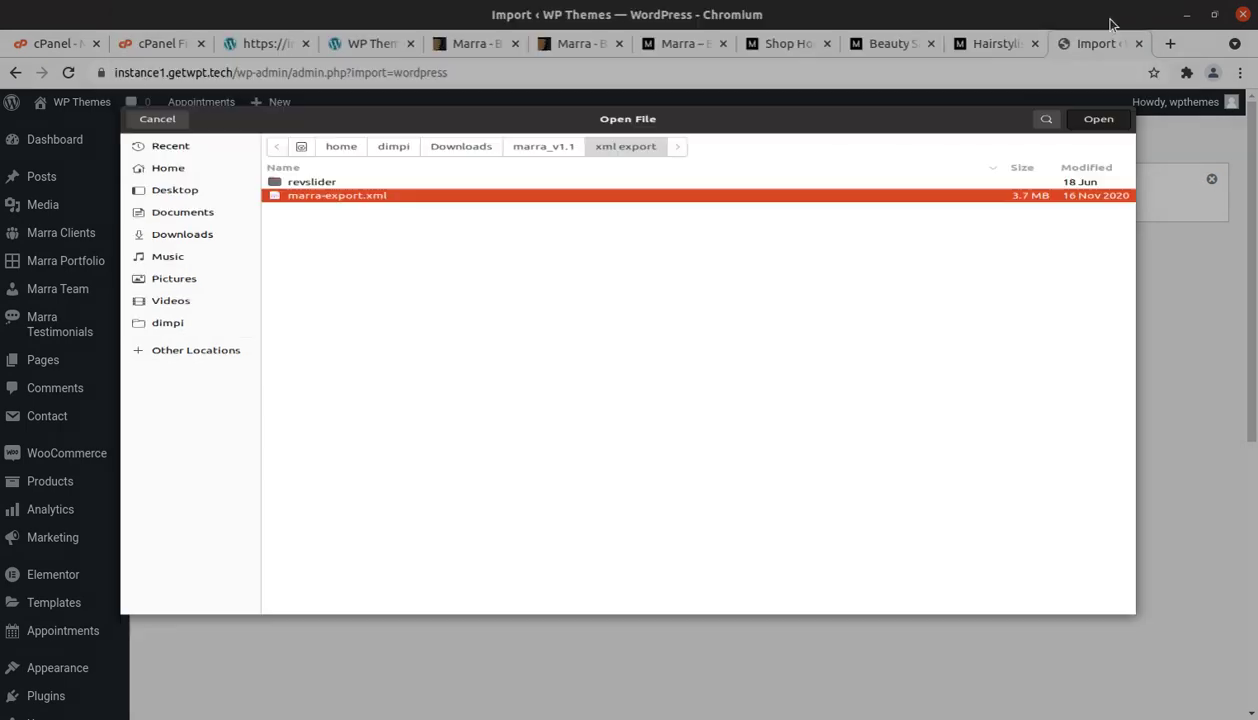
pyautogui.click(212, 348)
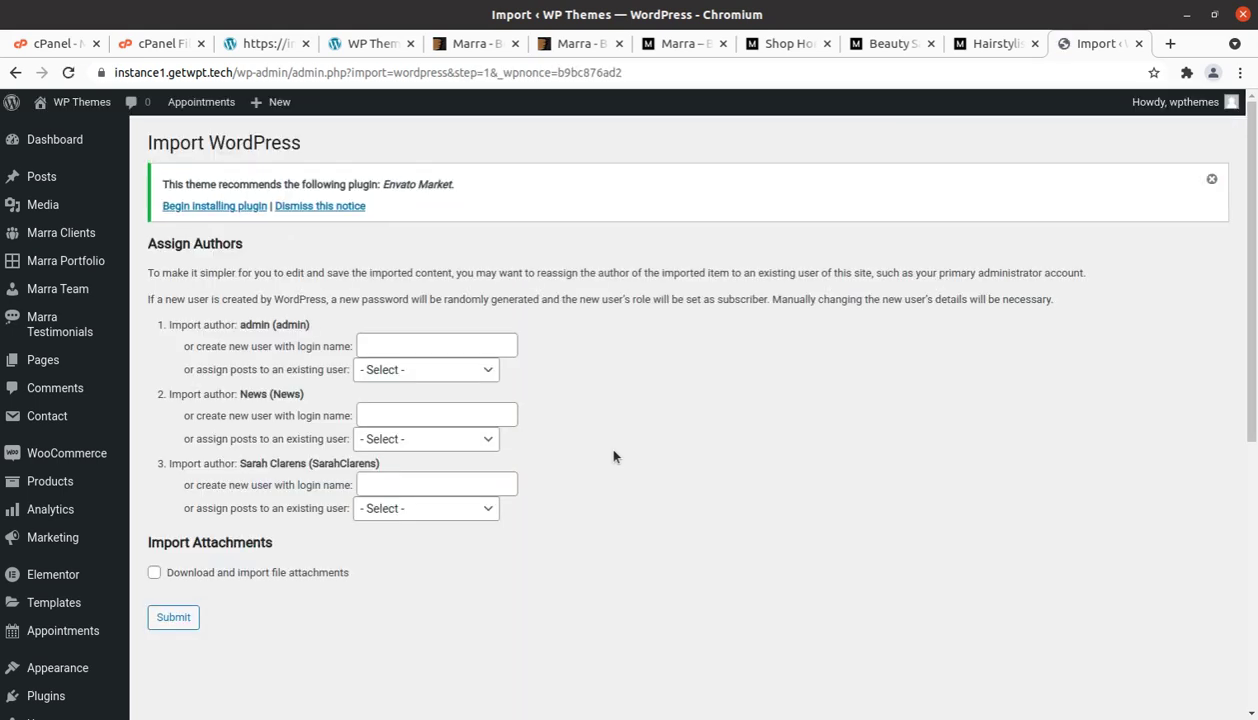
# Assign the posts of all three import authors to the existing user wpthemes
pyautogui.click(486, 369)
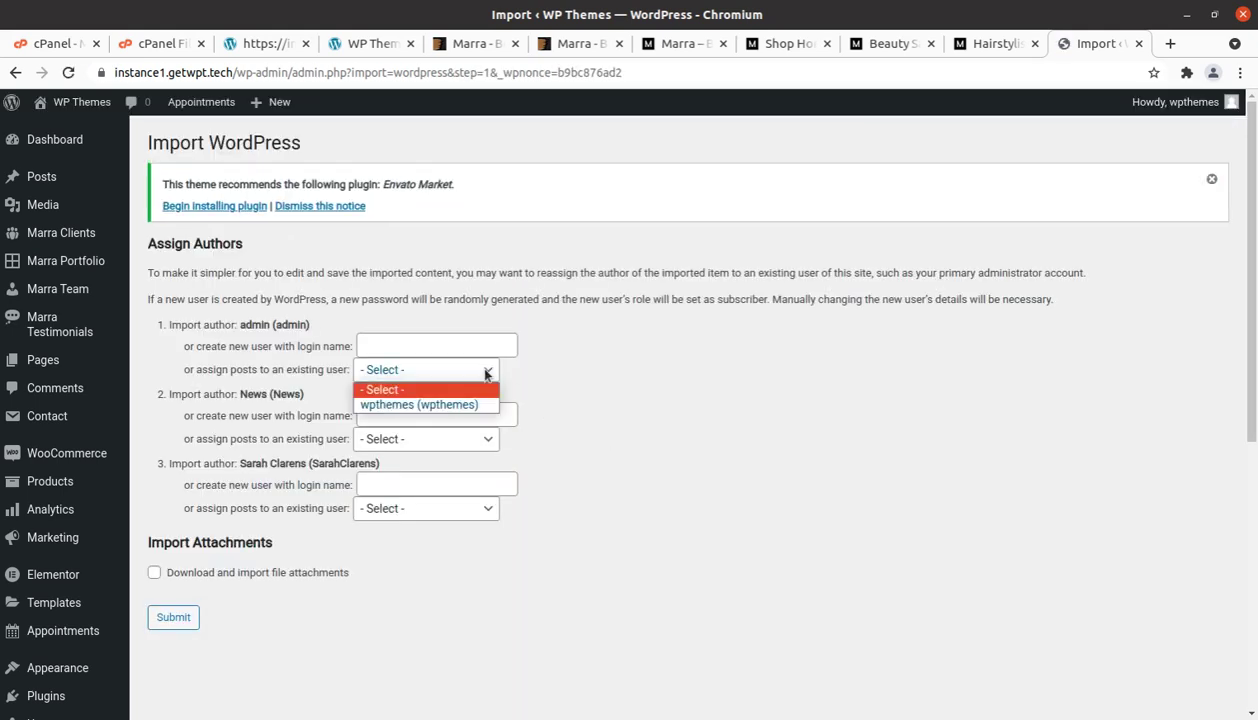
pyautogui.click(465, 403)
pyautogui.click(460, 439)
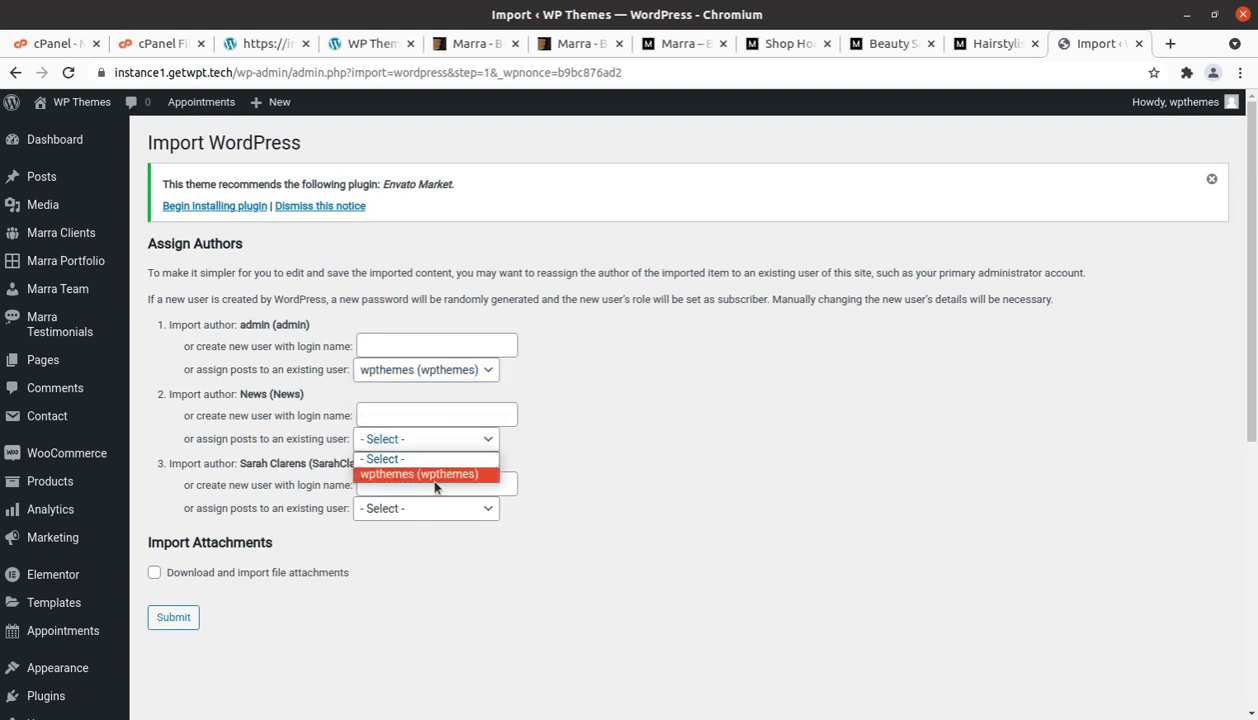
pyautogui.click(435, 474)
pyautogui.click(449, 507)
pyautogui.click(420, 542)
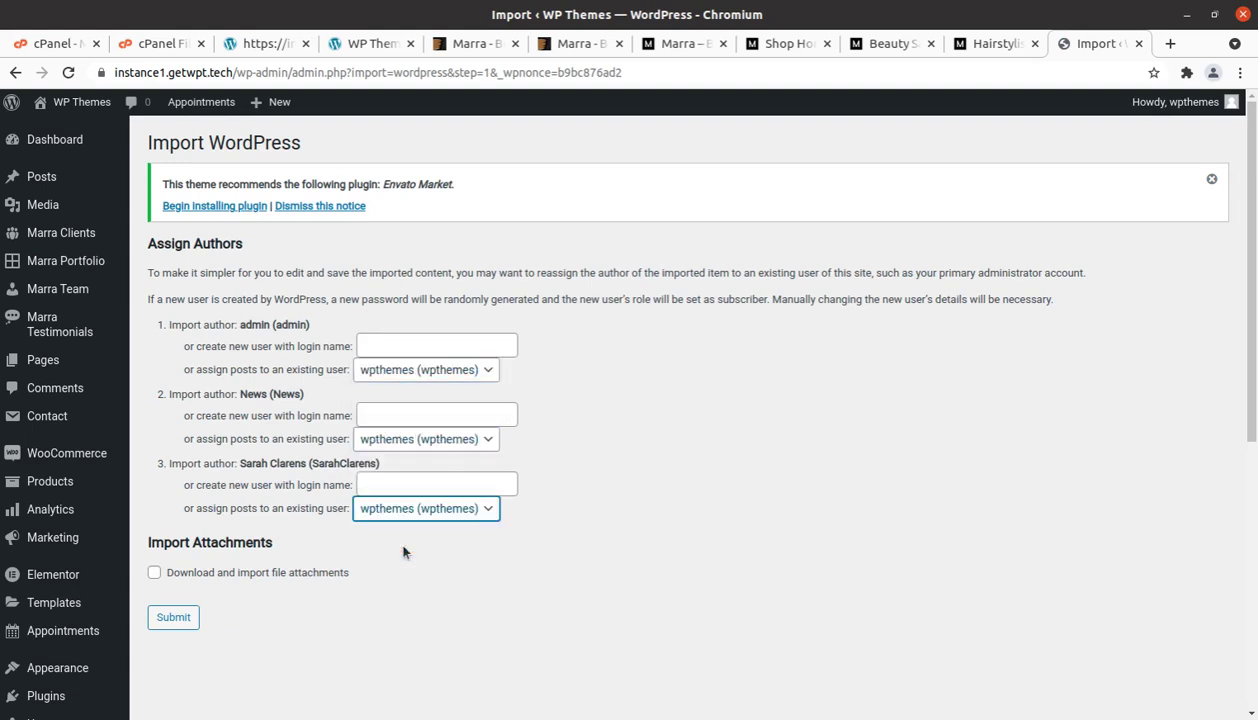
# Enable downloading and importing of file attachments and submit the import
pyautogui.click(154, 572)
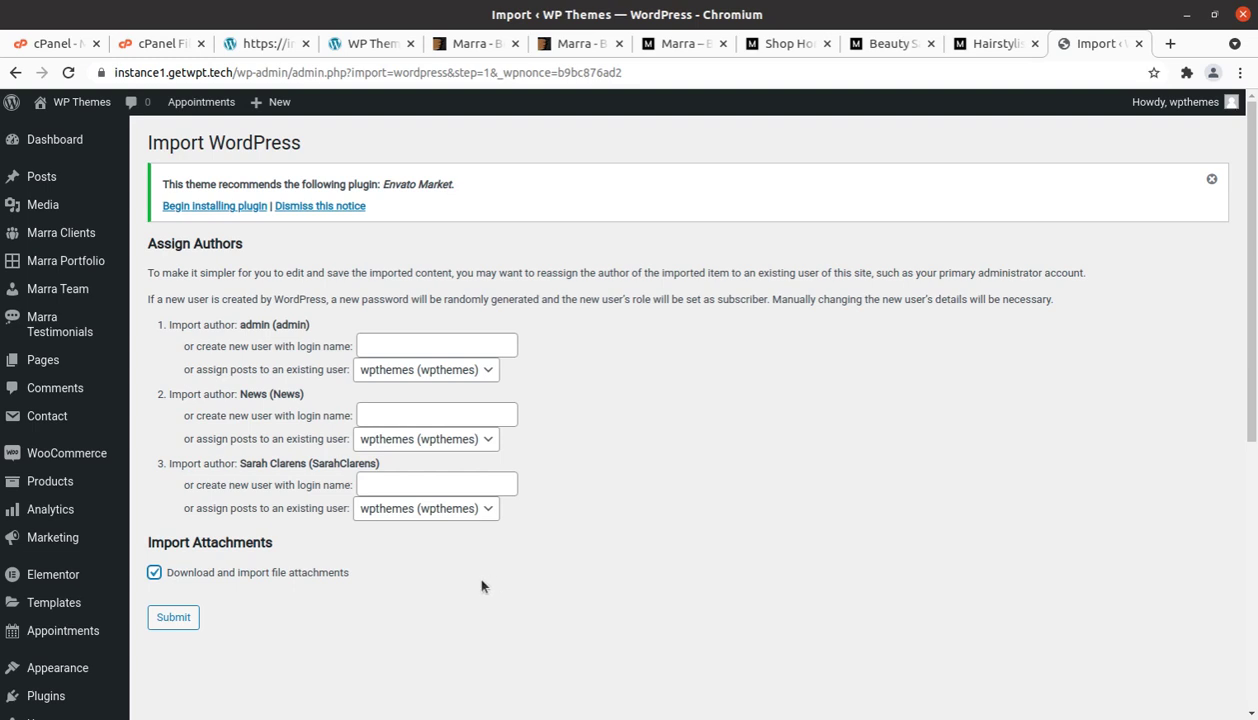
pyautogui.scroll(-3, 398, 539)
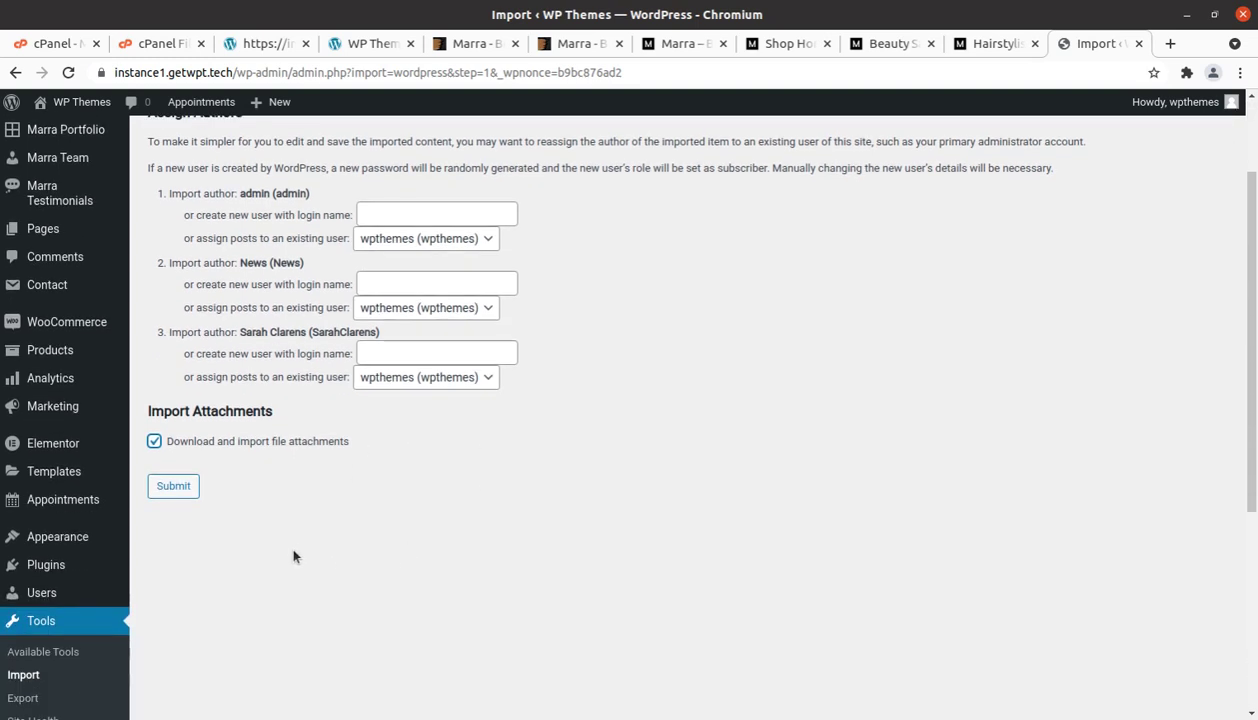
pyautogui.click(168, 497)
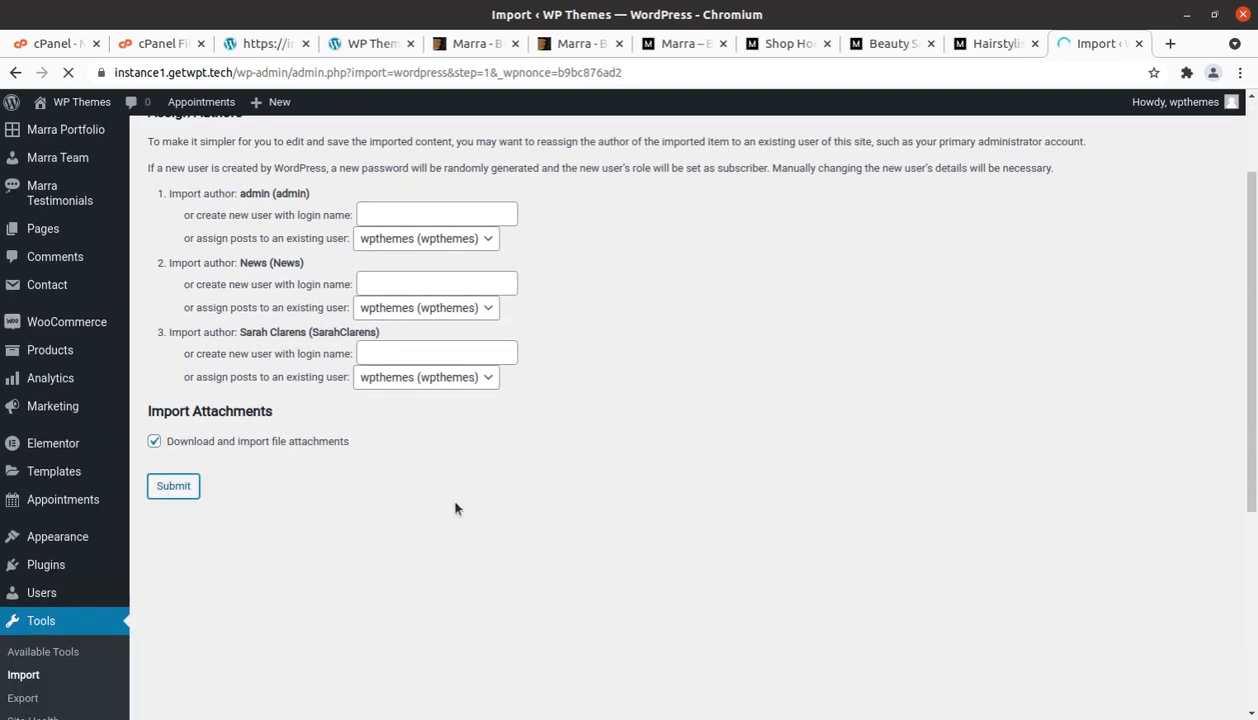
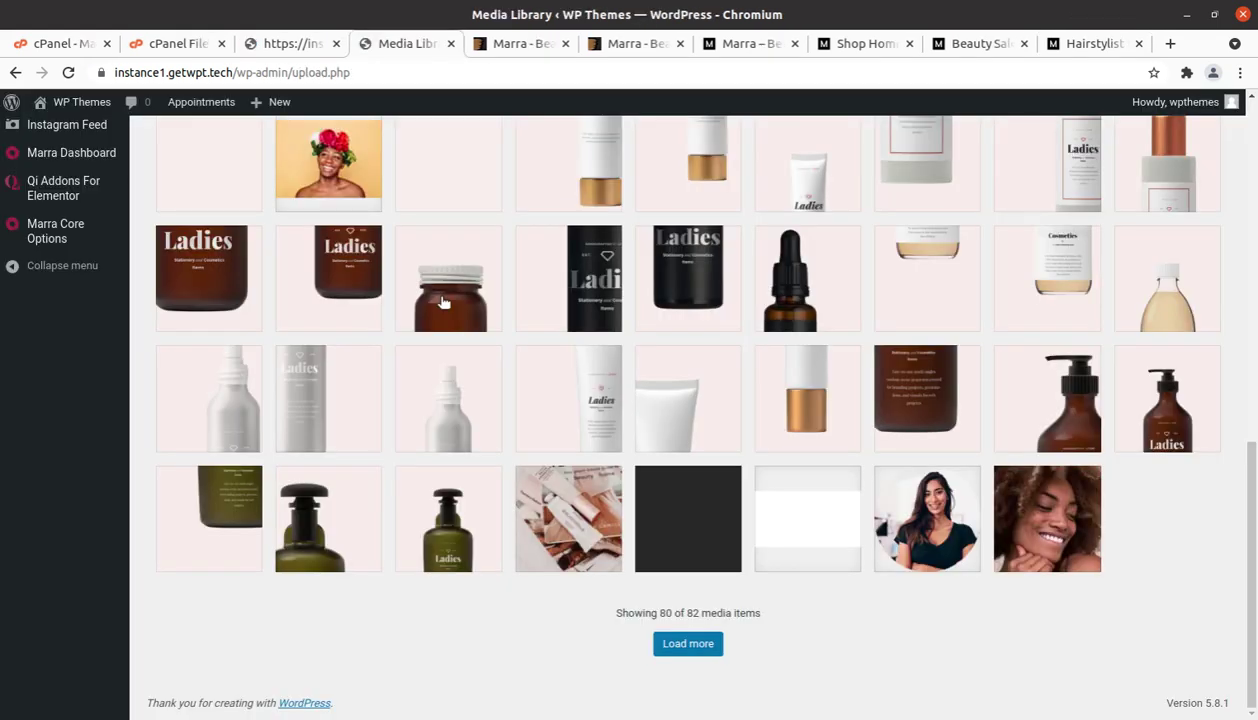
# Check the media item count at the end of the Media Library, and recheck it after reloading the page
pyautogui.doubleClick(690, 613)
pyautogui.scroll(4, 810, 640)
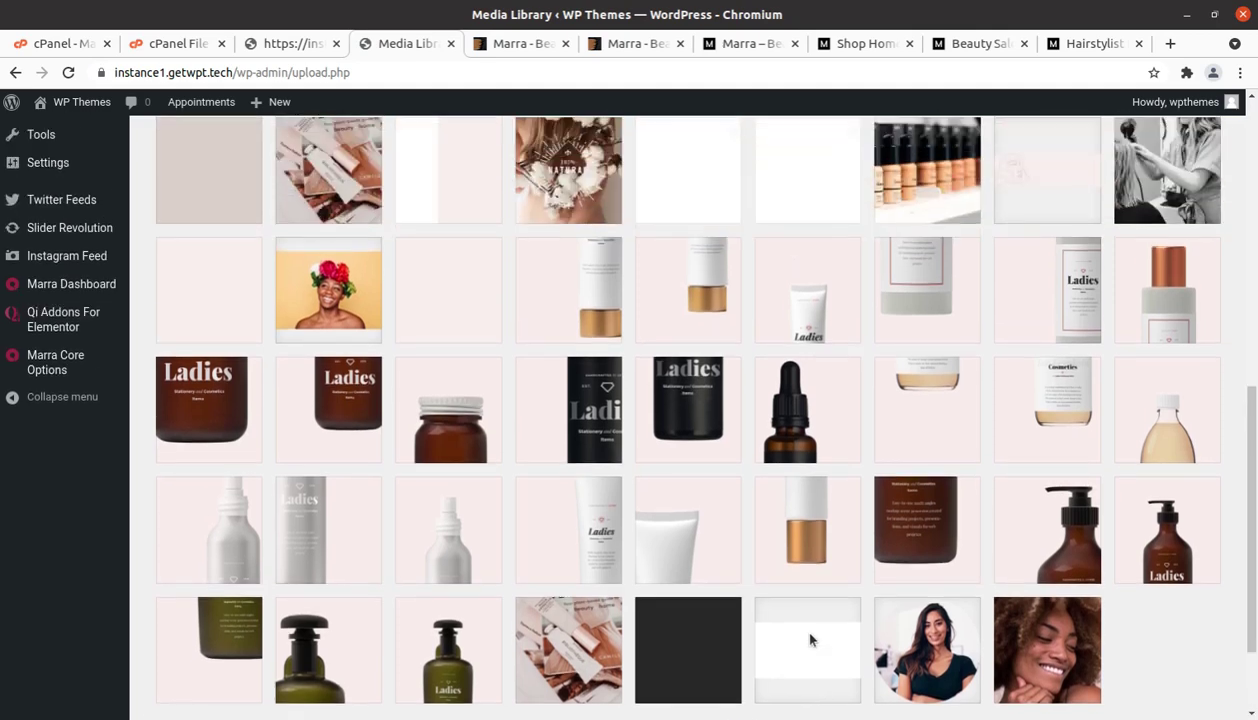
pyautogui.scroll(-4, 811, 638)
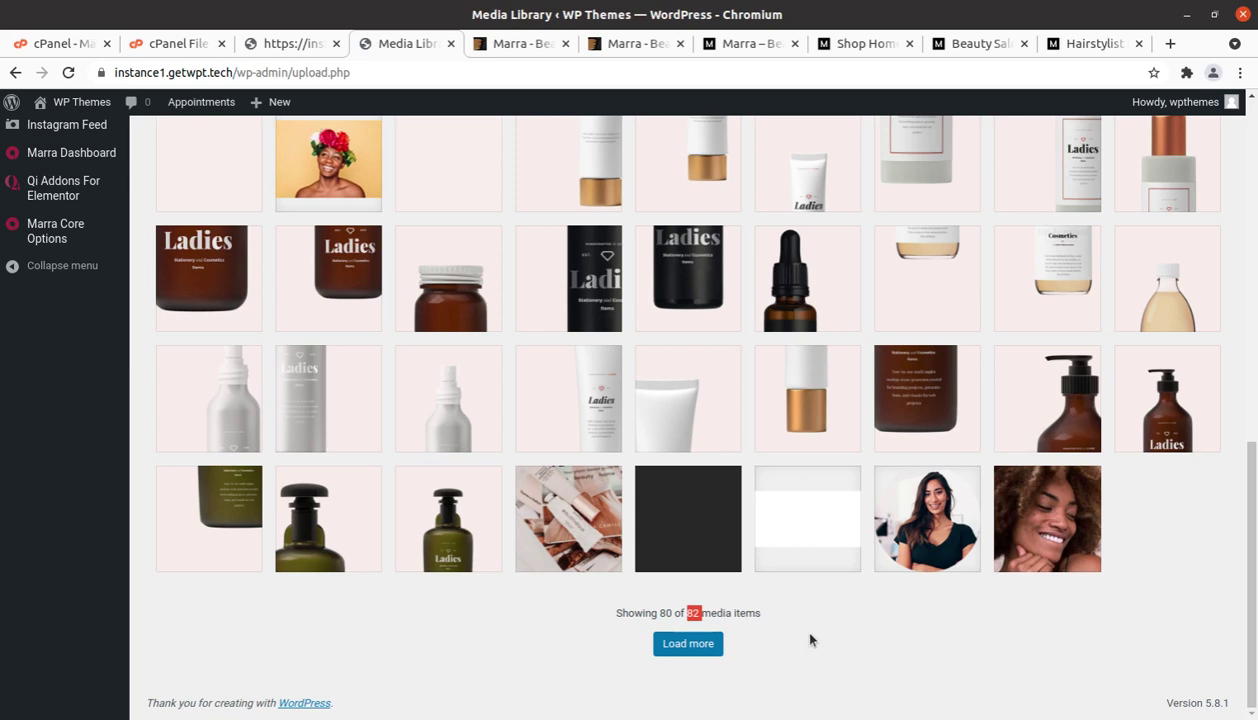
pyautogui.click(68, 72)
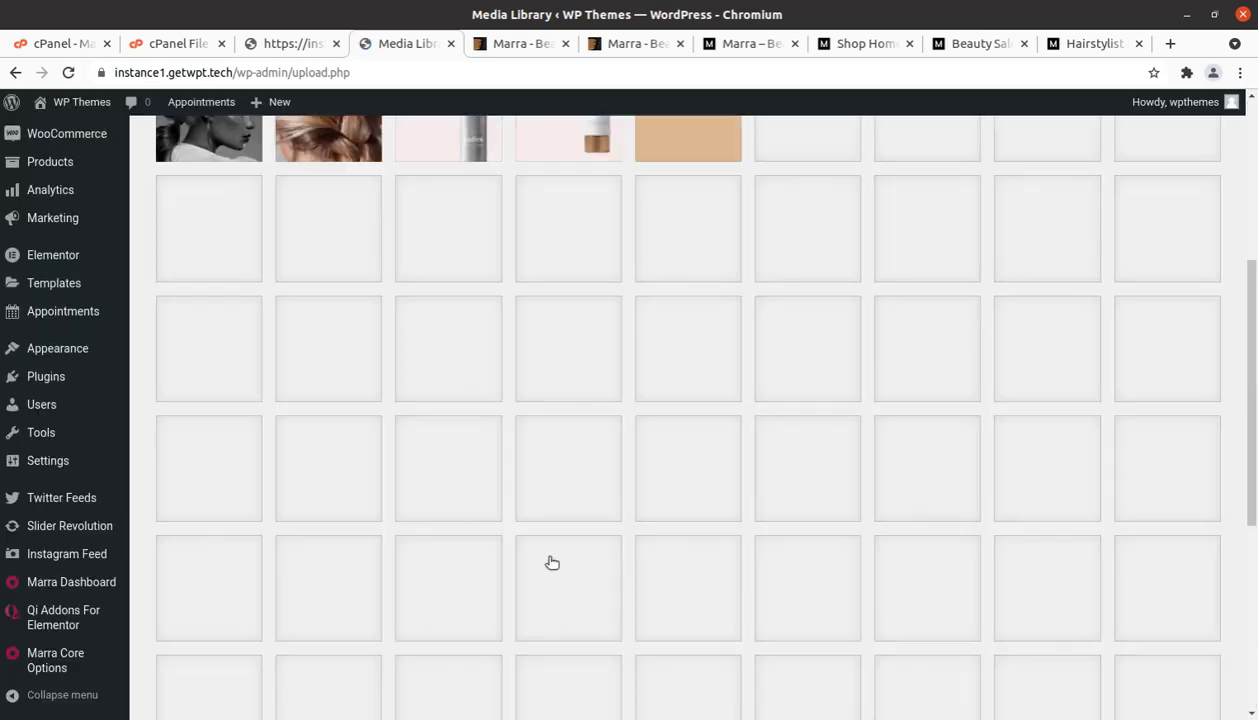
pyautogui.scroll(-5, 689, 609)
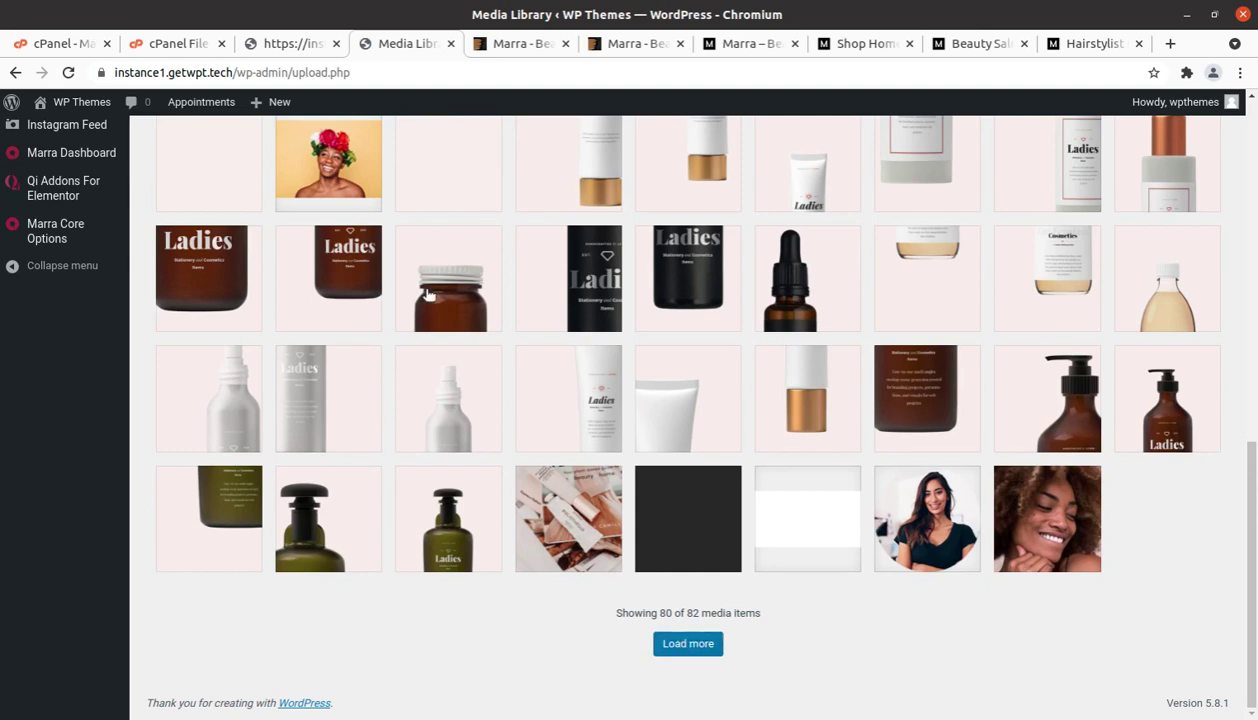
# Check the import page's progress and look back through the Media Library up to its first items
pyautogui.click(281, 45)
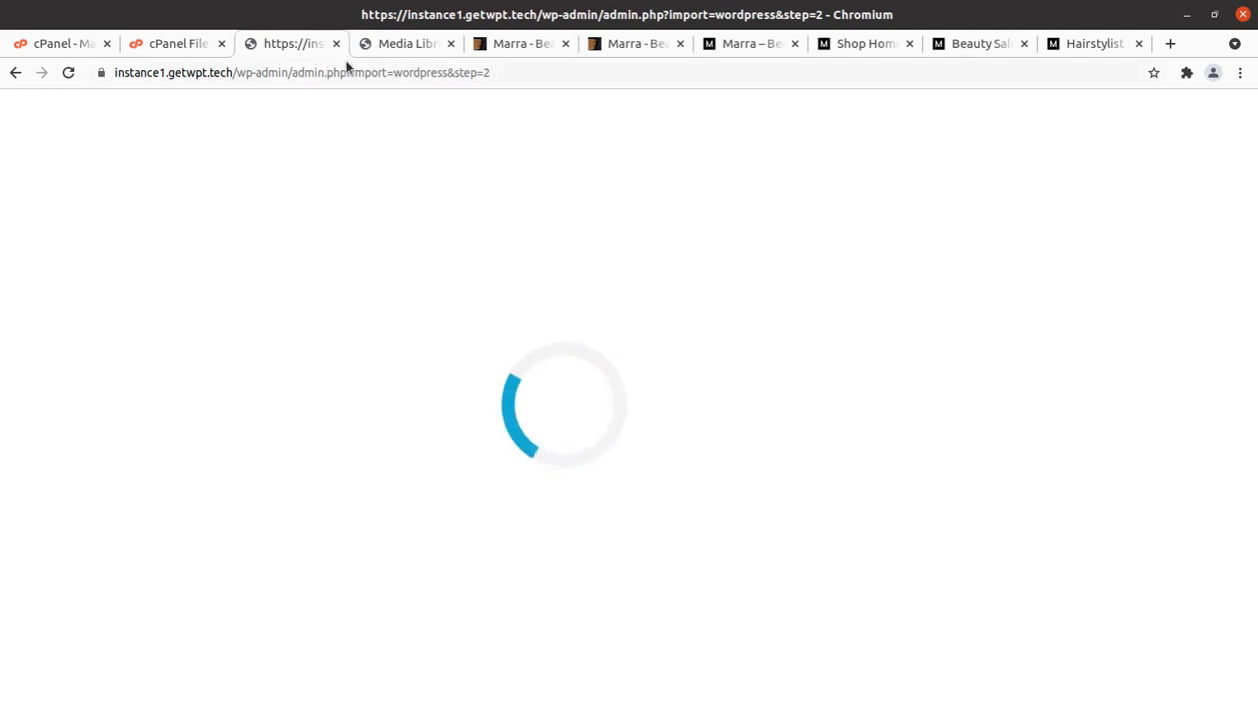
pyautogui.click(391, 50)
pyautogui.scroll(5, 126, 402)
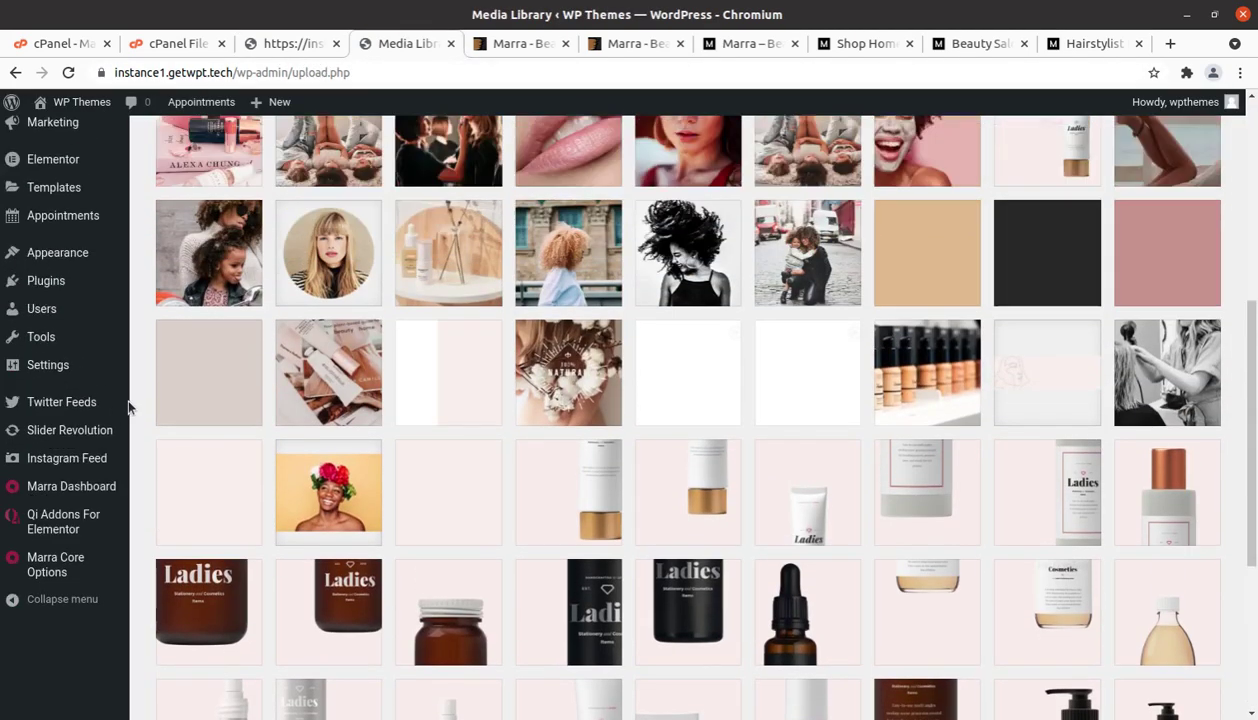
pyautogui.scroll(4, 115, 369)
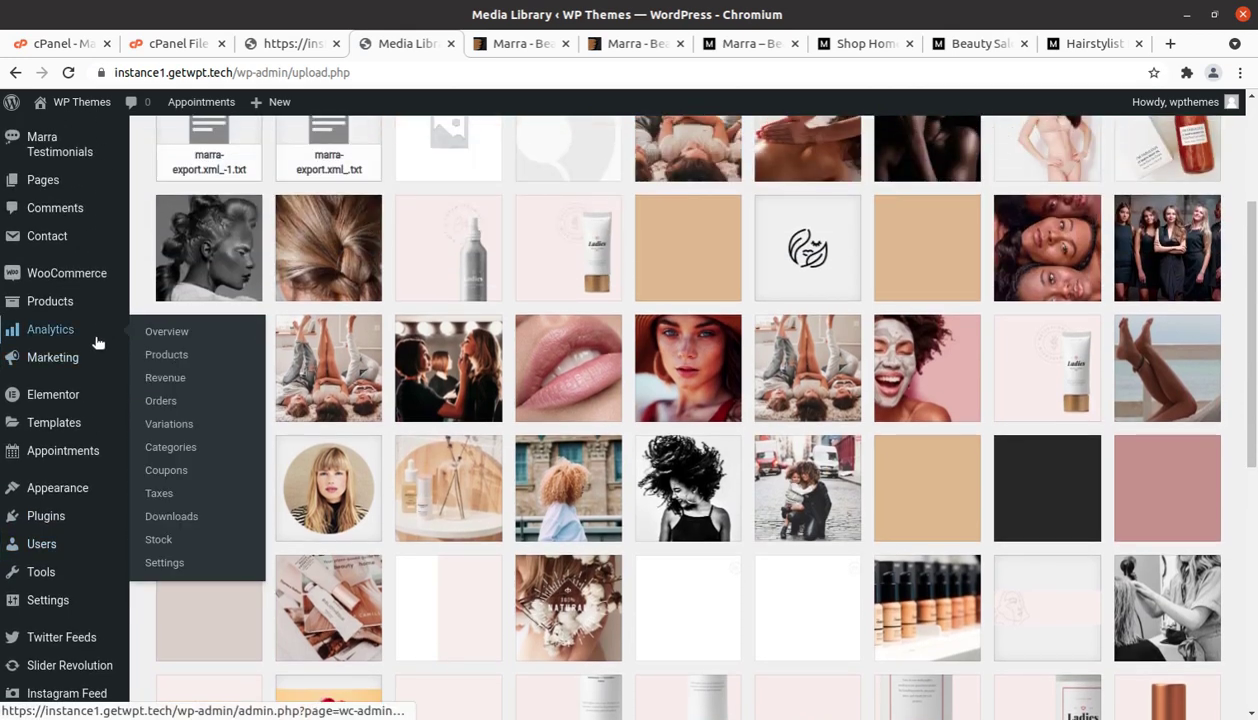
pyautogui.scroll(4, 92, 347)
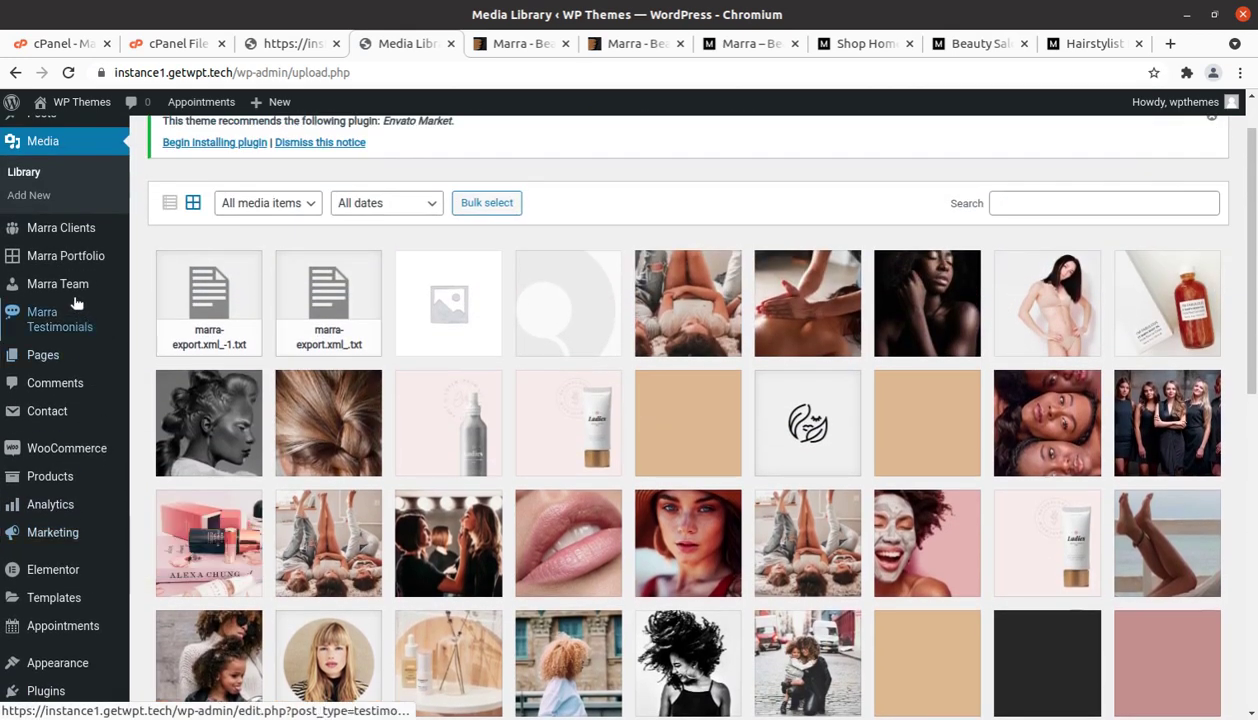
pyautogui.scroll(2, 65, 265)
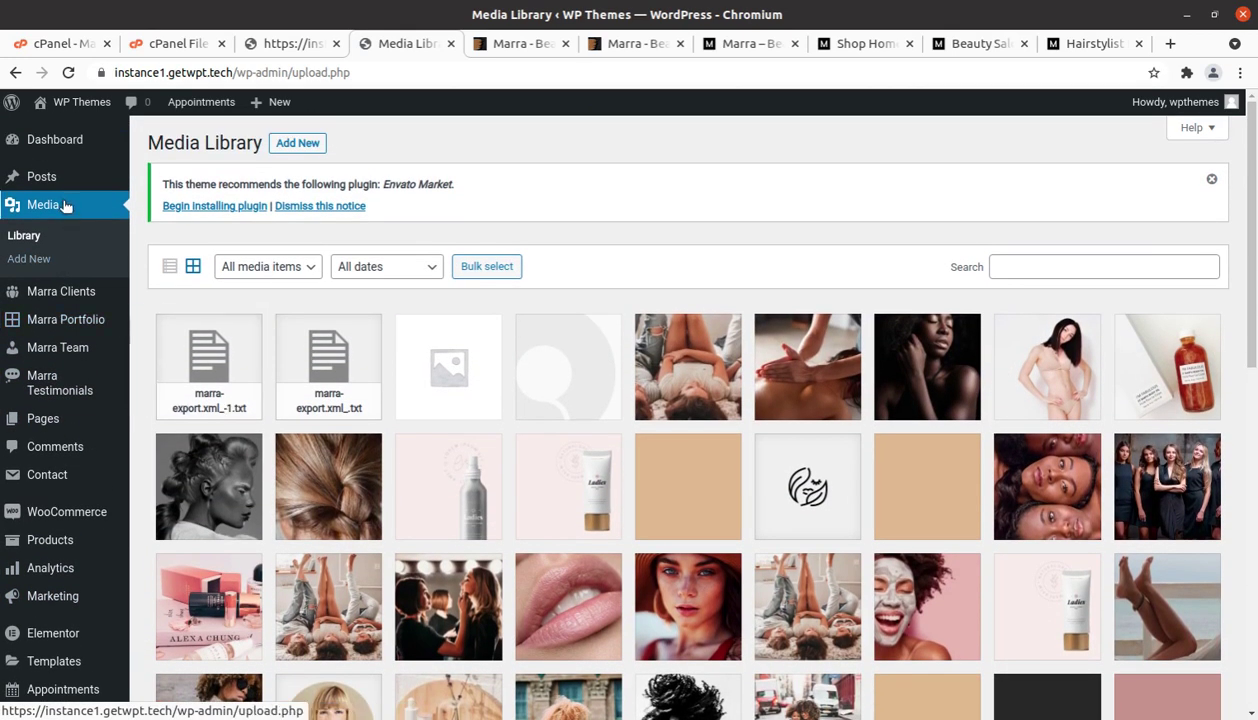
# Open the list of all pages and look through it for imported demo pages
pyautogui.click(182, 426)
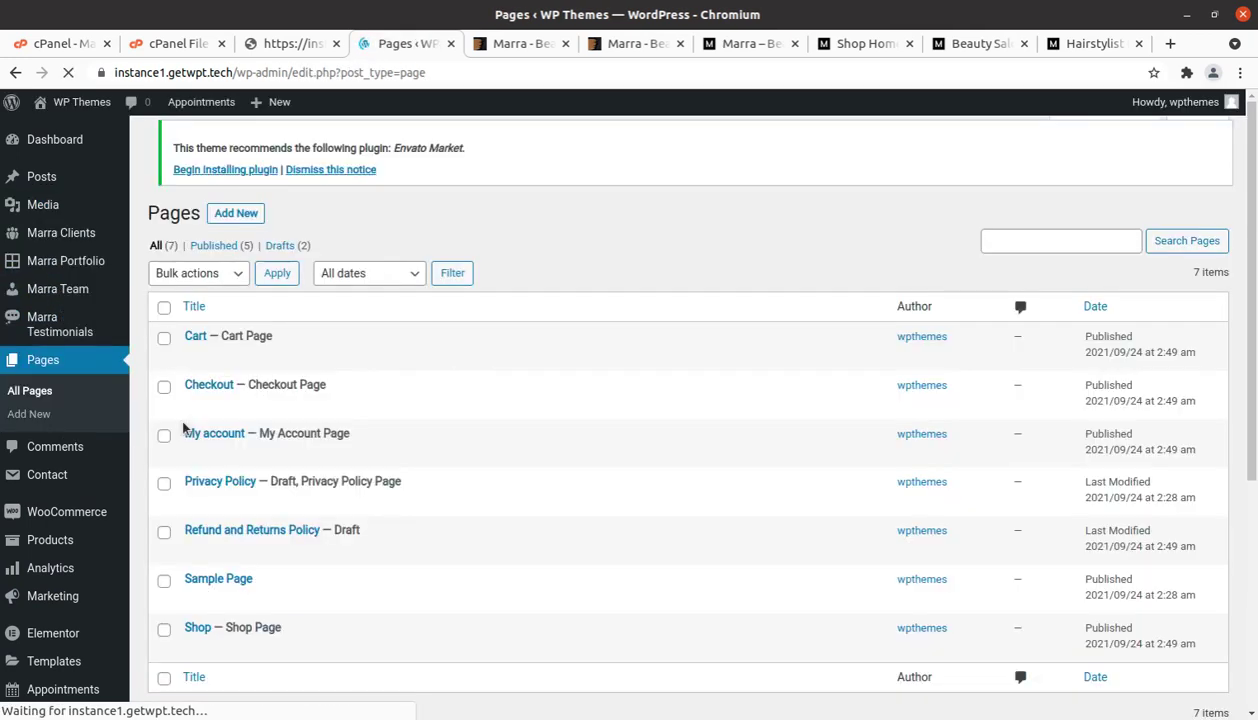
pyautogui.scroll(-4, 234, 432)
pyautogui.scroll(4, 234, 432)
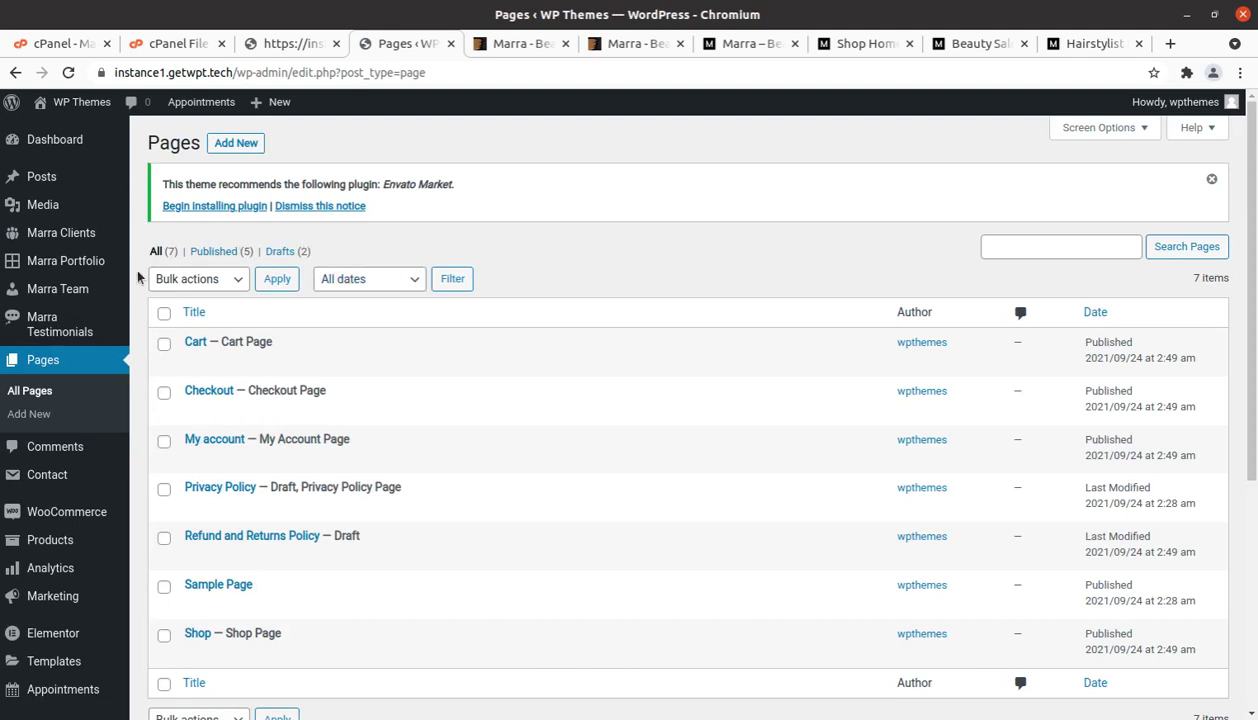
# Examine the structure and settings of "Main Menu (and mobile menu)" in the menu editor while rechecking the import page's progress
pyautogui.scroll(-3, 73, 410)
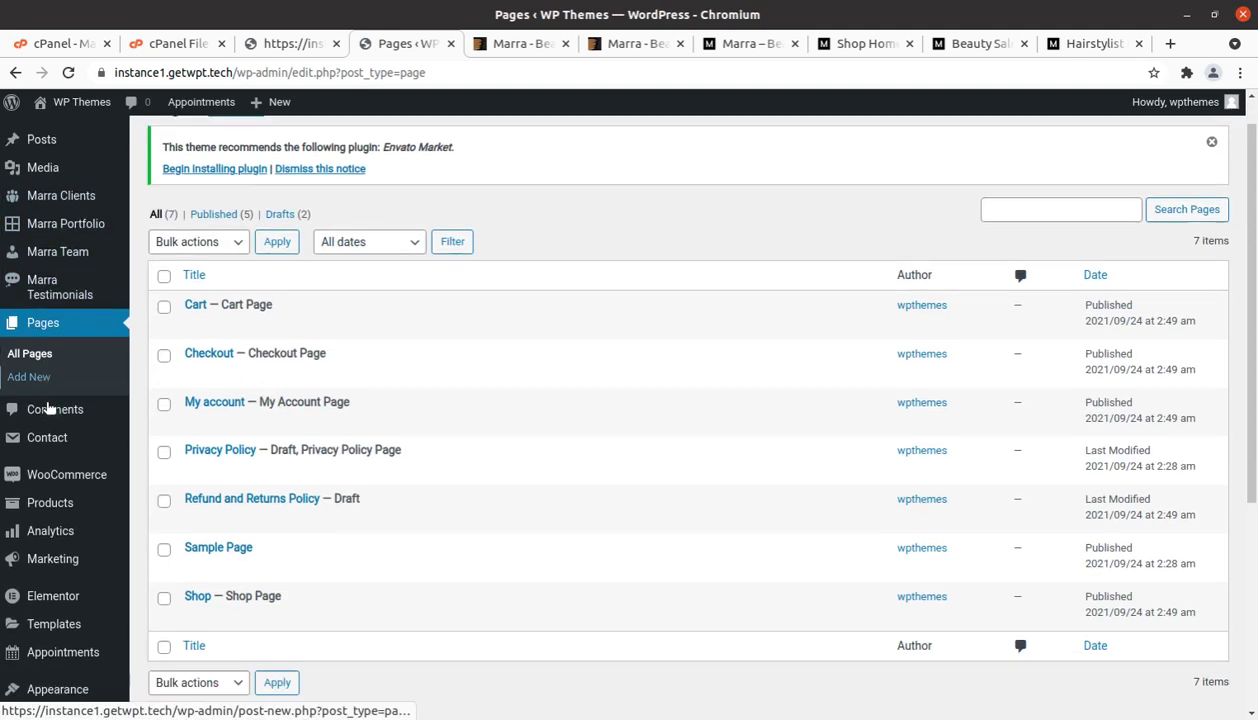
pyautogui.moveTo(108, 590)
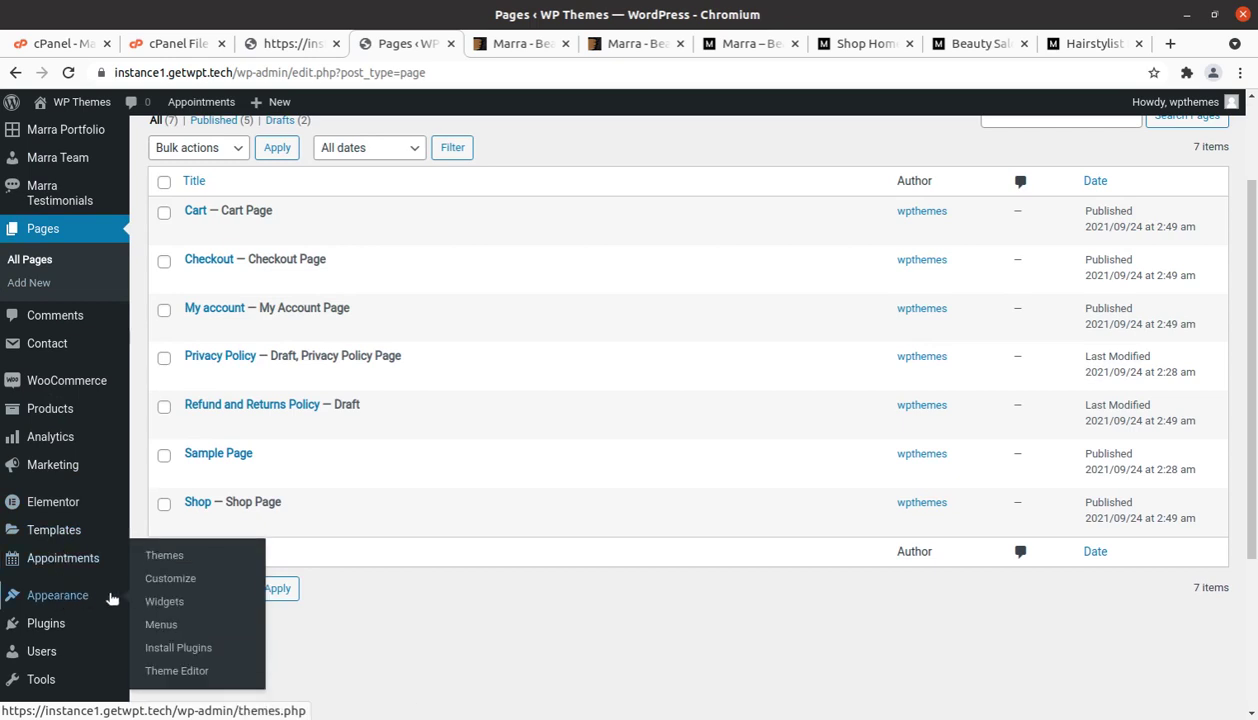
pyautogui.click(163, 624)
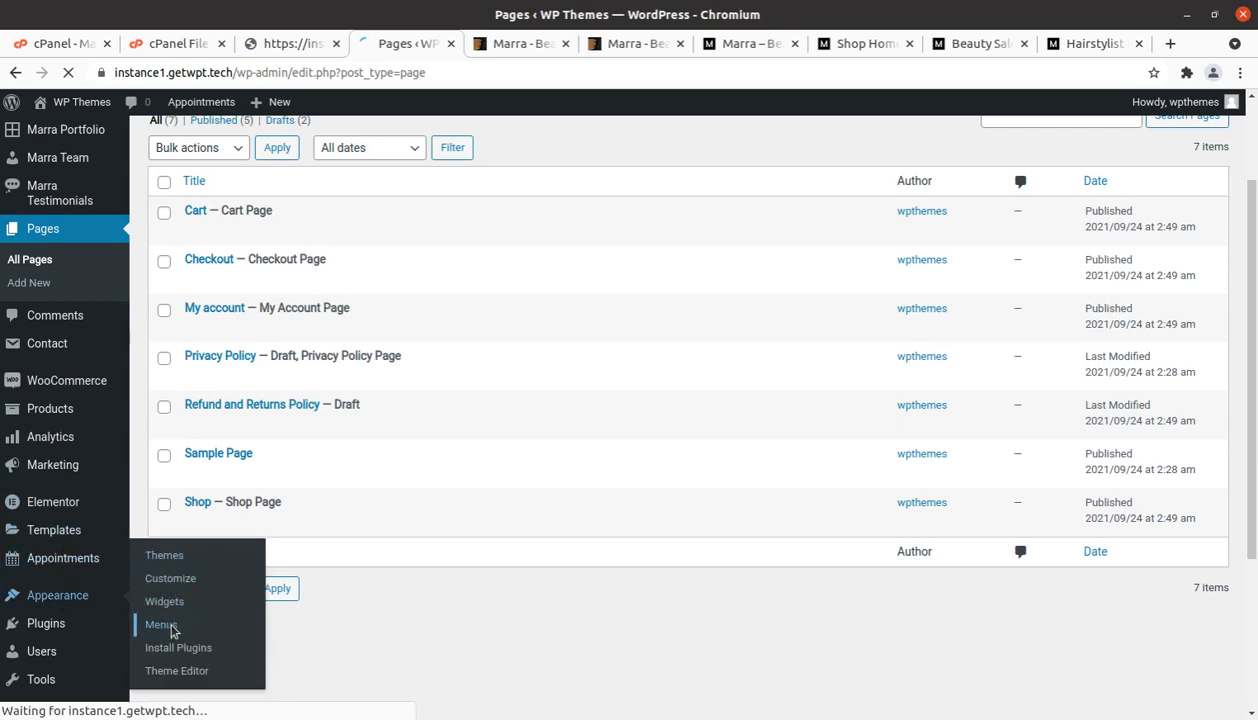
pyautogui.click(290, 46)
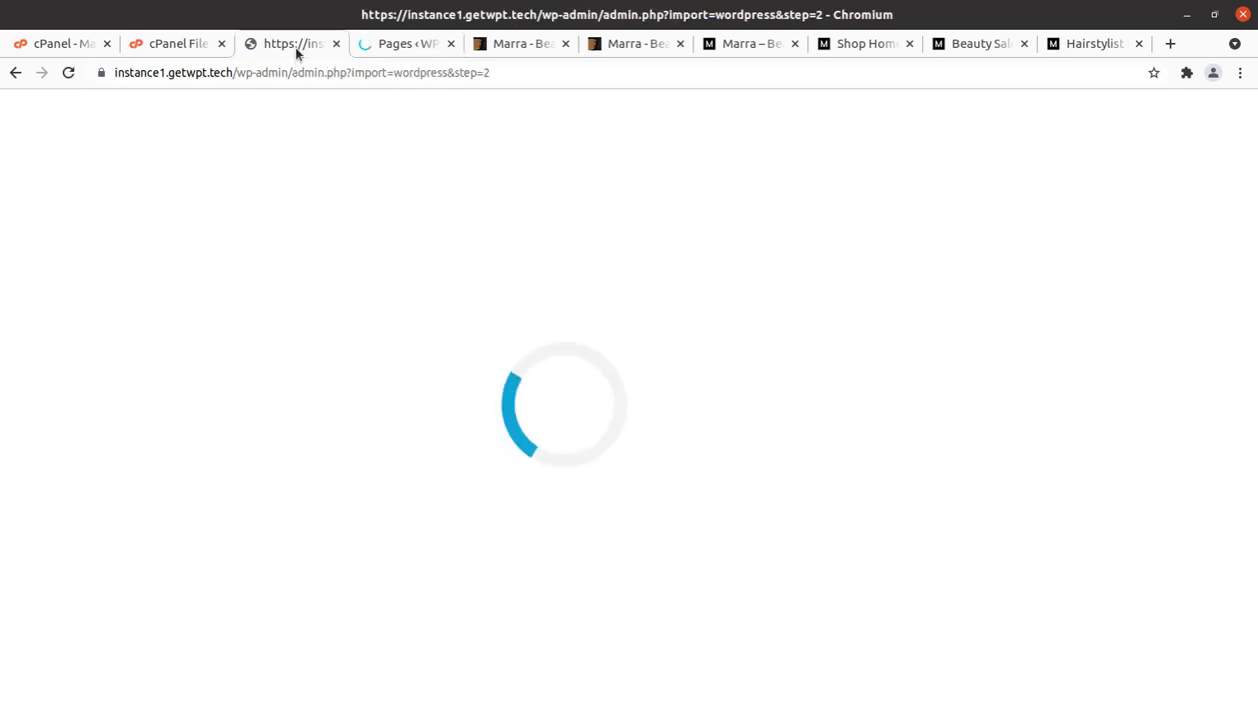
pyautogui.click(418, 47)
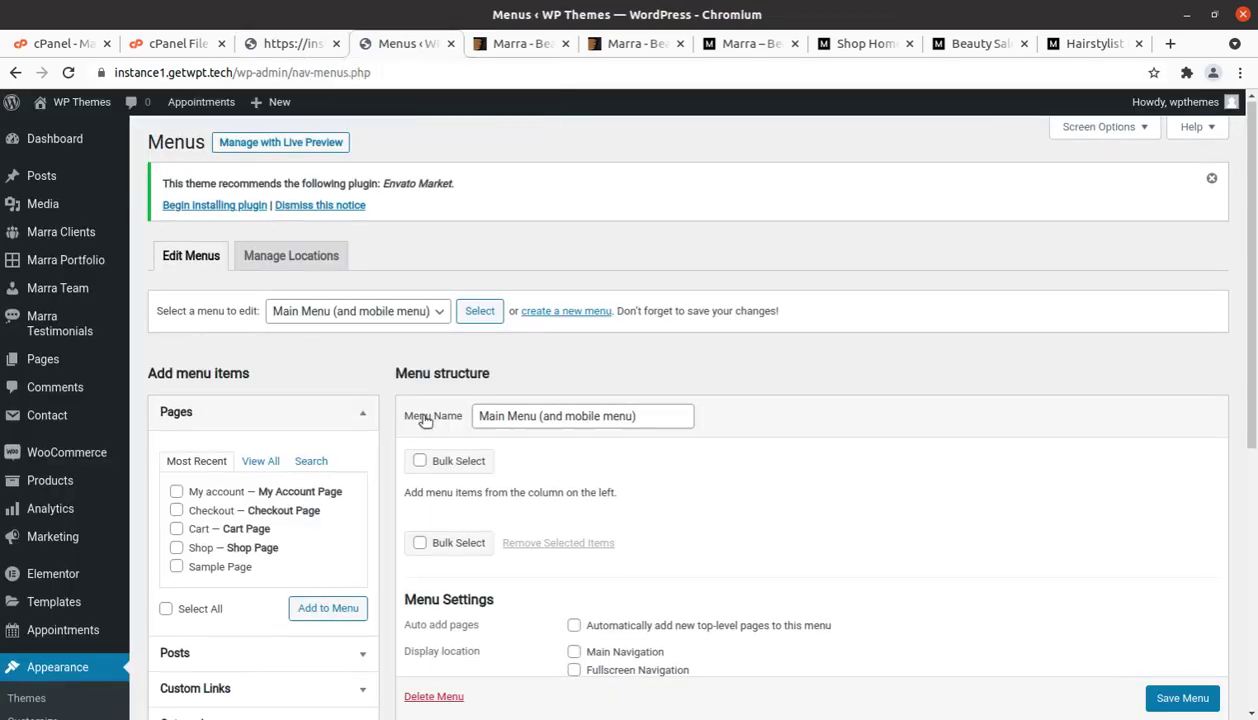
pyautogui.scroll(-3, 440, 410)
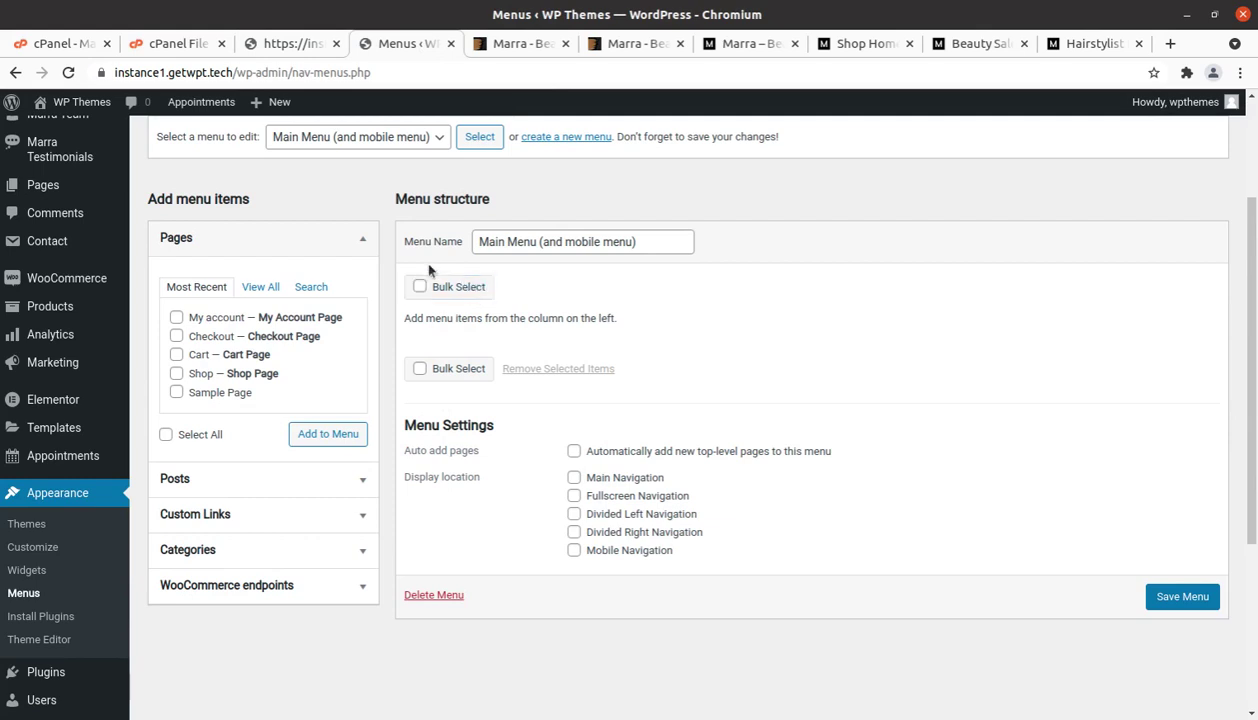
pyautogui.click(300, 44)
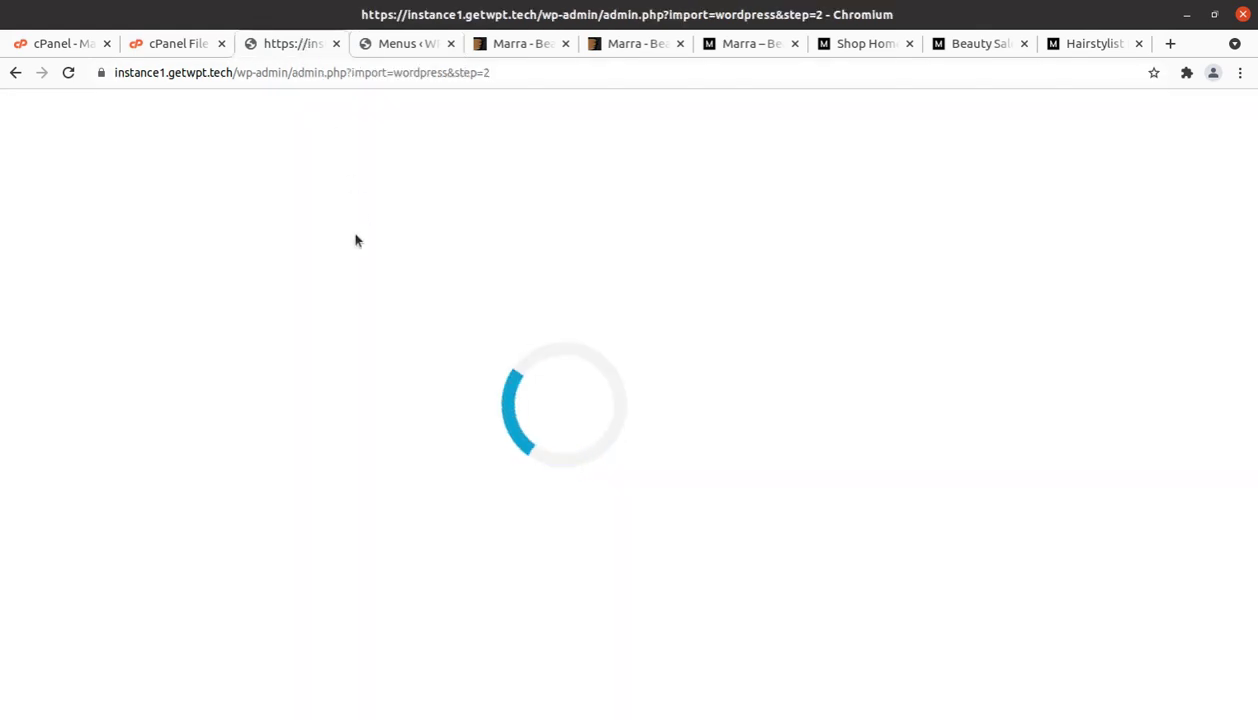
pyautogui.click(405, 44)
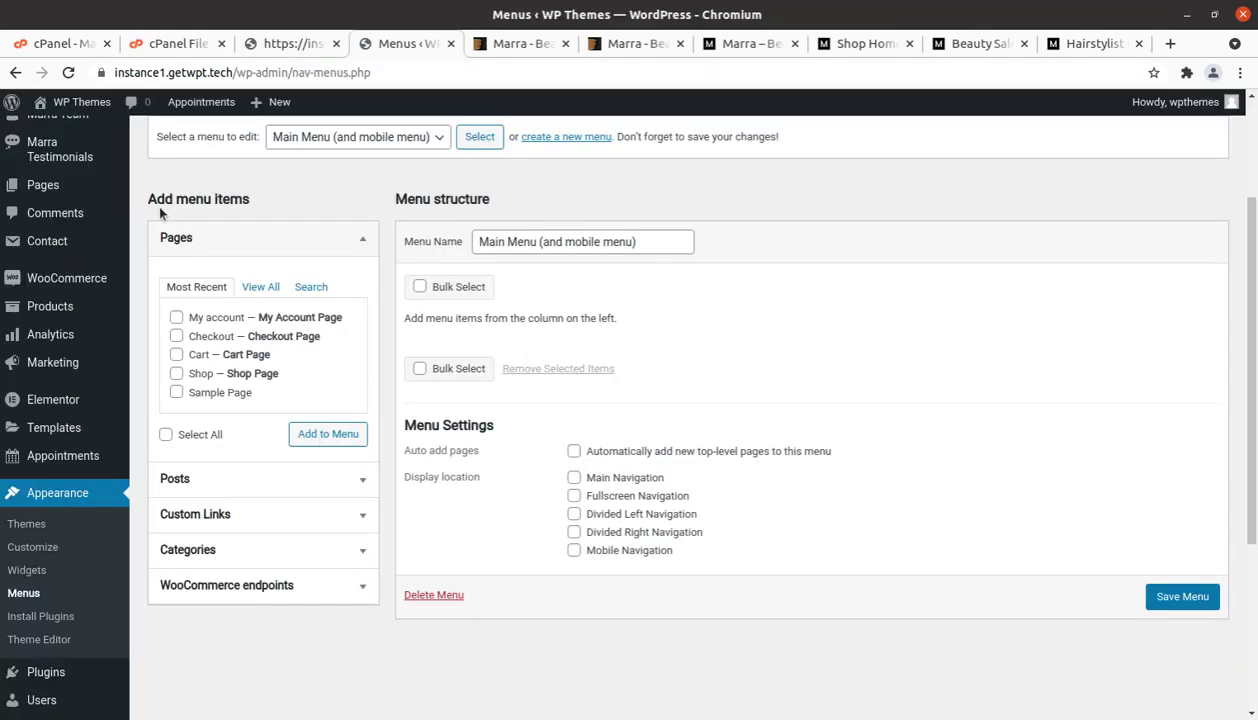
# Open the Media Library in grid view and check the total number of media items at the end of the list
pyautogui.scroll(3, 156, 202)
pyautogui.moveTo(45, 206)
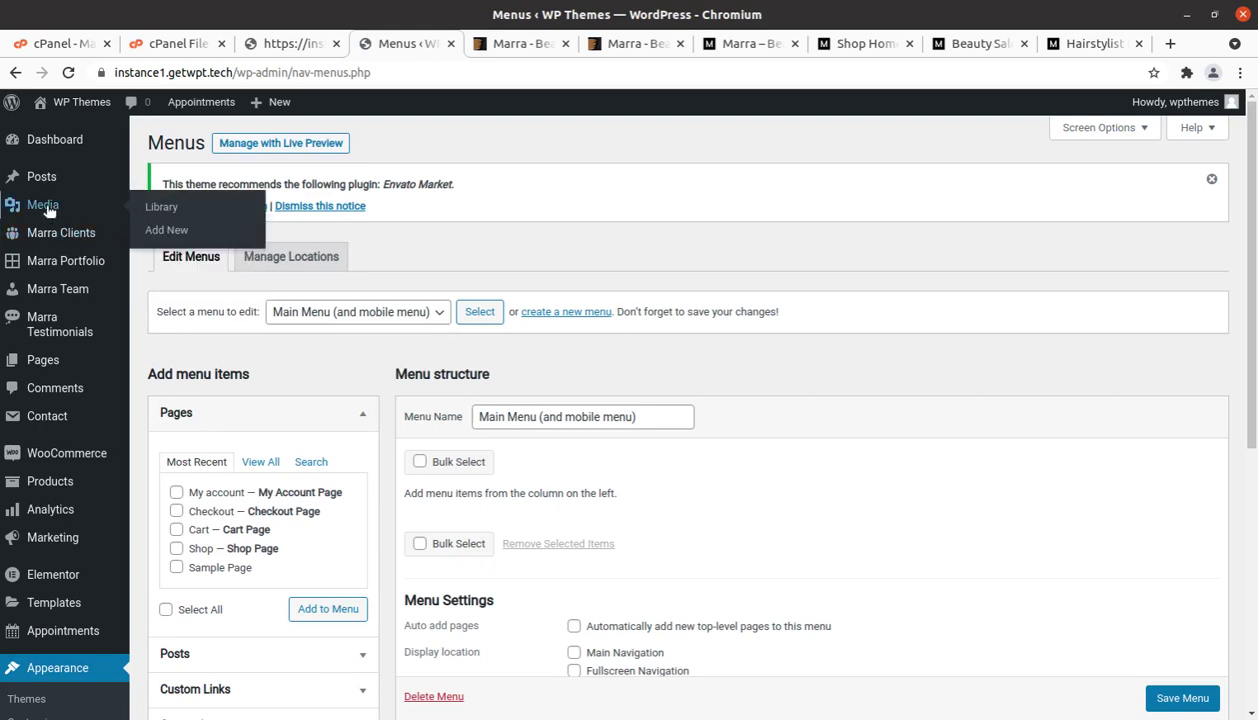
pyautogui.click(170, 215)
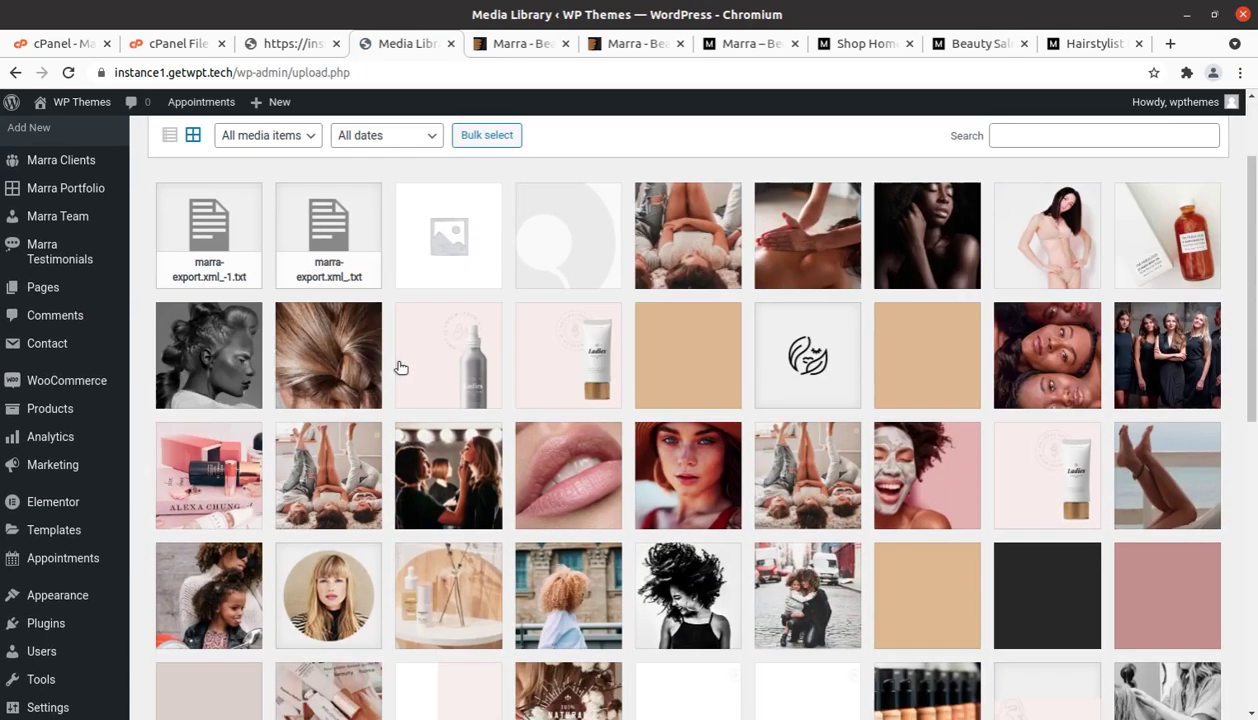
pyautogui.scroll(-7, 399, 366)
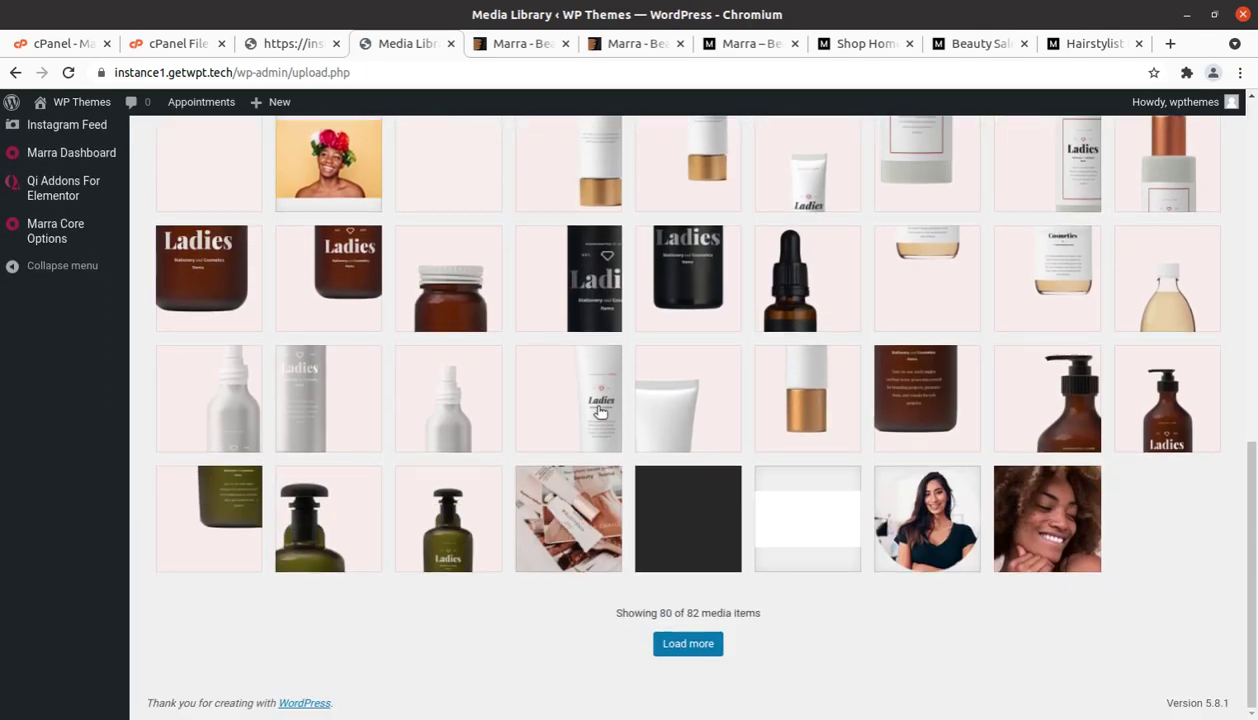
pyautogui.doubleClick(693, 613)
# Rerun the stalled WordPress import by reloading its step 2 page and confirming the form resubmission
pyautogui.click(288, 46)
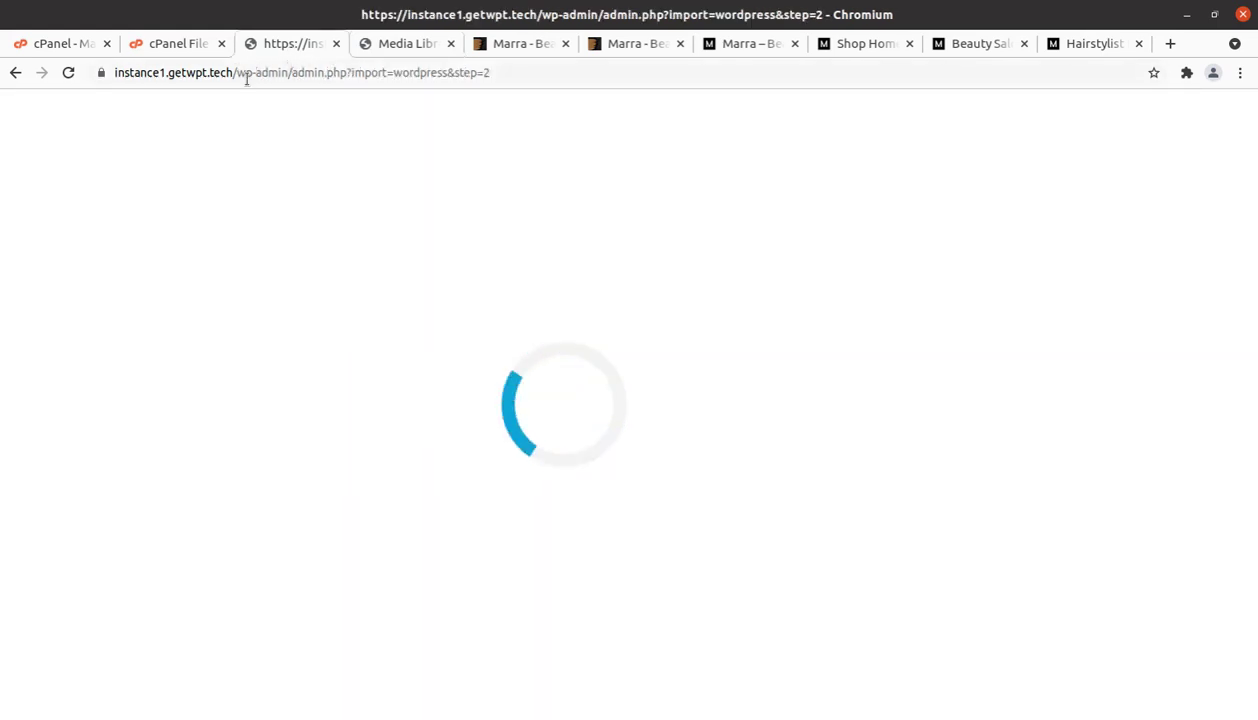
pyautogui.moveTo(291, 72); pyautogui.dragTo(640, 76)
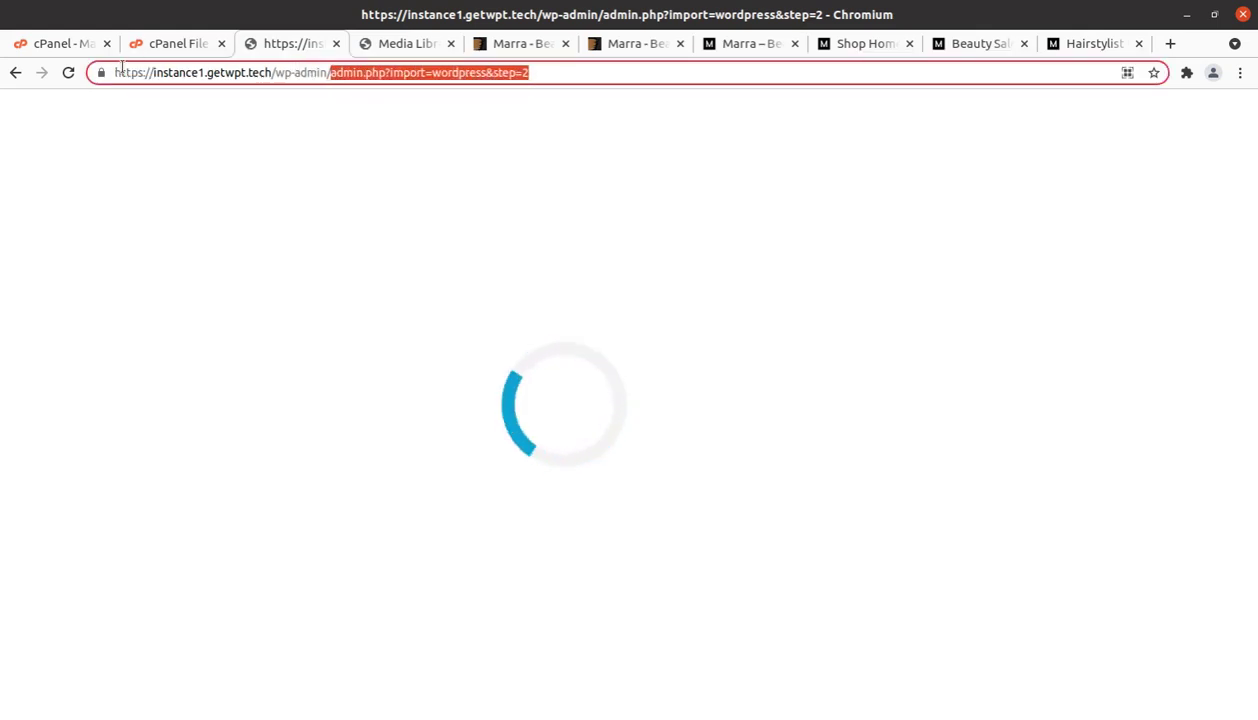
pyautogui.click(68, 72)
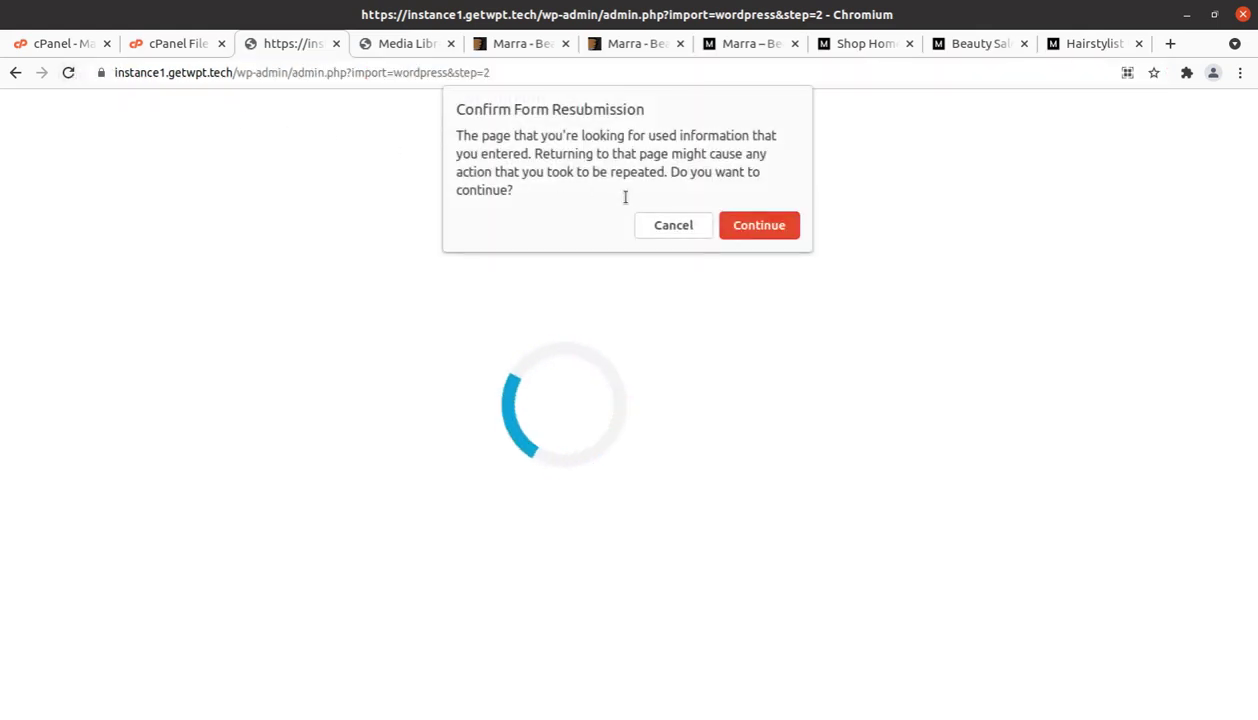
pyautogui.click(758, 227)
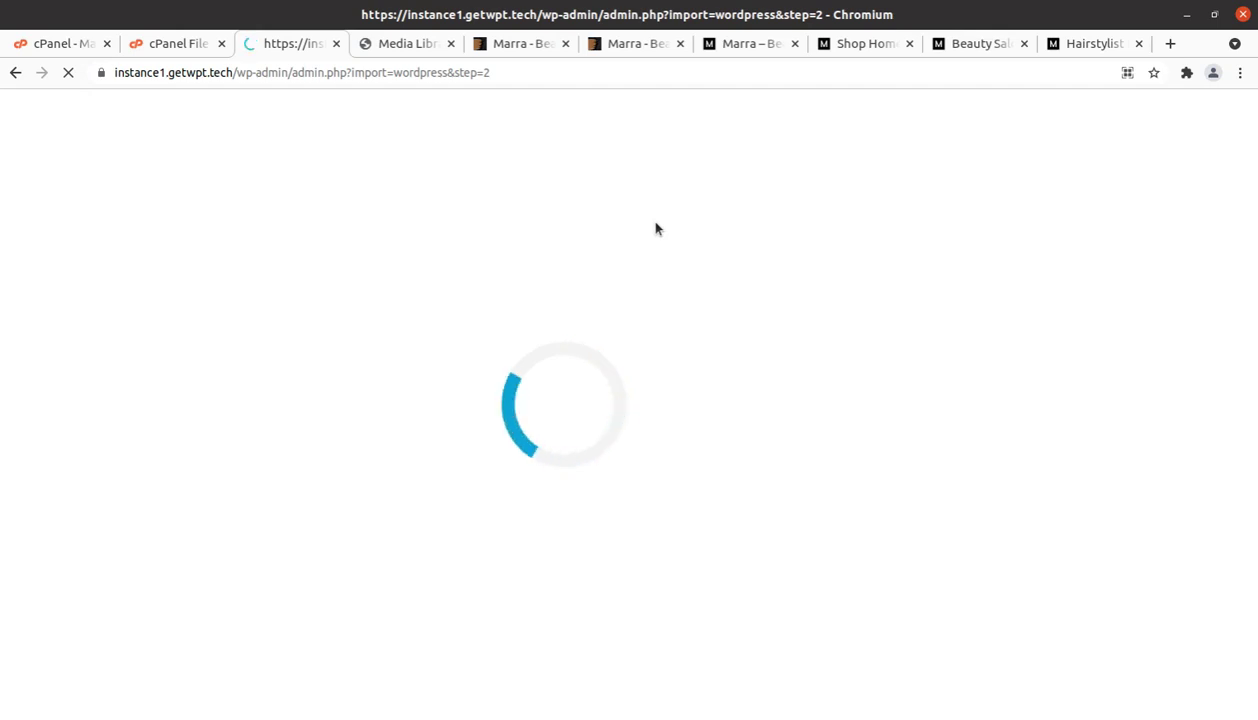
# Check the import's progress by comparing the import page with the thumbnails and item total in the Media Library
pyautogui.click(395, 45)
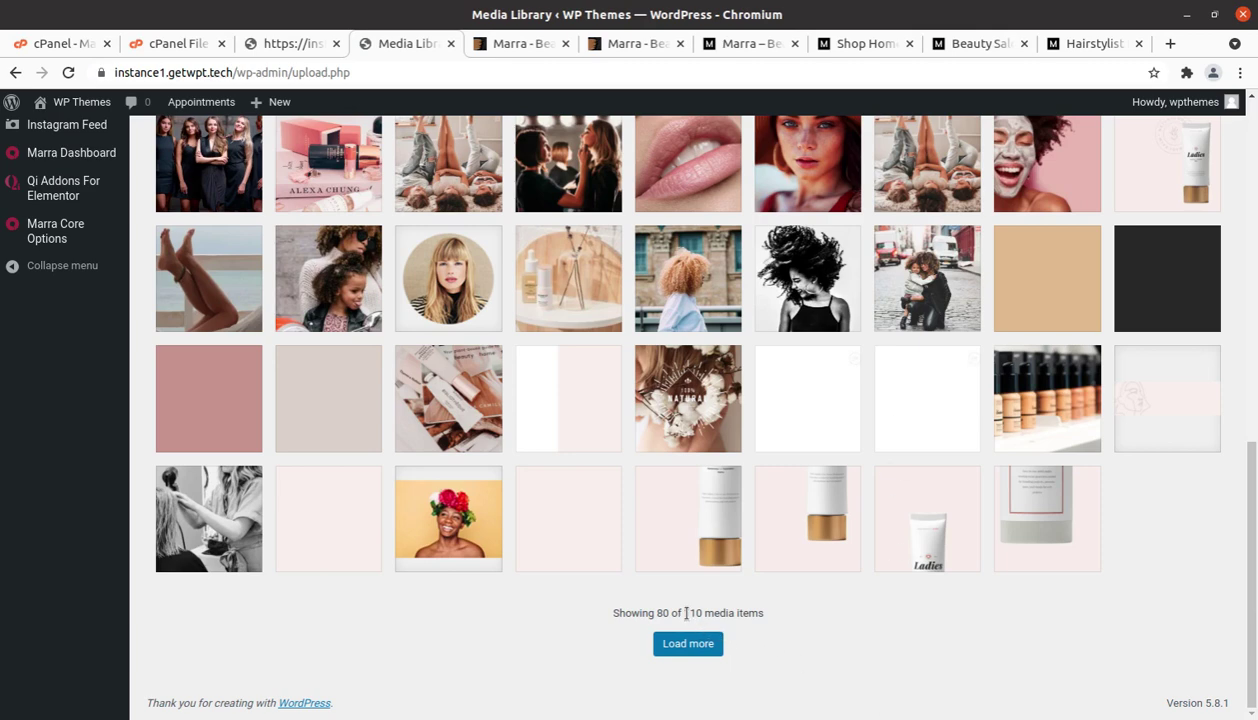
pyautogui.scroll(8, 775, 575)
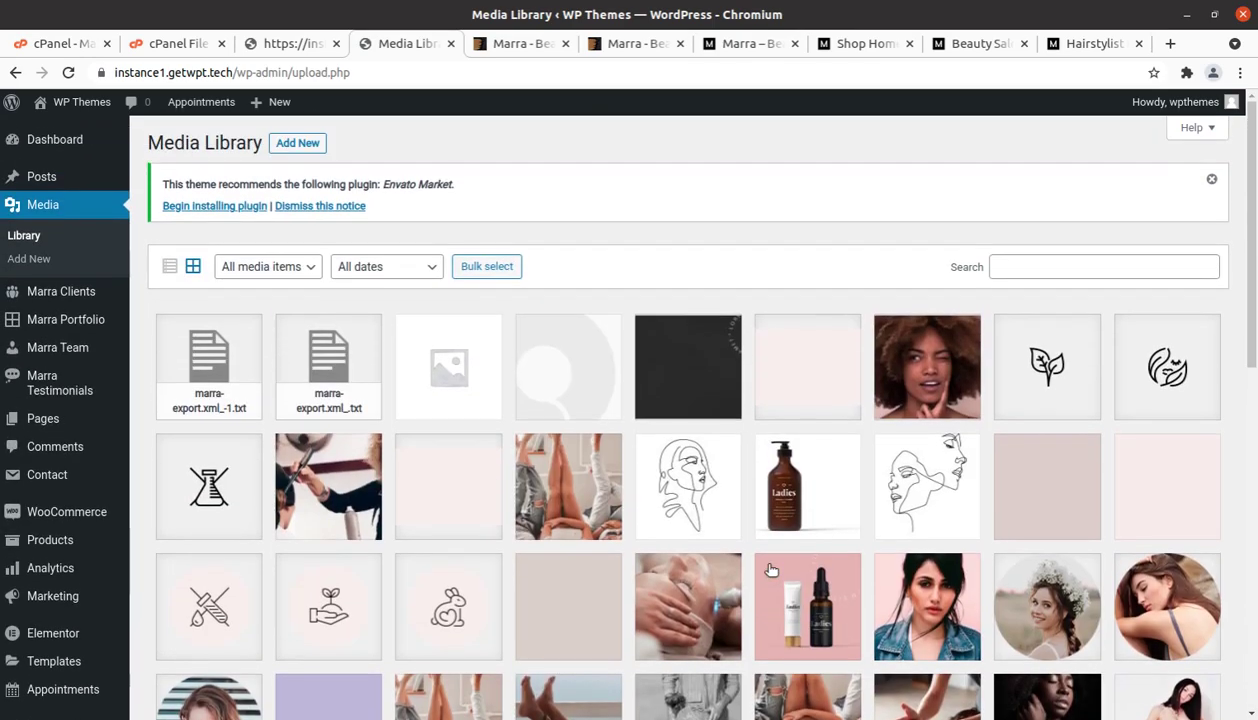
pyautogui.scroll(-5, 770, 570)
pyautogui.scroll(-2, 770, 570)
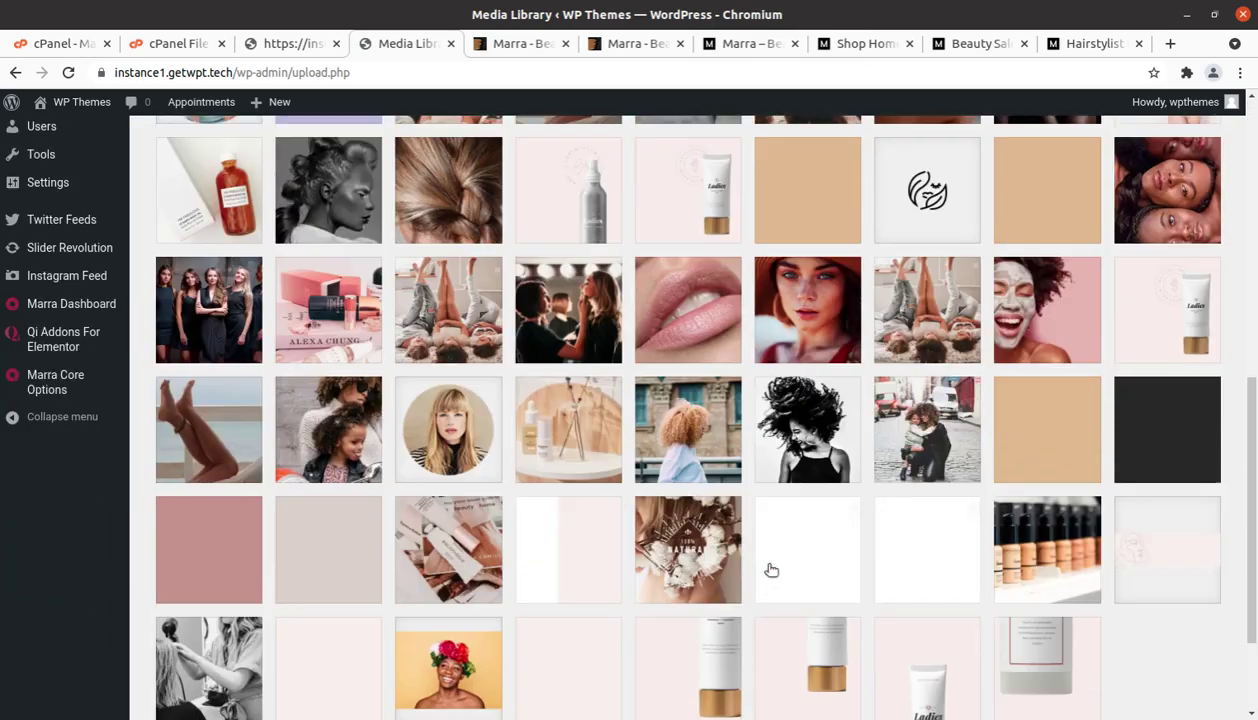
pyautogui.scroll(-2, 771, 570)
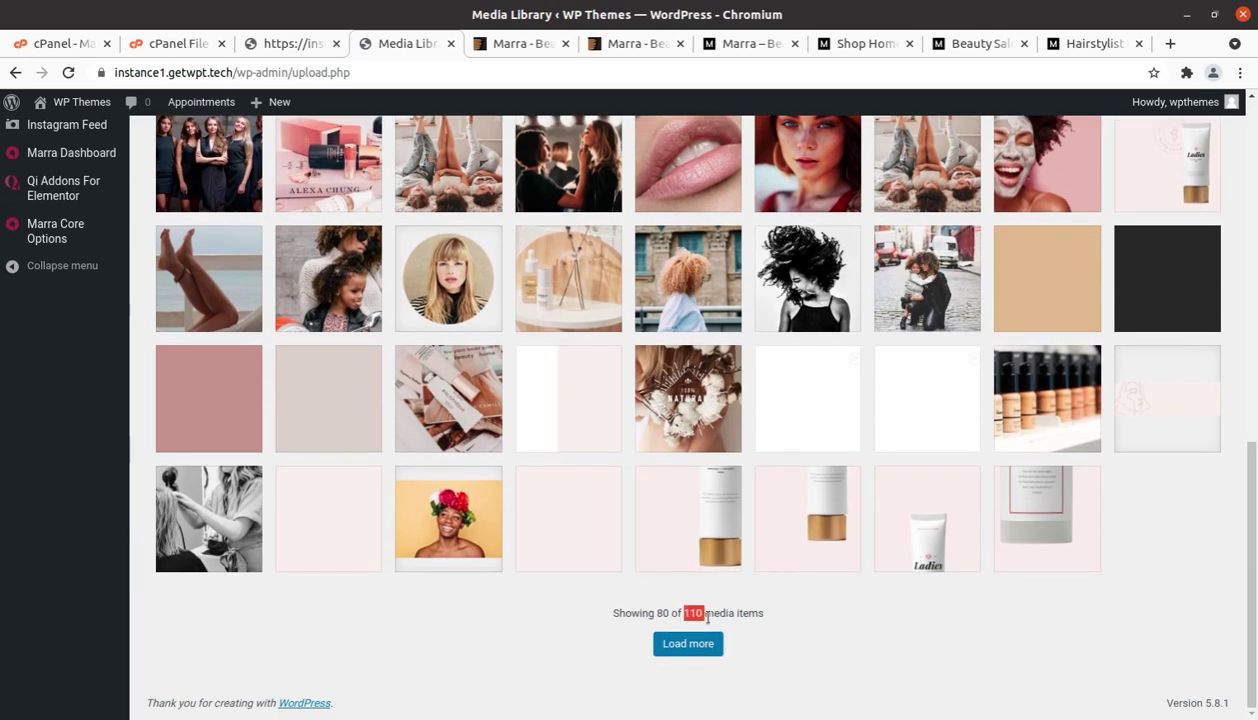
pyautogui.click(305, 52)
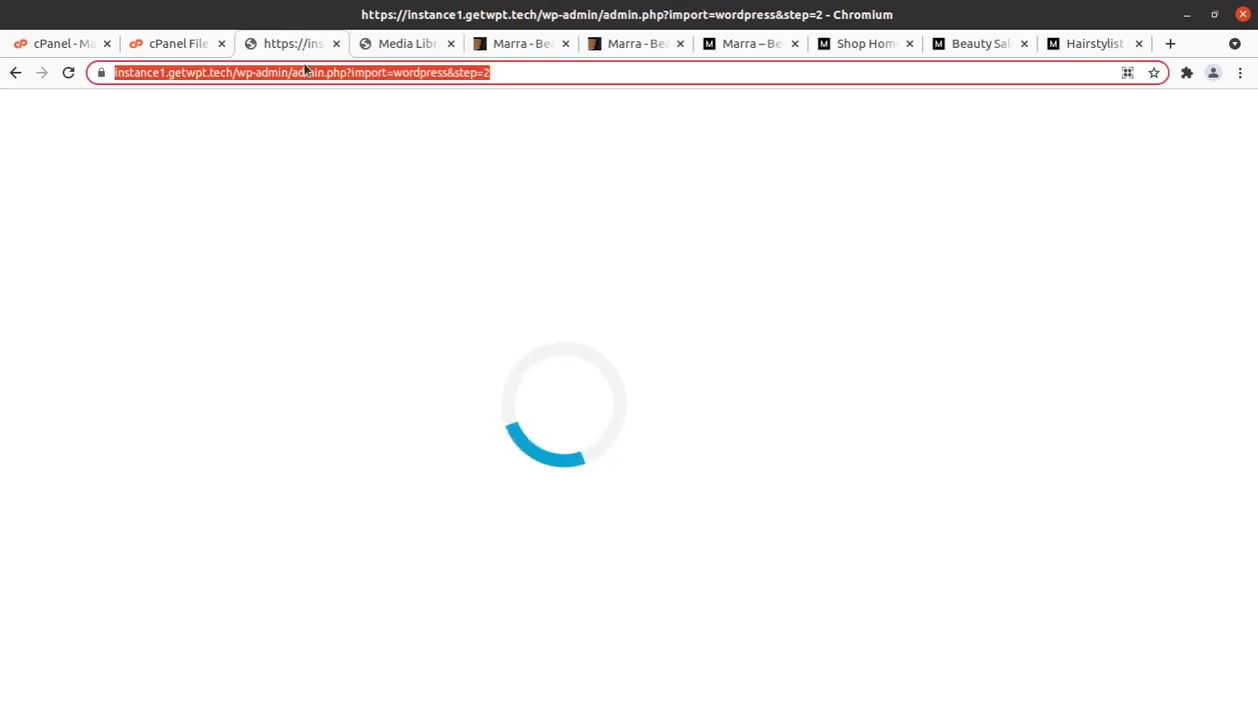
pyautogui.click(410, 40)
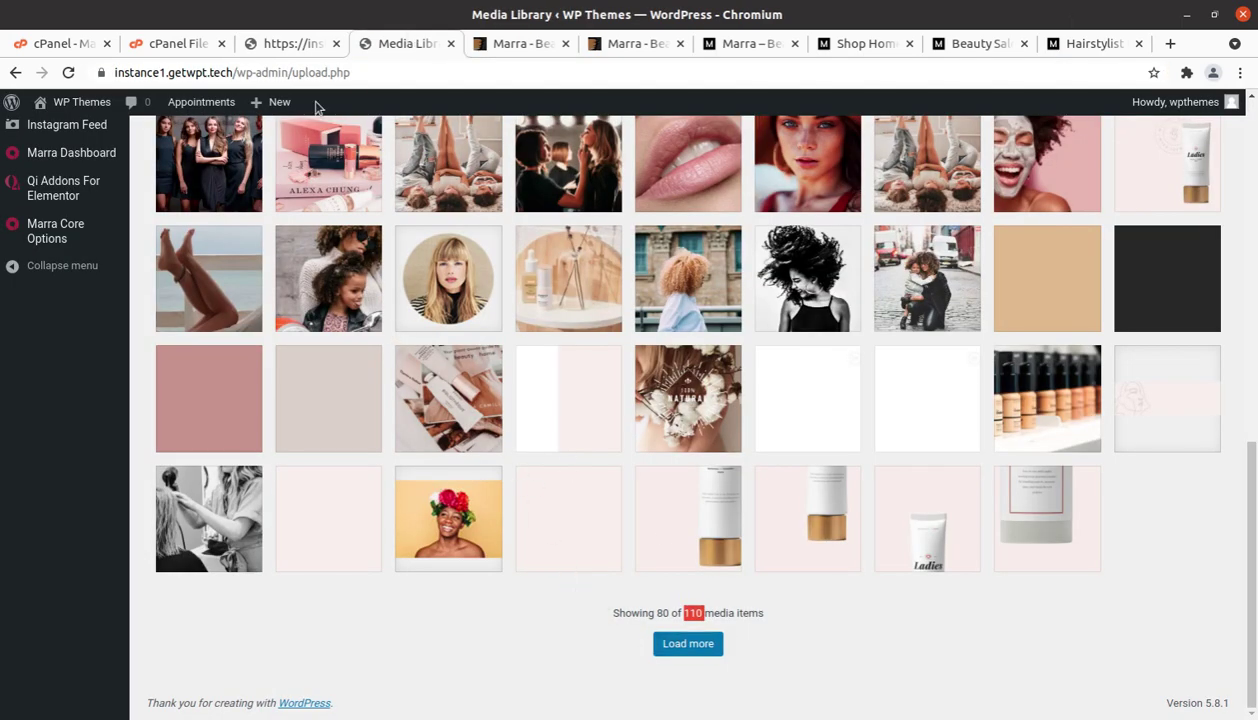
pyautogui.click(296, 47)
pyautogui.click(395, 48)
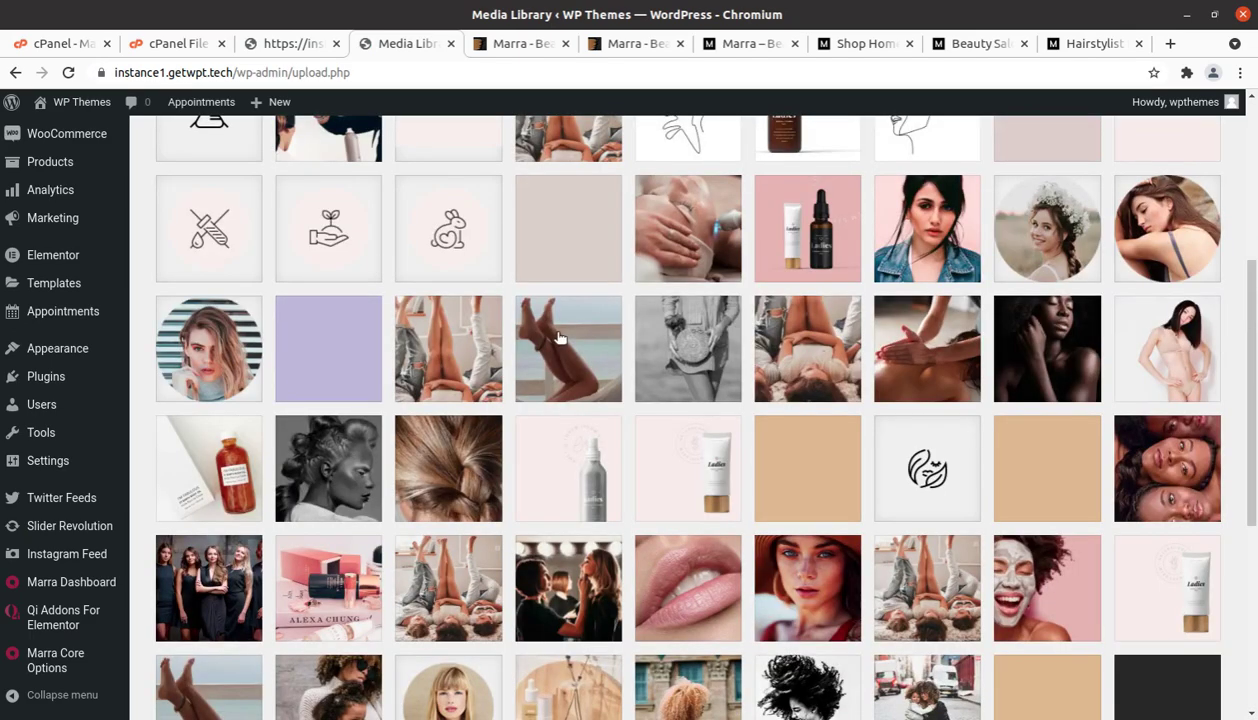
pyautogui.scroll(-5, 560, 338)
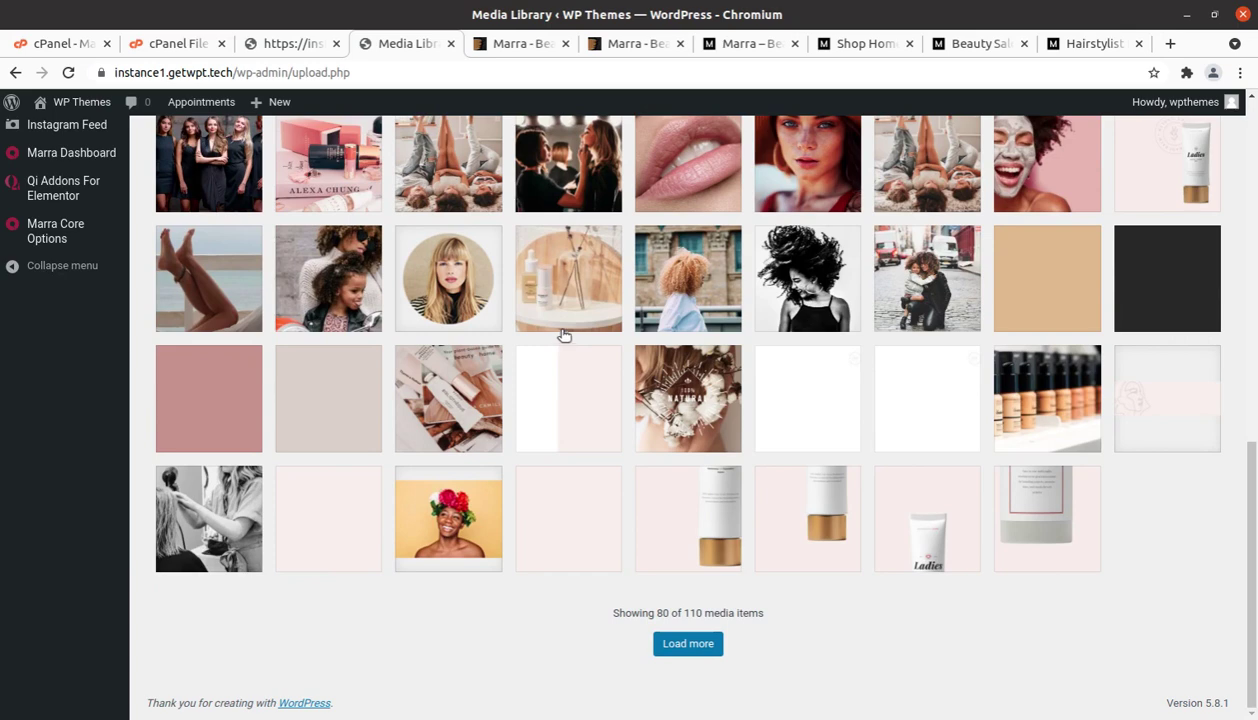
# Reload the WordPress import page again and agree to resubmit the form so the import resumes
pyautogui.click(298, 44)
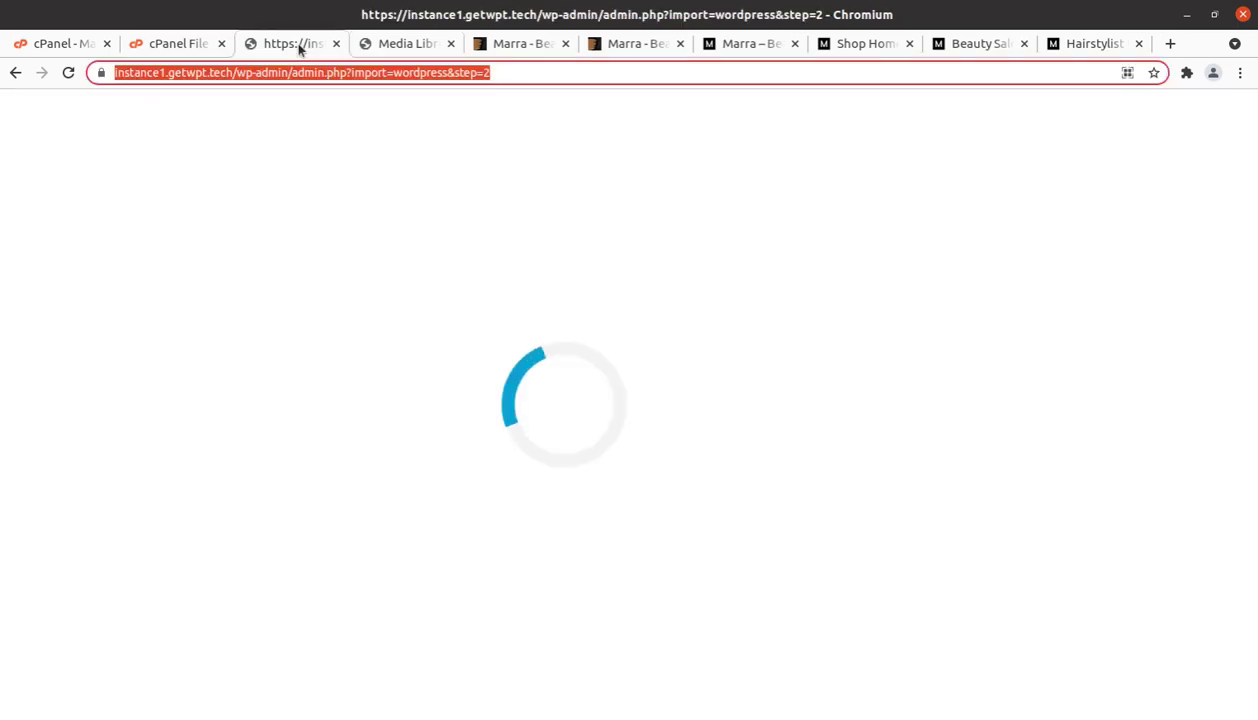
pyautogui.click(125, 189)
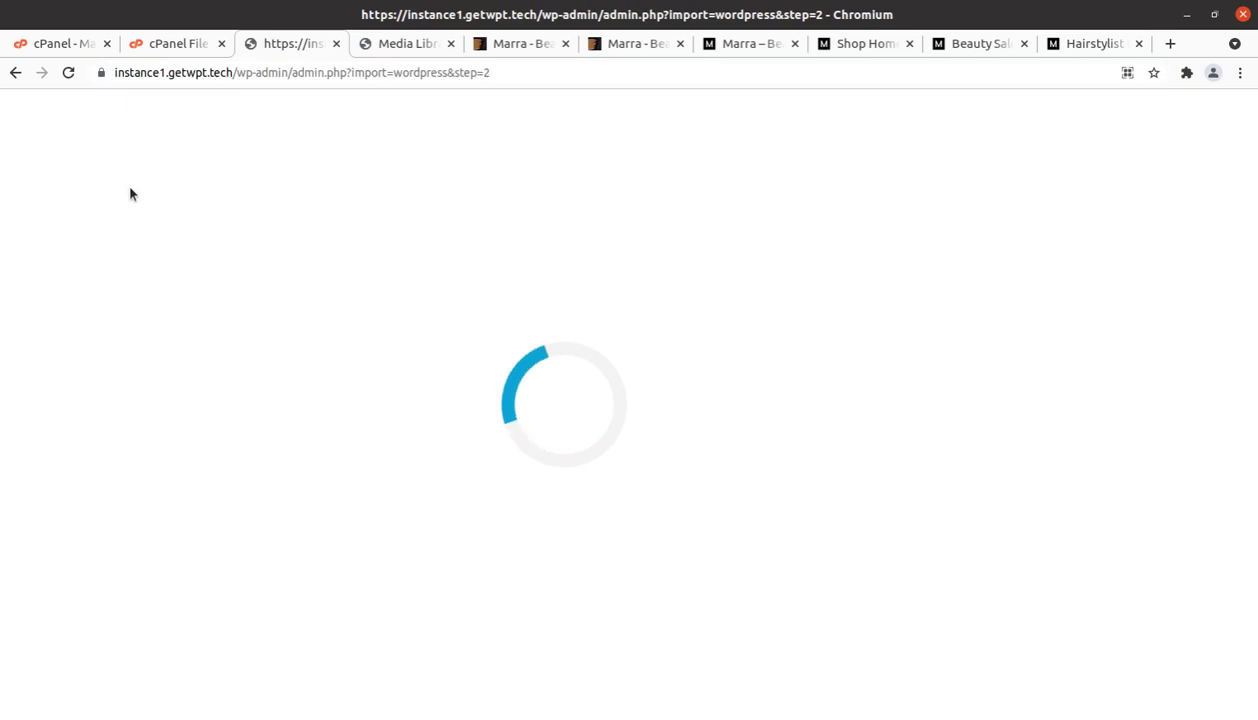
pyautogui.click(68, 76)
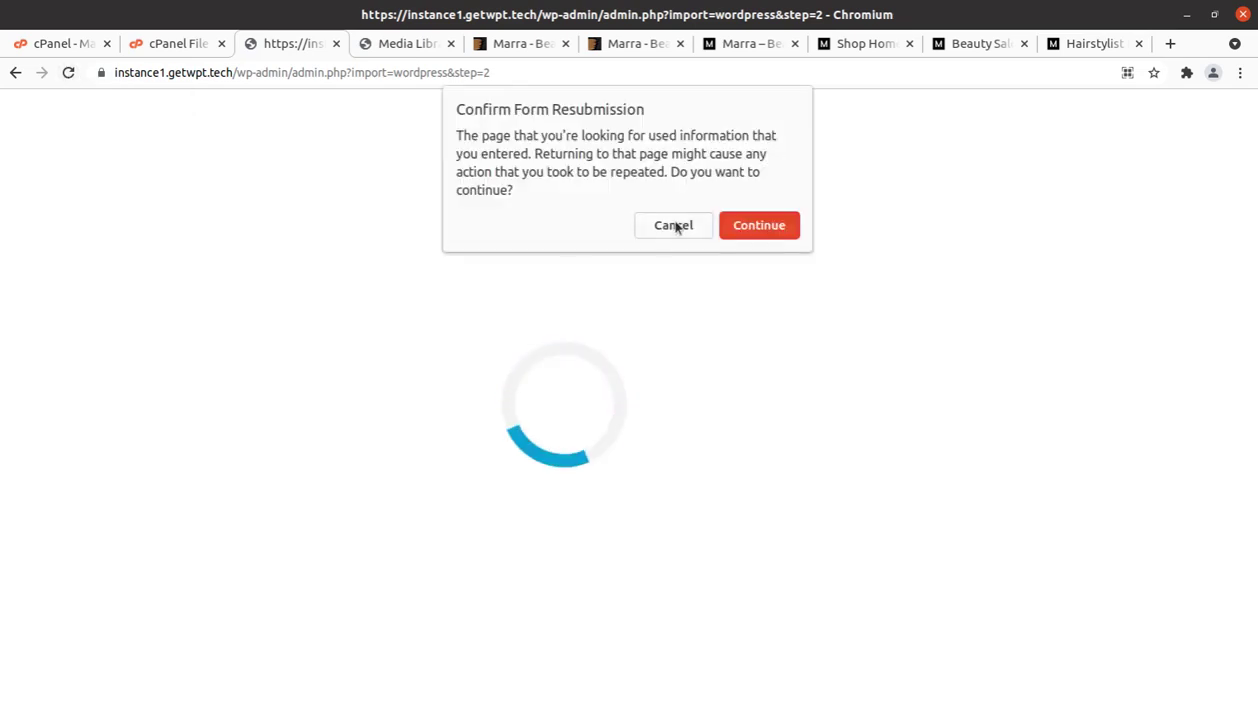
pyautogui.click(752, 226)
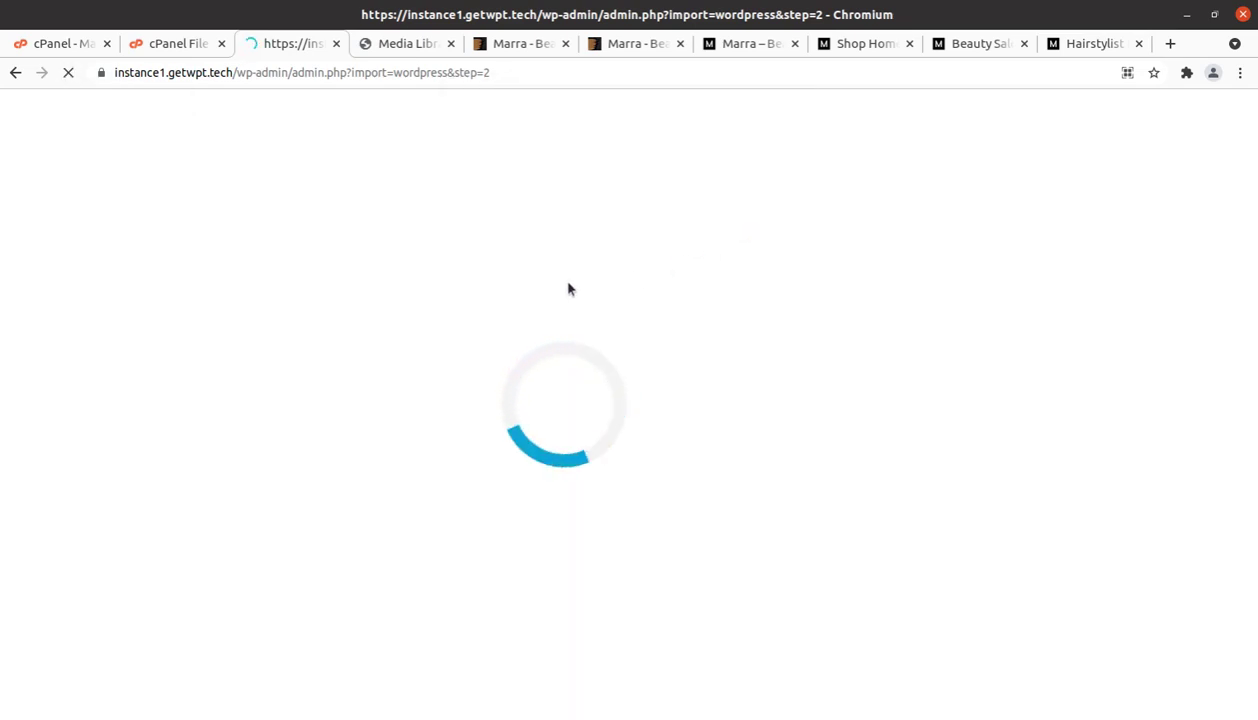
# Check the Media Library's item total again and compare it with the state of the import page
pyautogui.click(411, 47)
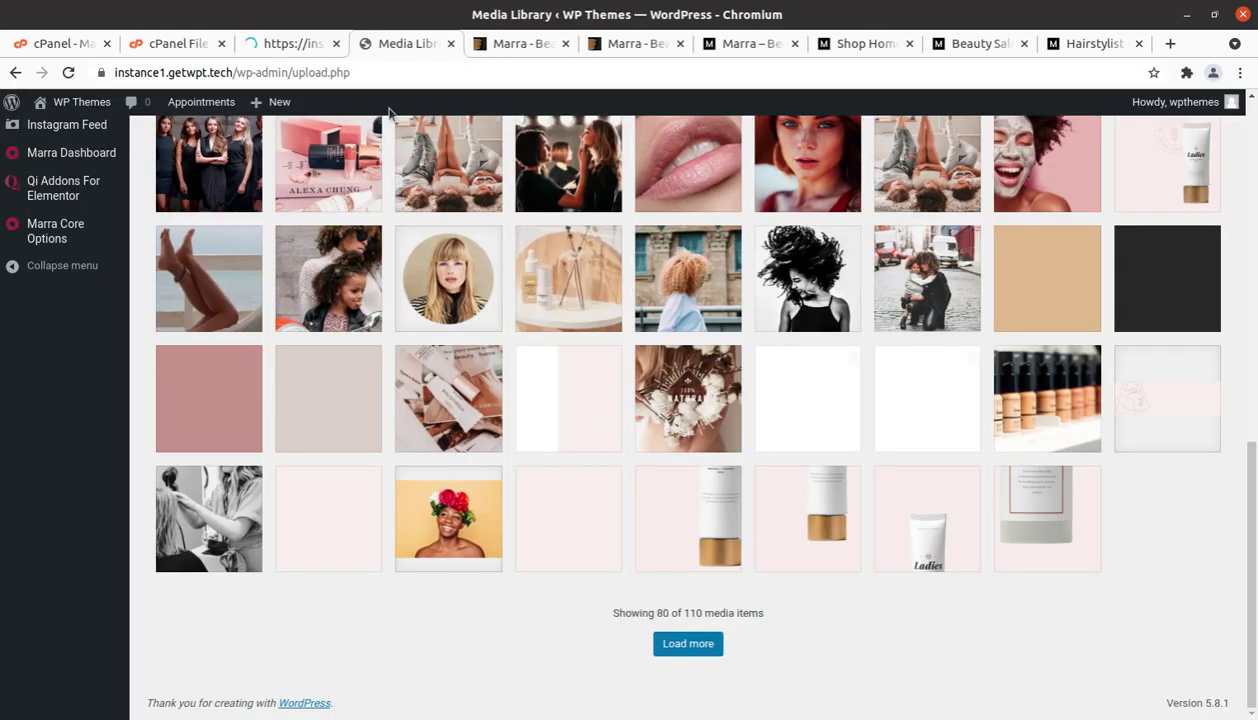
pyautogui.click(303, 45)
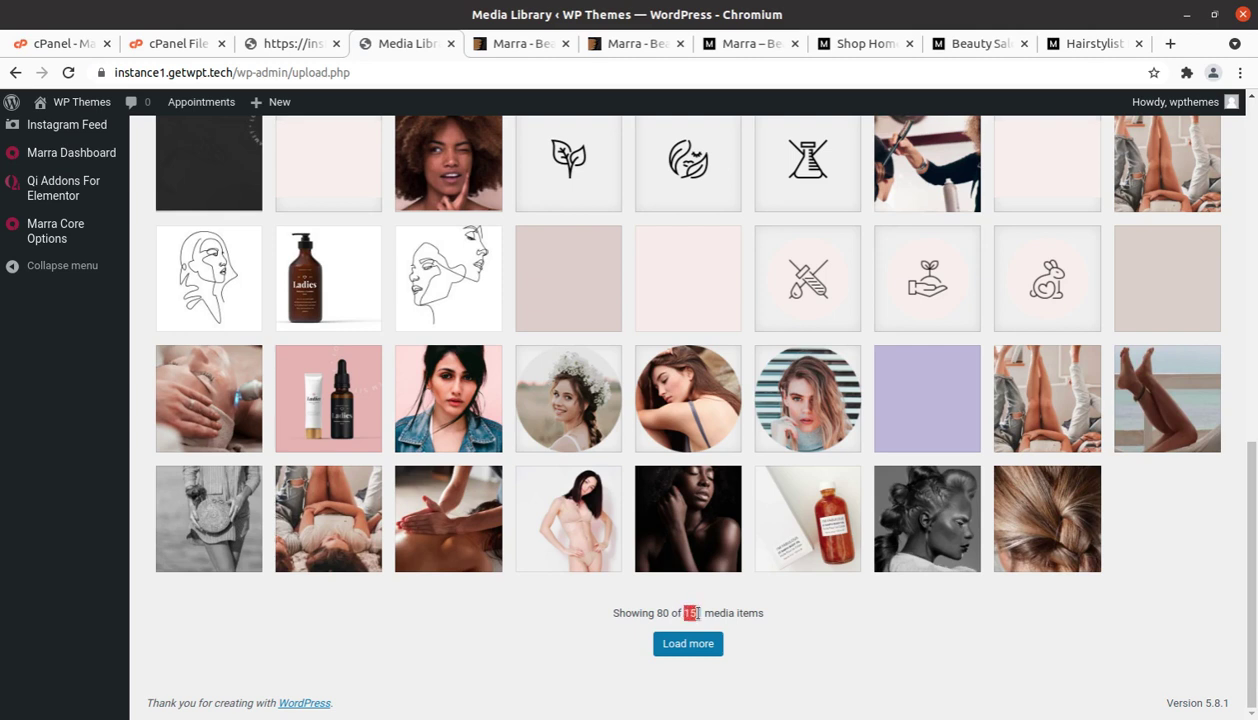
pyautogui.click(298, 42)
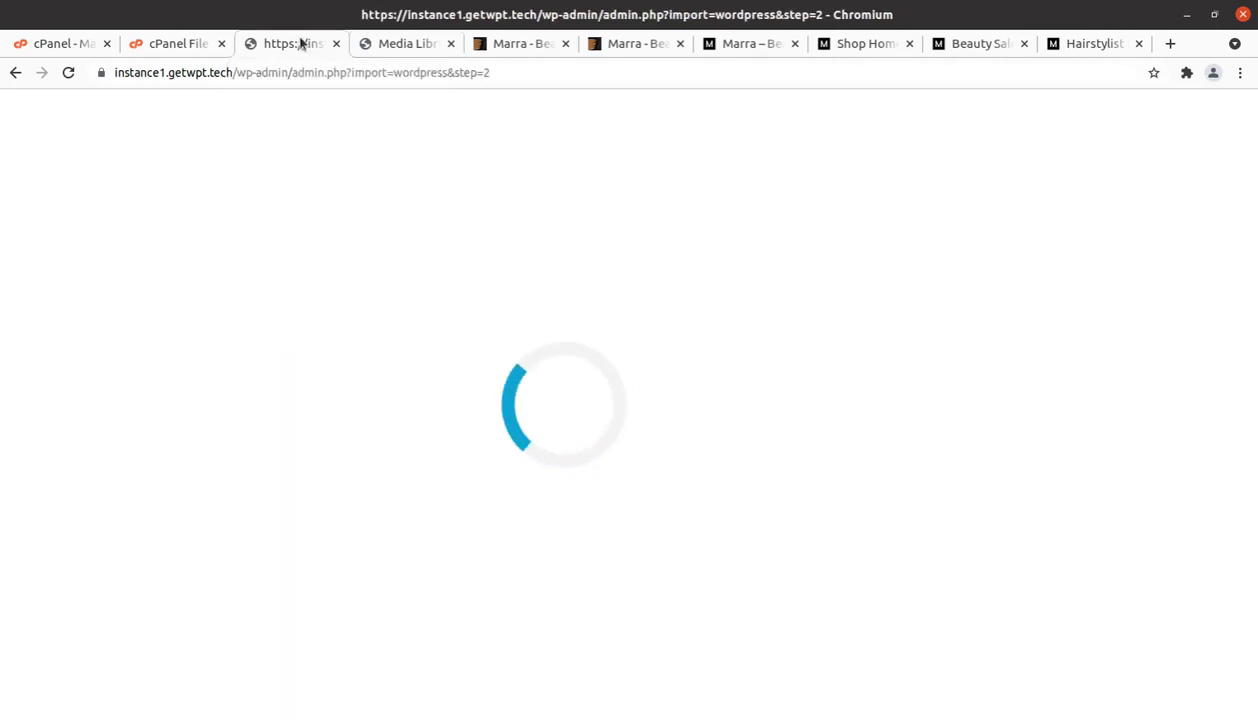
pyautogui.click(410, 45)
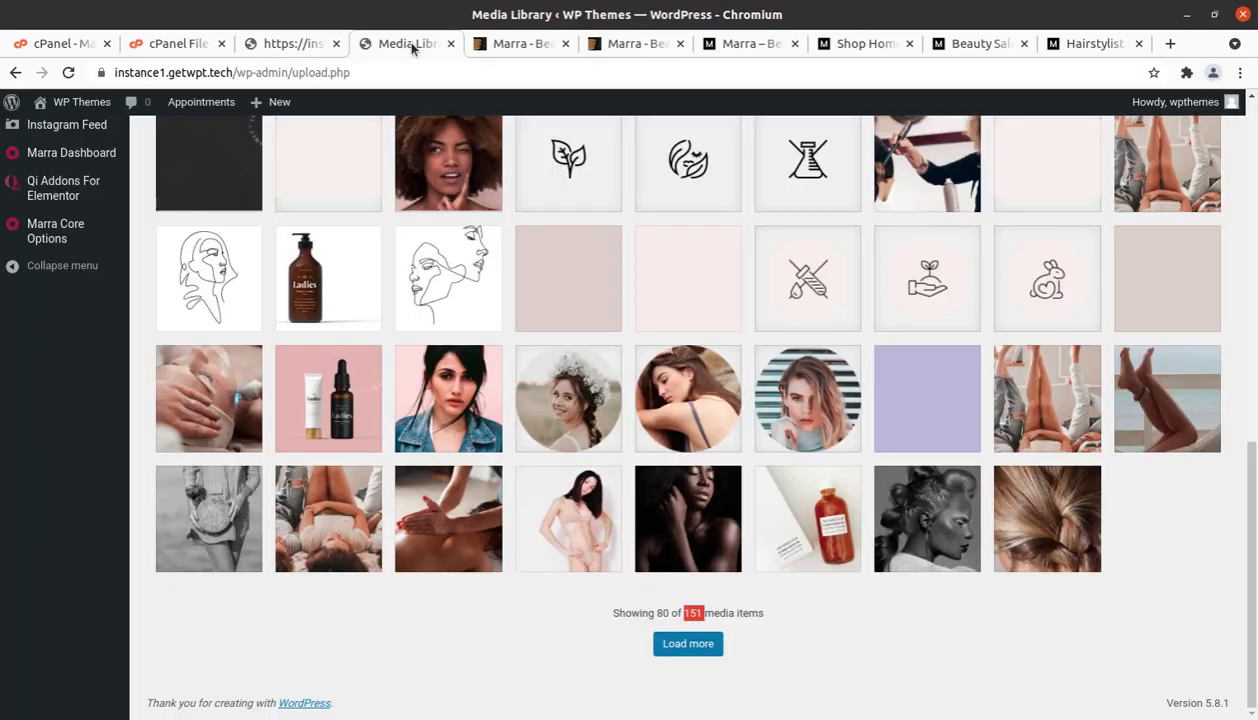
# Resubmit the WordPress import form once more from its step 2 page
pyautogui.click(287, 46)
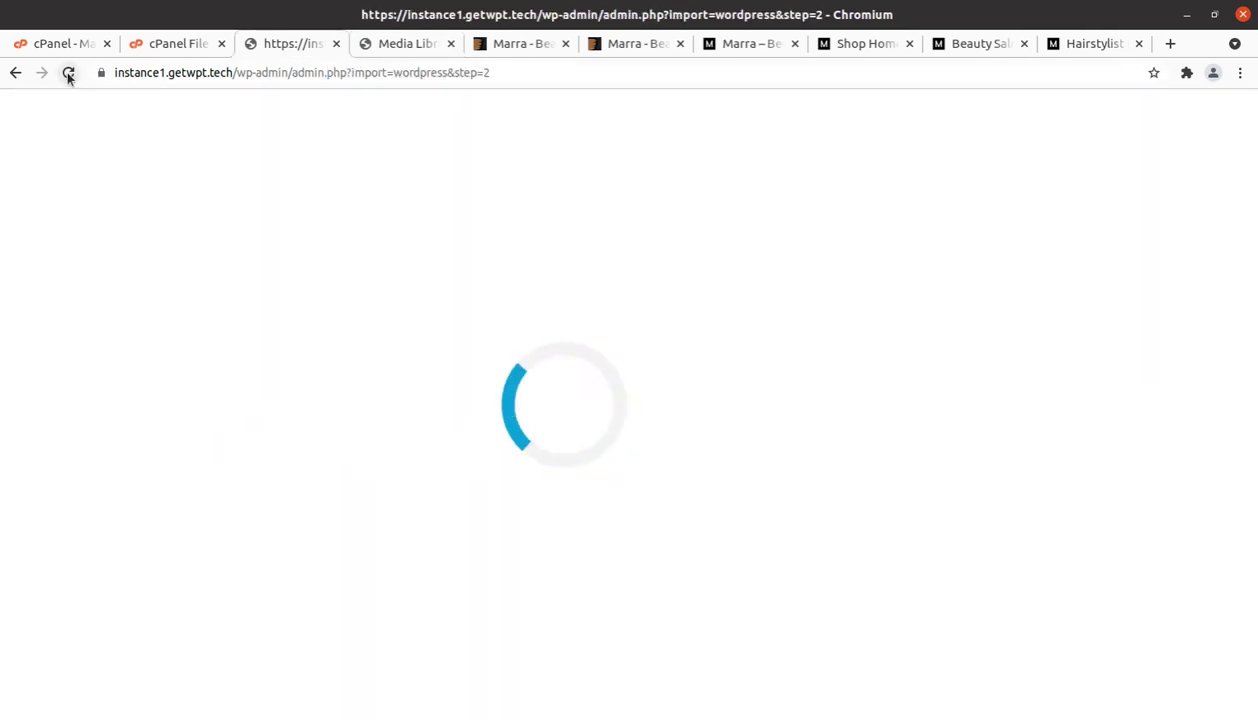
pyautogui.click(68, 74)
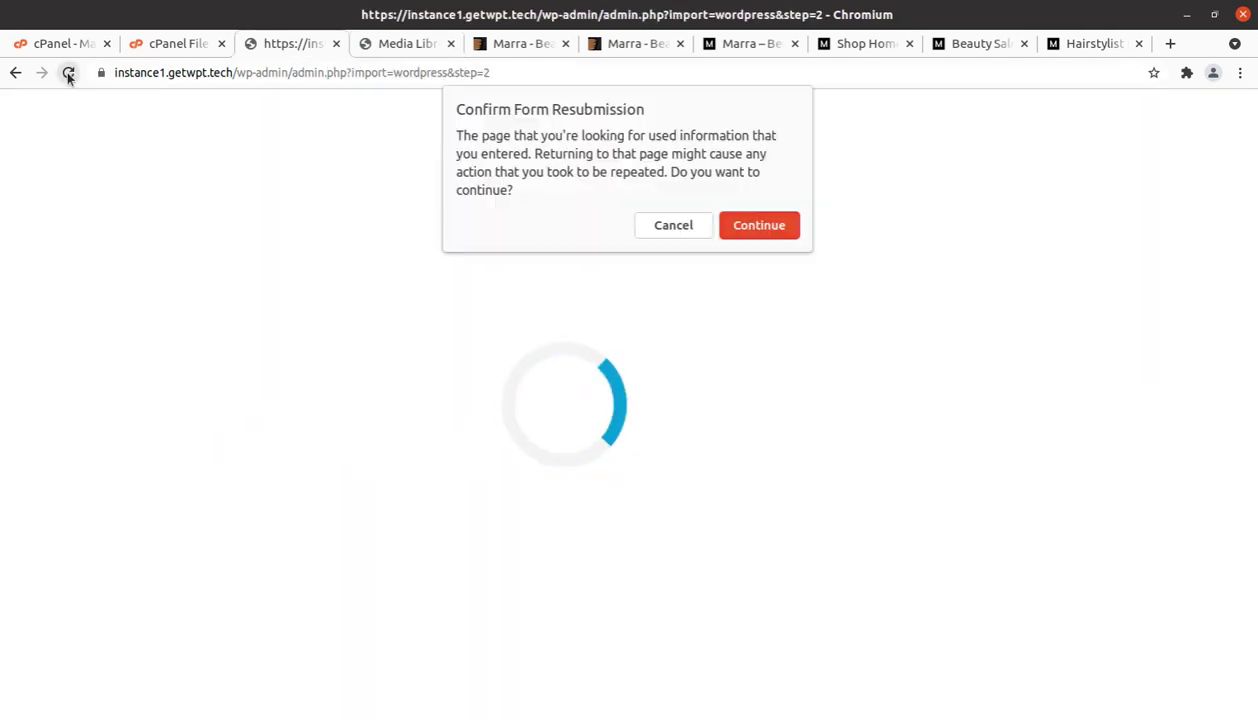
pyautogui.click(758, 226)
# Read through the Import WordPress report to its end, looking for failed media and the completion message
pyautogui.click(421, 45)
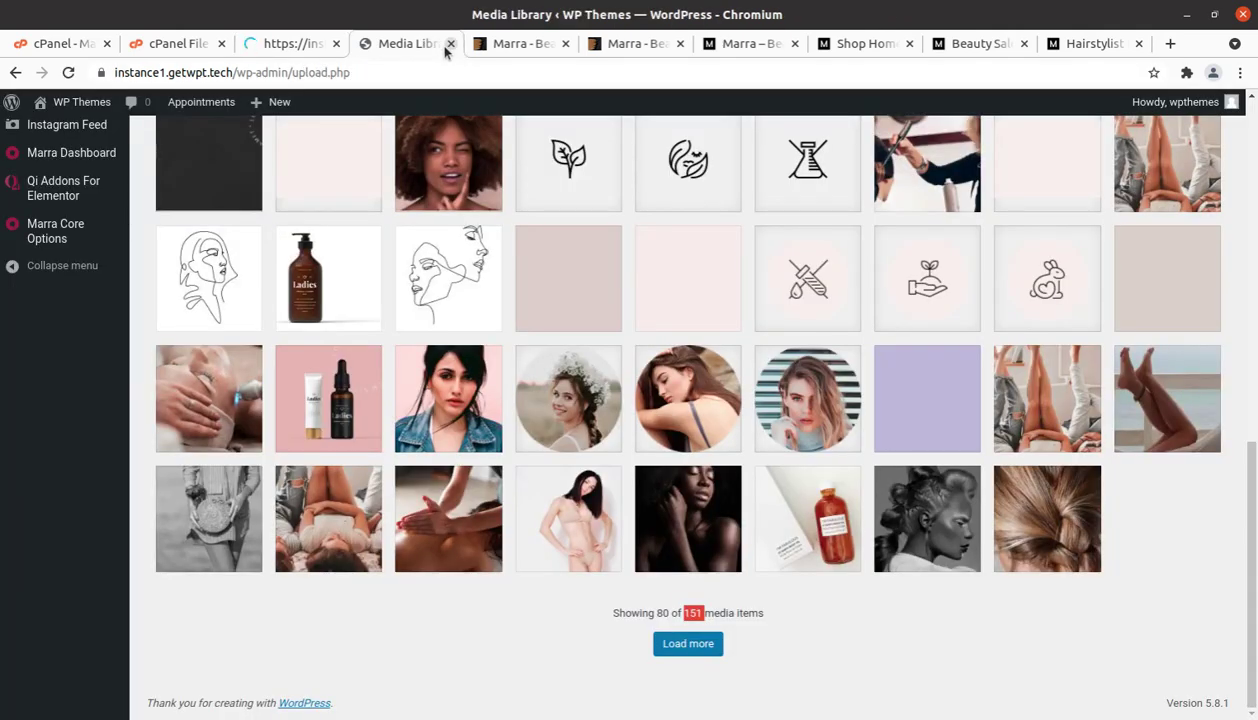
pyautogui.hotkey('ctrl', 'pageup')
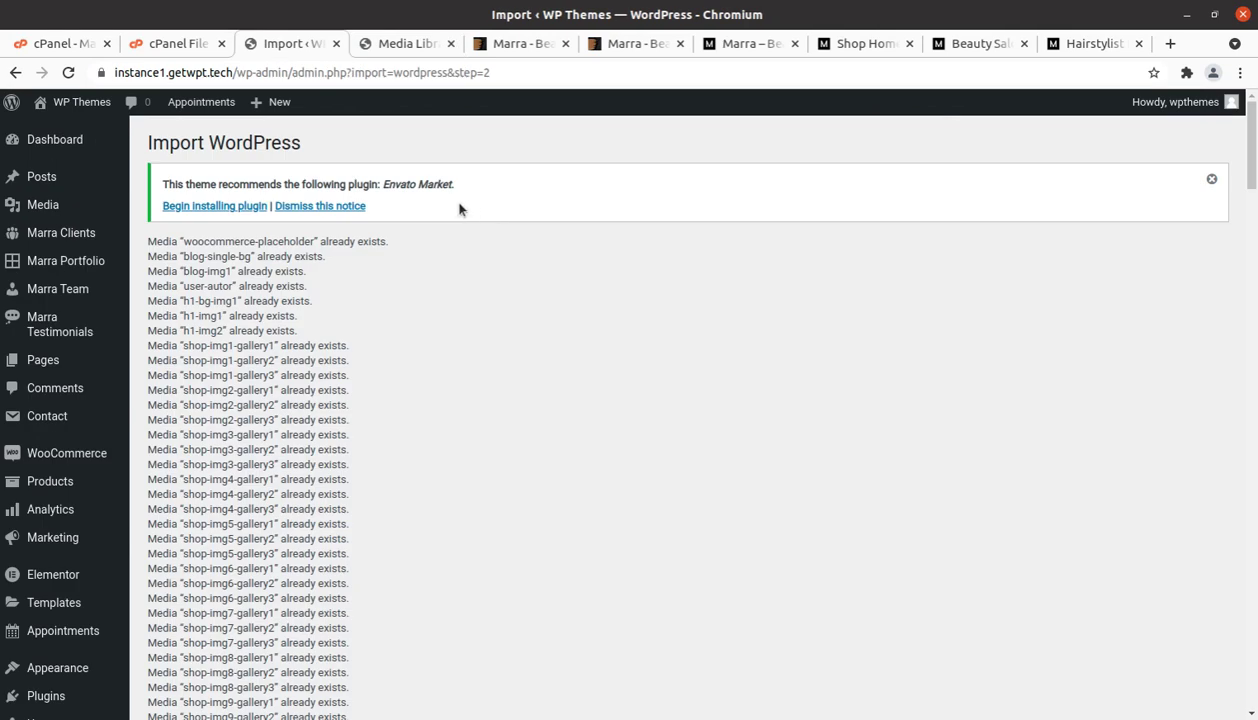
pyautogui.scroll(-5, 511, 311)
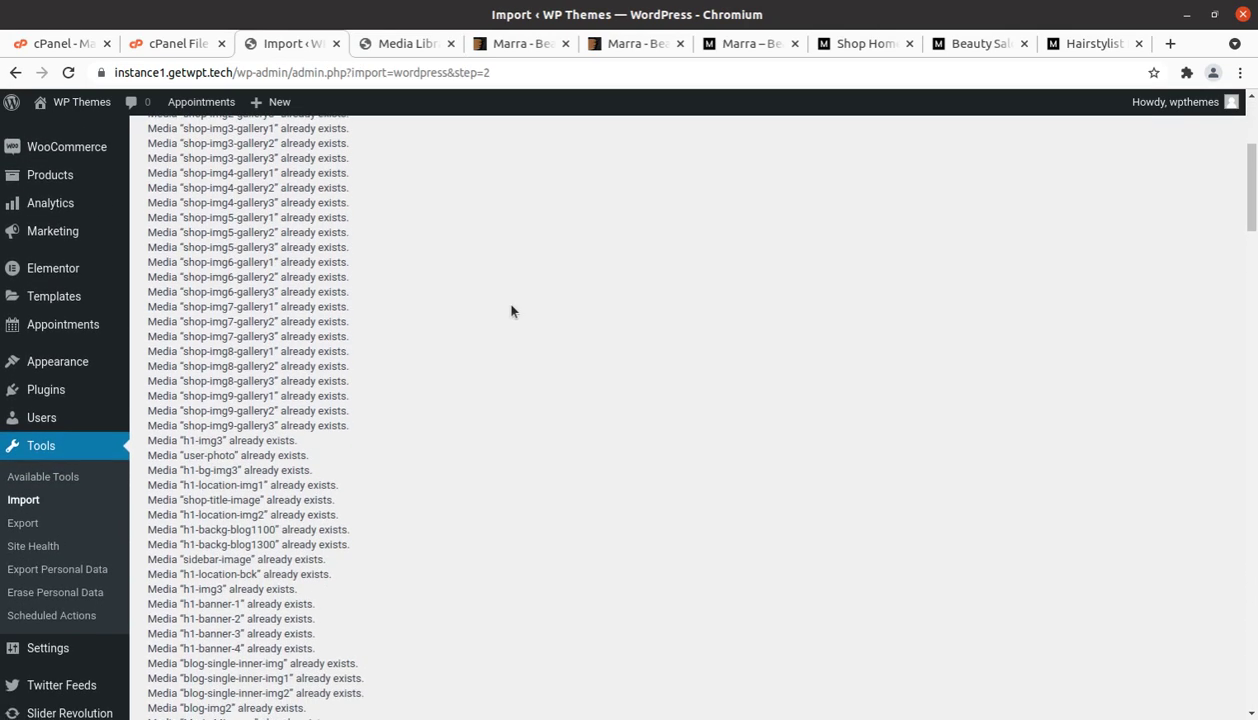
pyautogui.scroll(-10, 622, 320)
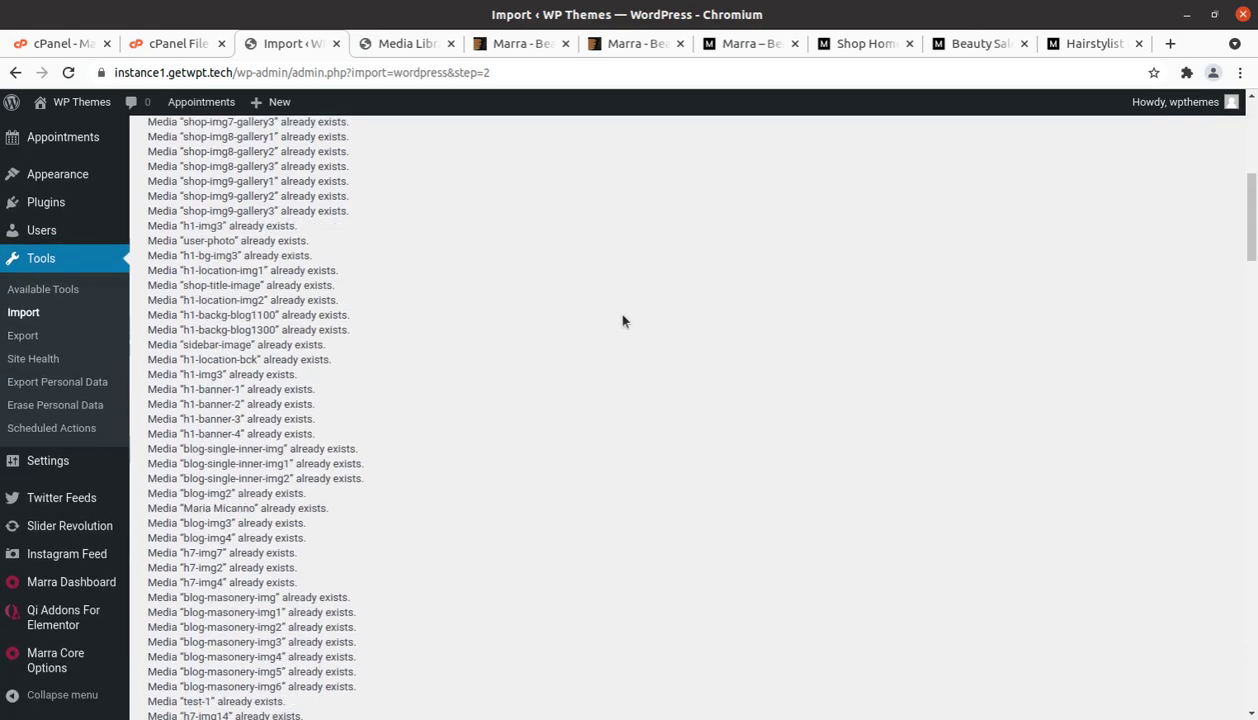
pyautogui.scroll(-10, 622, 320)
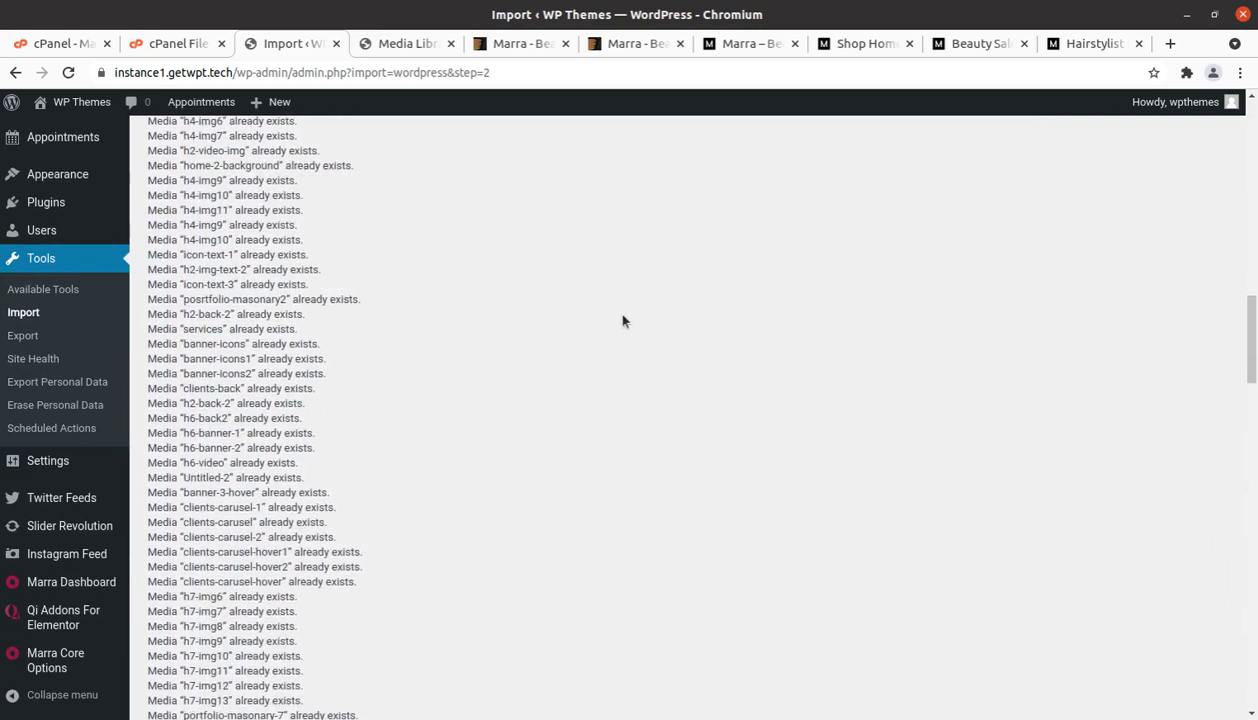
pyautogui.scroll(-10, 622, 320)
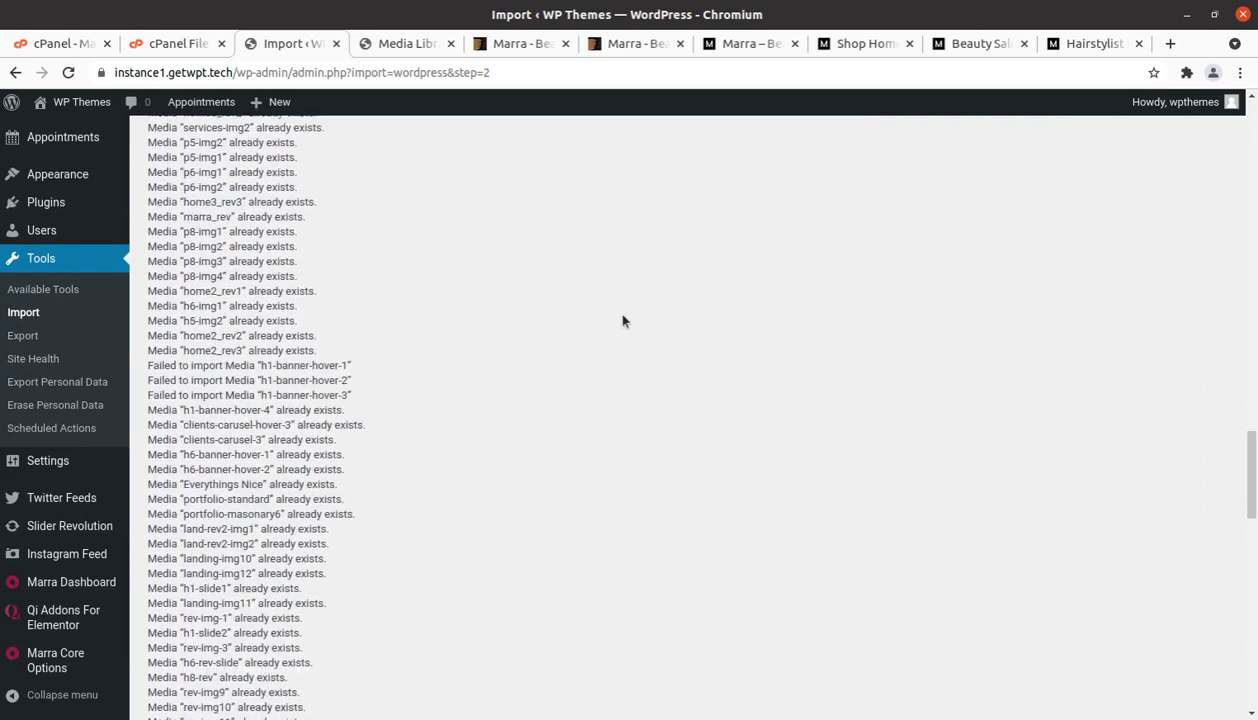
pyautogui.scroll(-10, 622, 320)
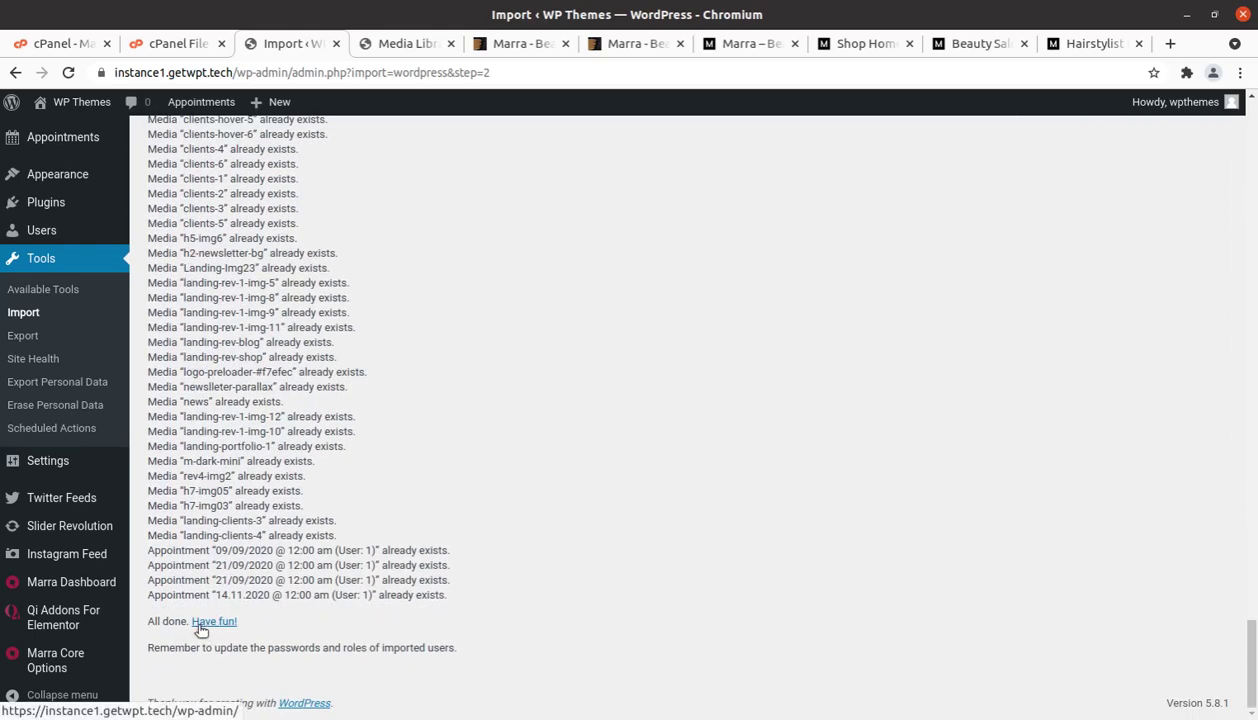
# Refresh the Media Library and check the final item total at the end of the list
pyautogui.click(400, 45)
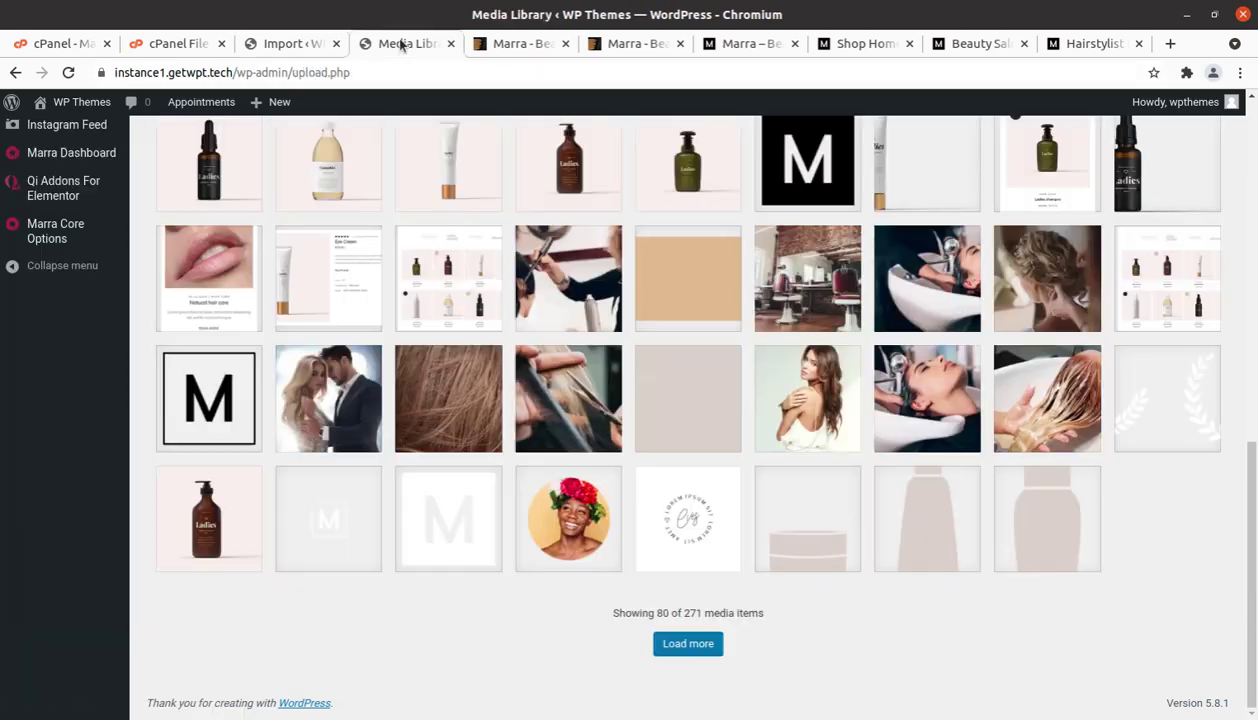
pyautogui.click(67, 73)
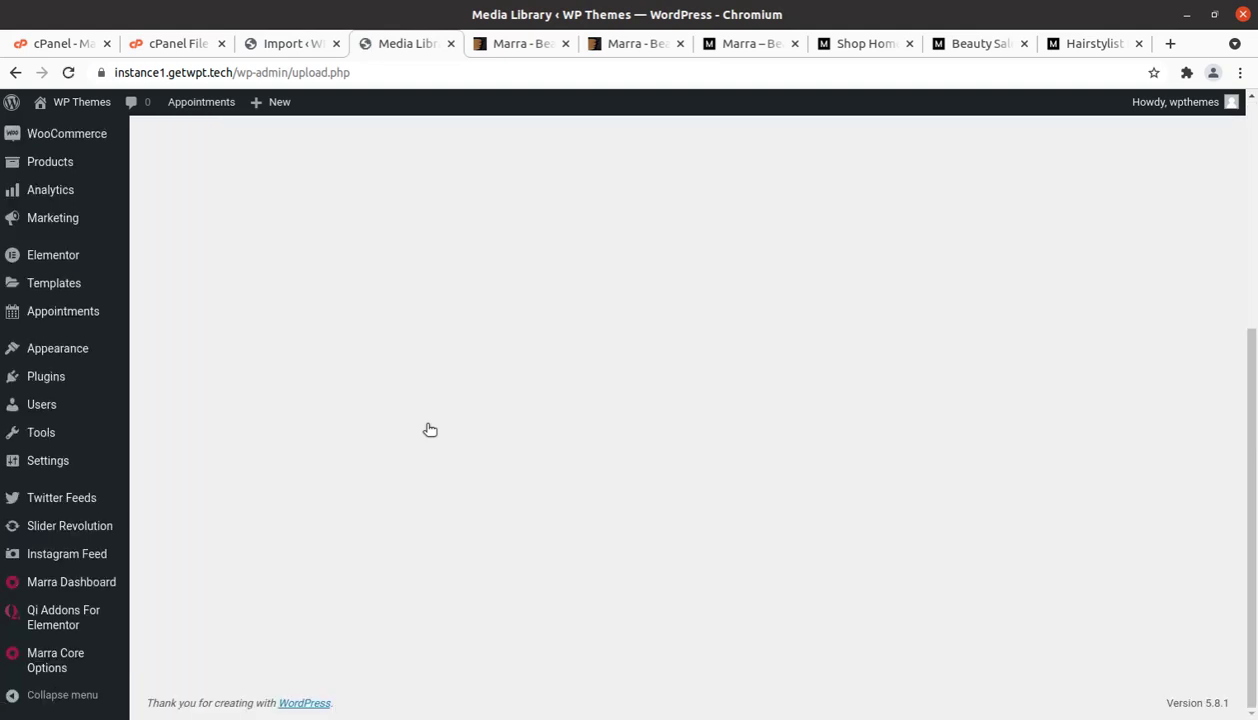
pyautogui.scroll(-5, 623, 444)
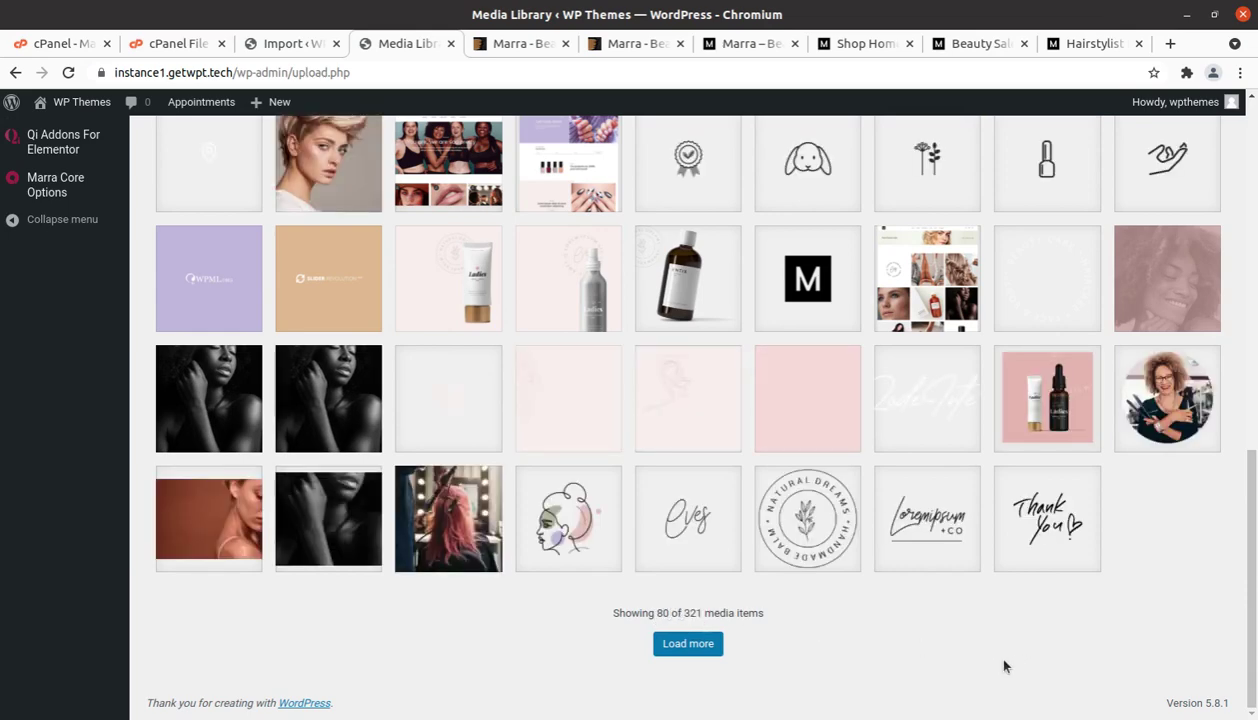
# Look through the loaded Media Library thumbnails from beginning to end for missing or blank images
pyautogui.scroll(10, 900, 645)
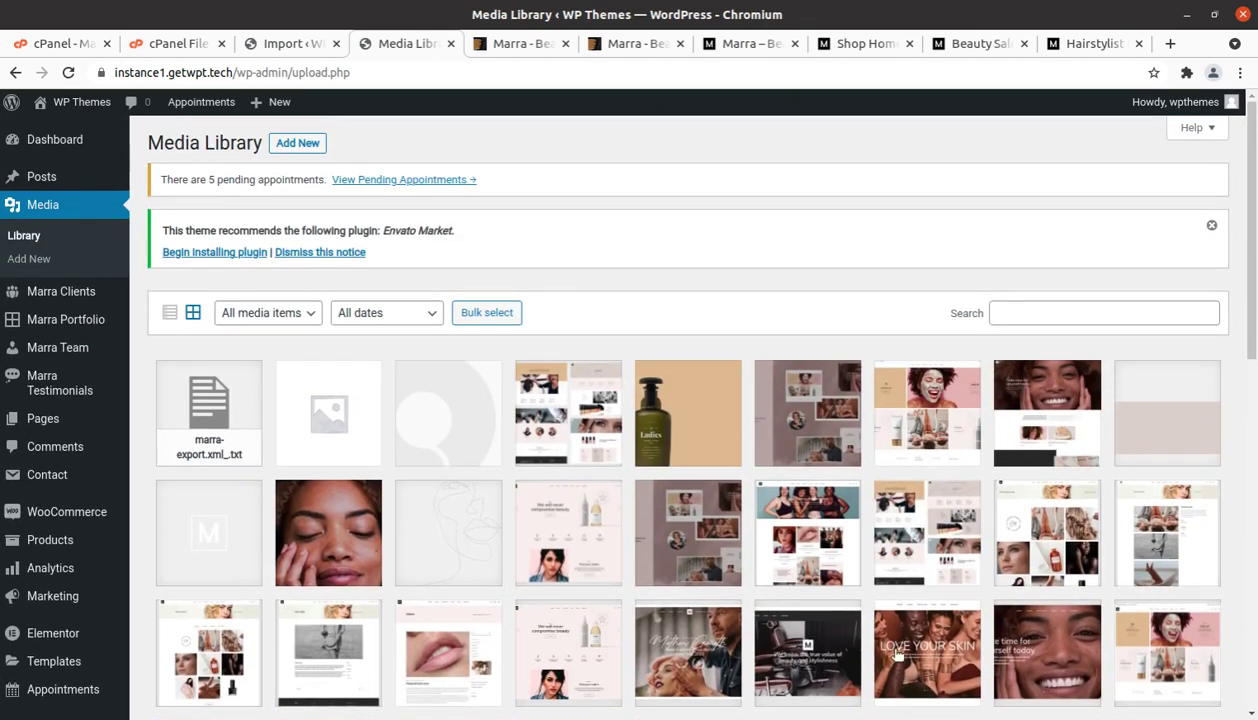
pyautogui.scroll(-5, 672, 537)
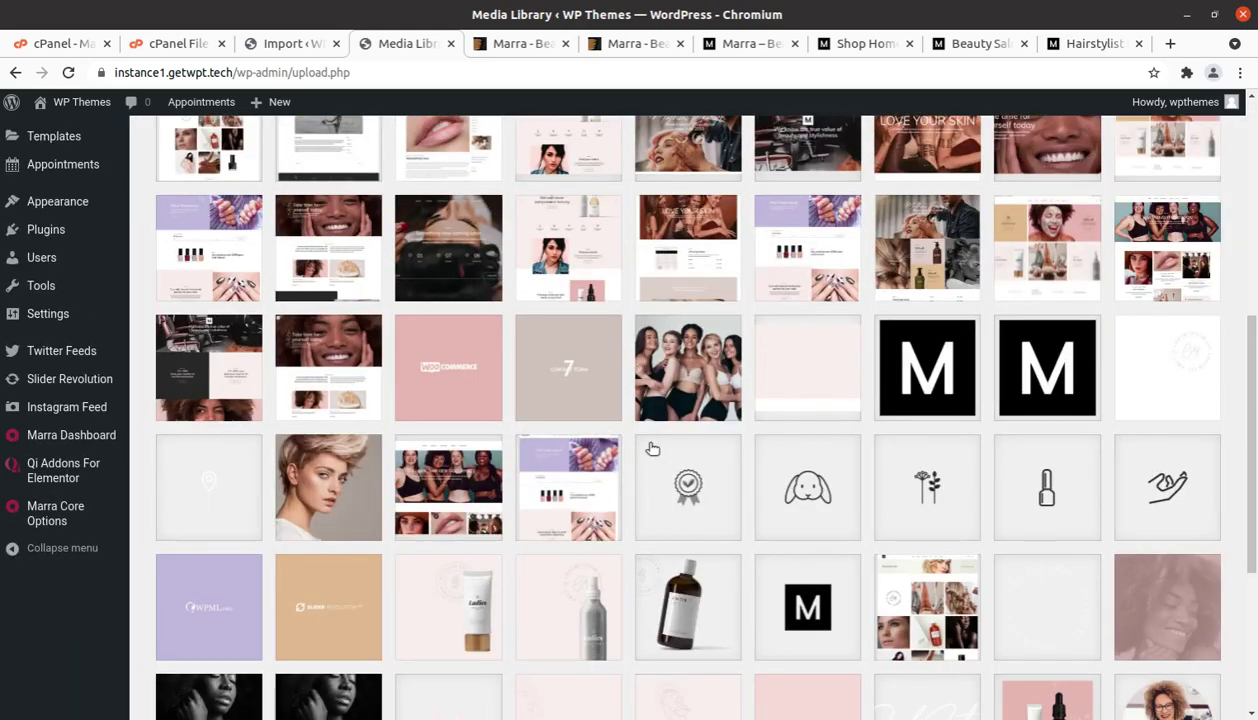
pyautogui.scroll(-4, 837, 396)
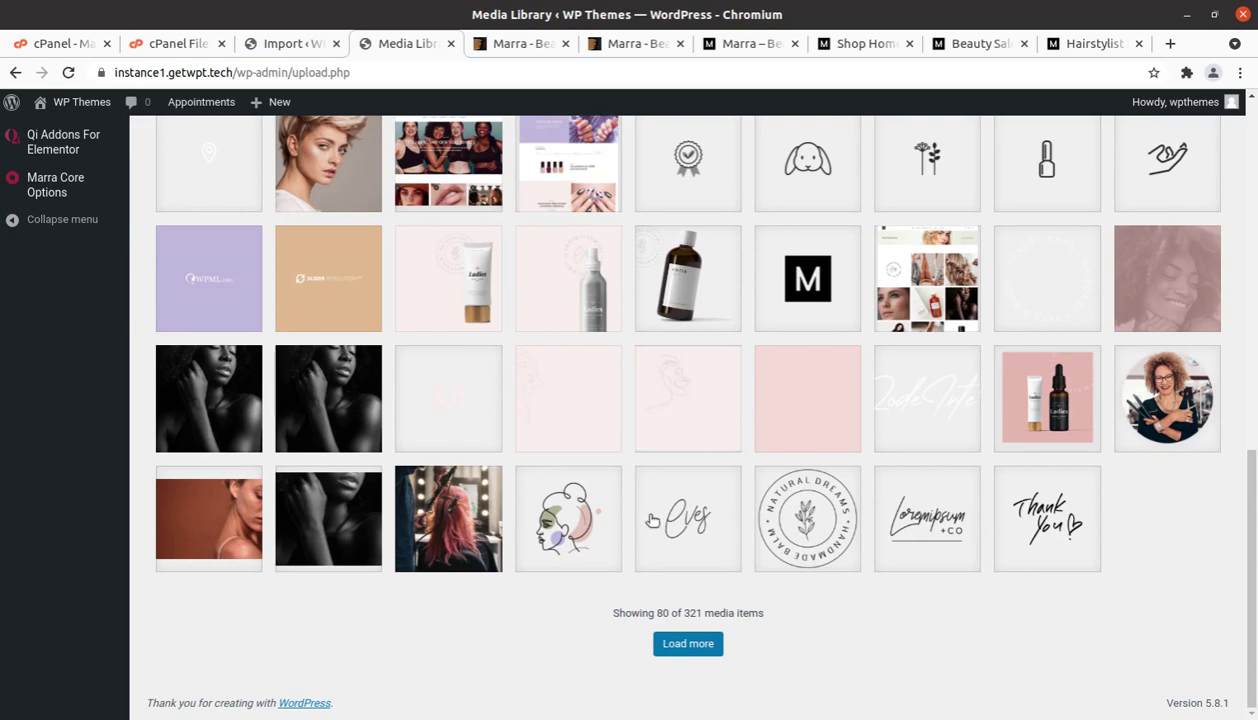
pyautogui.scroll(10, 1081, 374)
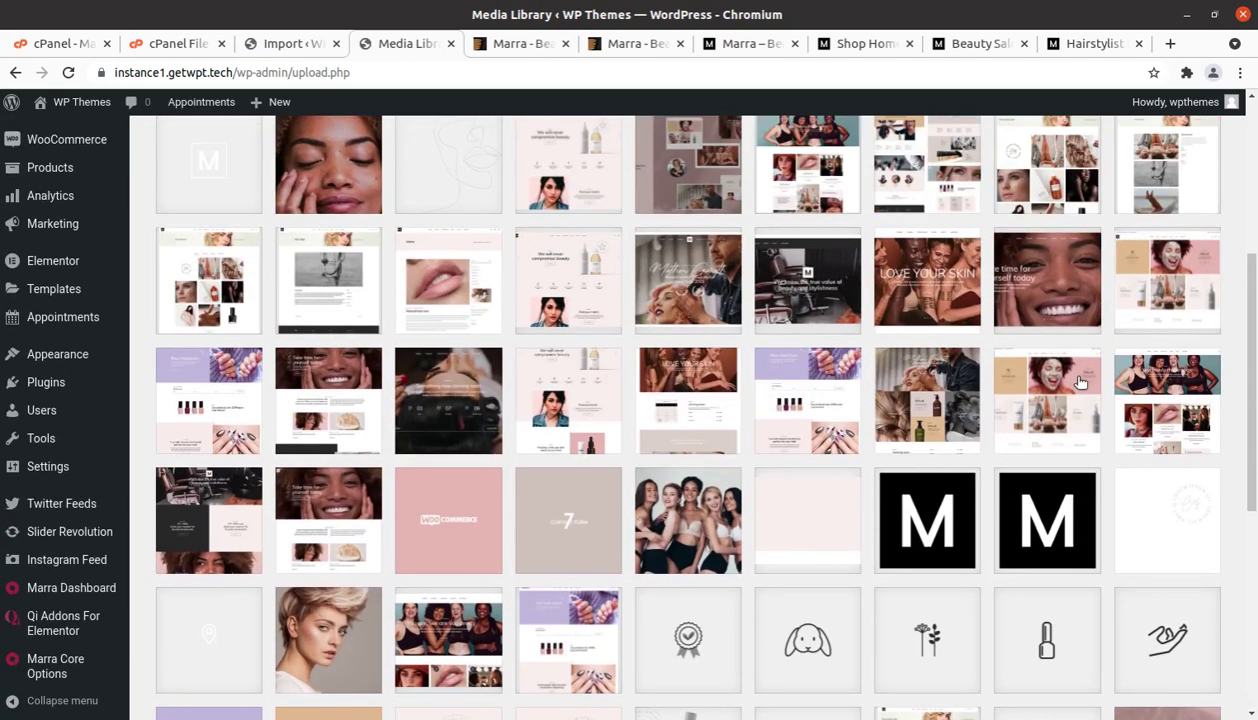
pyautogui.scroll(2, 446, 343)
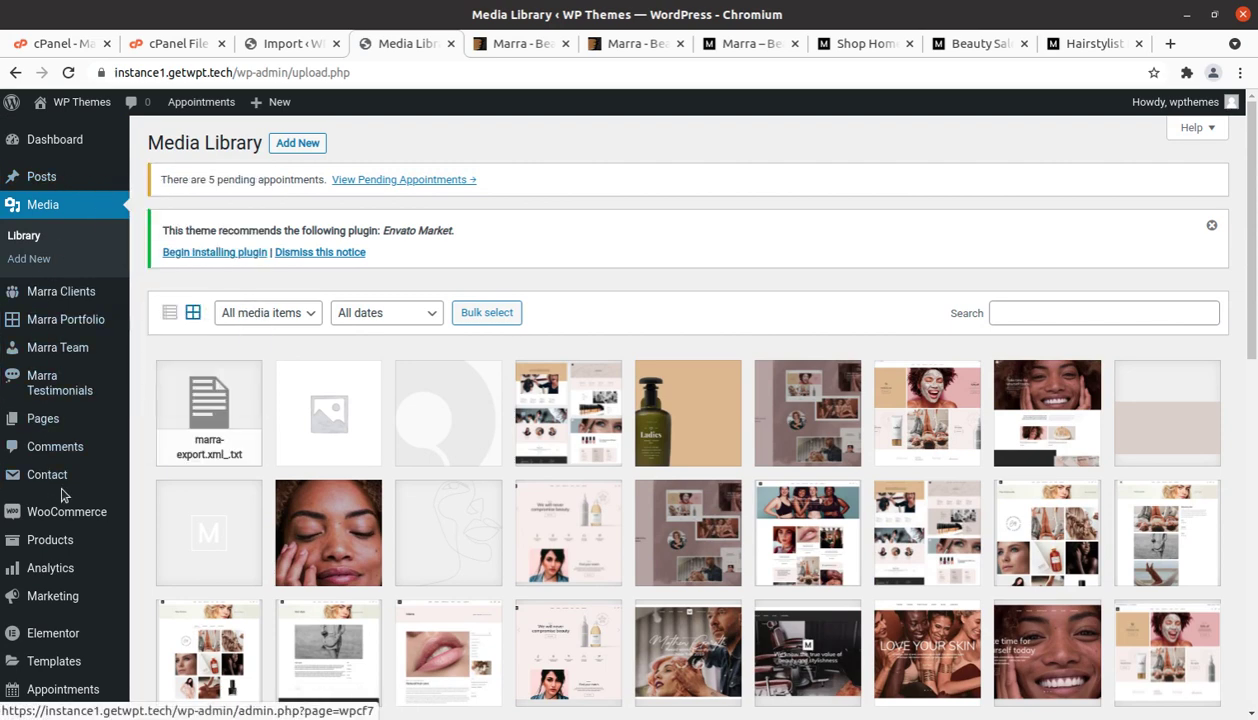
# Open the site's Pages list and review the imported demo pages
pyautogui.scroll(-2, 62, 494)
pyautogui.scroll(-3, 62, 494)
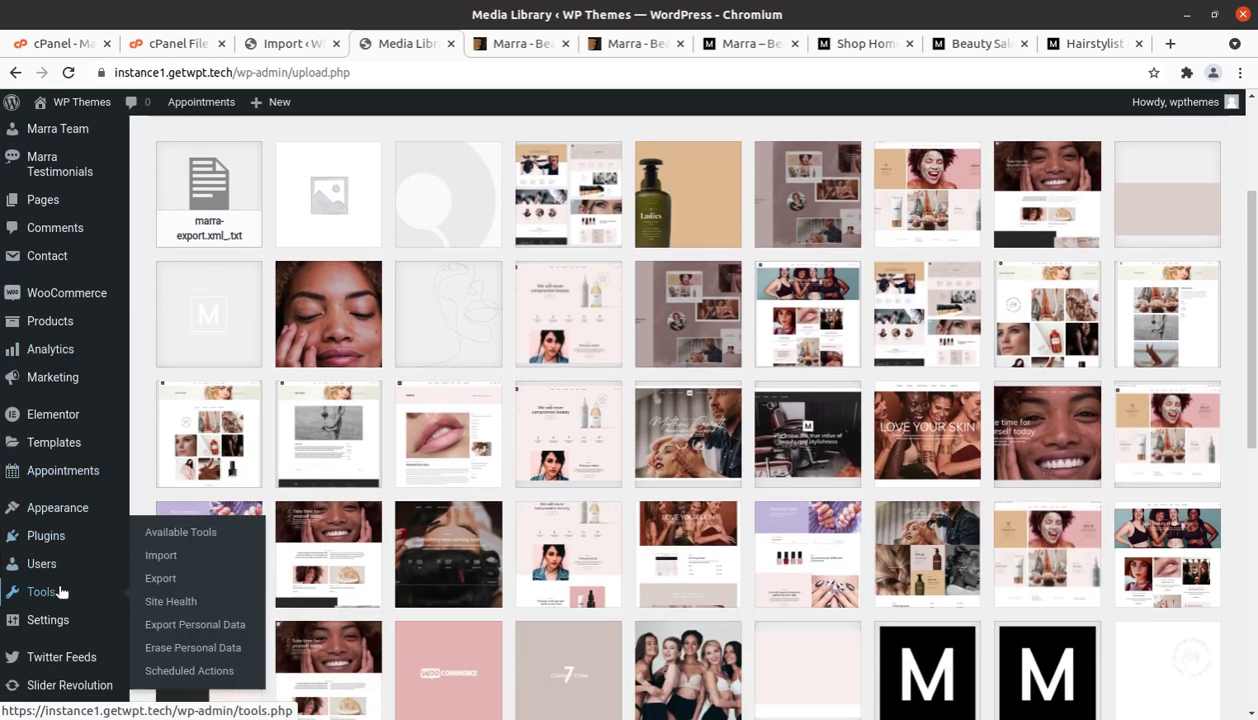
pyautogui.scroll(5, 92, 440)
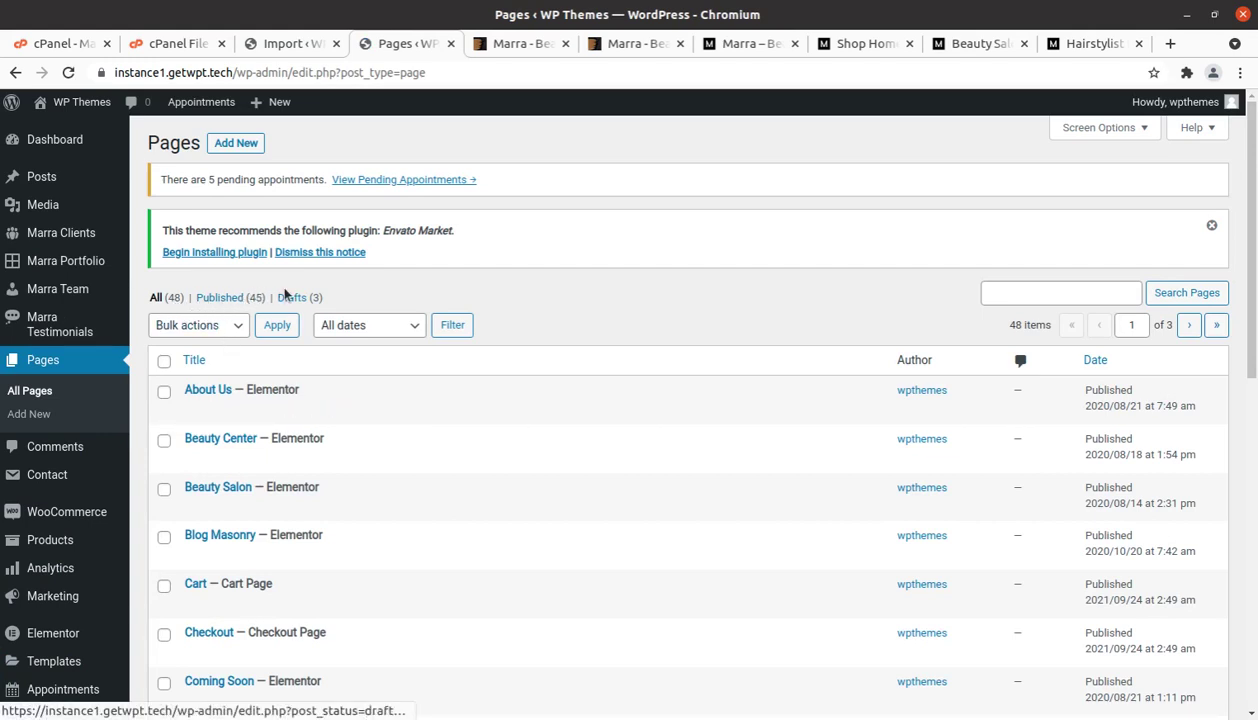
pyautogui.scroll(-6, 424, 430)
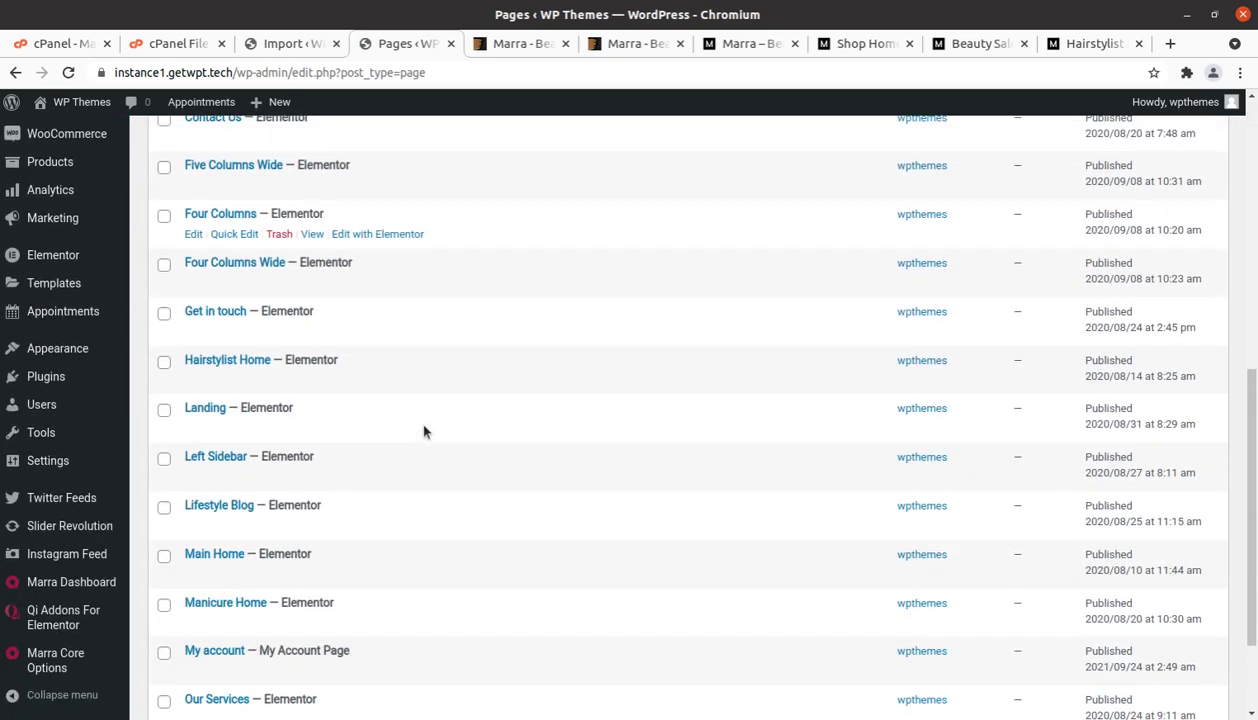
pyautogui.scroll(-1, 424, 430)
pyautogui.scroll(2, 424, 427)
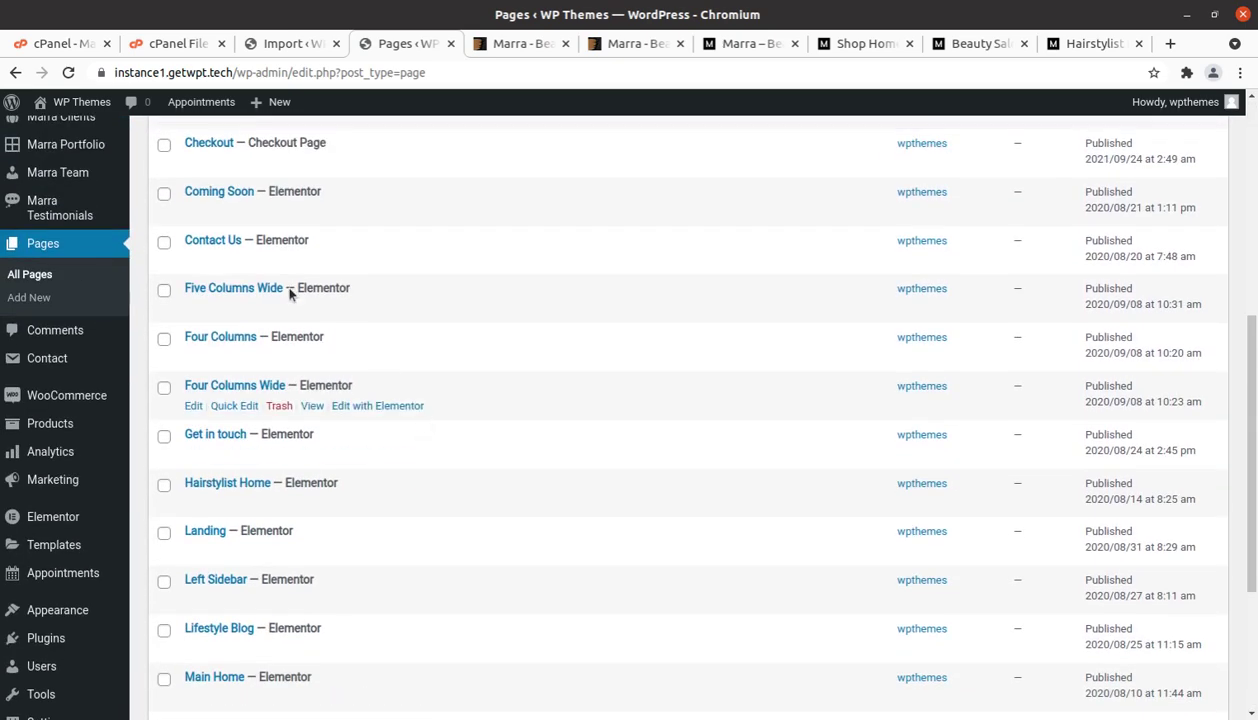
pyautogui.scroll(2, 88, 330)
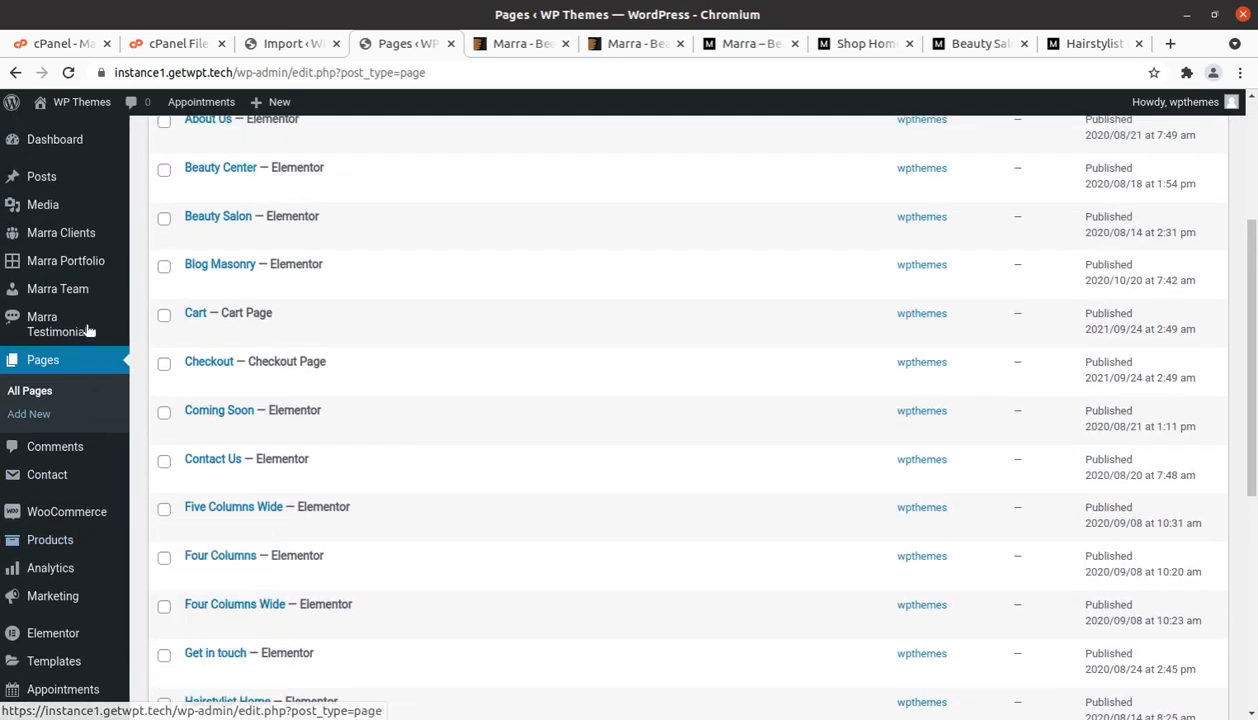
# Open the navigation menu editor and review the structure and display location settings of Main Menu (and mobile menu)
pyautogui.scroll(-2, 92, 530)
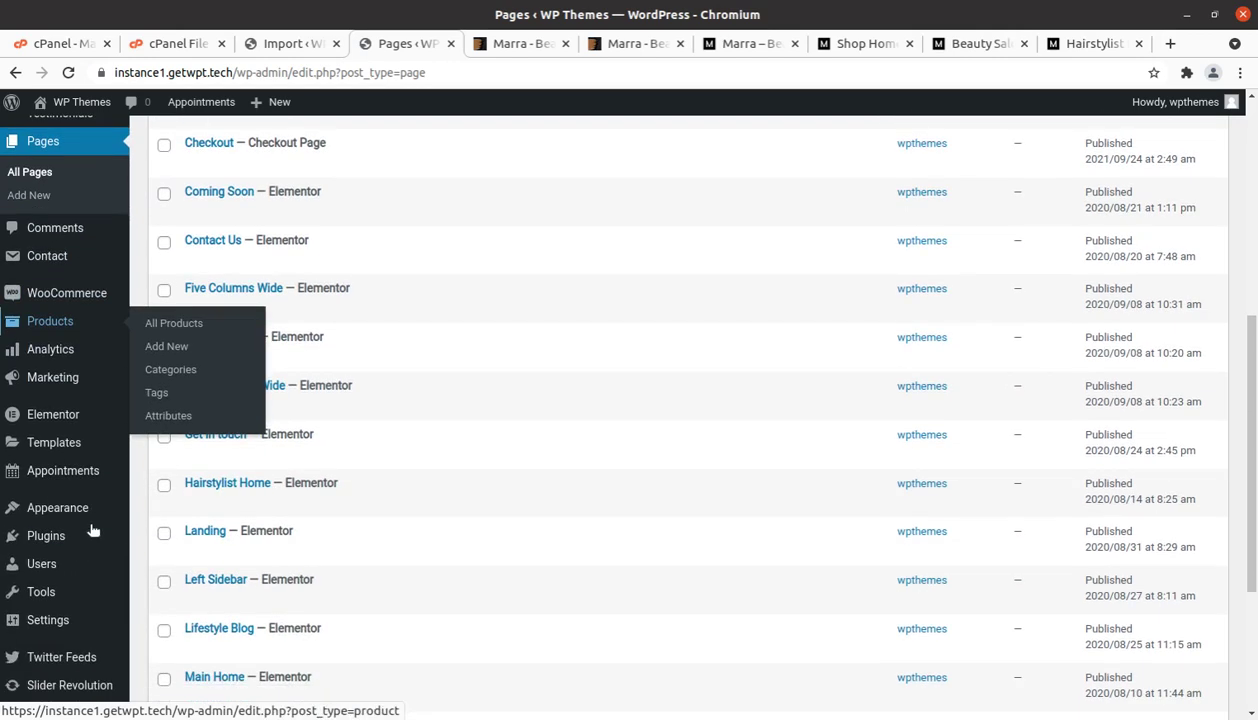
pyautogui.moveTo(62, 511)
pyautogui.click(164, 581)
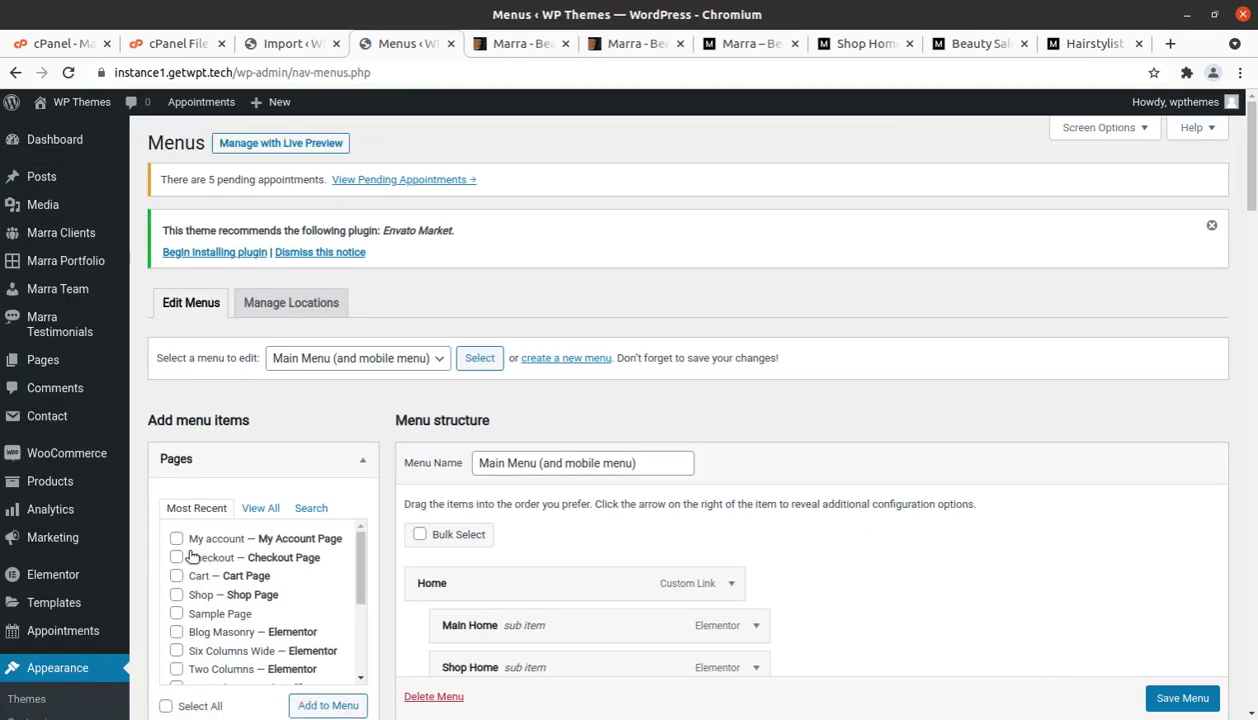
pyautogui.scroll(-2, 649, 498)
pyautogui.scroll(-10, 662, 511)
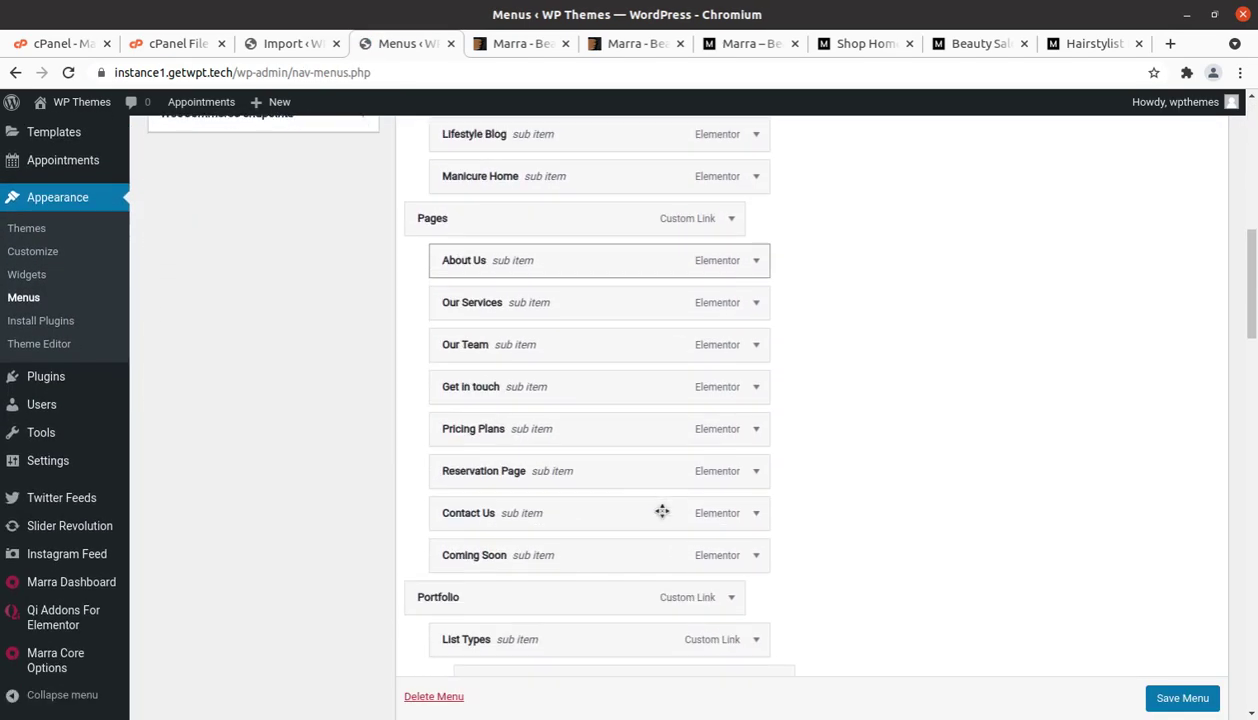
pyautogui.scroll(-10, 662, 511)
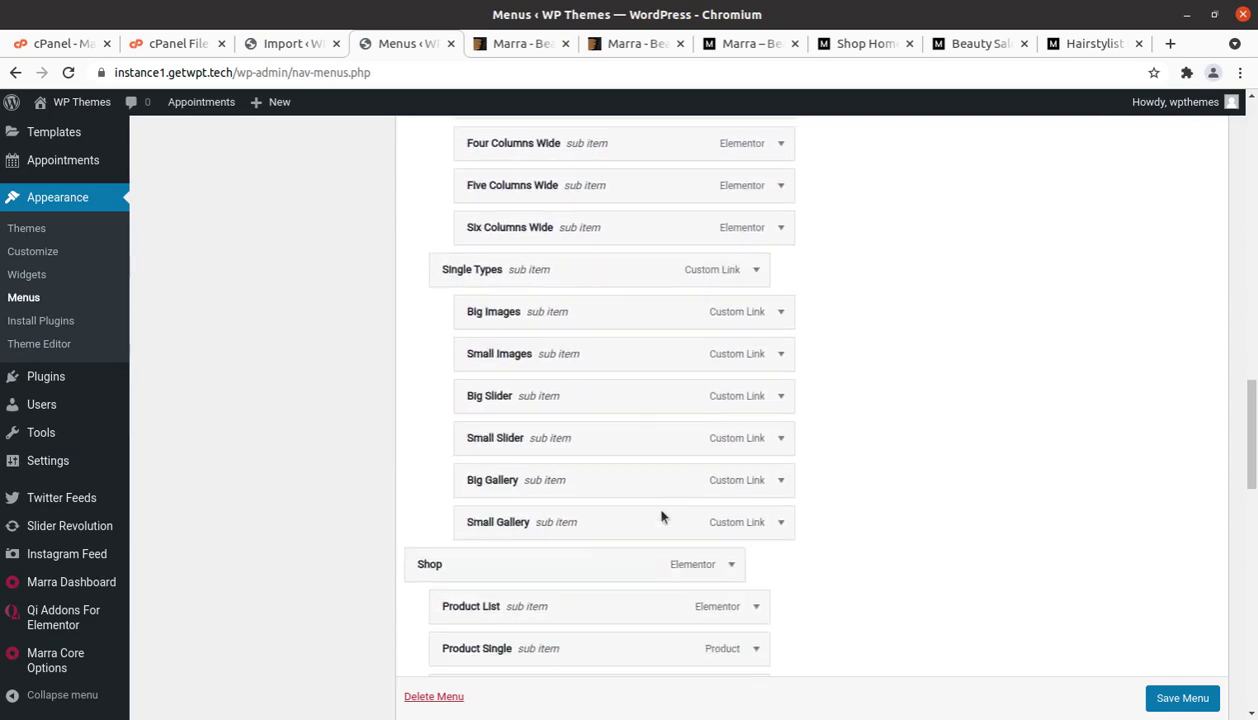
pyautogui.scroll(-10, 661, 516)
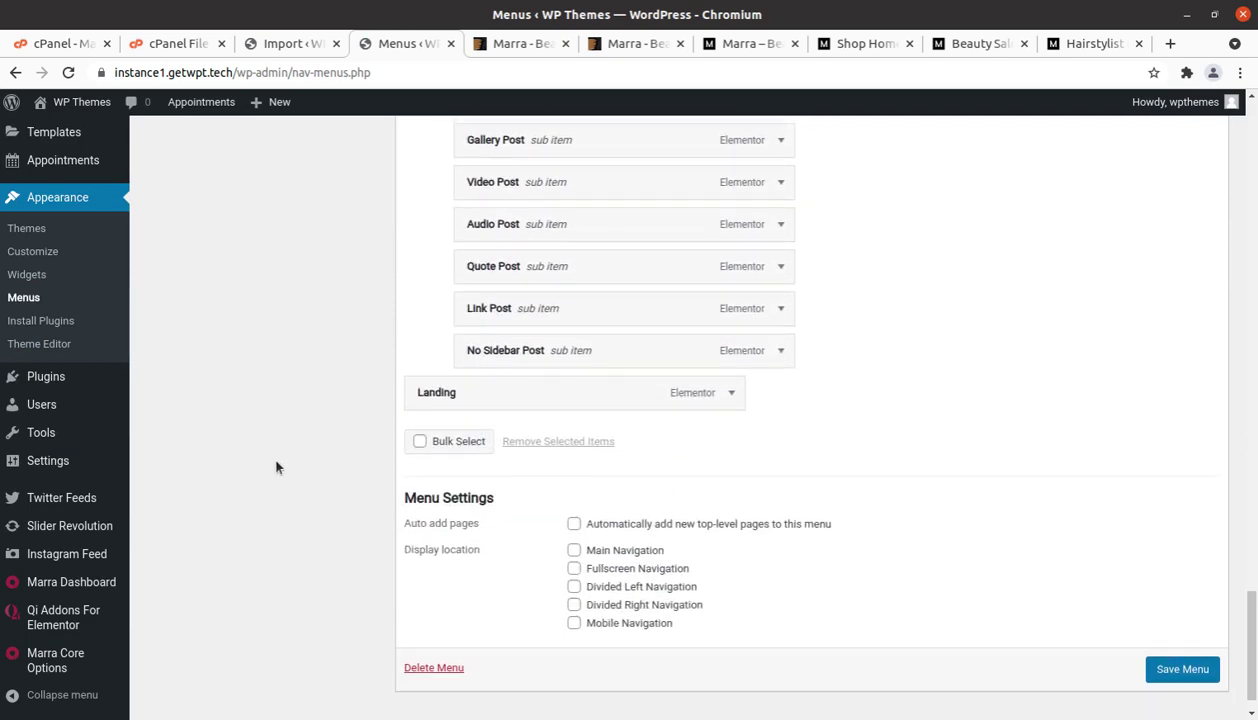
pyautogui.scroll(10, 276, 467)
pyautogui.scroll(15, 276, 467)
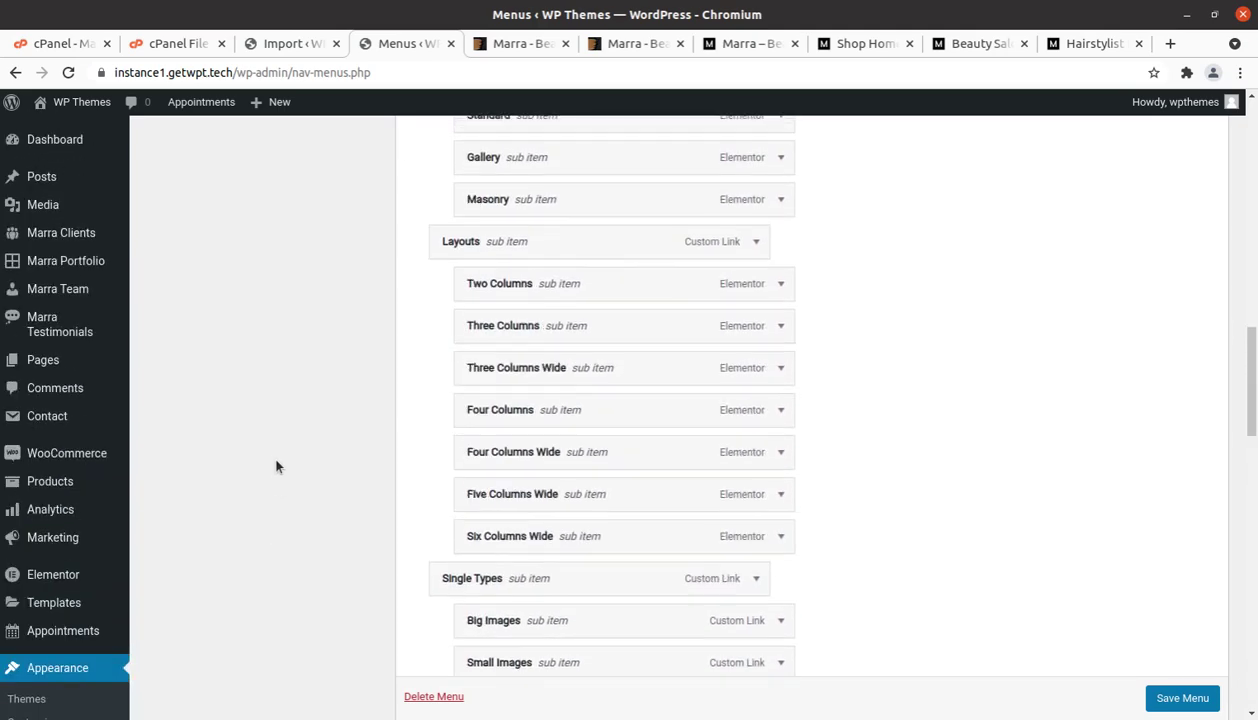
pyautogui.scroll(1, 276, 467)
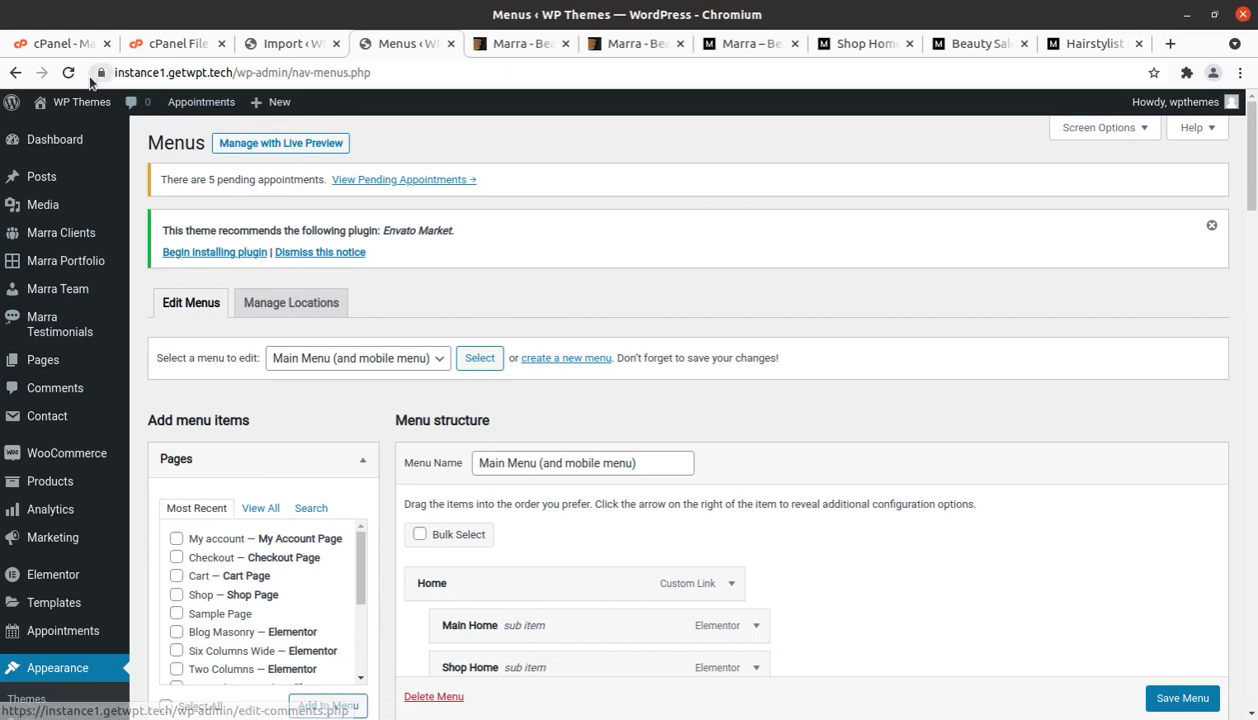
# Visit the site's front page in a separate browser tab to check how it displays, and return to the menu editor
pyautogui.moveTo(77, 108)
pyautogui.middleClick(70, 134)
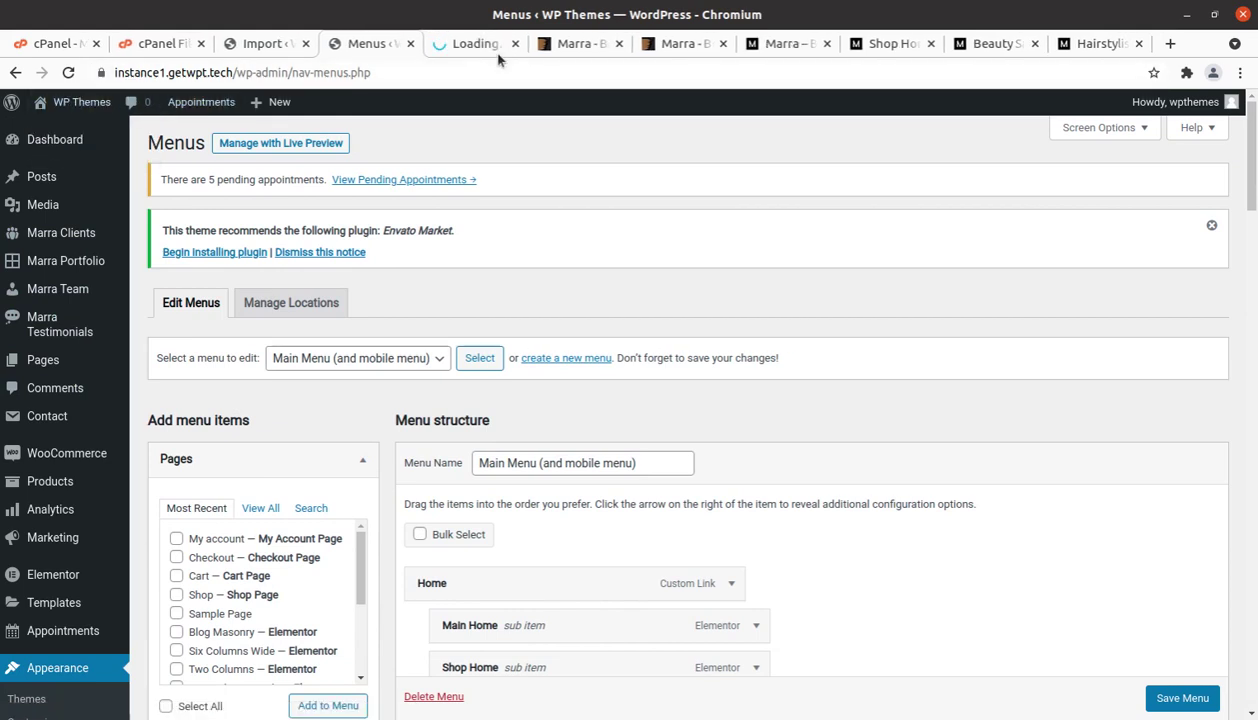
pyautogui.click(477, 44)
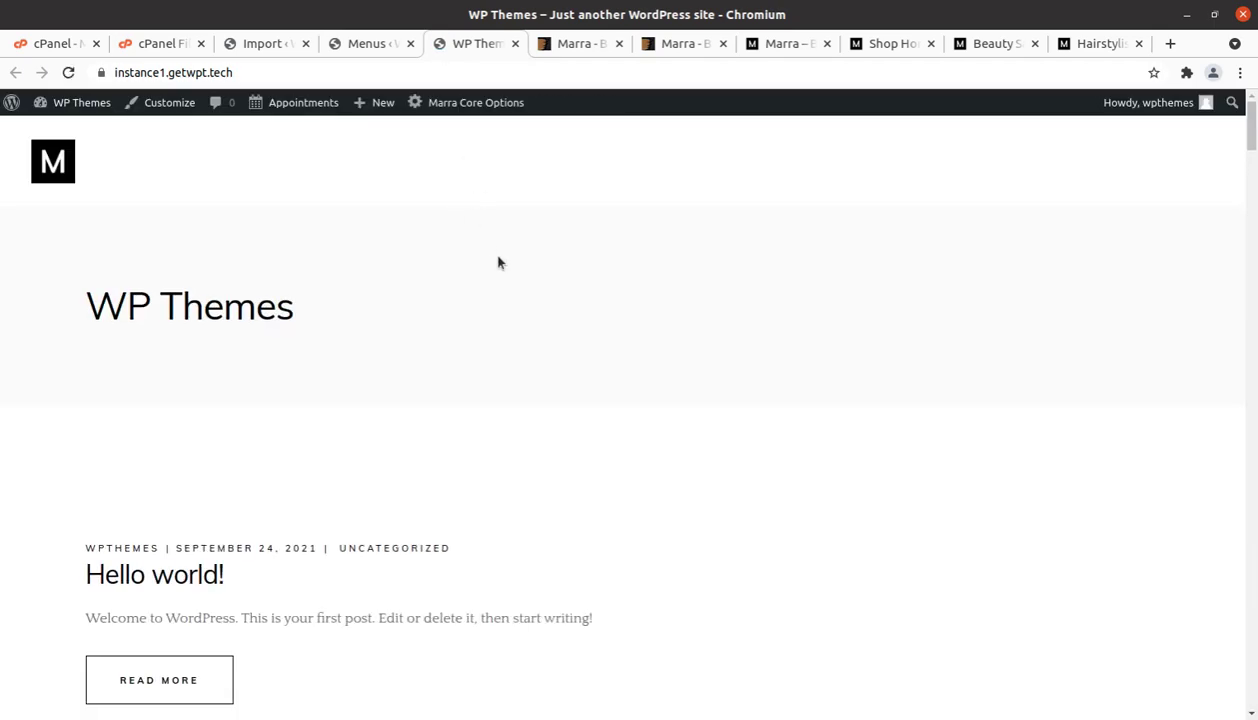
pyautogui.click(361, 44)
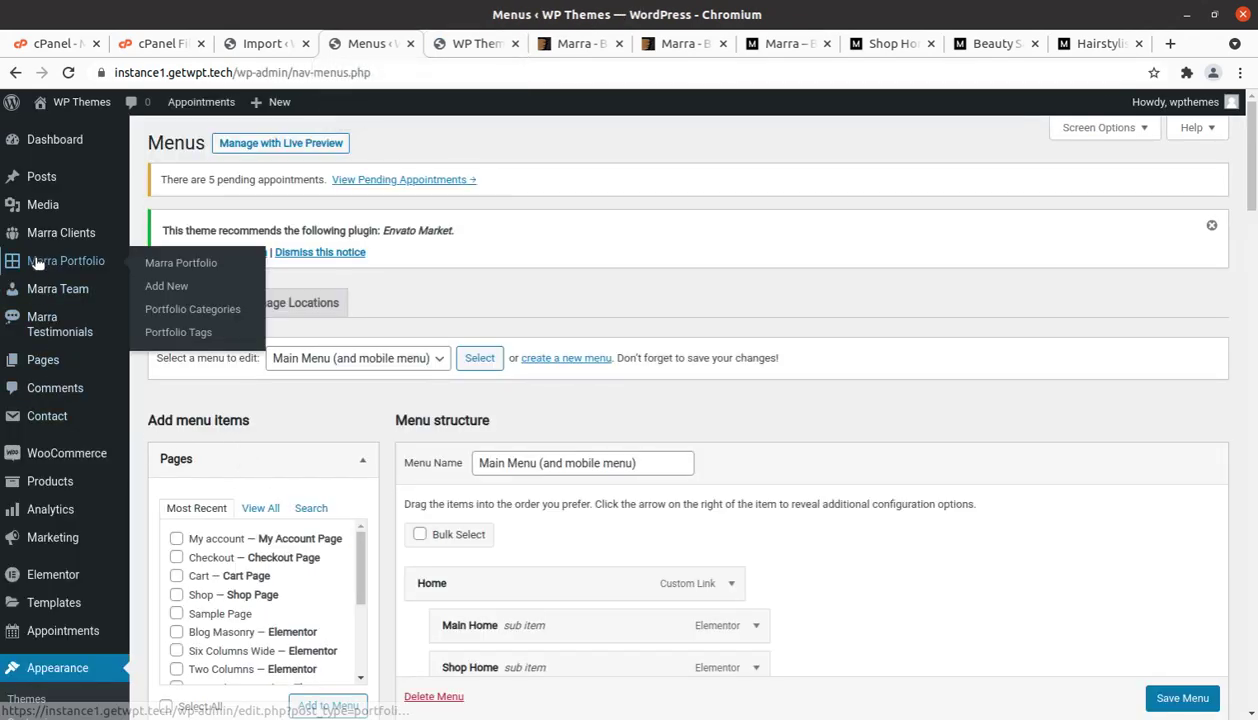
# Open the Pages list in a separate browser tab and find the Main Home page
pyautogui.moveTo(71, 347)
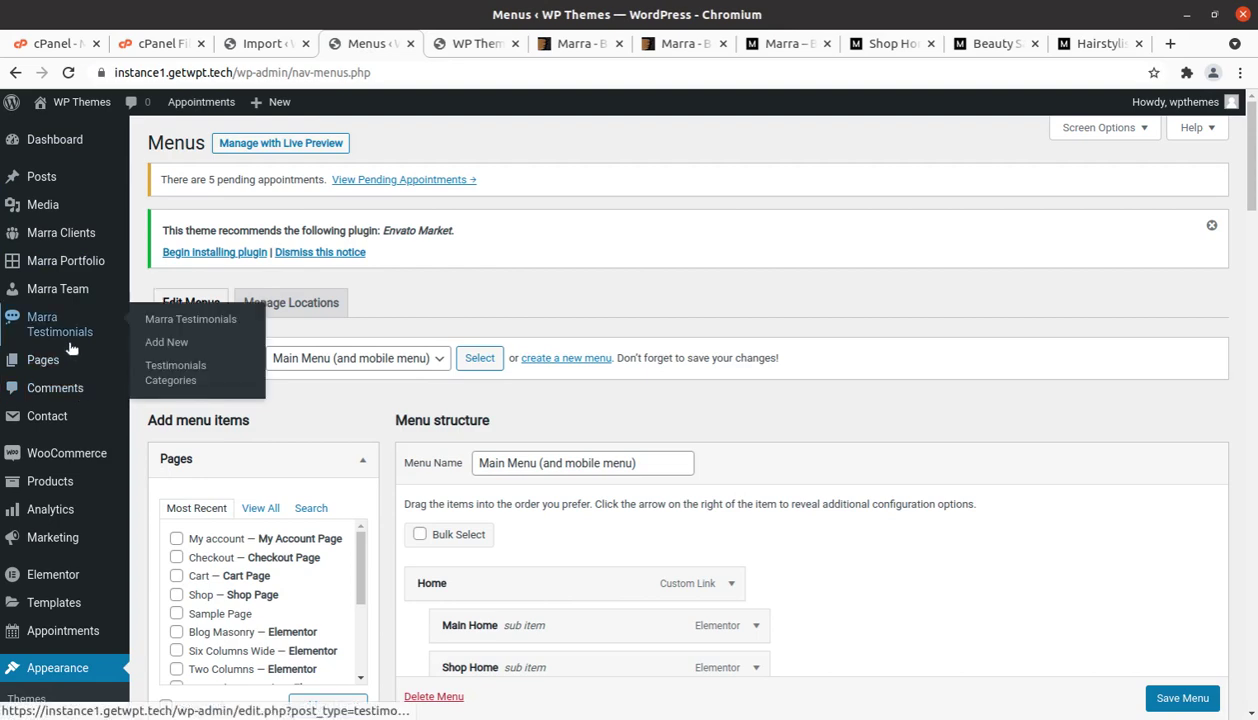
pyautogui.scroll(-5, 71, 316)
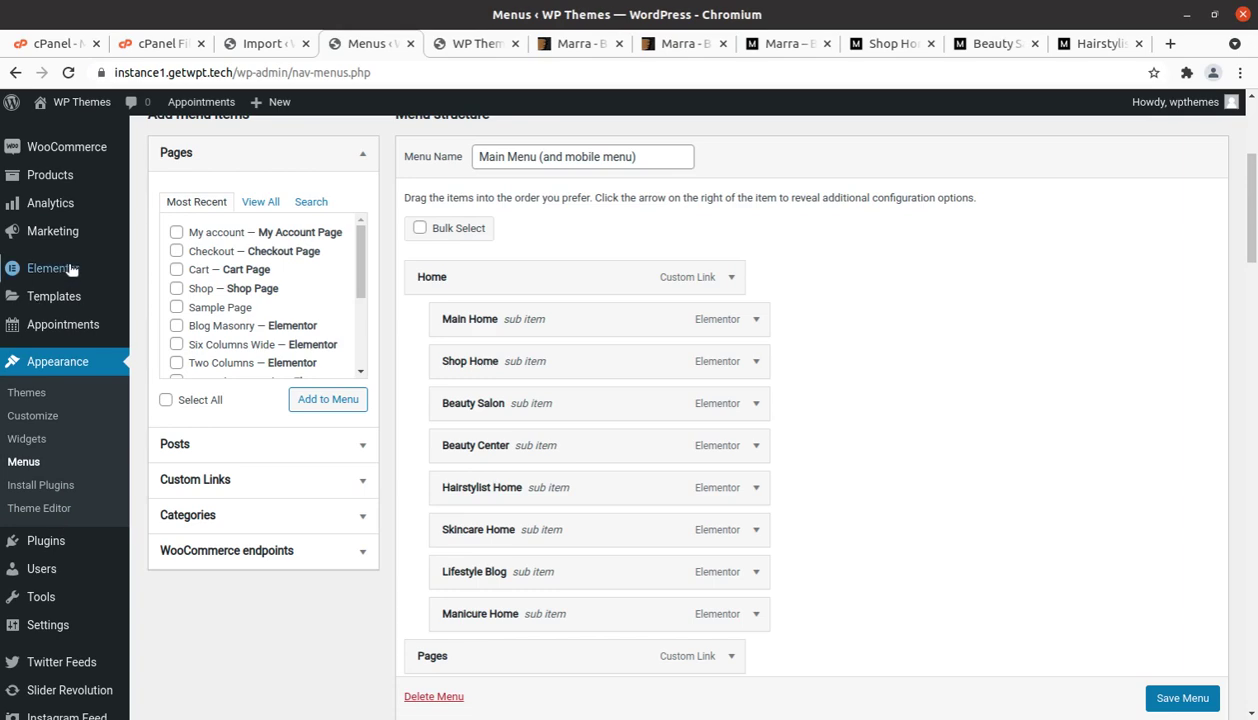
pyautogui.scroll(-2, 104, 393)
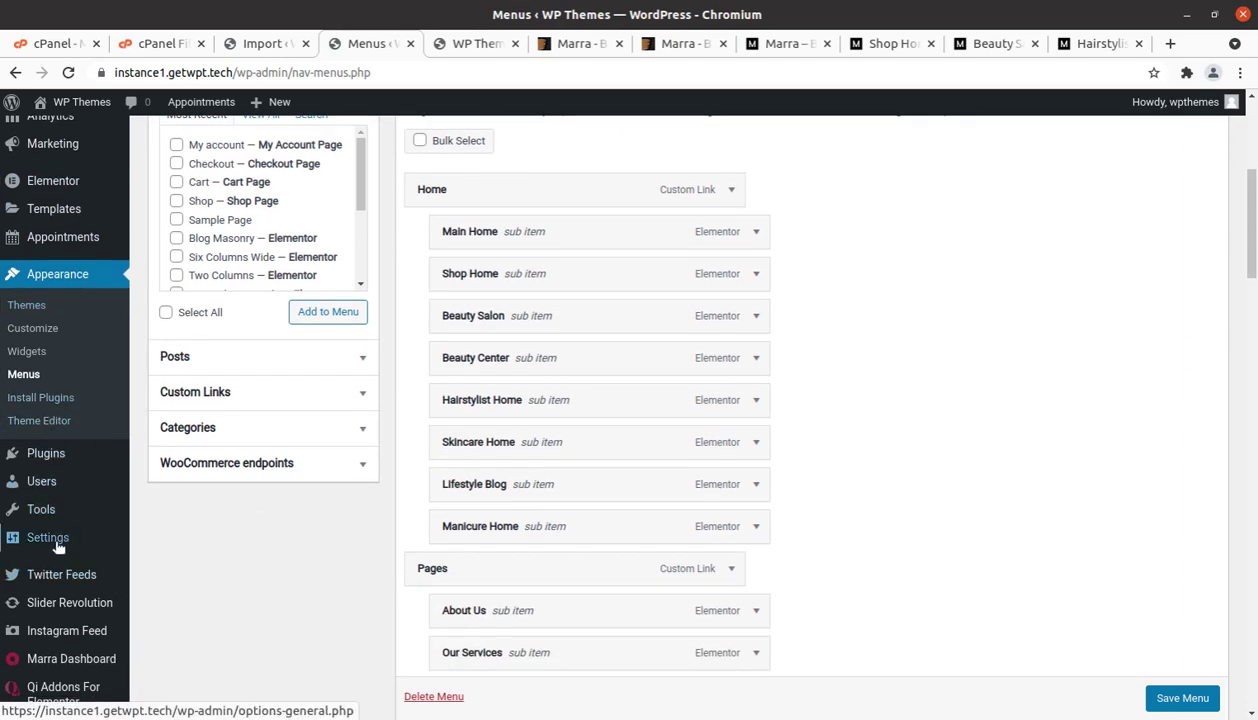
pyautogui.scroll(4, 70, 285)
pyautogui.scroll(3, 72, 289)
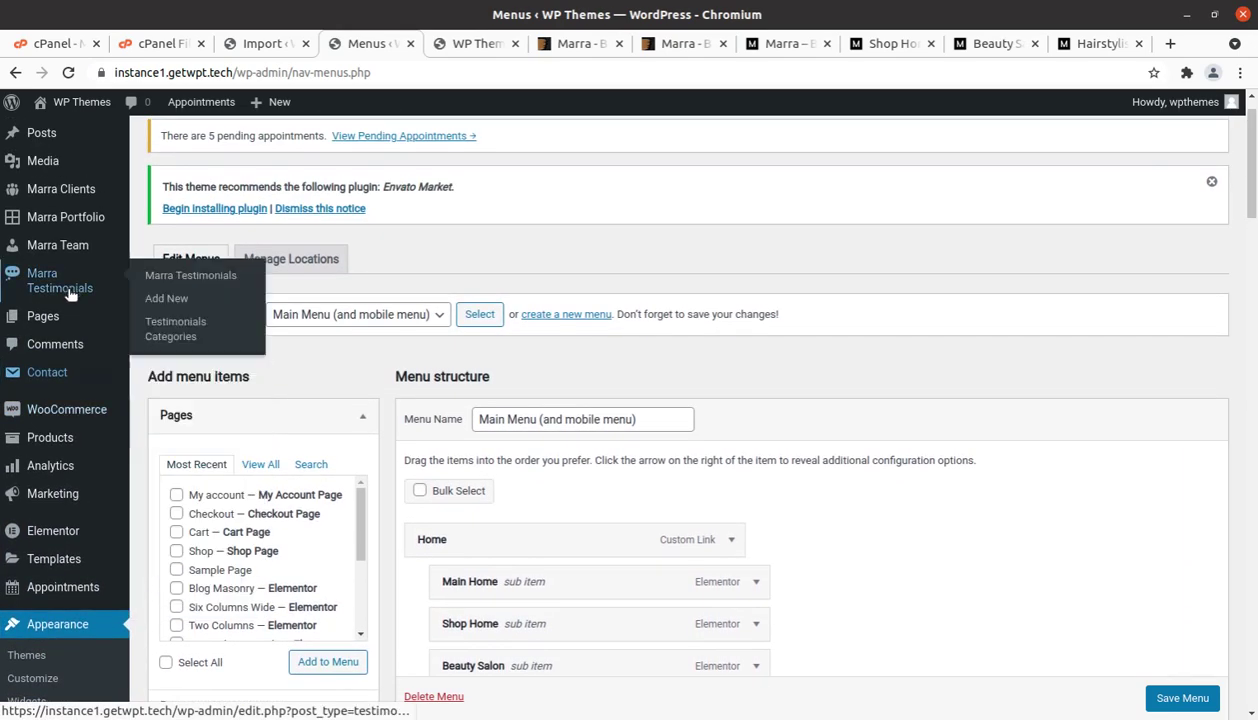
pyautogui.moveTo(60, 318)
pyautogui.middleClick(170, 312)
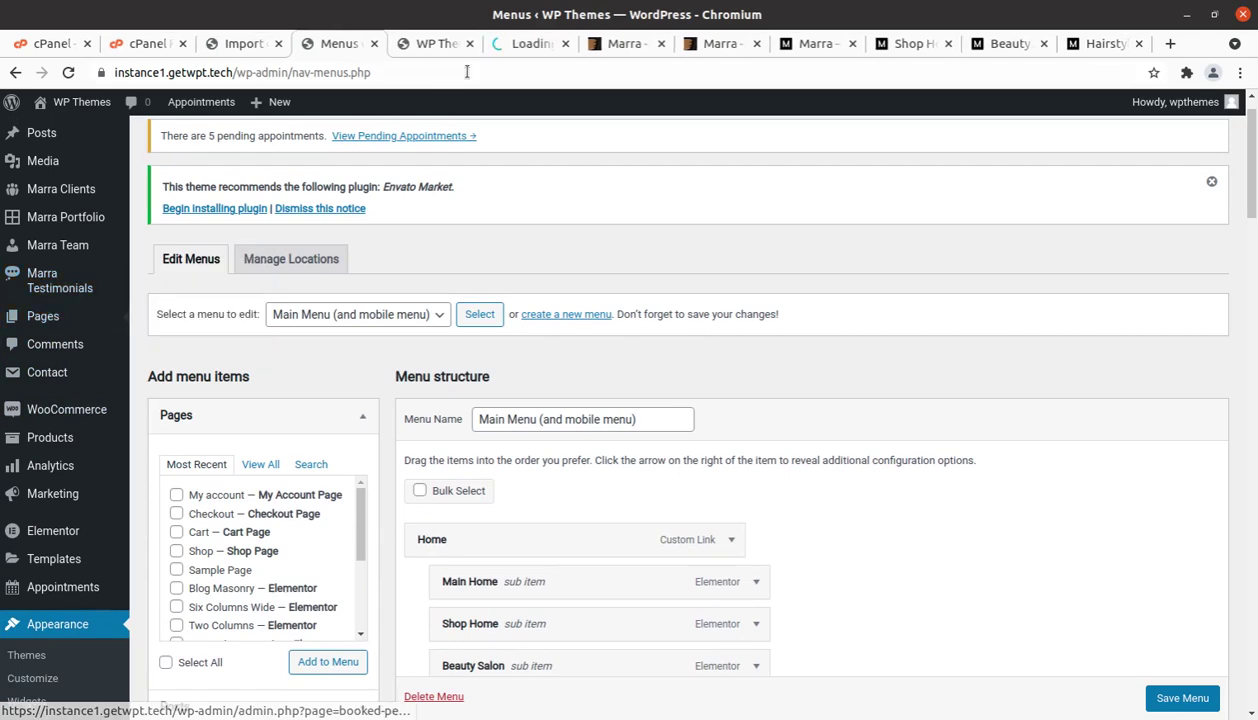
pyautogui.click(527, 44)
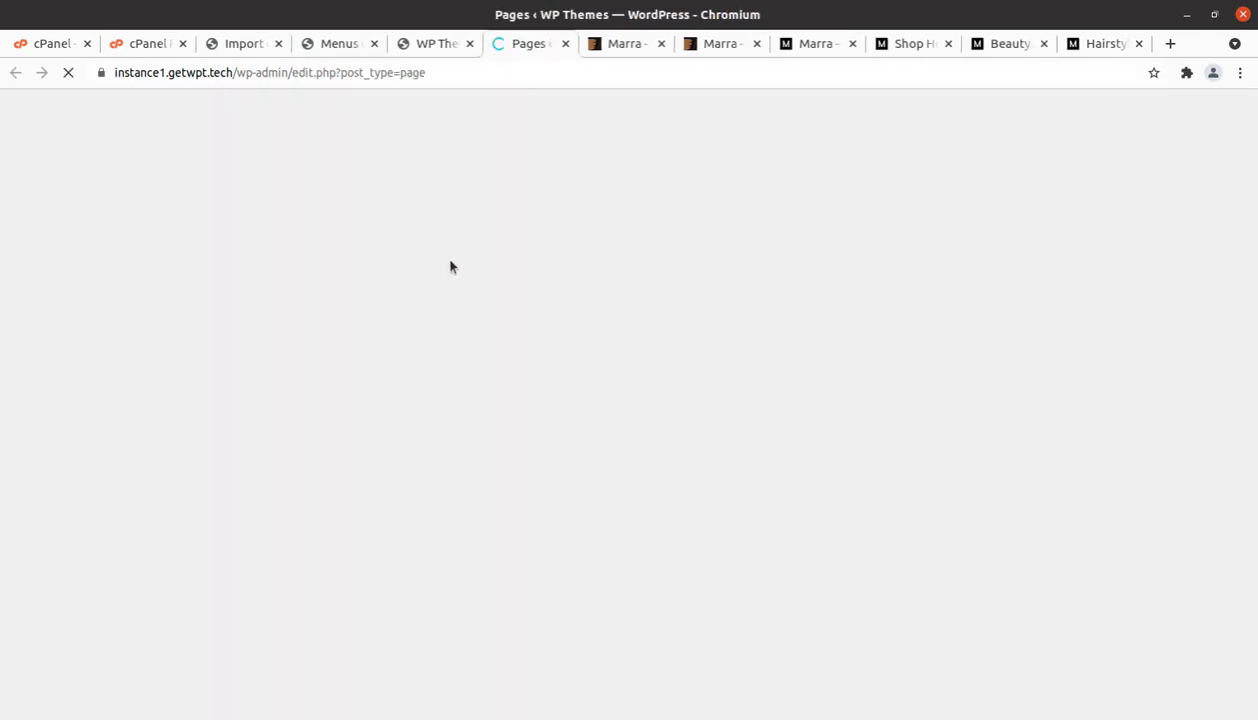
pyautogui.scroll(-7, 421, 315)
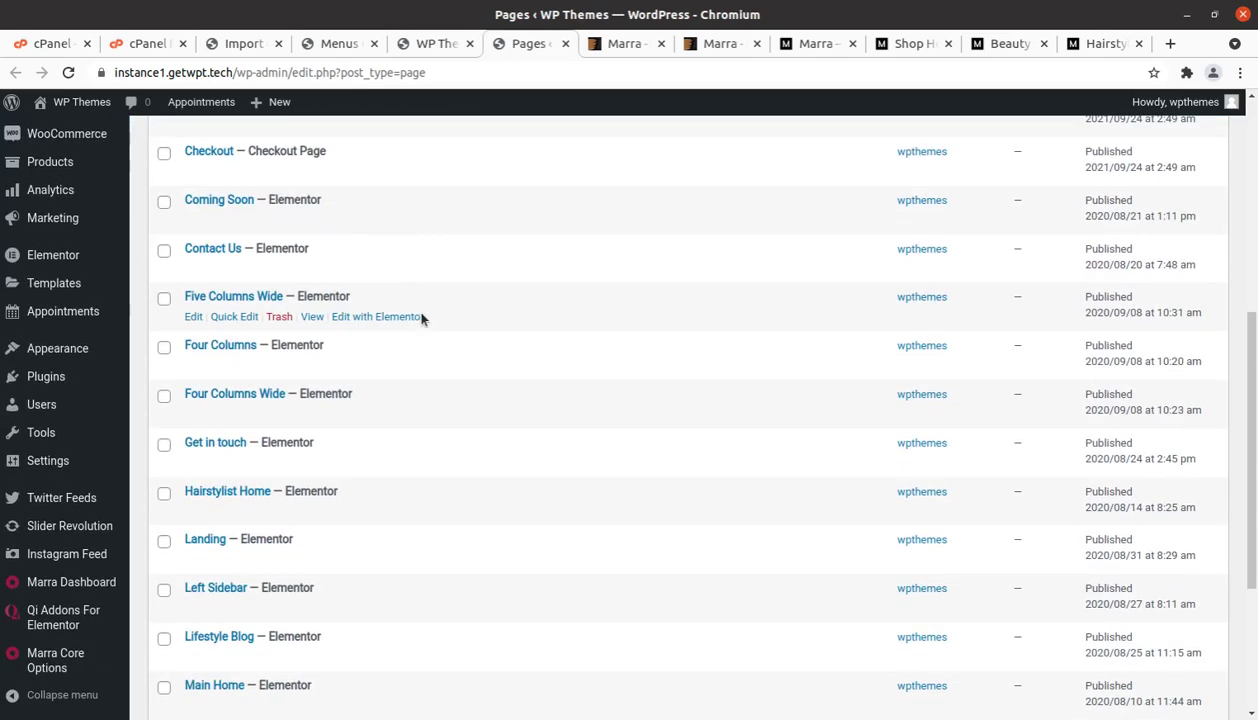
pyautogui.scroll(-2, 421, 319)
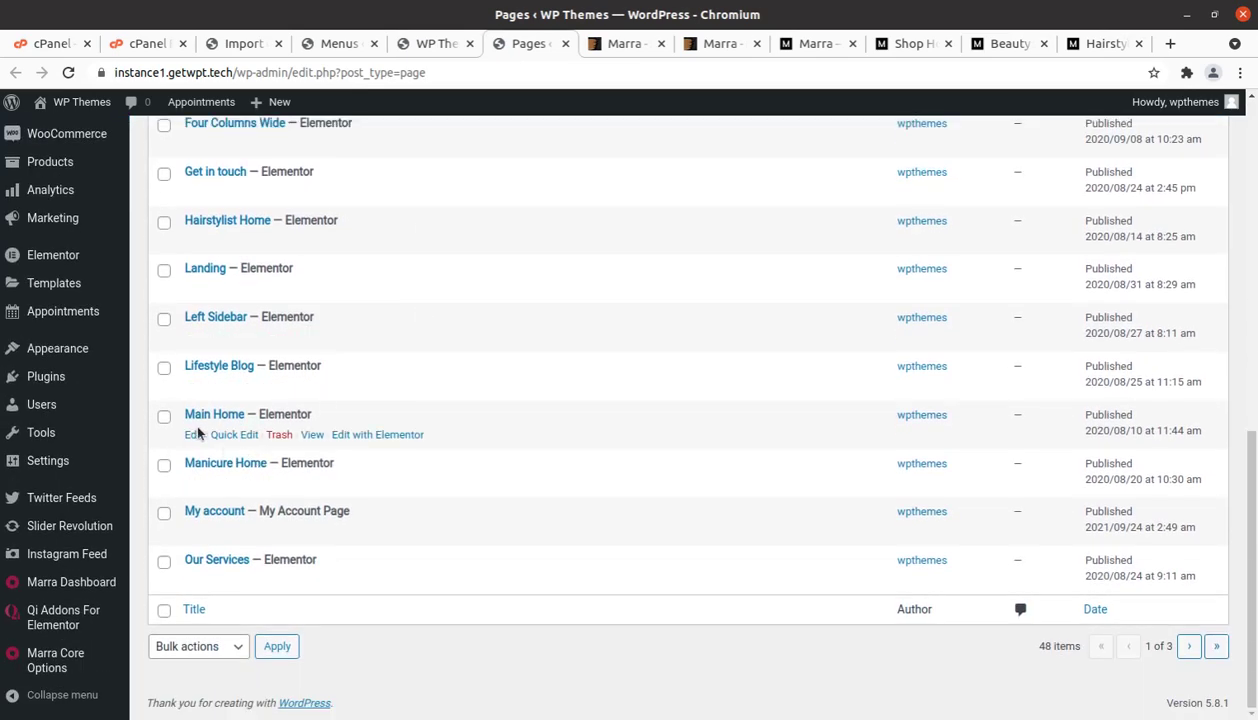
# View the Main Home page in its own browser tab and inspect its sections, including the slider area at its beginning
pyautogui.middleClick(312, 435)
pyautogui.click(575, 48)
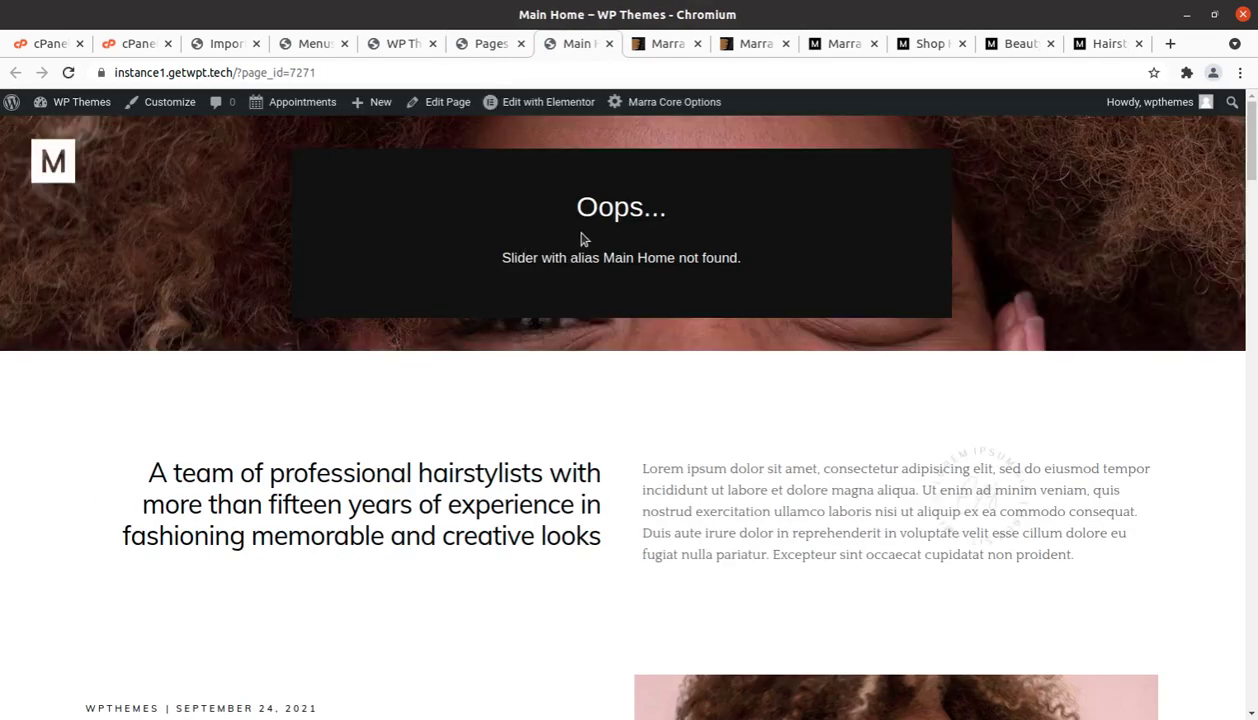
pyautogui.scroll(-10, 612, 270)
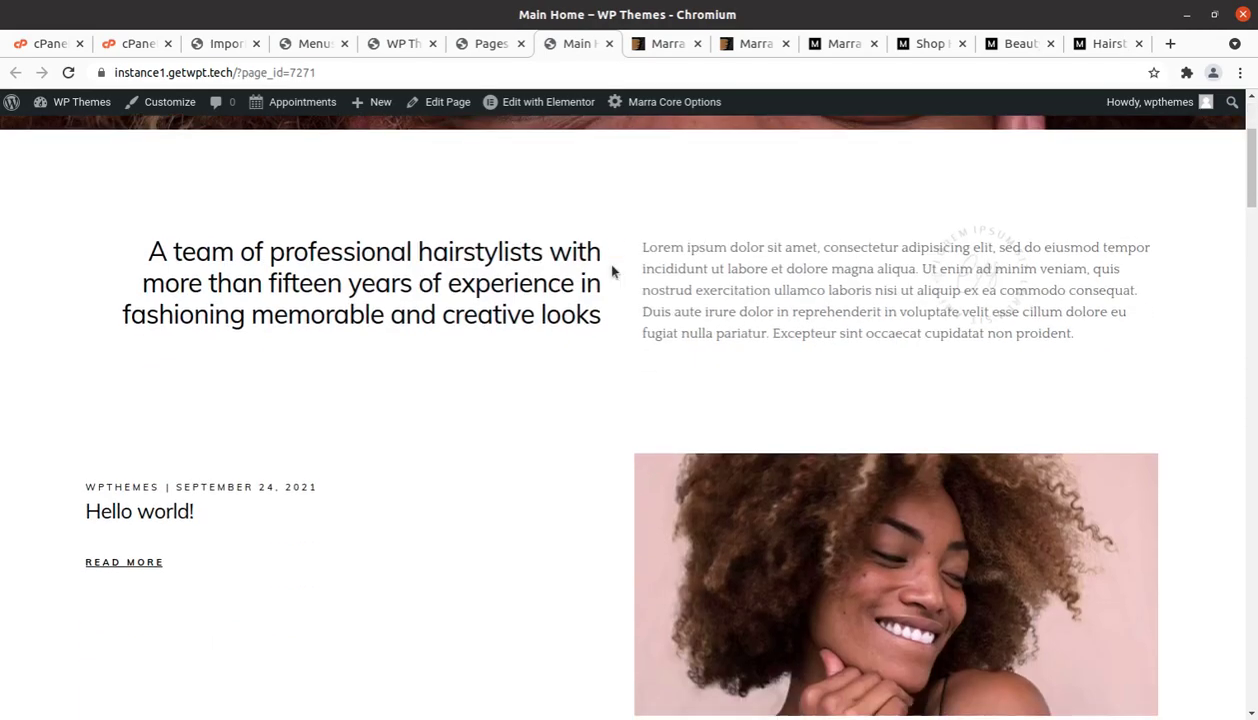
pyautogui.scroll(-10, 612, 270)
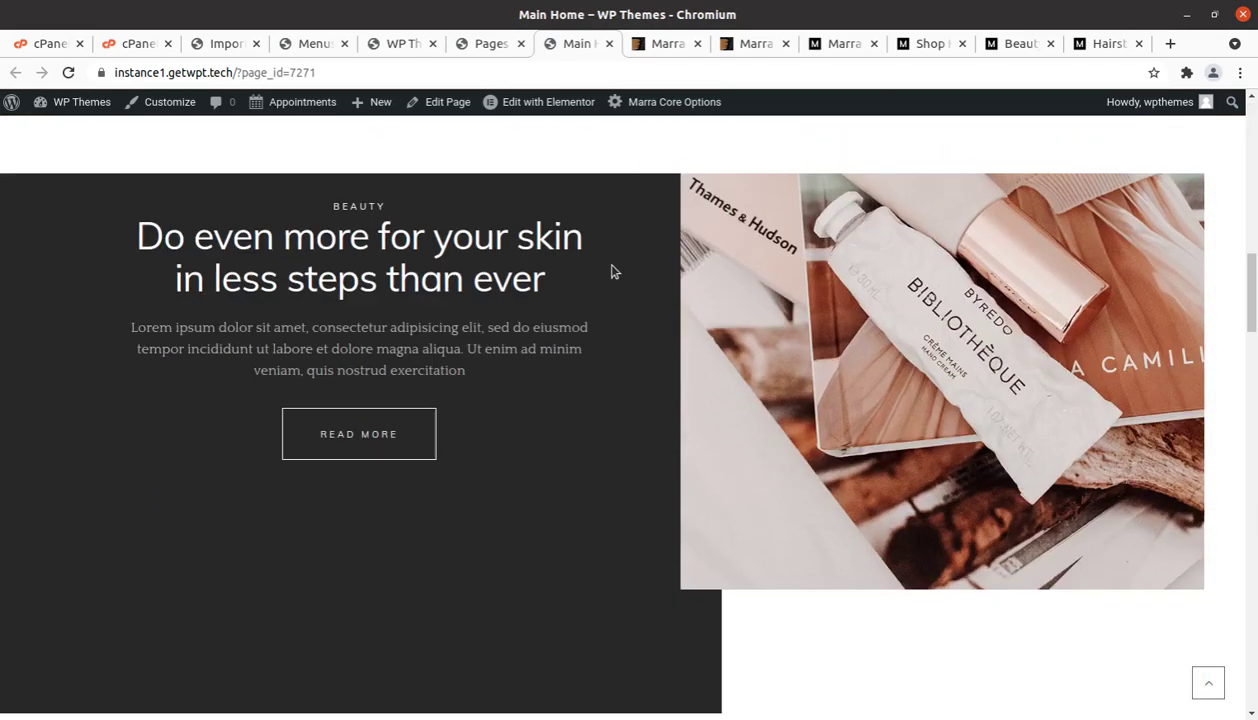
pyautogui.scroll(-3, 612, 270)
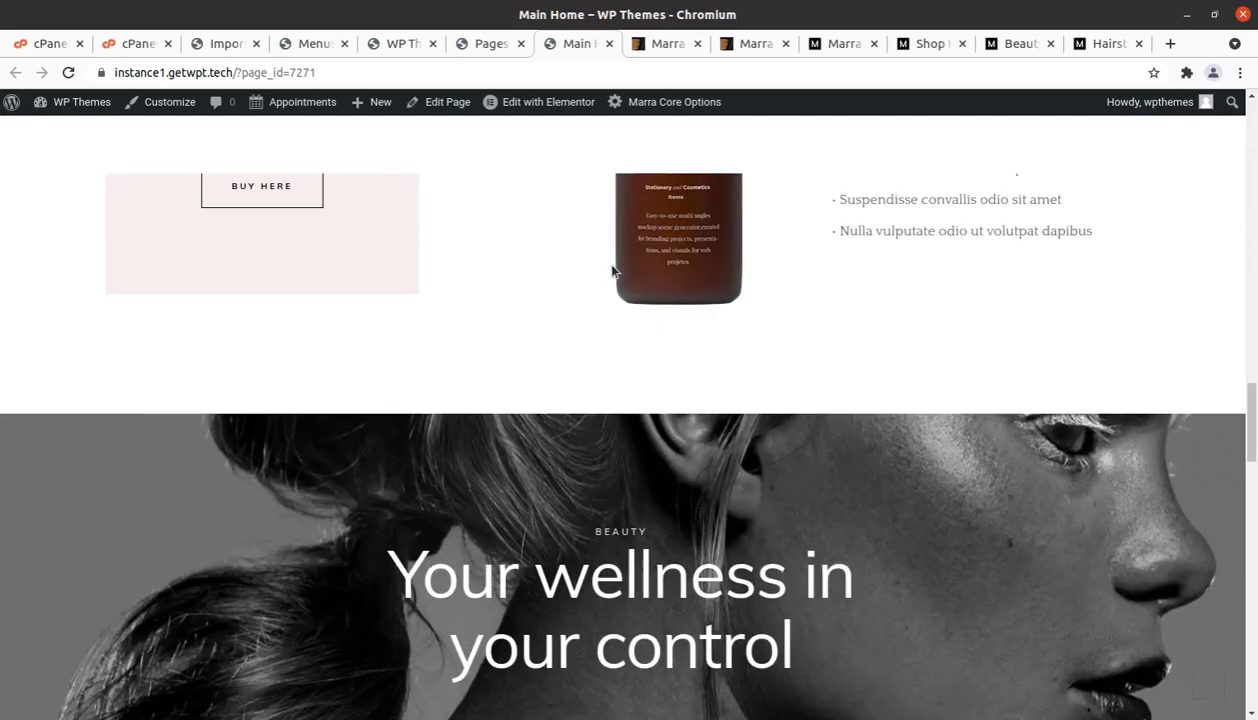
pyautogui.scroll(10, 612, 270)
pyautogui.scroll(10, 612, 270)
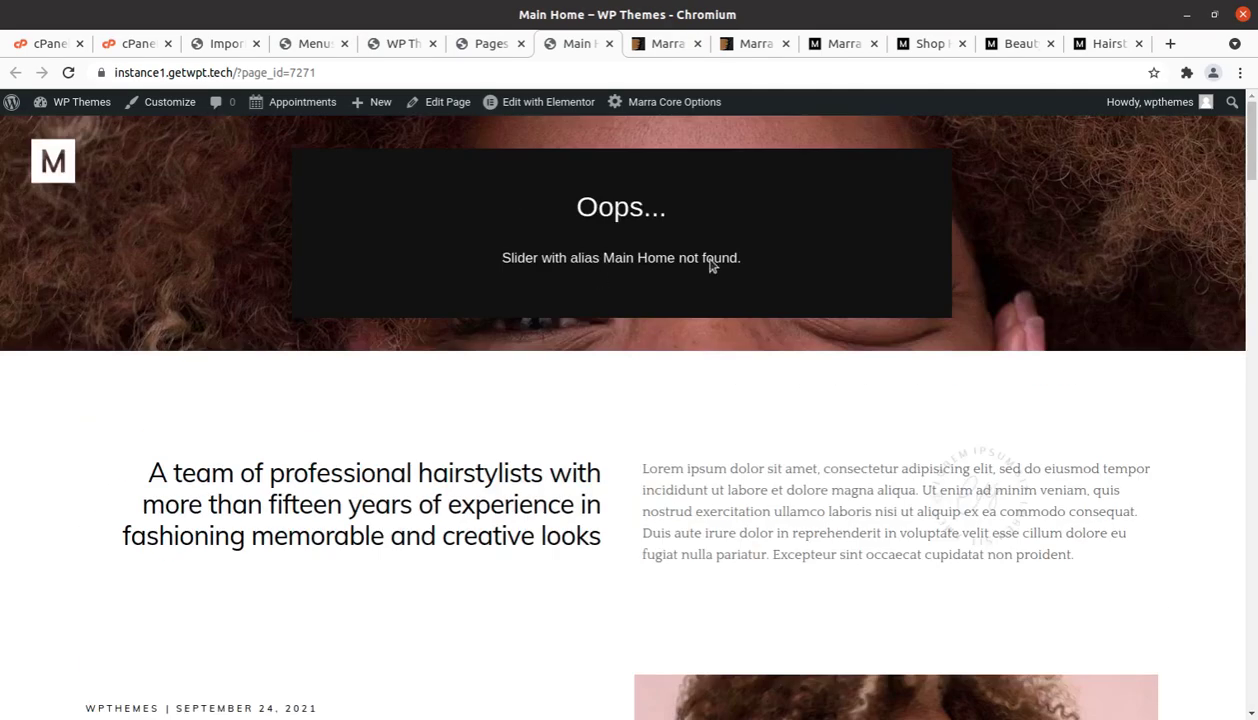
# Switch to the file manager and select Main-Home.zip in the revslider folder of the theme's xml export
pyautogui.hotkey('alt', 'Tab')
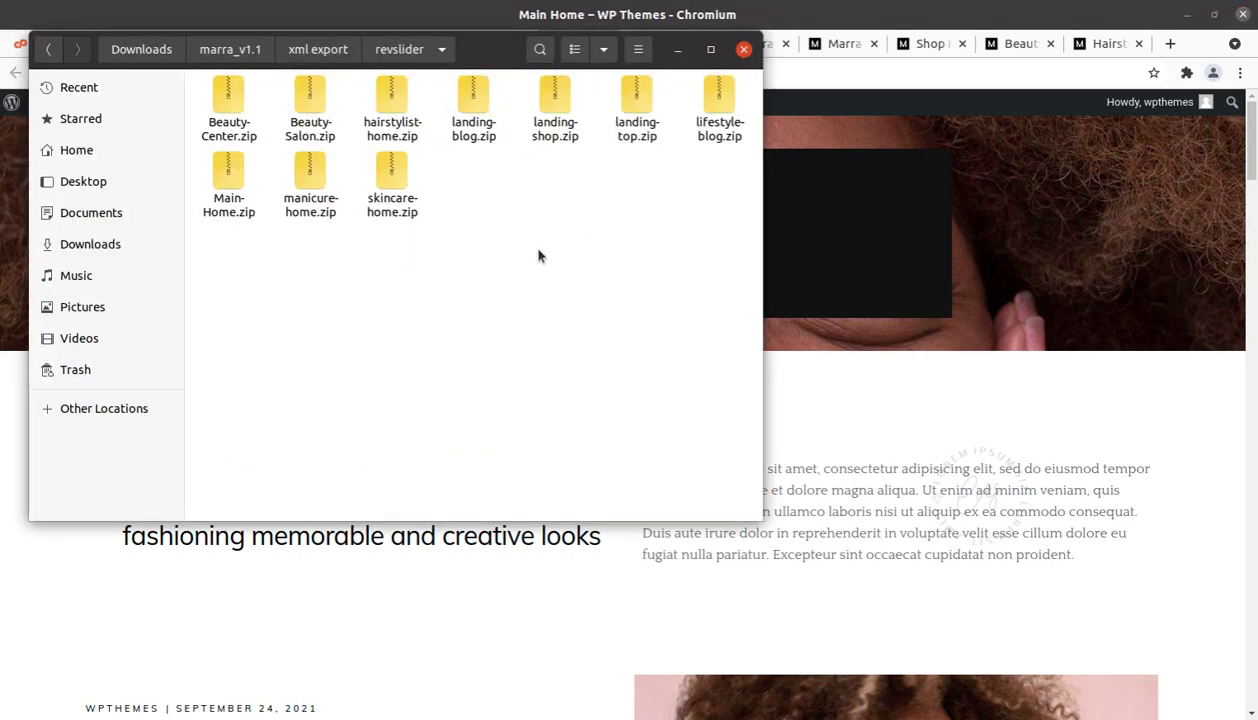
pyautogui.click(256, 212)
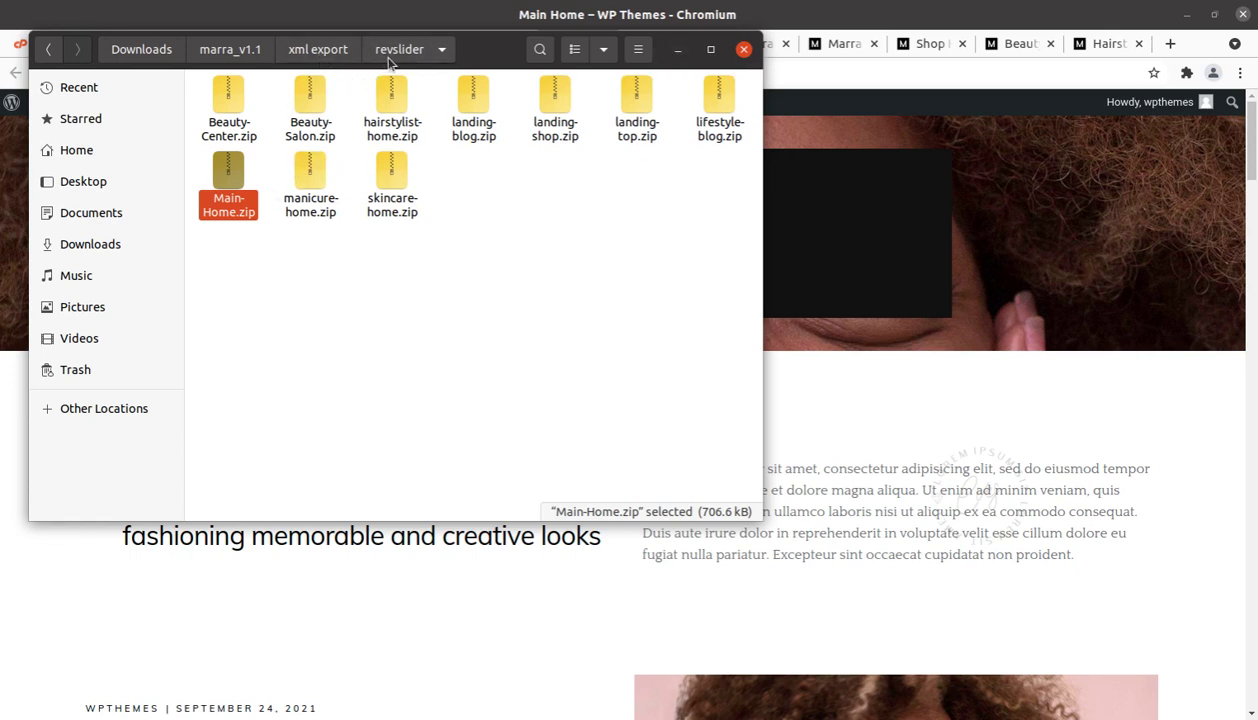
# Minimize the file manager, return to the WordPress menu editor and open the Homepage Settings of the site customizer
pyautogui.click(677, 50)
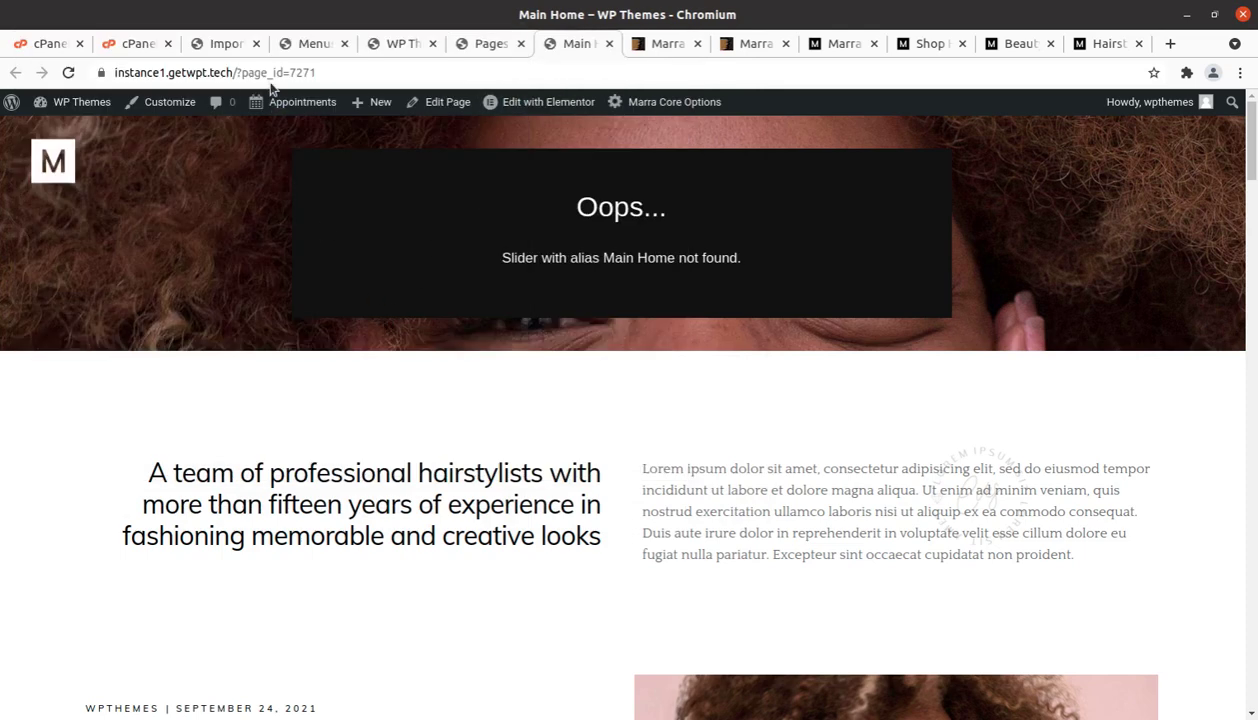
pyautogui.click(406, 48)
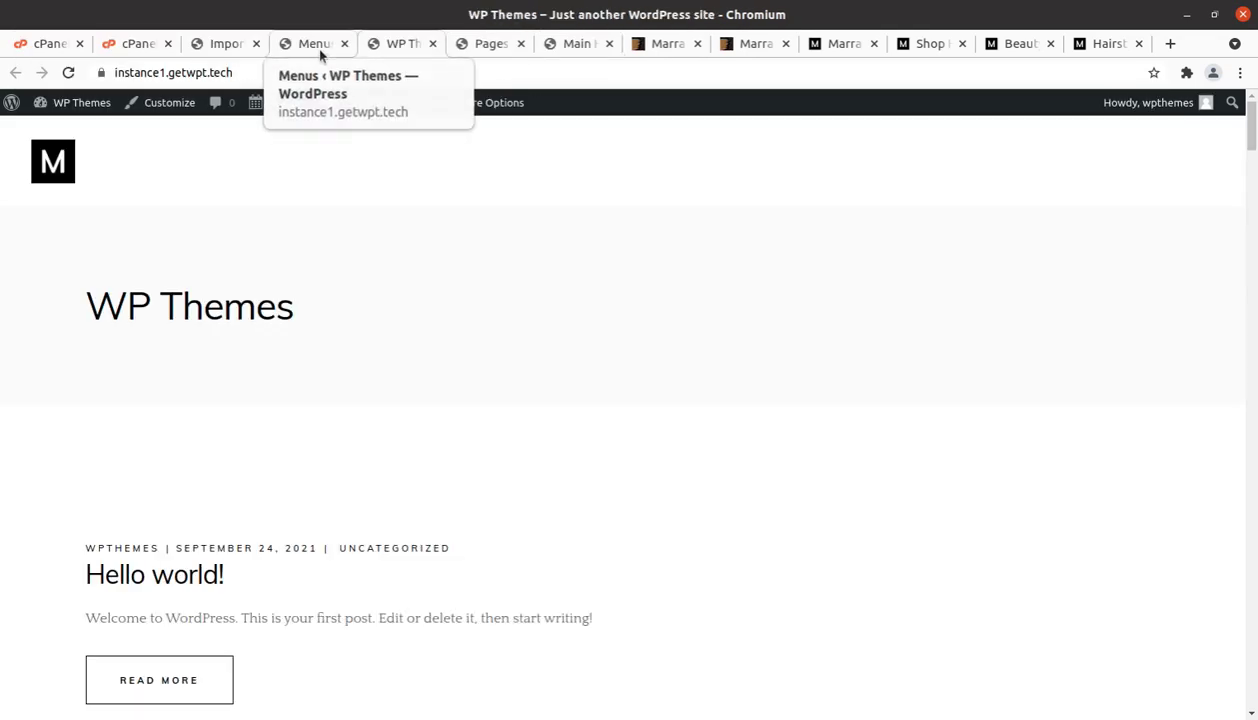
pyautogui.click(320, 50)
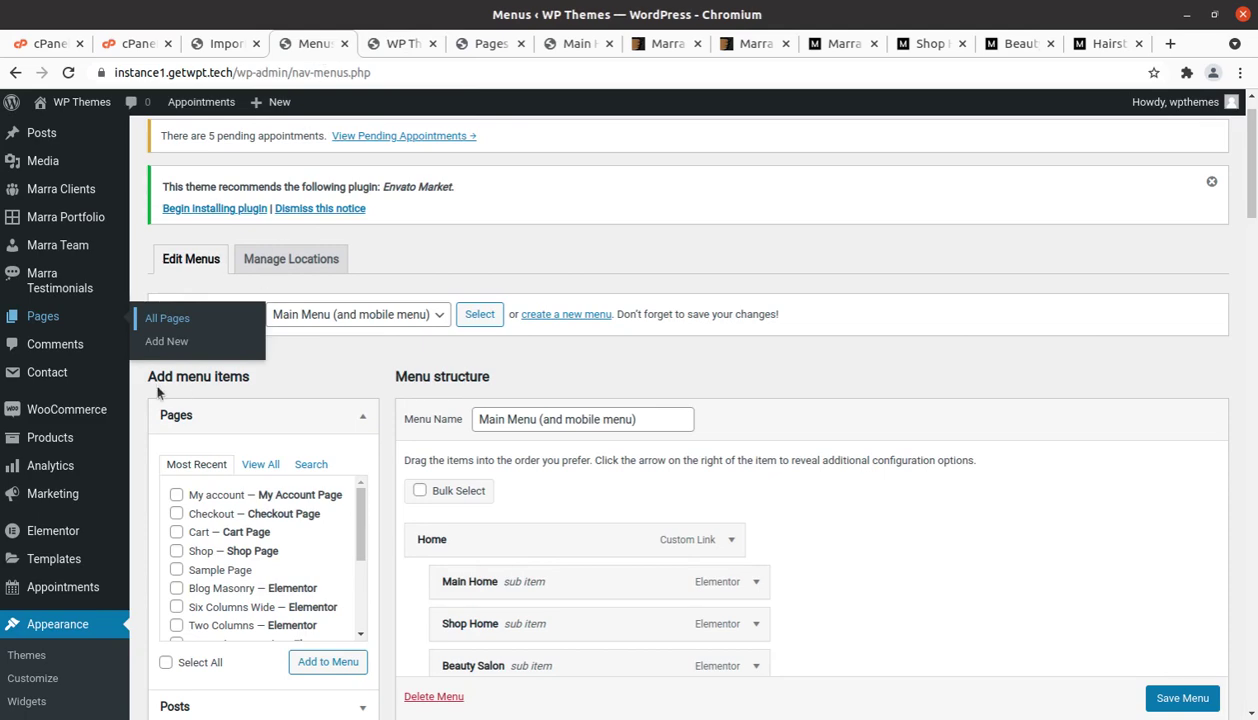
pyautogui.scroll(-3, 155, 392)
pyautogui.scroll(-2, 45, 560)
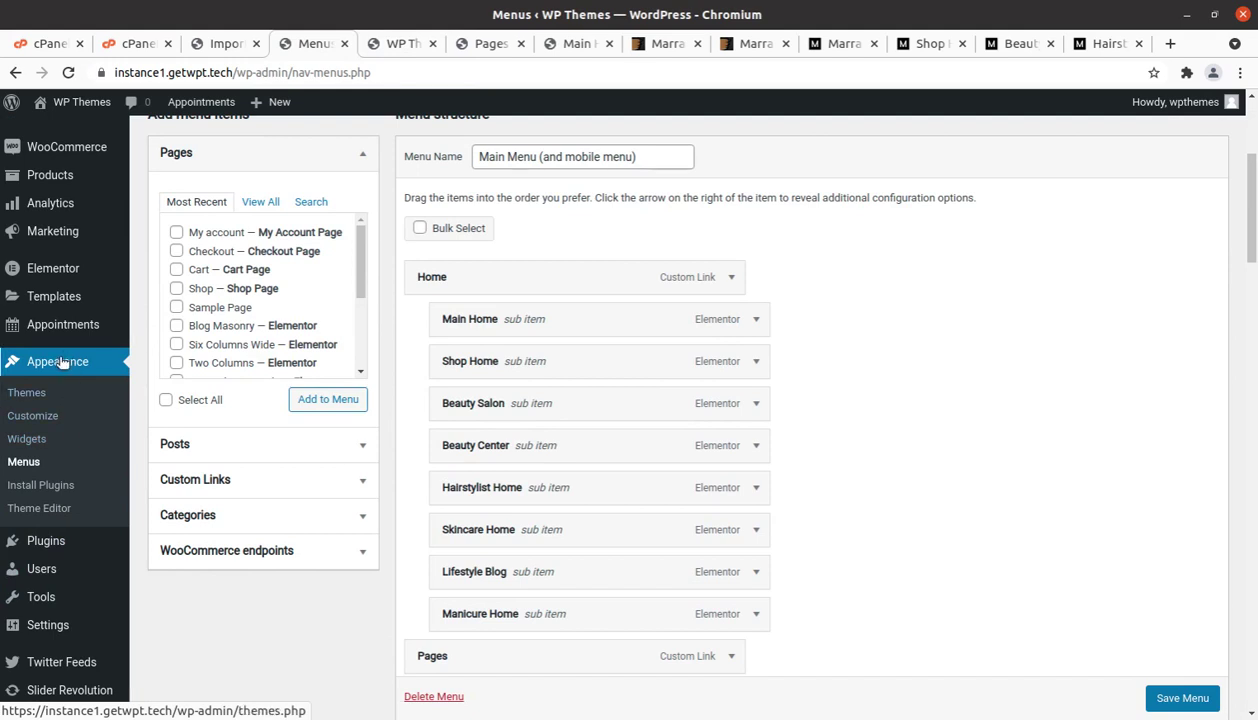
pyautogui.click(34, 418)
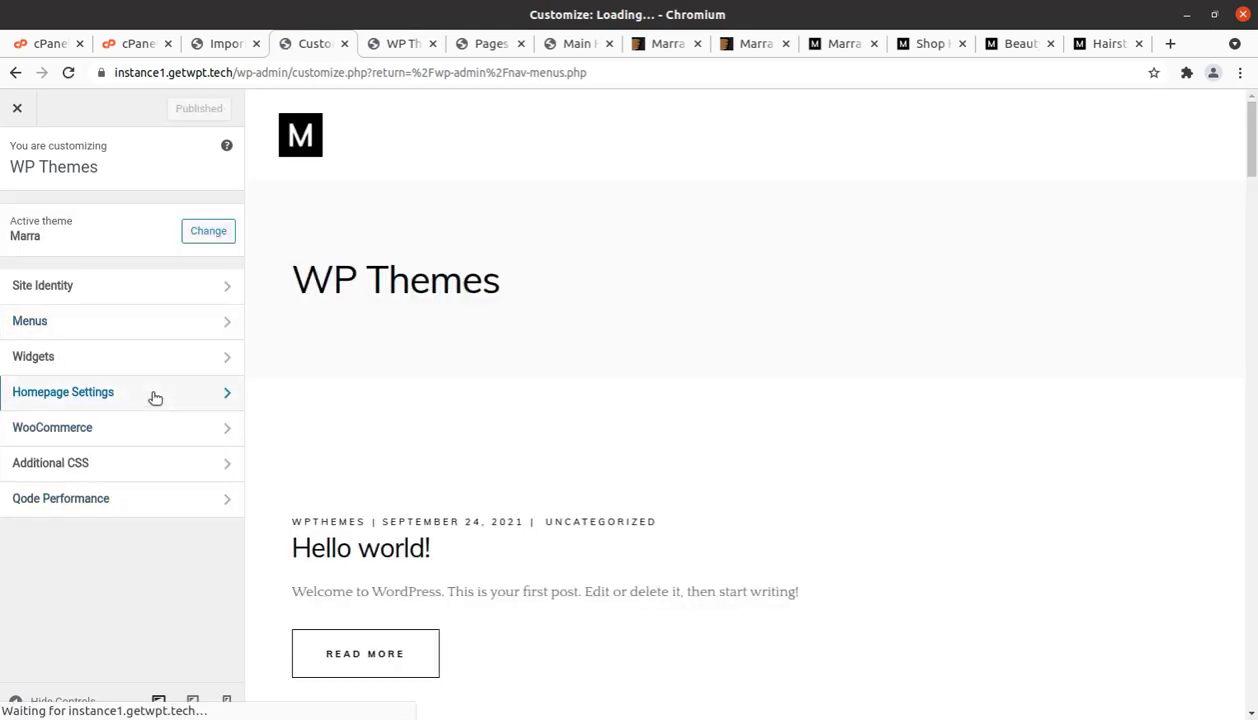
pyautogui.click(154, 397)
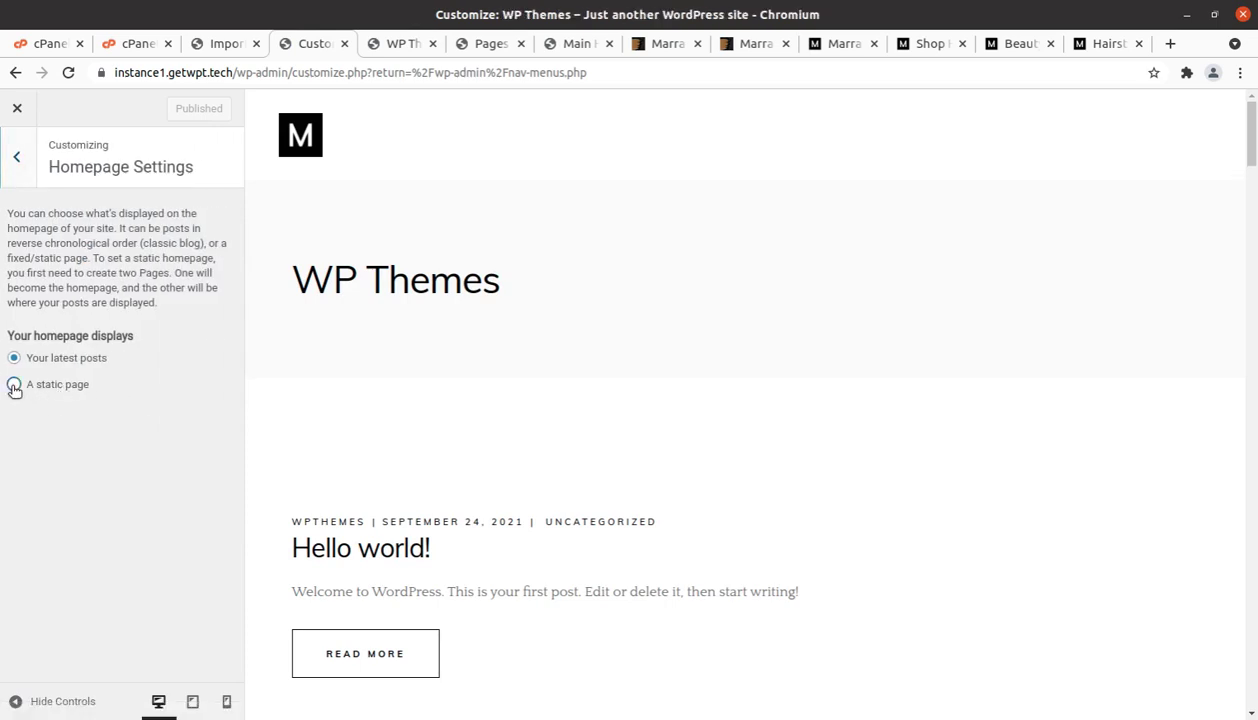
# Set the homepage to display a static page and look through the pages available as the homepage
pyautogui.click(14, 386)
pyautogui.click(96, 452)
pyautogui.scroll(-1, 93, 428)
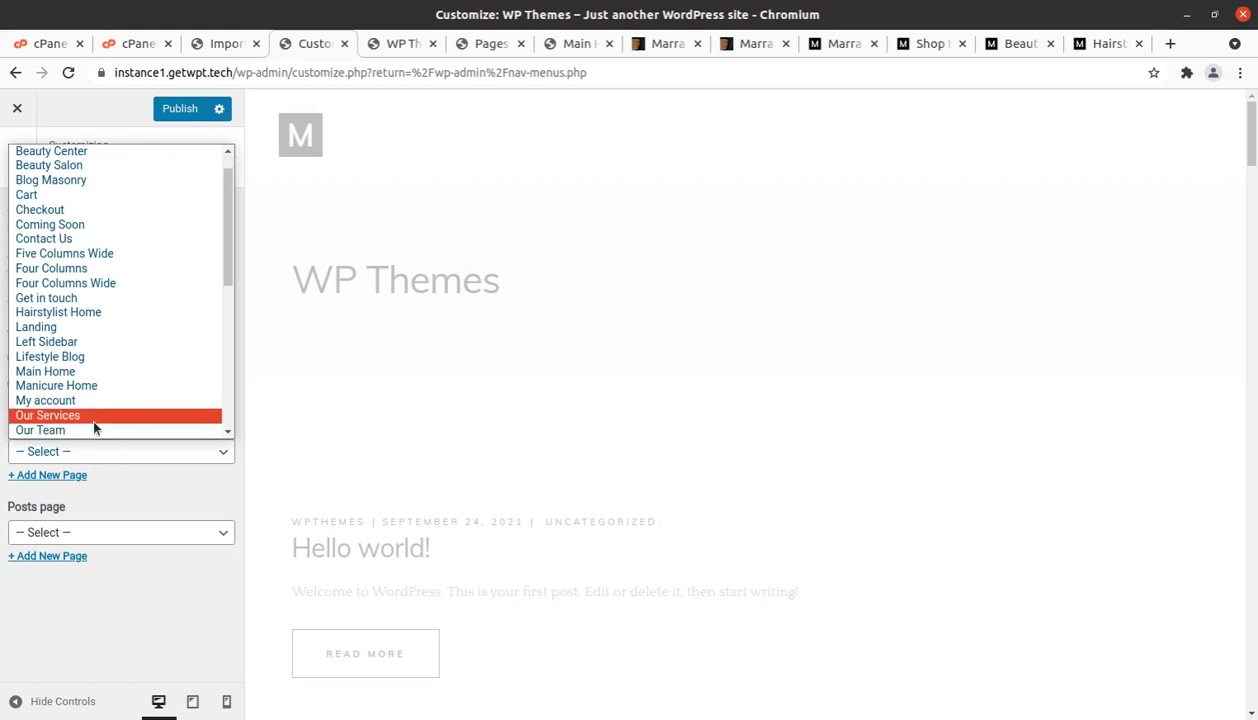
pyautogui.scroll(-1, 94, 313)
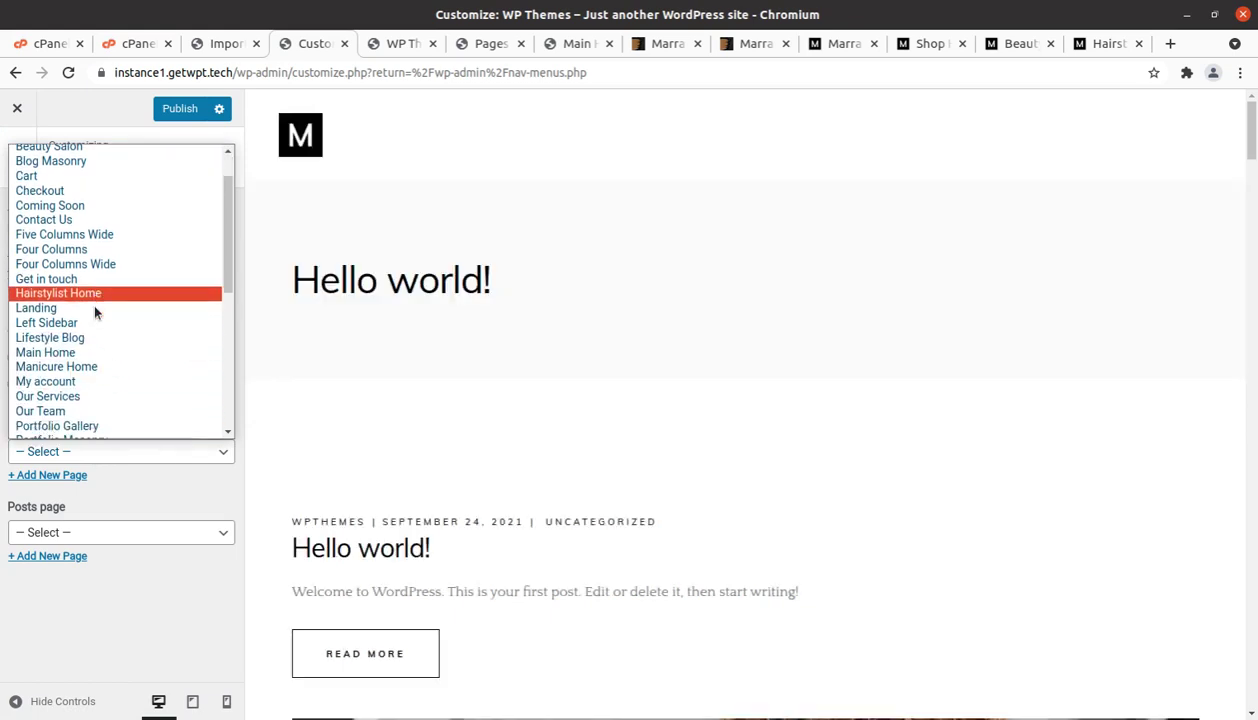
pyautogui.scroll(-1, 94, 330)
pyautogui.scroll(-4, 100, 370)
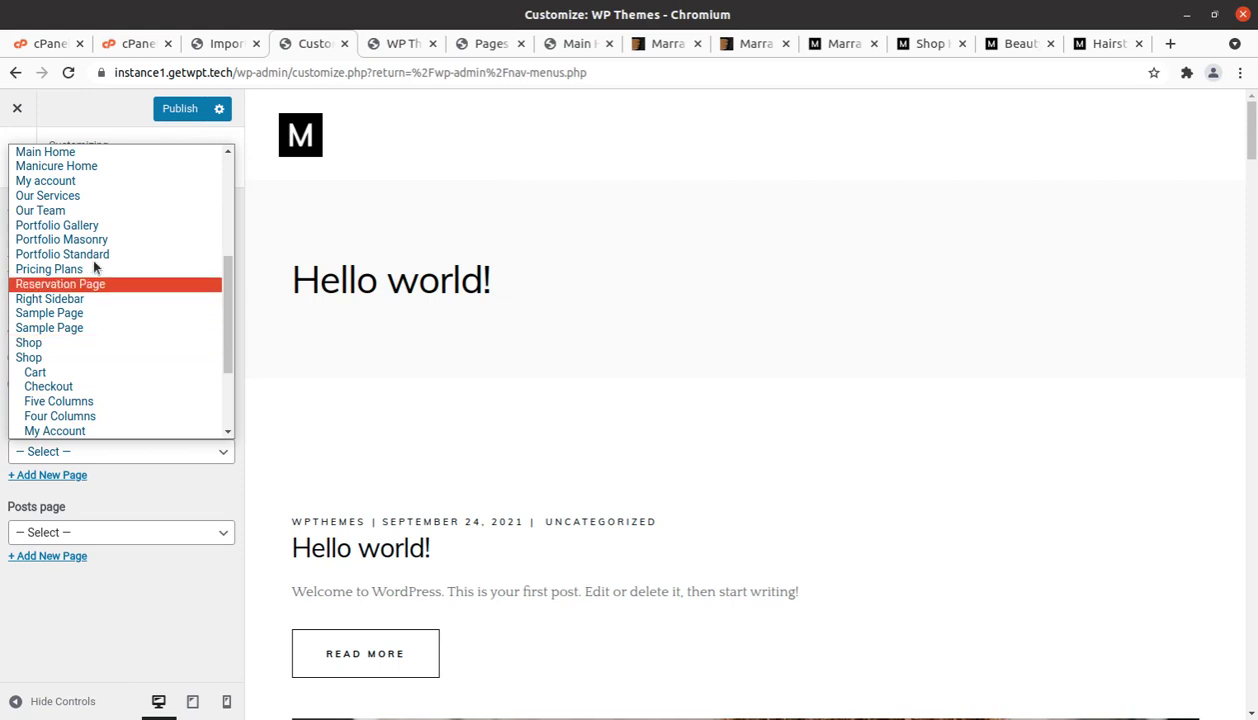
pyautogui.scroll(2, 91, 260)
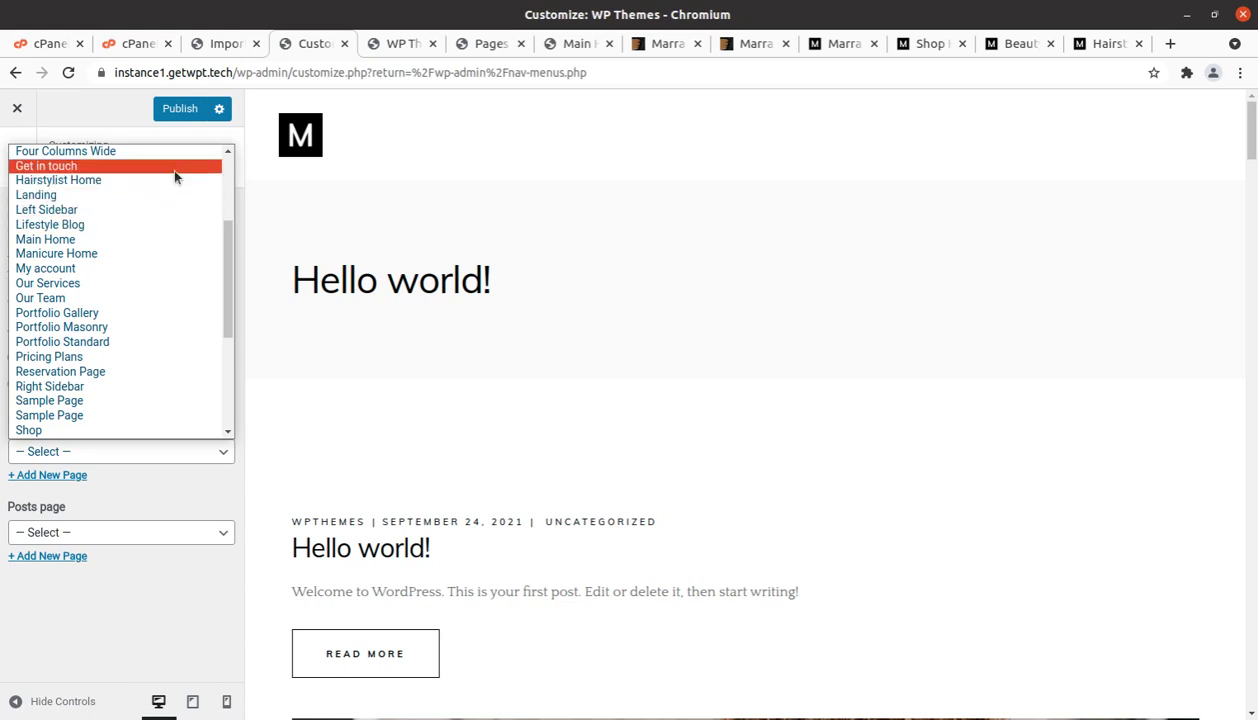
pyautogui.click(856, 59)
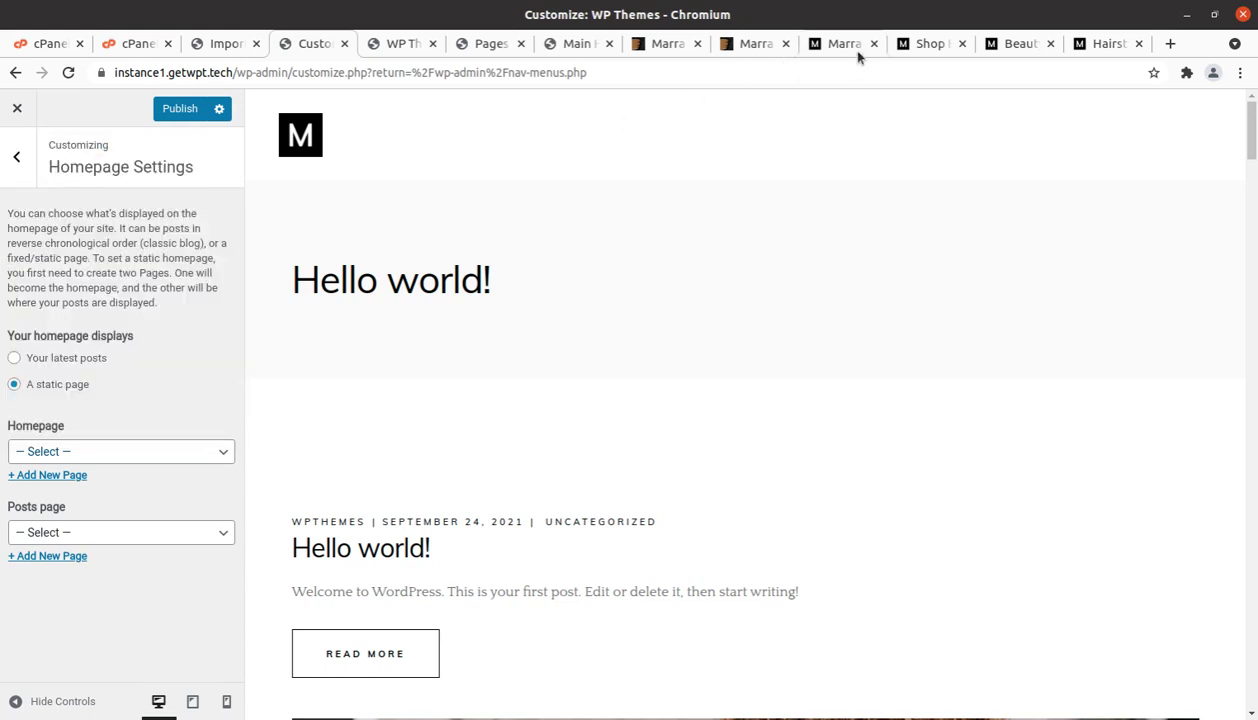
# Review the theme vendor's Shop Home, Beauty Salon and Hairstylist Home demo pages in their browser tabs
pyautogui.click(874, 52)
pyautogui.click(930, 44)
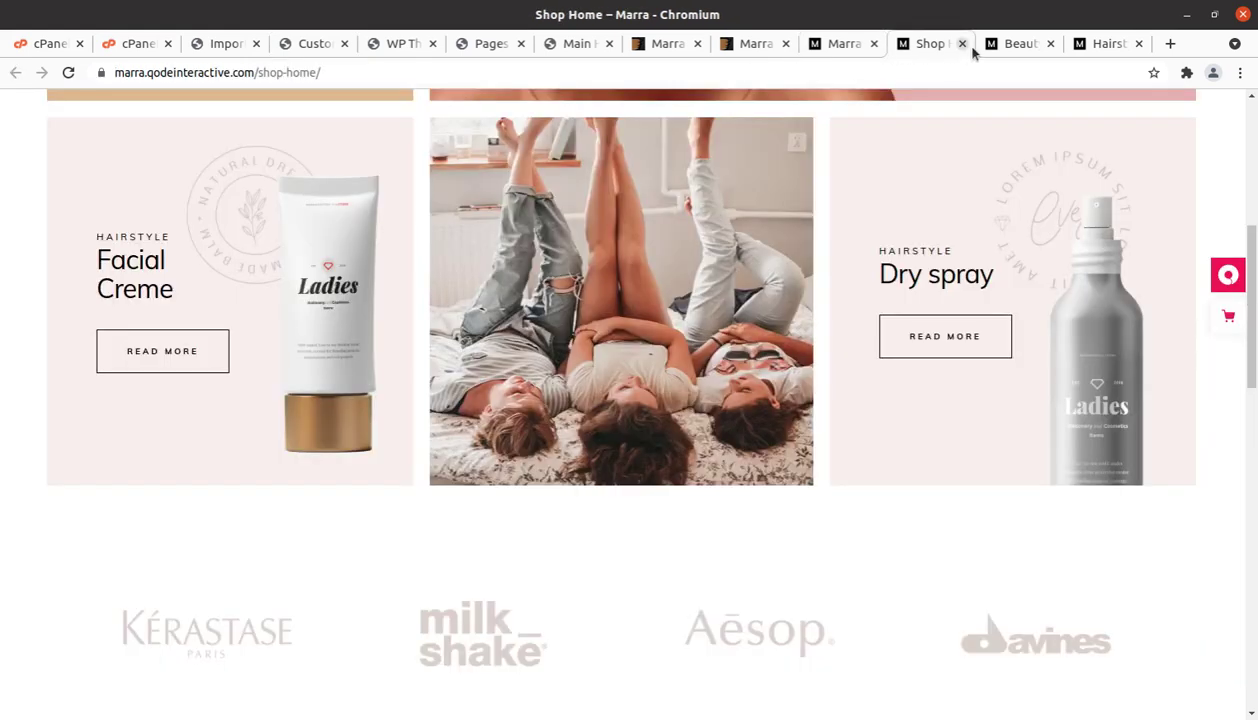
pyautogui.scroll(5, 964, 189)
pyautogui.scroll(2, 748, 614)
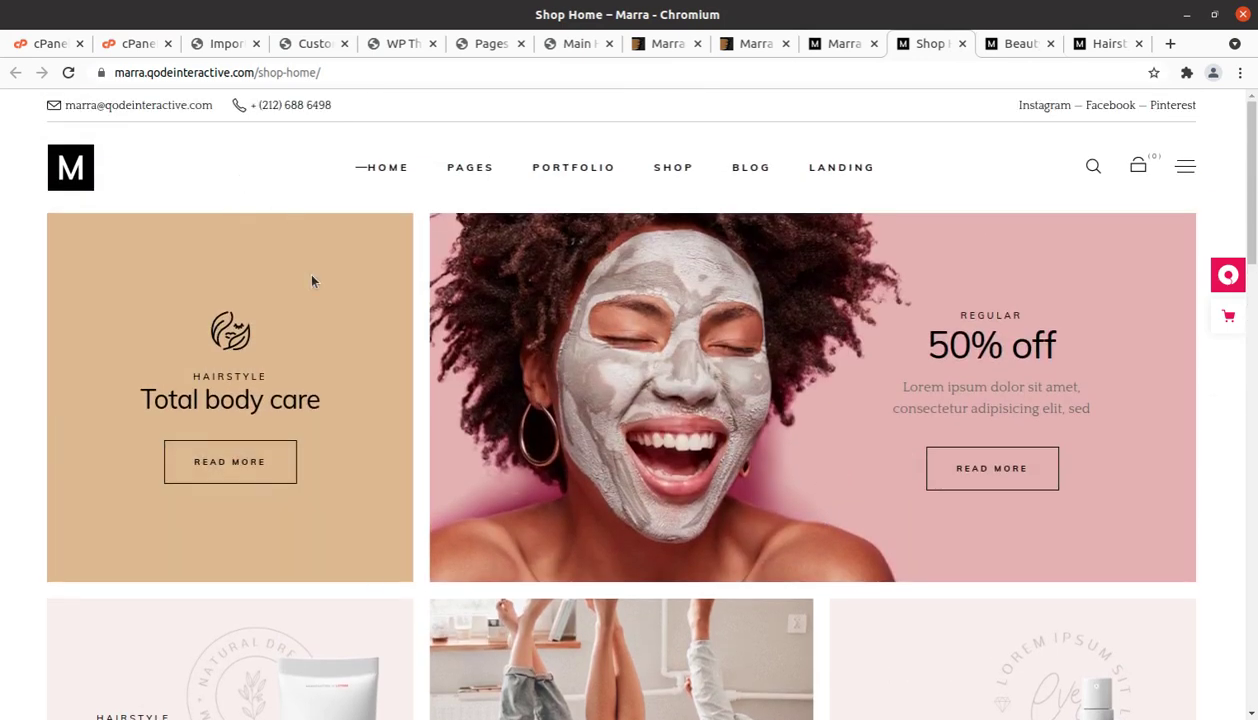
pyautogui.click(1022, 48)
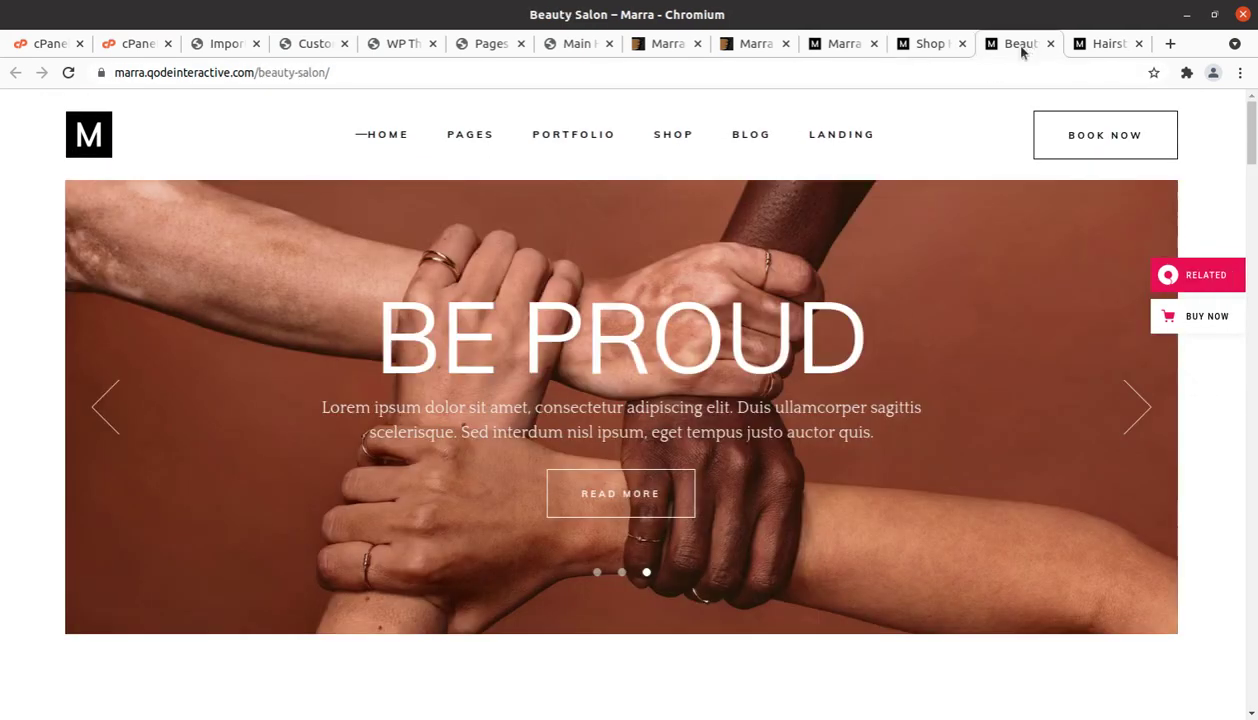
pyautogui.scroll(-5, 423, 356)
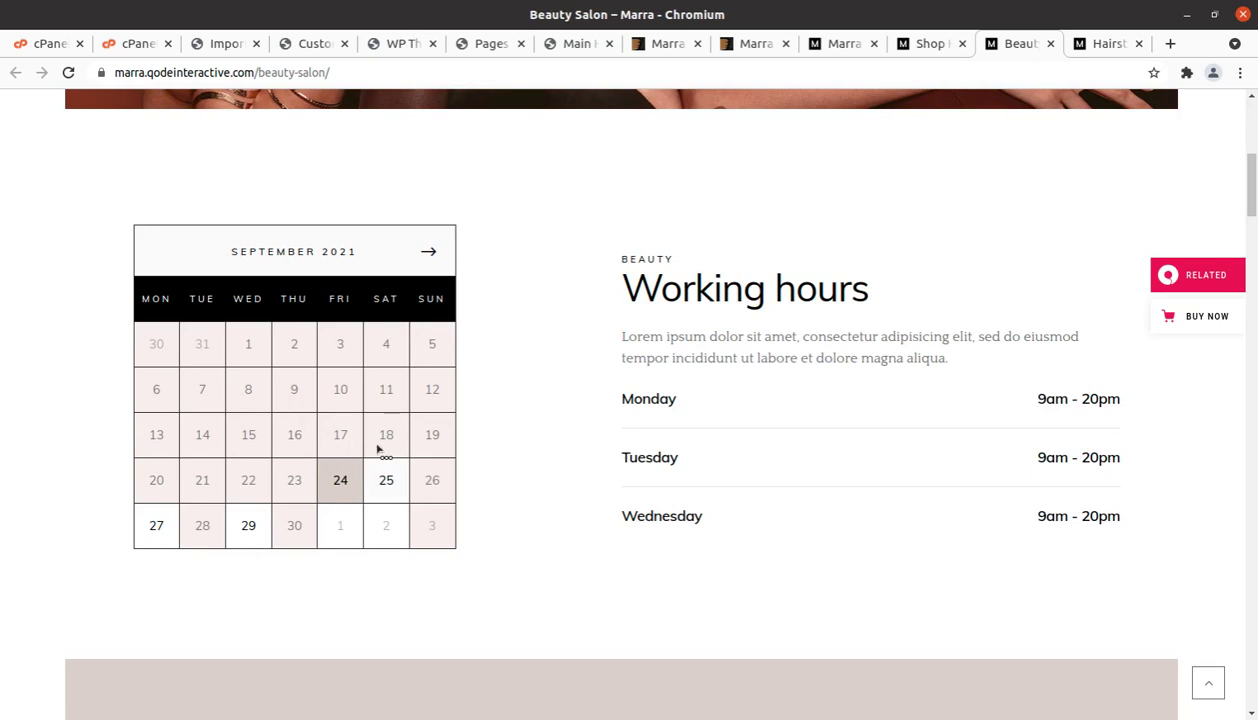
pyautogui.scroll(3, 382, 474)
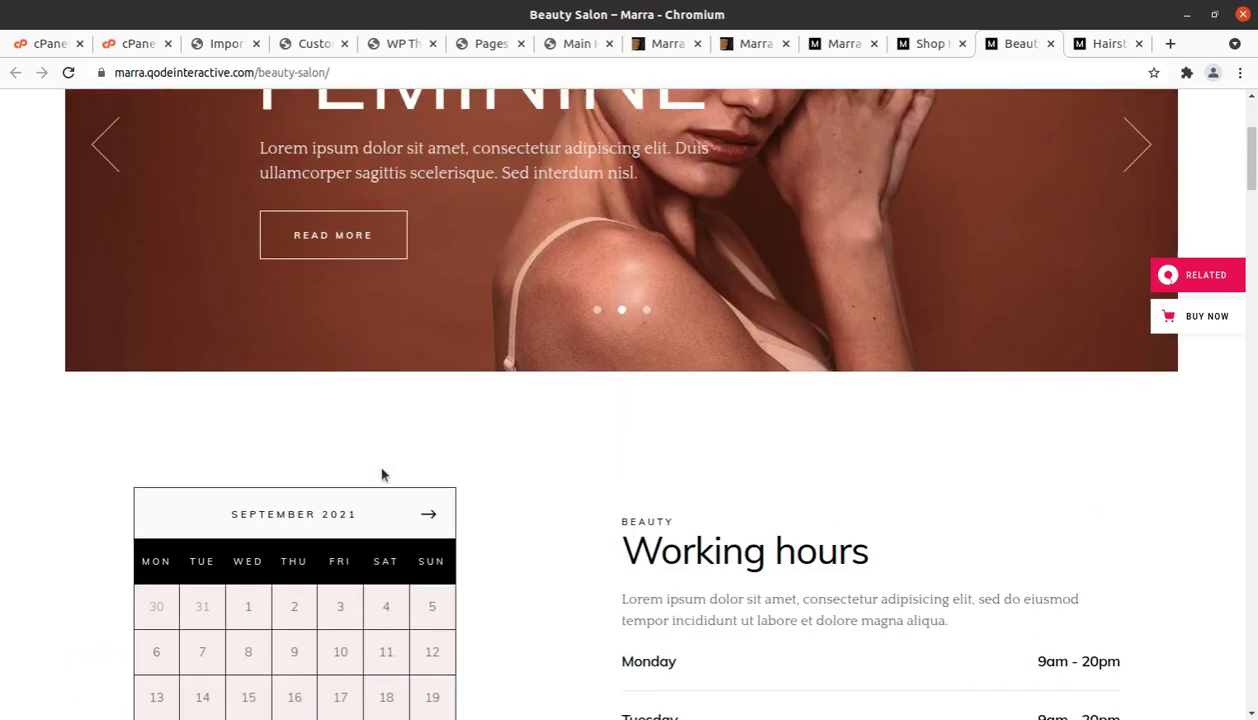
pyautogui.click(1105, 45)
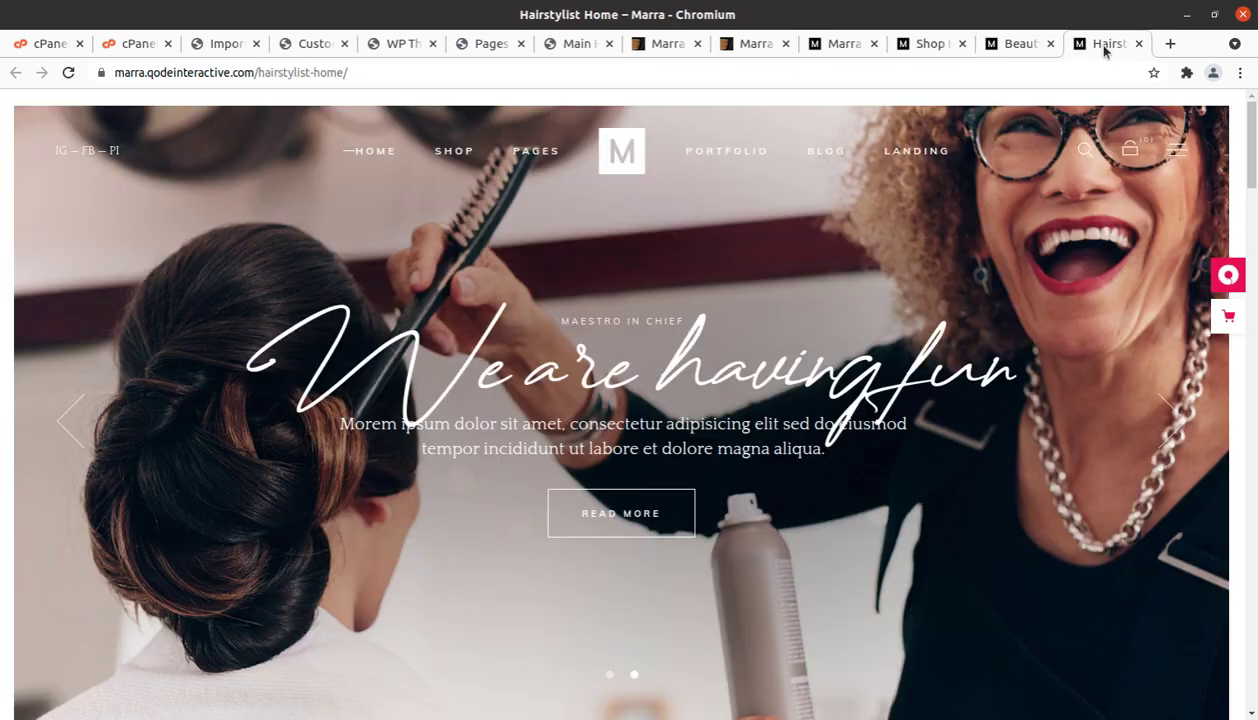
pyautogui.scroll(-2, 390, 205)
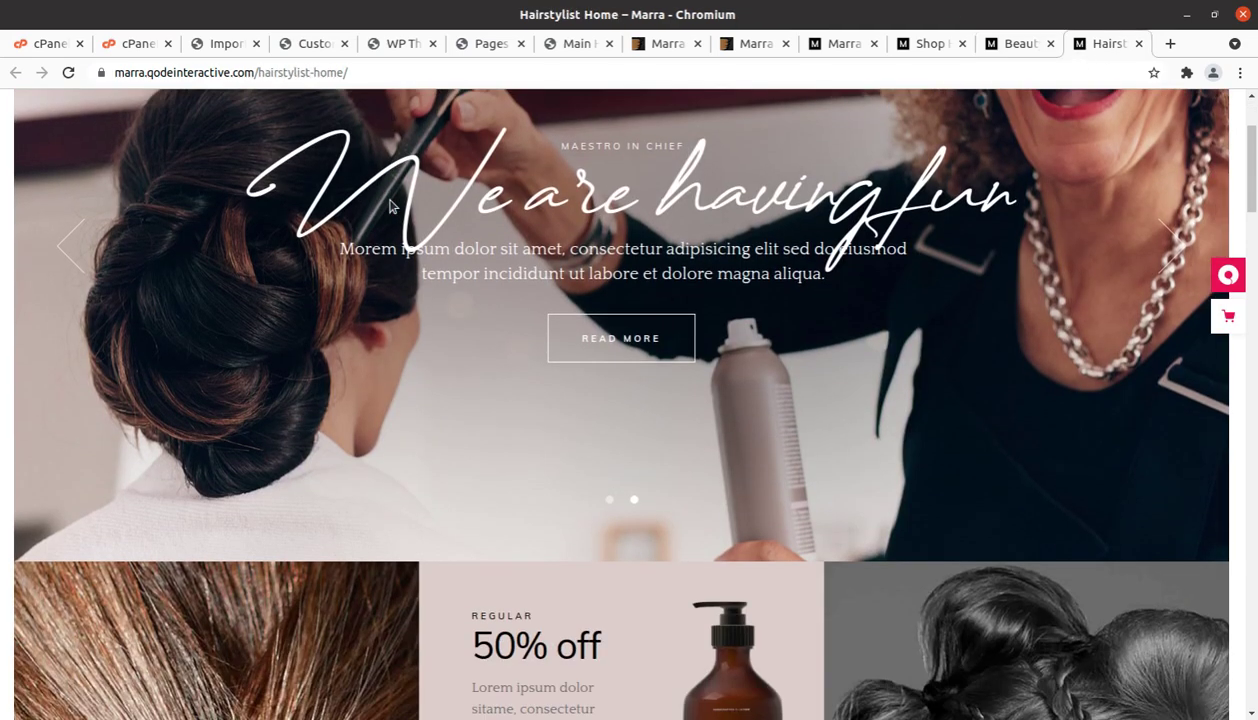
# Return to the customizer, choose Main Home as the static homepage, publish the change and close the customizer
pyautogui.click(224, 46)
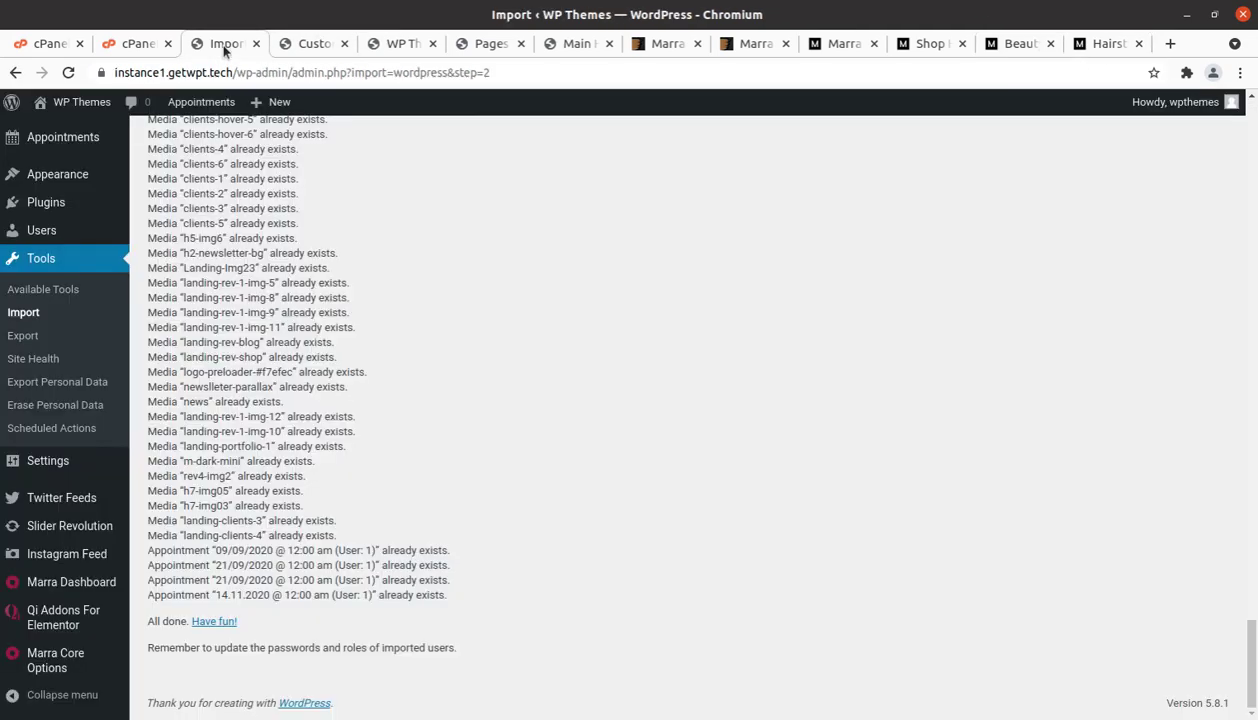
pyautogui.click(313, 45)
pyautogui.click(107, 451)
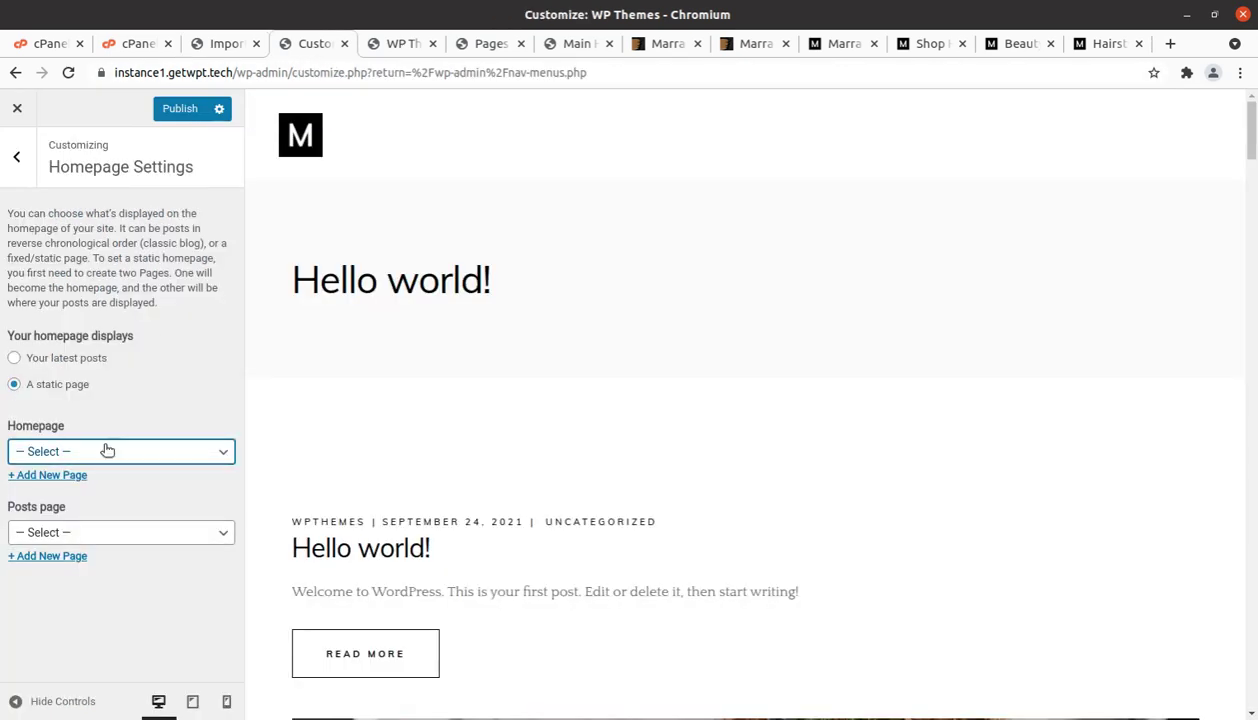
pyautogui.click(76, 449)
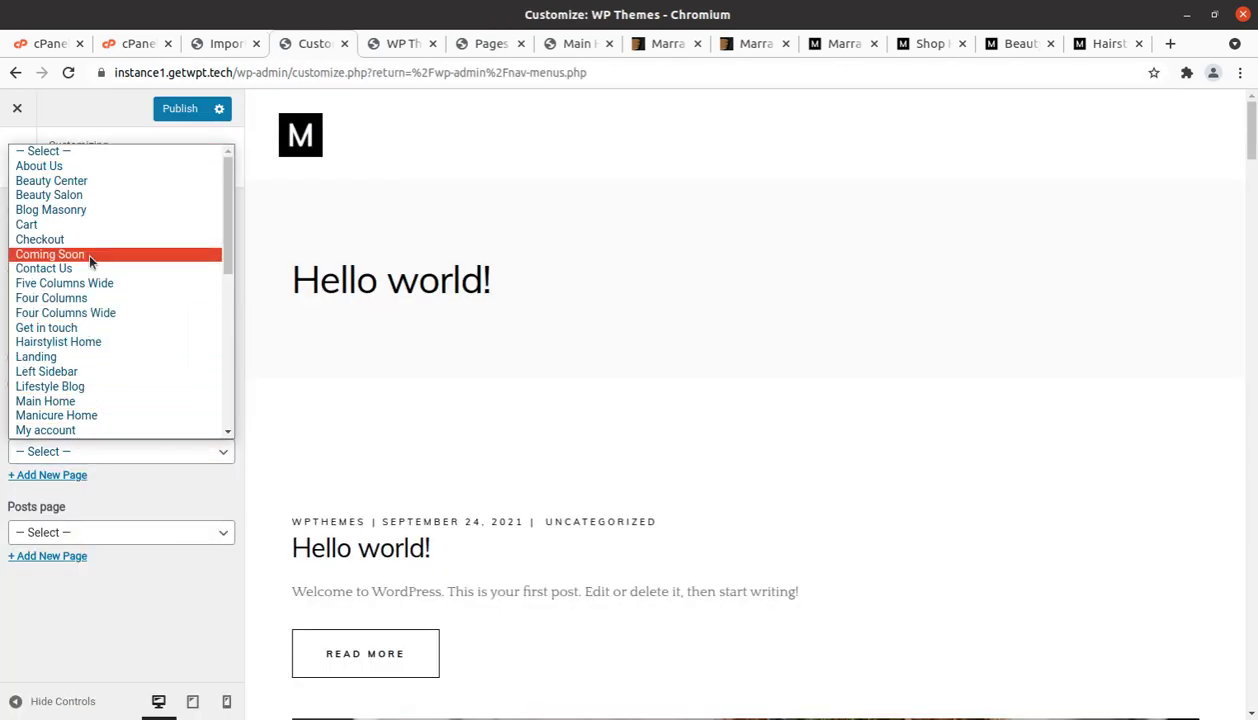
pyautogui.scroll(-2, 77, 285)
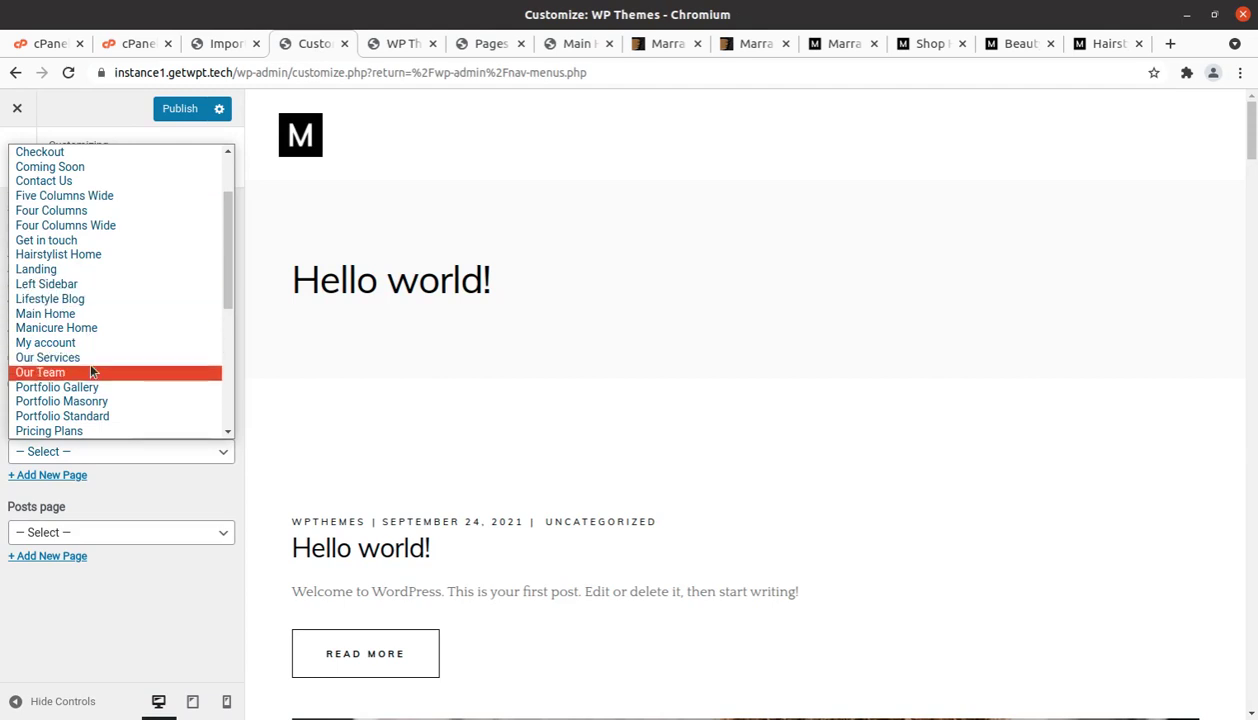
pyautogui.click(94, 314)
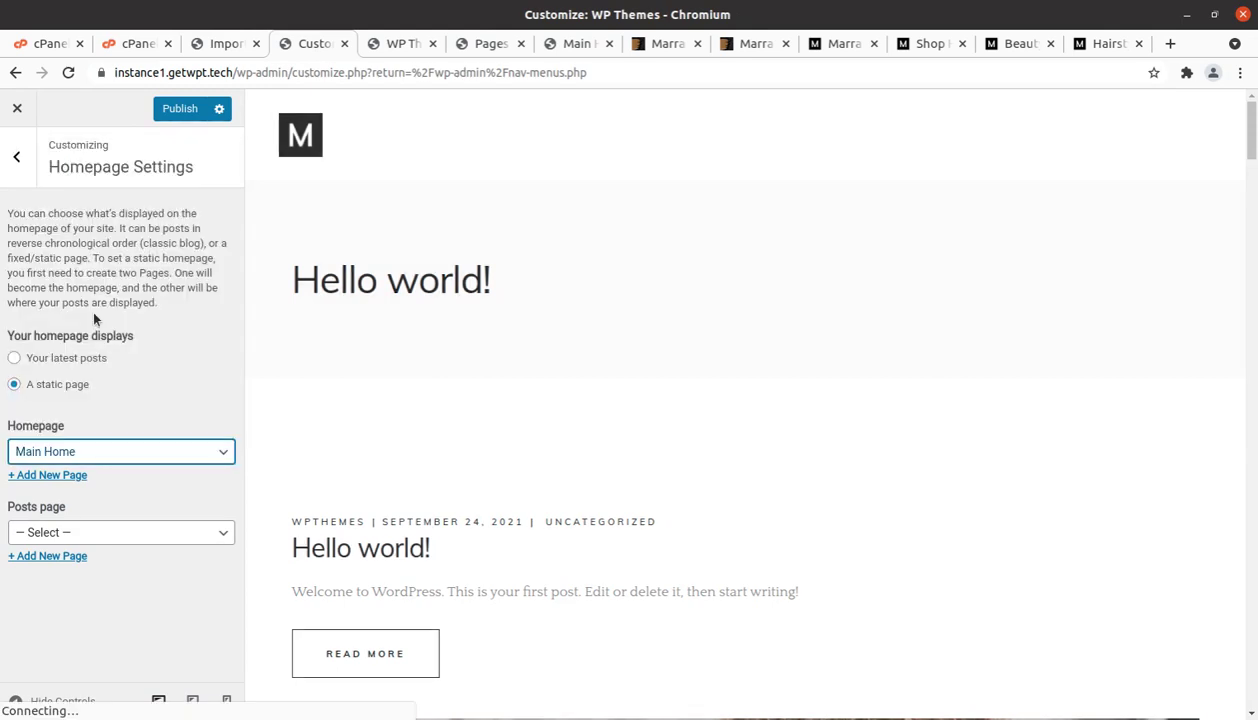
pyautogui.click(182, 110)
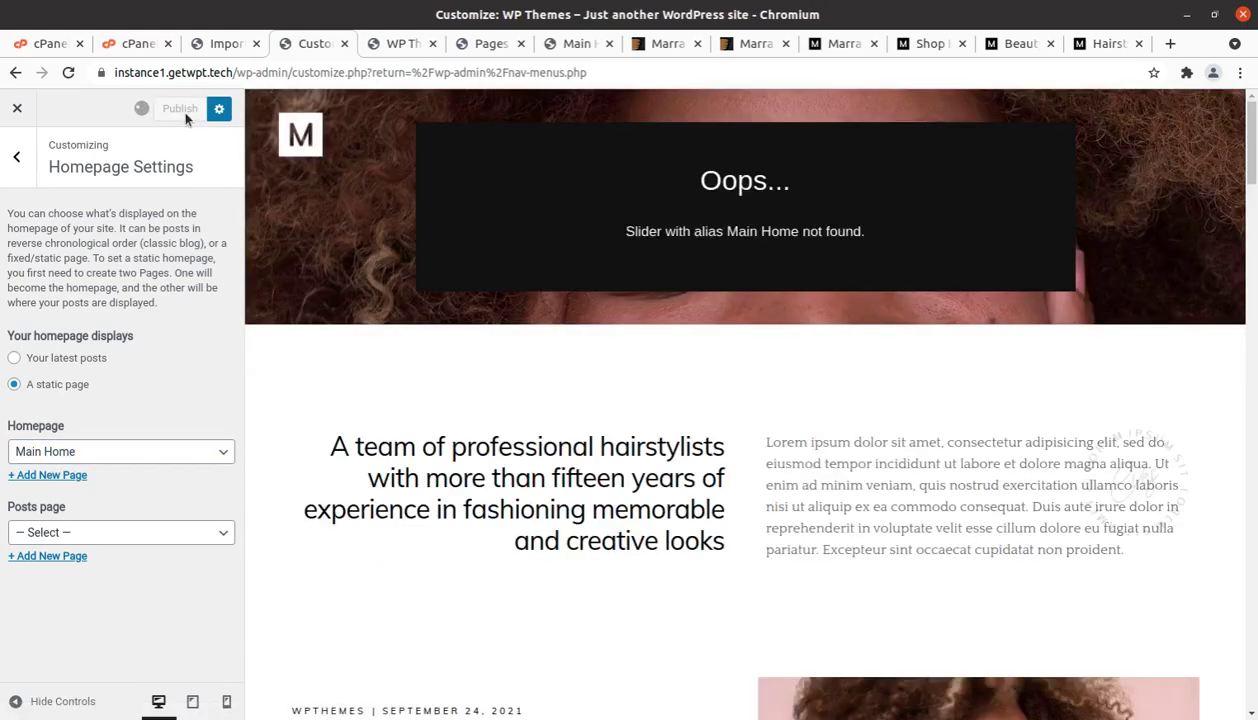
pyautogui.scroll(-5, 538, 338)
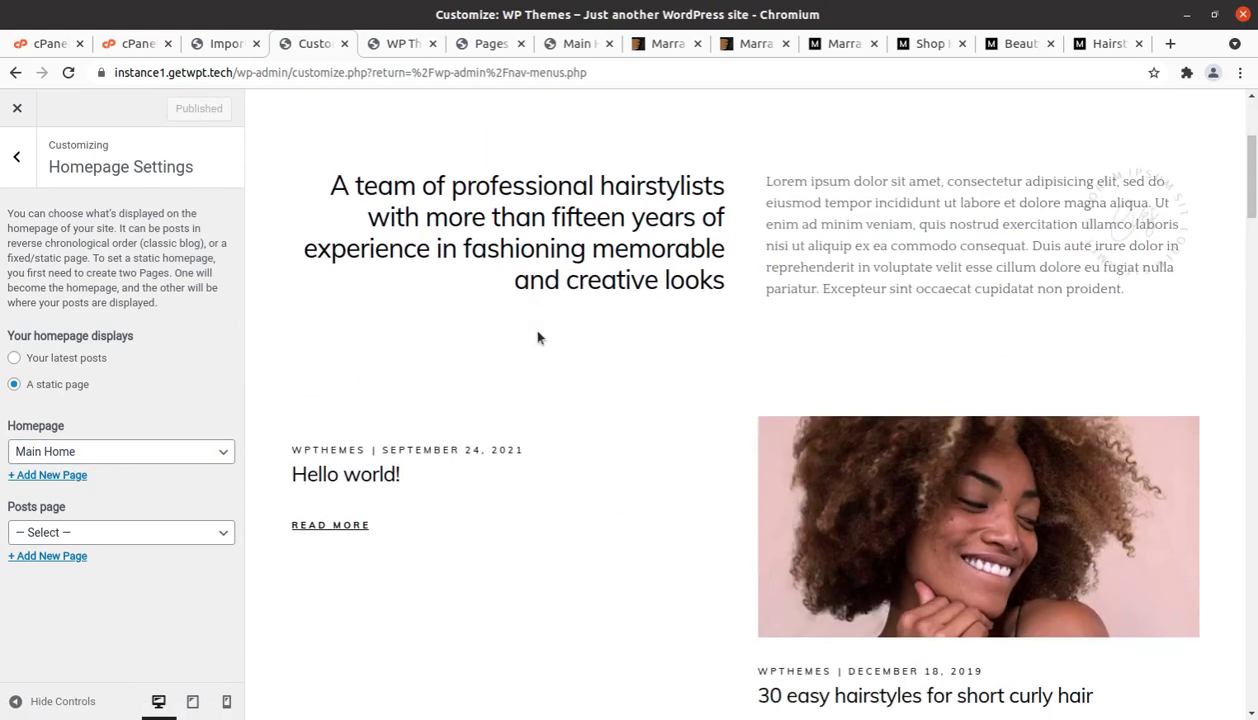
pyautogui.click(19, 112)
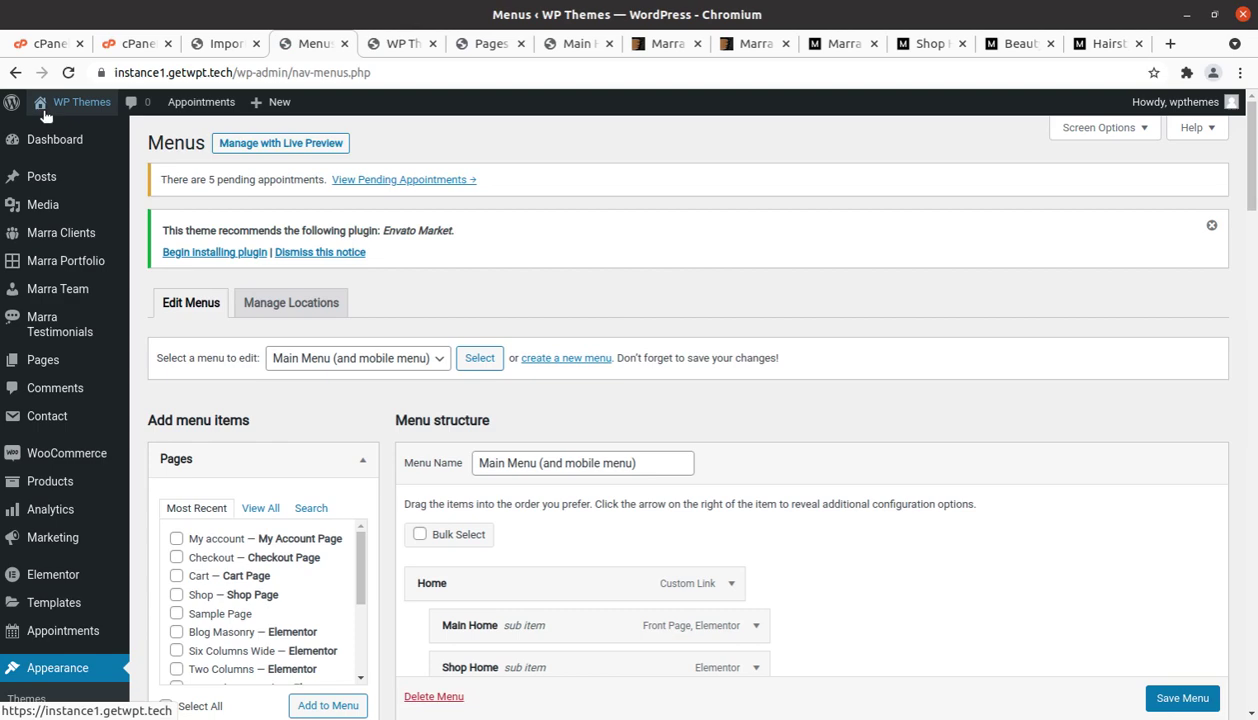
# Visit the site in a new browser tab, close the outdated front page tab and inspect the new homepage's sections
pyautogui.moveTo(67, 110)
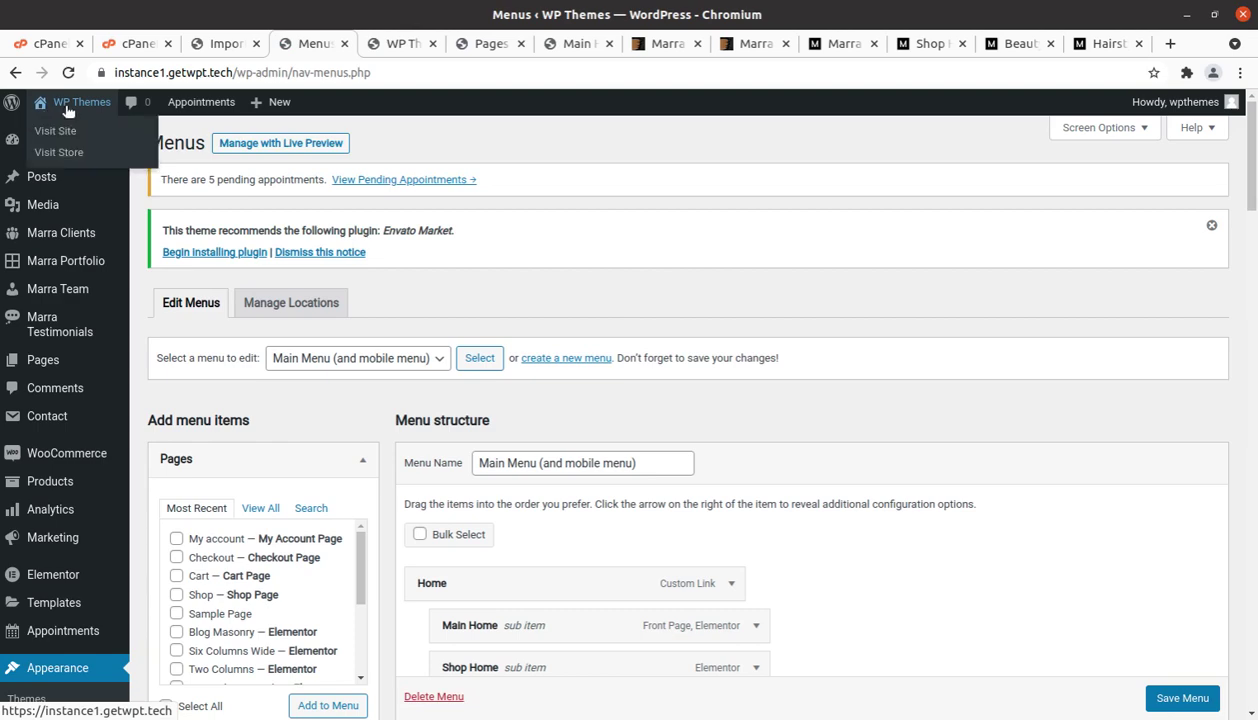
pyautogui.middleClick(62, 133)
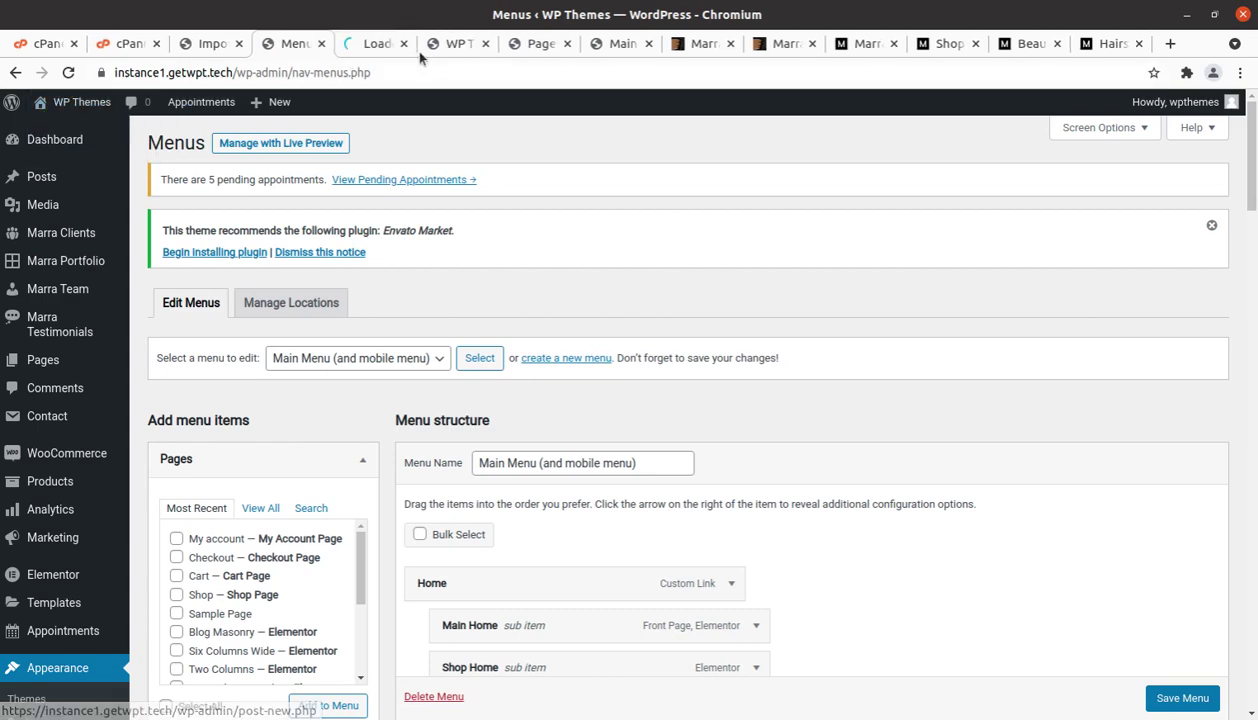
pyautogui.click(462, 44)
pyautogui.click(485, 44)
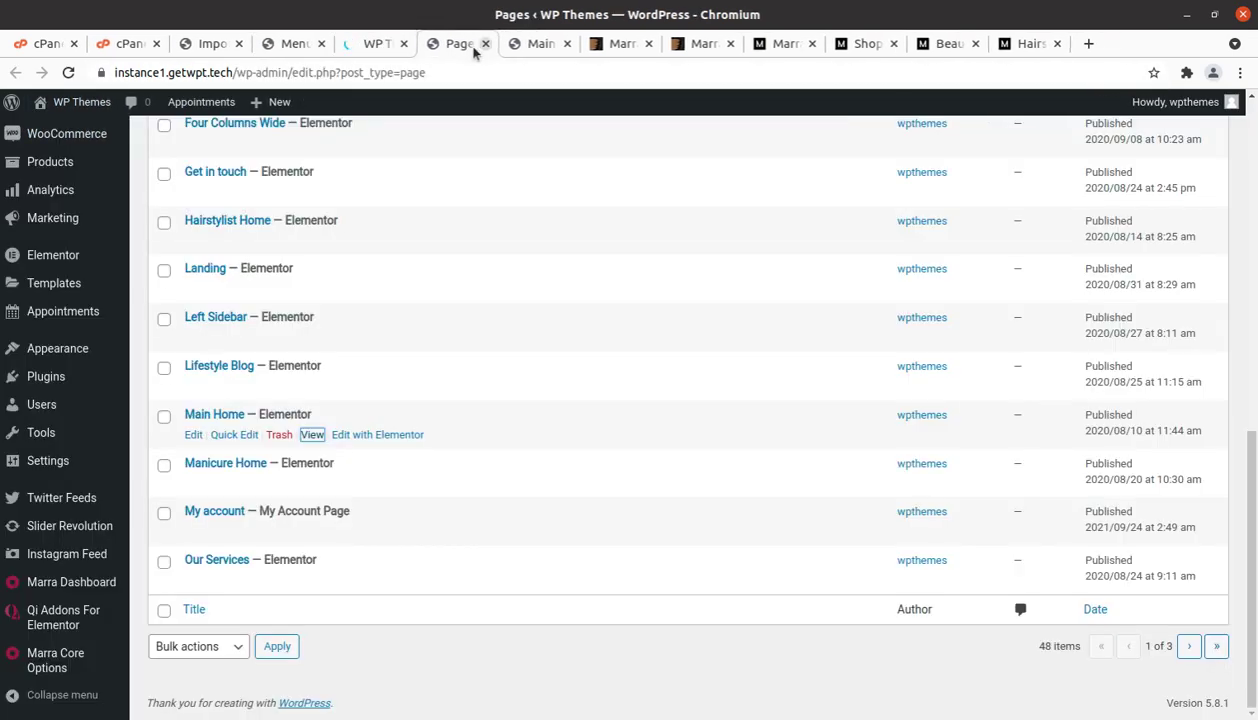
pyautogui.click(378, 44)
pyautogui.scroll(-8, 449, 365)
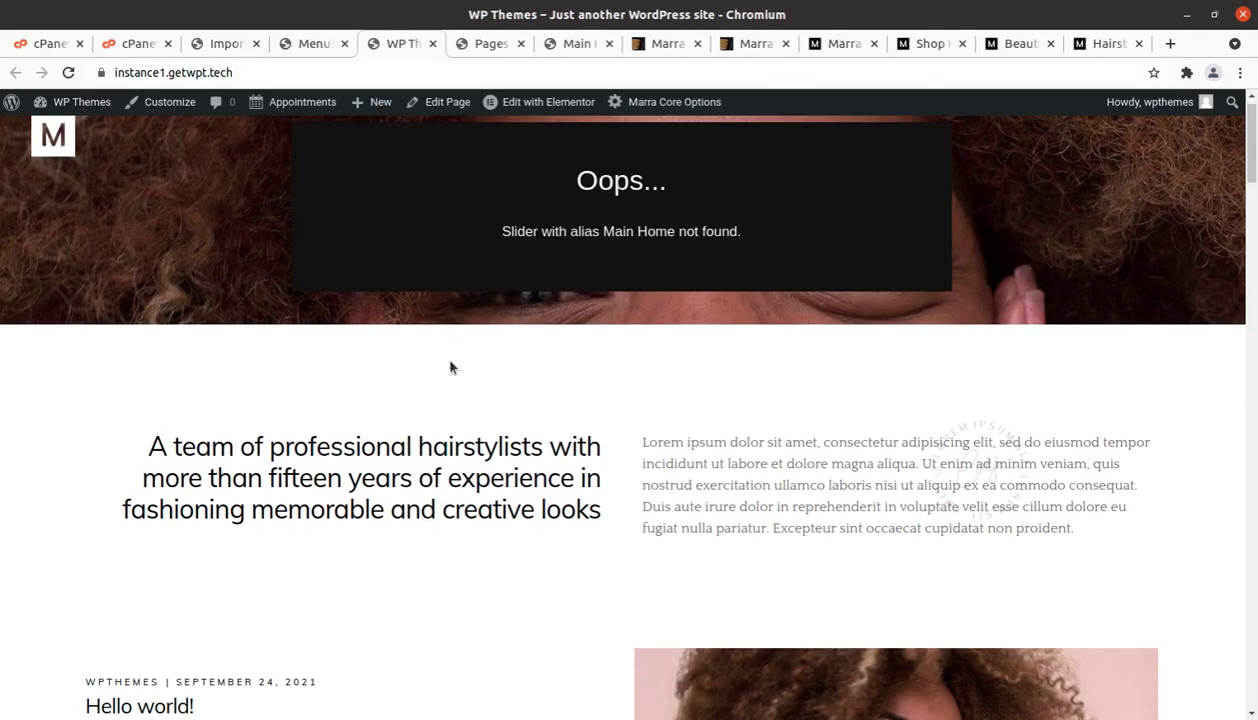
pyautogui.scroll(-8, 449, 367)
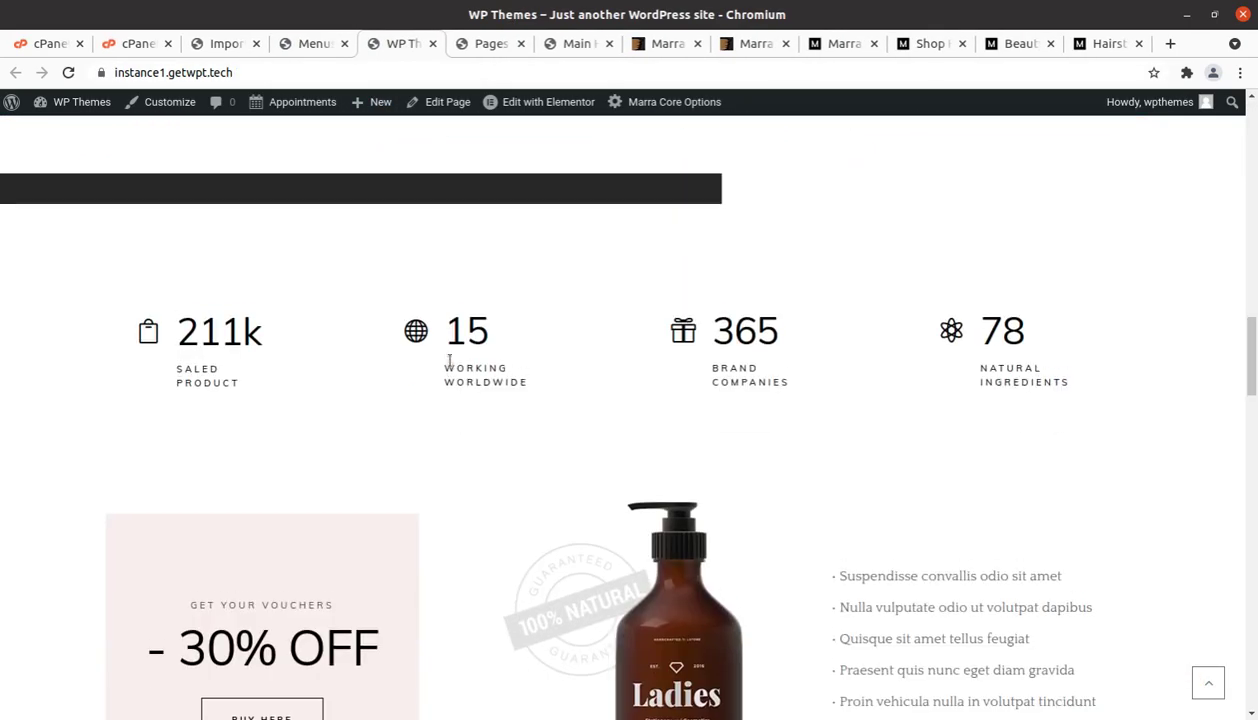
pyautogui.scroll(6, 449, 362)
pyautogui.scroll(10, 449, 362)
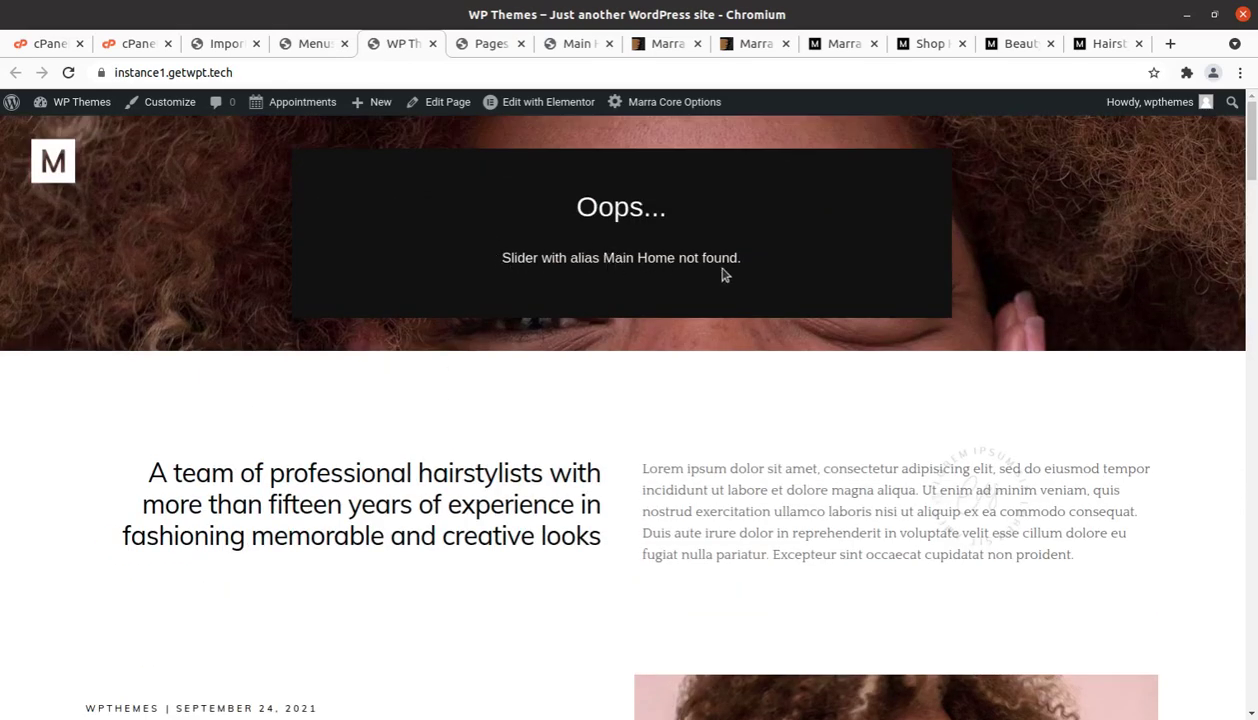
# Return to the WordPress import page's browser tab and look through the admin menu for where the sliders are managed
pyautogui.click(226, 46)
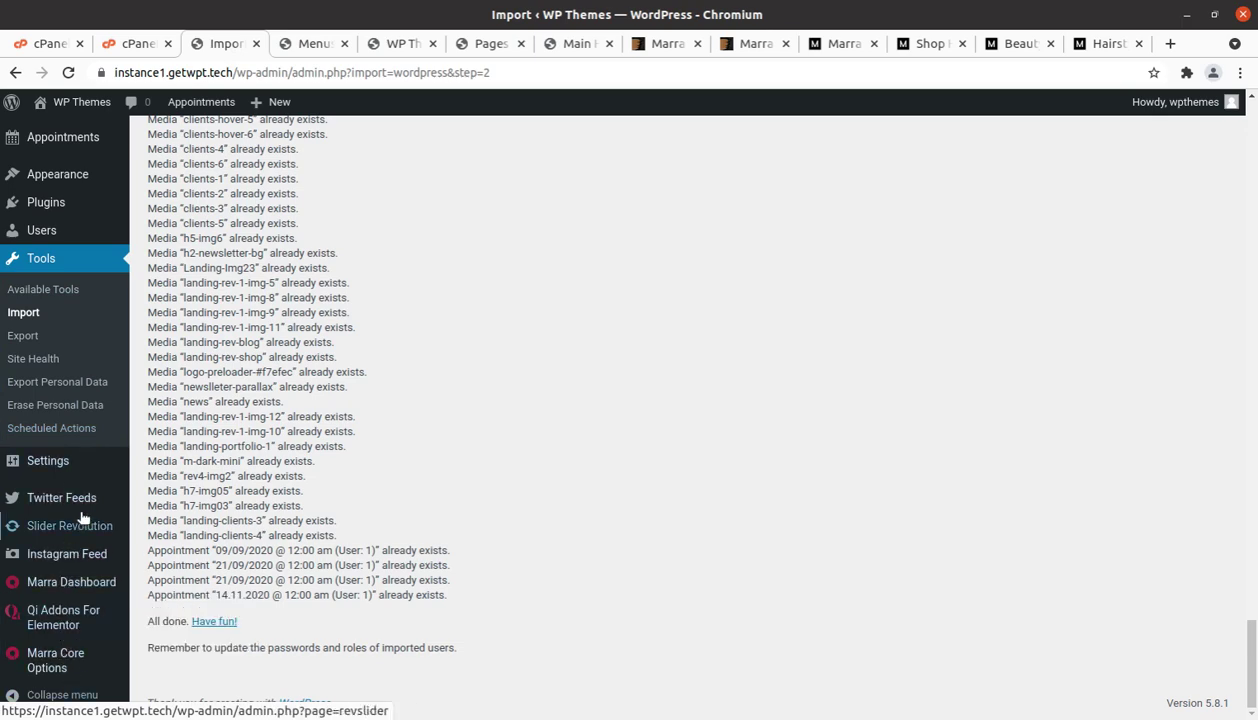
pyautogui.moveTo(66, 628)
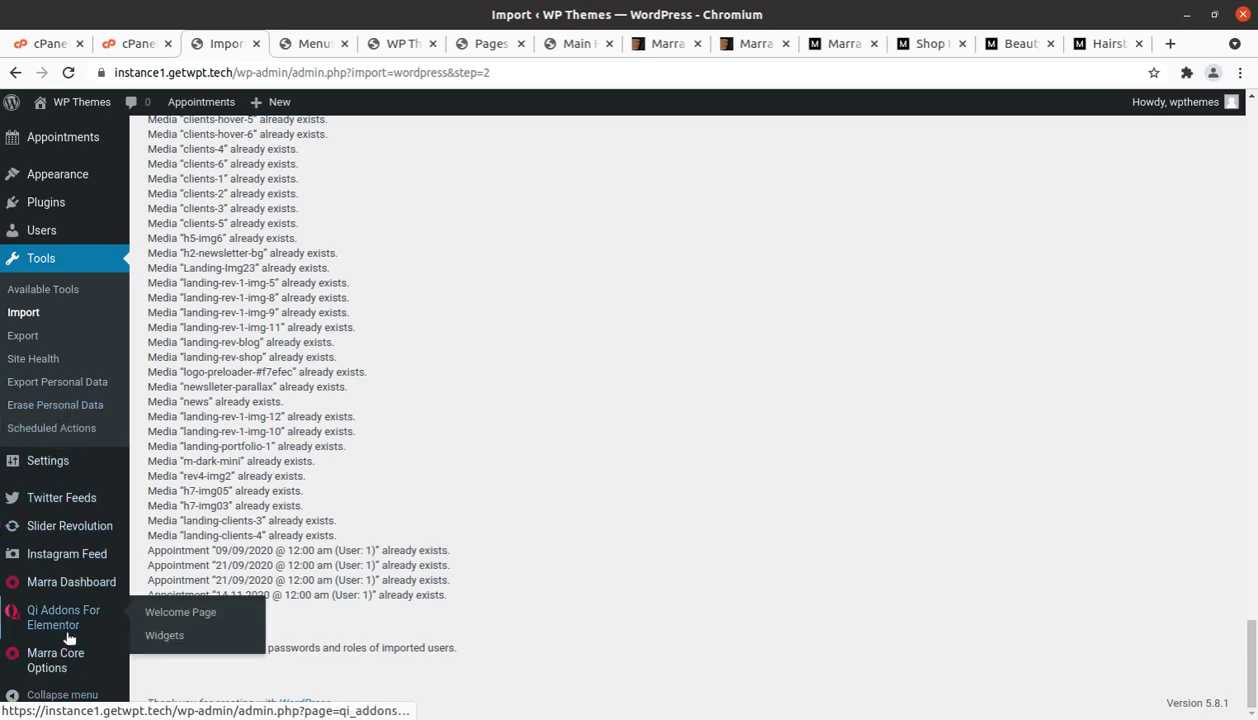
pyautogui.scroll(5, 68, 637)
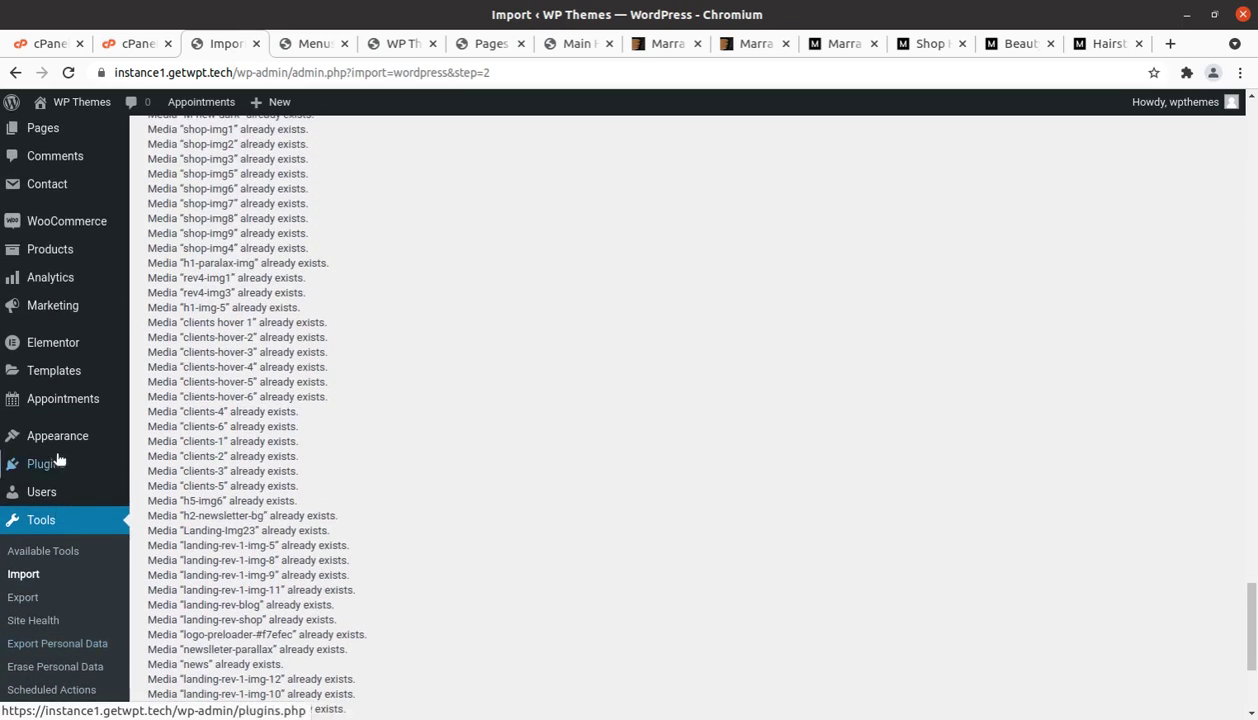
pyautogui.moveTo(61, 442)
pyautogui.scroll(-5, 61, 442)
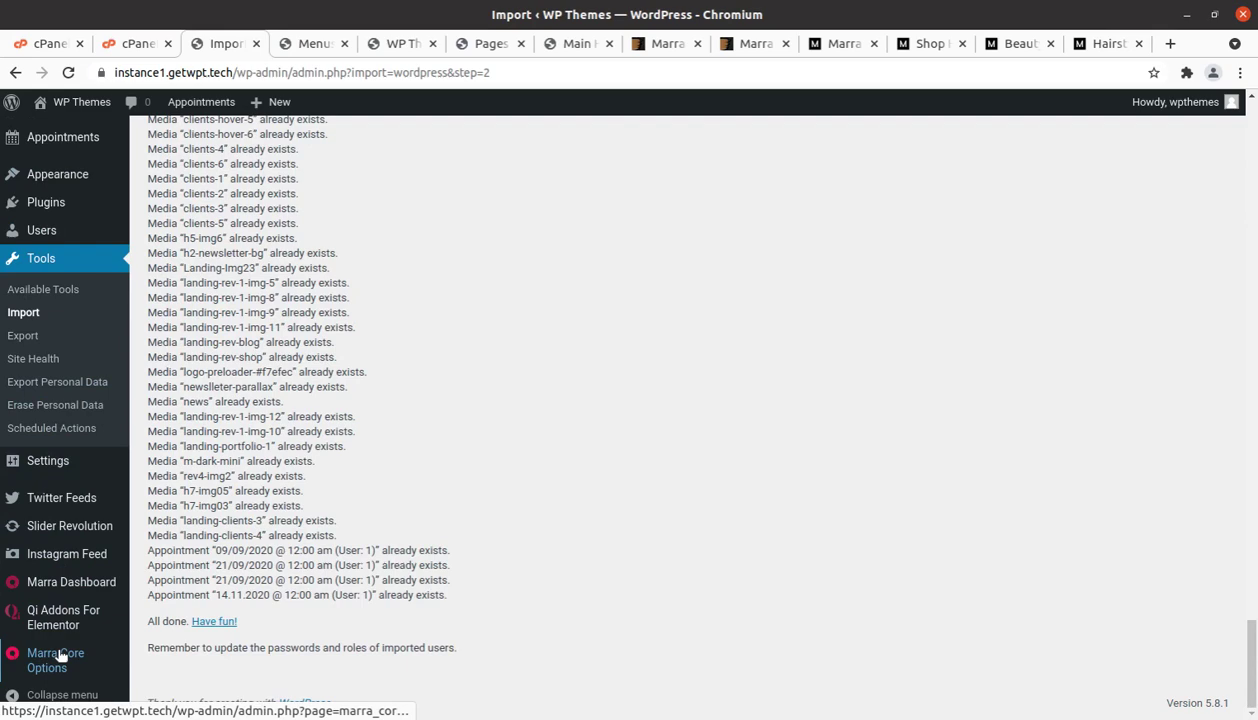
pyautogui.scroll(12, 57, 646)
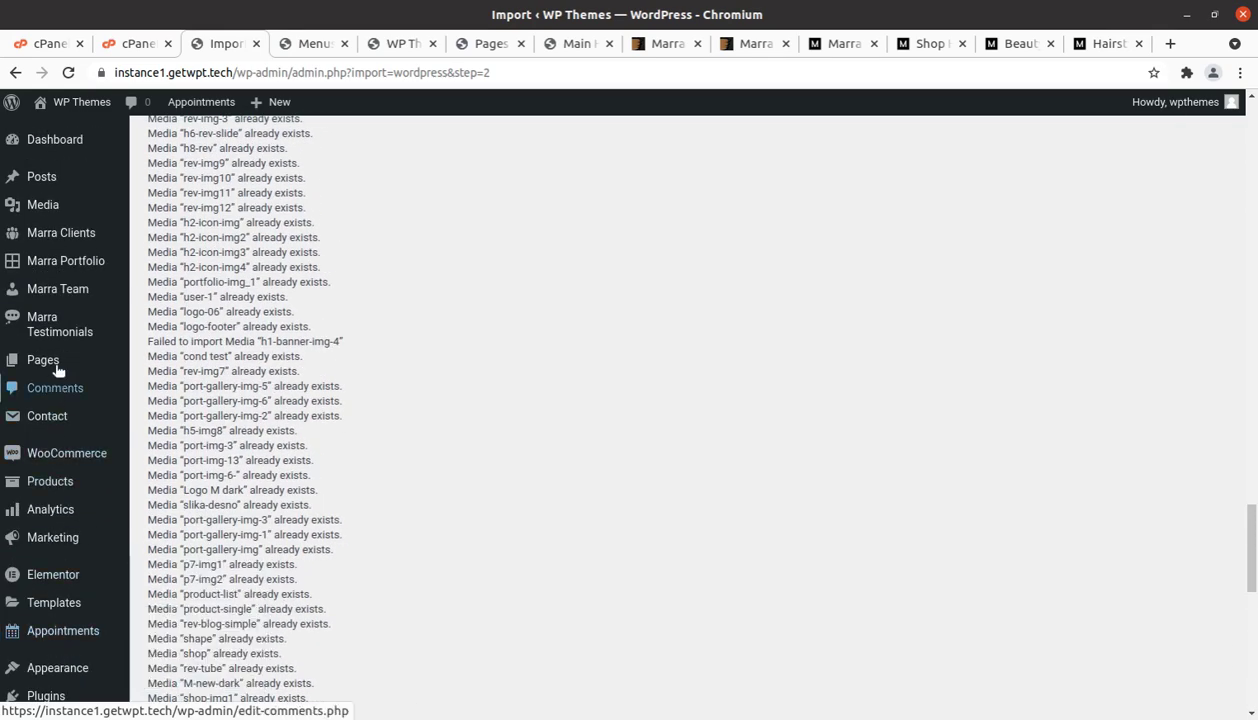
pyautogui.scroll(-4, 62, 405)
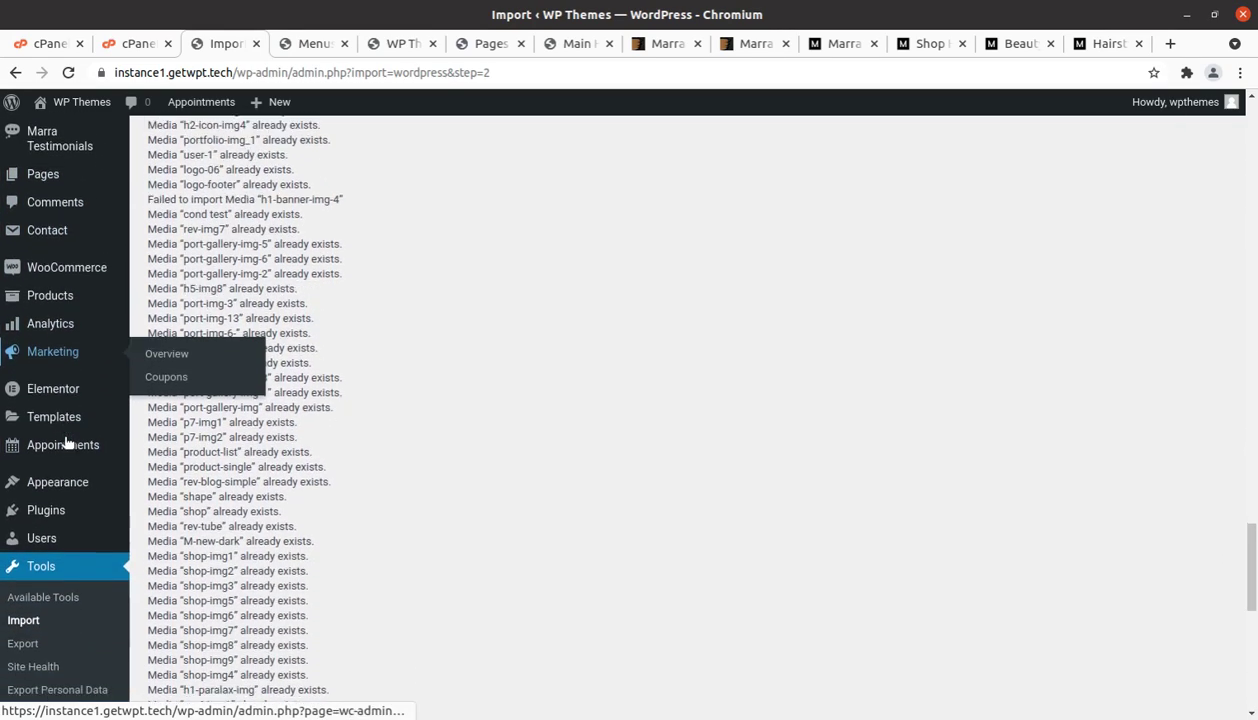
pyautogui.scroll(-5, 65, 443)
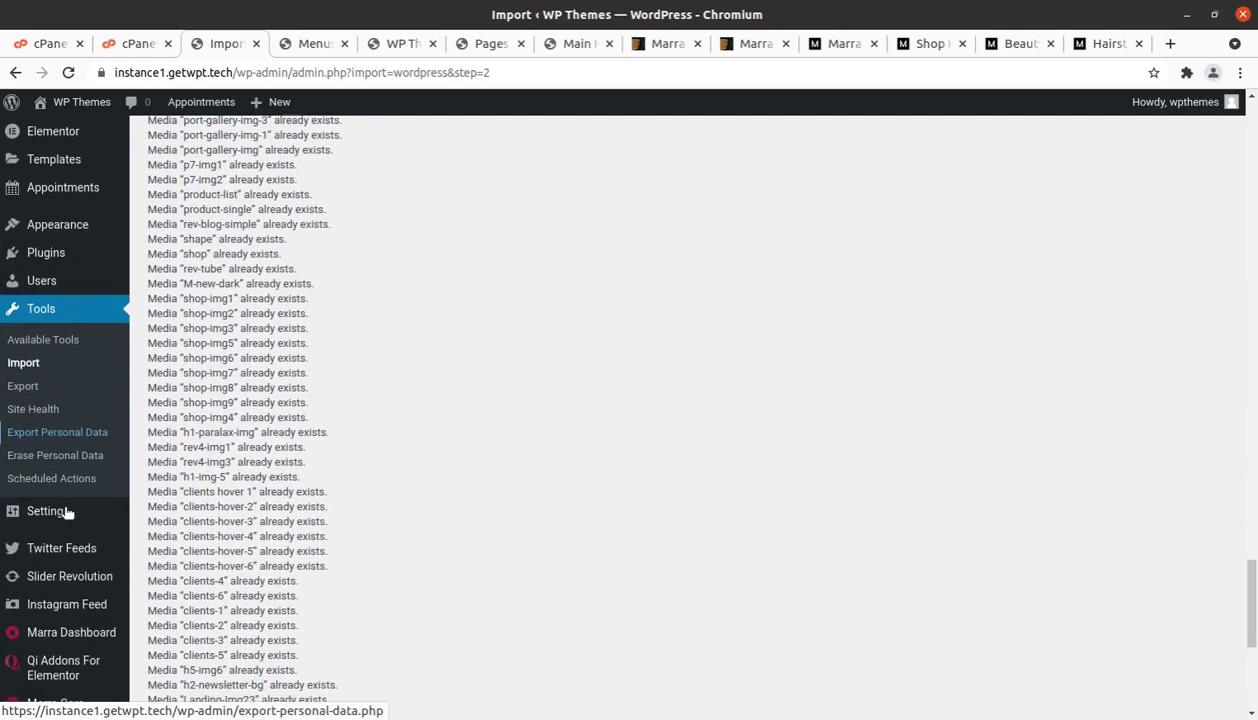
pyautogui.scroll(-3, 66, 512)
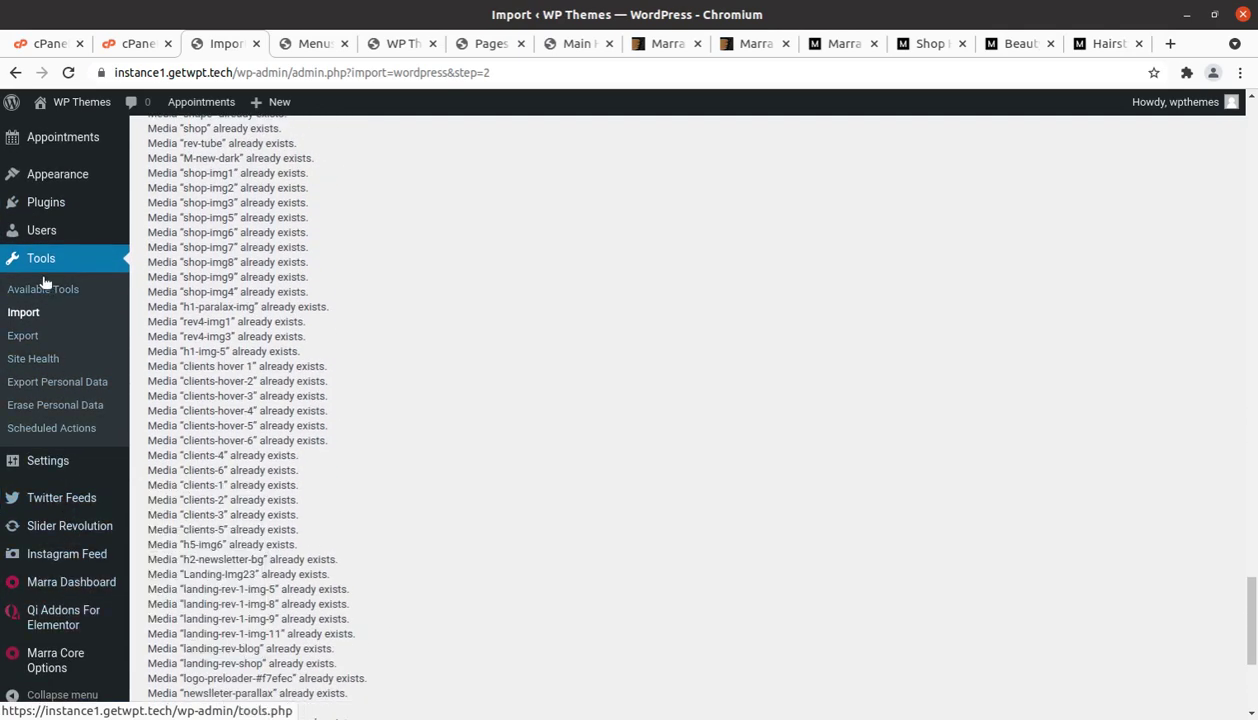
# Open the list of installed plugins and check the Slider Revolution entry among them
pyautogui.moveTo(105, 205)
pyautogui.click(166, 206)
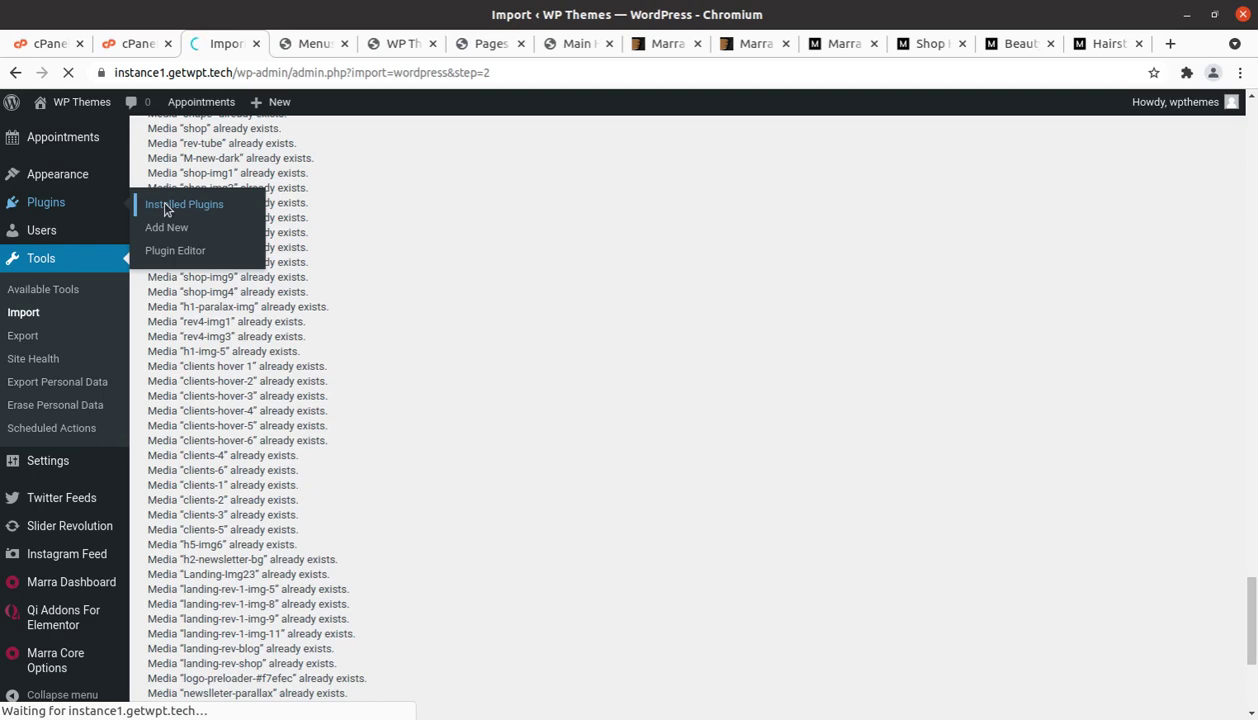
pyautogui.scroll(-3, 262, 400)
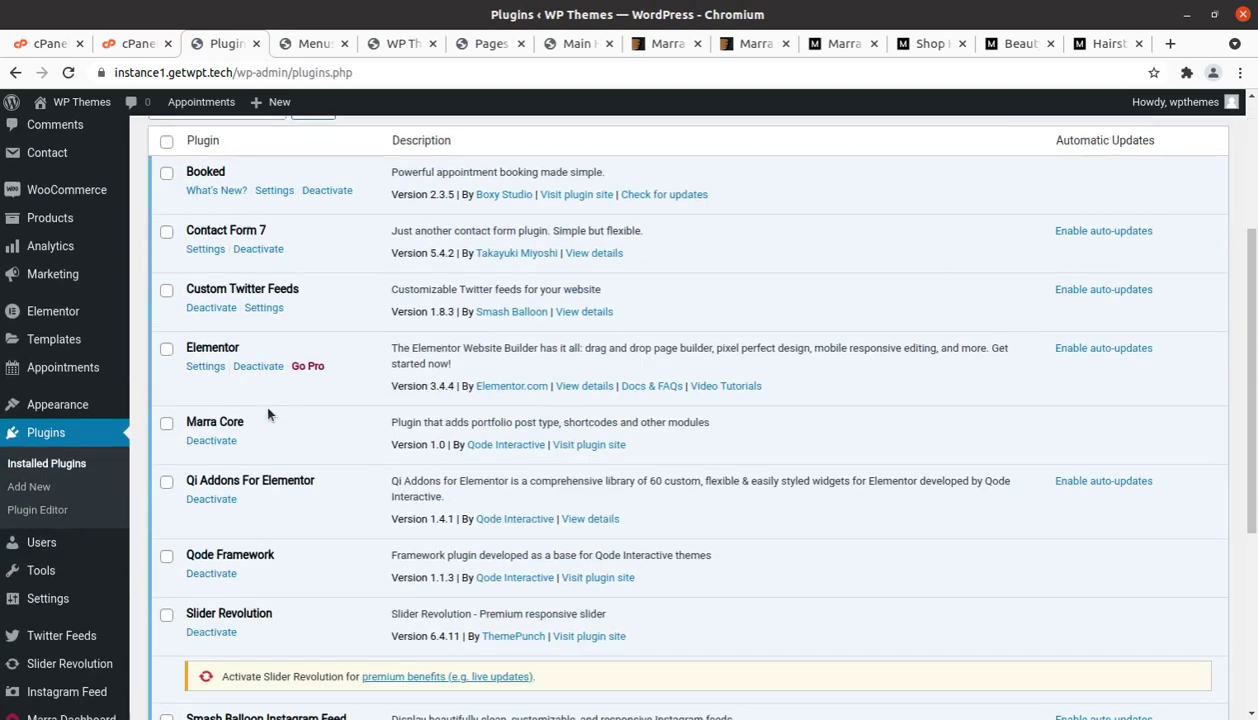
pyautogui.scroll(-3, 265, 410)
pyautogui.scroll(-2, 260, 418)
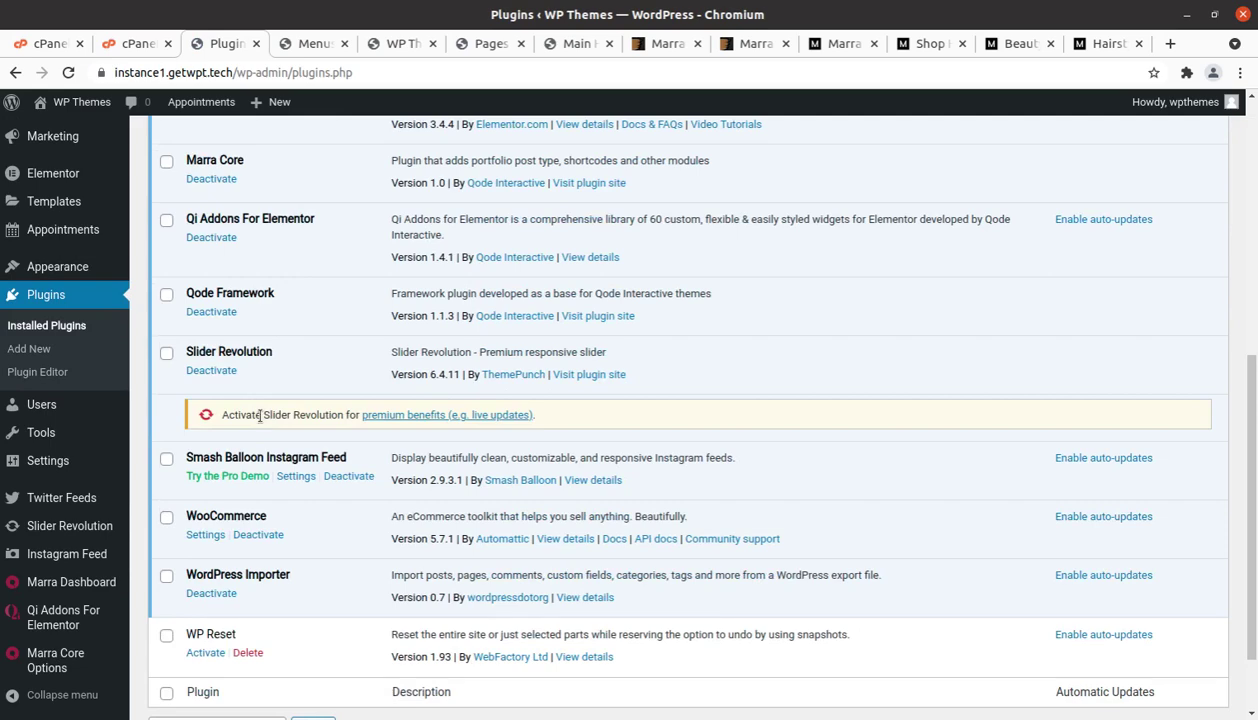
pyautogui.scroll(1, 260, 416)
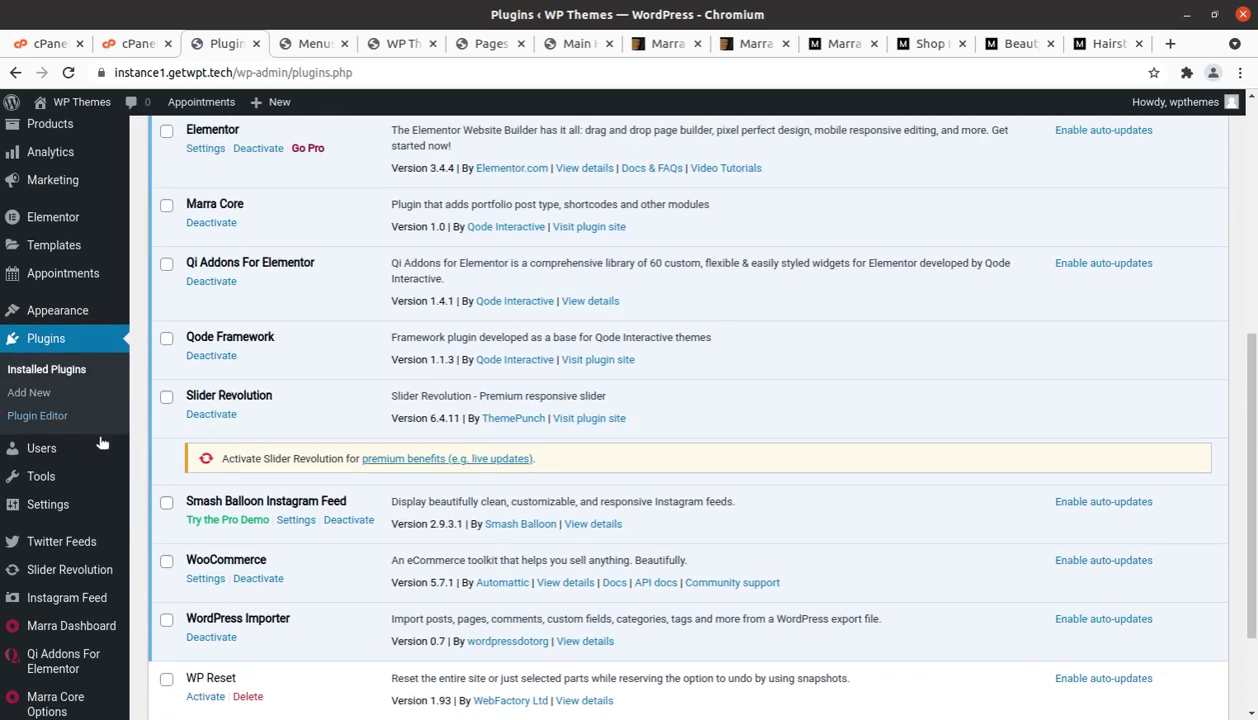
pyautogui.scroll(-2, 90, 470)
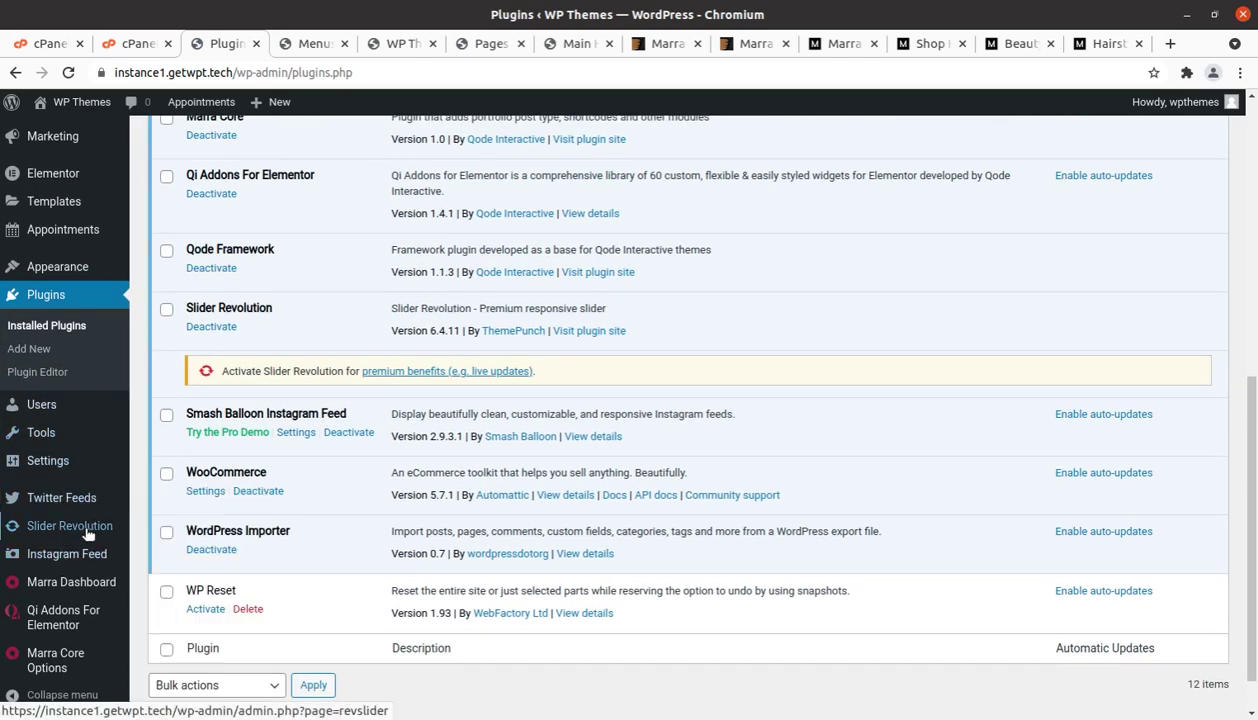
# Open Slider Revolution and start a manual import, bringing up the file chooser
pyautogui.click(88, 530)
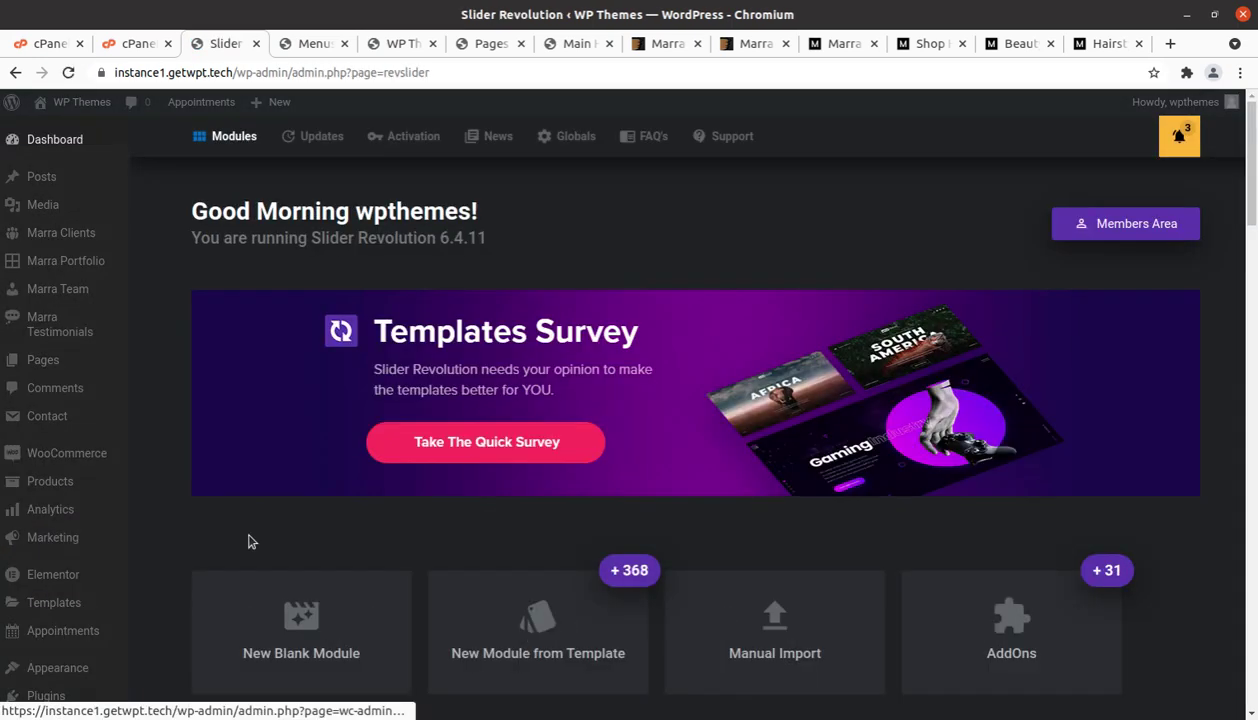
pyautogui.scroll(-3, 249, 540)
pyautogui.scroll(-1, 251, 538)
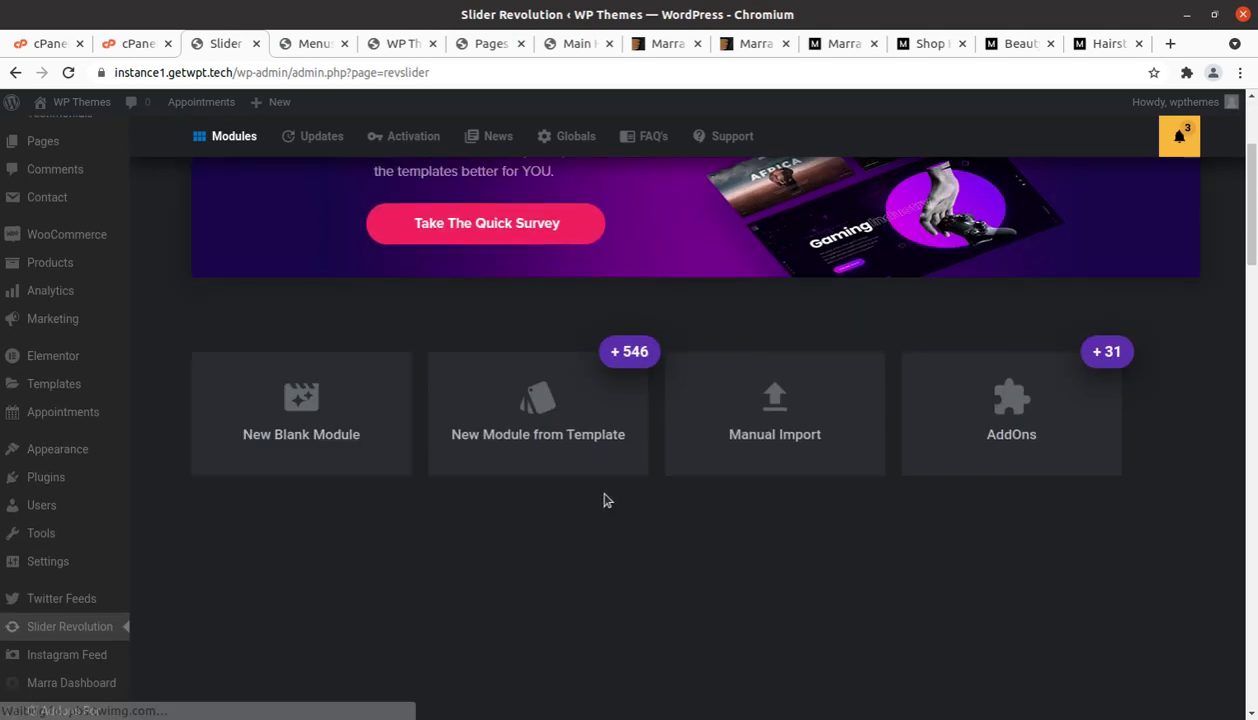
pyautogui.scroll(3, 595, 491)
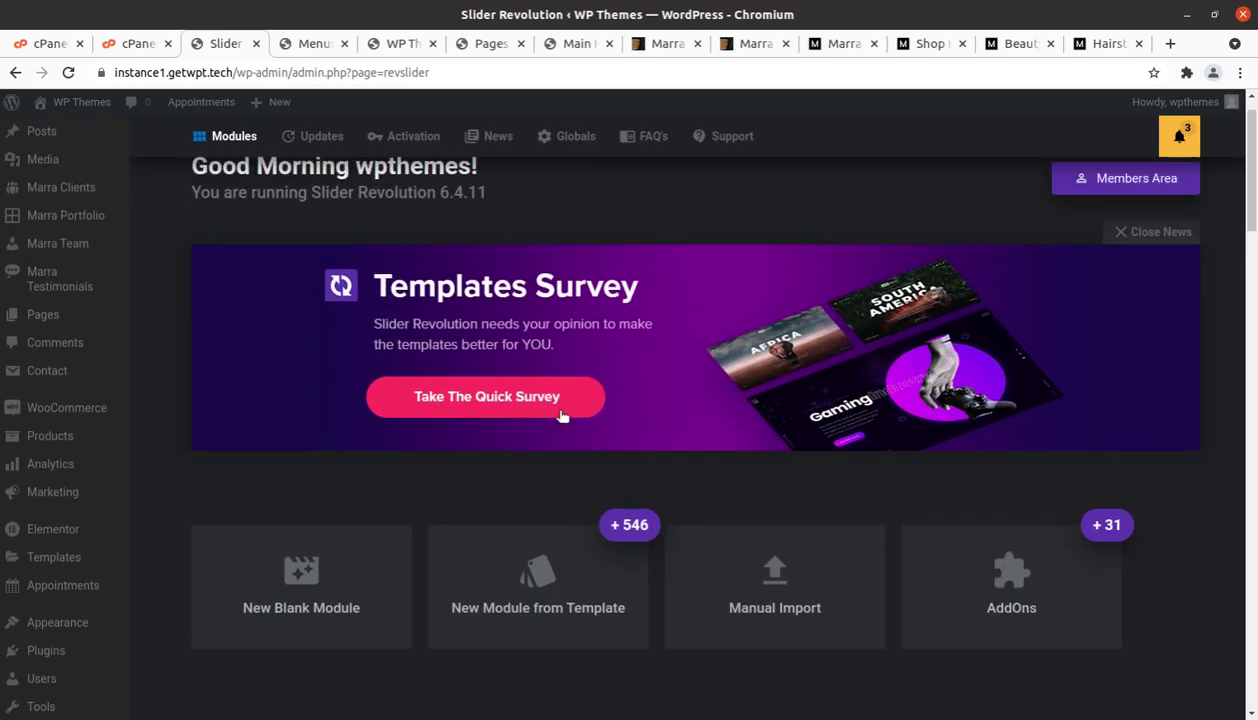
pyautogui.click(769, 591)
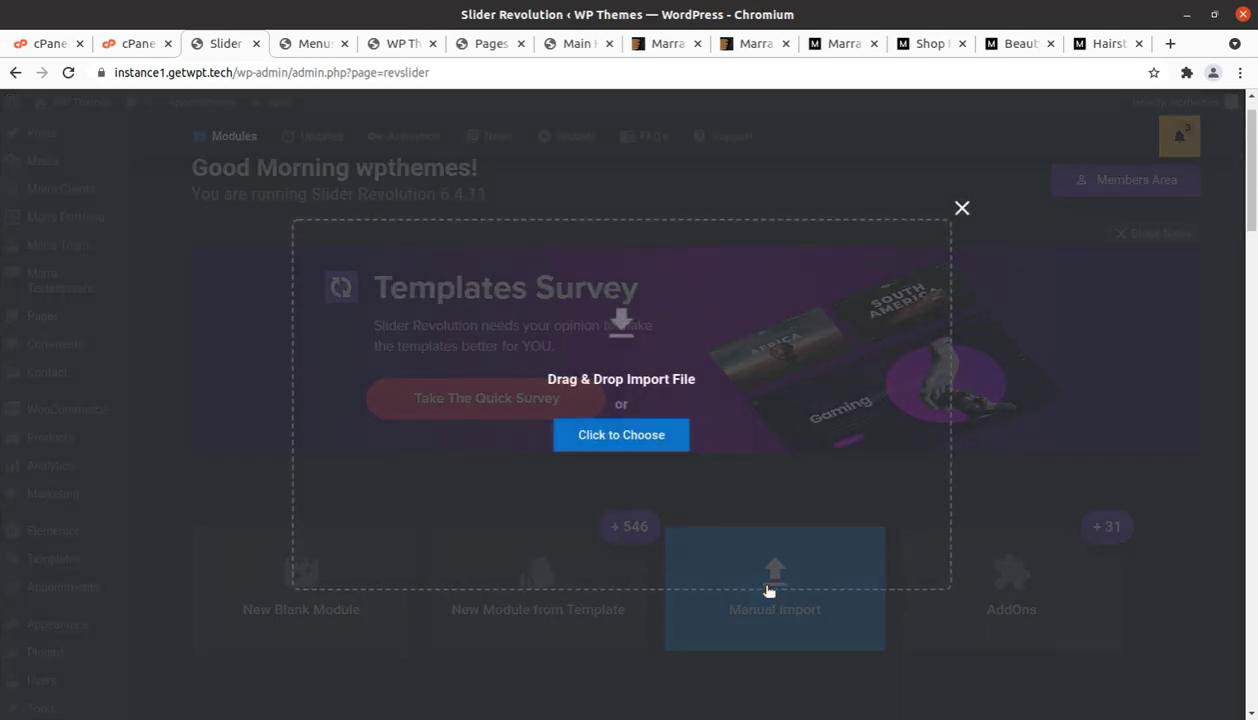
pyautogui.click(630, 445)
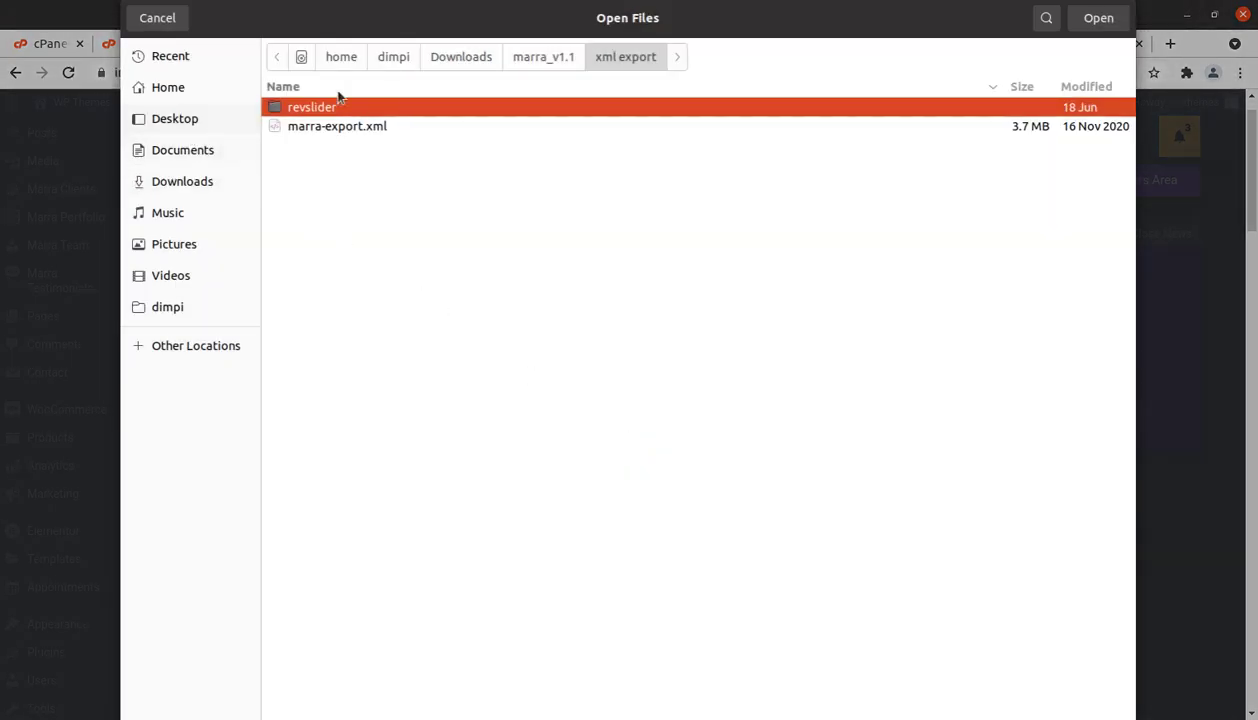
# Import Main-Home.zip from the revslider folder inside marra_v1.1's xml export folder and check the slider module list
pyautogui.click(548, 57)
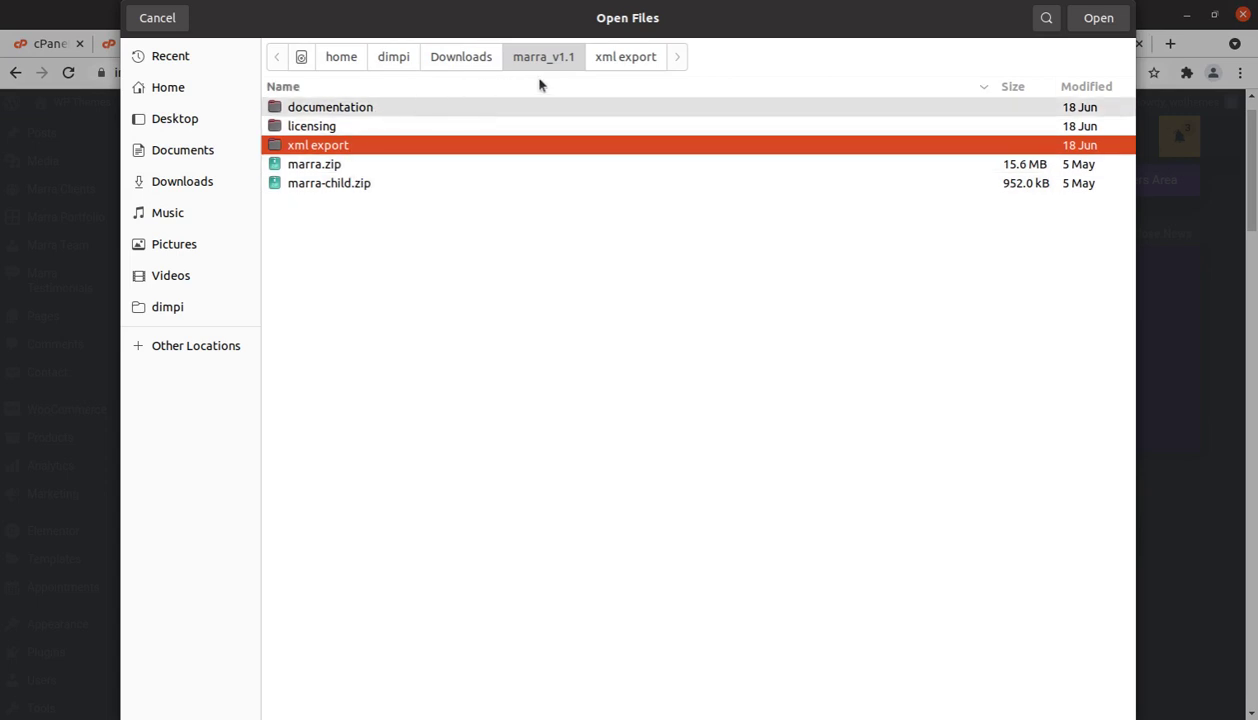
pyautogui.click(614, 60)
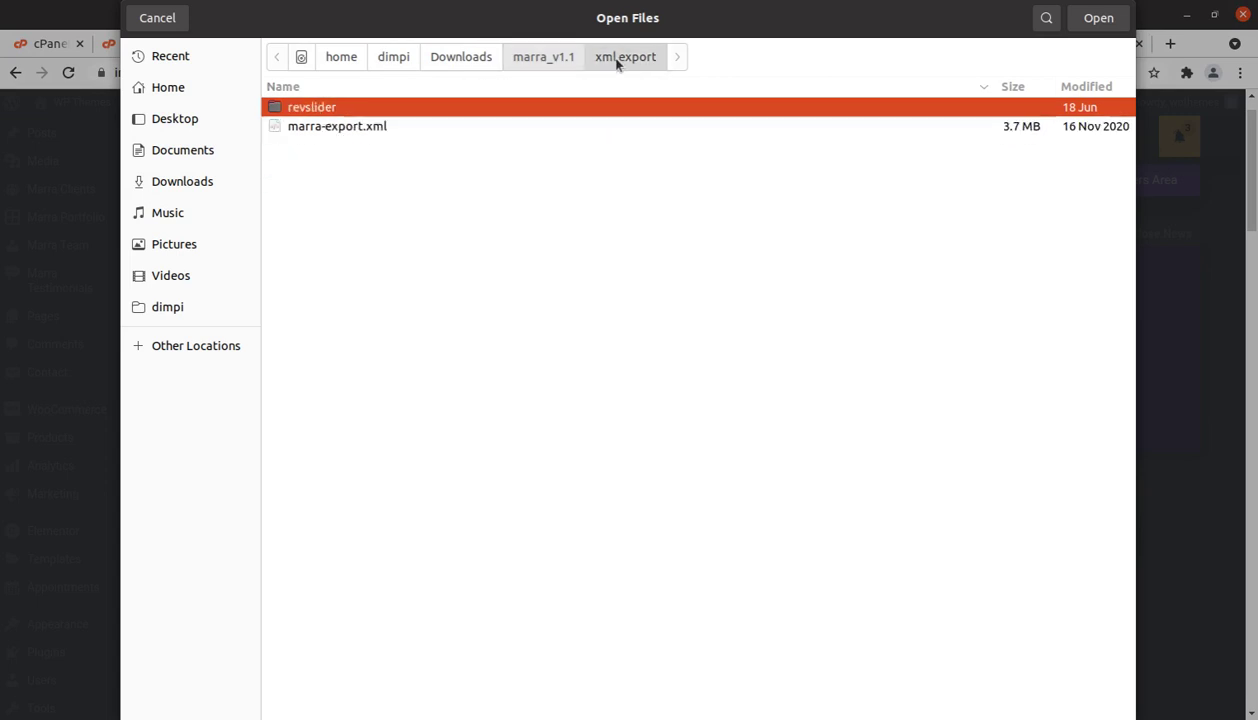
pyautogui.doubleClick(337, 110)
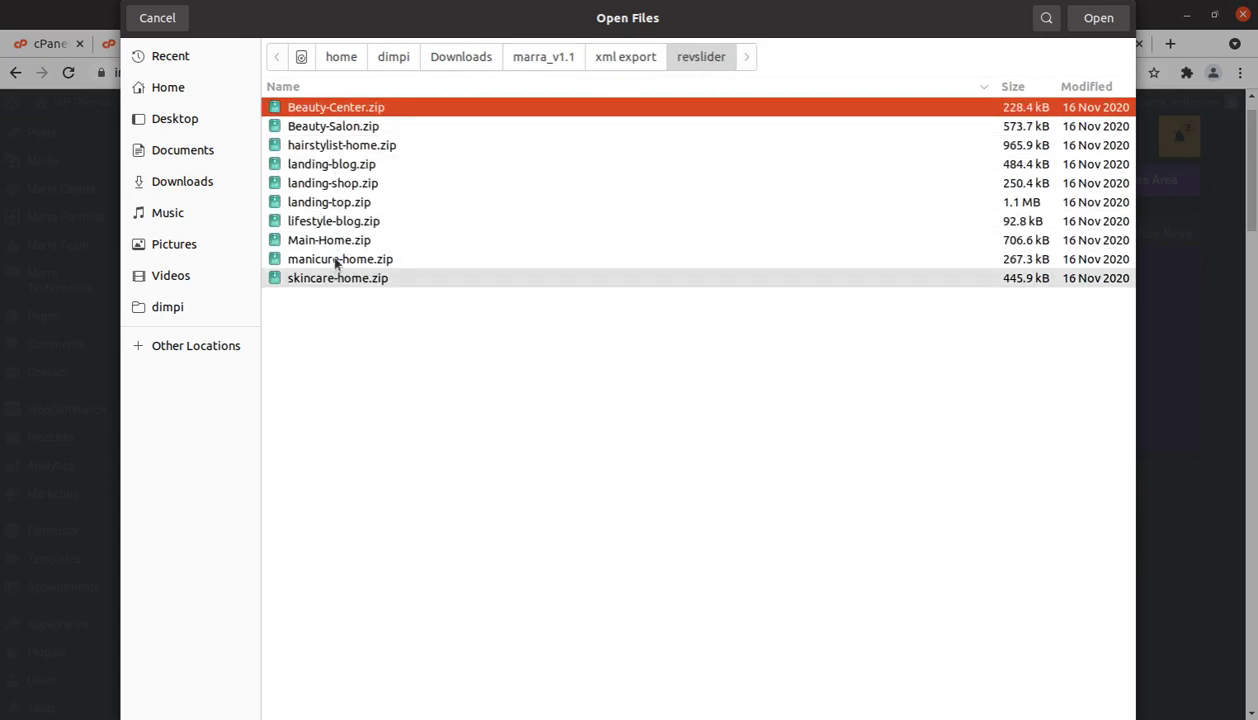
pyautogui.click(337, 243)
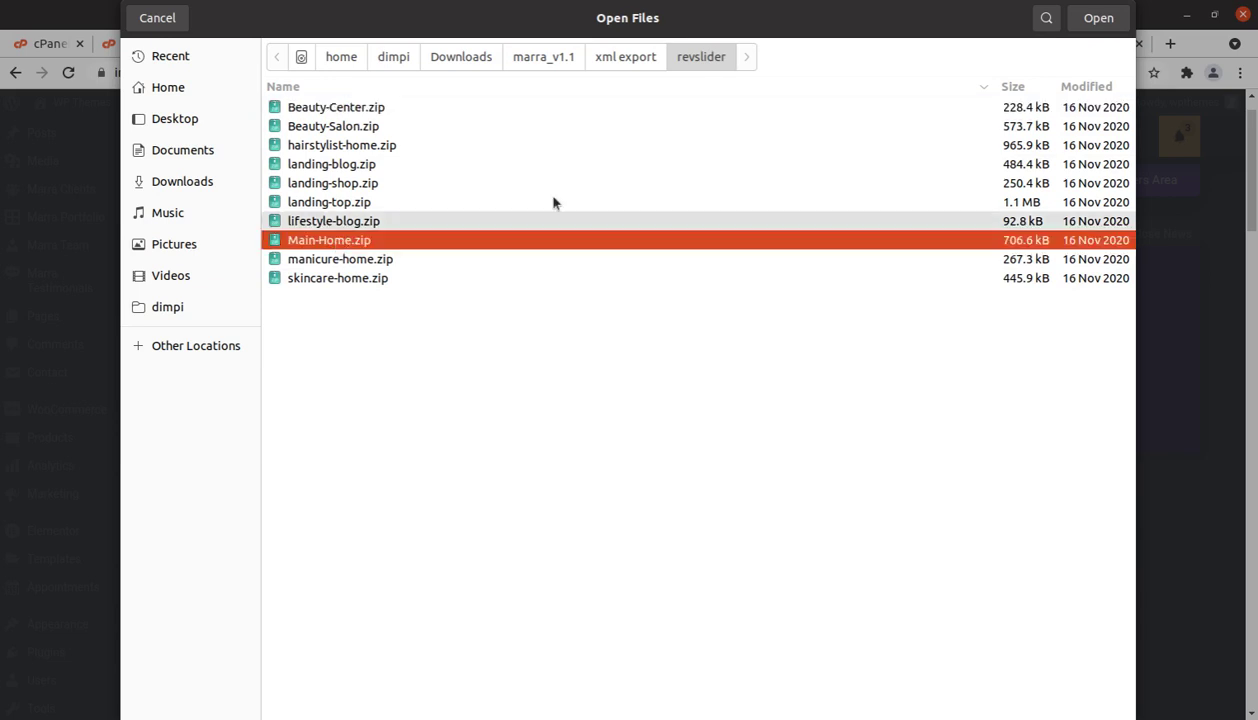
pyautogui.click(1105, 22)
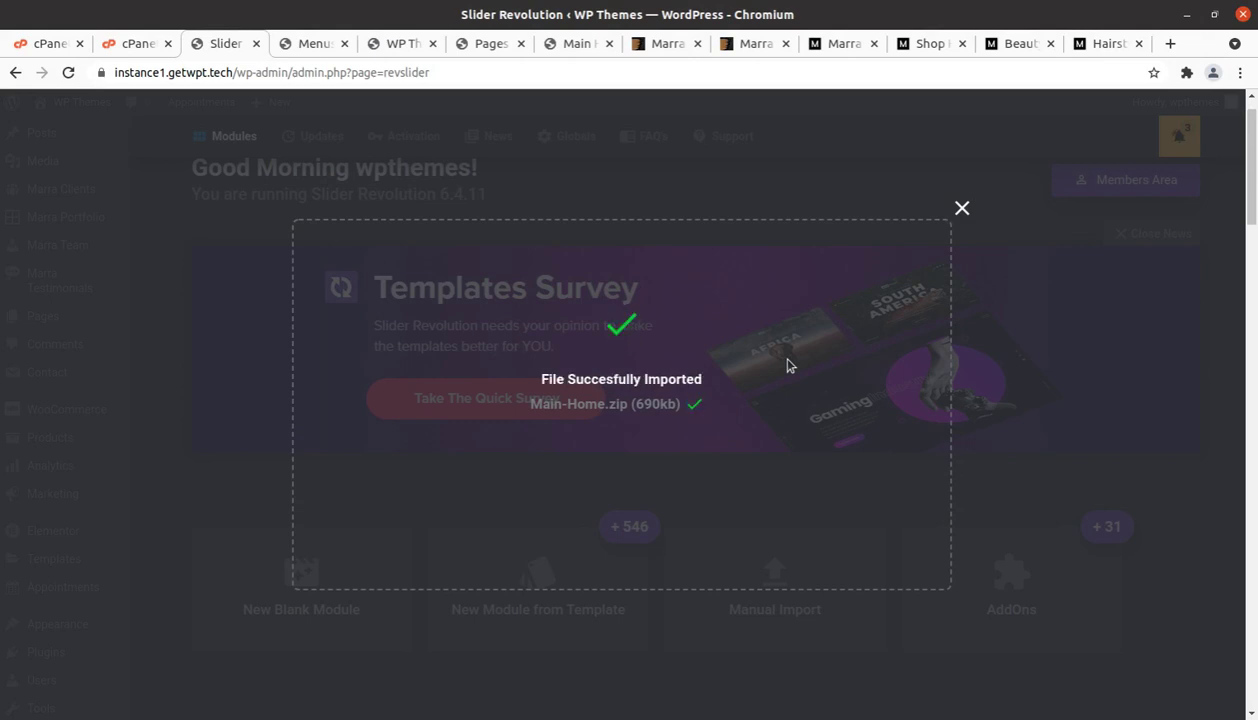
pyautogui.scroll(-4, 696, 422)
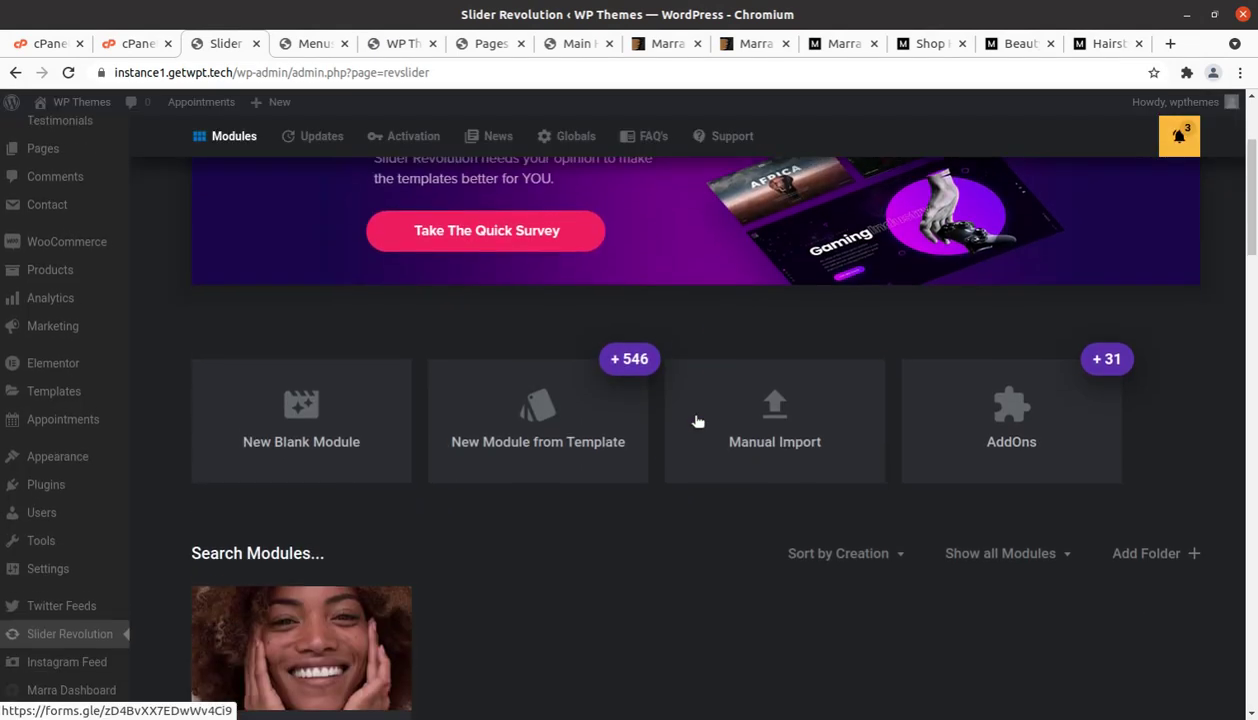
pyautogui.moveTo(338, 424)
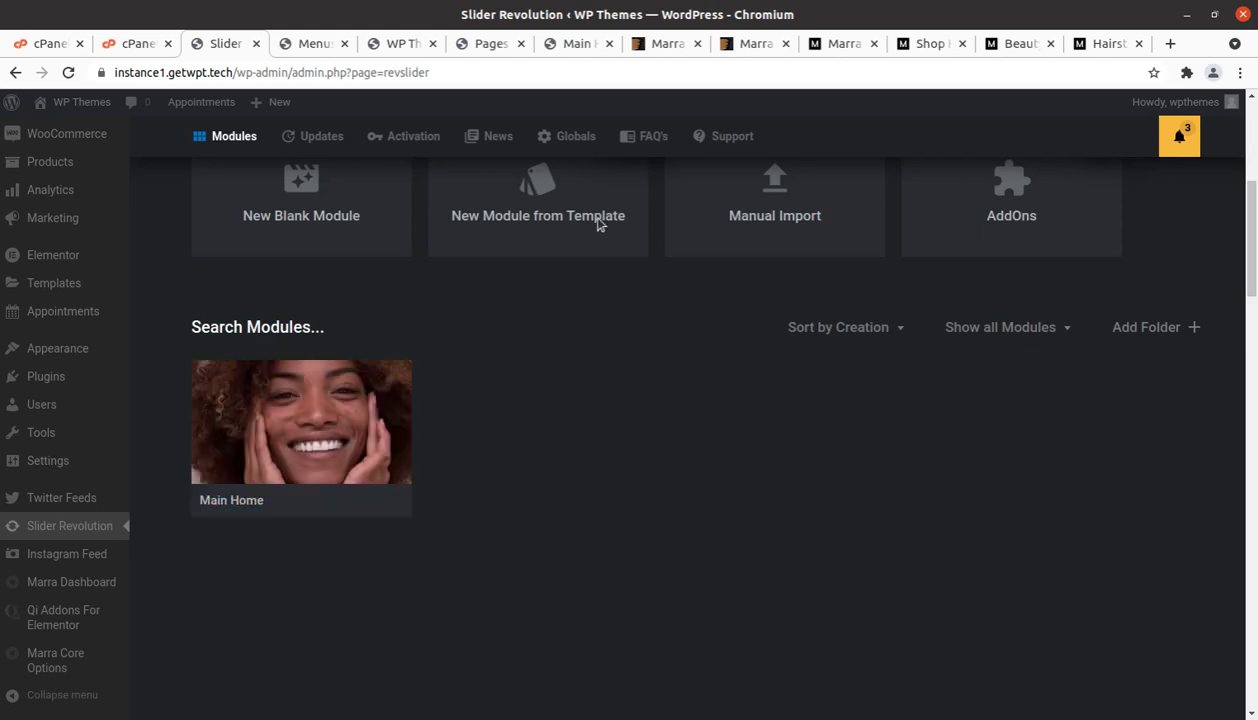
# Switch to the site's homepage tab, reload the page and inspect its header slider
pyautogui.click(490, 45)
pyautogui.click(404, 45)
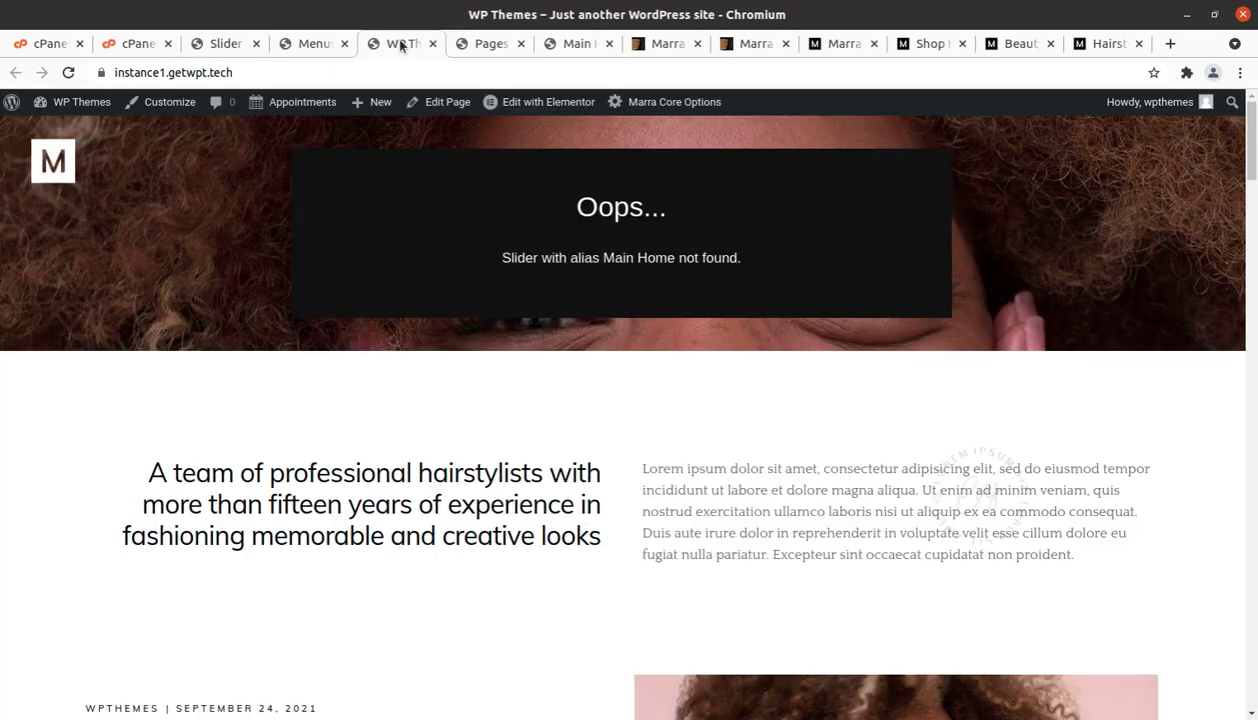
pyautogui.click(68, 72)
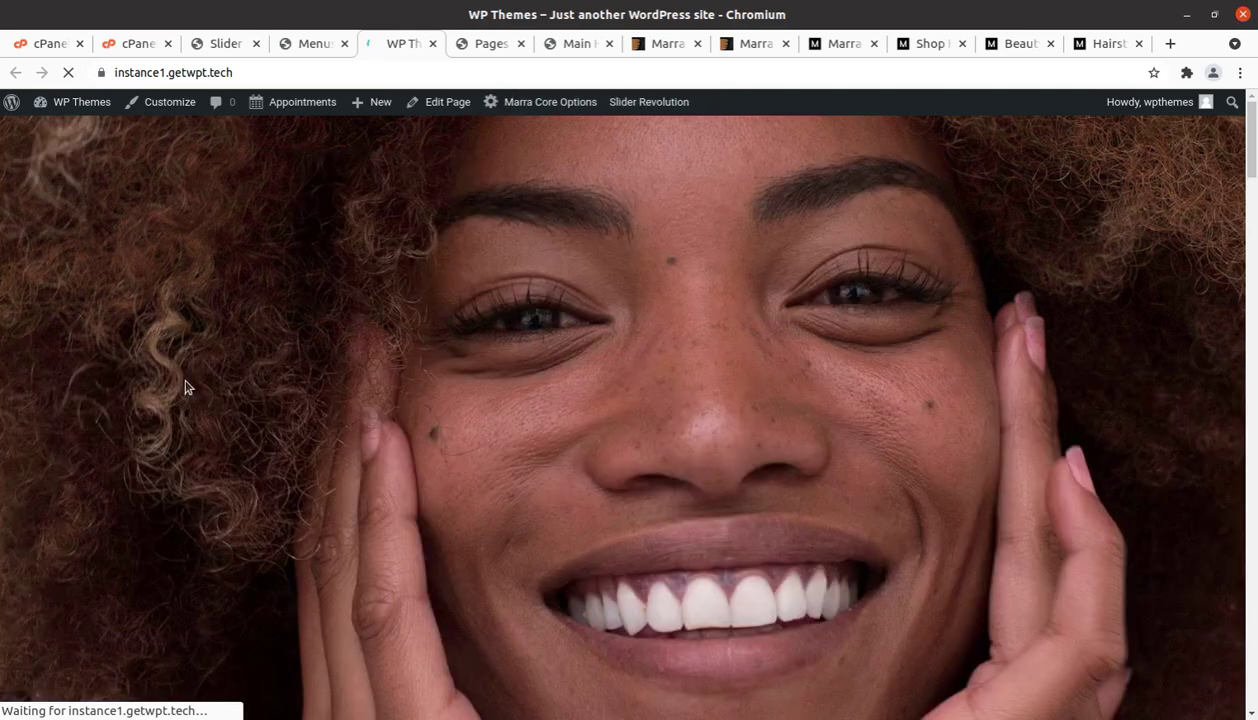
pyautogui.scroll(-4, 608, 453)
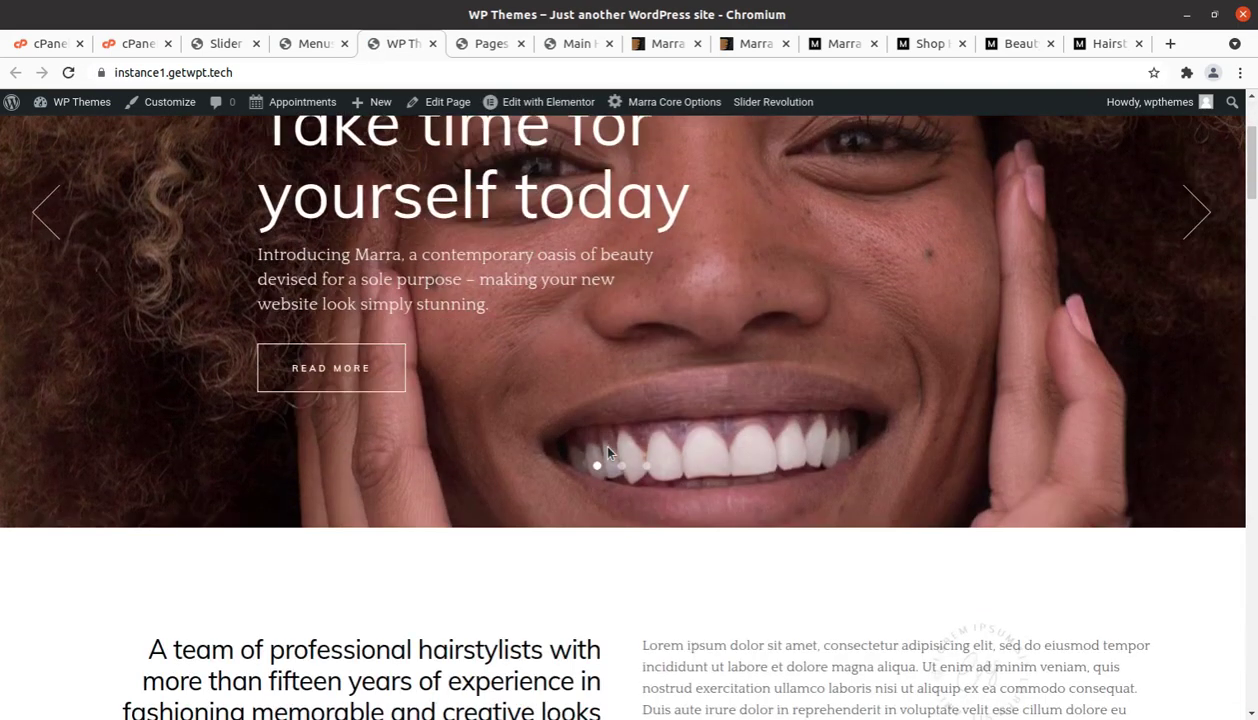
pyautogui.scroll(4, 608, 453)
pyautogui.scroll(-4, 608, 453)
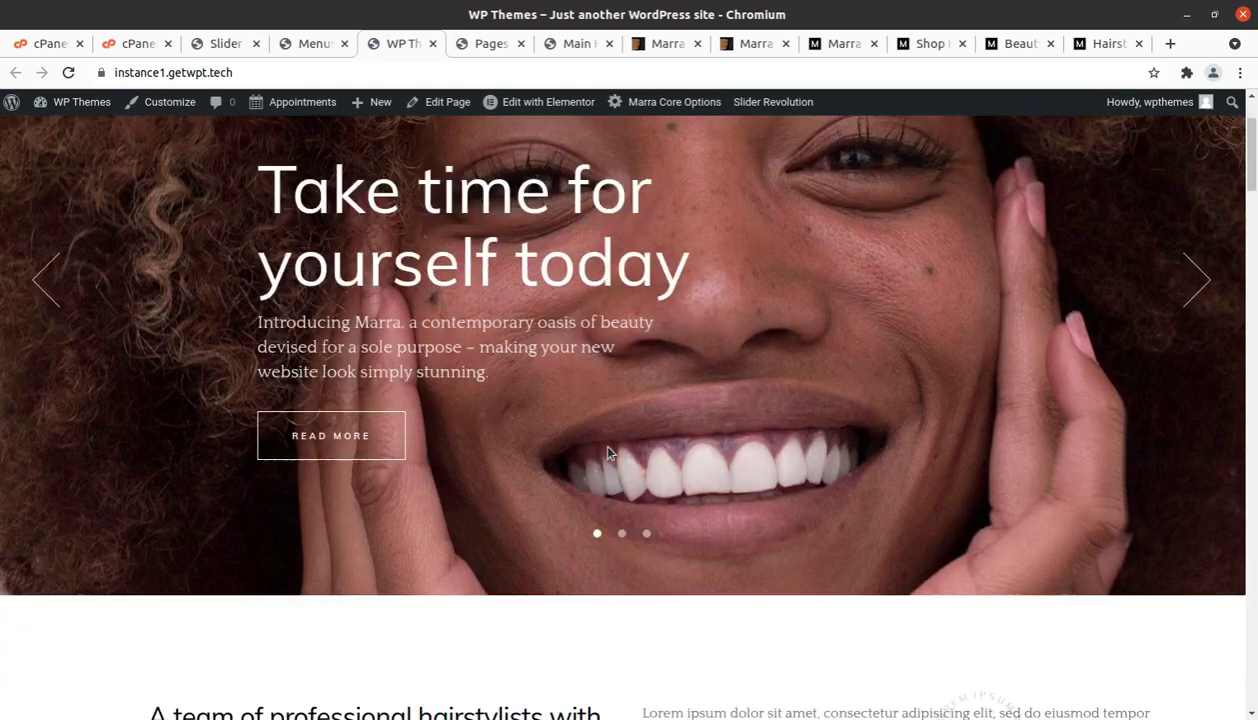
pyautogui.scroll(4, 557, 348)
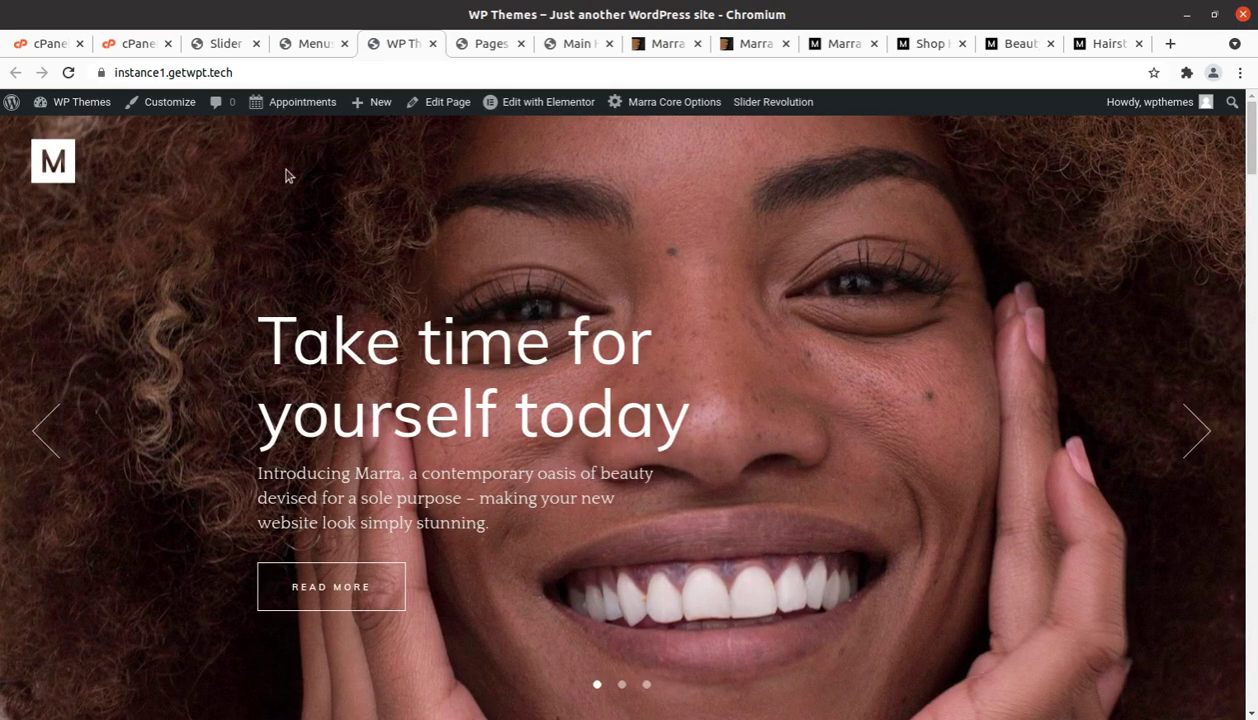
# In the menu locations, assign Main Menu (and mobile menu) to Main Navigation and Fullscreen Menu to Fullscreen Navigation
pyautogui.click(304, 46)
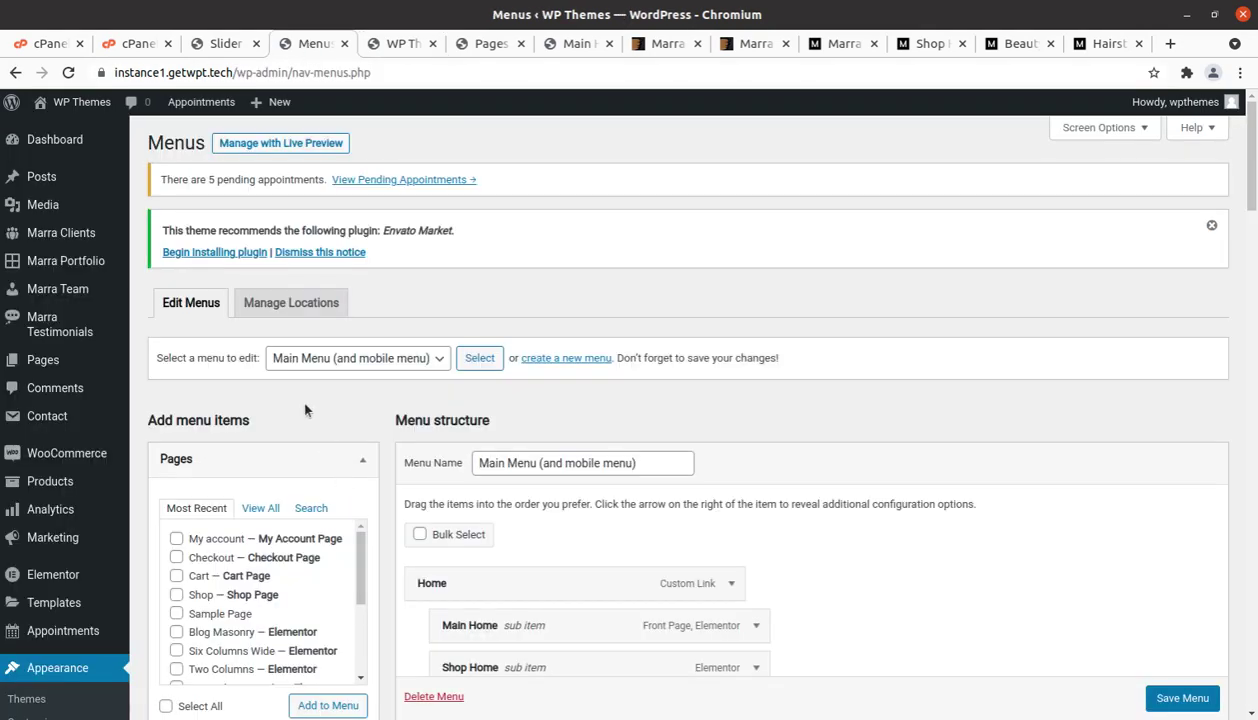
pyautogui.click(290, 306)
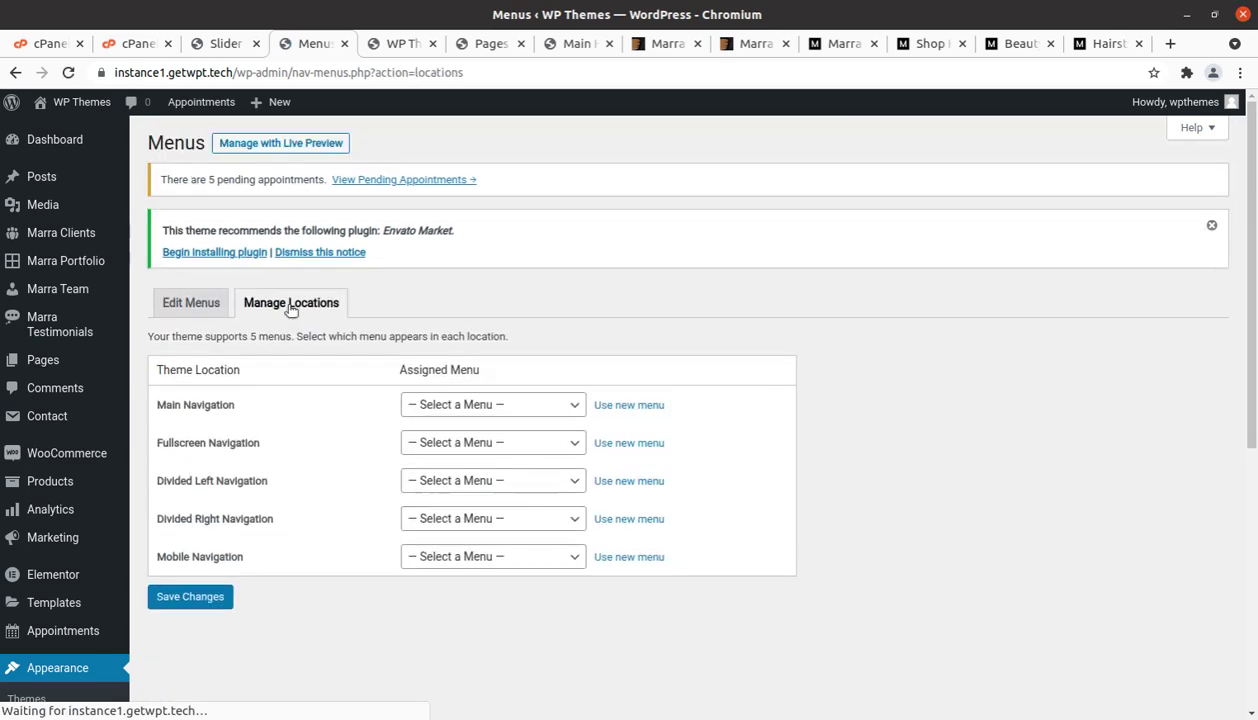
pyautogui.click(464, 406)
pyautogui.click(441, 483)
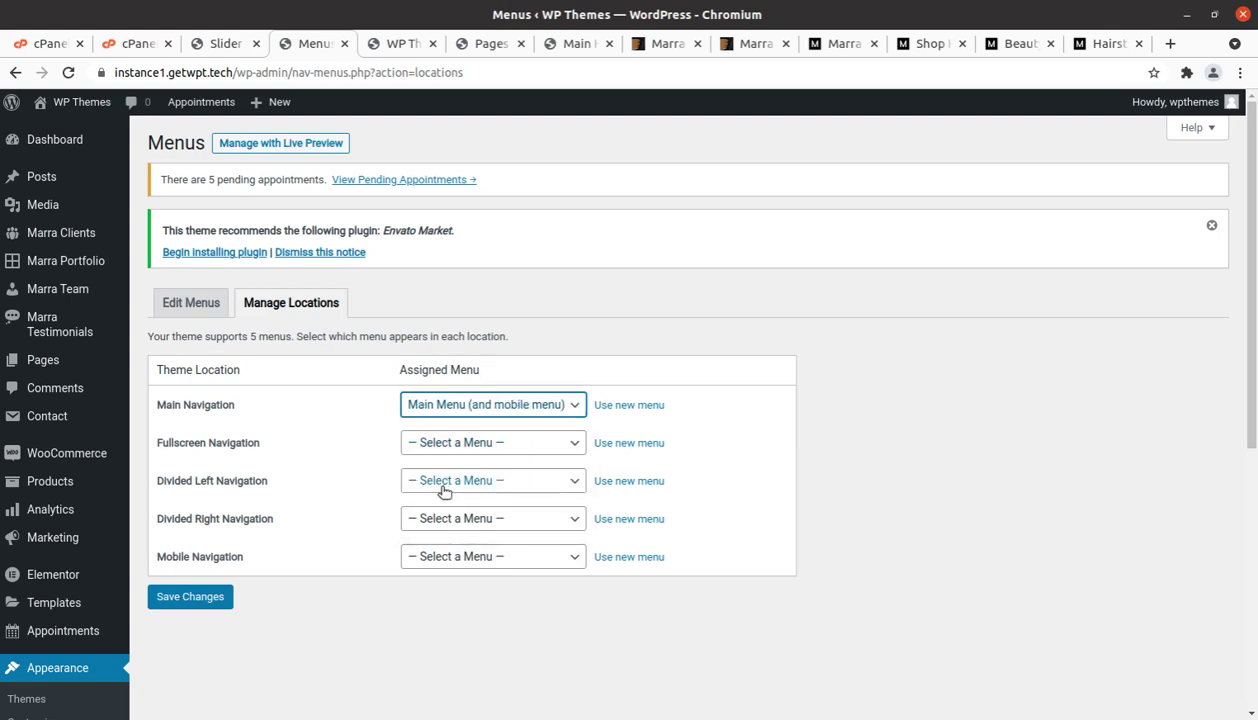
pyautogui.click(516, 446)
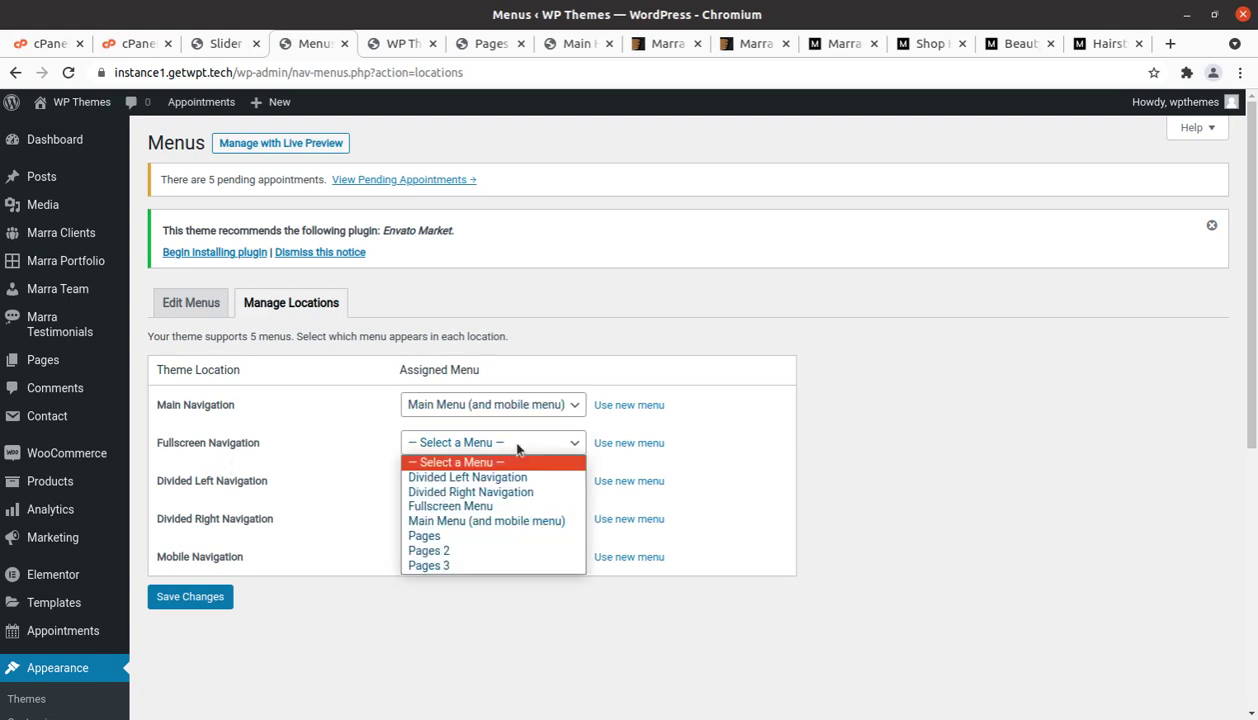
pyautogui.click(480, 506)
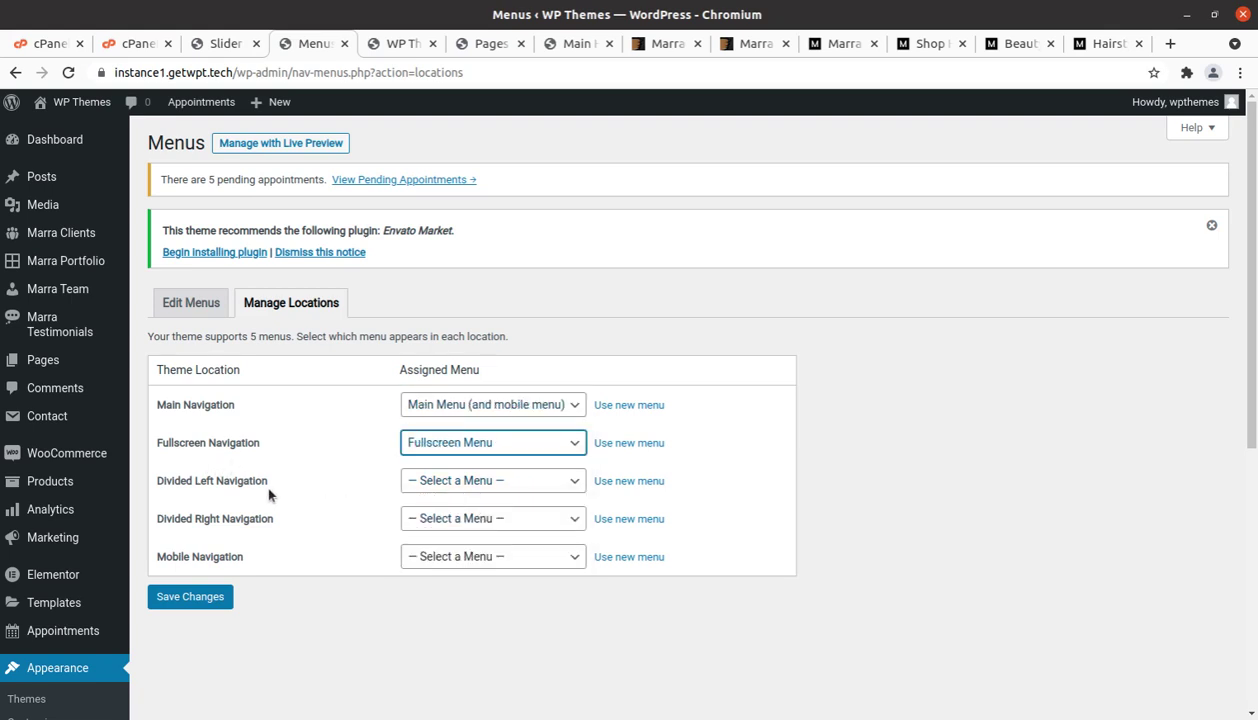
# Assign Divided Left Navigation and Divided Right Navigation to their matching locations and Main Menu (and mobile menu) to Mobile Navigation, and save
pyautogui.click(502, 487)
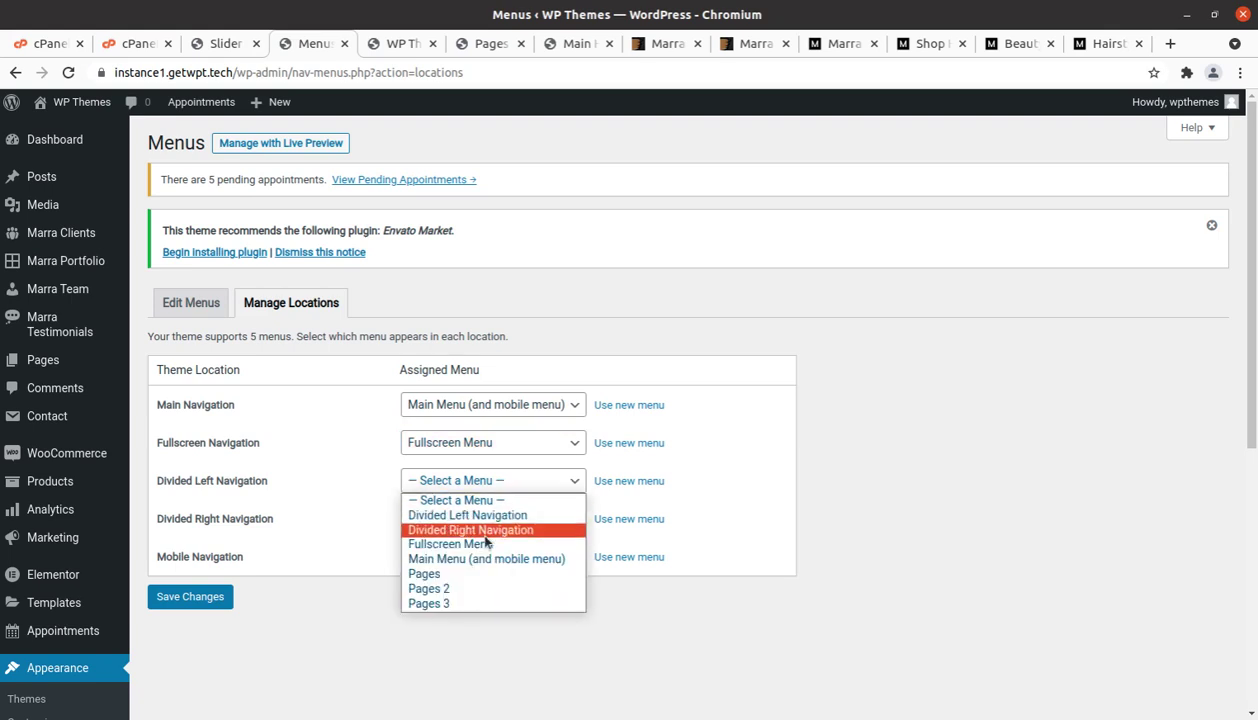
pyautogui.click(490, 516)
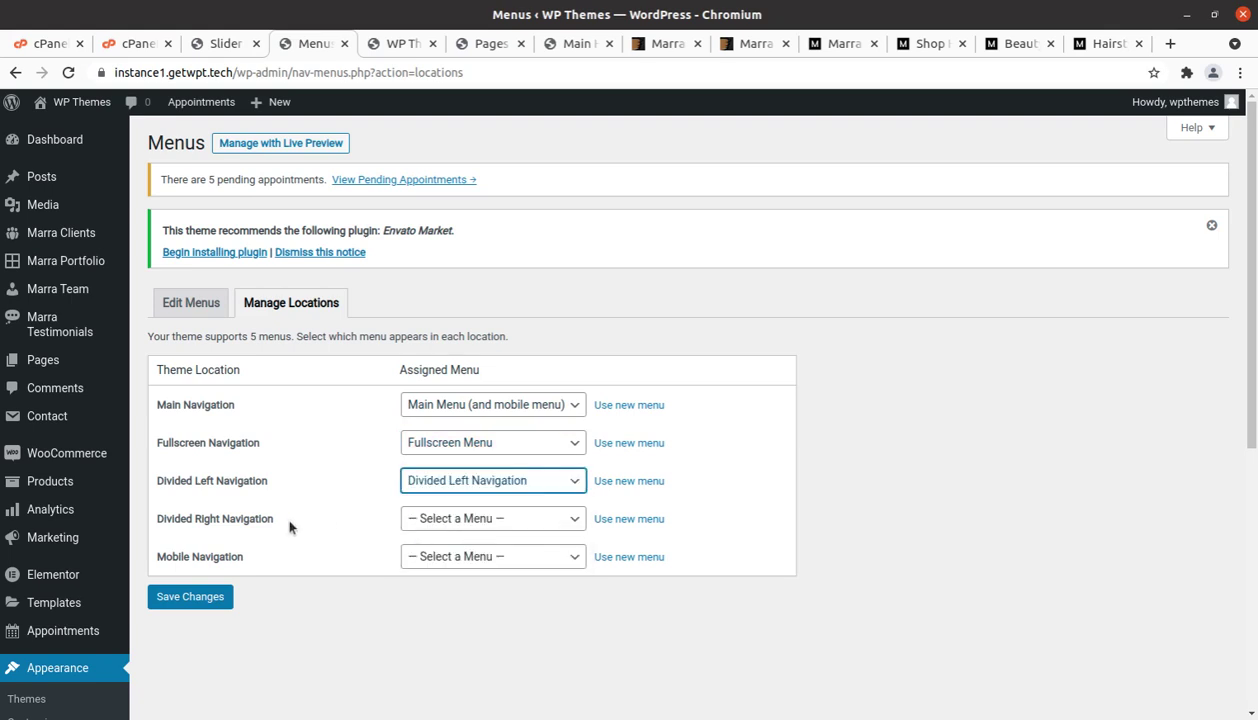
pyautogui.click(445, 519)
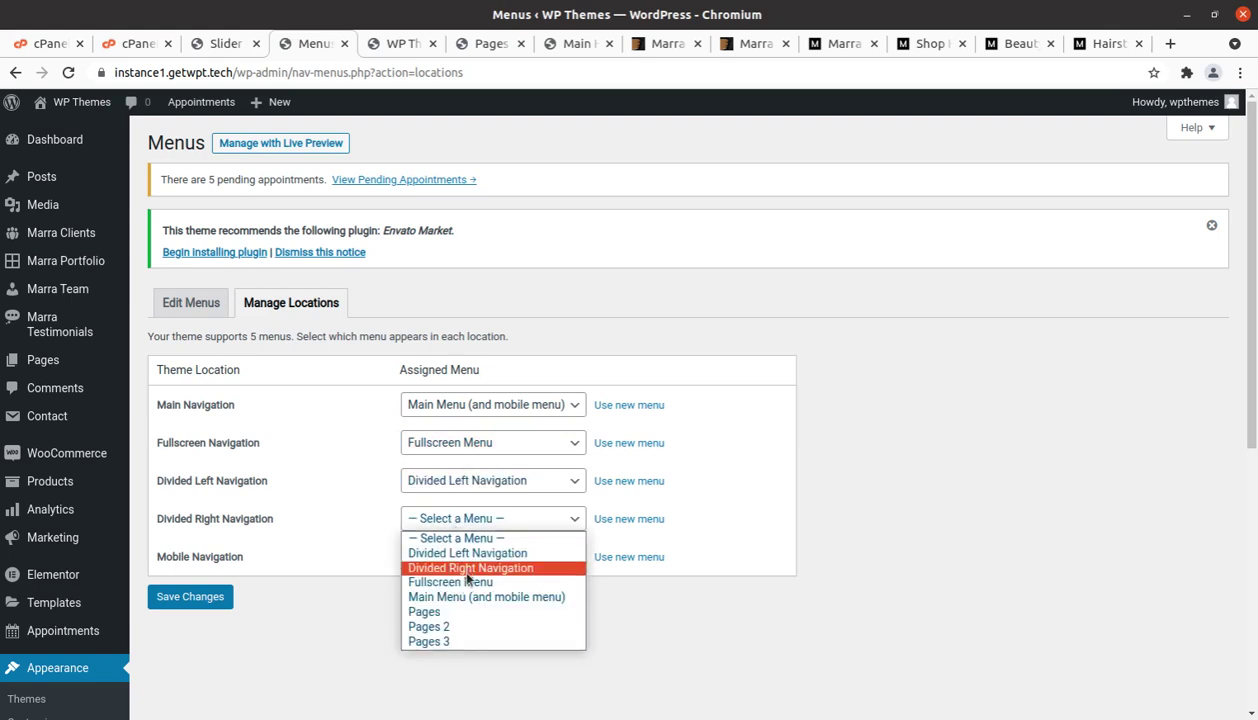
pyautogui.click(462, 567)
pyautogui.click(466, 558)
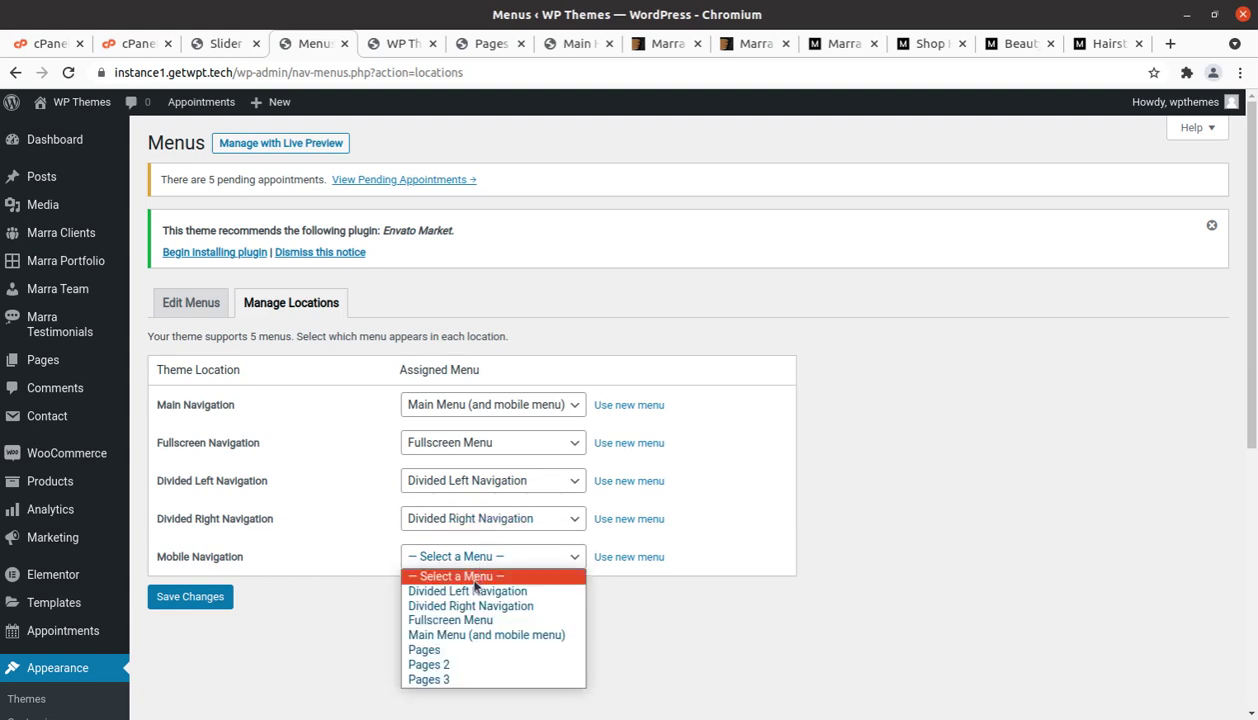
pyautogui.click(516, 637)
pyautogui.click(190, 597)
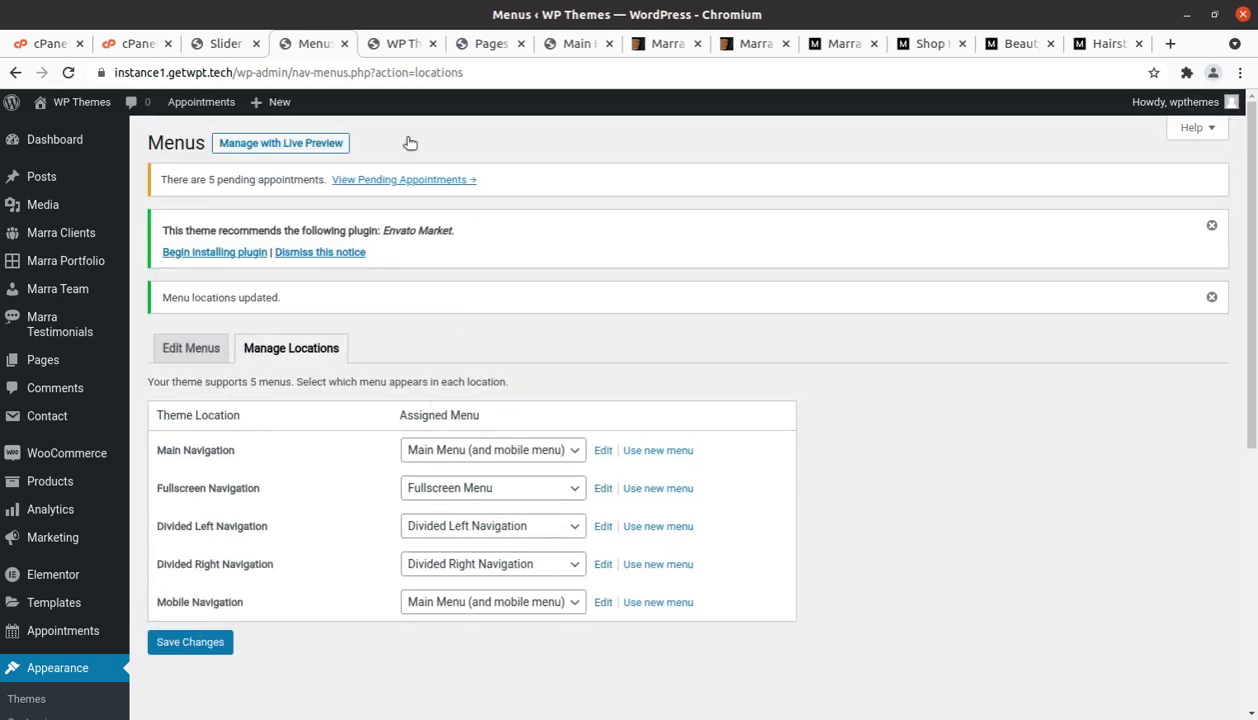
# Switch to the site's homepage tab, reload it and check the header navigation and its Portfolio submenu
pyautogui.click(400, 43)
pyautogui.click(68, 73)
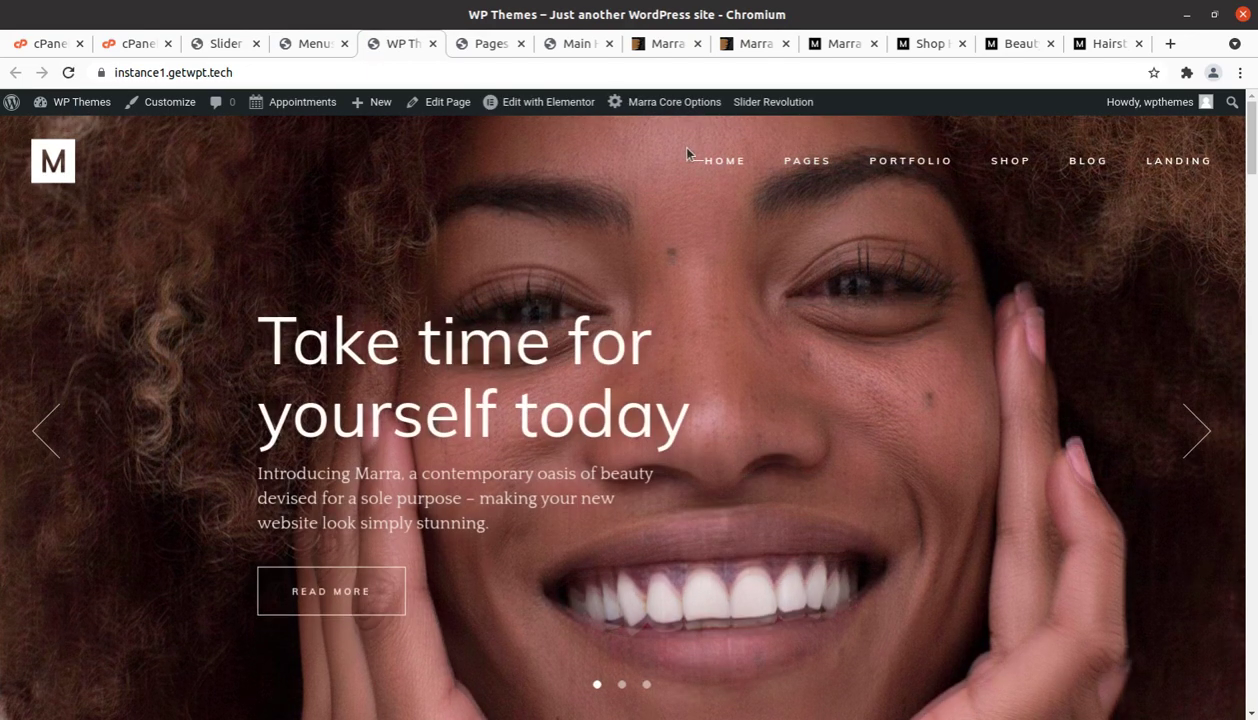
pyautogui.moveTo(928, 166)
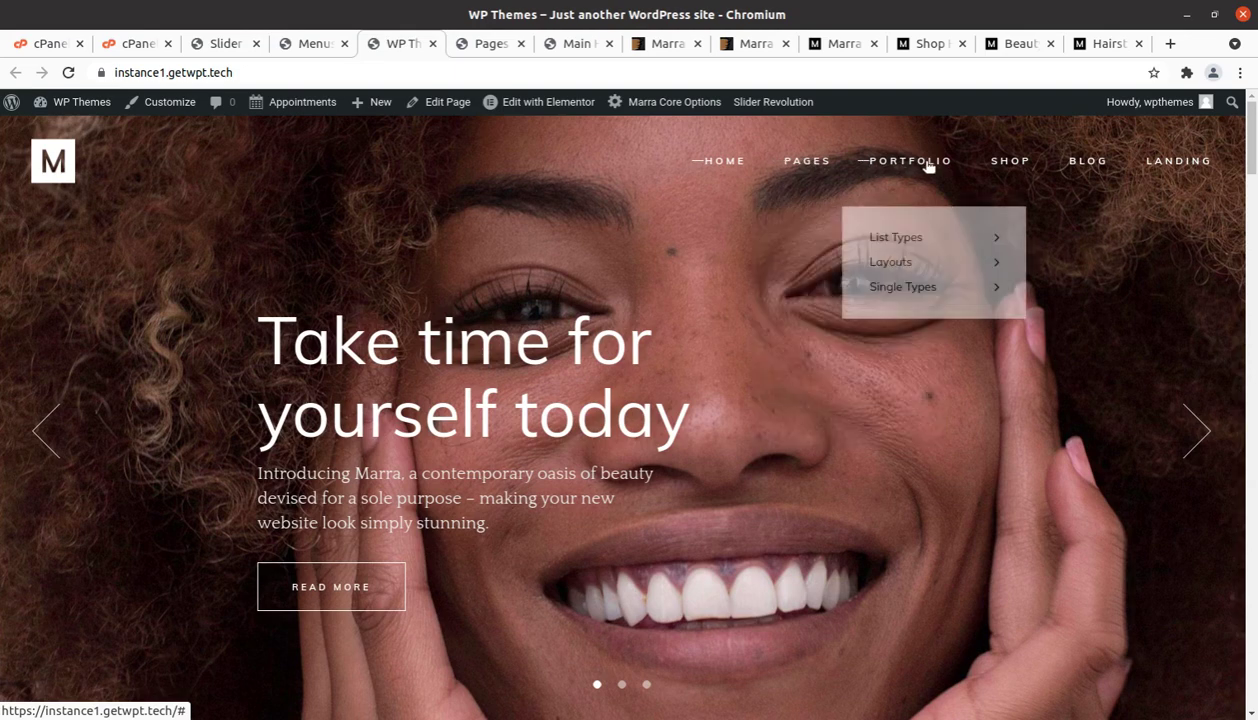
# Open the Beauty Salon page from the site's Home submenu and examine its header slider area and calendar section
pyautogui.moveTo(724, 160)
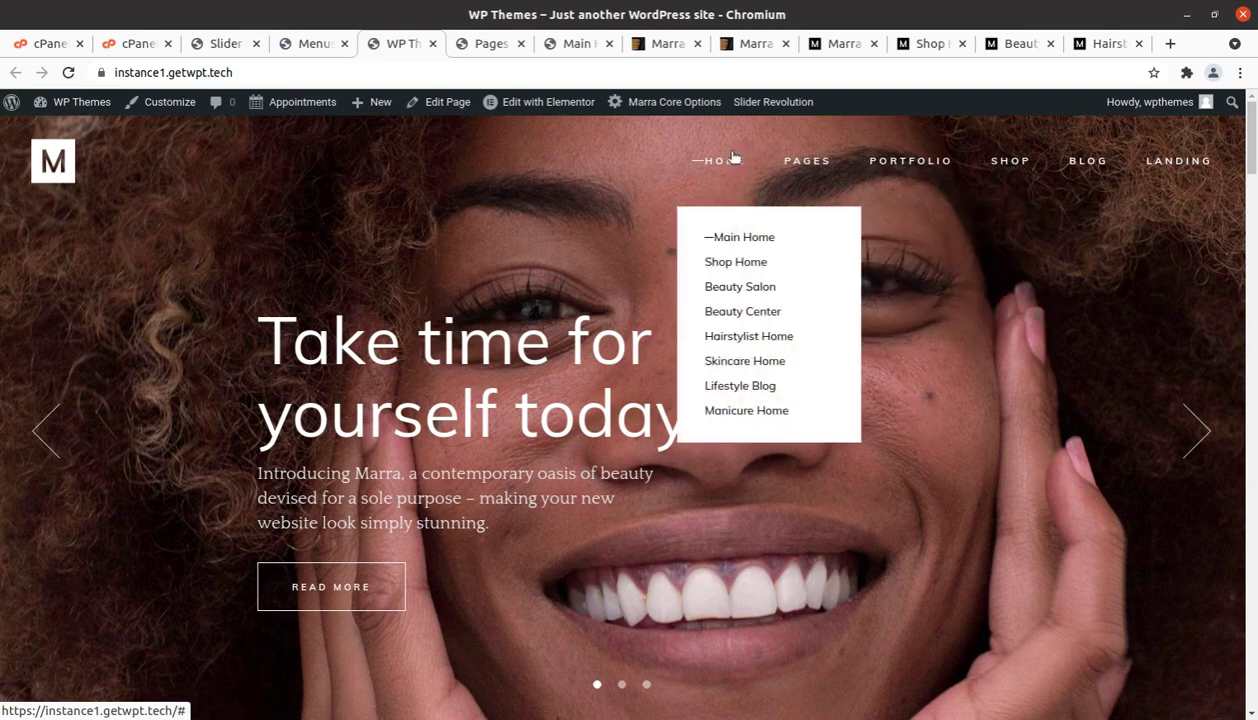
pyautogui.click(730, 289)
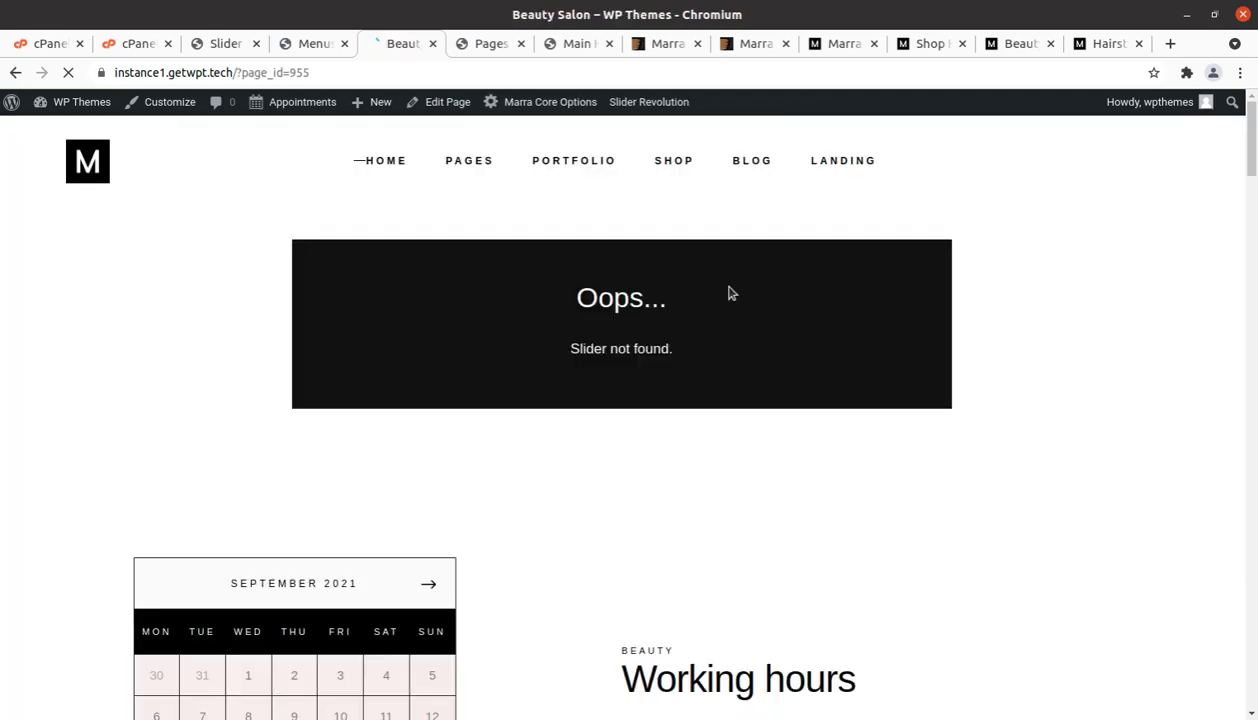
pyautogui.scroll(-4, 620, 394)
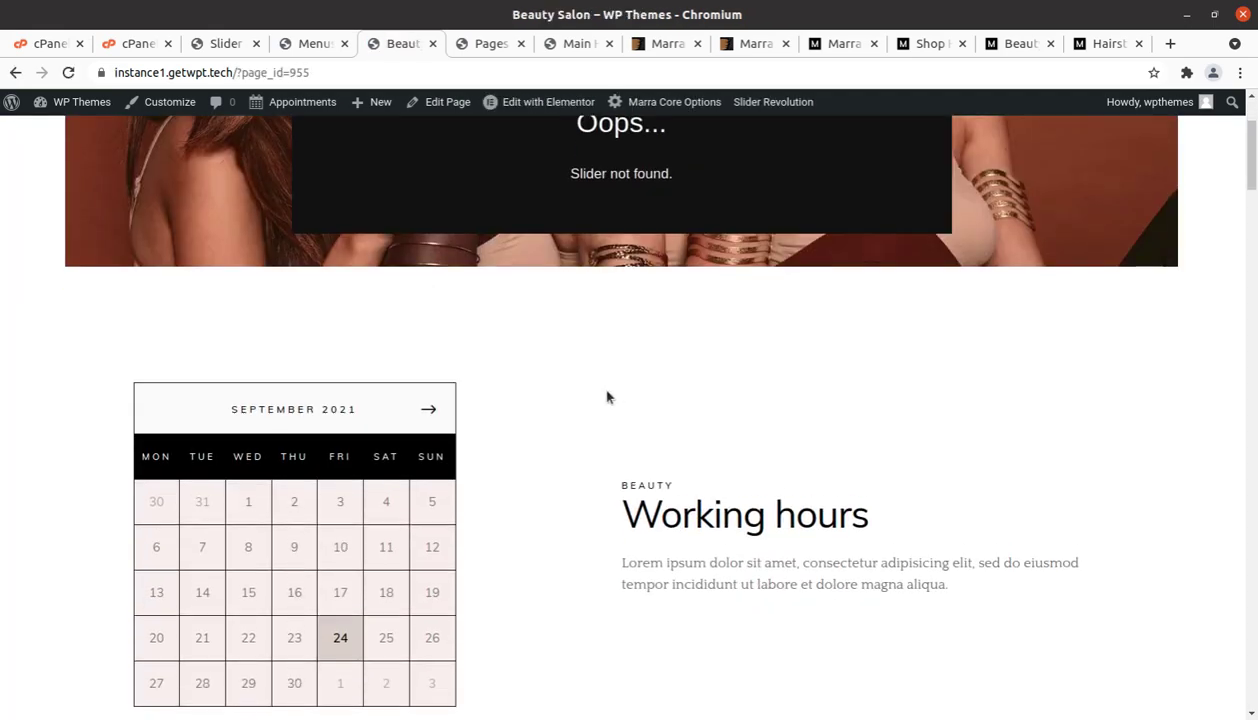
pyautogui.scroll(4, 606, 397)
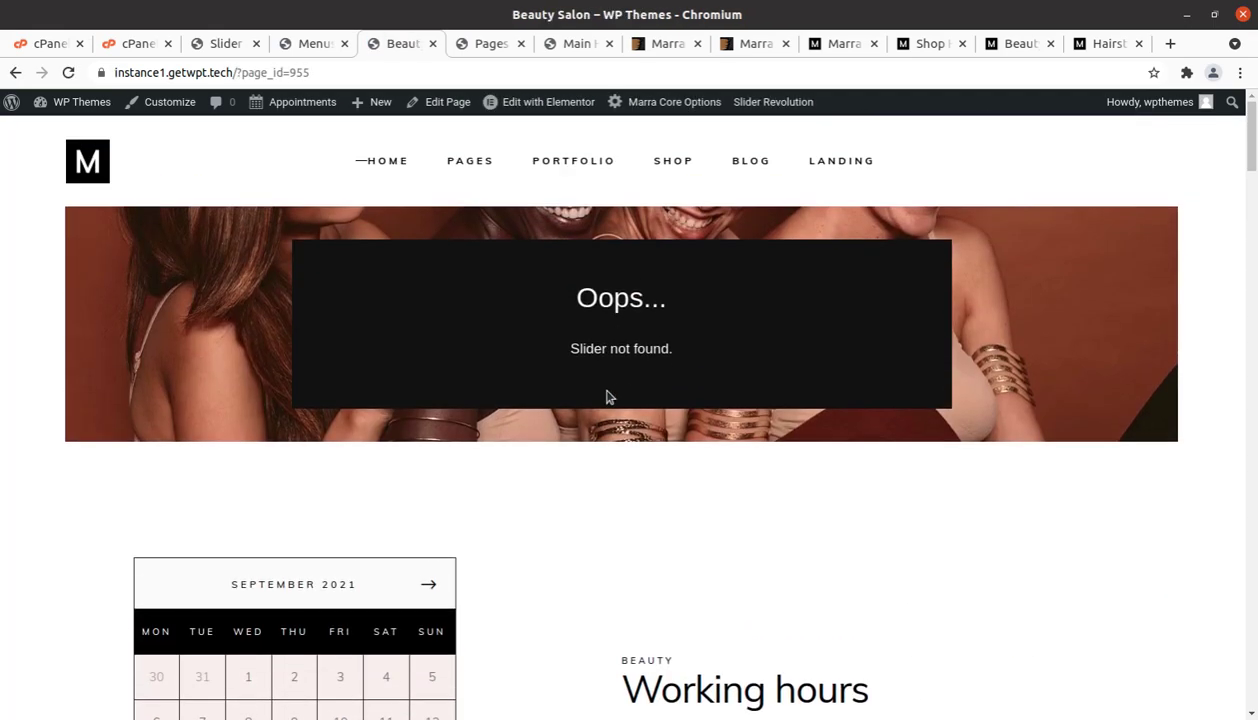
pyautogui.scroll(-4, 592, 388)
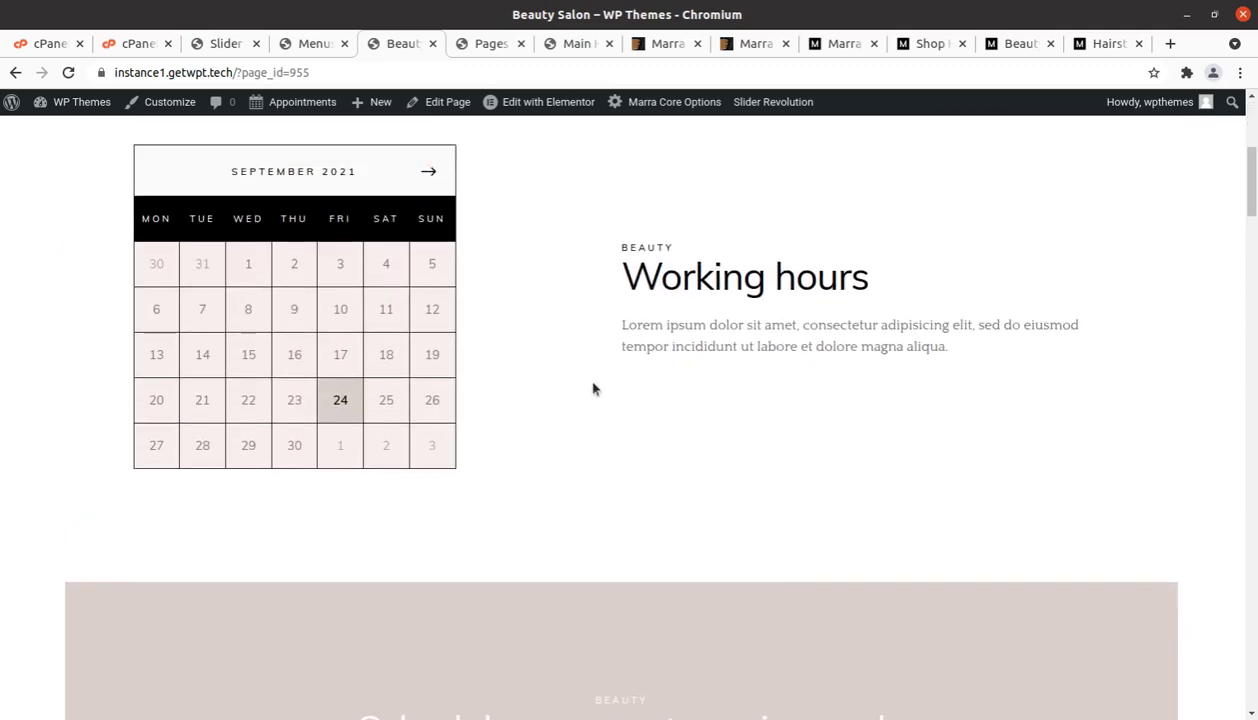
pyautogui.scroll(4, 427, 174)
# Open the Beauty Center page from the Home submenu and examine its slider area and the content below it
pyautogui.moveTo(373, 160)
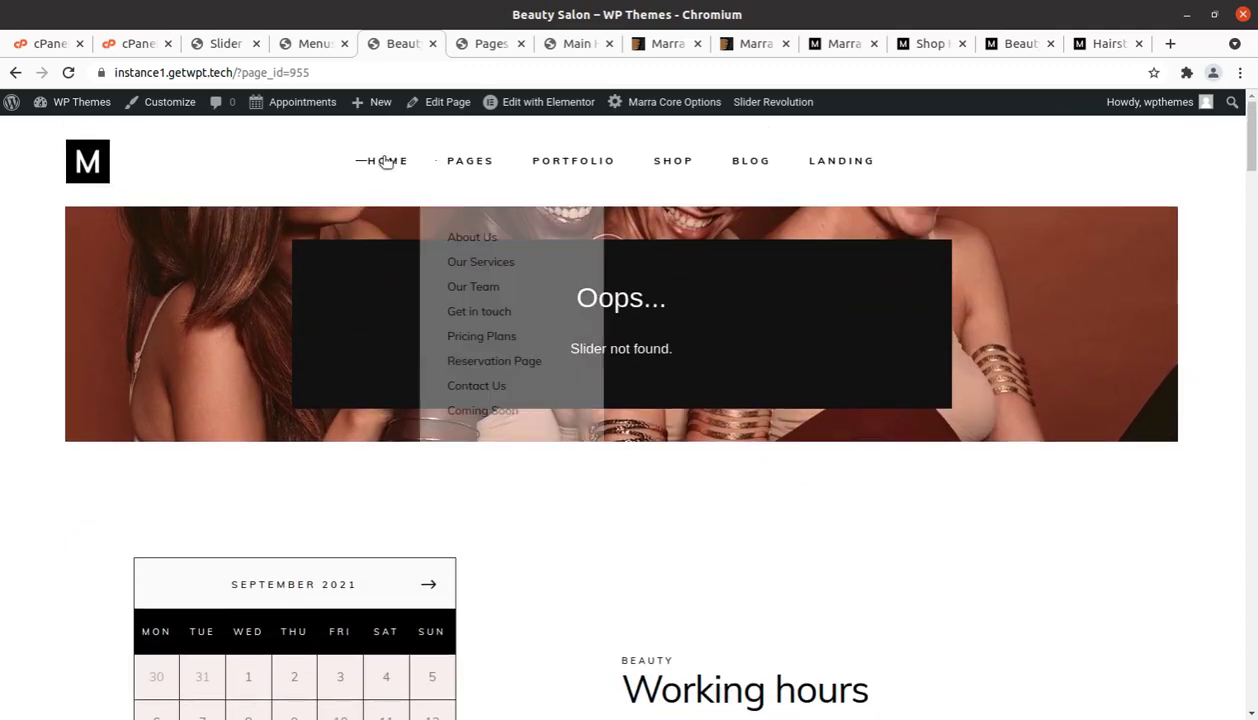
pyautogui.click(386, 317)
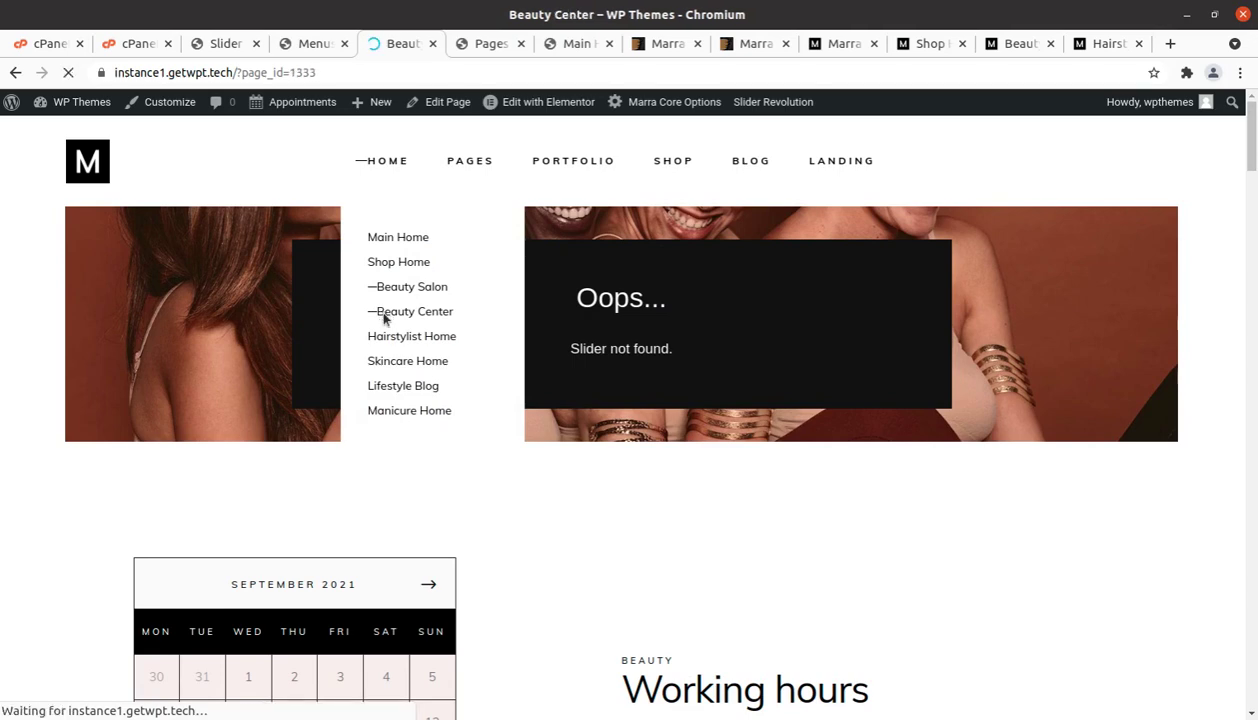
pyautogui.scroll(-3, 736, 421)
pyautogui.scroll(2, 546, 246)
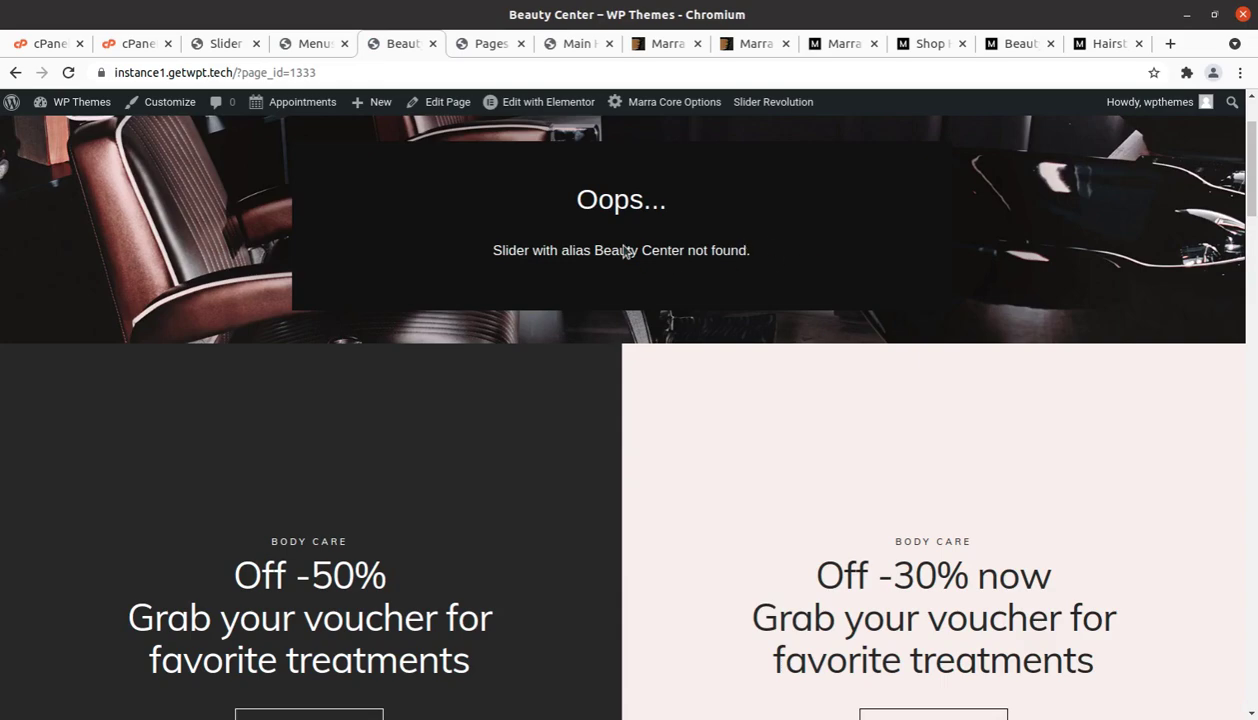
pyautogui.scroll(-10, 630, 280)
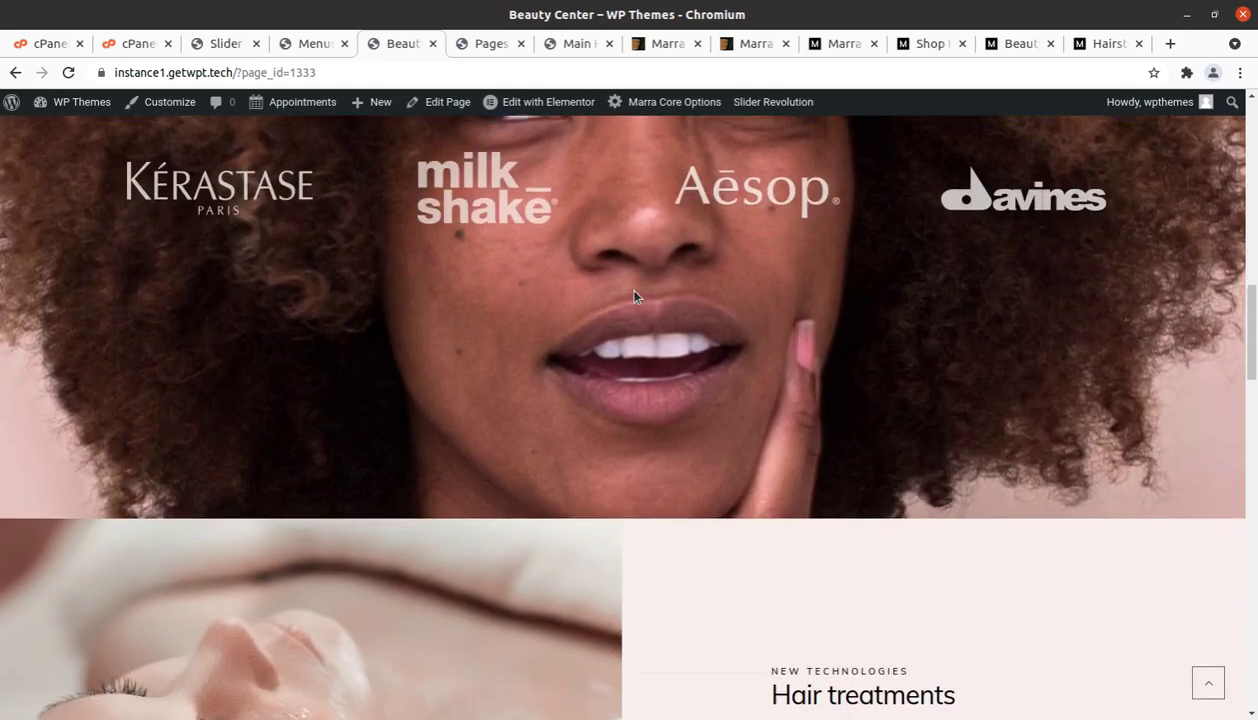
pyautogui.scroll(10, 633, 296)
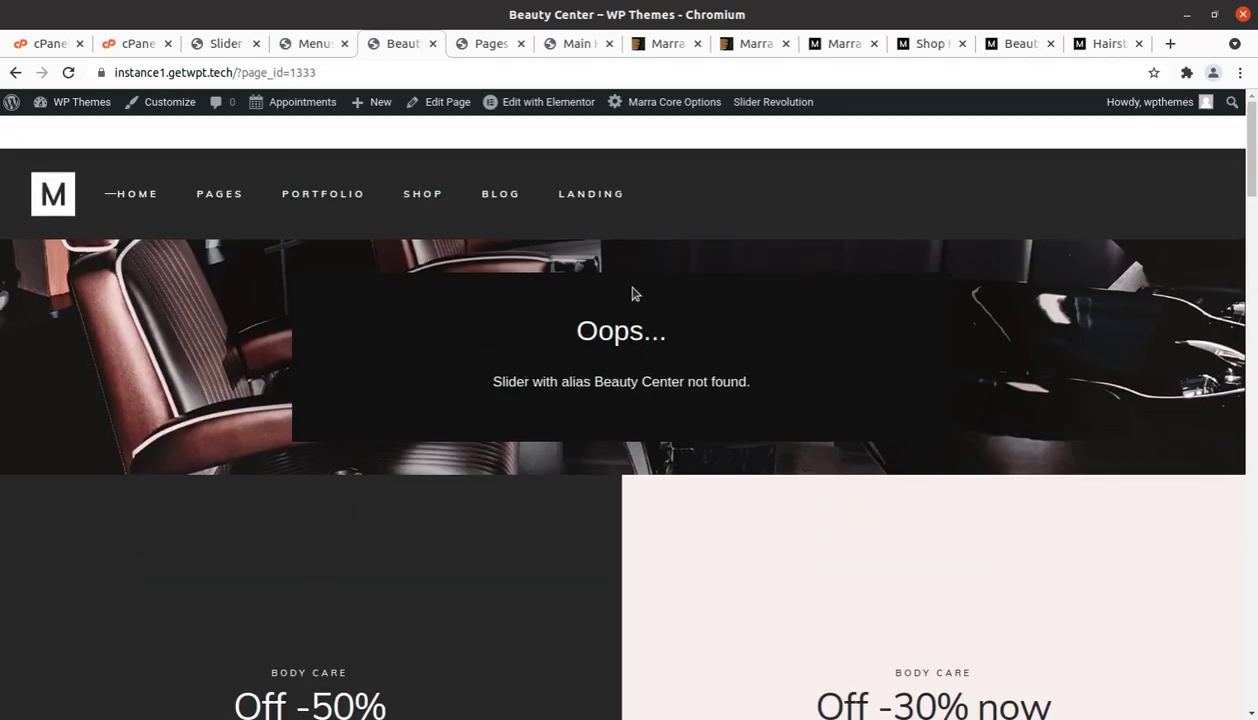
# Return to the Main Home page and review its content from the header slider down to the New locations soon section
pyautogui.moveTo(128, 190)
pyautogui.click(135, 272)
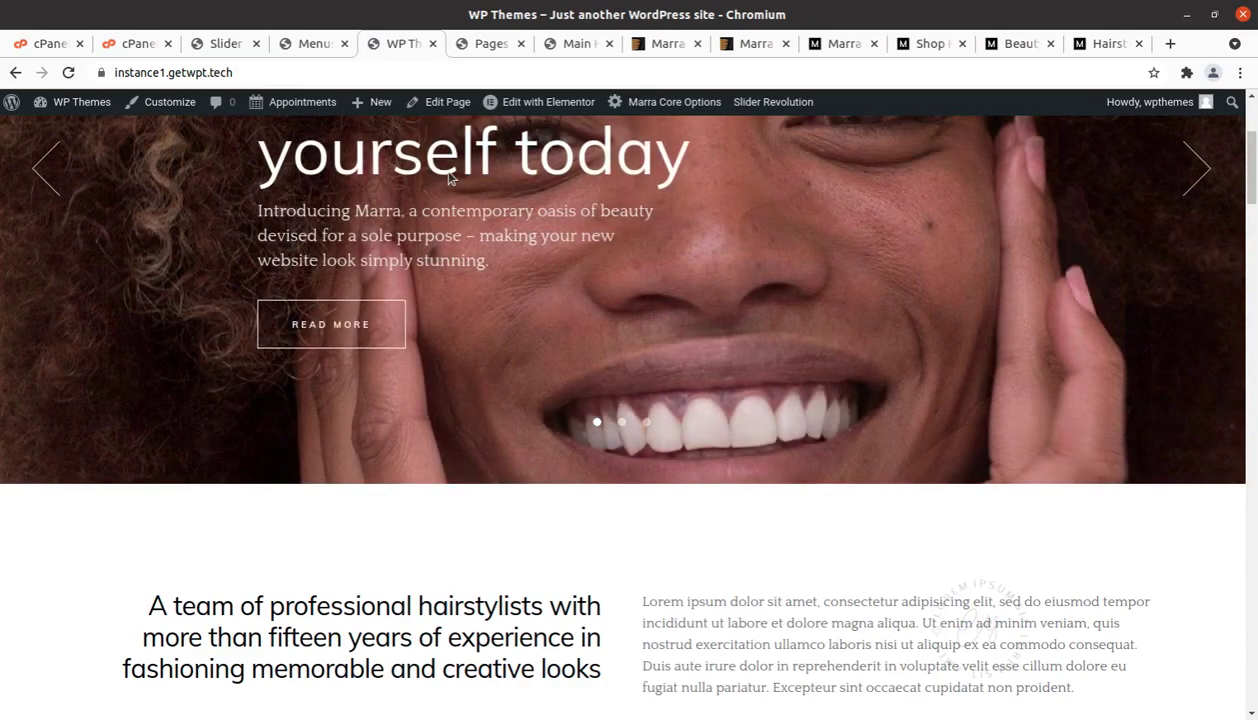
pyautogui.scroll(-3, 541, 177)
pyautogui.scroll(-2, 541, 178)
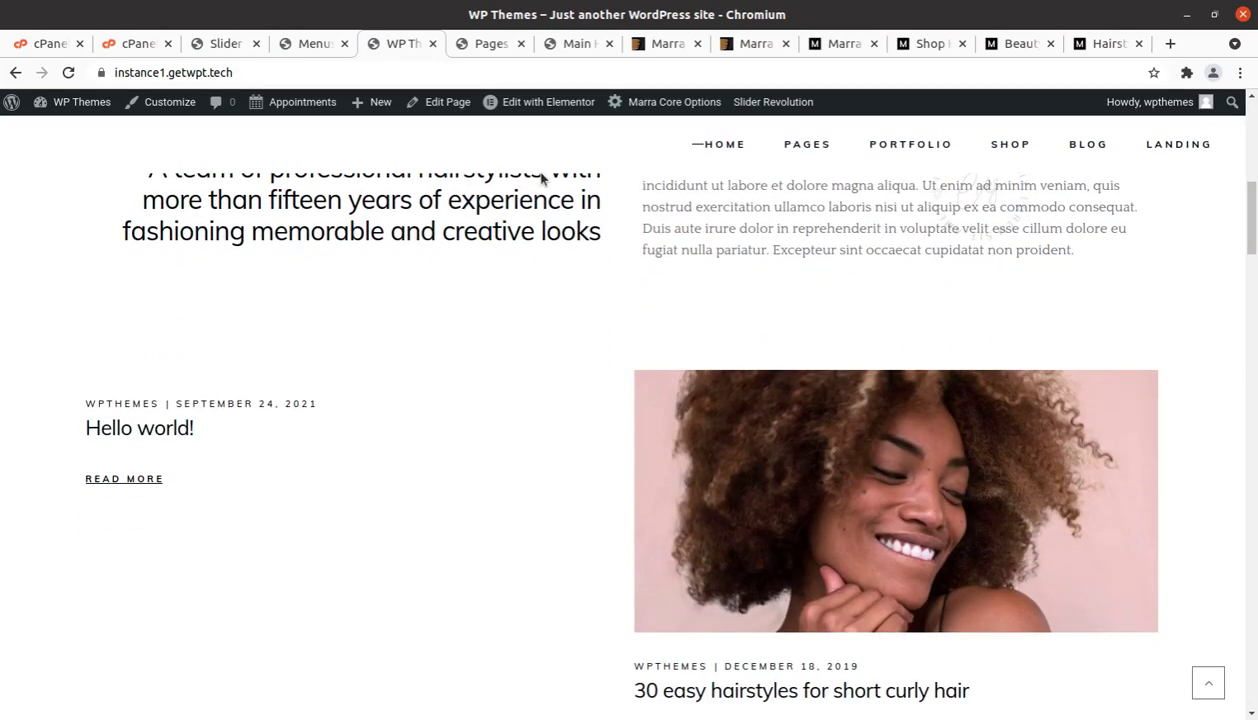
pyautogui.scroll(-8, 541, 177)
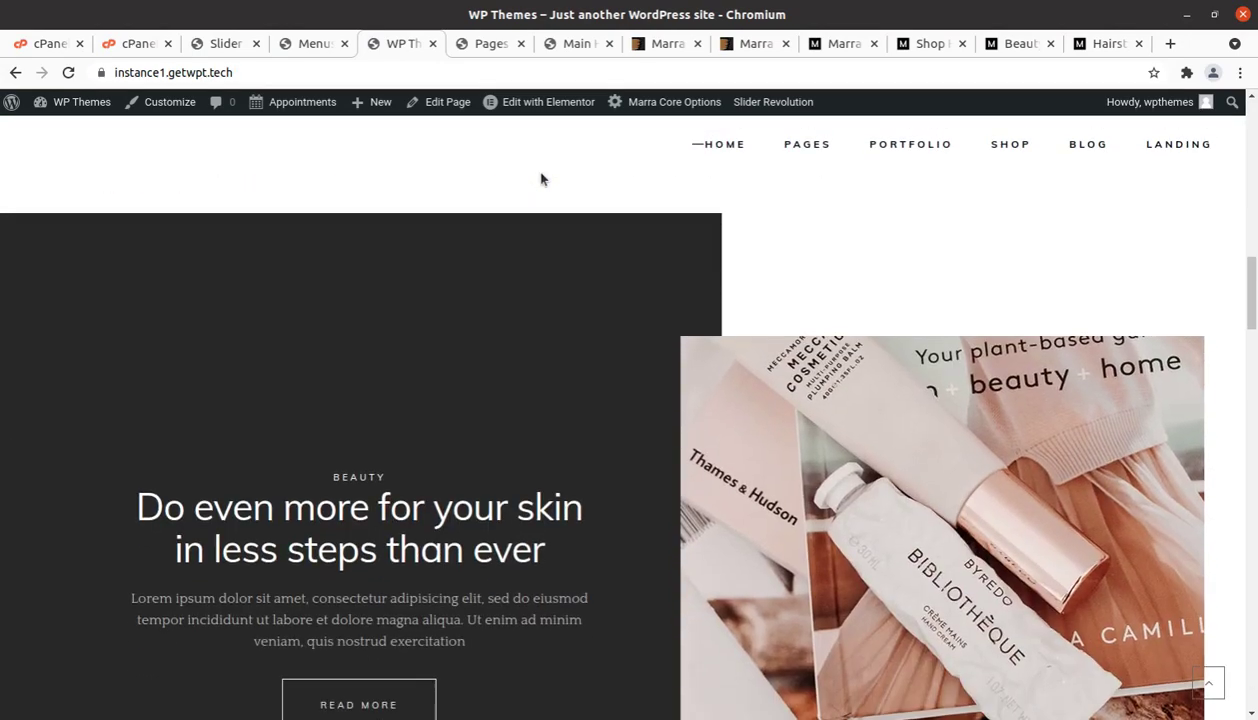
pyautogui.scroll(-4, 541, 179)
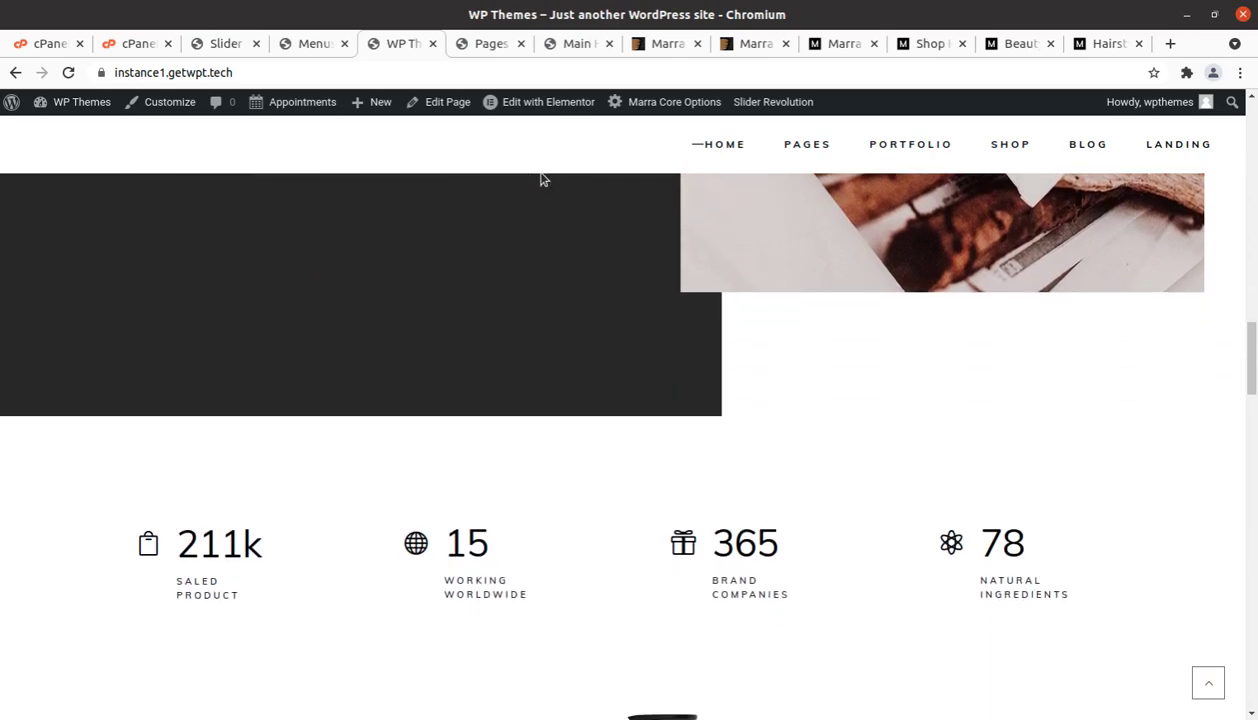
pyautogui.scroll(-7, 541, 178)
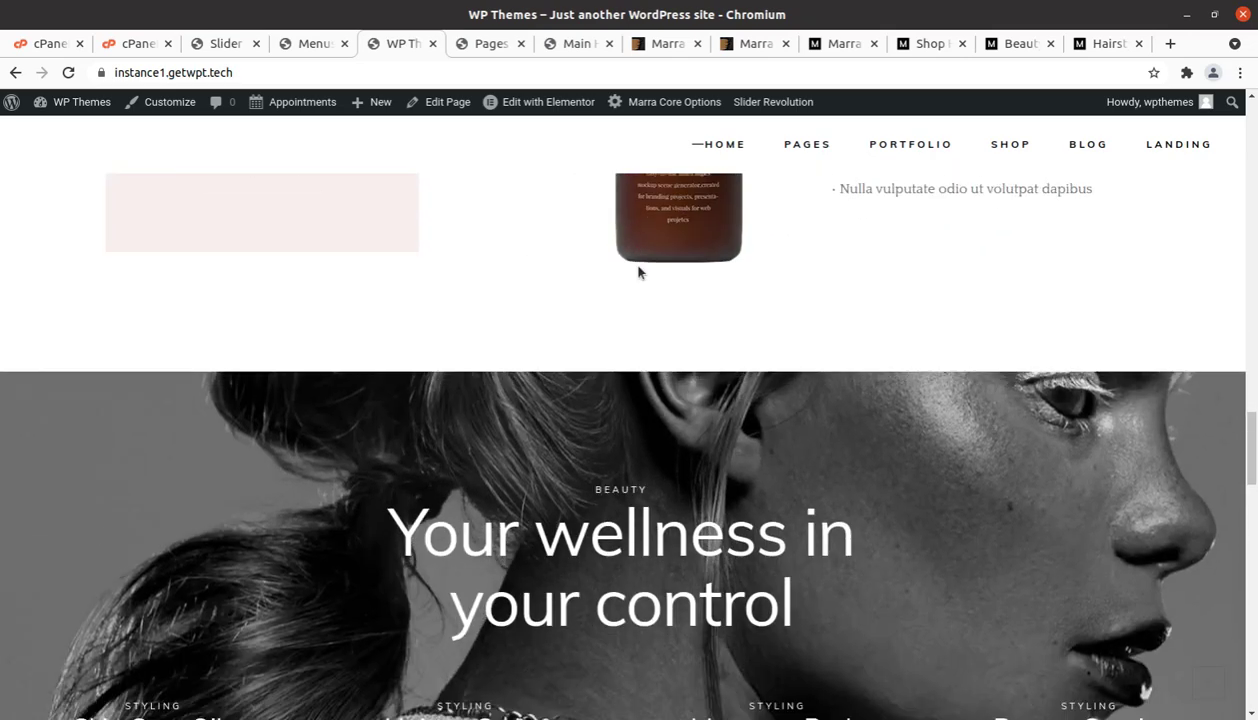
pyautogui.scroll(-1, 639, 272)
pyautogui.scroll(3, 639, 272)
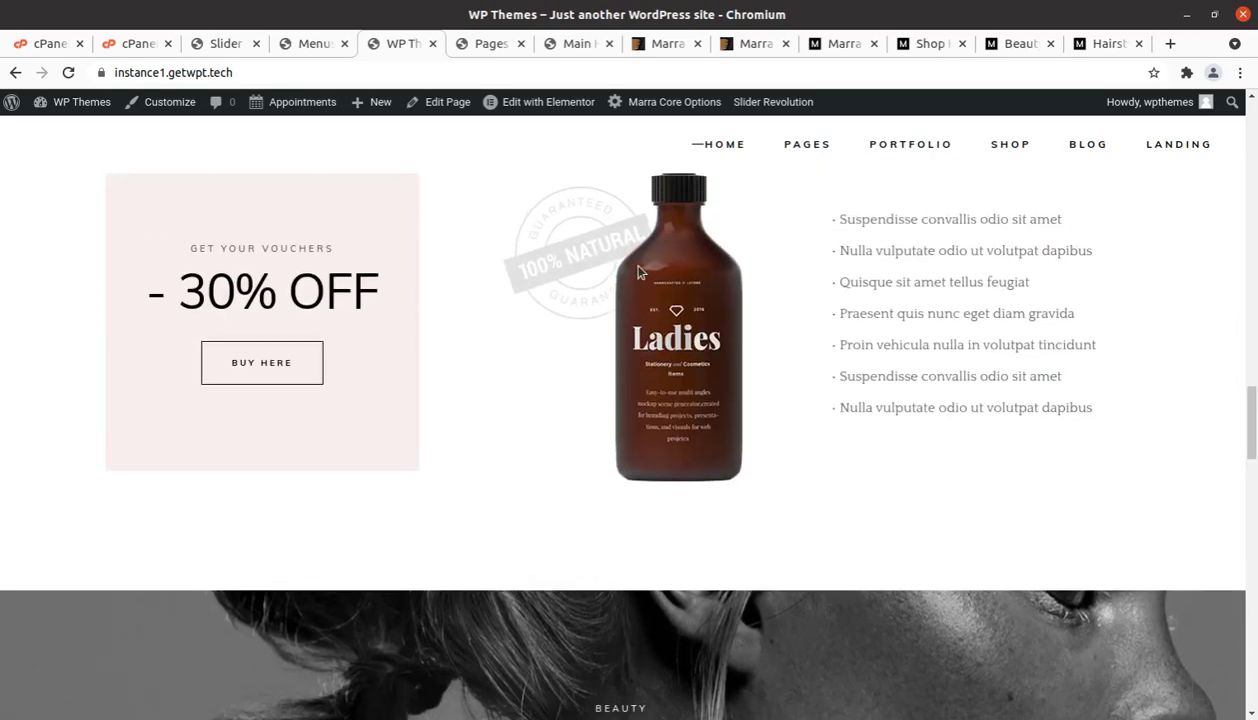
pyautogui.scroll(3, 639, 272)
pyautogui.scroll(2, 676, 291)
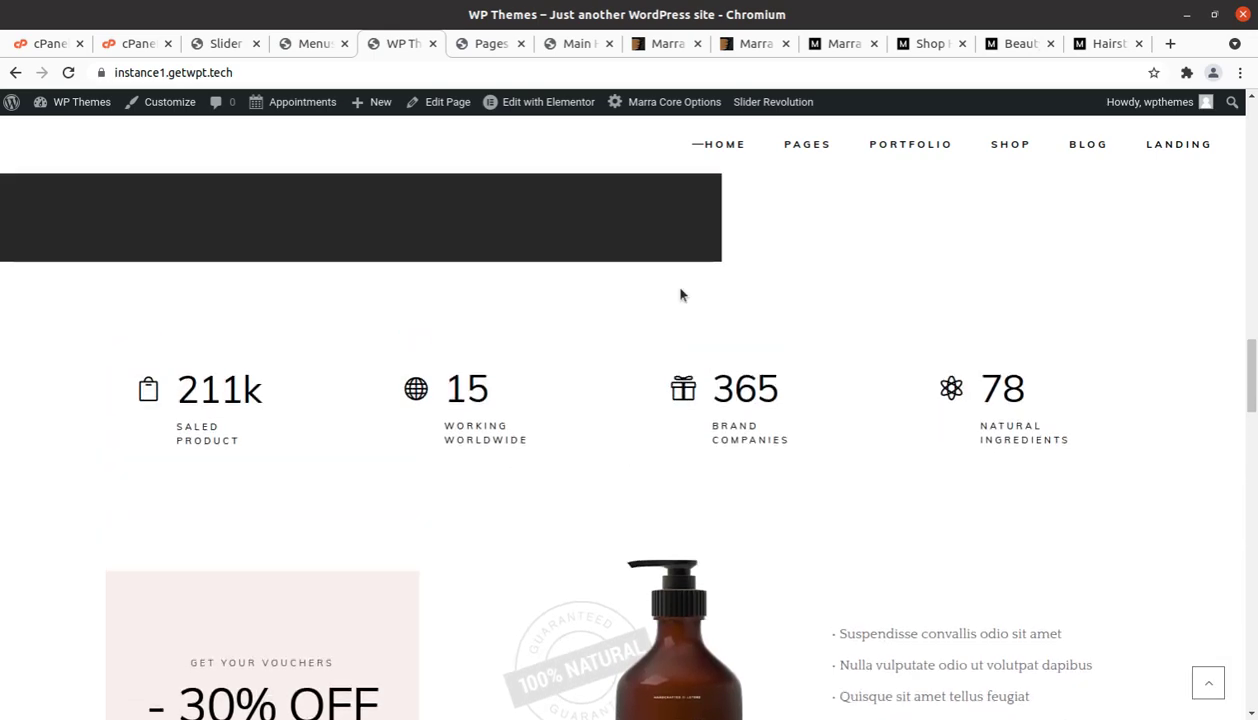
pyautogui.scroll(-2, 680, 294)
pyautogui.scroll(-5, 680, 294)
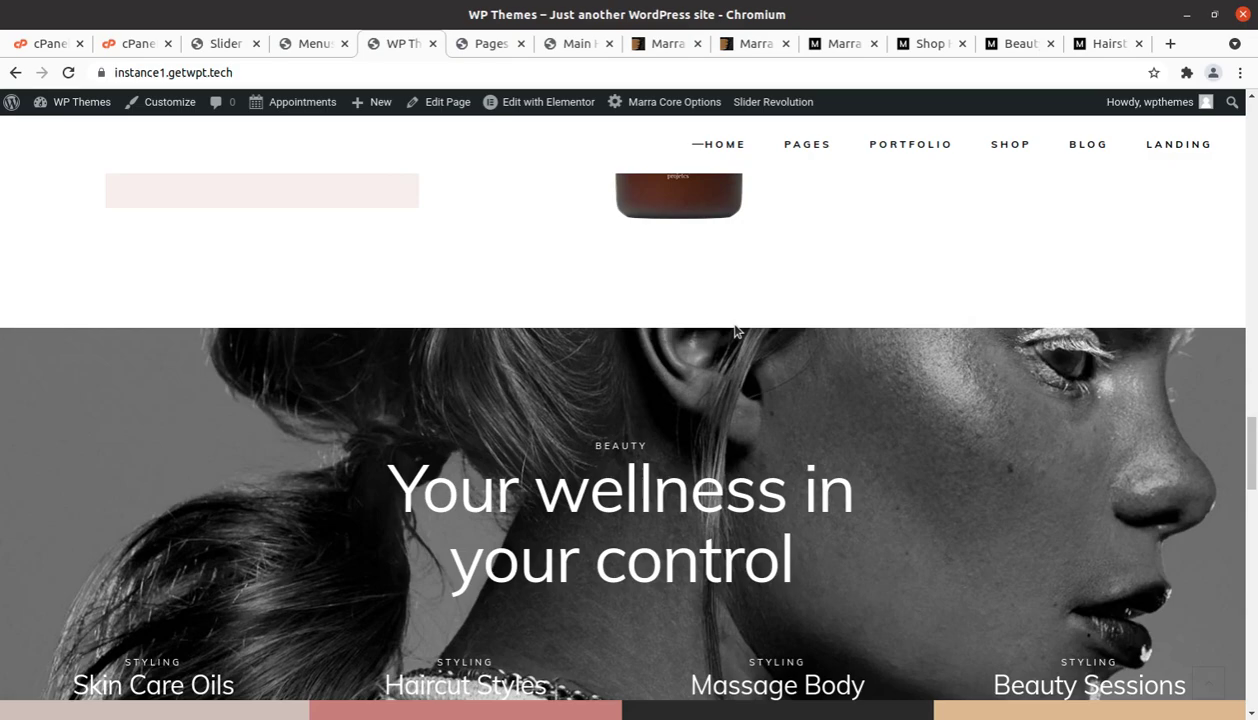
pyautogui.scroll(-8, 735, 330)
pyautogui.scroll(3, 735, 330)
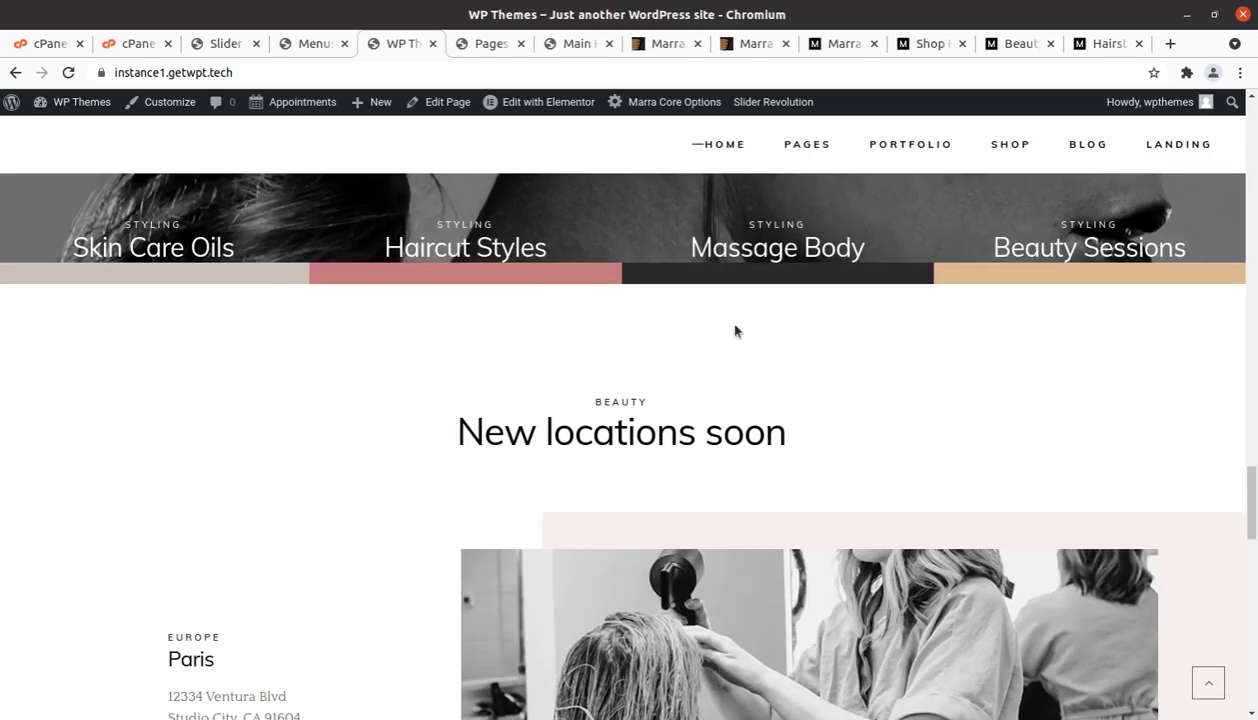
pyautogui.scroll(20, 735, 330)
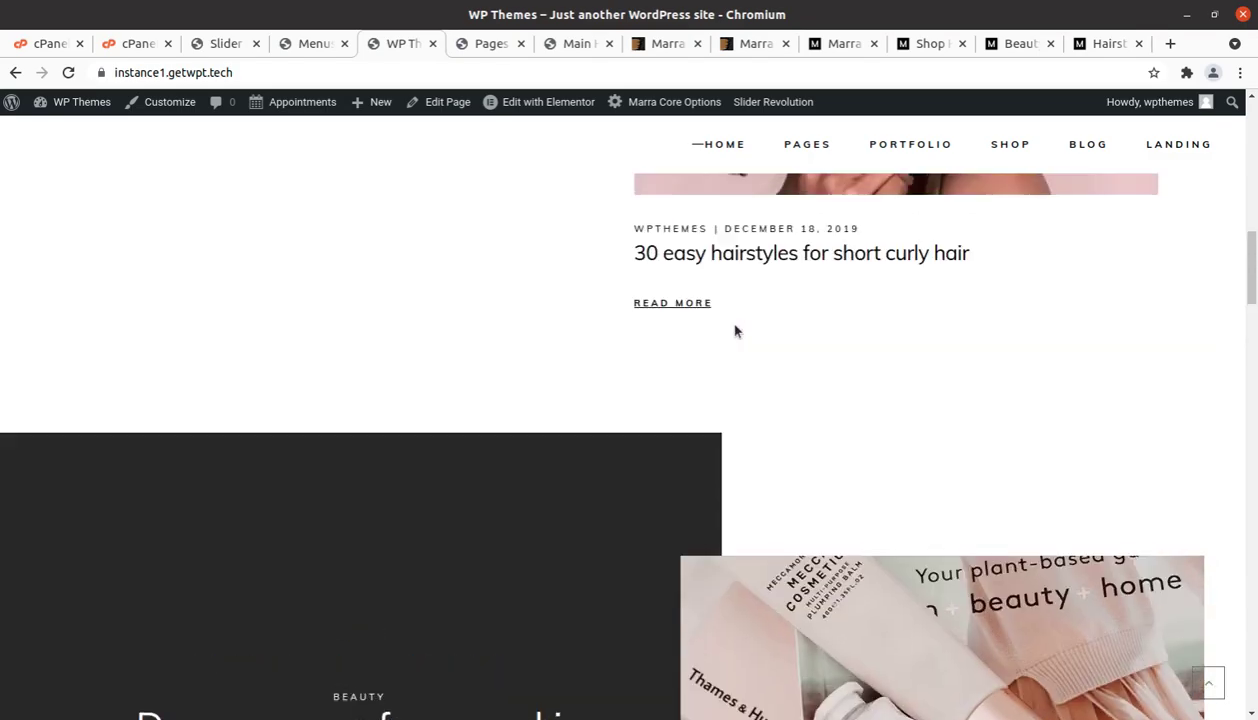
pyautogui.scroll(6, 764, 155)
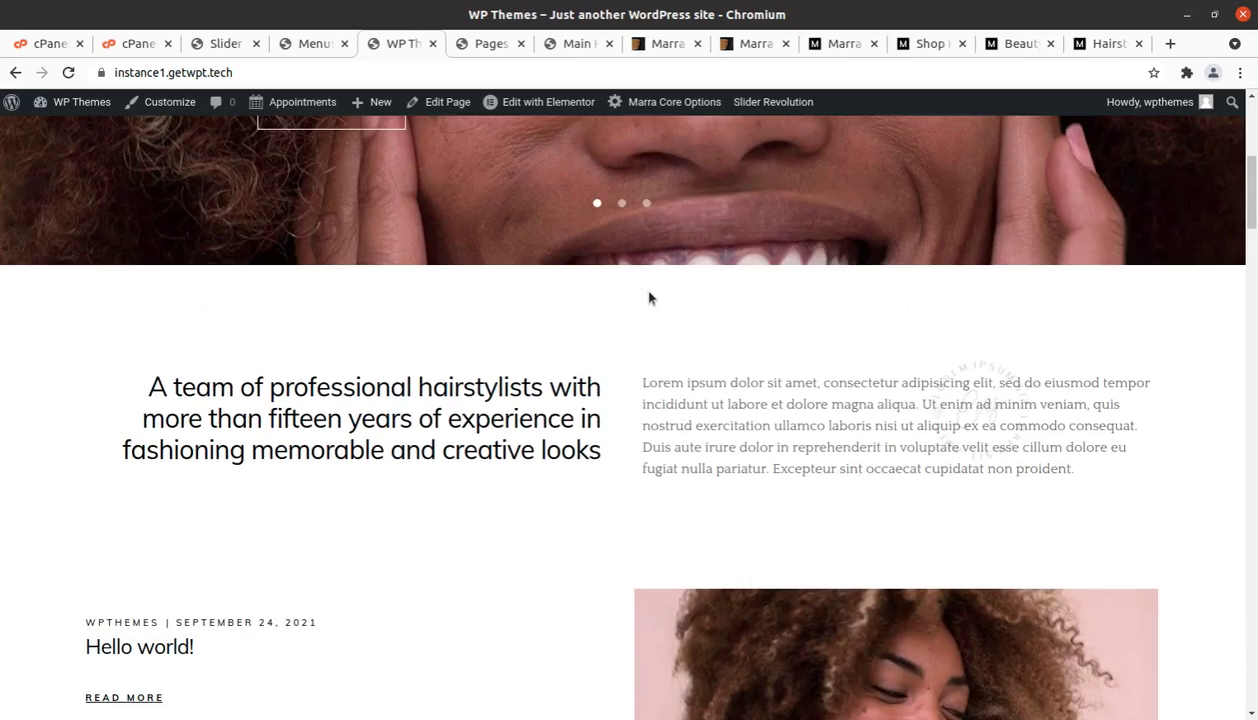
pyautogui.scroll(5, 649, 297)
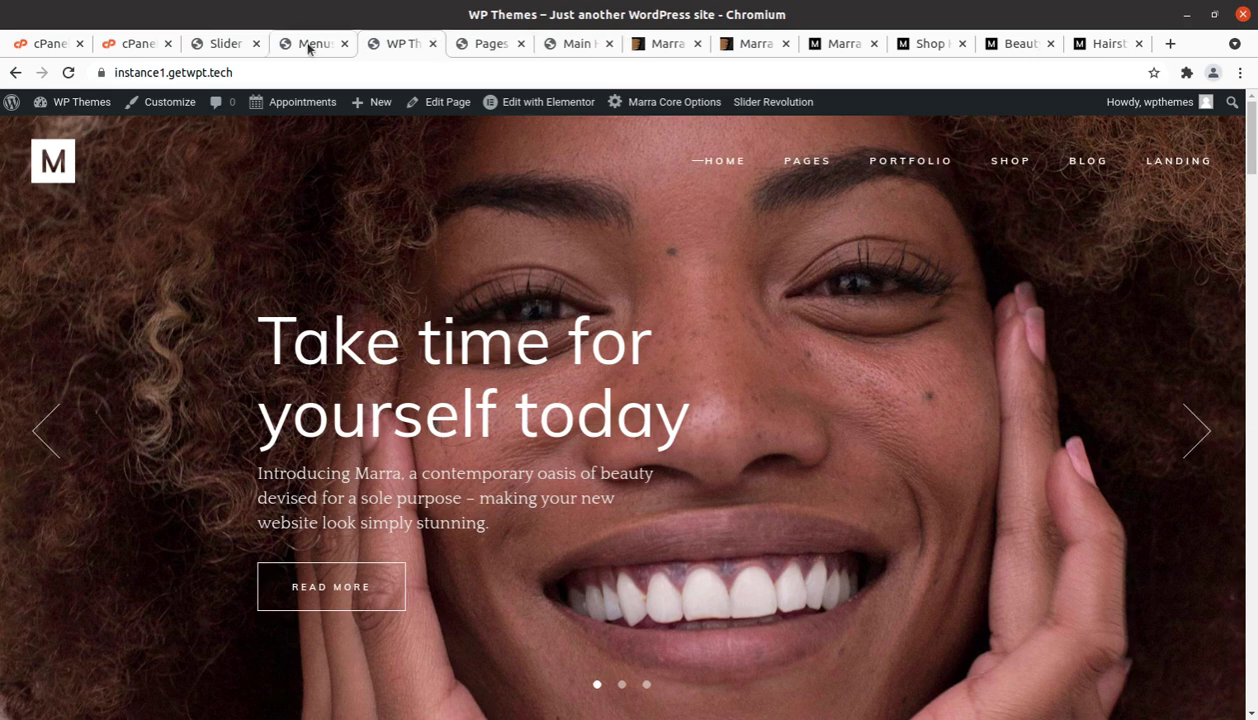
# Switch to the Slider Revolution tab and go from there to the WordPress admin Dashboard
pyautogui.click(228, 45)
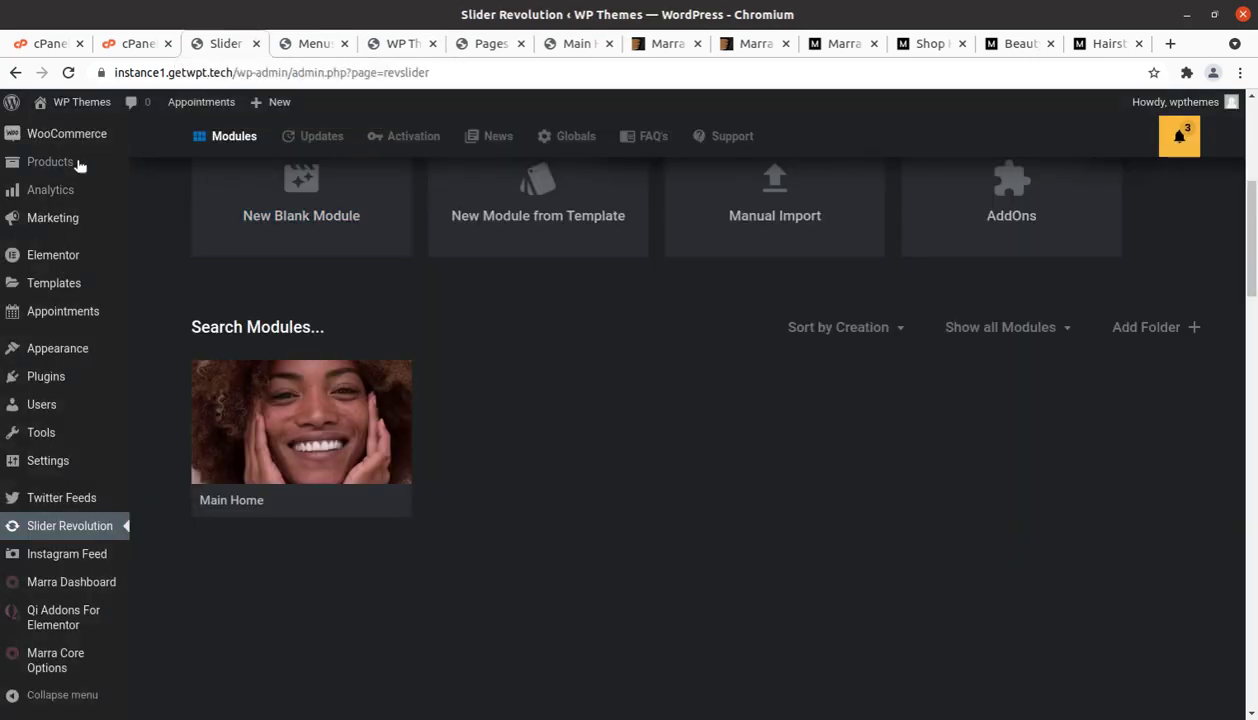
pyautogui.moveTo(67, 135)
pyautogui.click(12, 103)
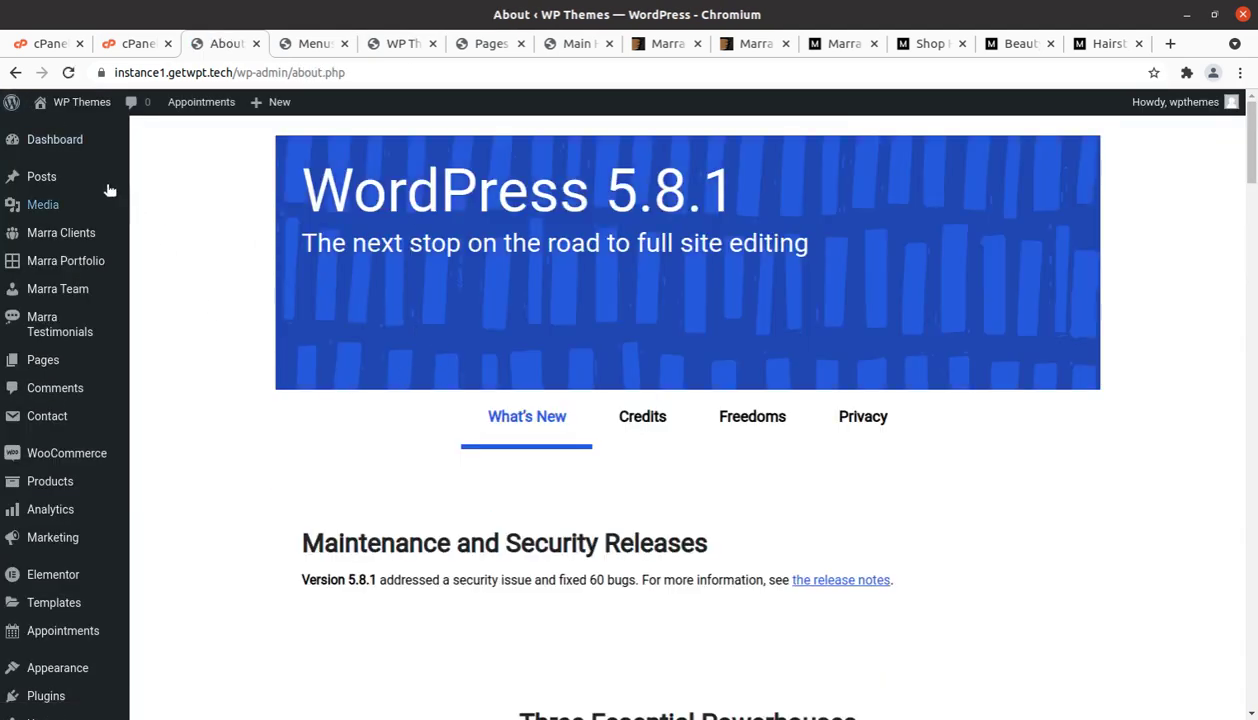
pyautogui.click(65, 145)
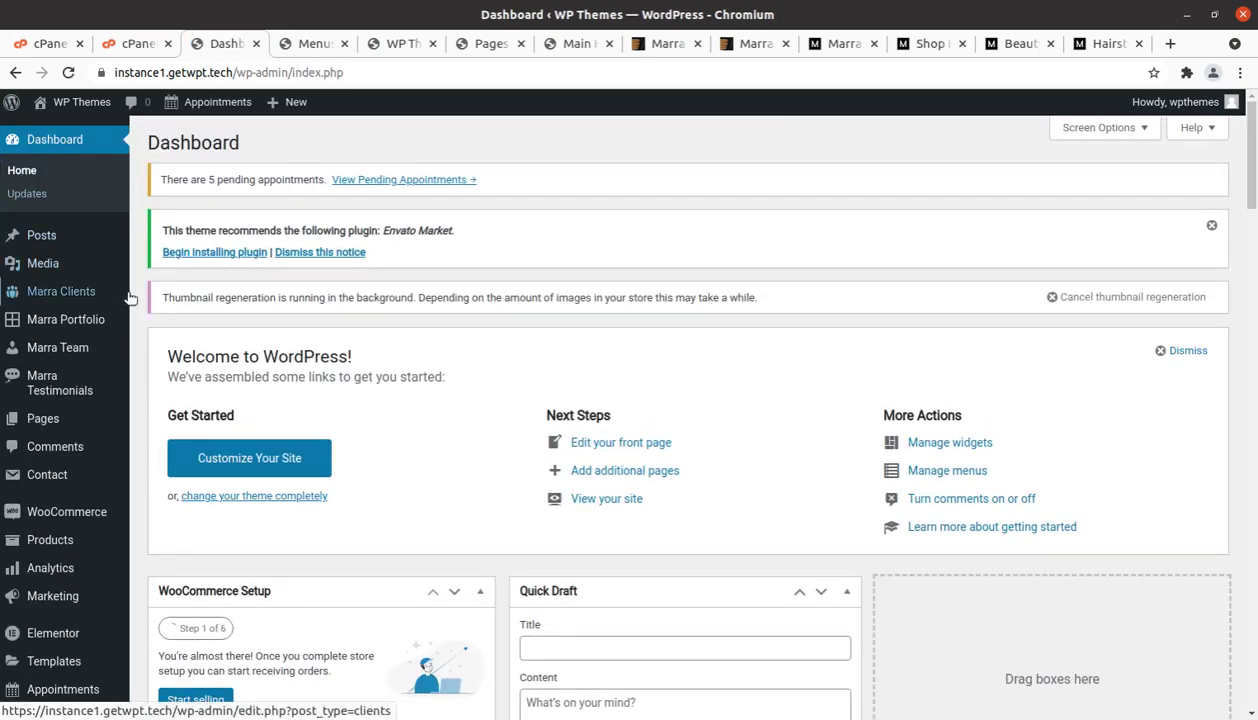
# Dismiss the Dashboard notices about thumbnail regeneration and the recommended Envato Market plugin
pyautogui.click(1211, 230)
pyautogui.click(1049, 227)
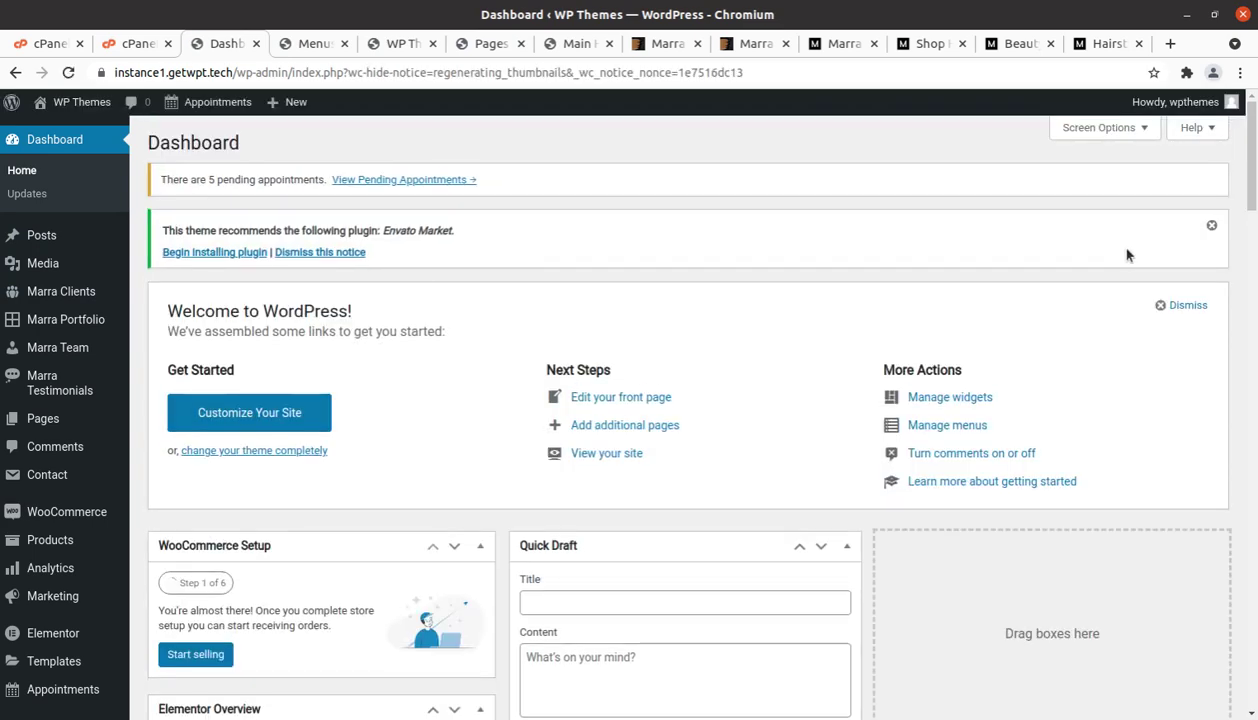
pyautogui.click(1211, 226)
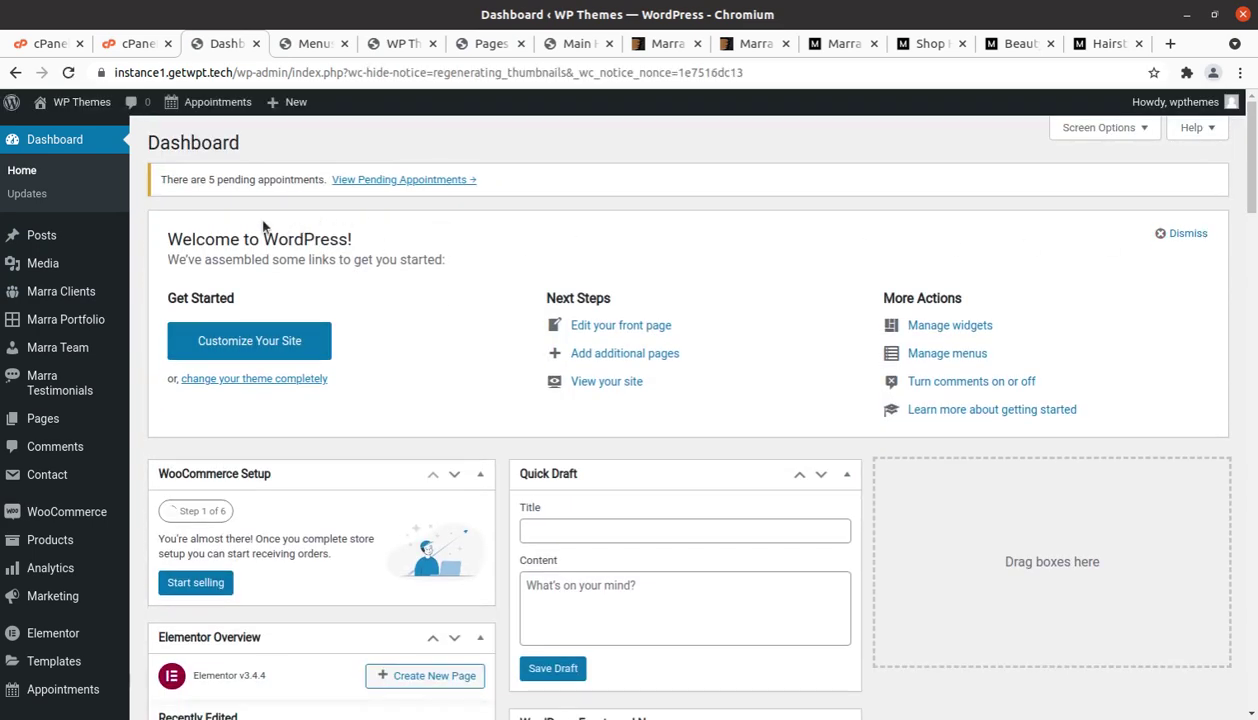
pyautogui.moveTo(55, 268)
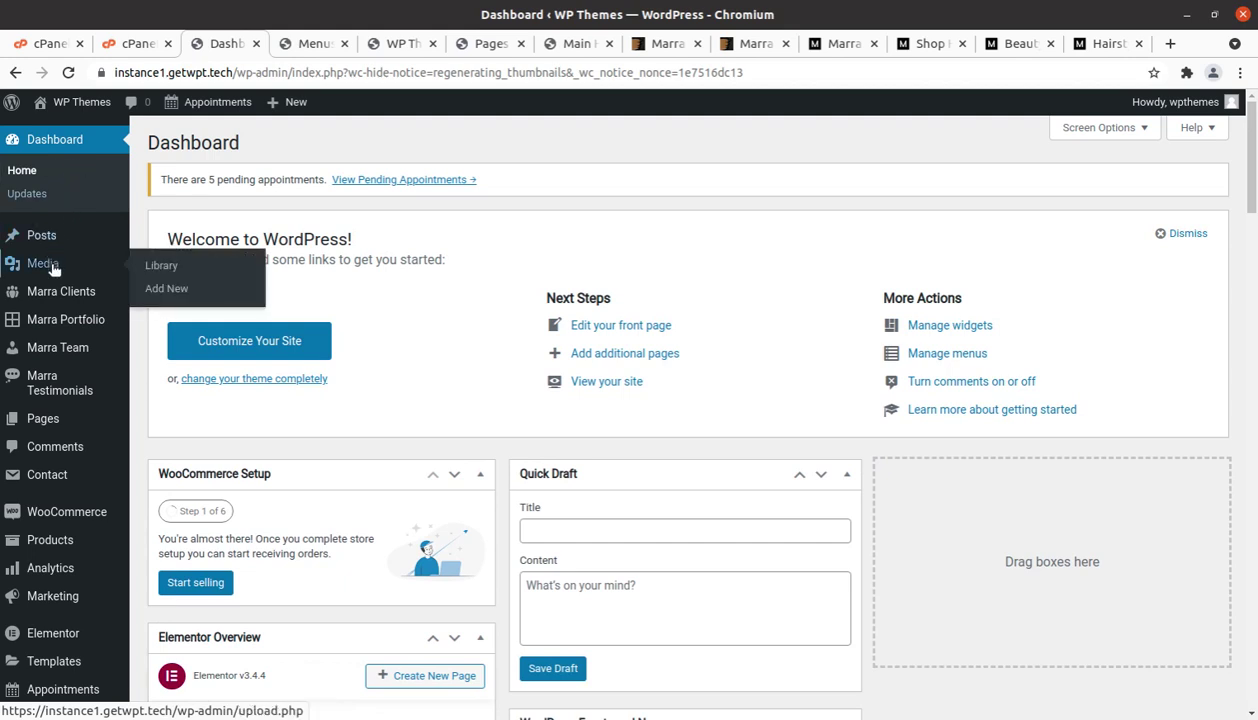
# Open the Marra Clients list in a new tab and review the client entries and their logo images
pyautogui.moveTo(65, 297)
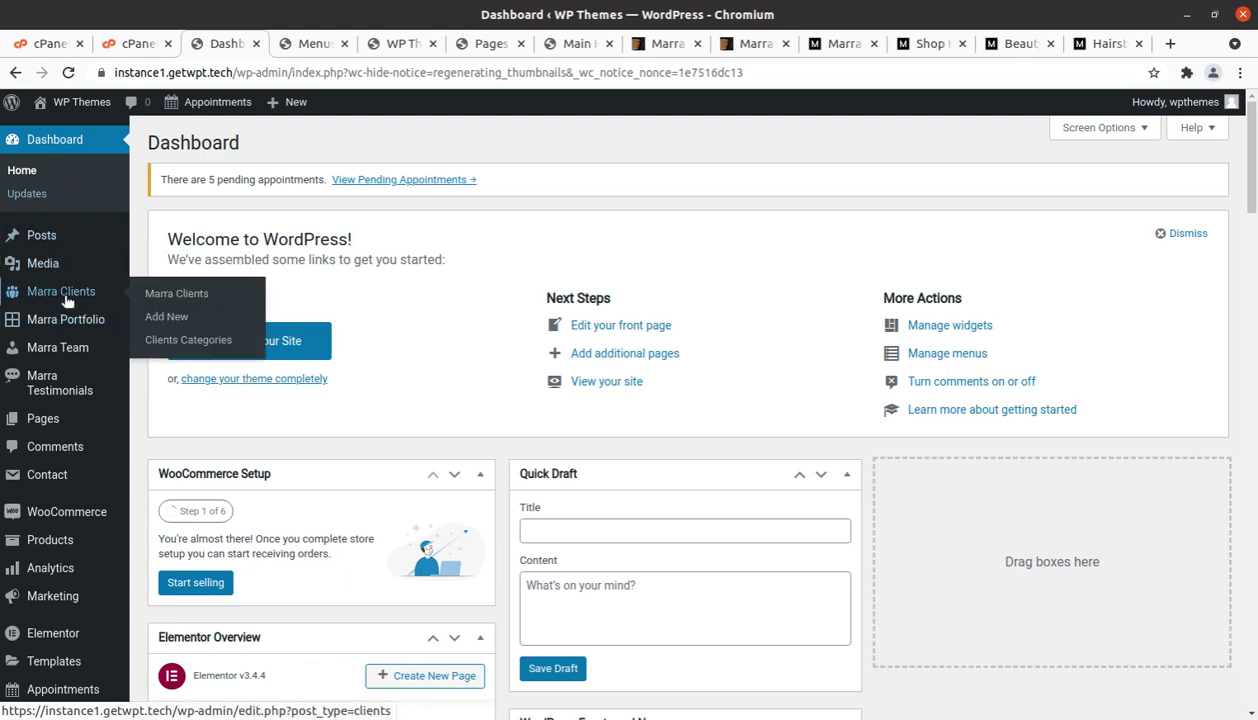
pyautogui.middleClick(146, 293)
pyautogui.click(288, 47)
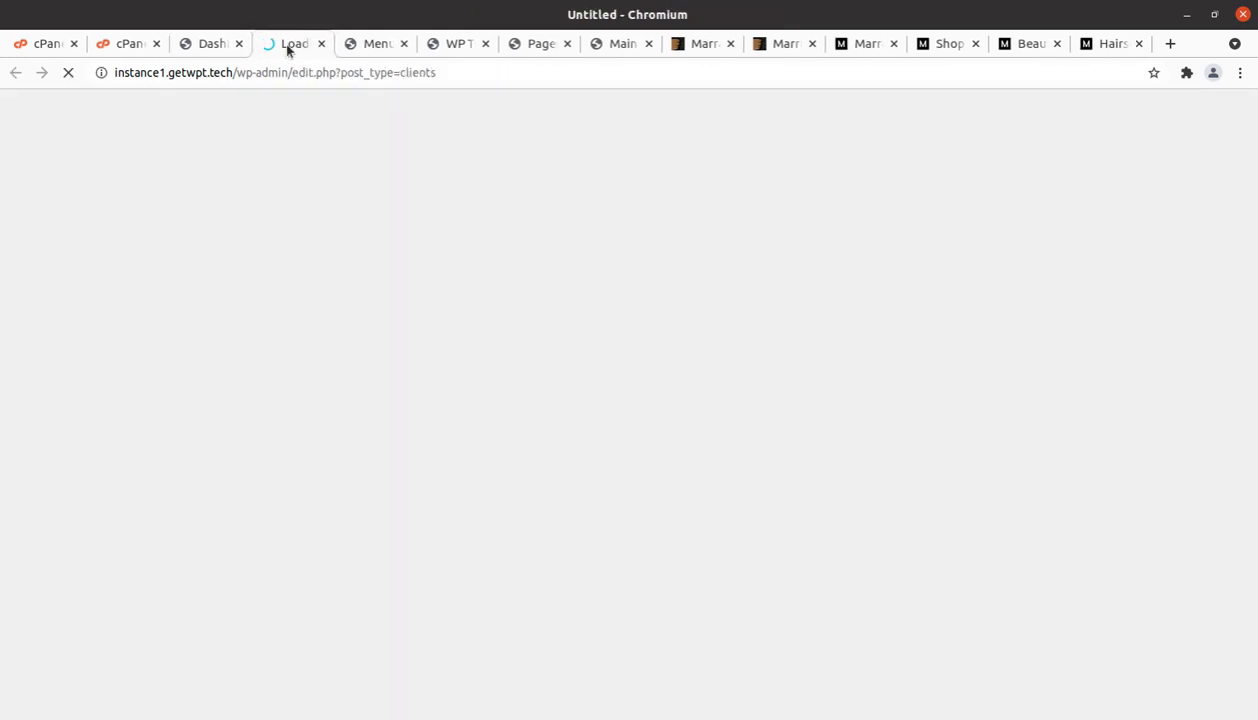
pyautogui.scroll(-3, 300, 292)
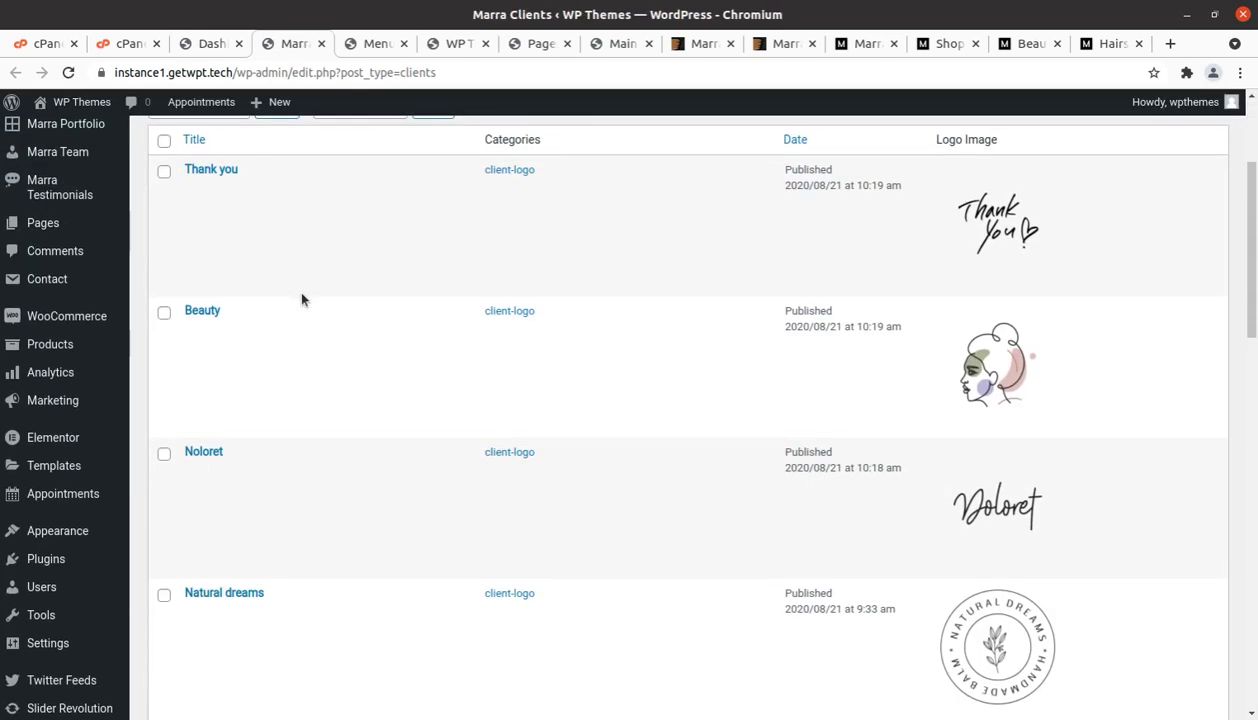
pyautogui.scroll(-2, 302, 298)
pyautogui.scroll(5, 302, 298)
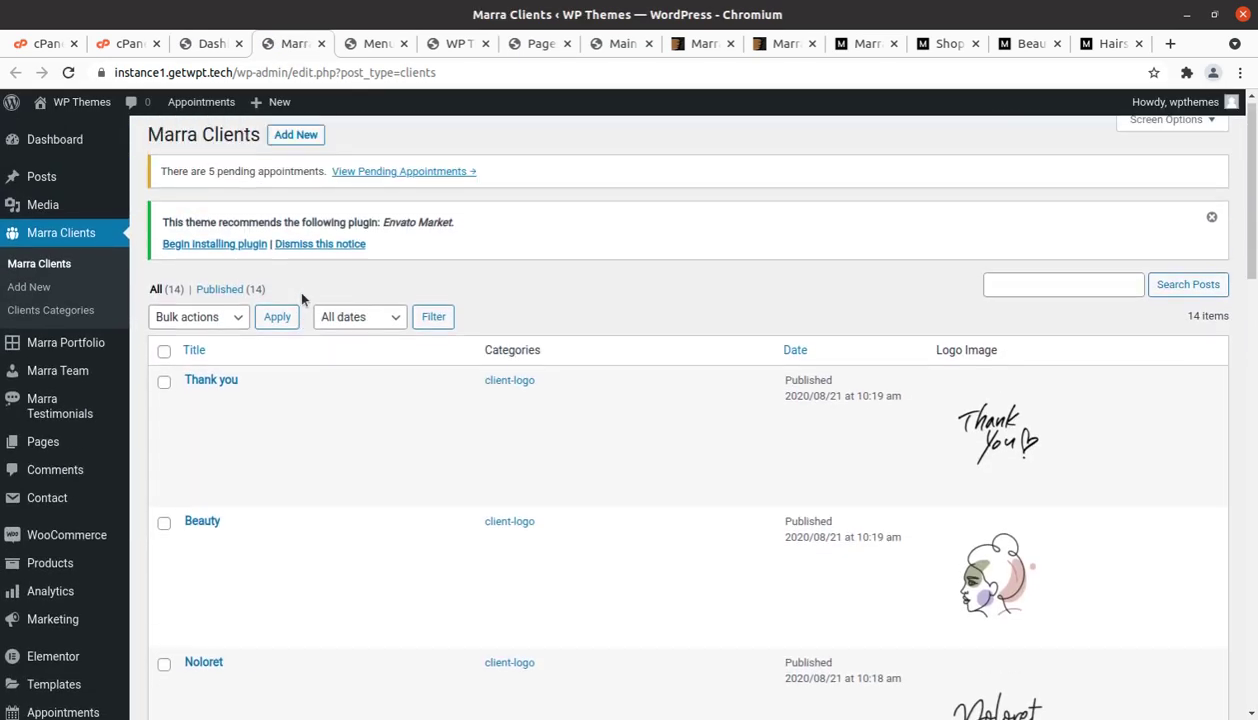
pyautogui.scroll(-1, 410, 418)
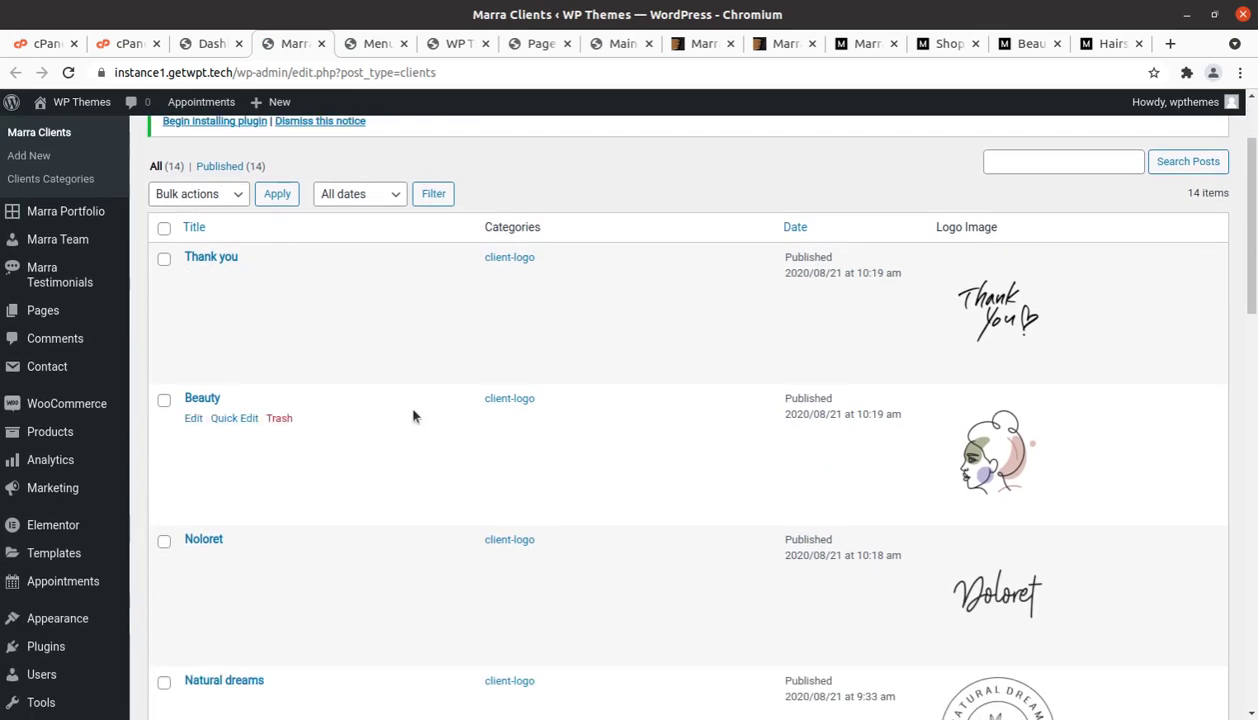
# Open the Thank you client for editing, review its Clients Parameters from logo image to link target, and close the tab
pyautogui.click(191, 278)
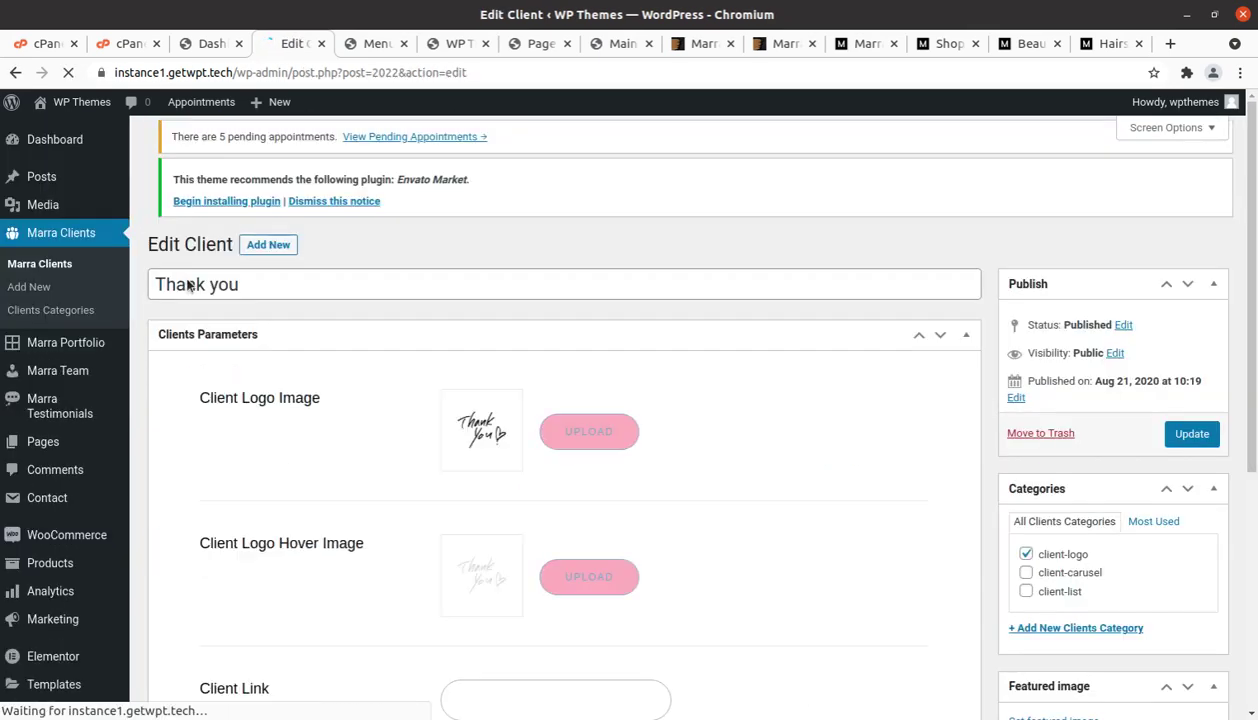
pyautogui.scroll(-1, 416, 419)
pyautogui.scroll(-2, 416, 419)
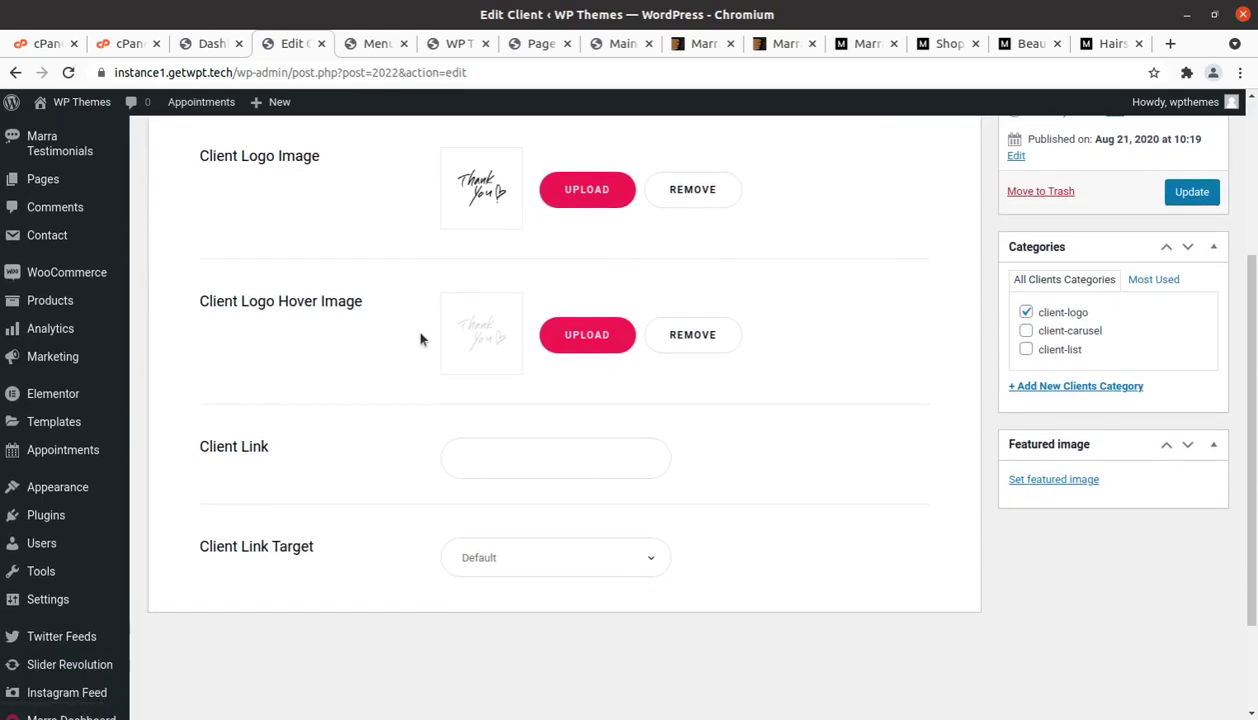
pyautogui.scroll(-2, 445, 338)
pyautogui.scroll(5, 440, 330)
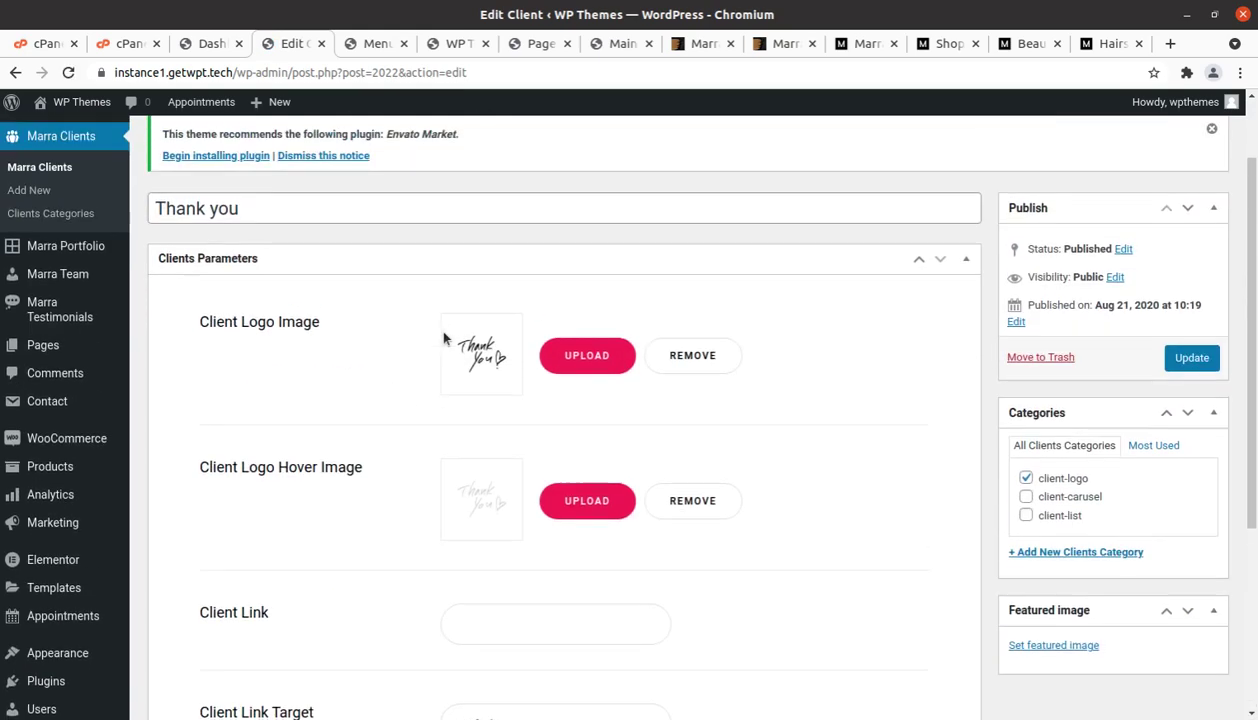
pyautogui.click(321, 44)
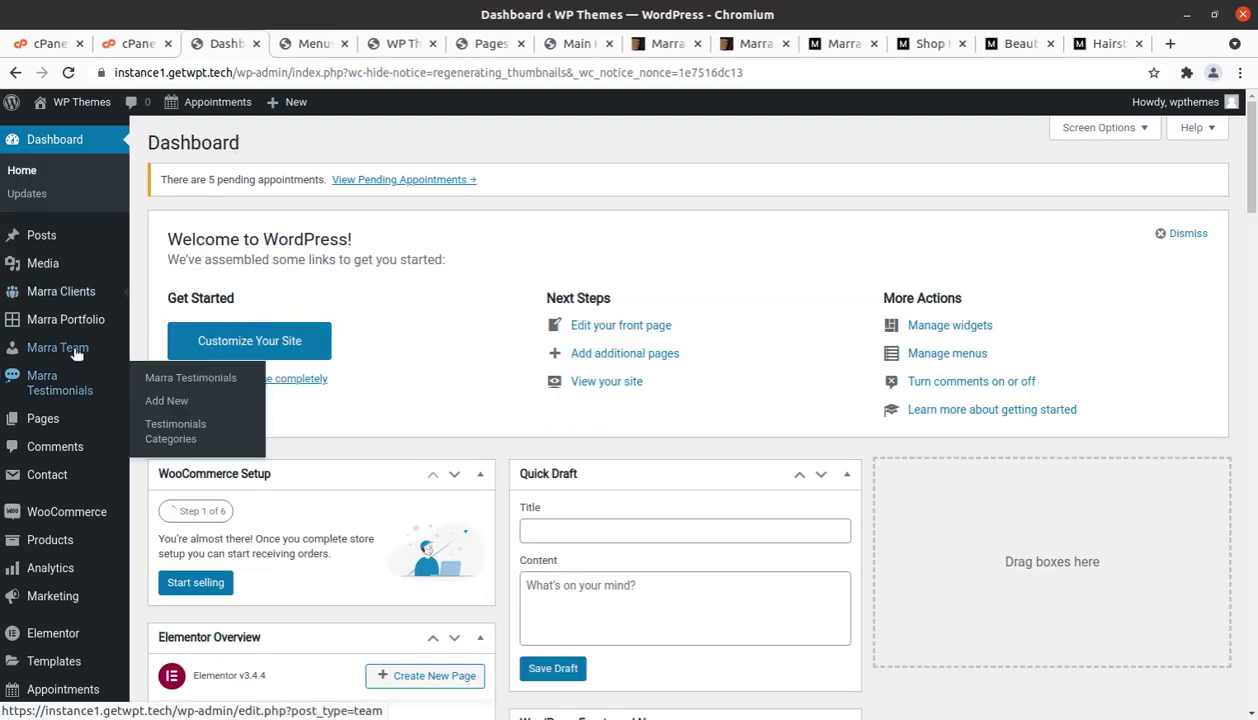
# Open the Marra Portfolio list in a new tab and look over the portfolio items
pyautogui.moveTo(67, 330)
pyautogui.middleClick(165, 319)
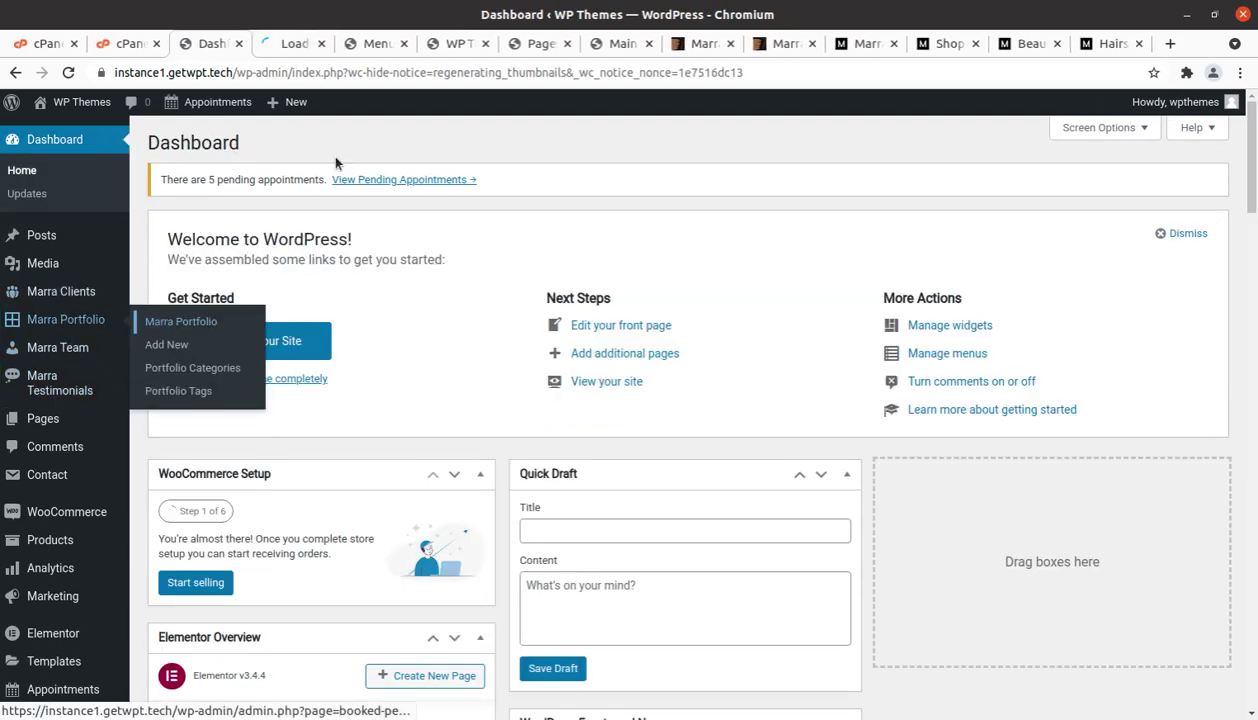
pyautogui.click(289, 44)
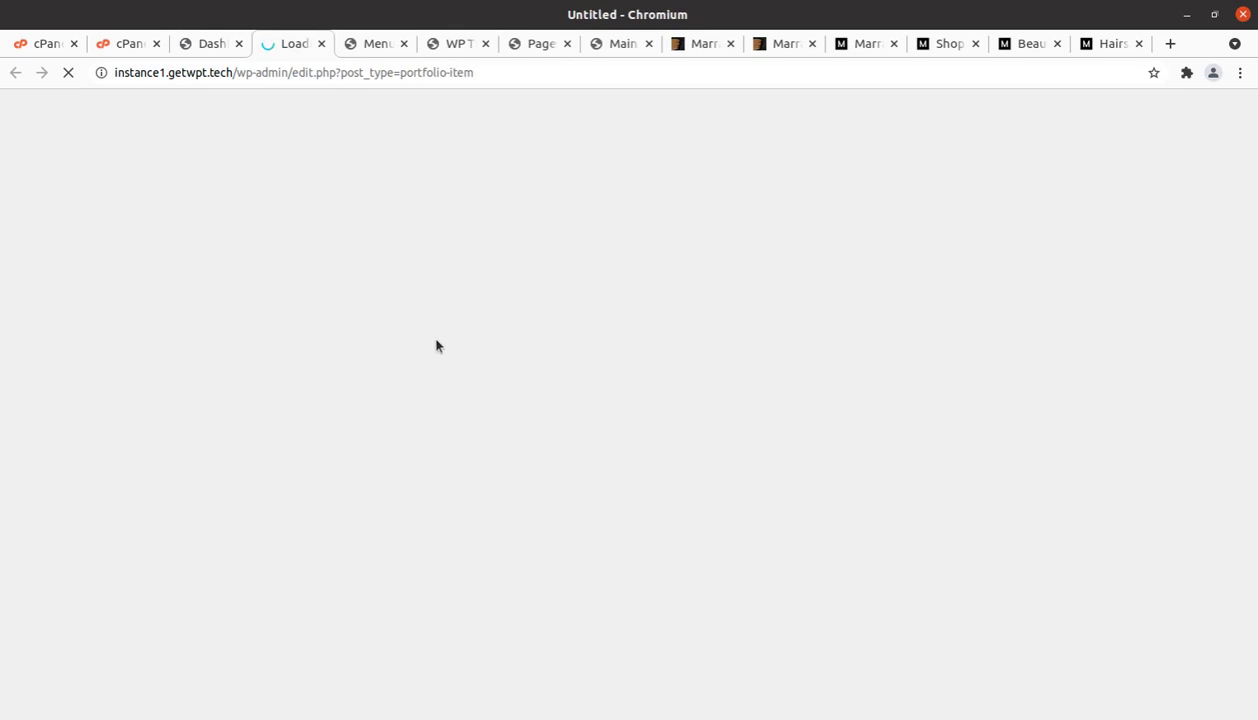
pyautogui.scroll(-3, 466, 366)
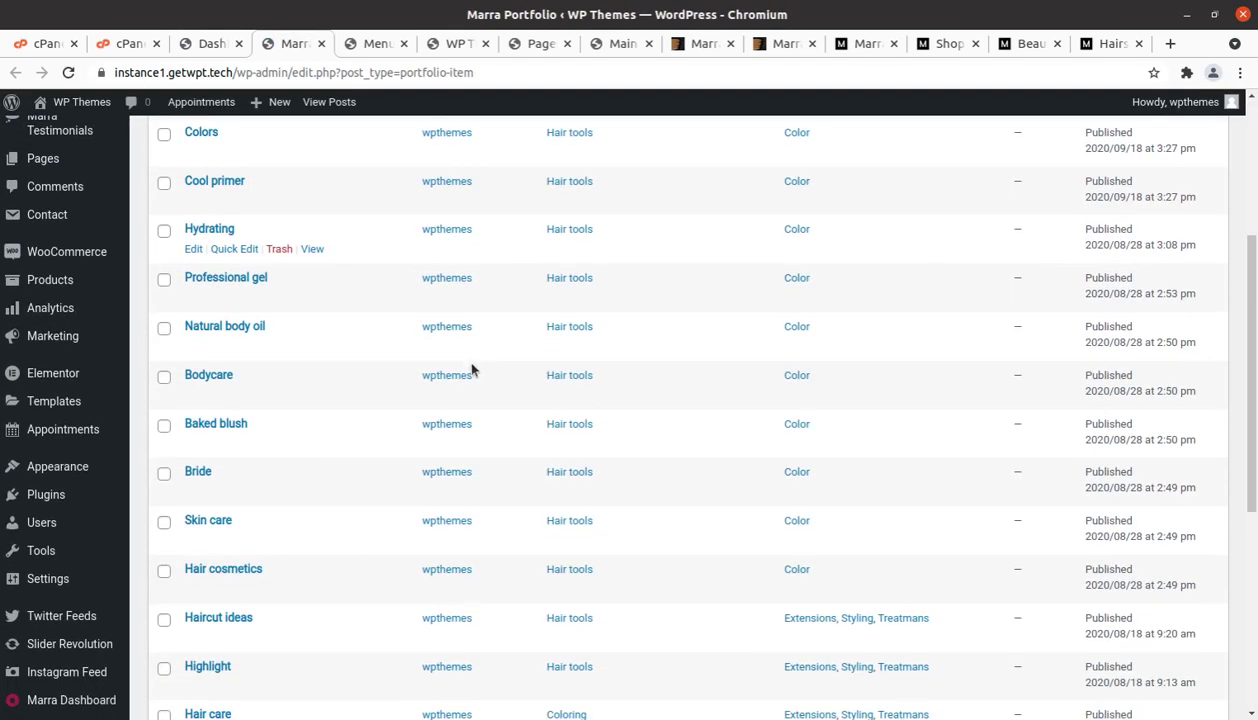
# Open the Natural body oil portfolio item for editing and review the page down to its Portfolio Settings
pyautogui.moveTo(225, 353)
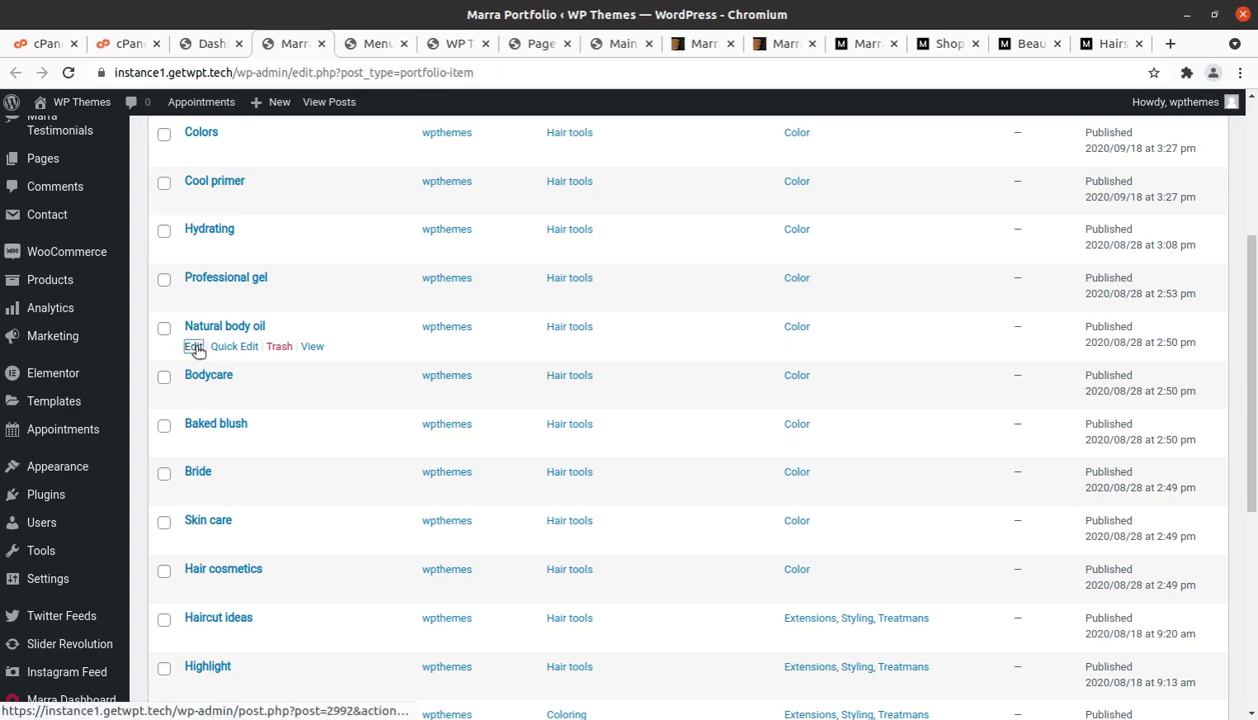
pyautogui.click(195, 348)
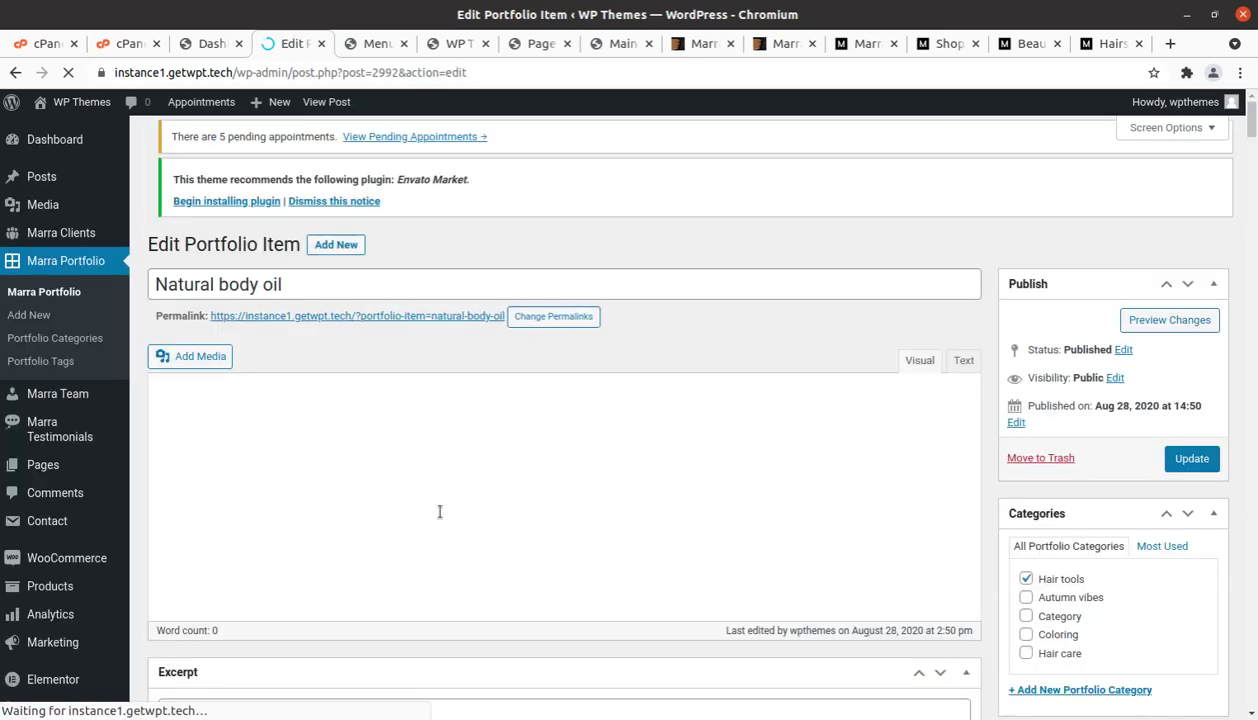
pyautogui.scroll(-2, 442, 504)
pyautogui.scroll(-5, 442, 504)
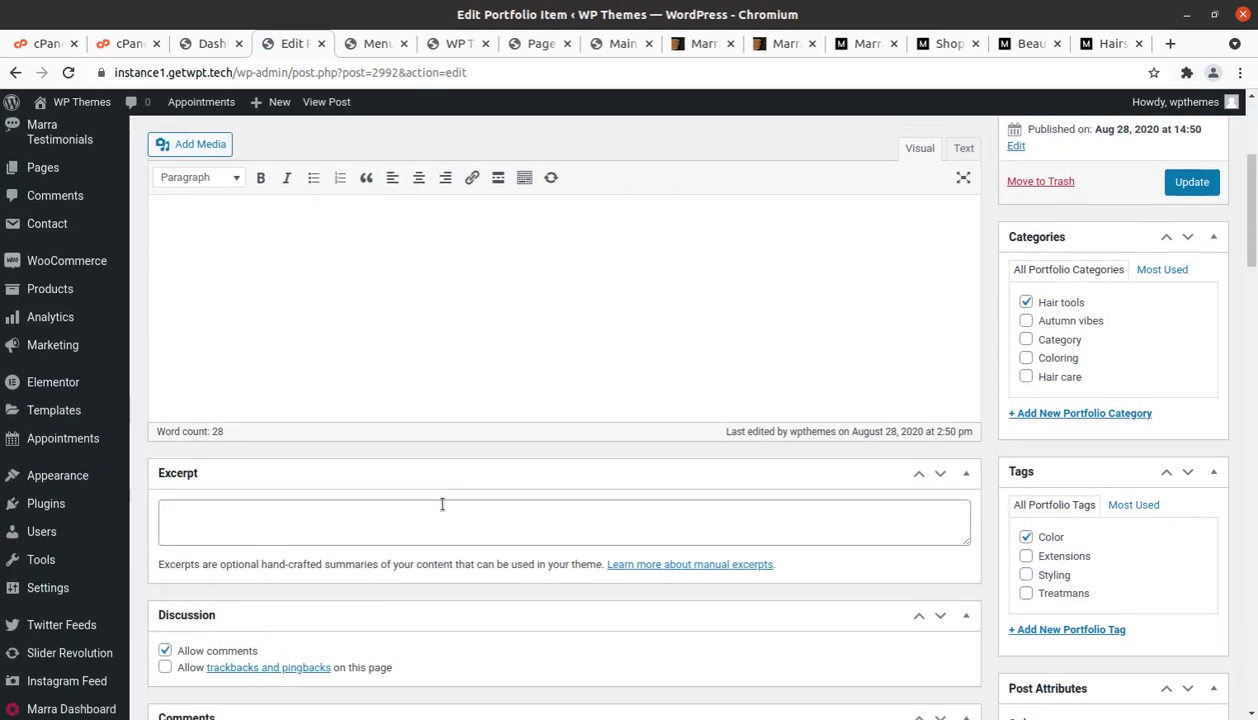
pyautogui.scroll(-2, 292, 442)
pyautogui.scroll(-4, 292, 442)
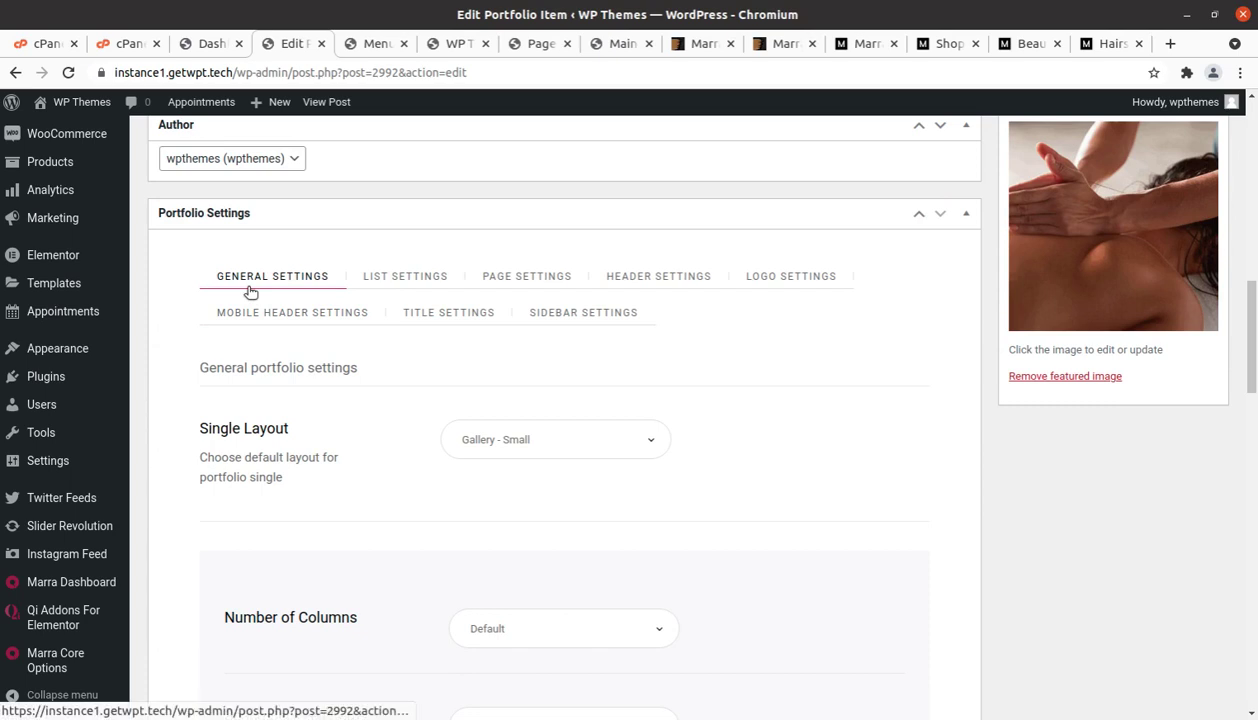
# Look through the item's List, Page, Header, Logo, Sidebar, Title and Mobile Header settings, and close its tab
pyautogui.click(405, 277)
pyautogui.click(527, 277)
pyautogui.click(620, 280)
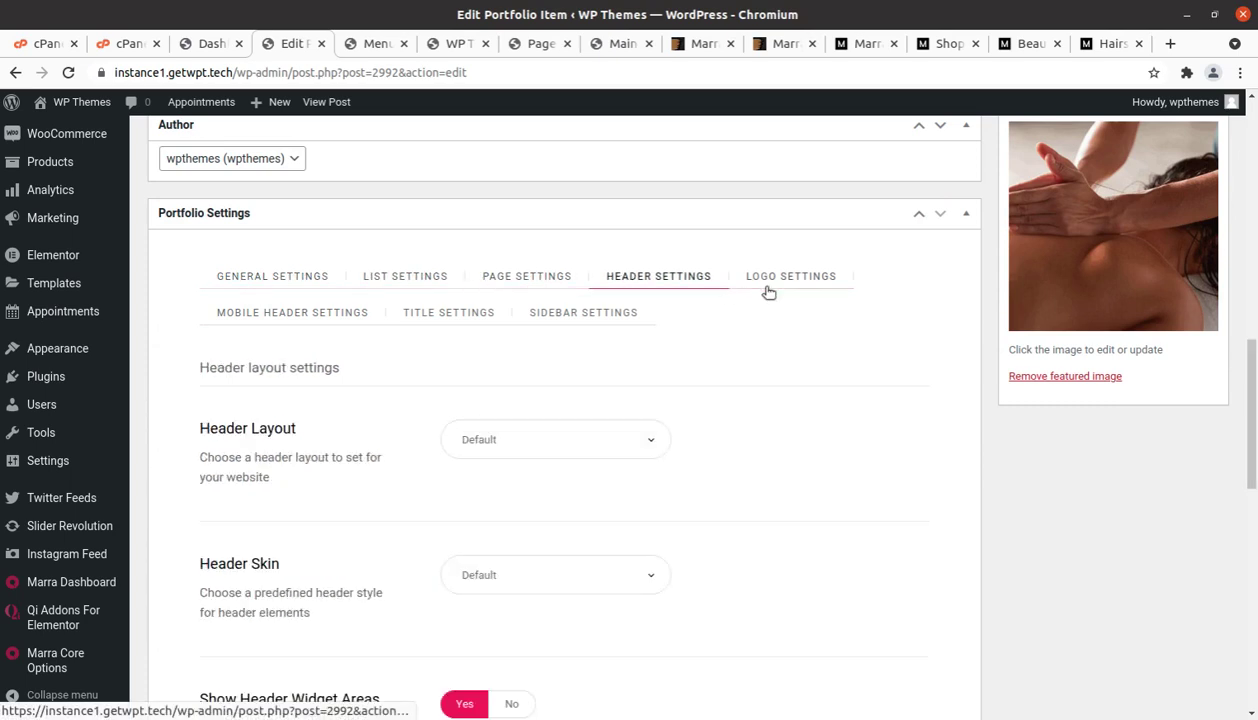
pyautogui.click(767, 280)
pyautogui.click(620, 314)
pyautogui.click(446, 316)
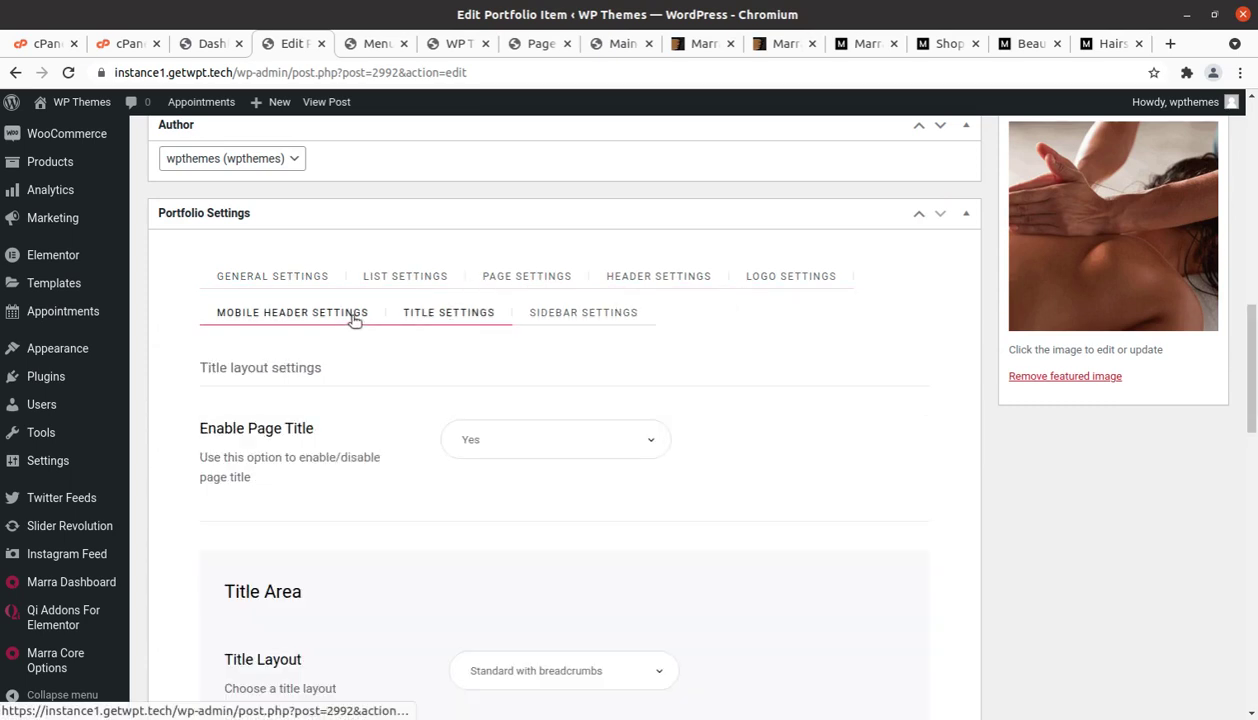
pyautogui.click(354, 314)
pyautogui.scroll(10, 389, 370)
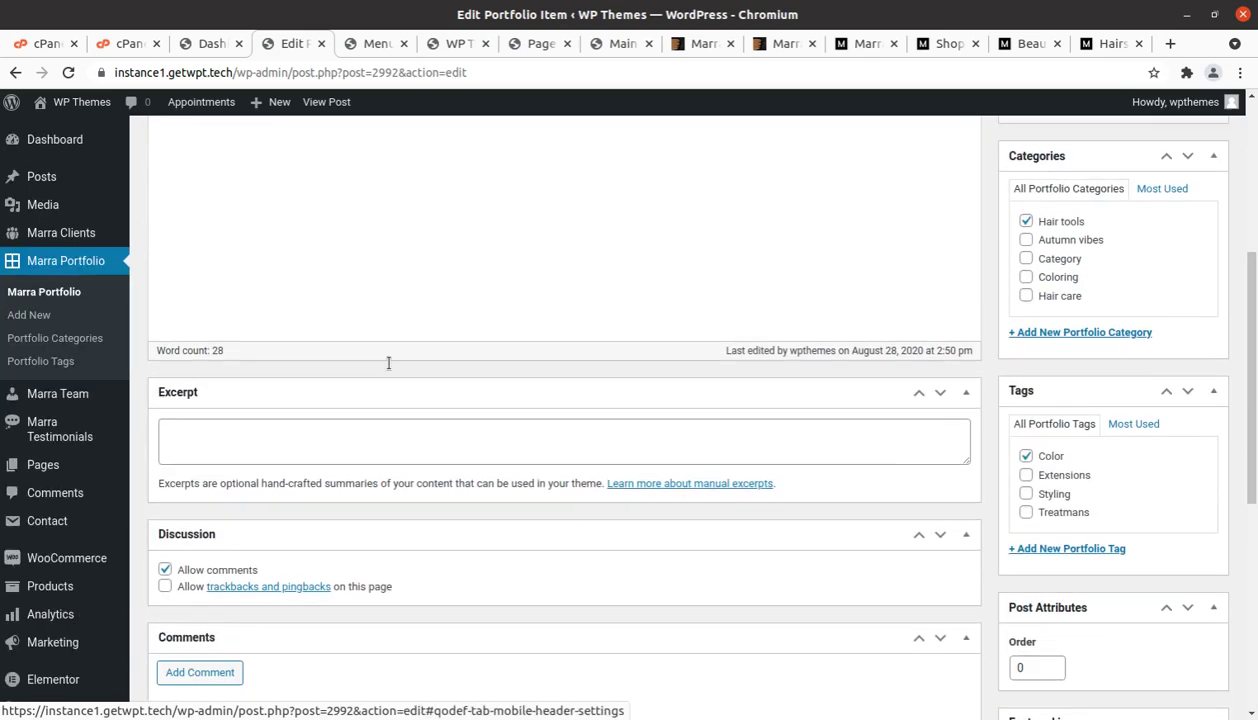
pyautogui.click(321, 43)
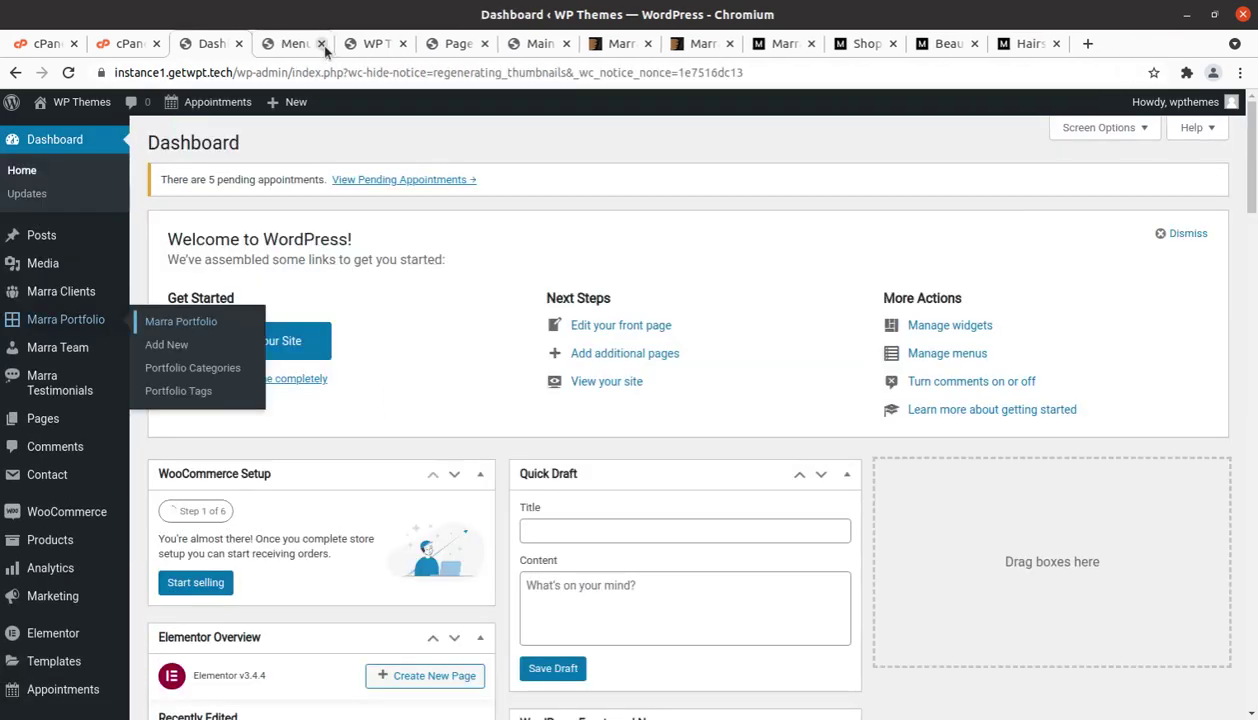
# Open the Marra Team list in a new tab and view the team members
pyautogui.moveTo(72, 350)
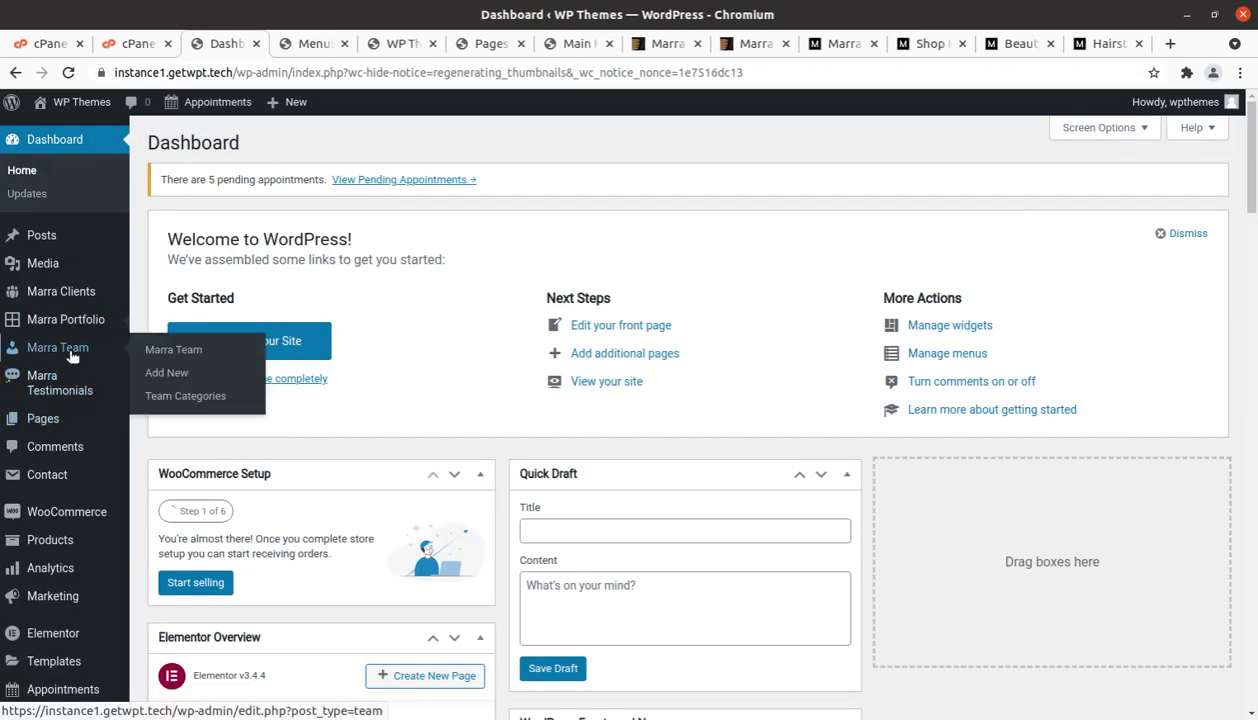
pyautogui.middleClick(178, 350)
pyautogui.click(294, 43)
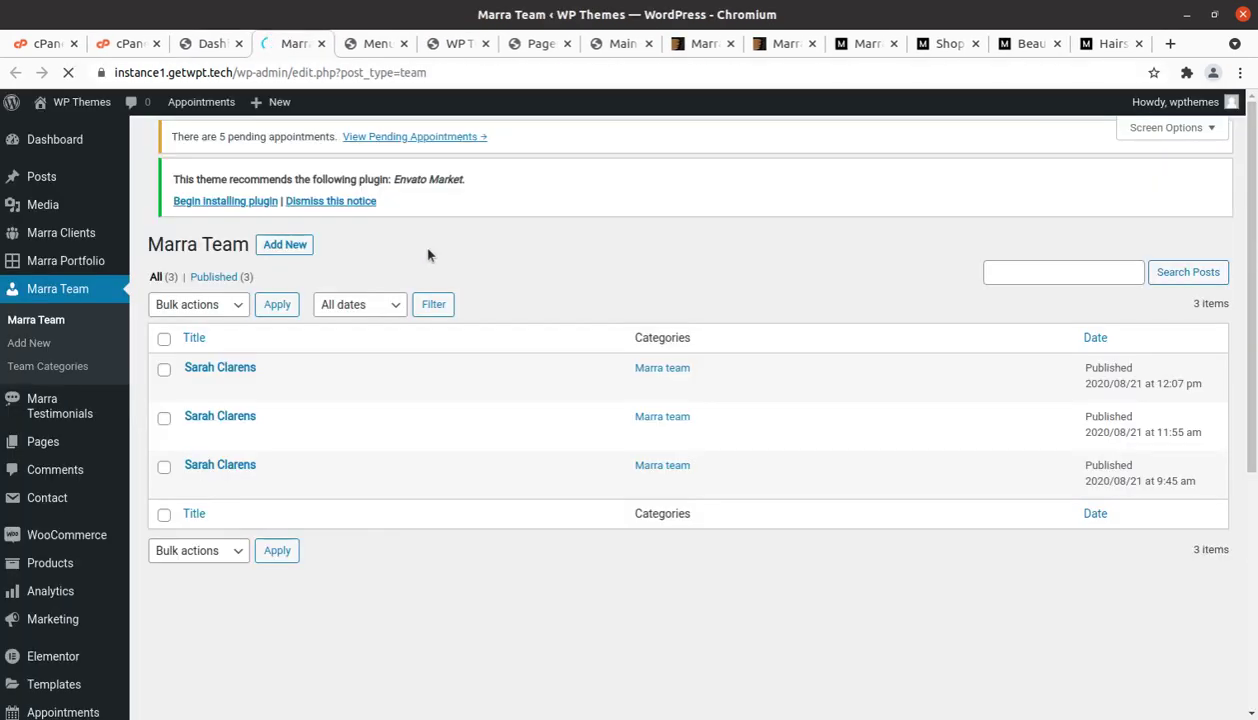
# Open the second team member for editing, review the role, featured image and social network settings, and close the tab
pyautogui.moveTo(275, 437)
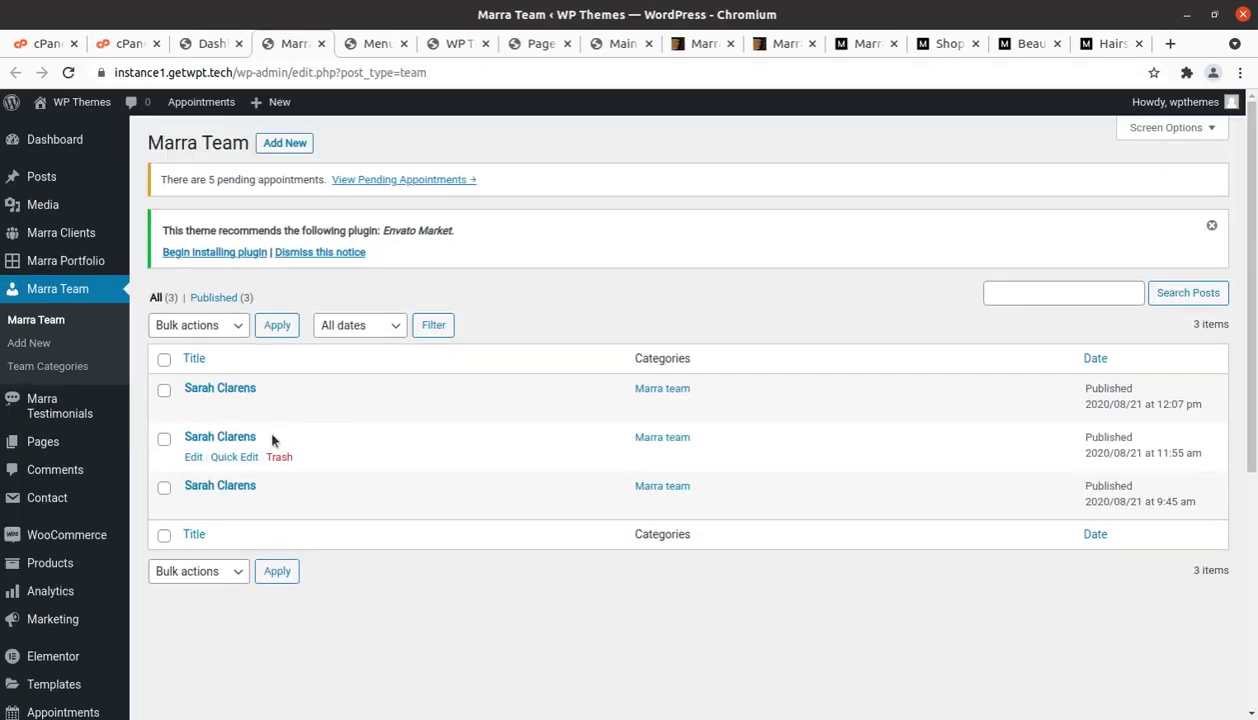
pyautogui.click(191, 458)
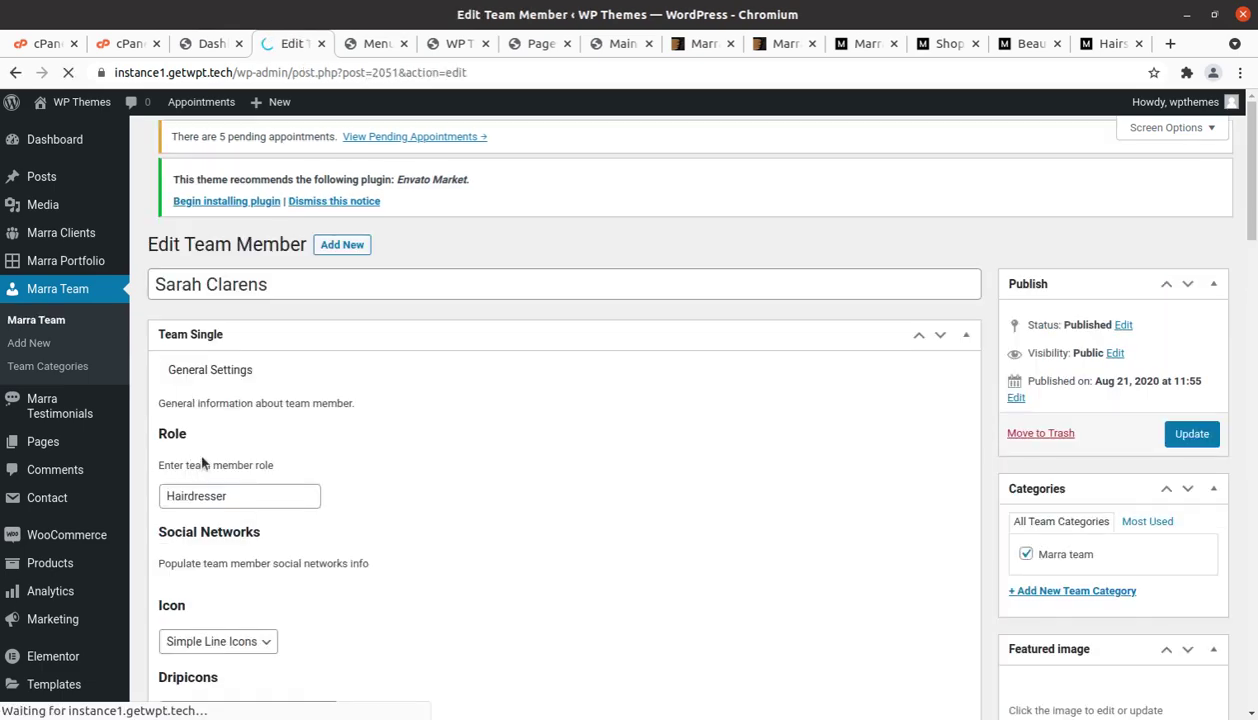
pyautogui.scroll(-1, 271, 443)
pyautogui.scroll(-3, 370, 353)
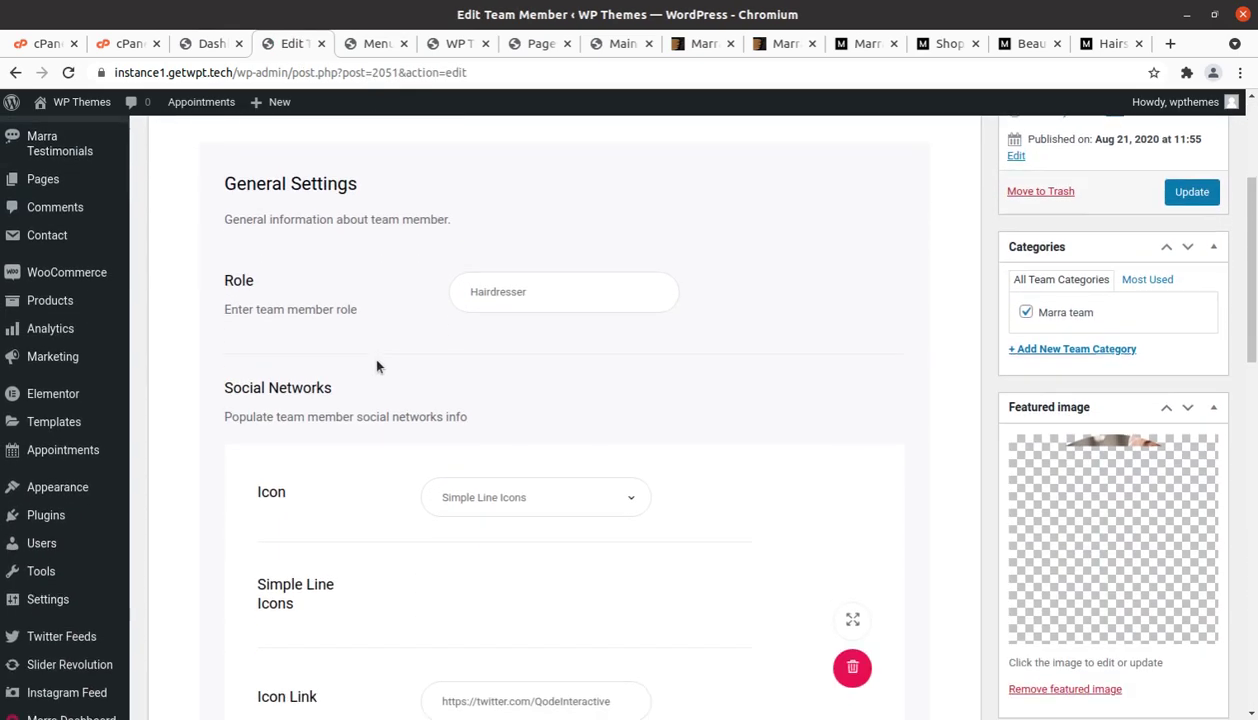
pyautogui.scroll(-1, 340, 345)
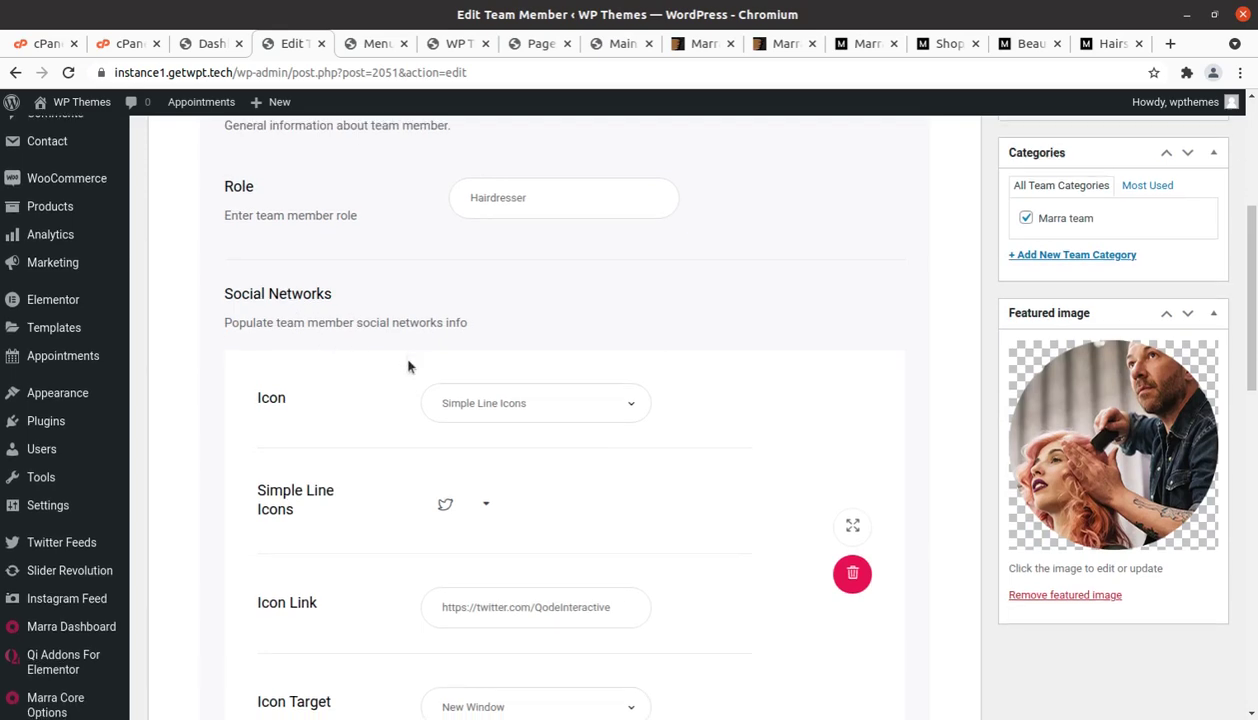
pyautogui.scroll(-7, 404, 368)
pyautogui.scroll(-4, 404, 368)
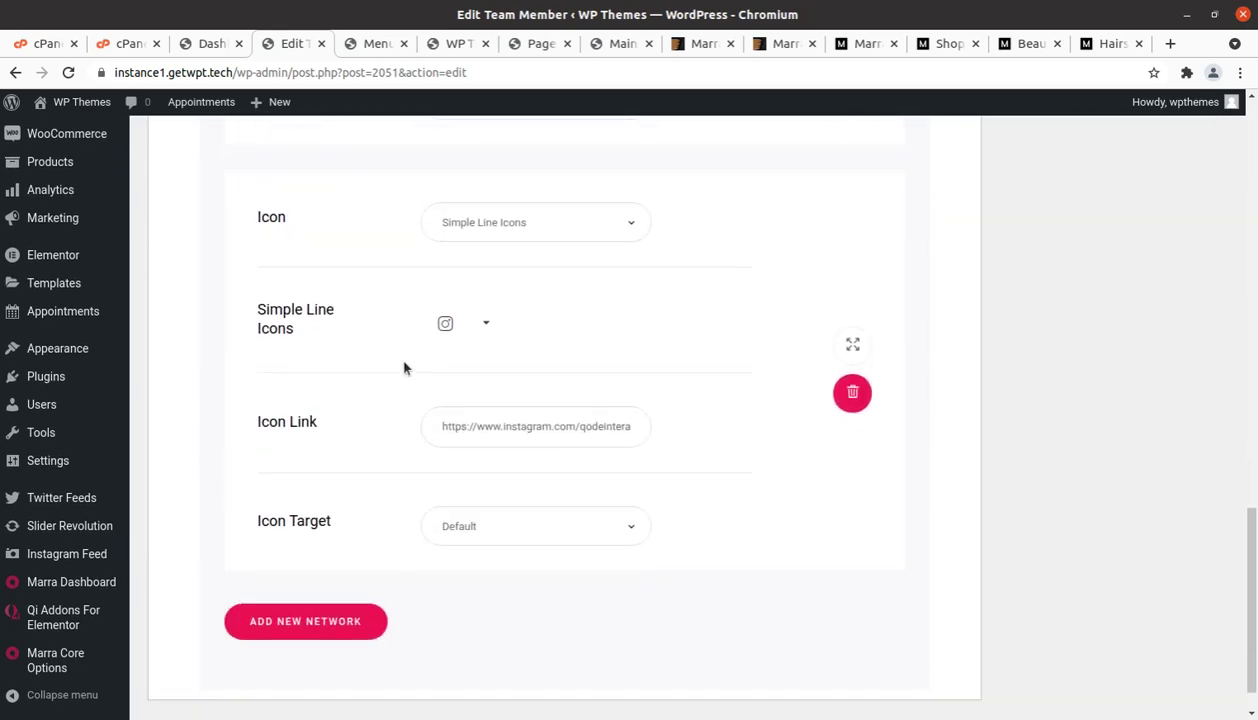
pyautogui.scroll(11, 404, 368)
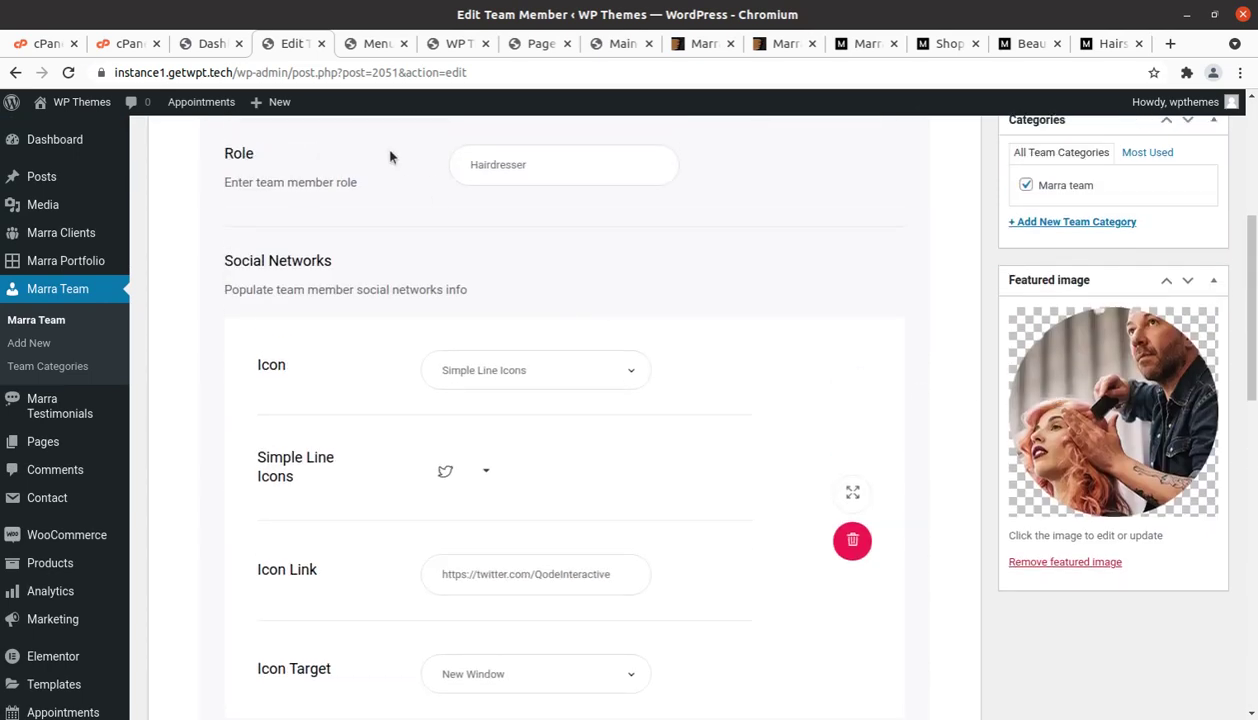
pyautogui.scroll(4, 324, 160)
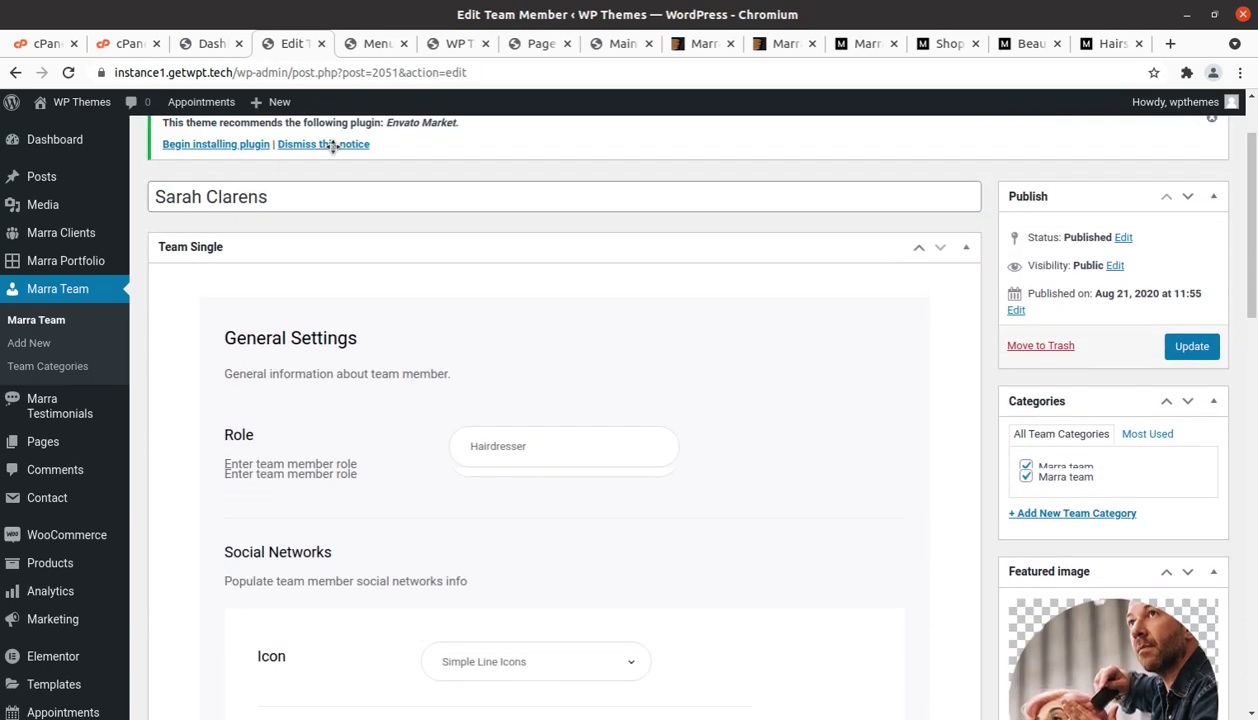
pyautogui.click(320, 44)
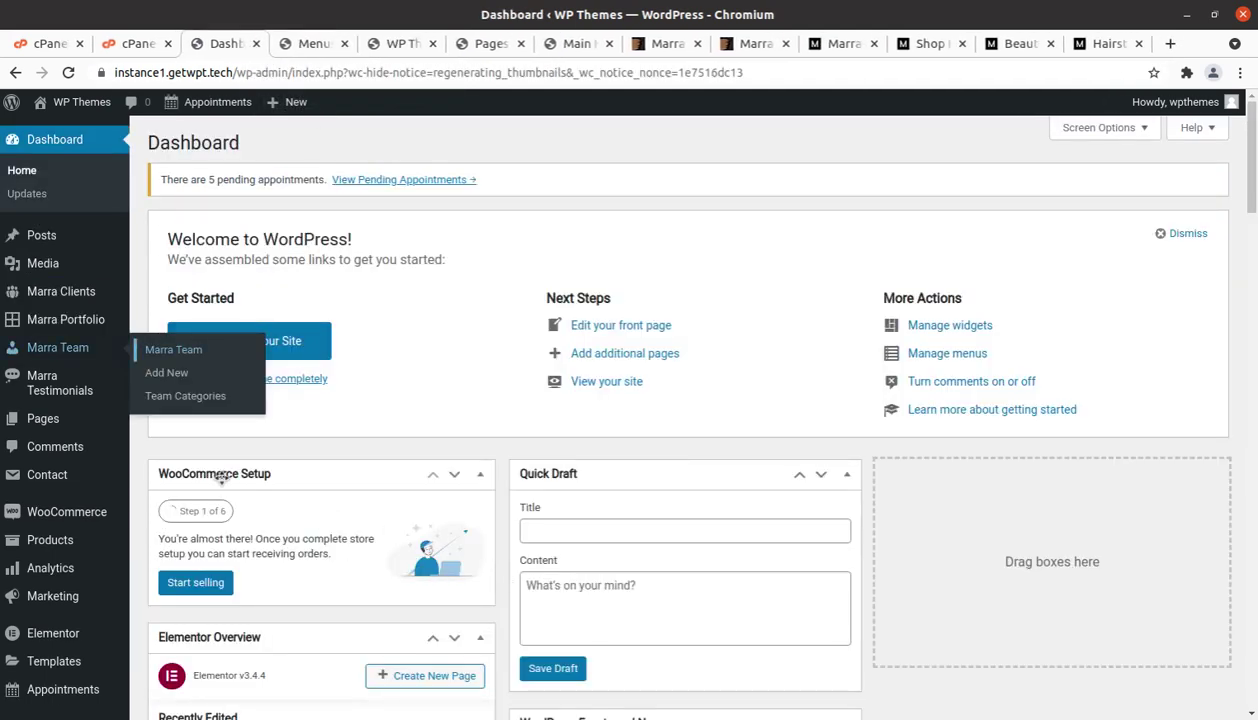
# Open the Marra Testimonials list in a new tab, look over its entries, and close the tab
pyautogui.moveTo(68, 396)
pyautogui.middleClick(188, 376)
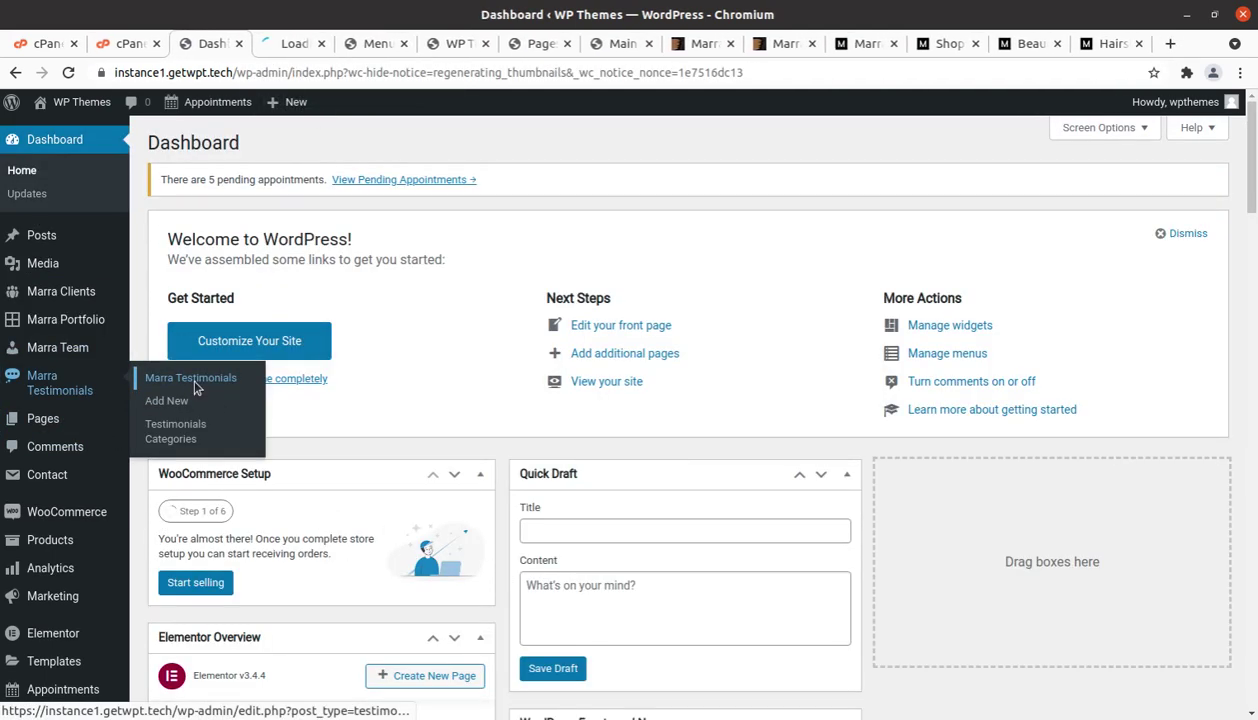
pyautogui.click(309, 55)
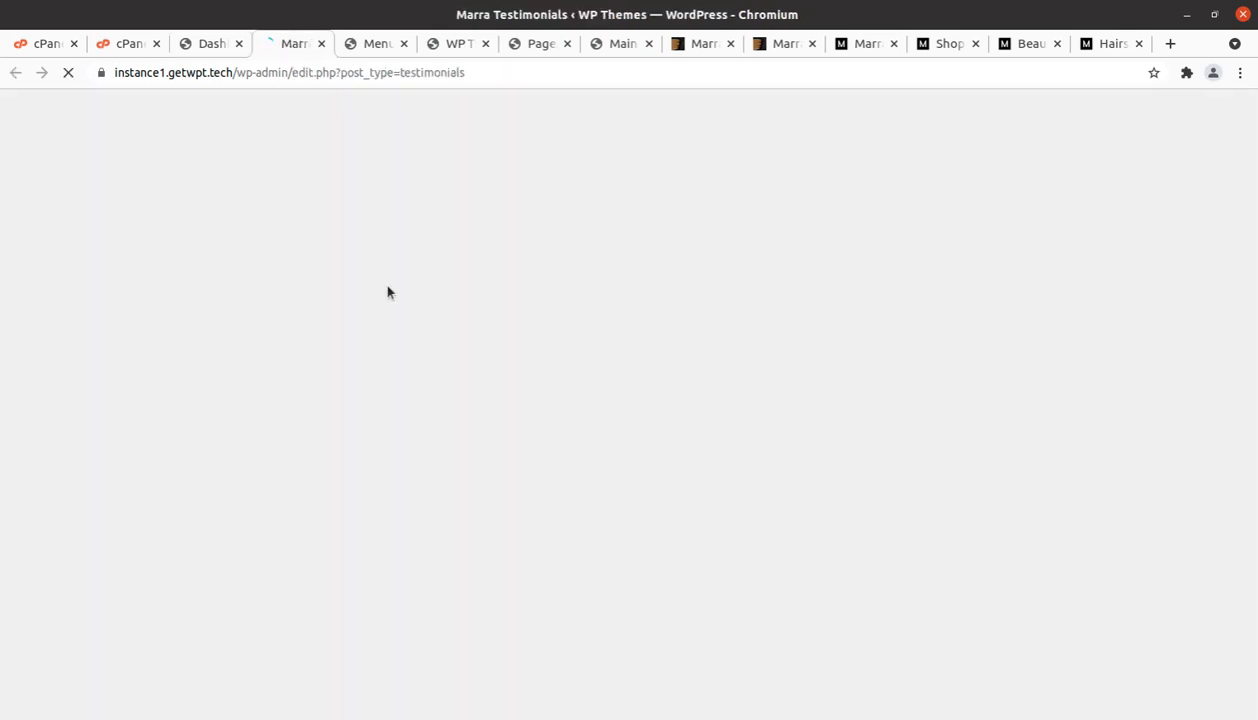
pyautogui.scroll(-2, 300, 430)
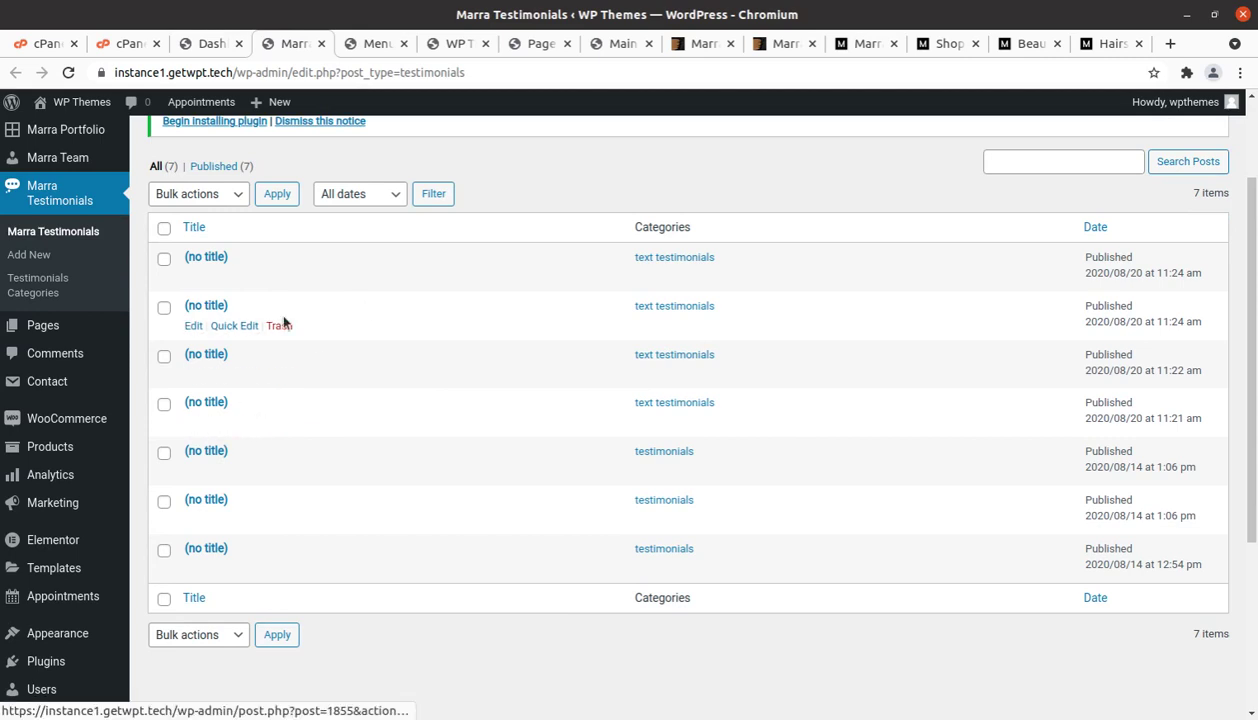
pyautogui.click(321, 43)
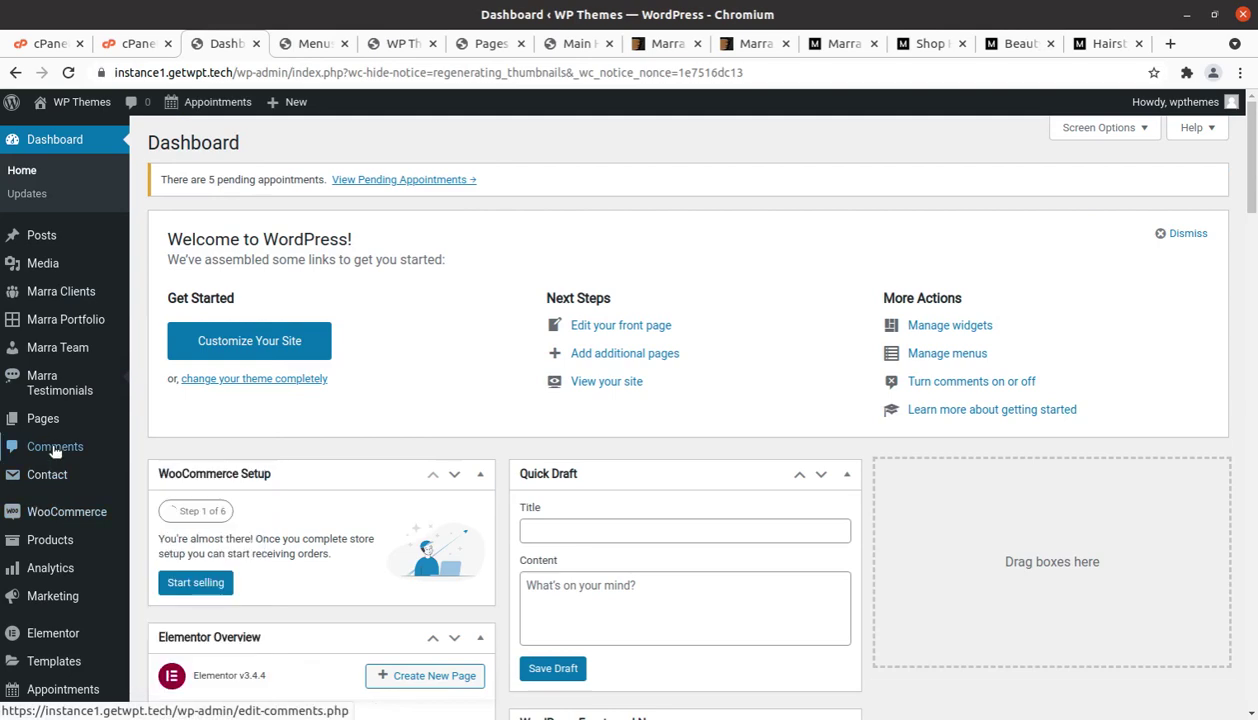
pyautogui.scroll(-3, 66, 455)
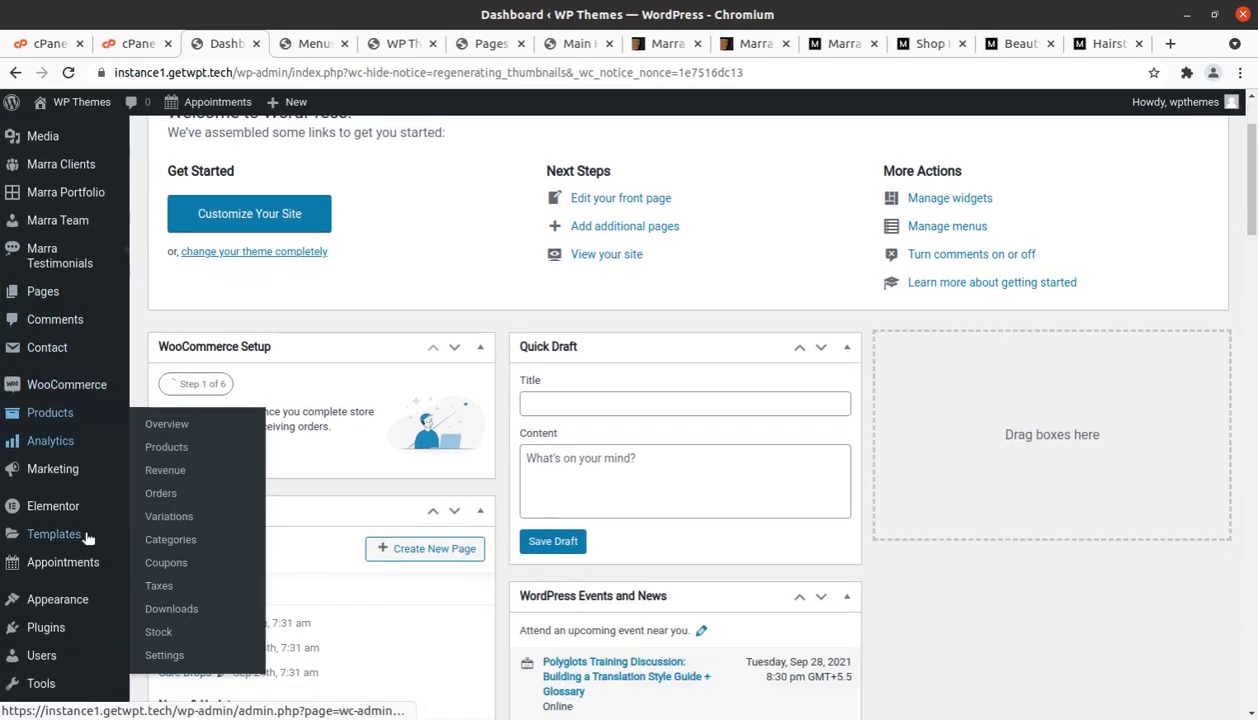
# Open the Appointments calendar in a new tab and look over the September 2021 month view
pyautogui.scroll(-2, 67, 453)
pyautogui.moveTo(56, 427)
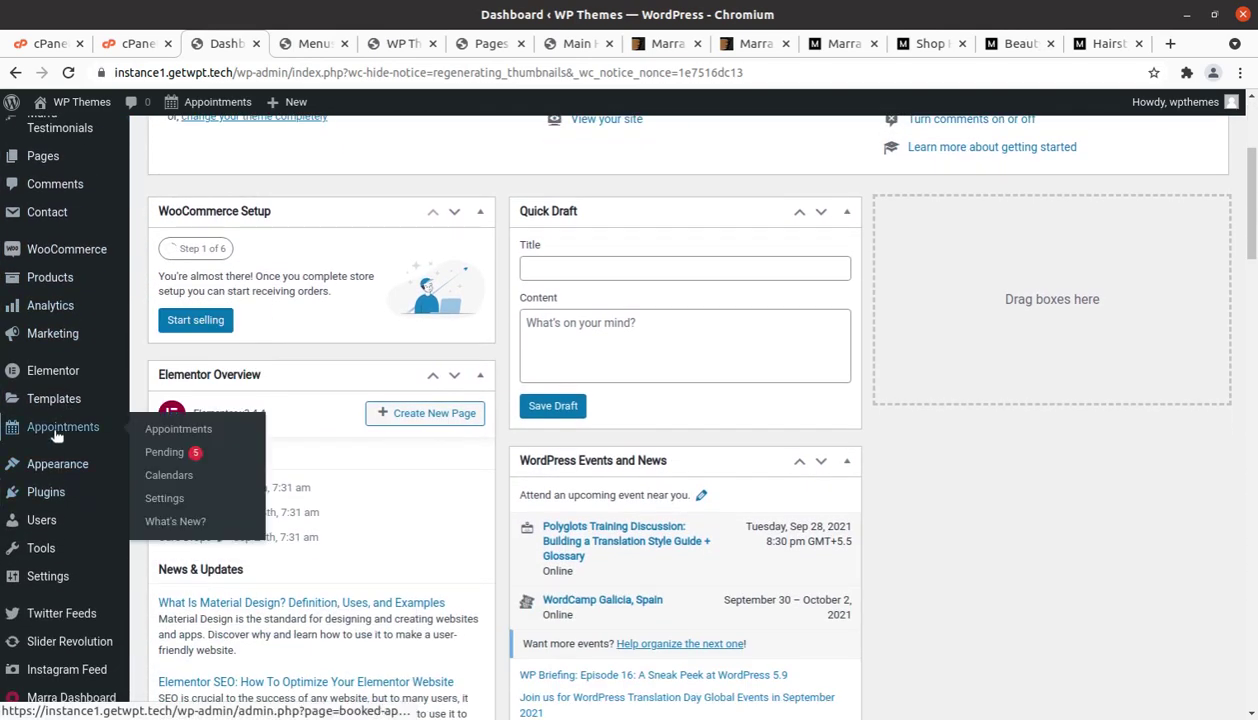
pyautogui.middleClick(167, 439)
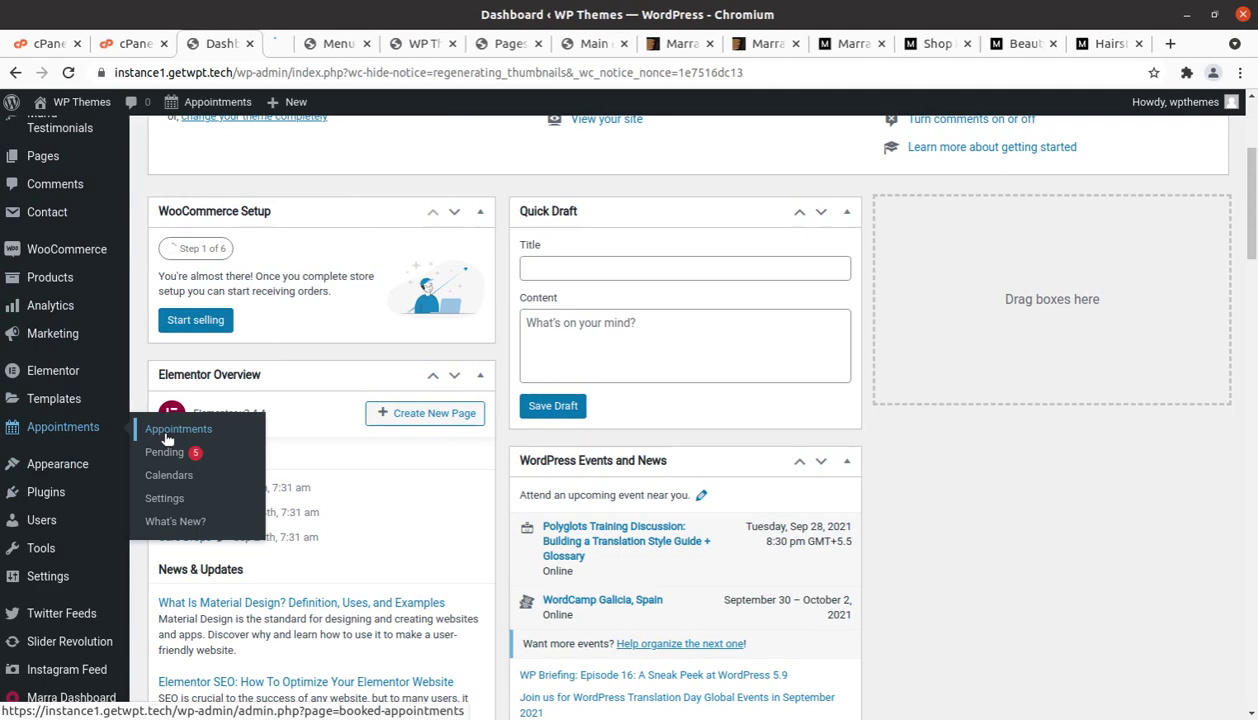
pyautogui.click(296, 43)
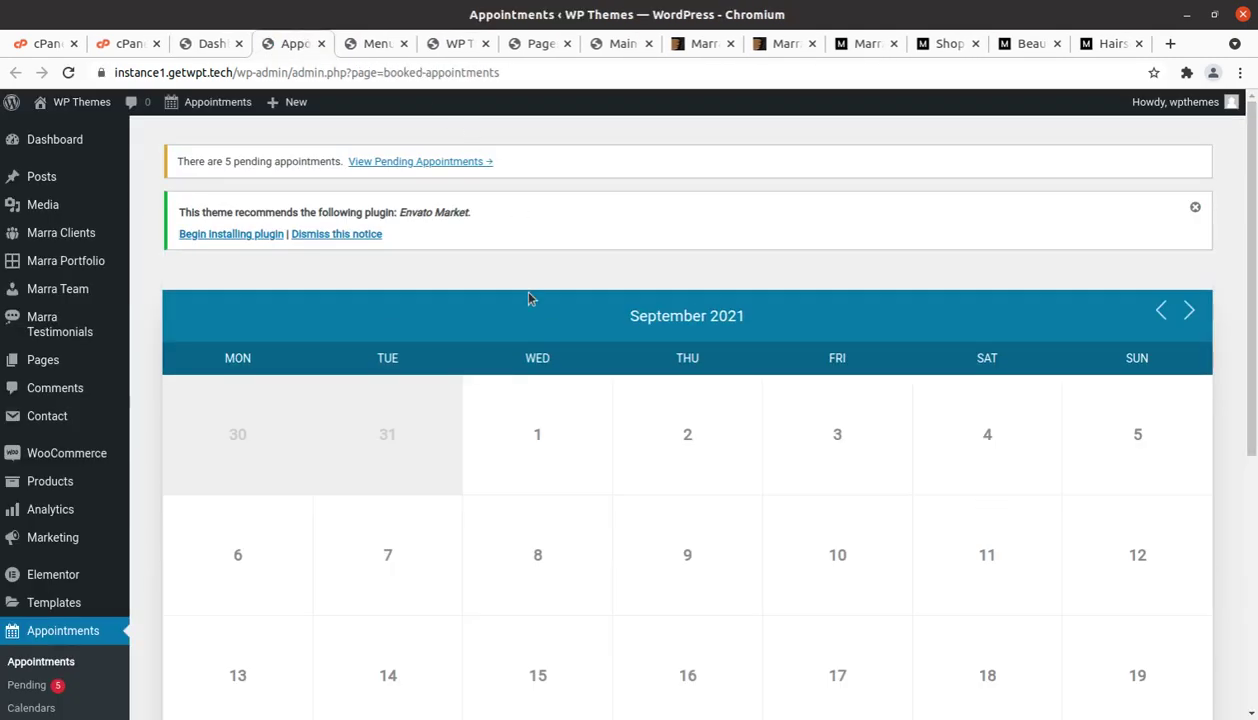
pyautogui.scroll(-5, 559, 470)
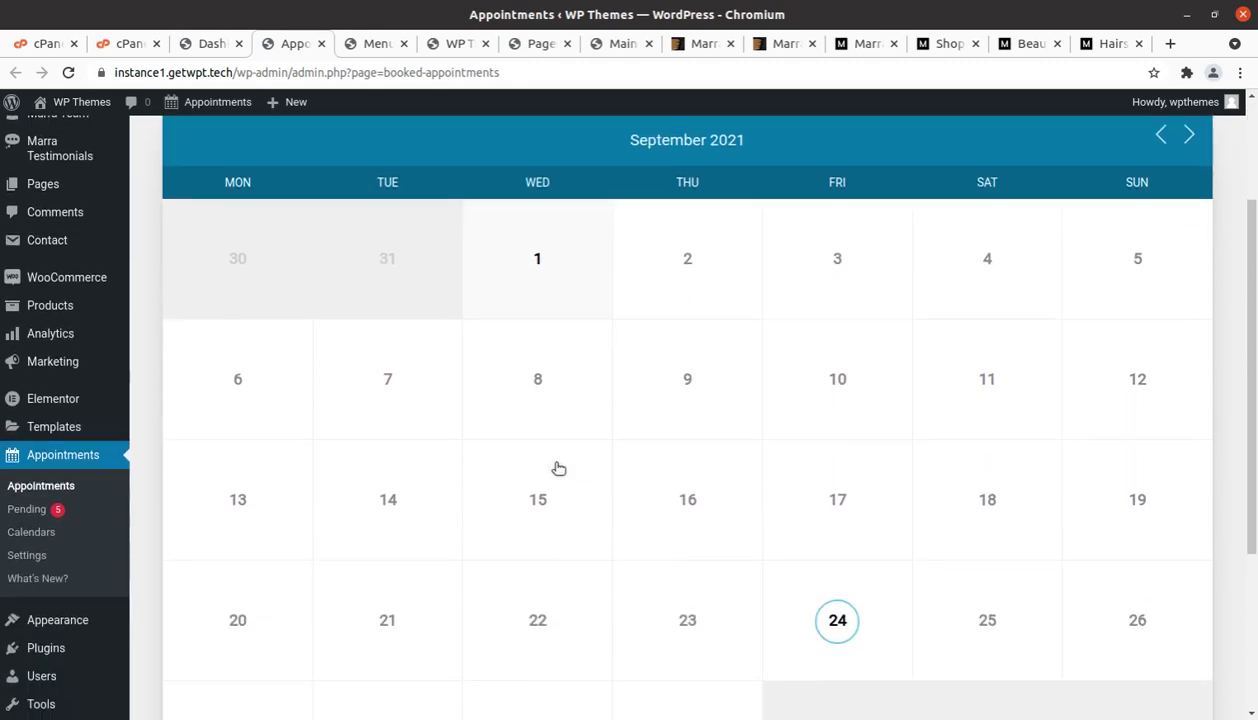
pyautogui.scroll(5, 556, 466)
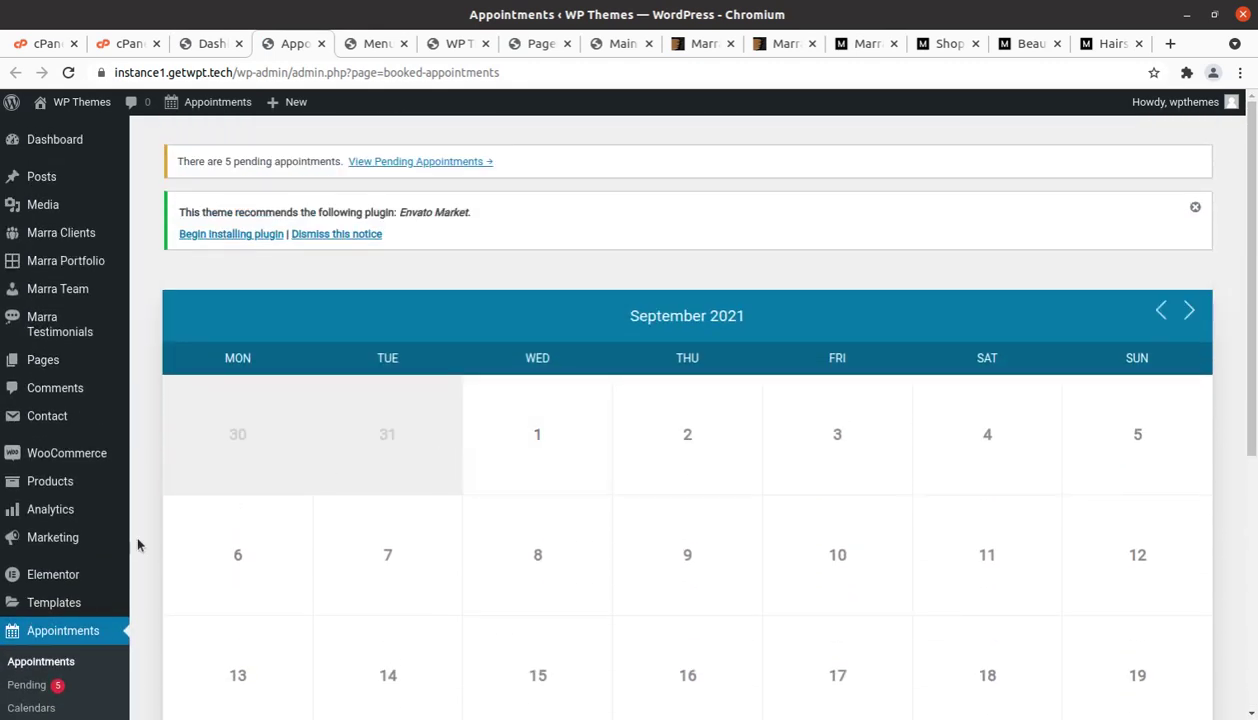
# Open the pending appointments and look through the list of entries
pyautogui.scroll(-2, 96, 562)
pyautogui.click(28, 513)
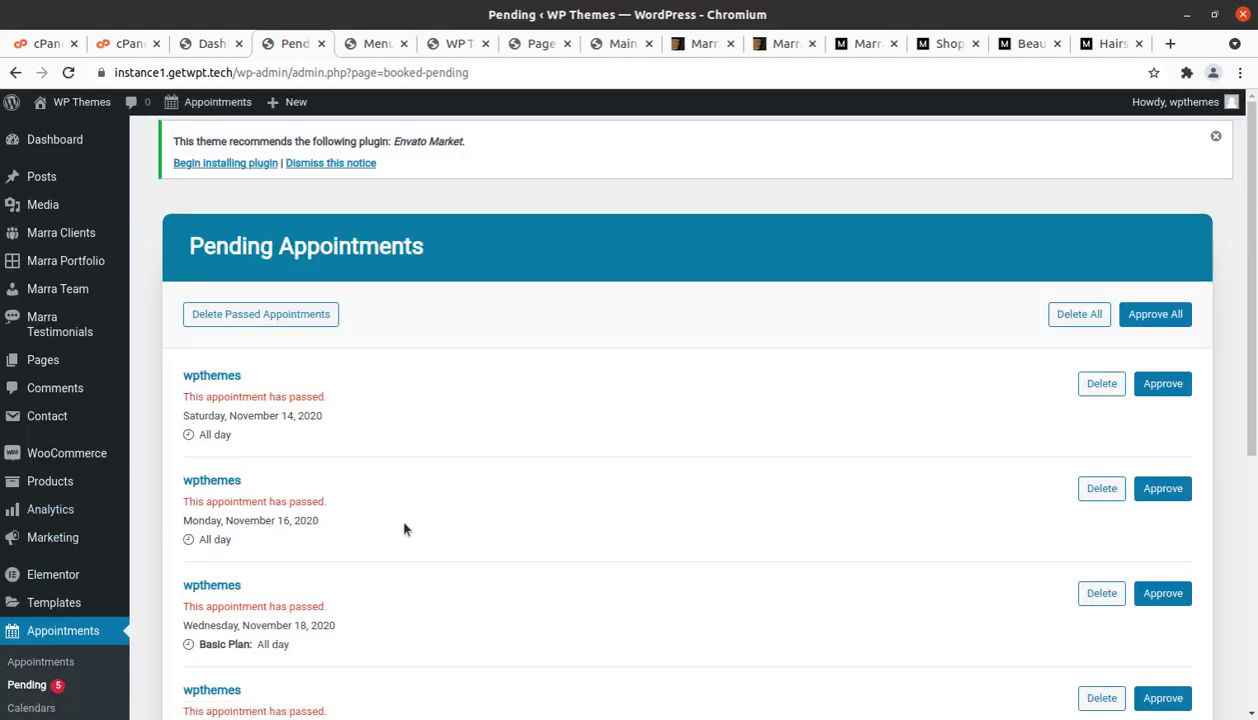
pyautogui.scroll(-6, 435, 528)
pyautogui.scroll(4, 609, 425)
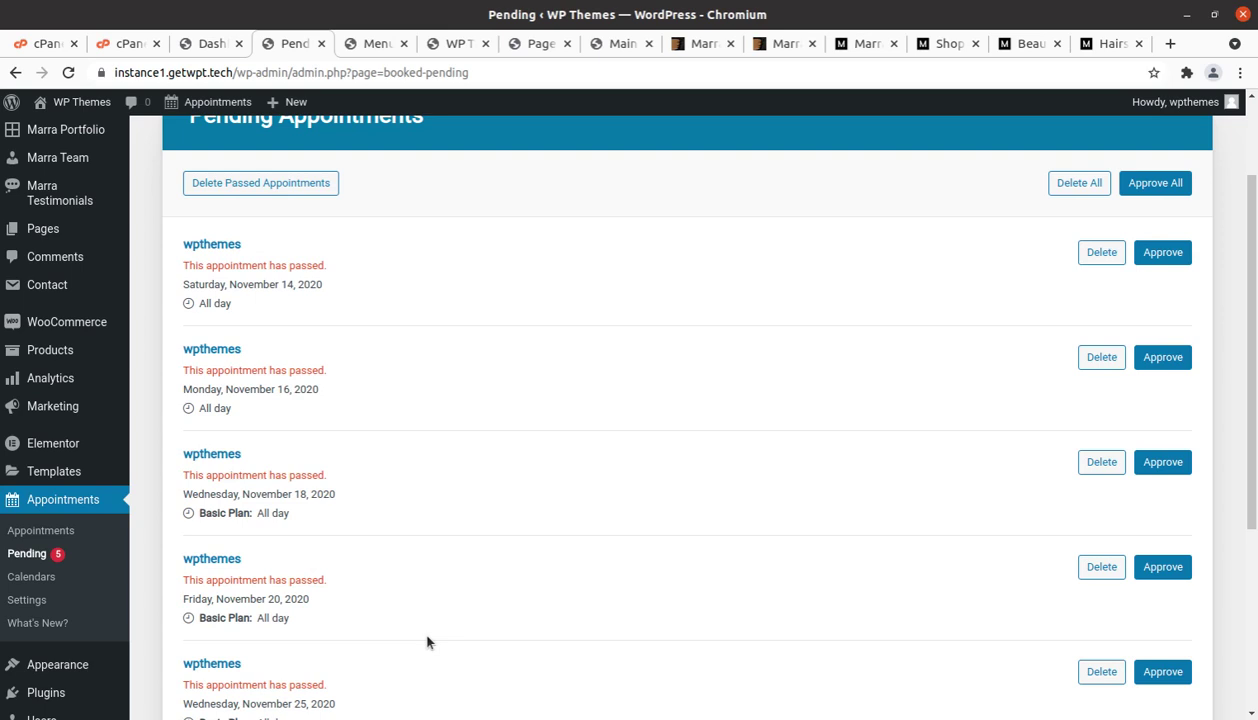
pyautogui.scroll(-3, 427, 642)
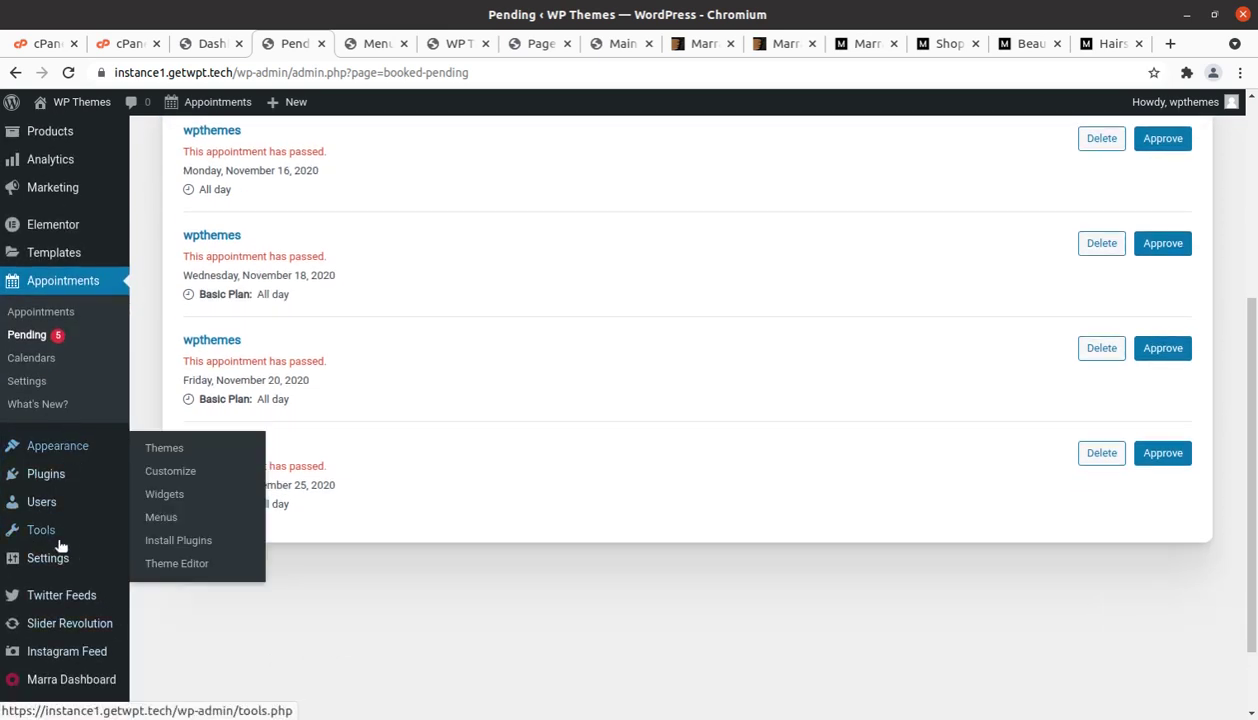
# Open the Qi Addons For Elementor welcome page and look through its content
pyautogui.scroll(-1, 62, 612)
pyautogui.moveTo(66, 578)
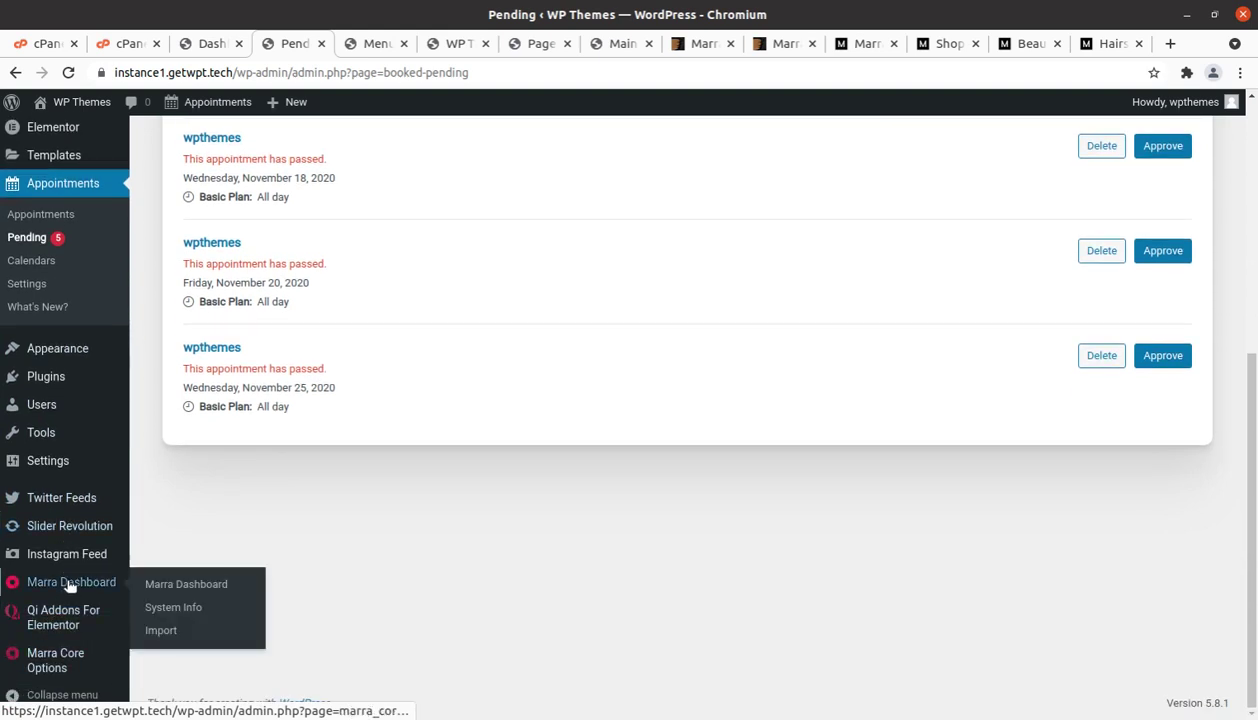
pyautogui.moveTo(58, 637)
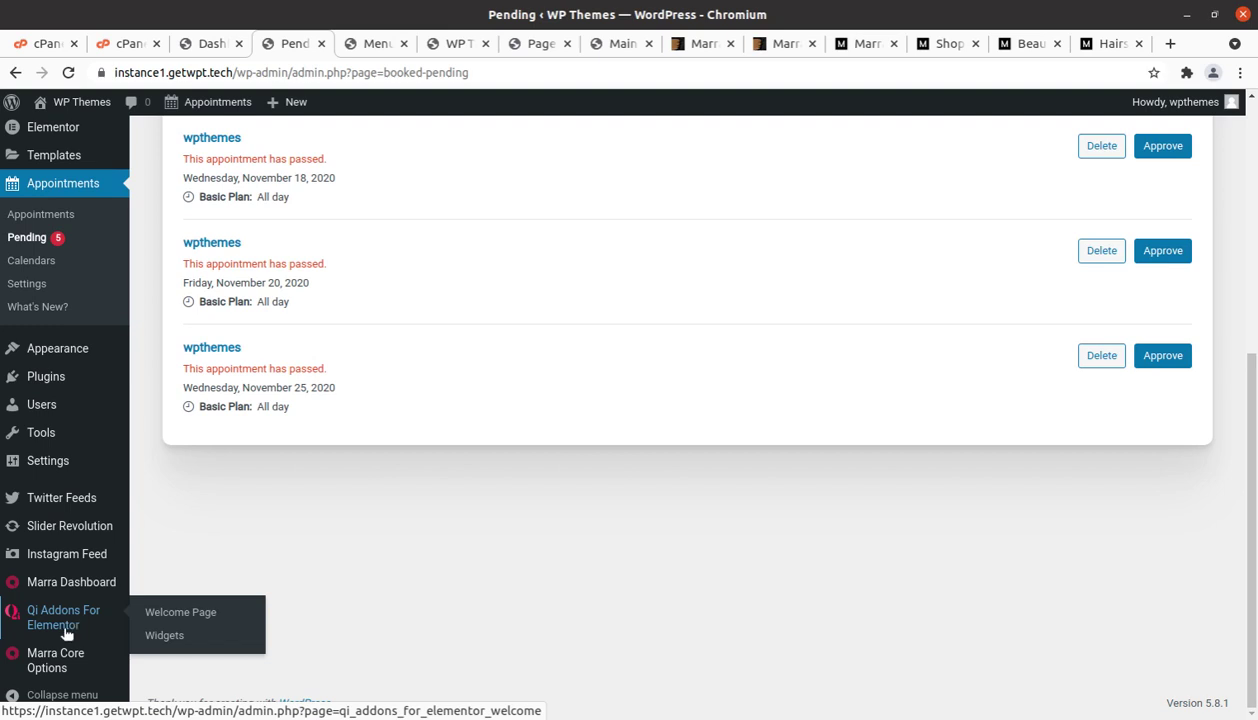
pyautogui.click(63, 632)
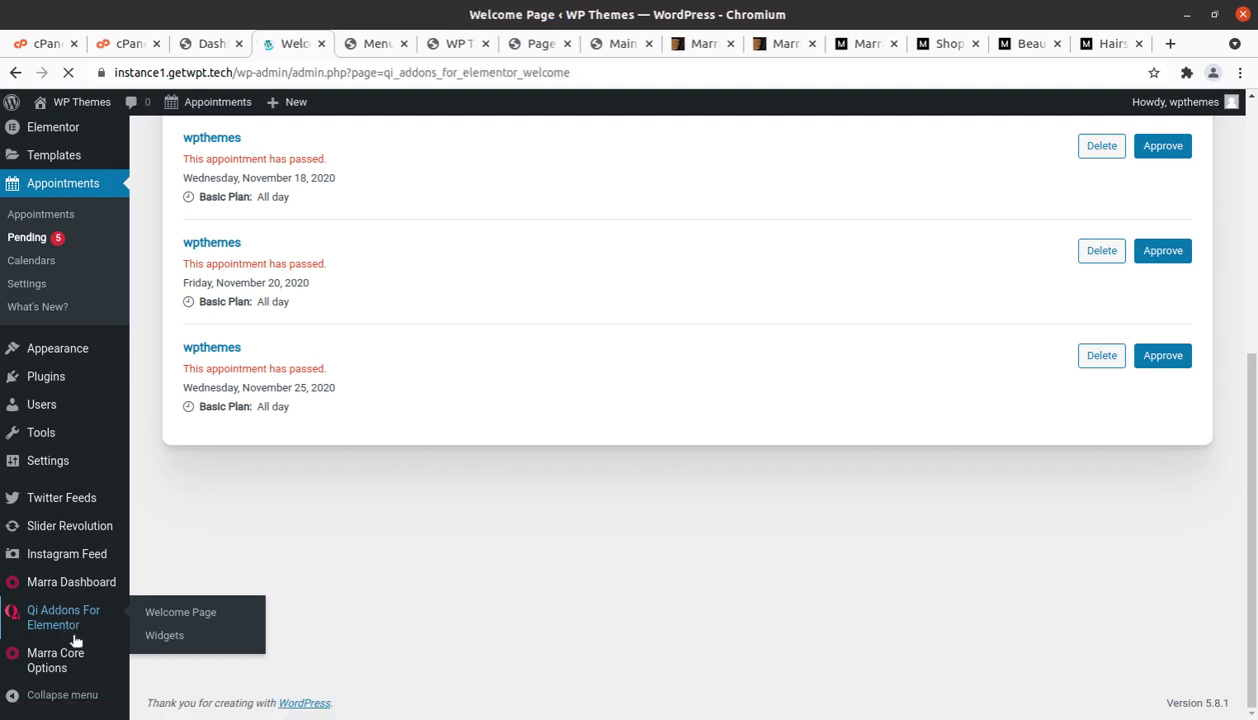
pyautogui.scroll(-3, 308, 635)
pyautogui.scroll(-5, 308, 635)
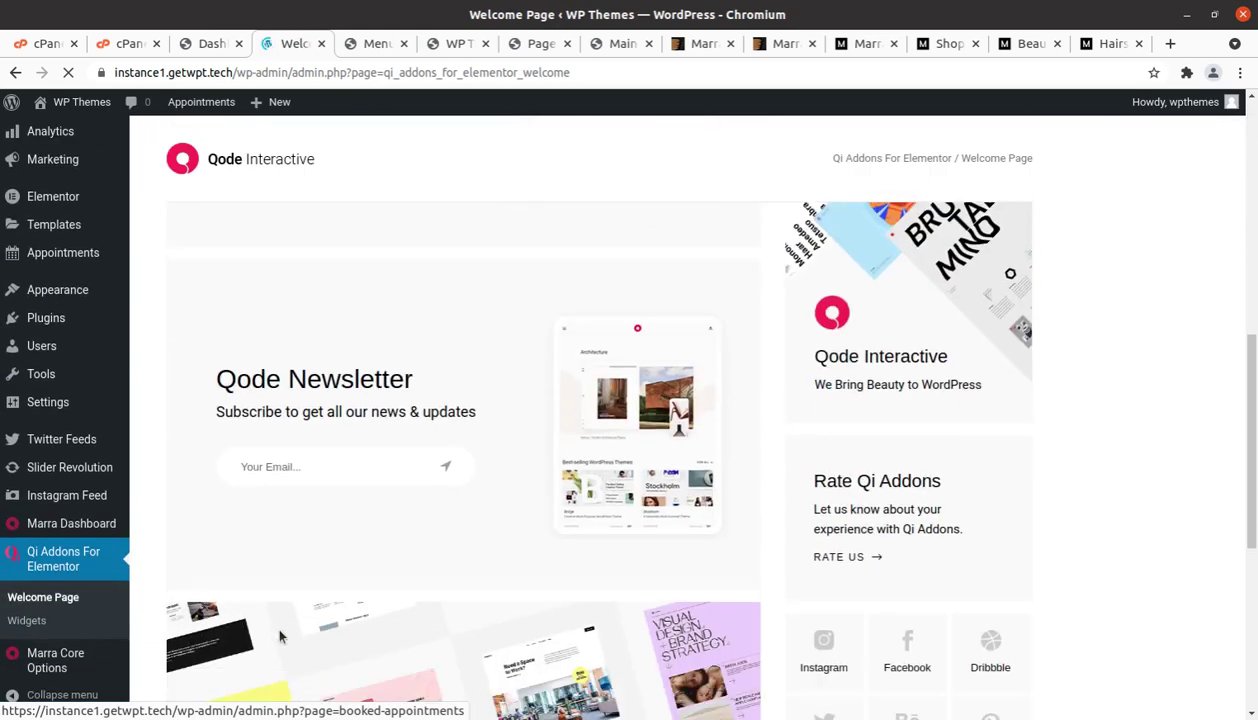
# Open Marra Core Options and review the General settings, including colors, page background, content padding, boxed layout, content width and page spinner
pyautogui.click(47, 673)
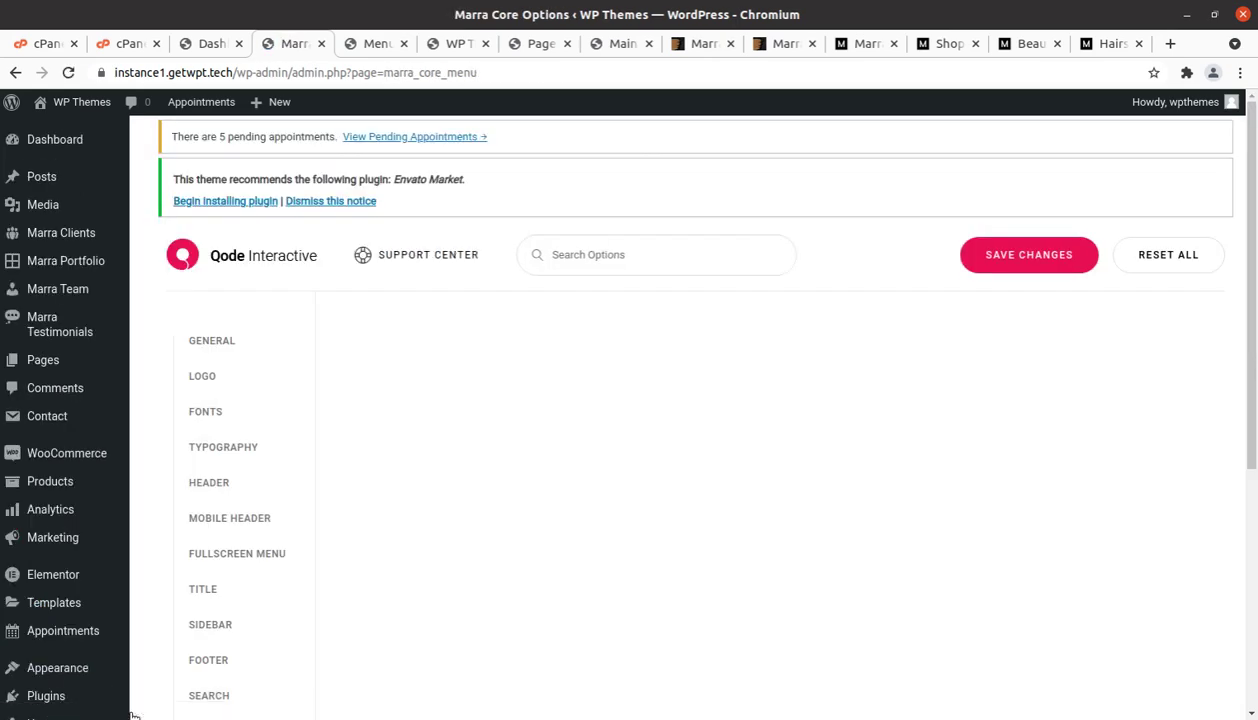
pyautogui.moveTo(46, 695)
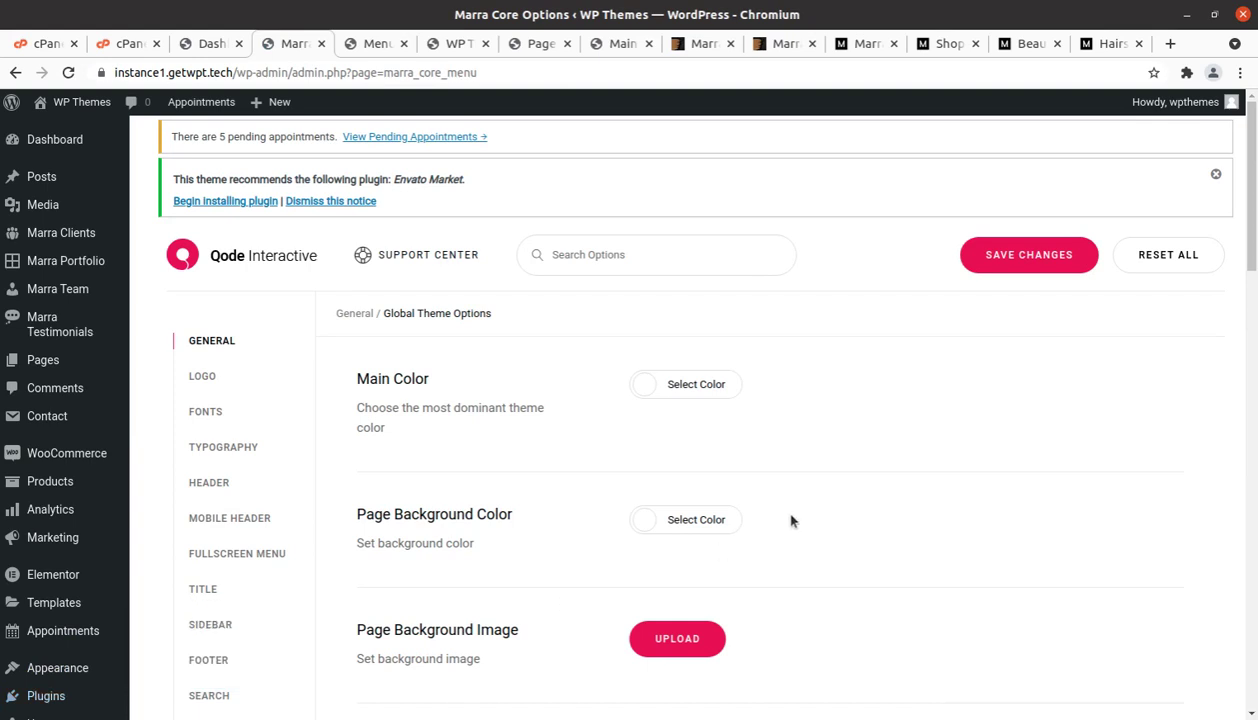
pyautogui.scroll(-8, 598, 527)
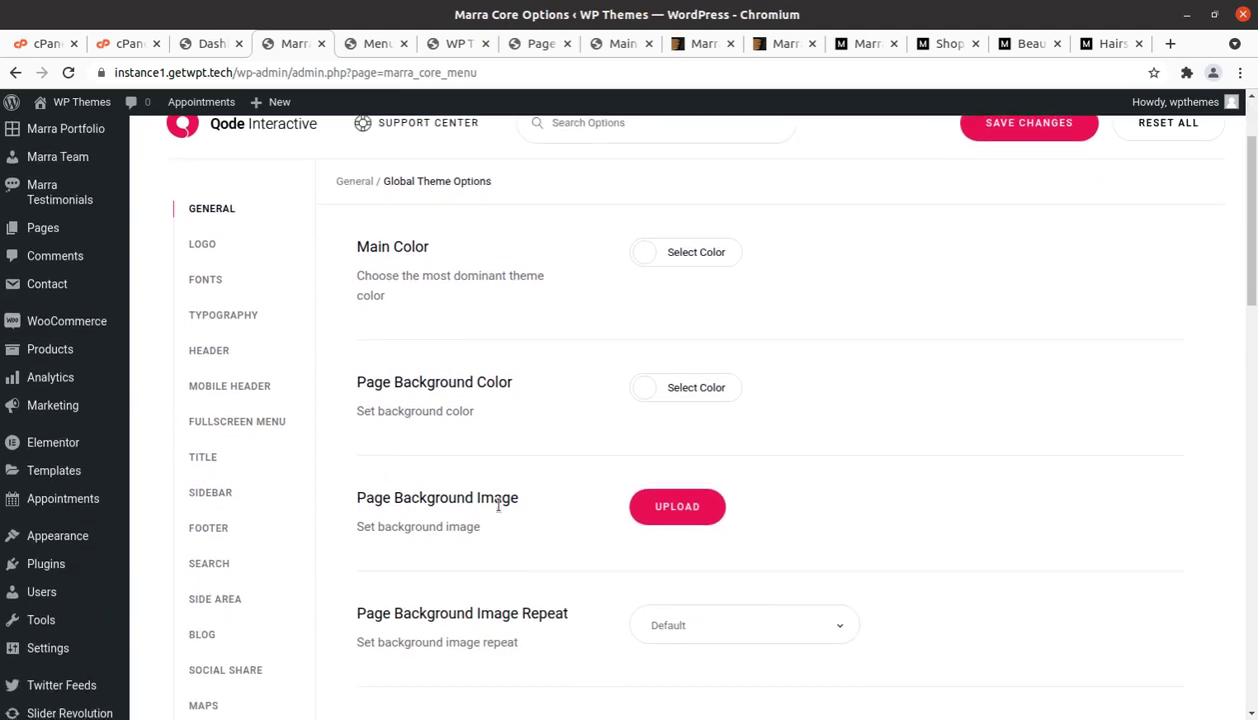
pyautogui.scroll(8, 499, 512)
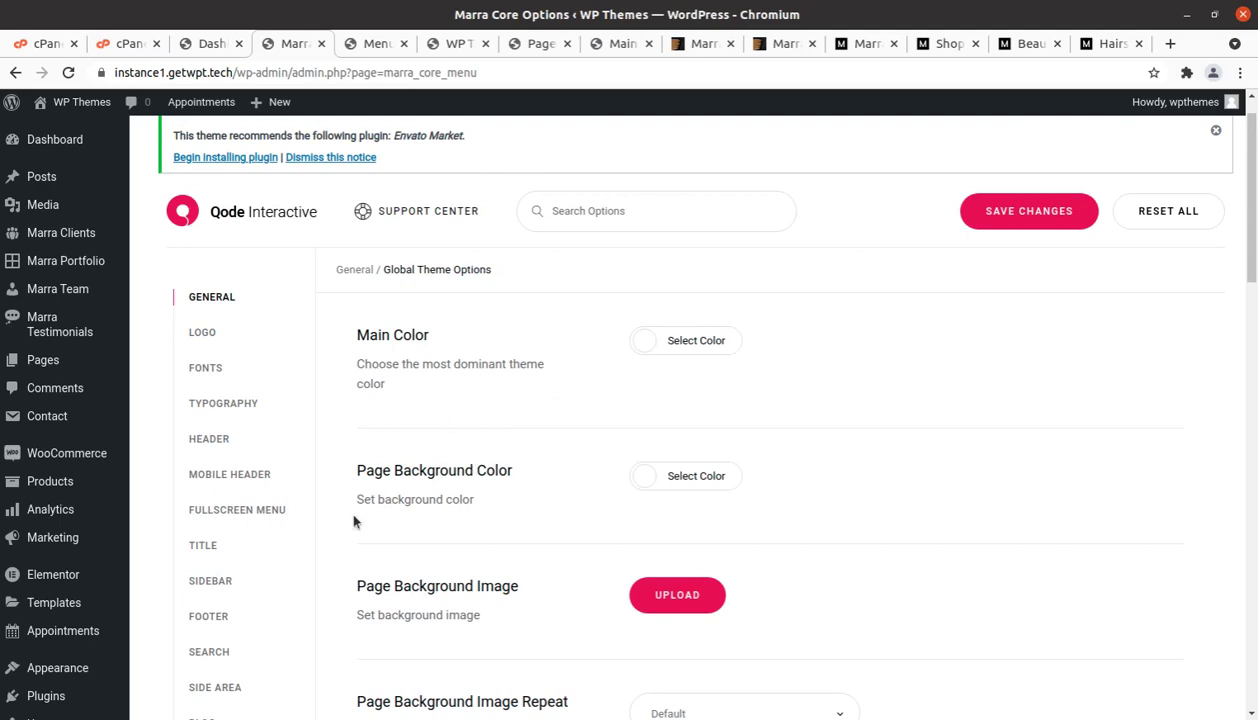
pyautogui.scroll(-3, 421, 570)
pyautogui.scroll(-3, 421, 570)
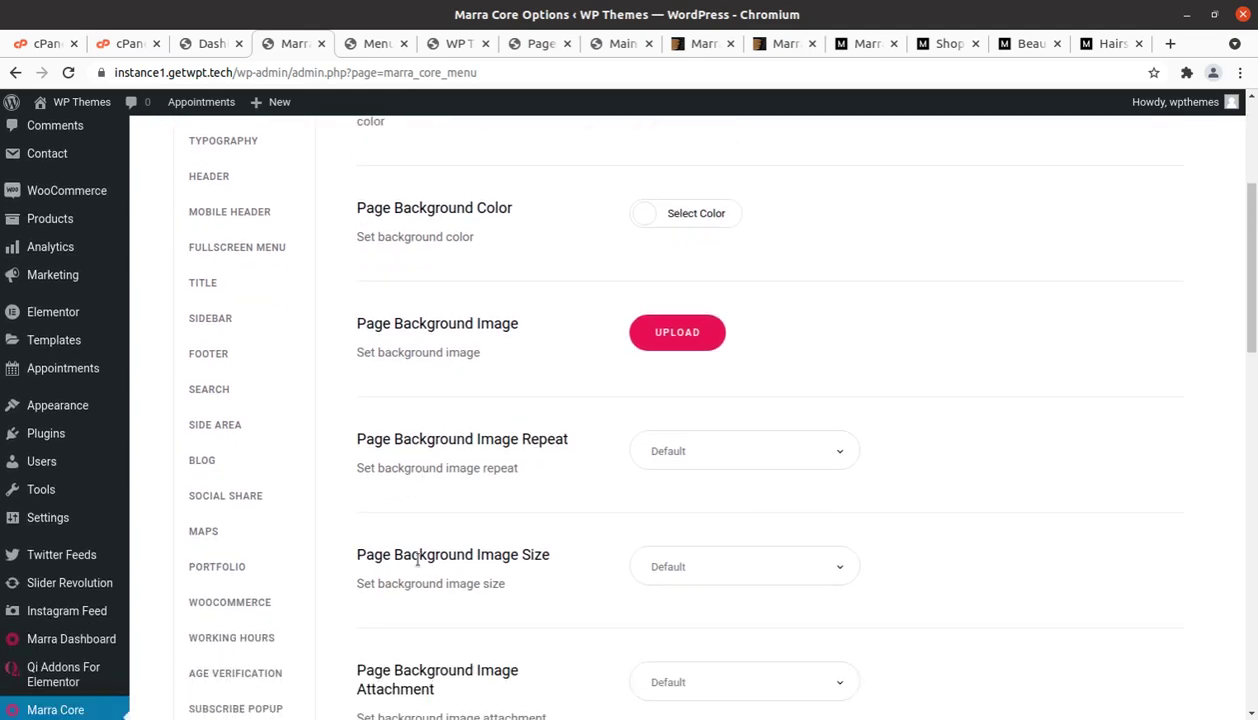
pyautogui.scroll(-11, 530, 545)
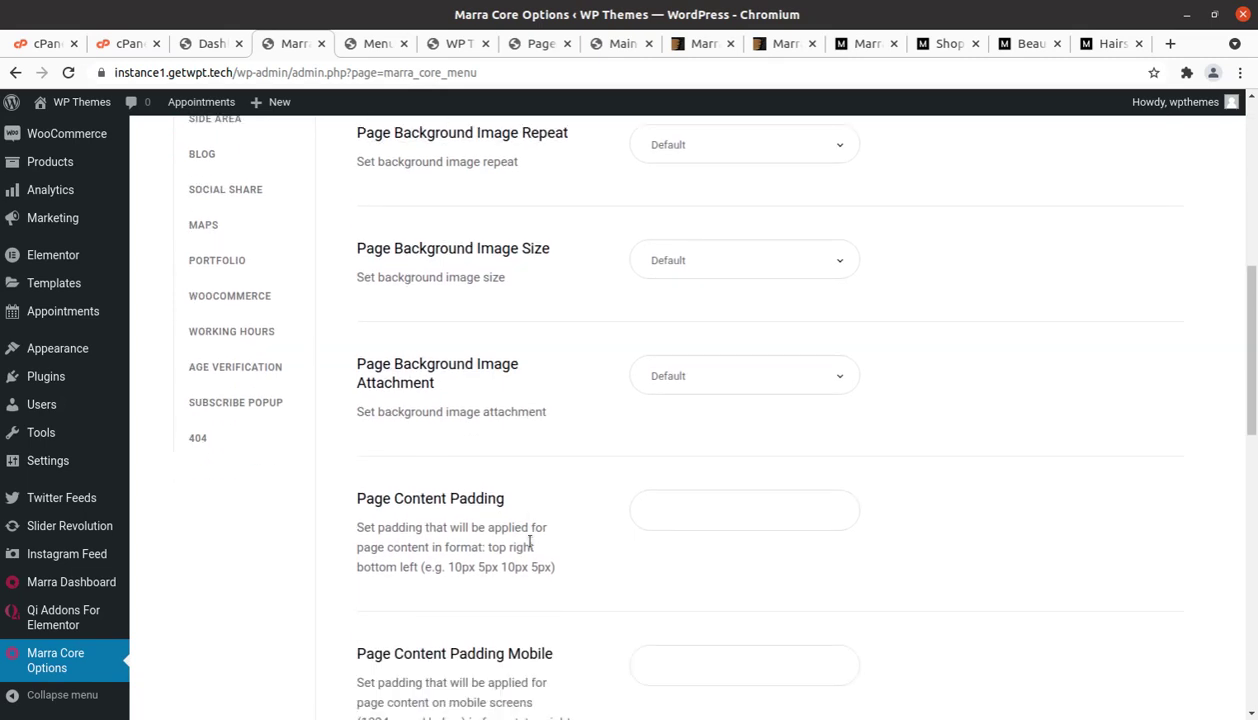
pyautogui.scroll(-3, 530, 543)
pyautogui.scroll(-4, 530, 548)
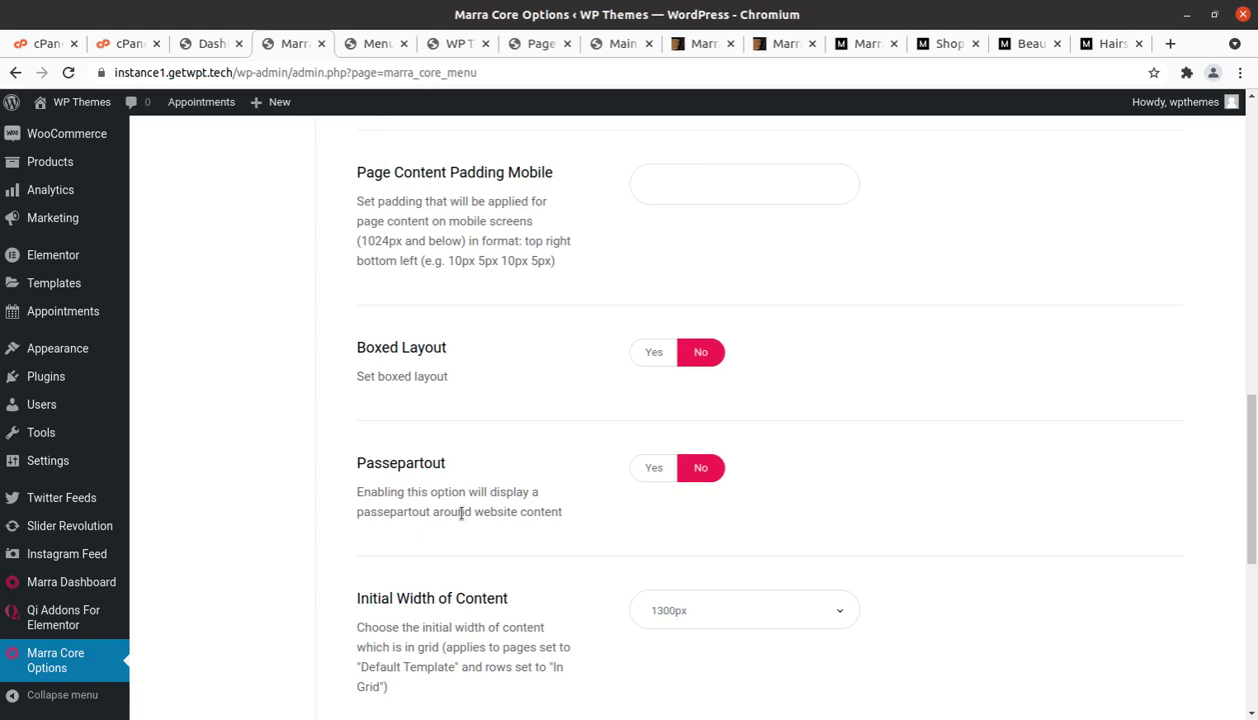
pyautogui.scroll(-3, 461, 514)
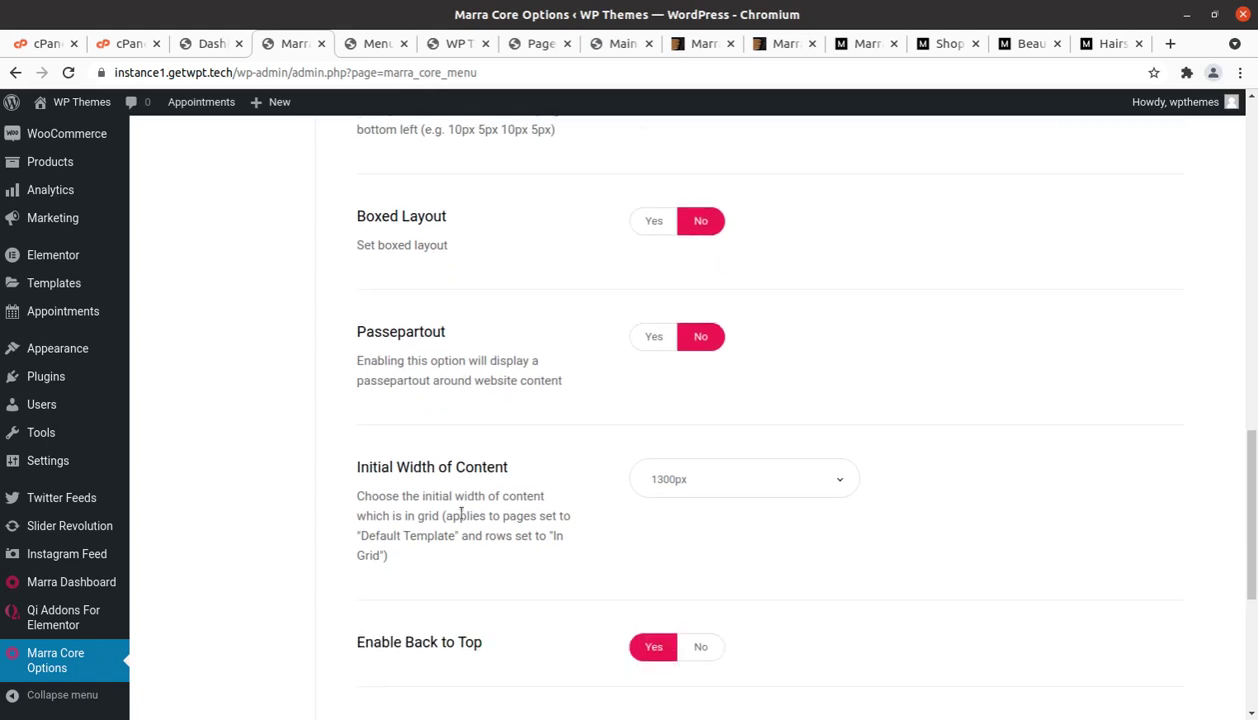
pyautogui.scroll(-5, 461, 514)
pyautogui.scroll(12, 461, 514)
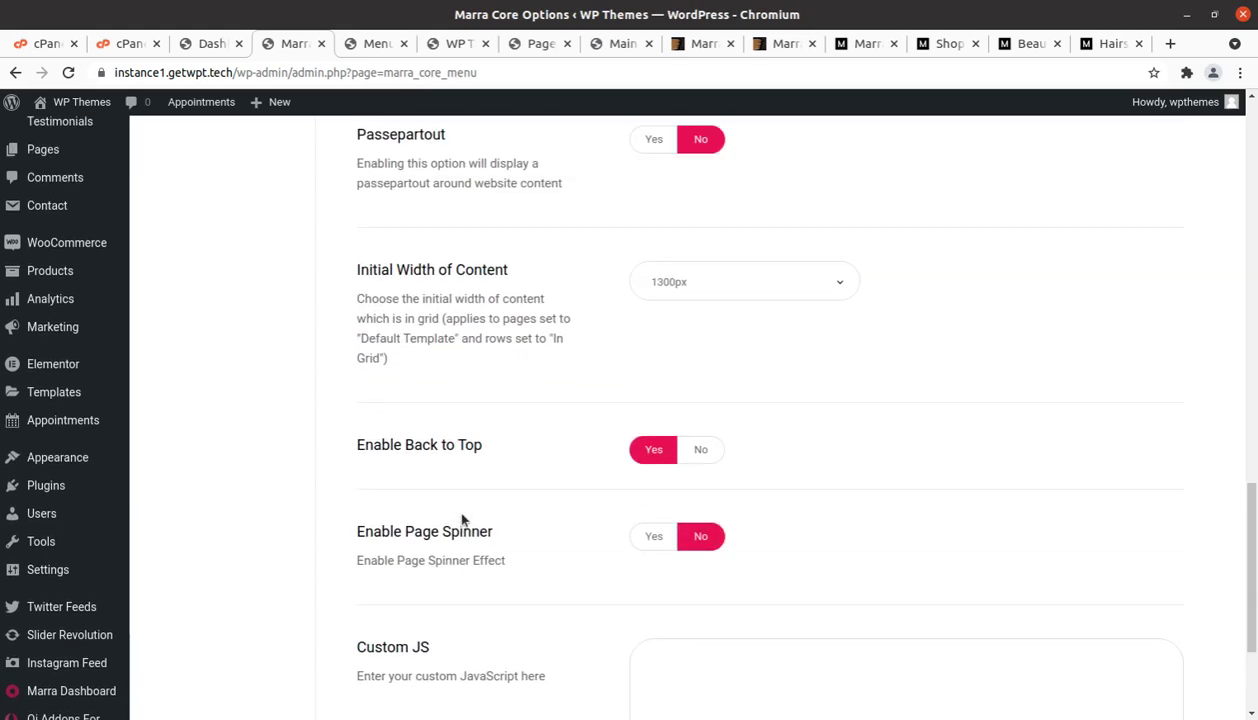
pyautogui.scroll(17, 461, 514)
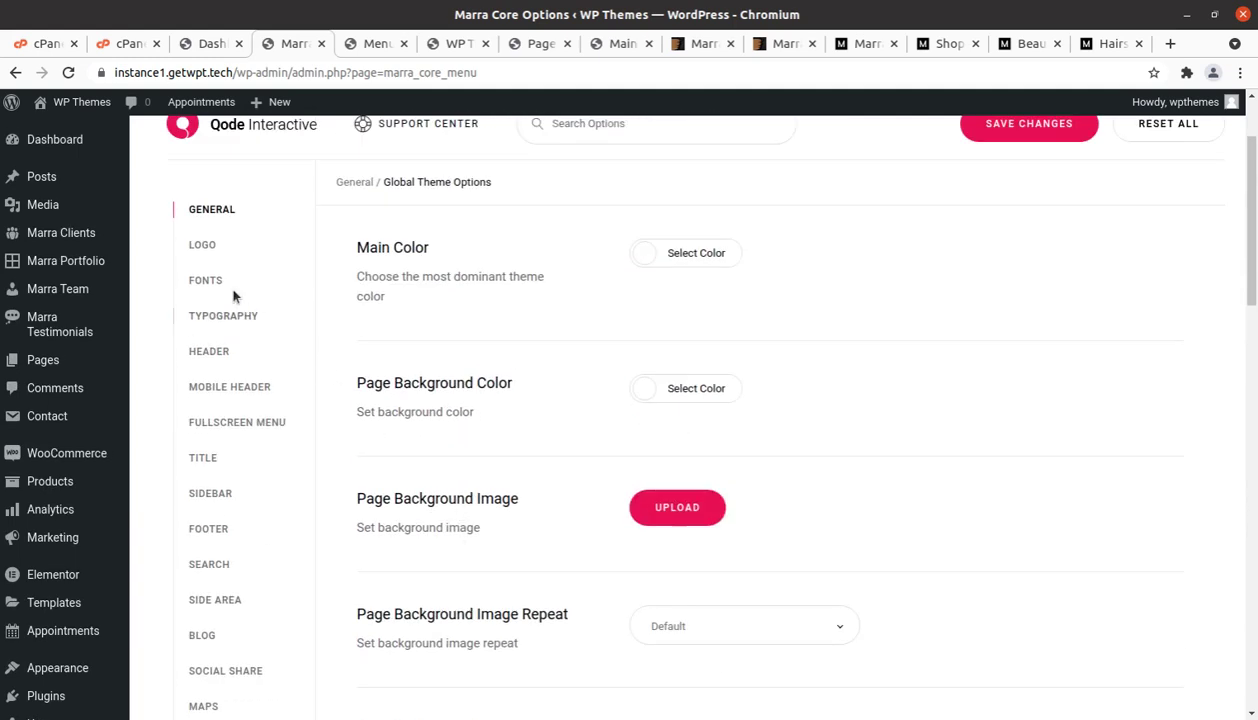
# View the Logo options for the mobile header and the standard header, including the main, dark, light and sticky logos
pyautogui.click(202, 245)
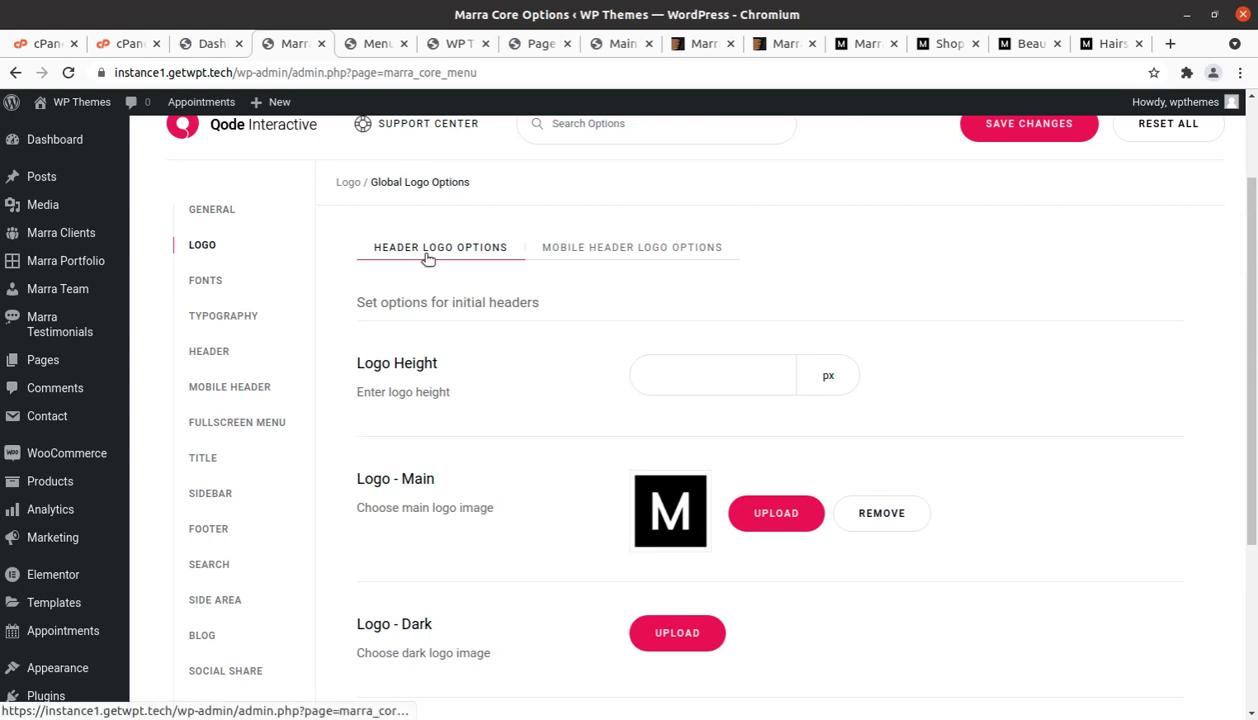
pyautogui.click(668, 254)
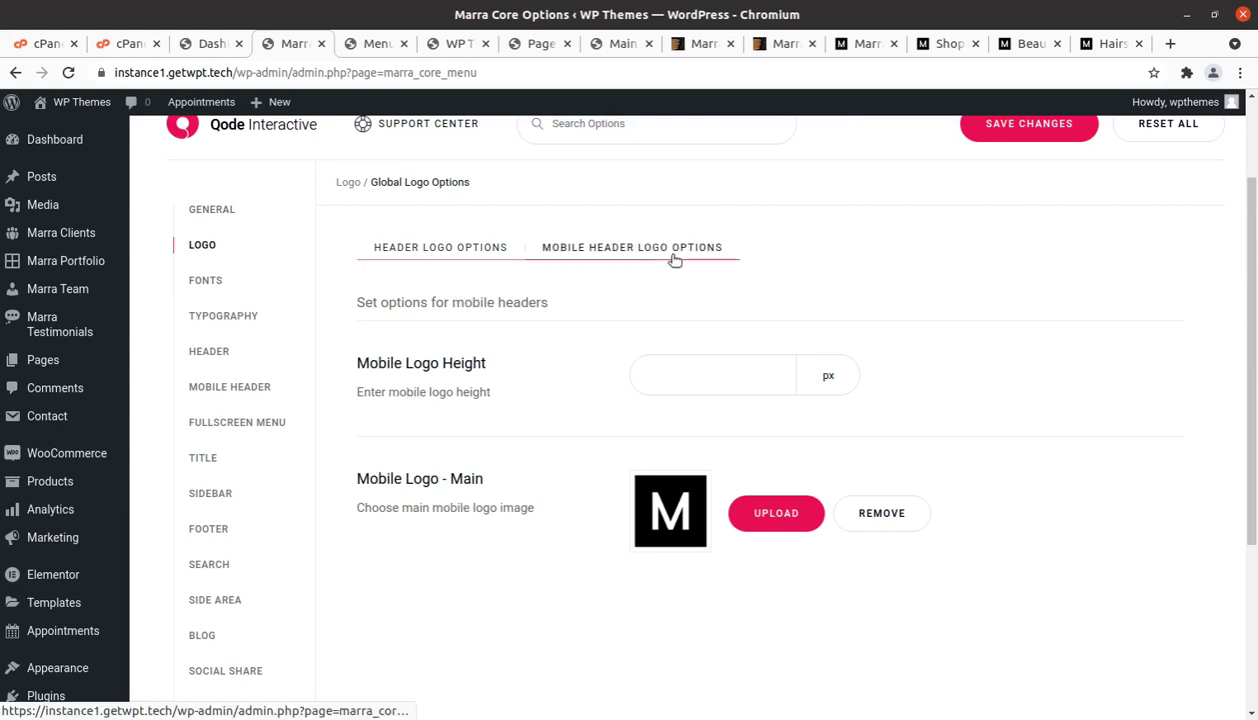
pyautogui.click(469, 247)
pyautogui.scroll(-6, 469, 399)
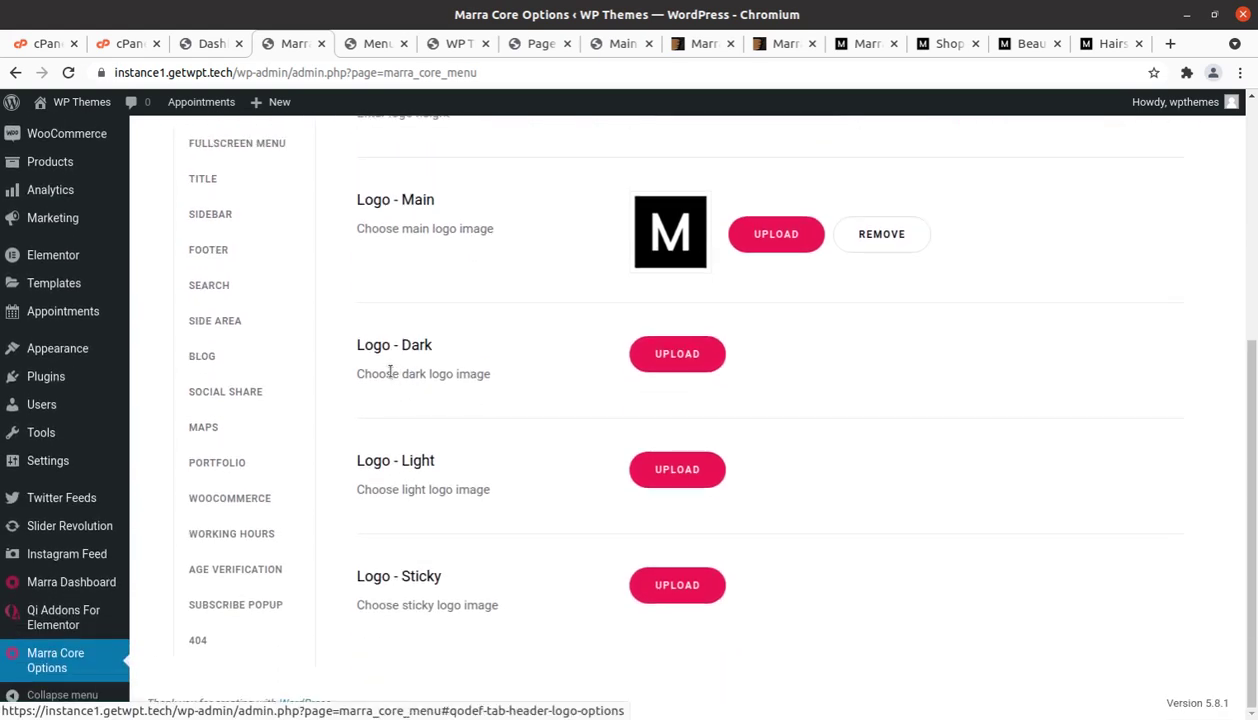
pyautogui.scroll(5, 440, 580)
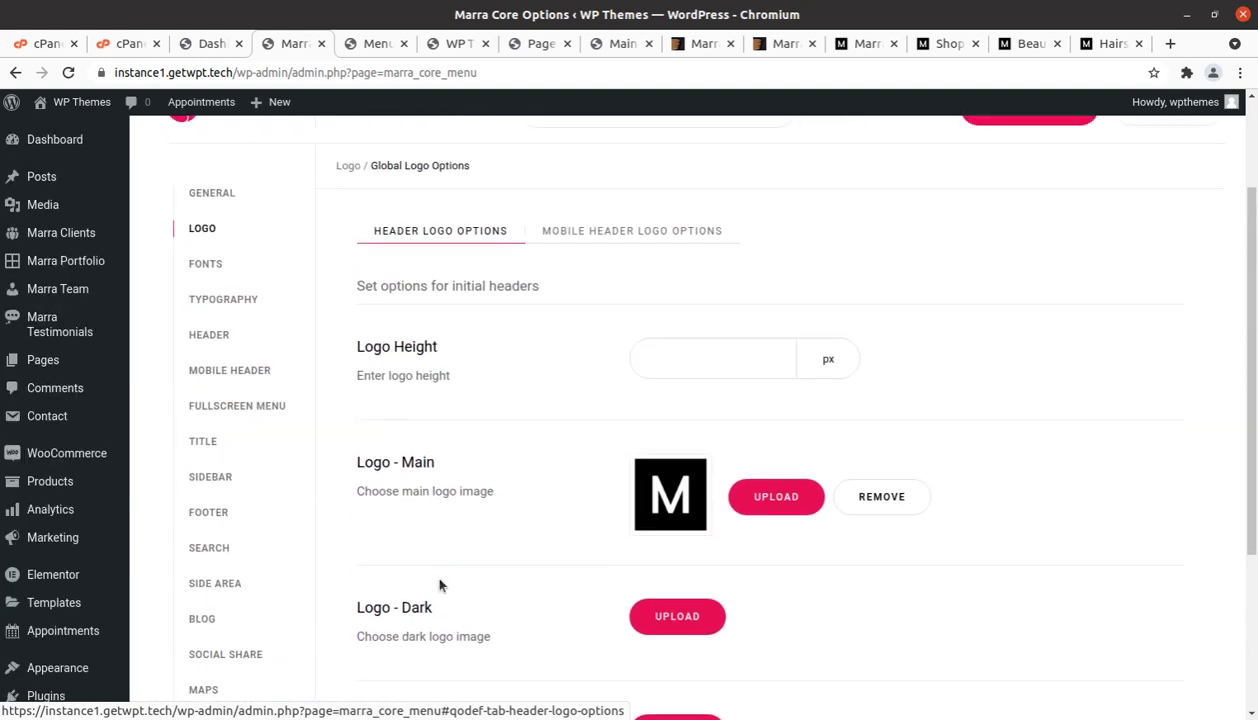
# Open the Fonts options and switch Enable Google Fonts to No and back to Yes to compare the available settings
pyautogui.click(209, 268)
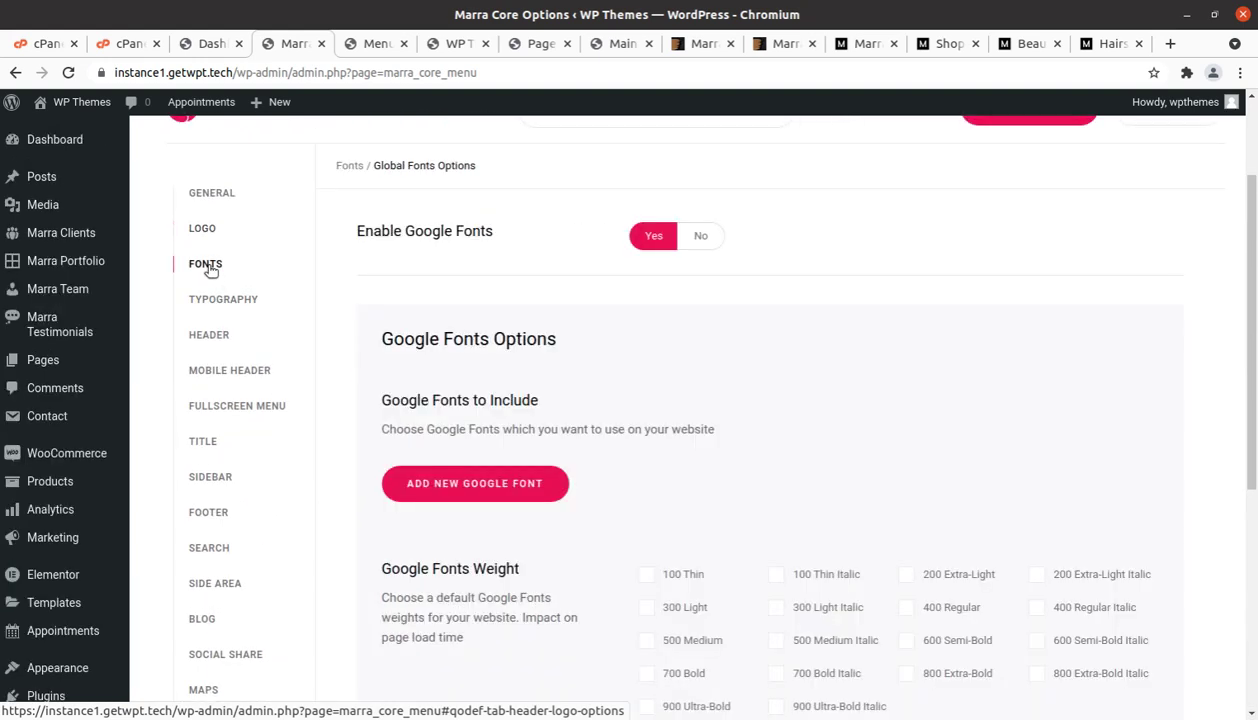
pyautogui.click(702, 243)
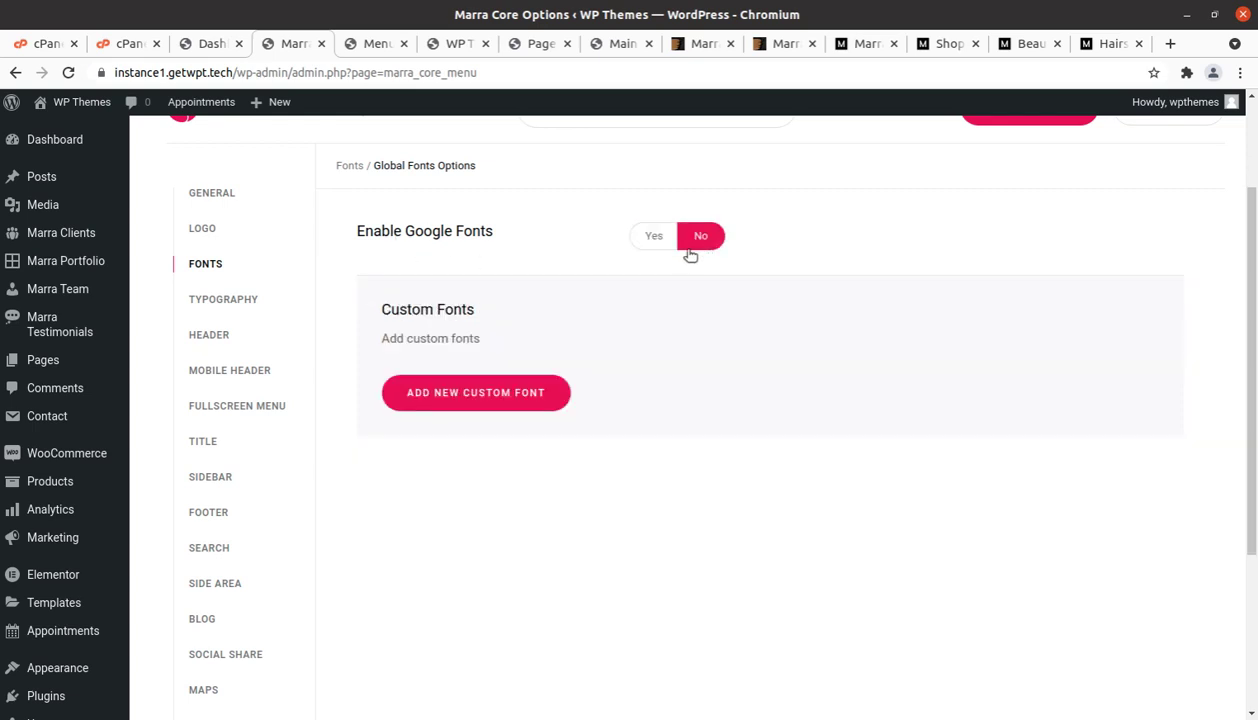
pyautogui.click(652, 240)
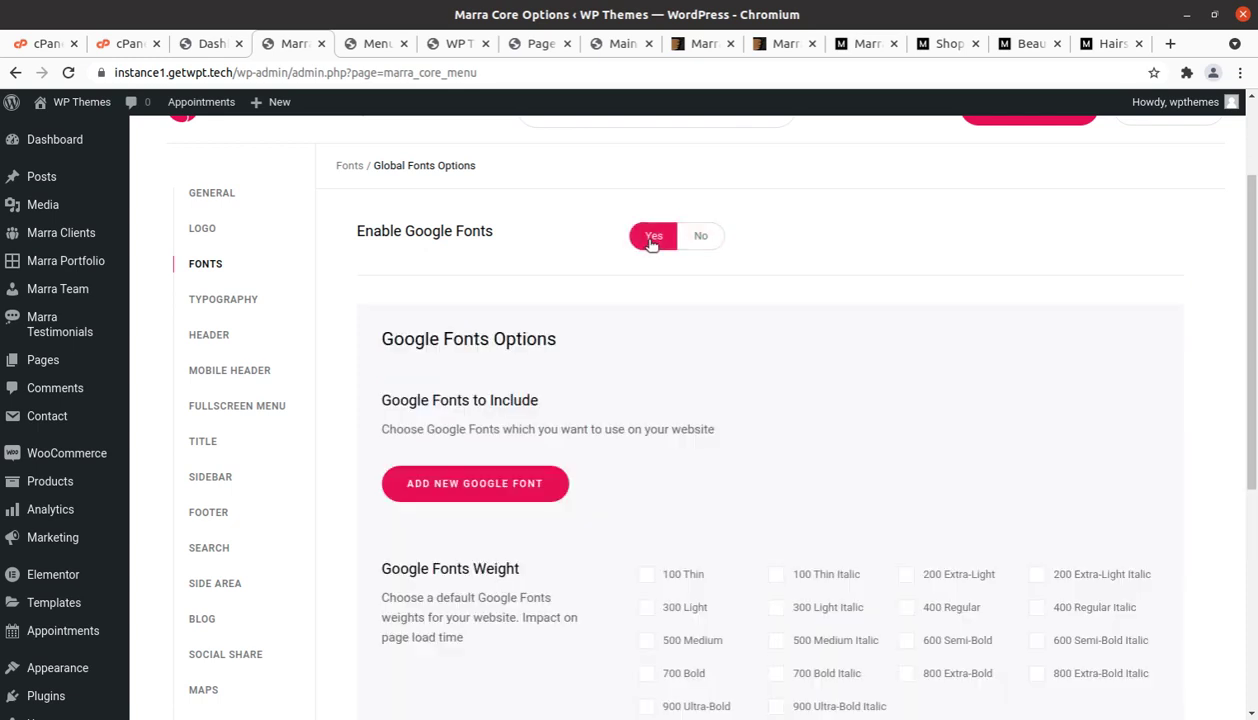
# Open the Typography options and review the H1 general and responsive typography settings
pyautogui.click(240, 306)
pyautogui.scroll(-5, 574, 402)
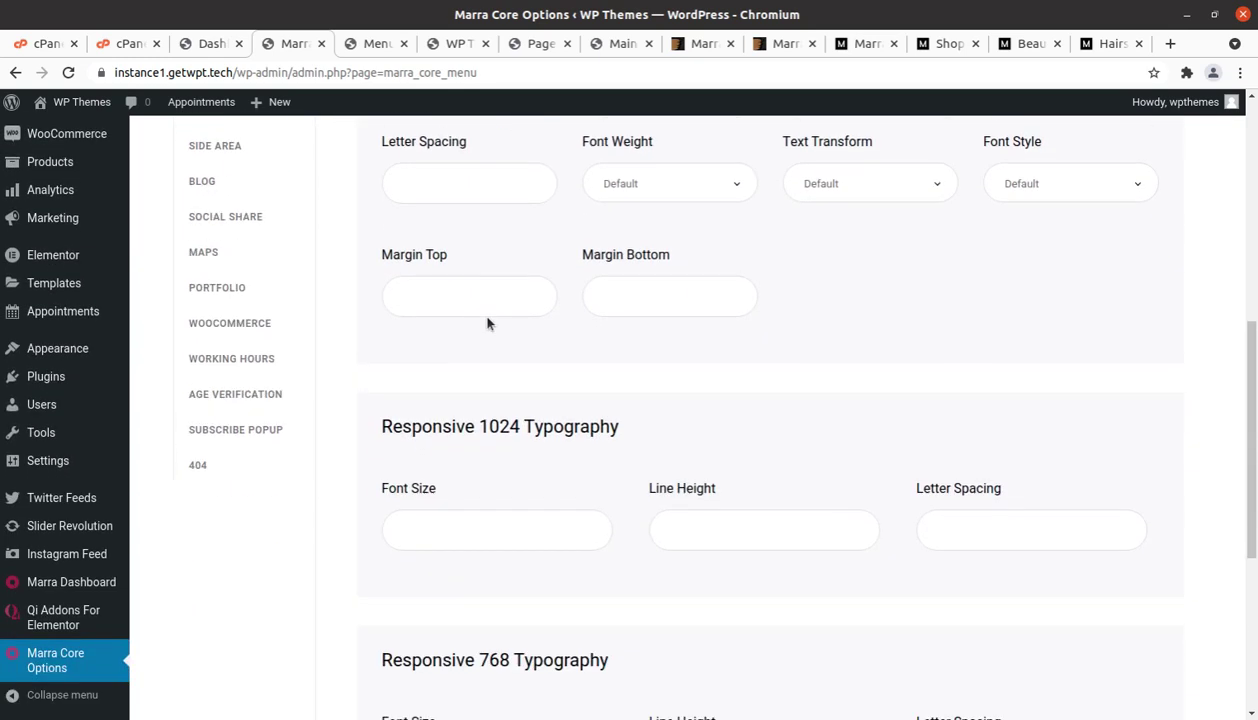
pyautogui.scroll(-5, 488, 322)
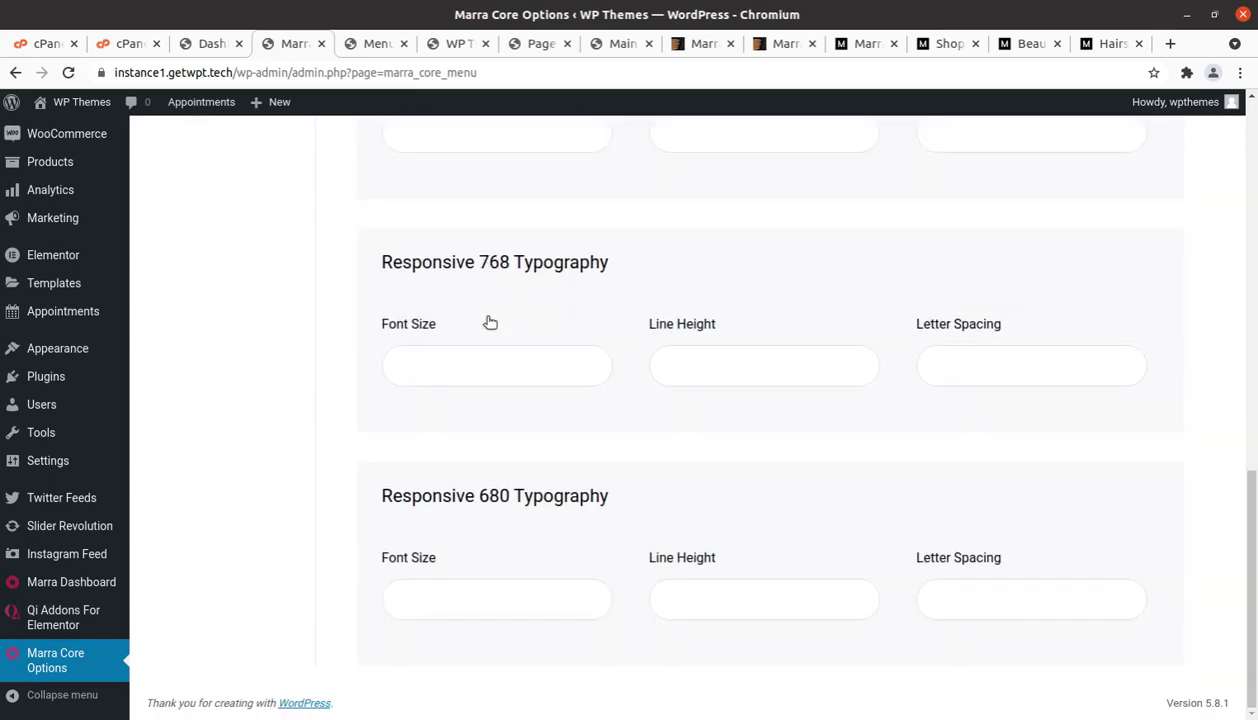
pyautogui.scroll(10, 490, 322)
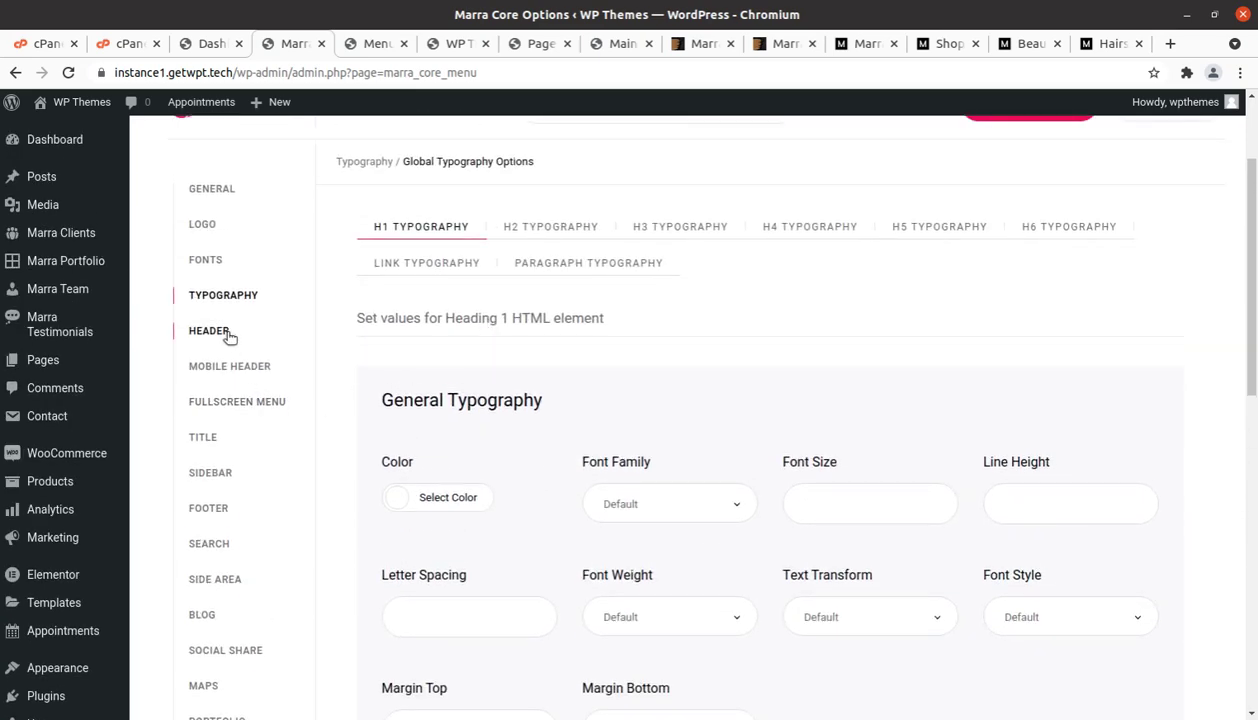
# Open the Header options and review the layout, the Header Skin choices and the Standard Header settings, keeping the skin at None
pyautogui.click(226, 334)
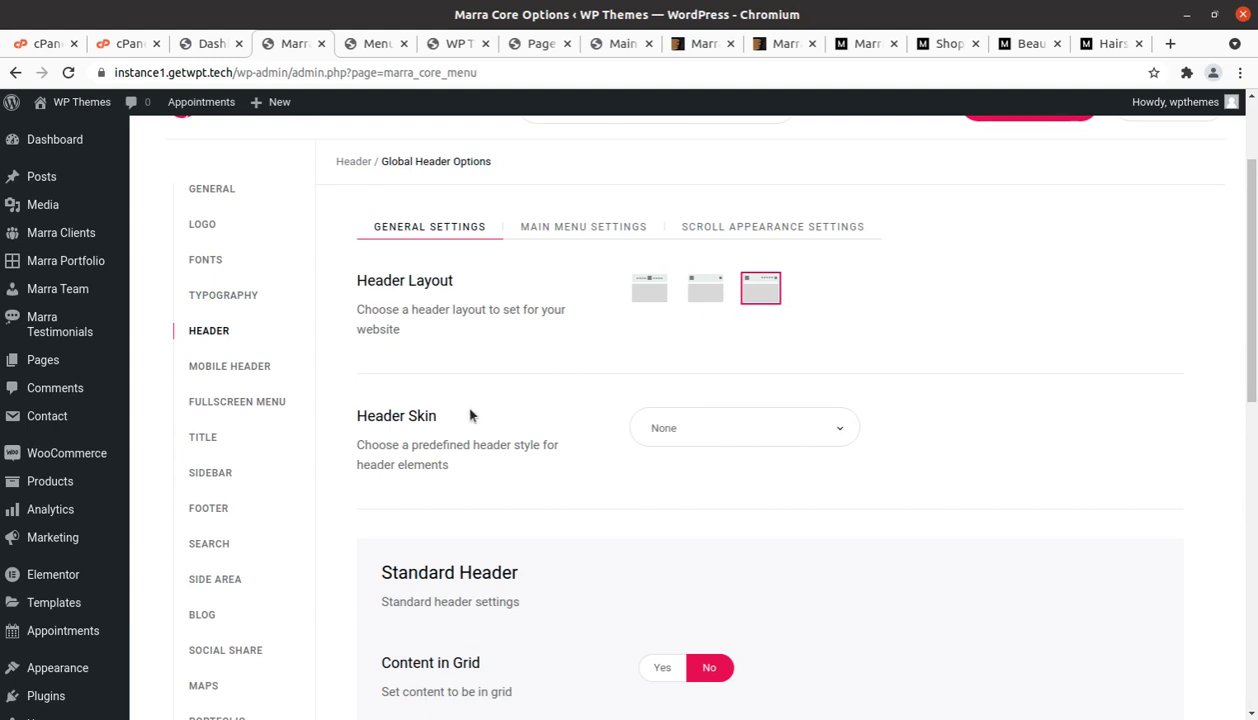
pyautogui.scroll(-3, 851, 417)
pyautogui.click(800, 298)
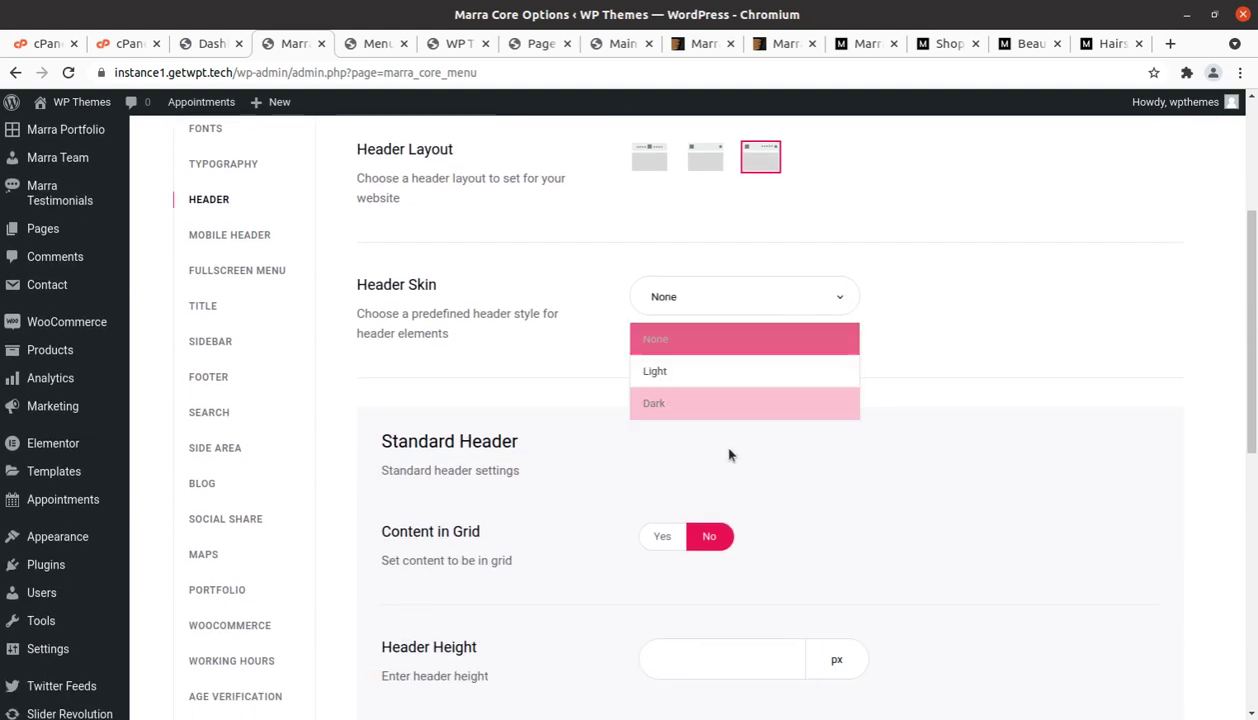
pyautogui.click(1150, 378)
pyautogui.scroll(-4, 887, 475)
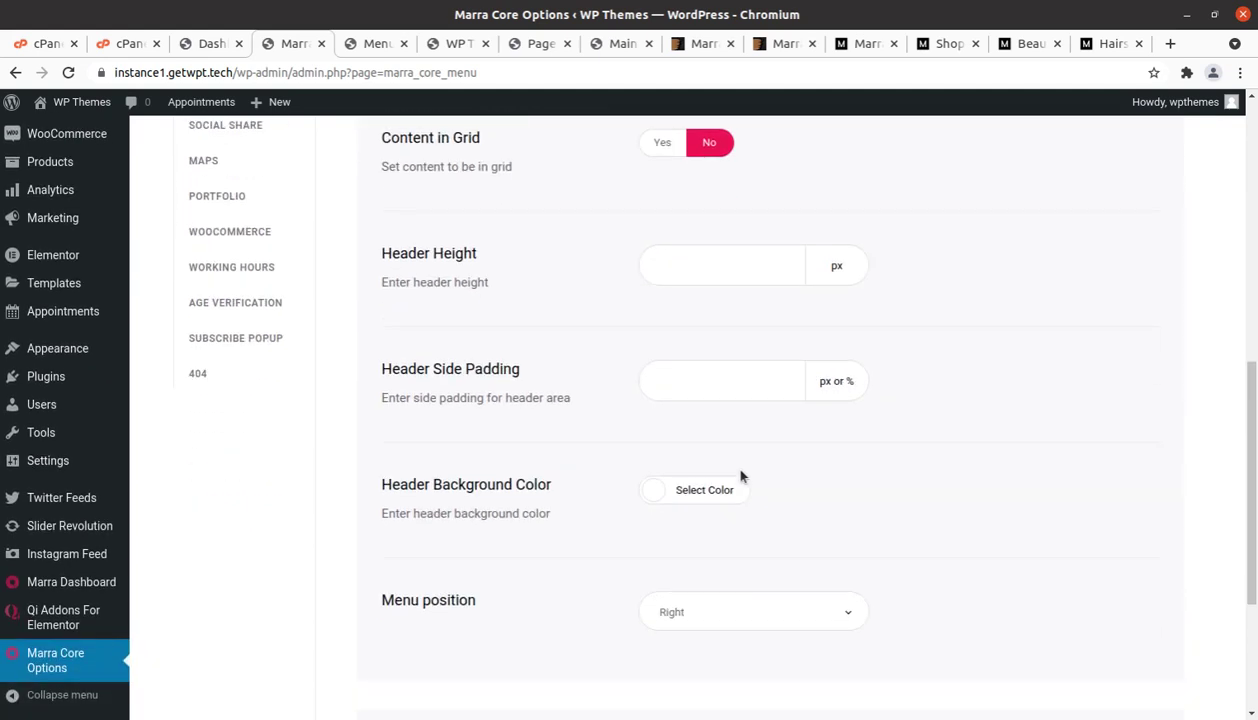
pyautogui.scroll(-3, 741, 476)
pyautogui.scroll(6, 741, 476)
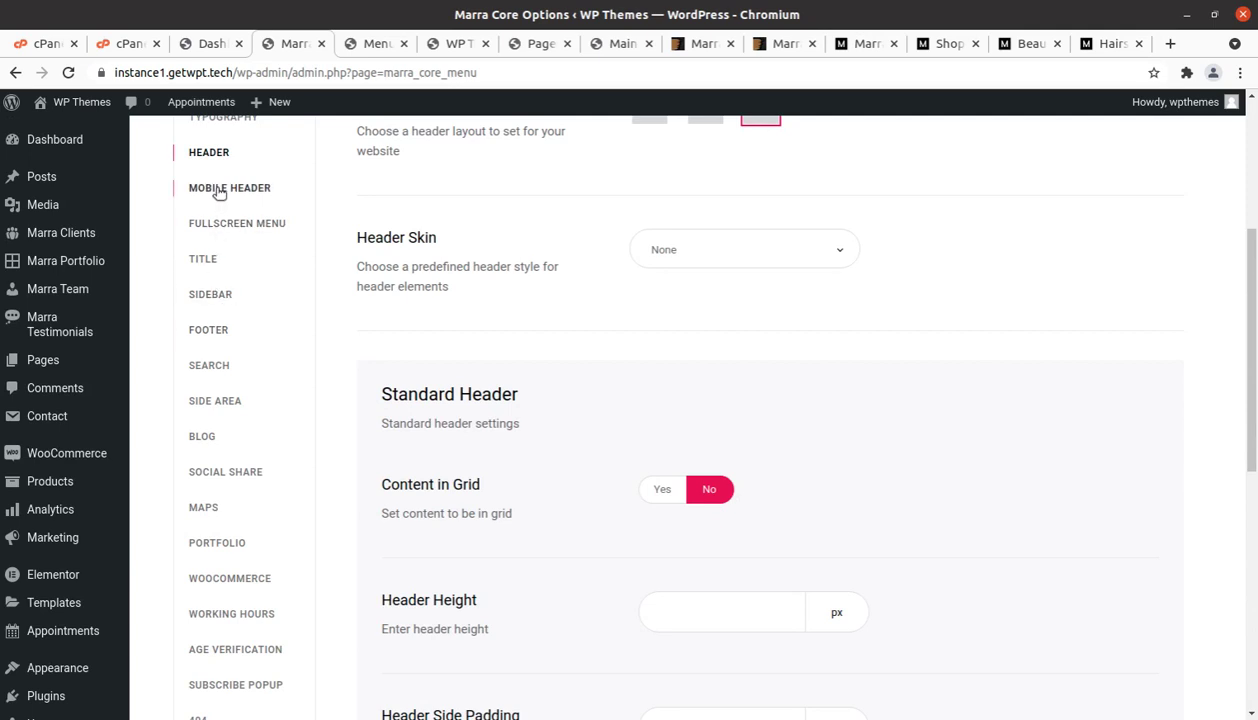
# View the general Mobile Header settings and the Fullscreen Menu options
pyautogui.click(219, 191)
pyautogui.scroll(2, 809, 284)
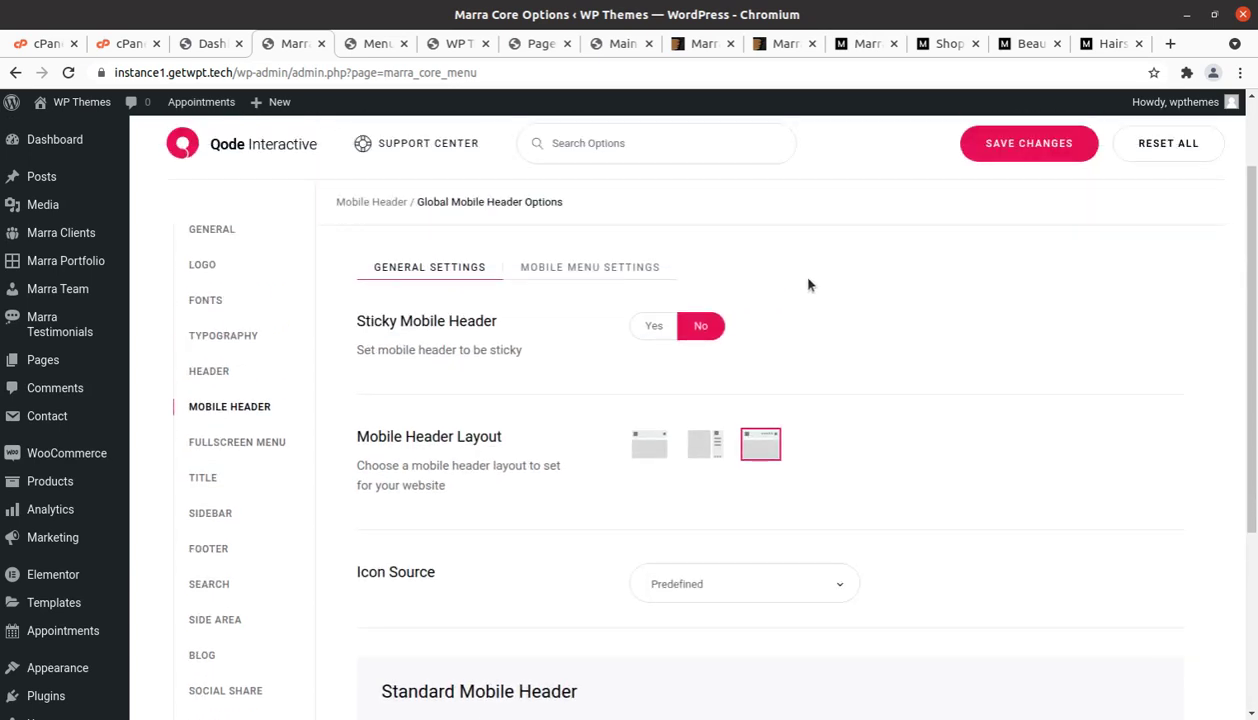
pyautogui.scroll(-1, 809, 284)
pyautogui.click(247, 354)
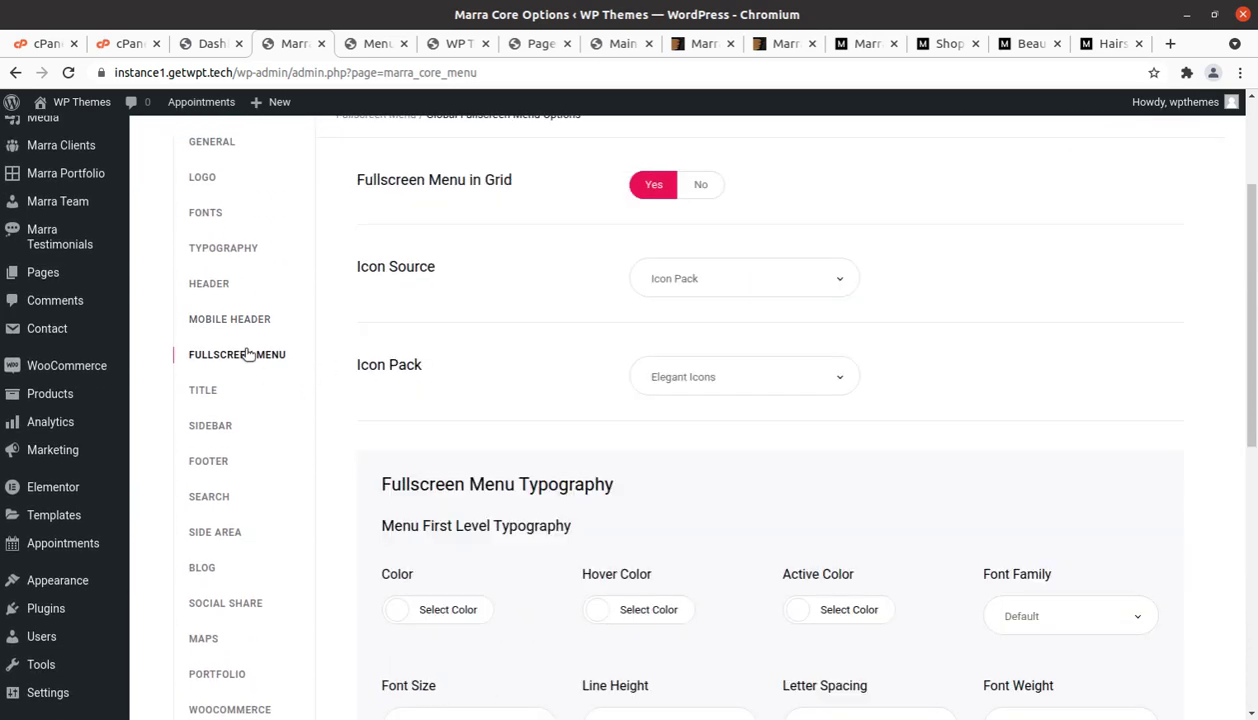
# Review the Title options, including the title layout and grid settings, and open the Sidebar options
pyautogui.click(203, 391)
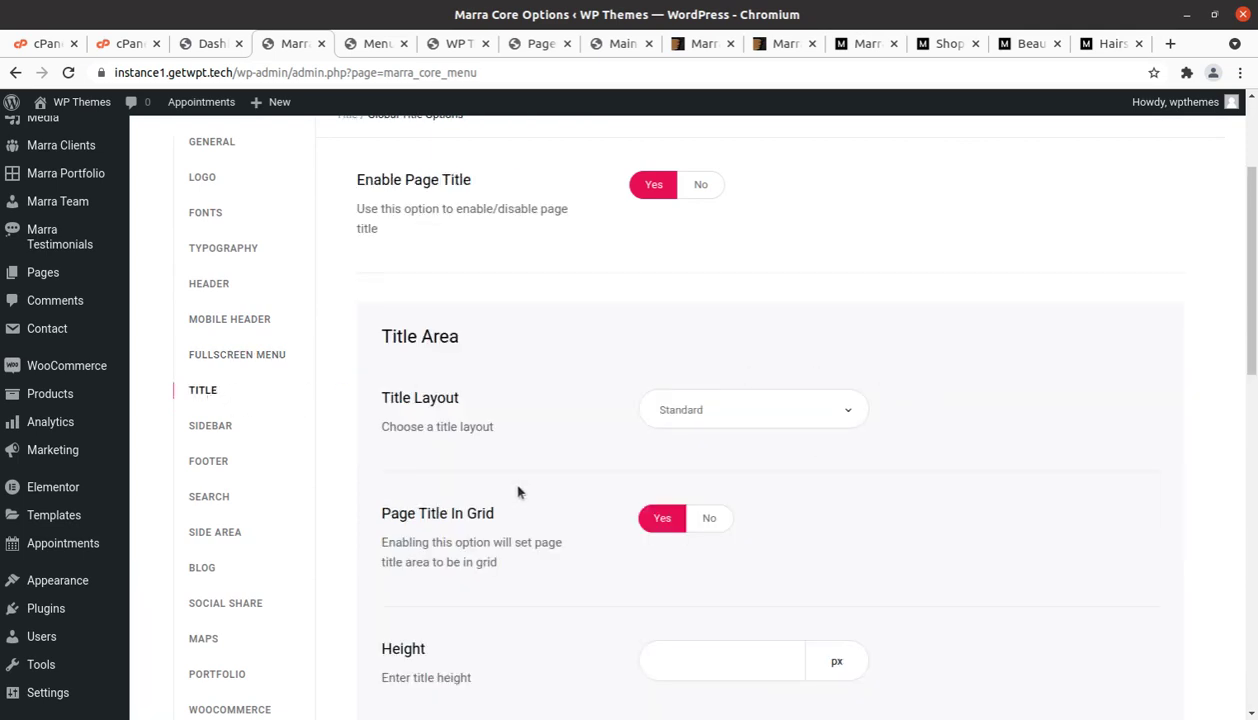
pyautogui.scroll(2, 421, 271)
pyautogui.scroll(-1, 448, 314)
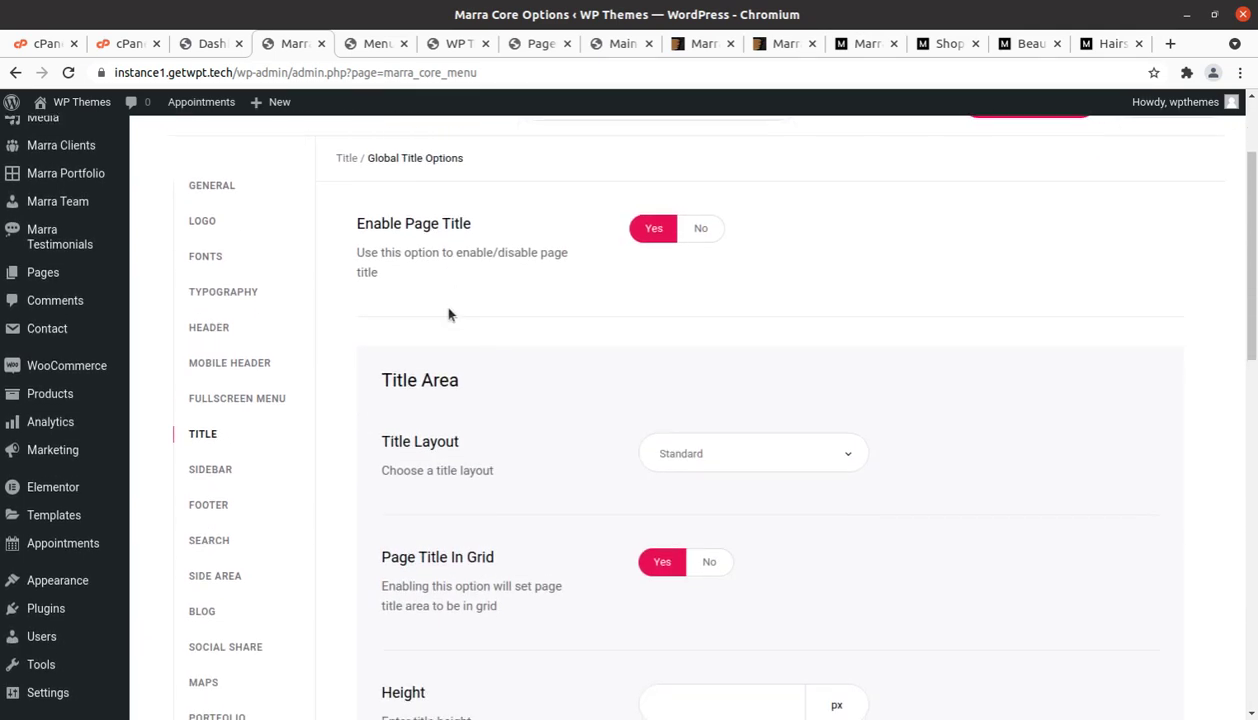
pyautogui.scroll(-3, 391, 409)
pyautogui.click(217, 297)
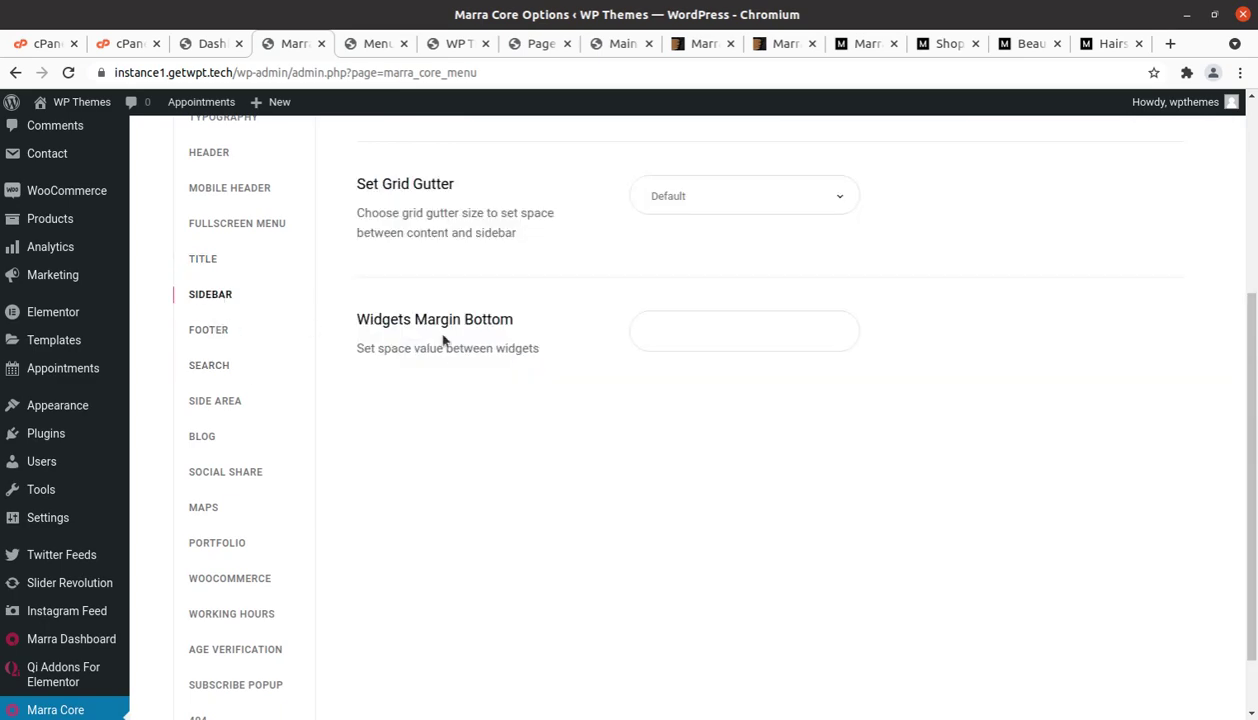
# Open the Footer options and review the top and bottom footer area settings for columns, grid gutter and styles
pyautogui.click(210, 330)
pyautogui.scroll(-5, 817, 397)
pyautogui.scroll(-12, 931, 424)
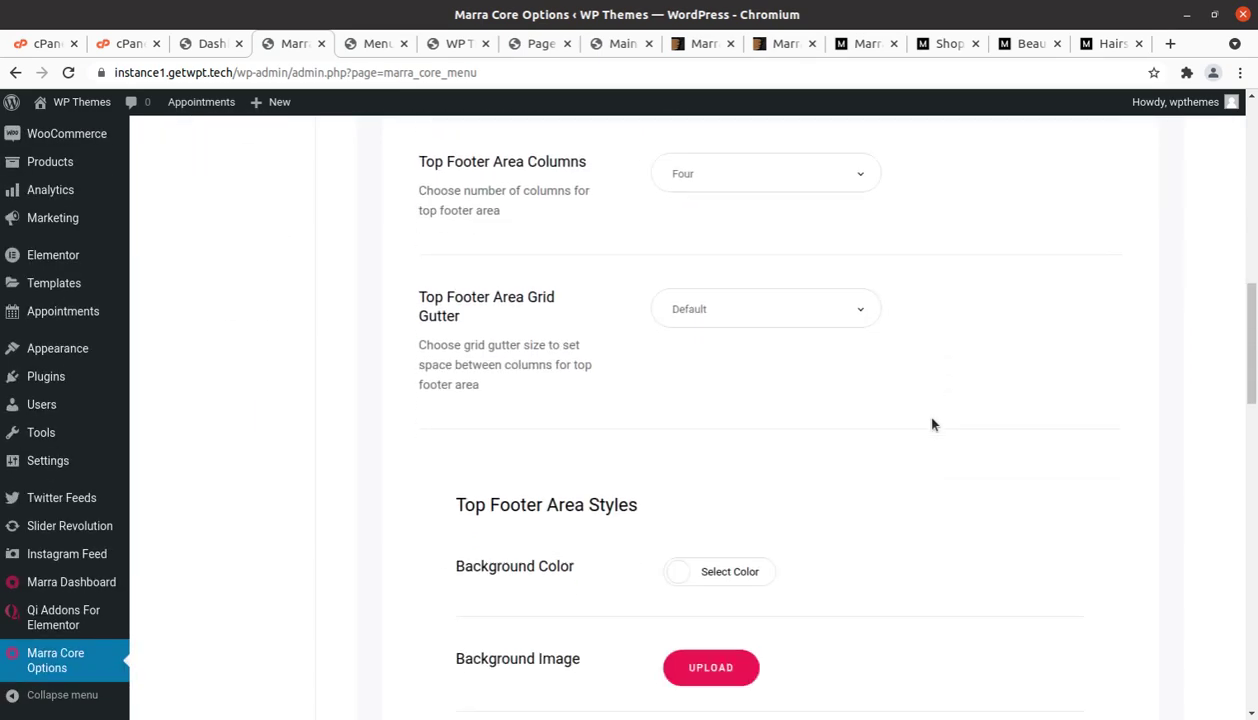
pyautogui.scroll(-10, 849, 623)
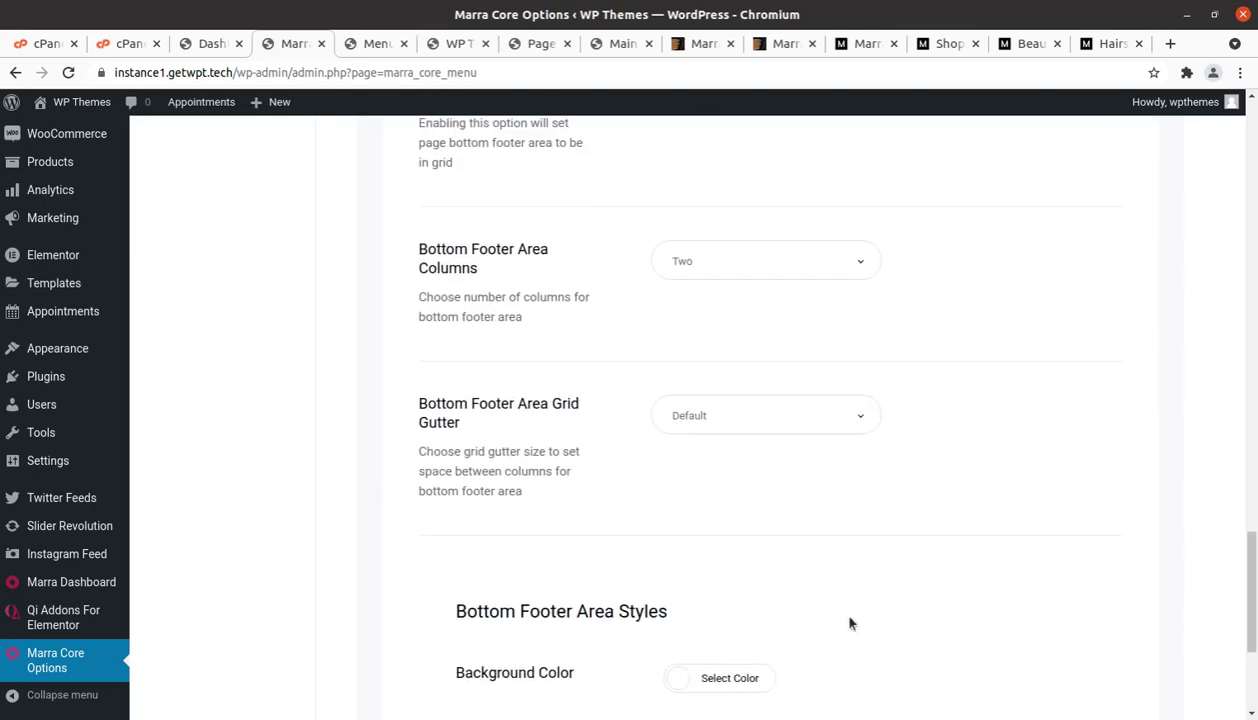
pyautogui.scroll(8, 849, 623)
pyautogui.scroll(12, 849, 623)
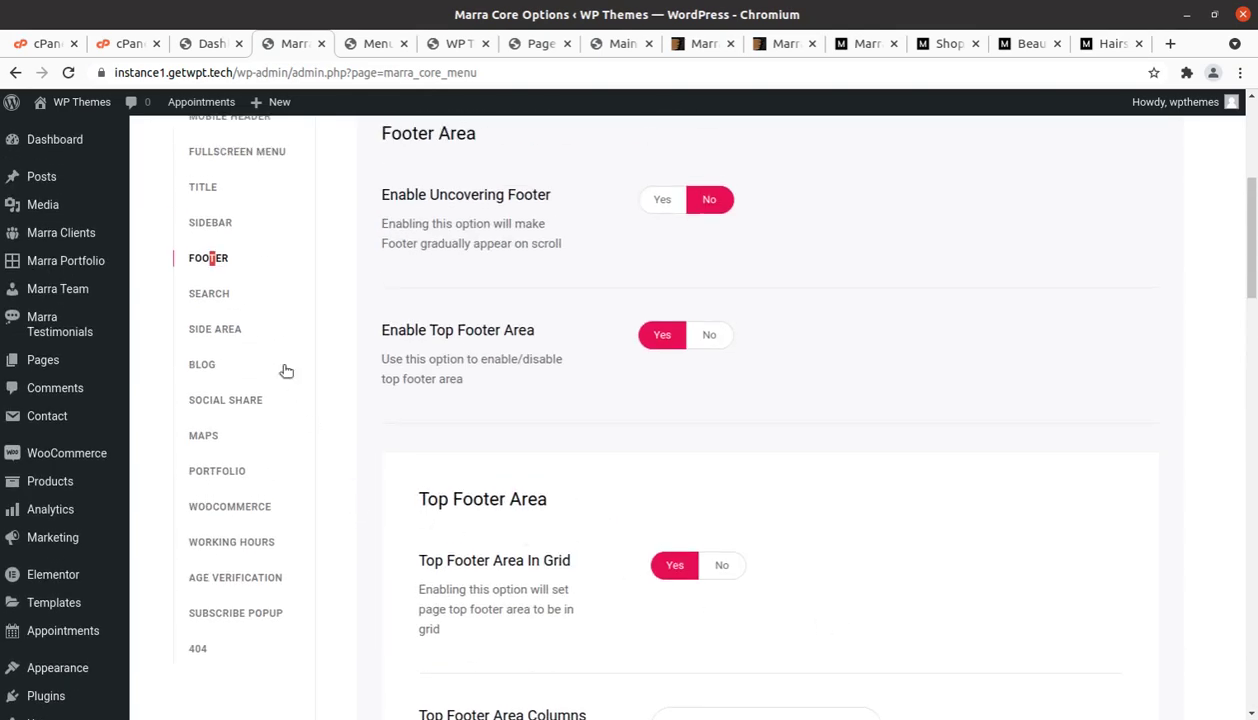
# Look through the Search, Side Area, Blog and Social Share options
pyautogui.click(204, 293)
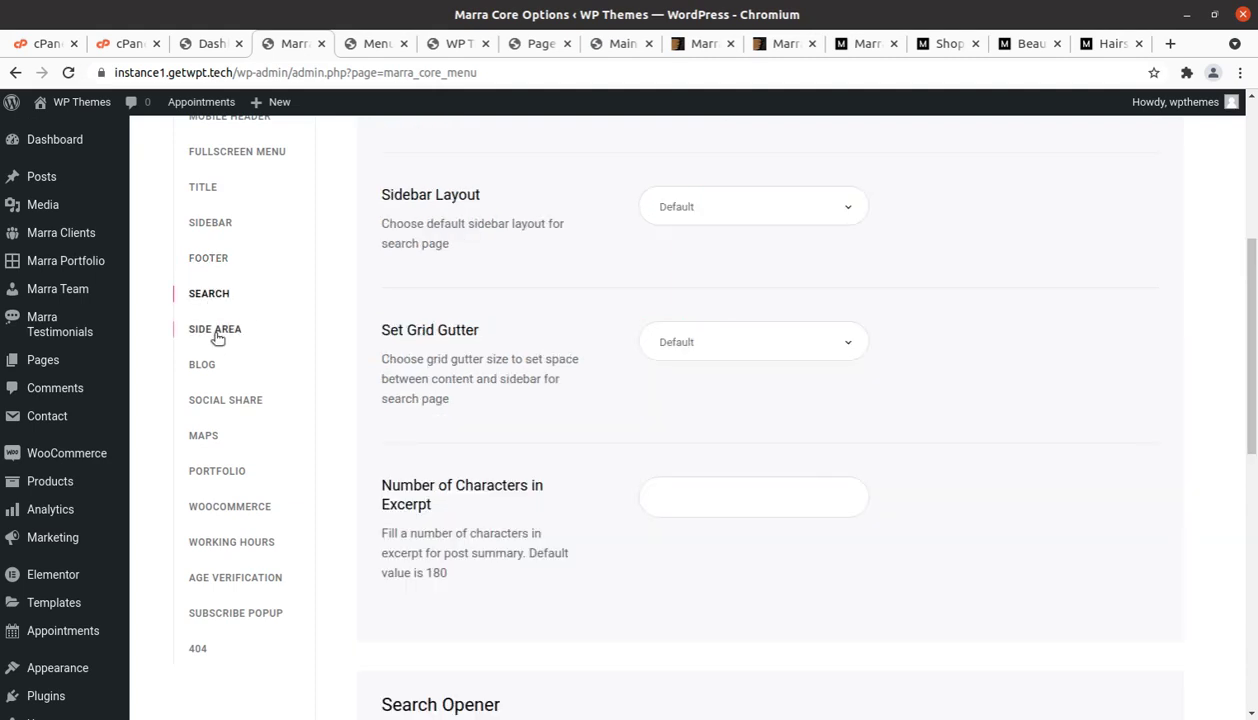
pyautogui.click(216, 335)
pyautogui.click(205, 362)
pyautogui.click(218, 402)
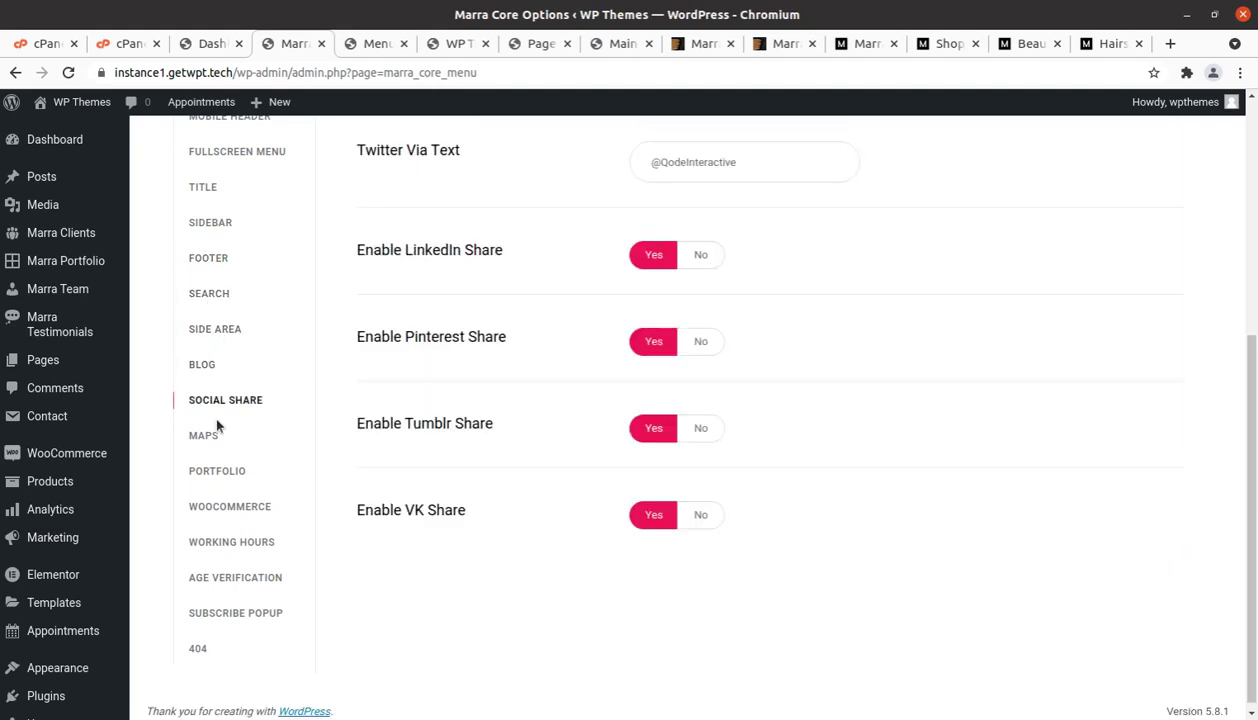
# Look through the Maps, Portfolio, WooCommerce and Working Hours options
pyautogui.click(208, 437)
pyautogui.click(232, 470)
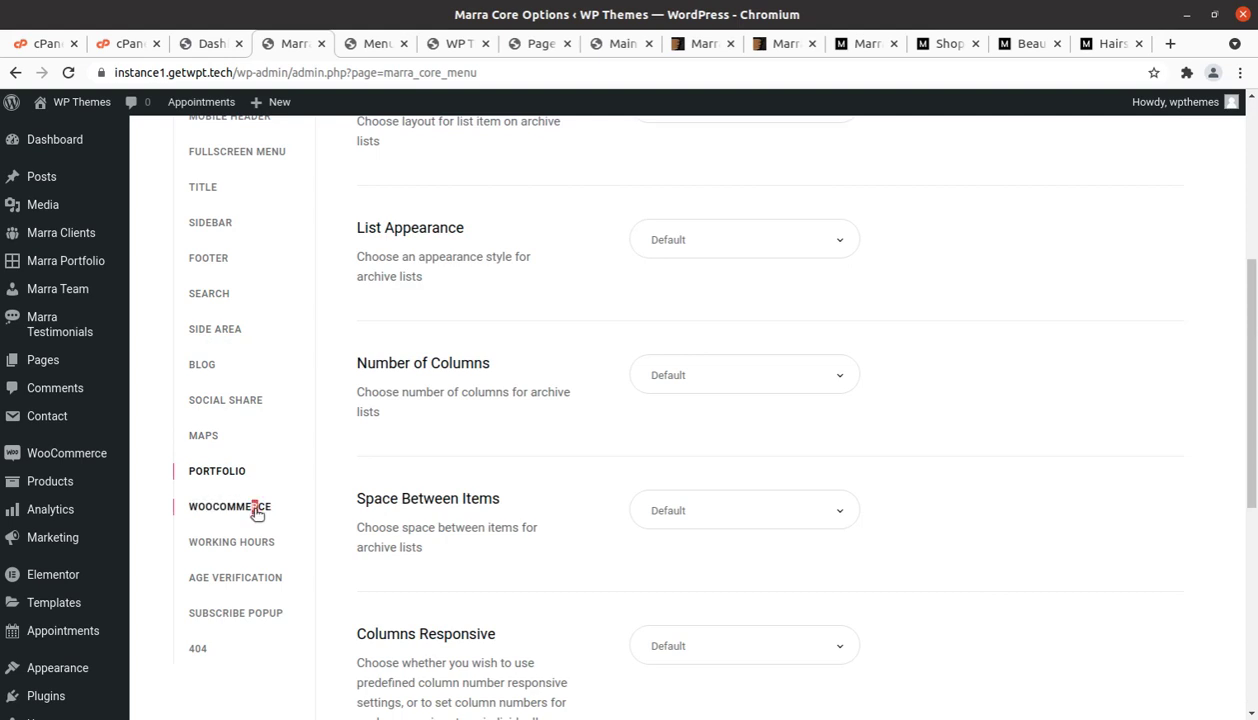
pyautogui.click(256, 510)
pyautogui.click(247, 540)
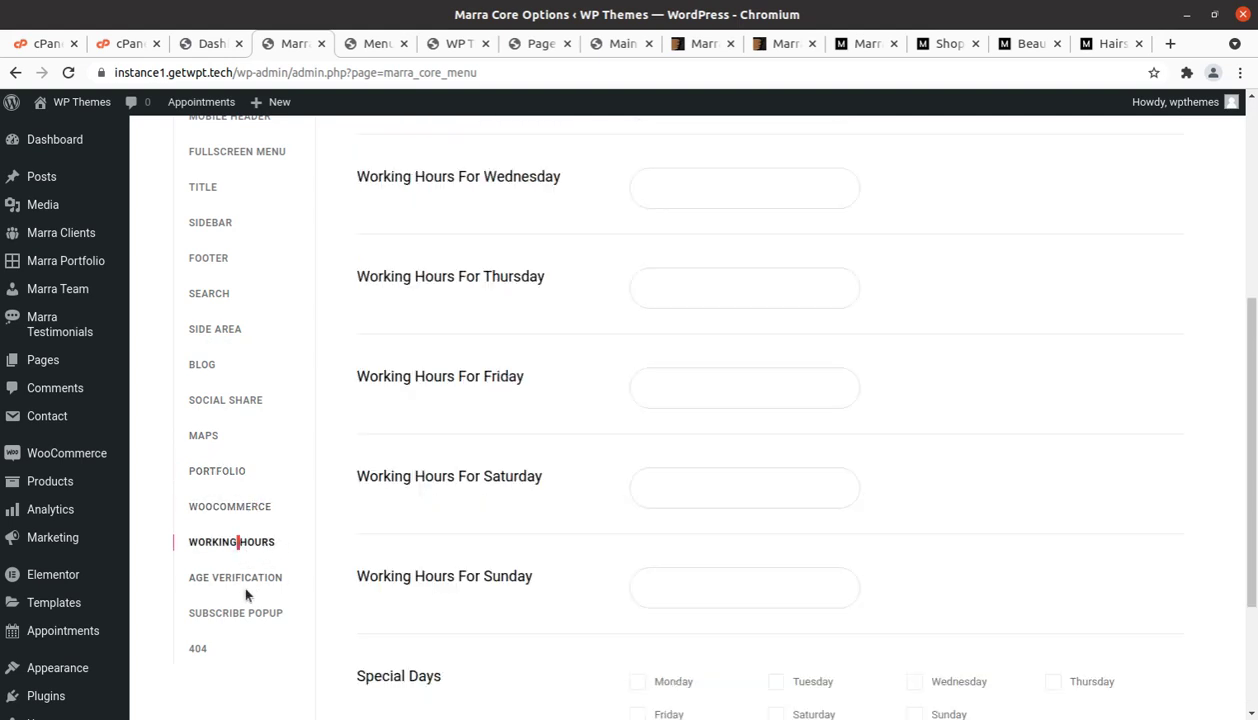
# View the Age Verification and Subscribe Popup options, and return to the WordPress dashboard
pyautogui.click(245, 584)
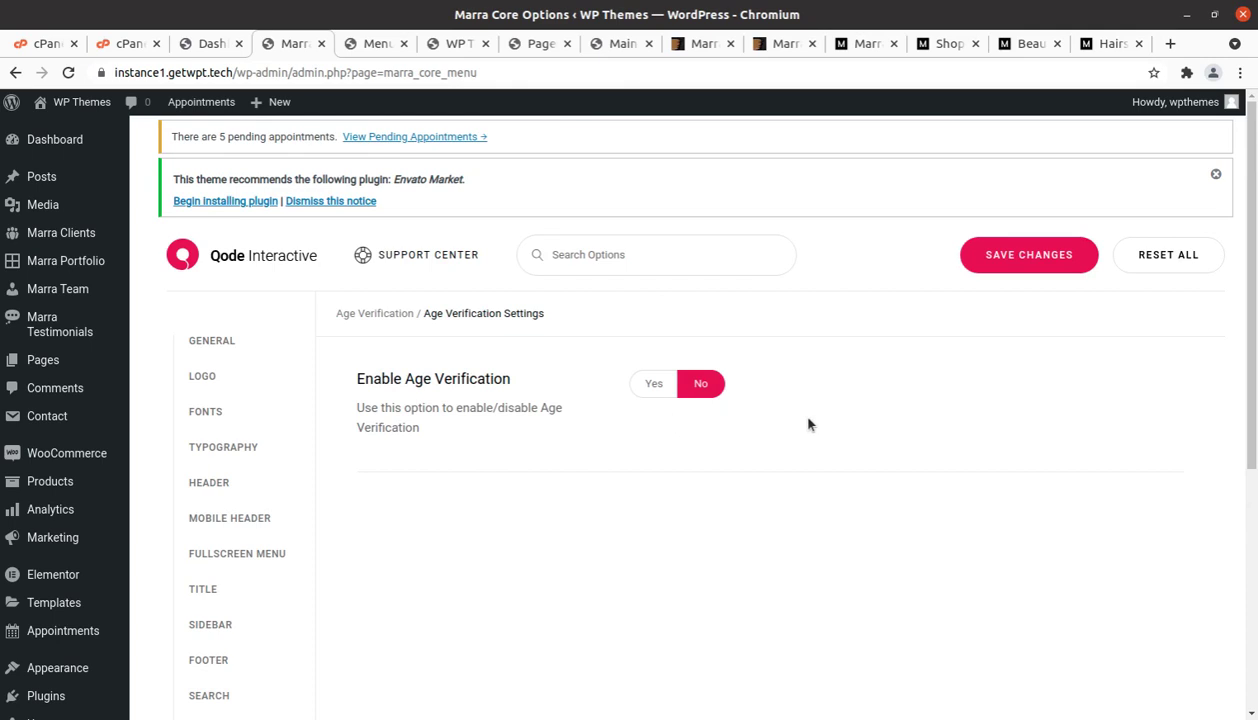
pyautogui.scroll(-5, 736, 444)
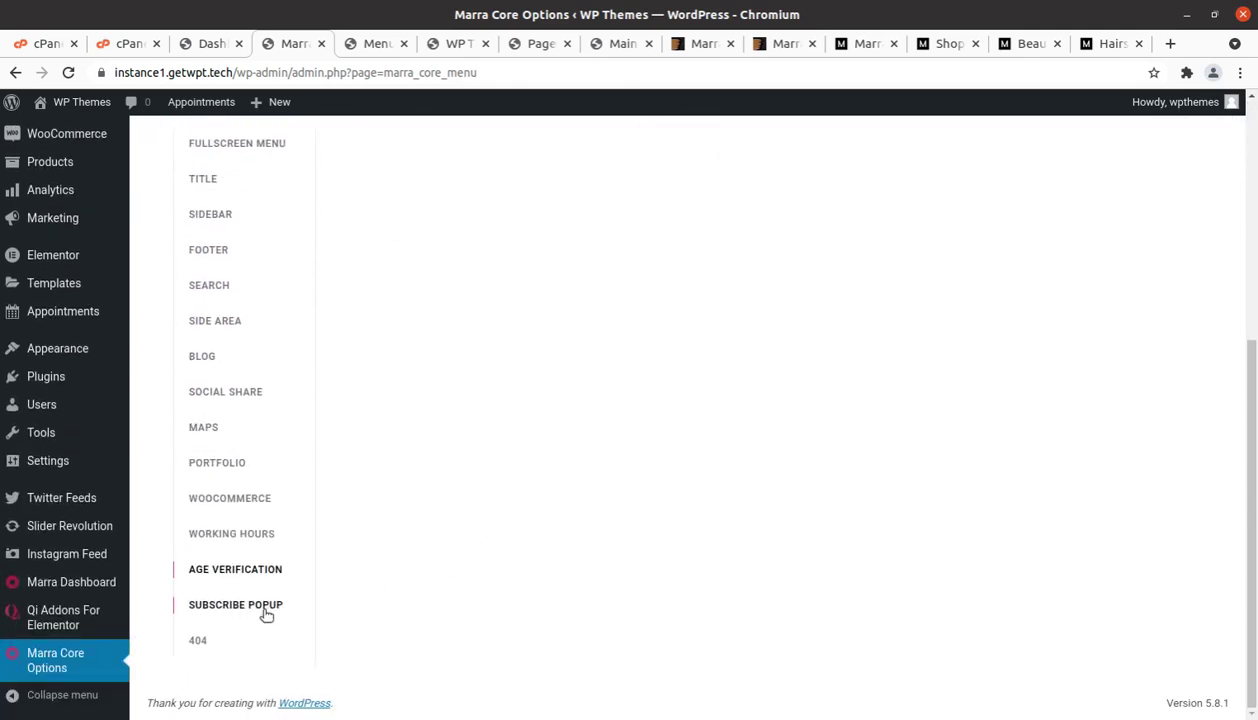
pyautogui.click(266, 612)
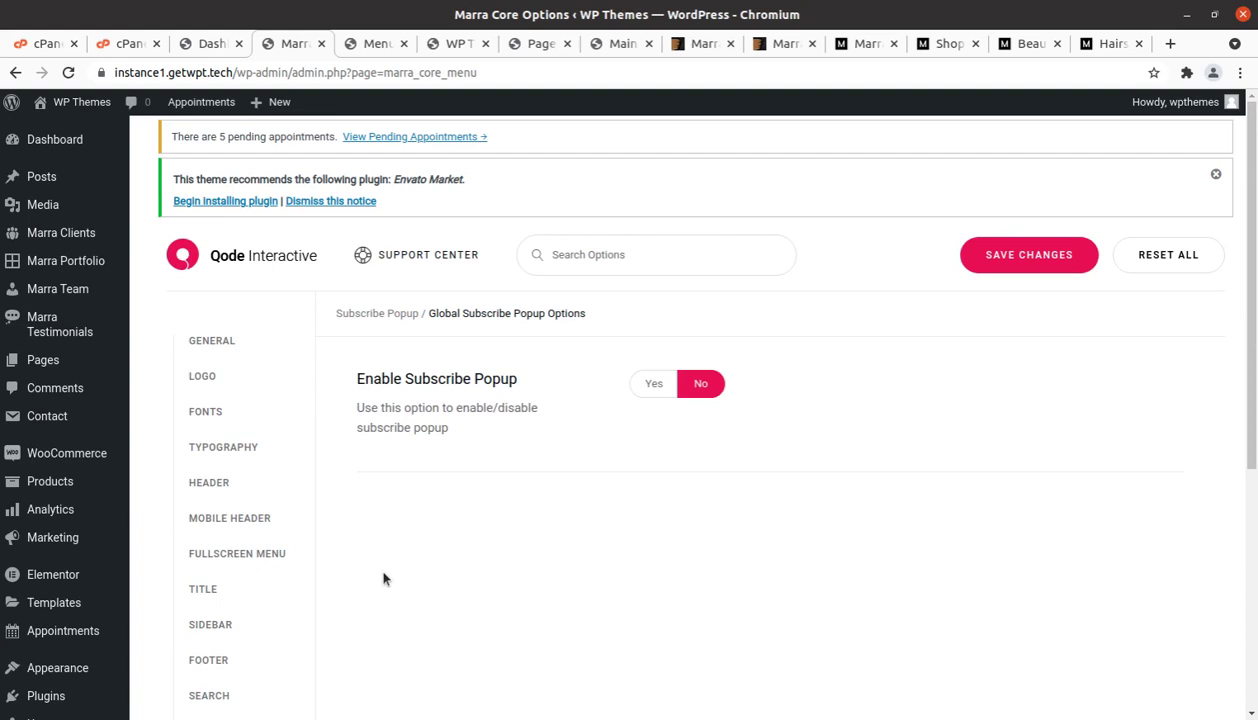
pyautogui.click(60, 147)
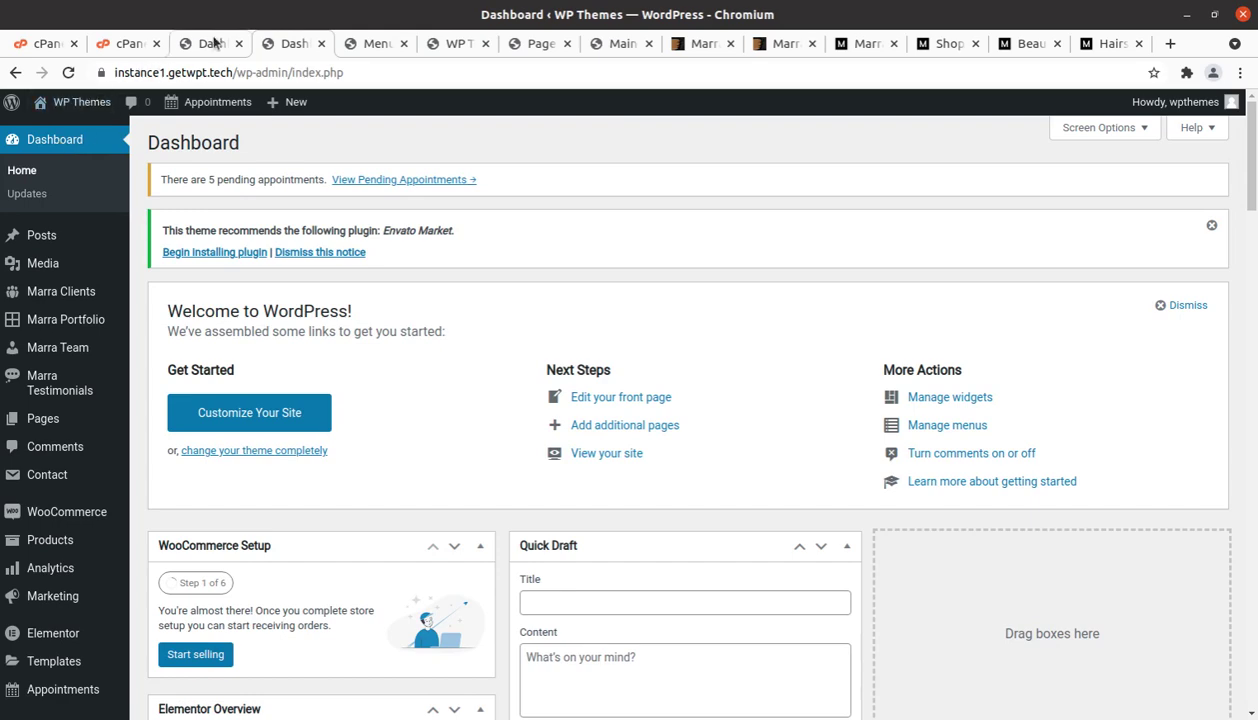
# Switch to the Marra theme's ThemeForest page and look through its item details and demo layout previews
pyautogui.click(697, 46)
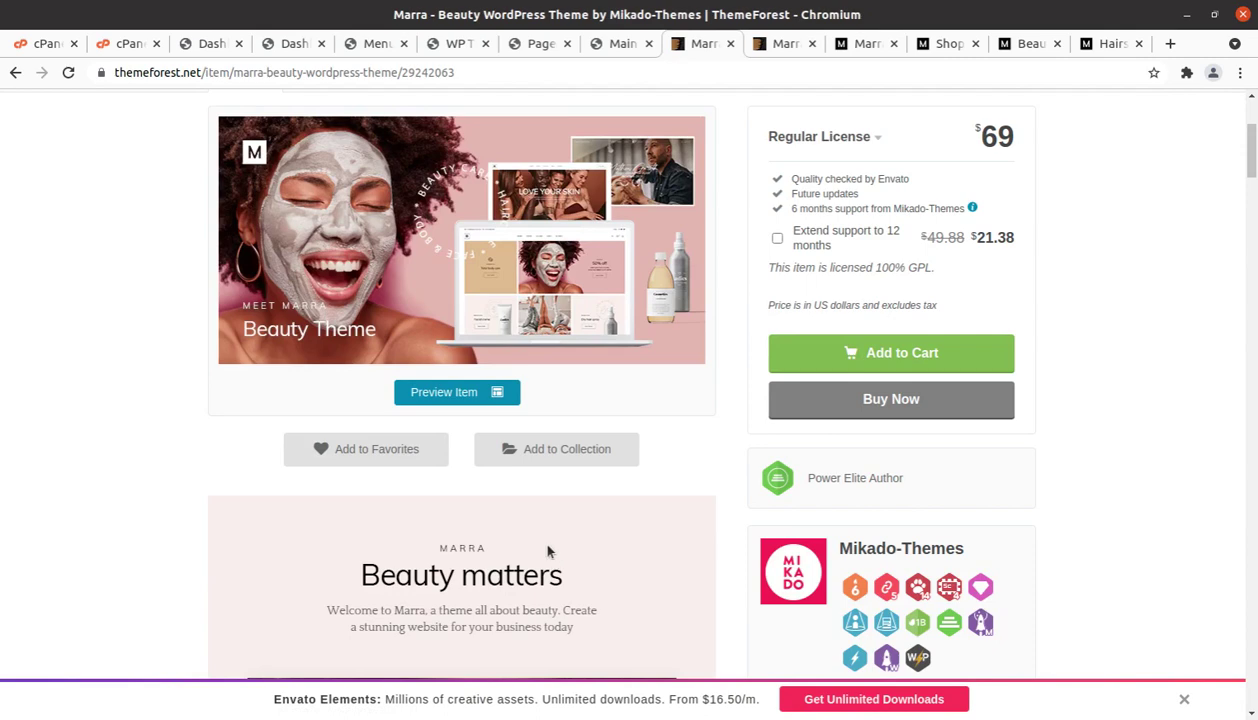
pyautogui.scroll(-3, 550, 550)
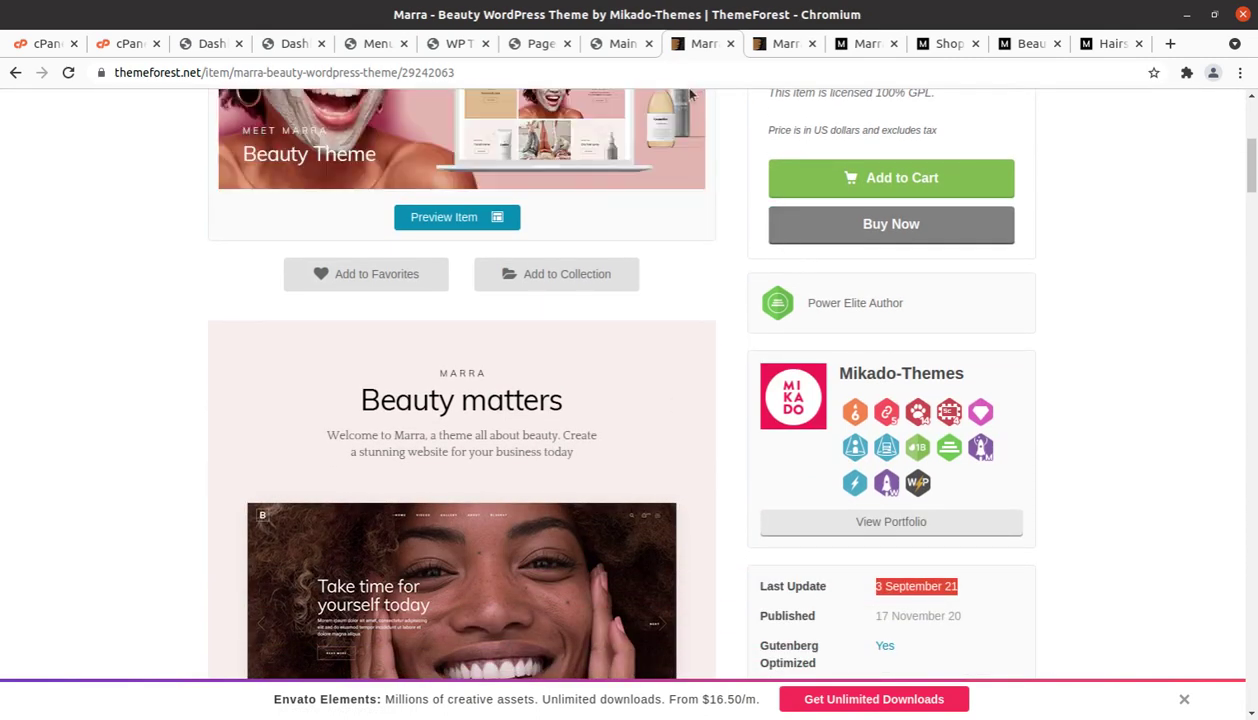
pyautogui.scroll(-5, 584, 410)
pyautogui.scroll(-8, 595, 420)
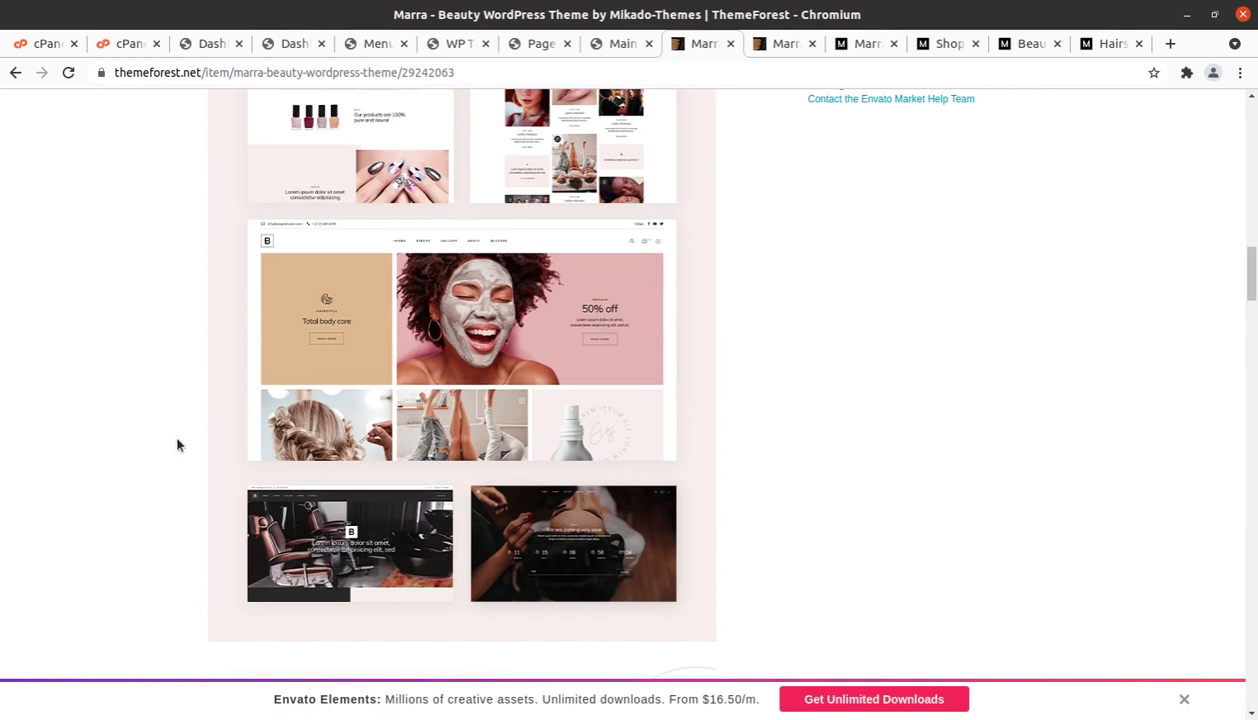
# Switch to the live Marra Shop Home demo and examine its promo banners, brand logos, product grid and footer
pyautogui.click(939, 50)
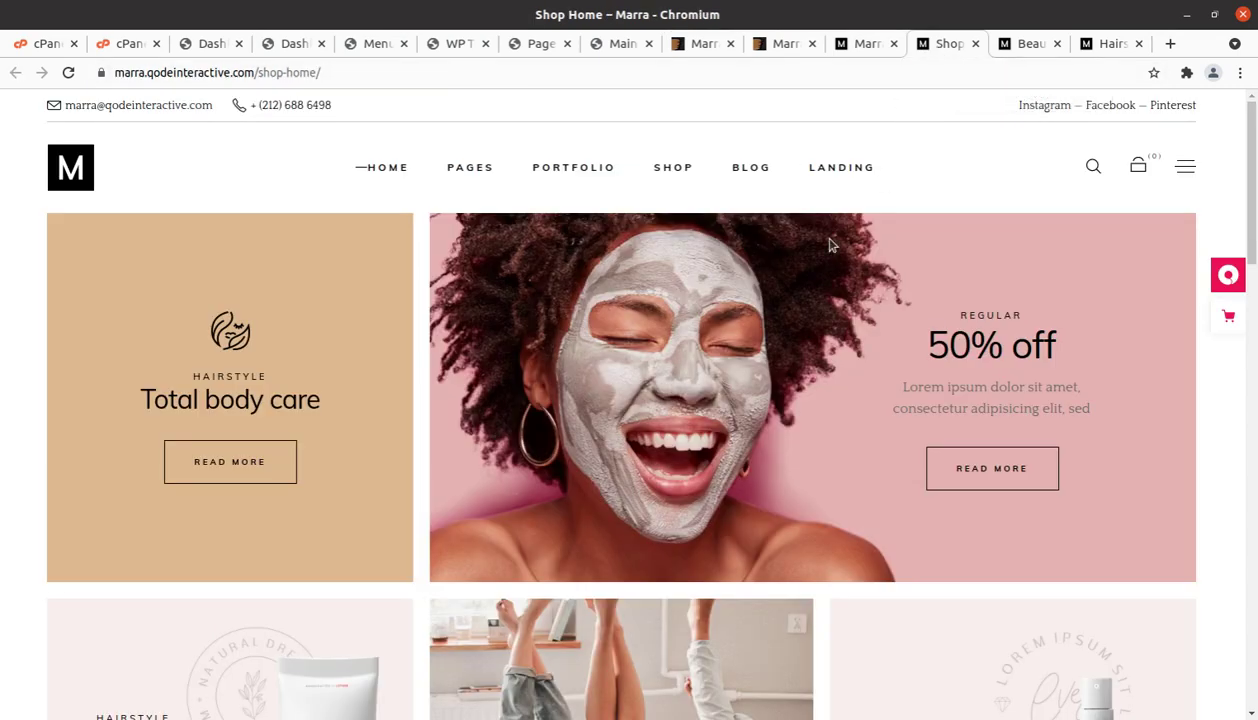
pyautogui.scroll(-1, 562, 424)
pyautogui.scroll(-4, 562, 424)
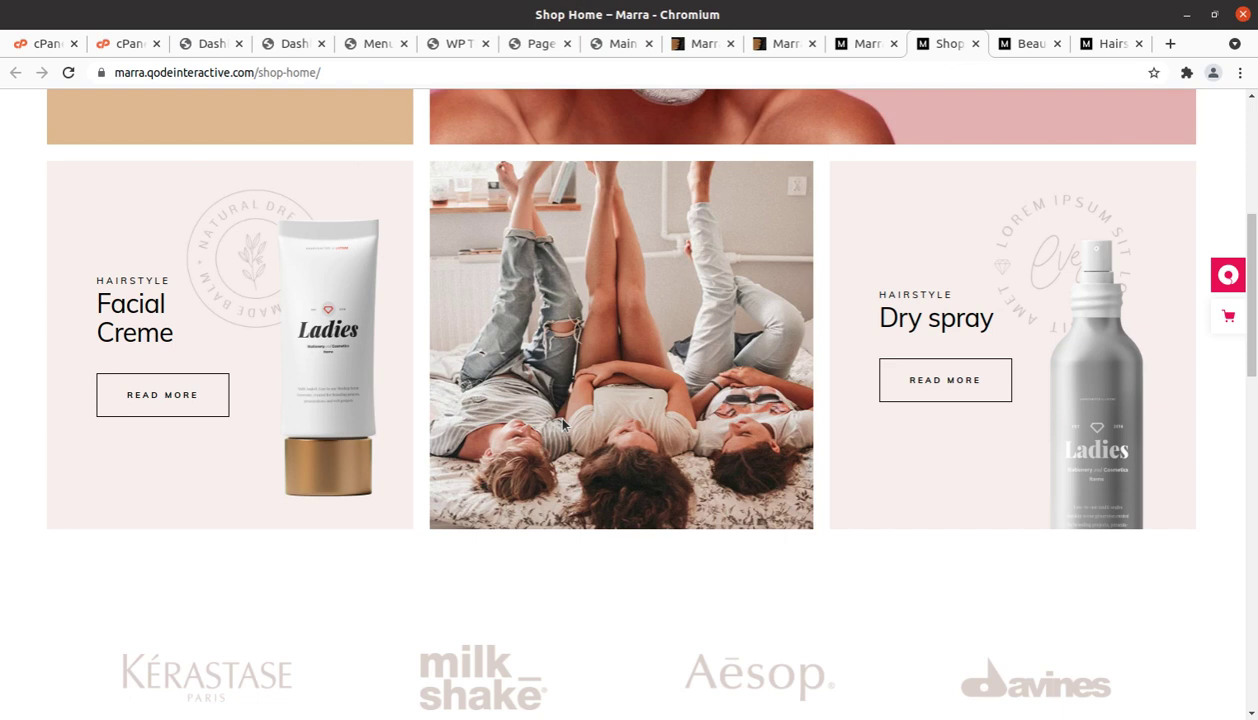
pyautogui.scroll(-5, 585, 650)
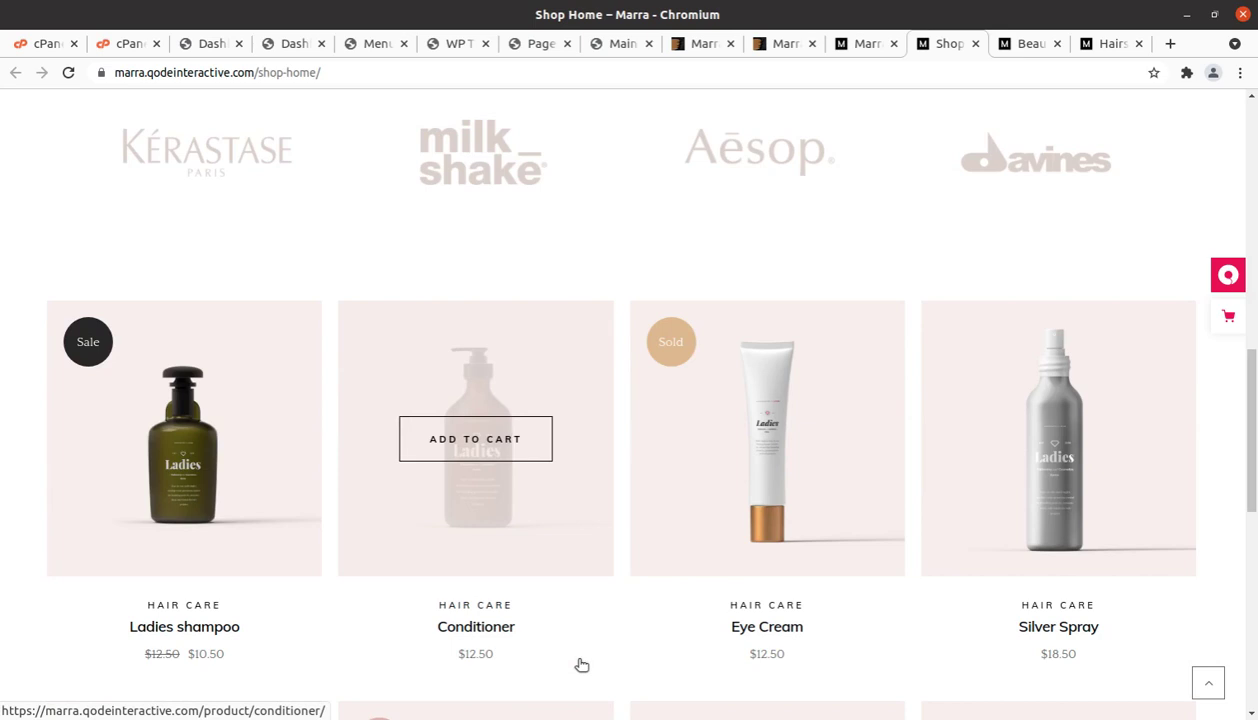
pyautogui.scroll(-3, 581, 665)
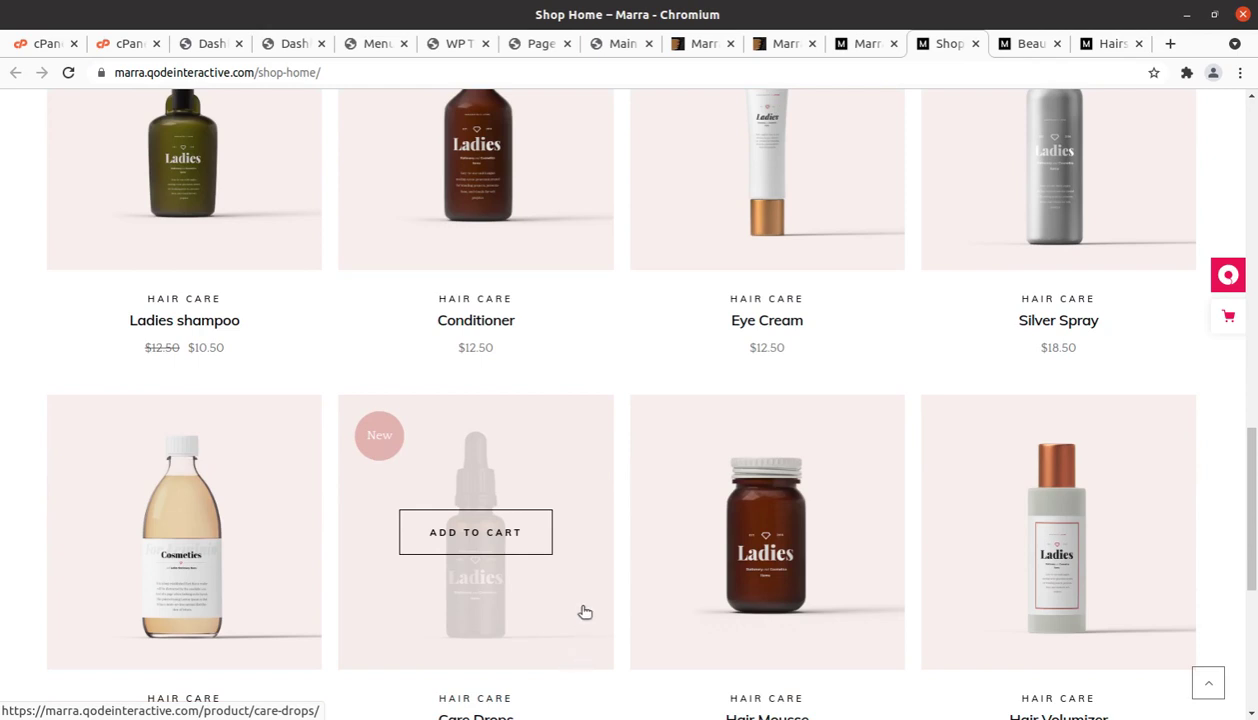
pyautogui.scroll(-3, 585, 612)
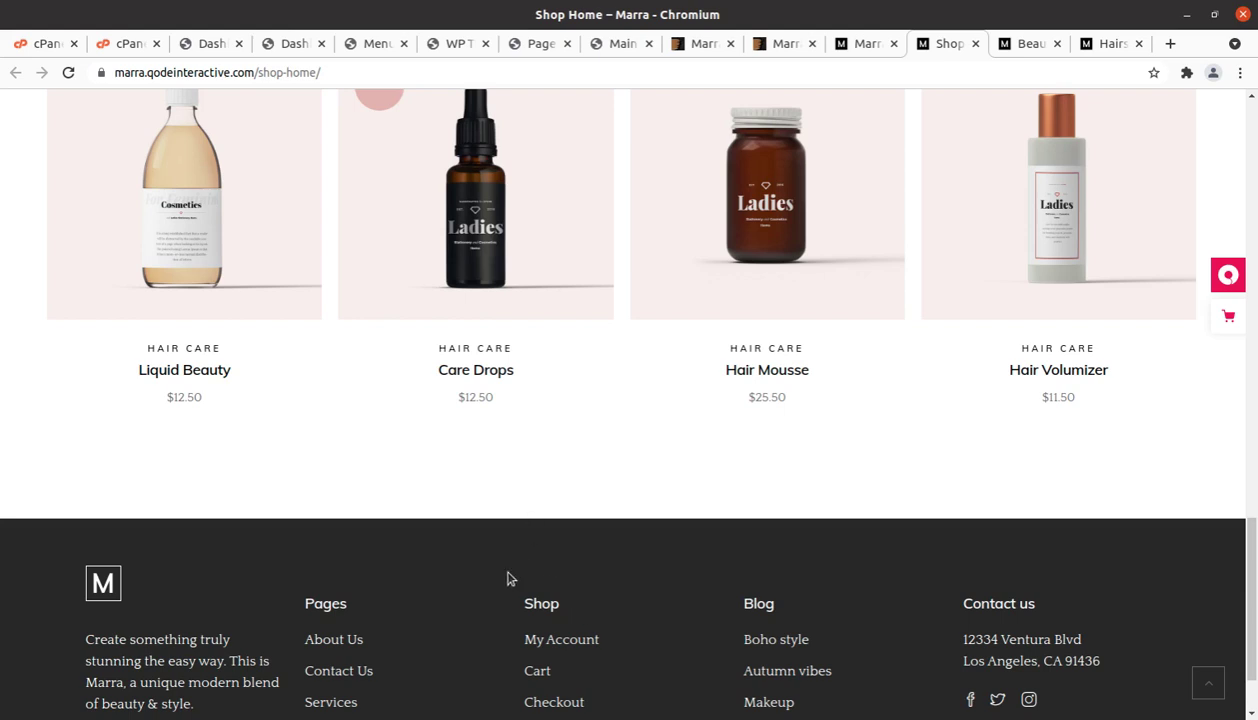
pyautogui.scroll(5, 508, 578)
pyautogui.scroll(2, 511, 578)
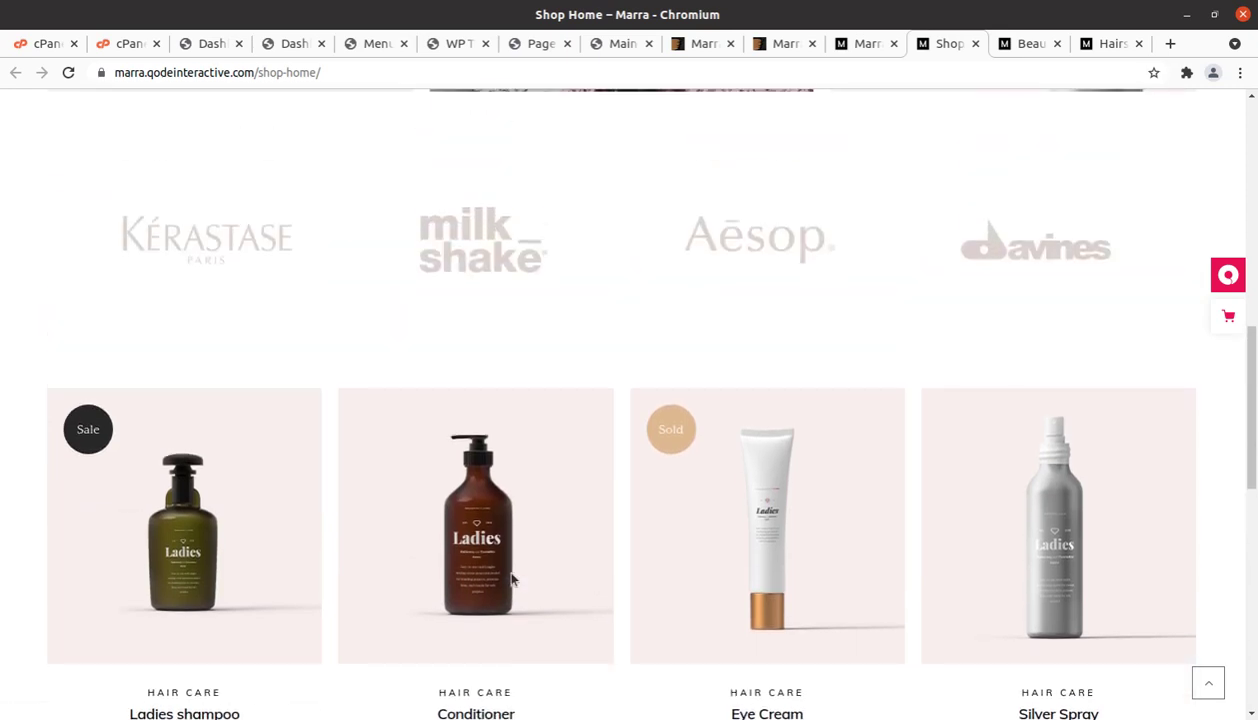
pyautogui.scroll(4, 880, 330)
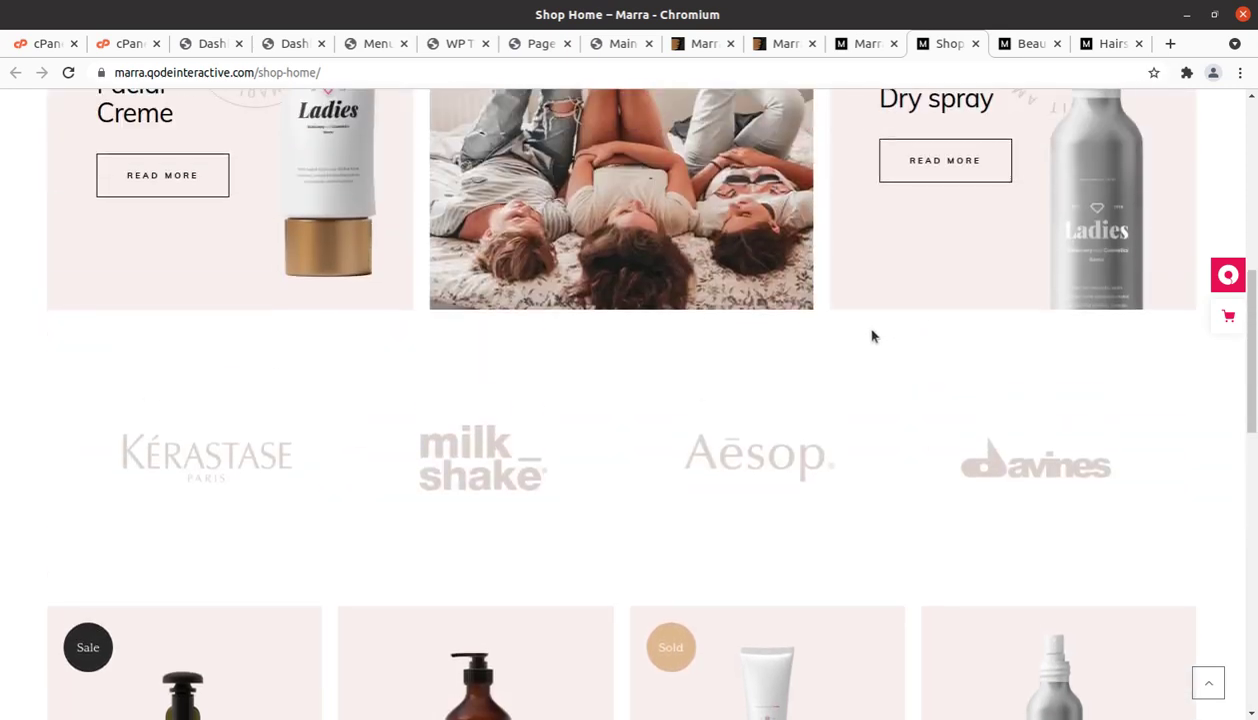